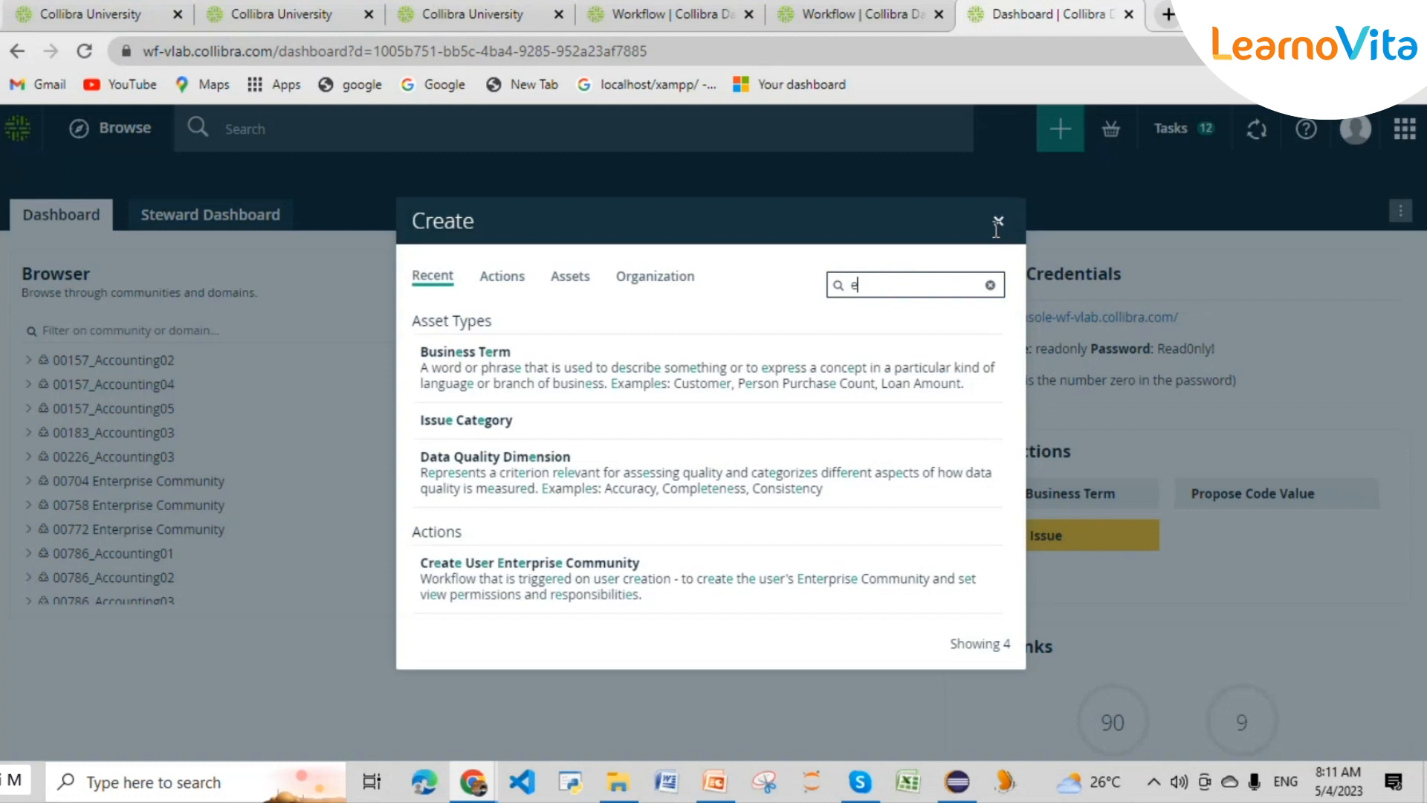
- Search the creatable items for "email" to view the available email workflows
type("mail")
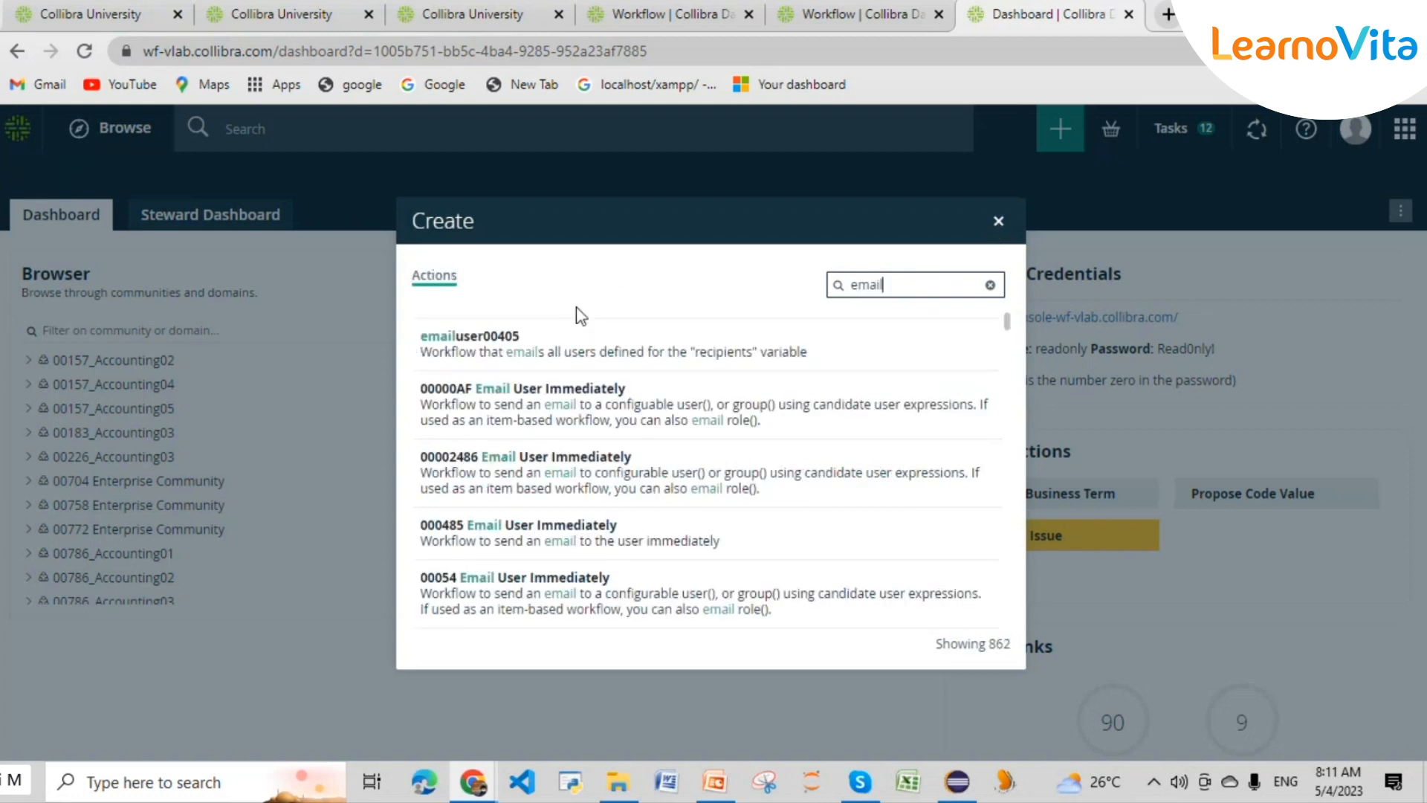
key("Escape")
left_click(1060, 129)
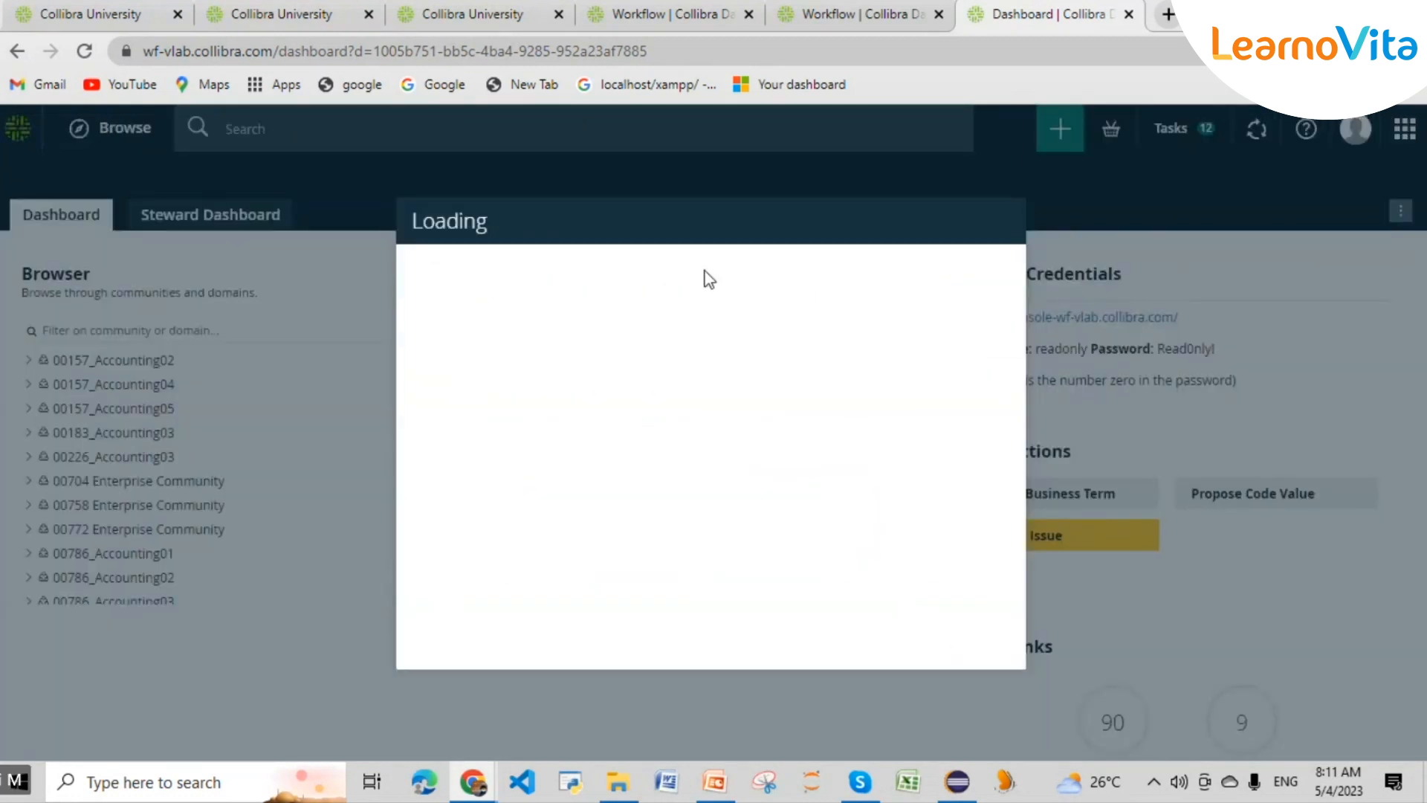
type("e")
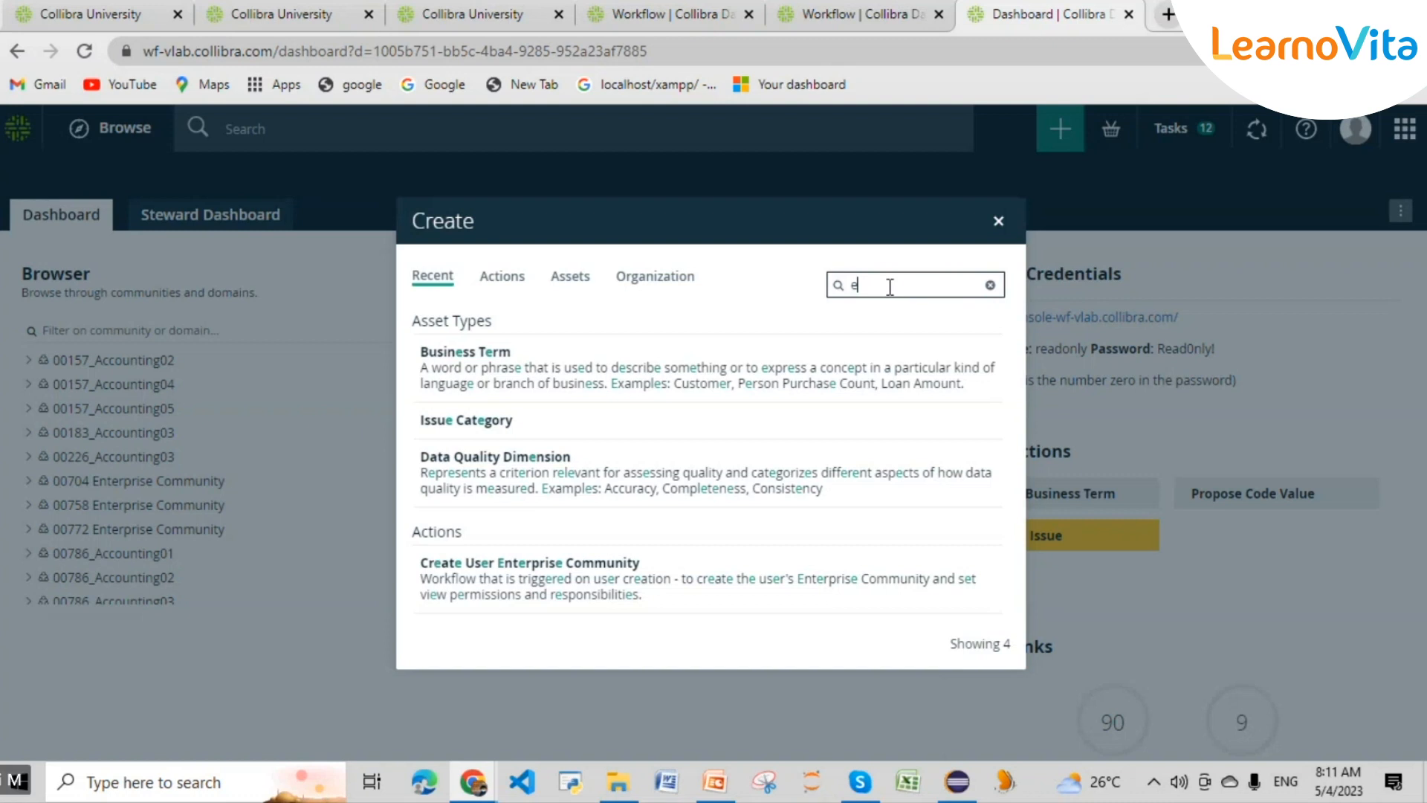
type("mail")
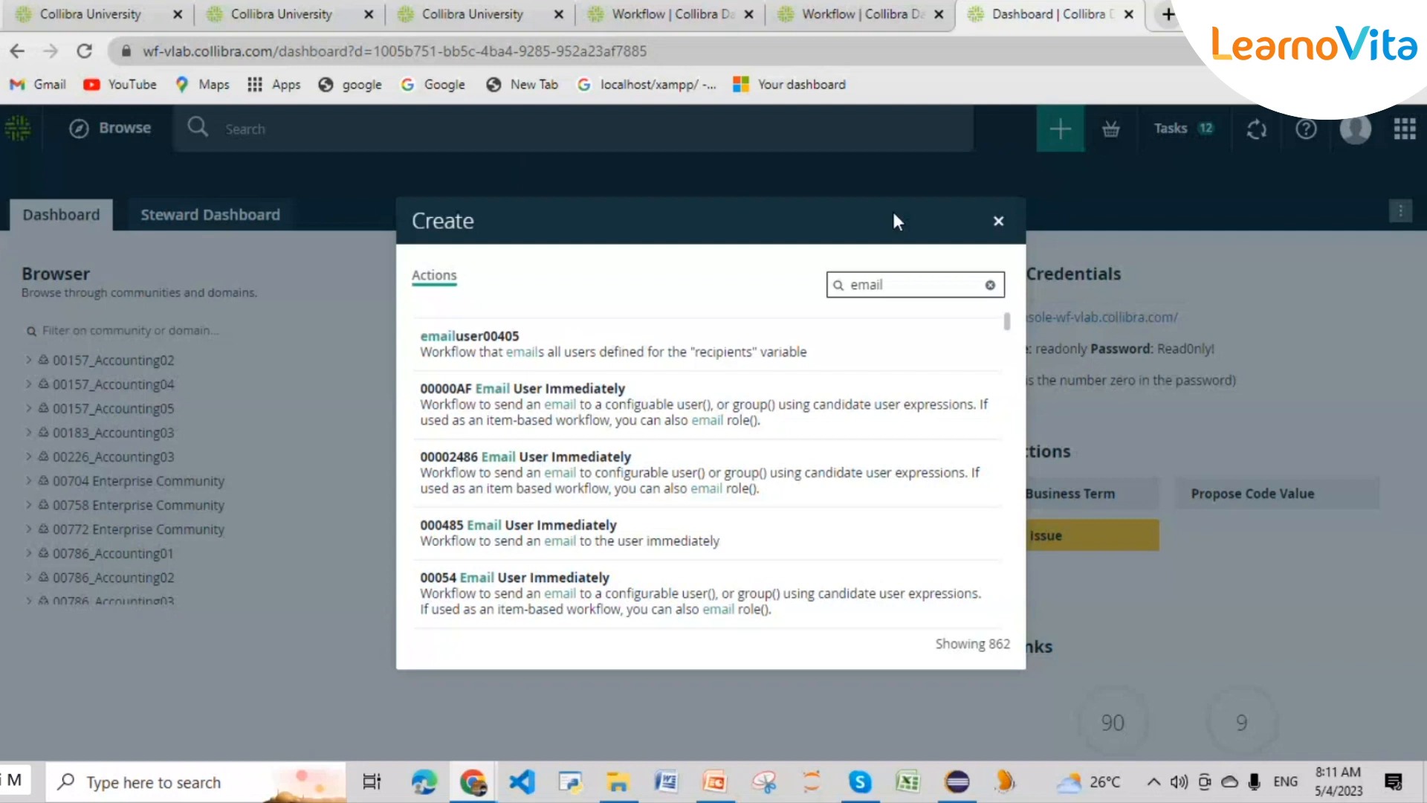
key("alt+Tab")
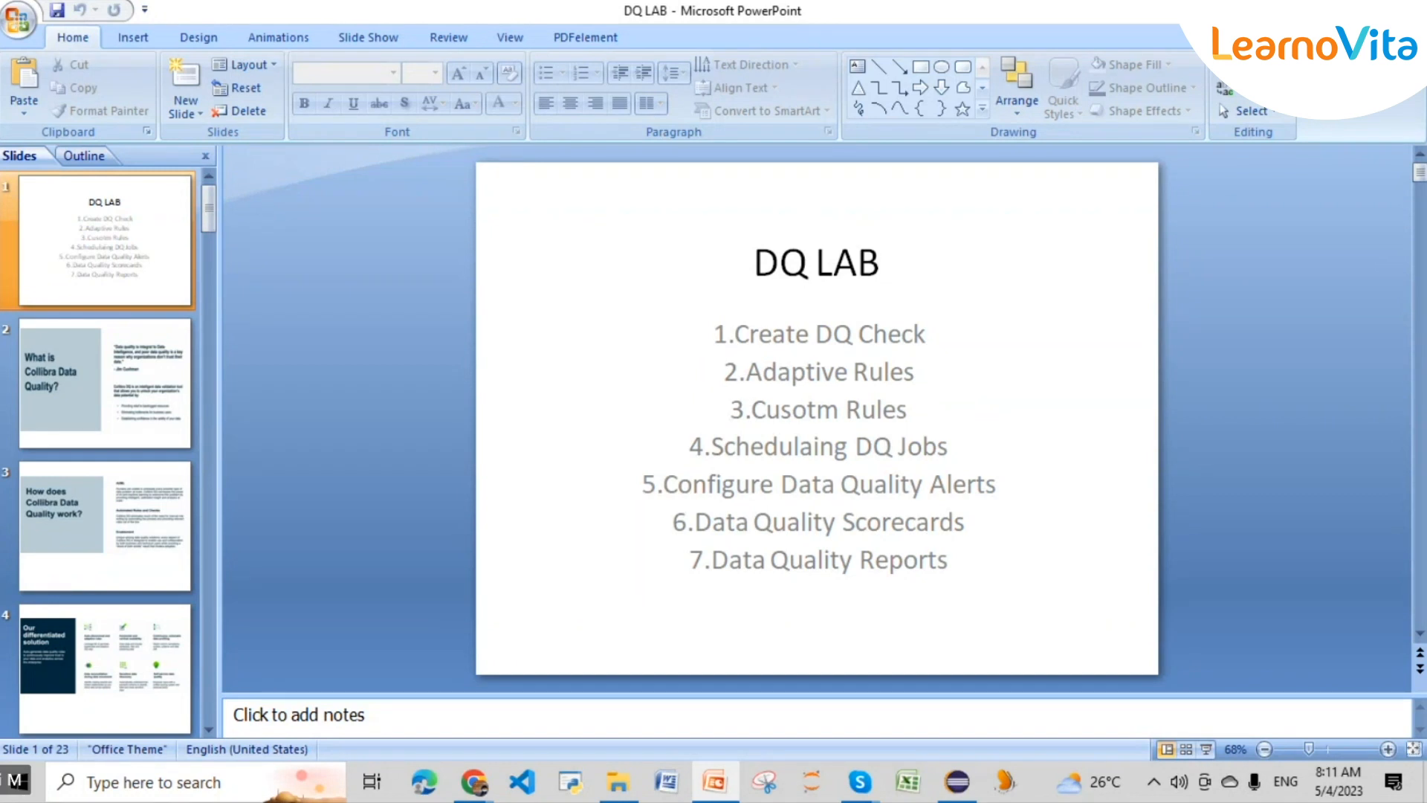
key("alt+Tab")
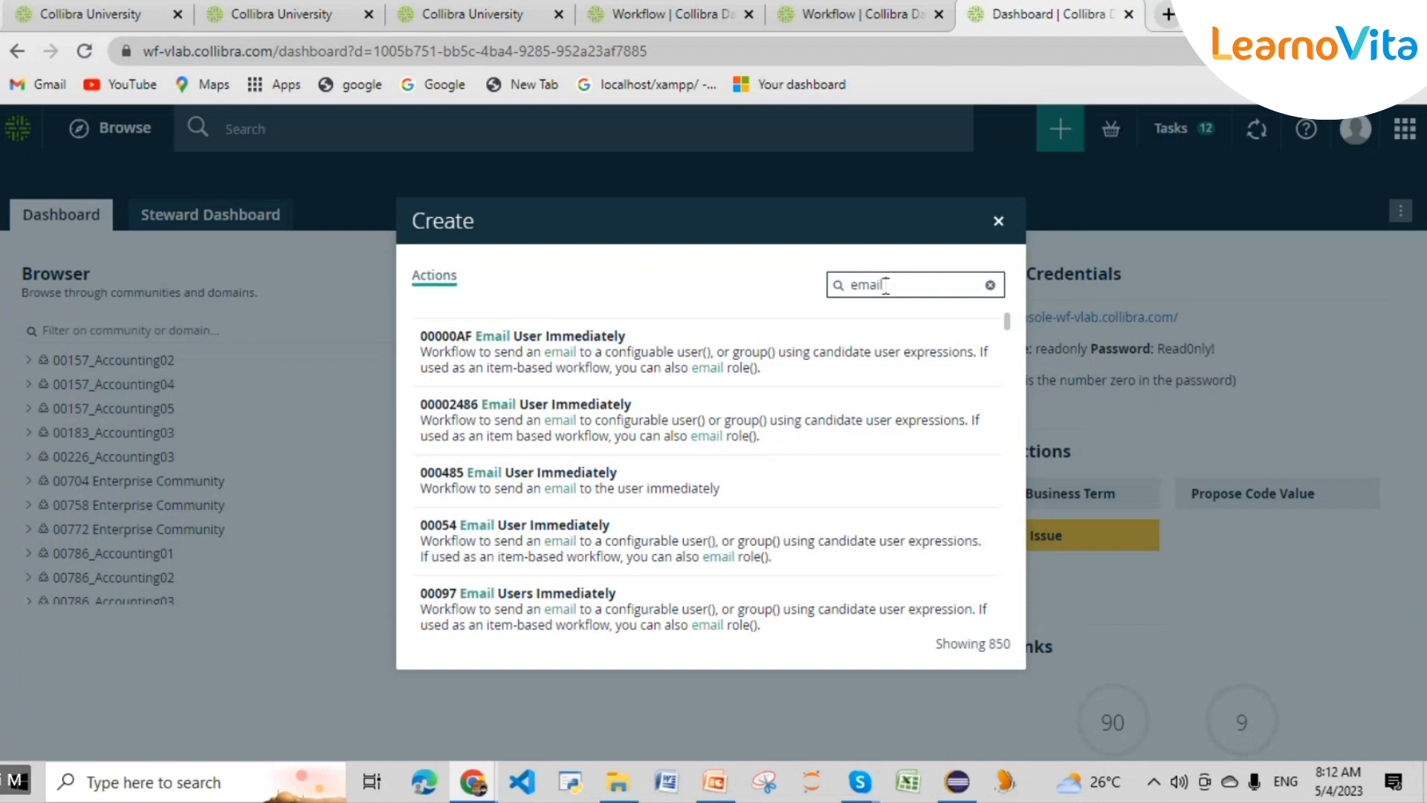
- Replace the search in the Create dialog with "650", open the email test 650 form and close it without sending
key("BackSpace")
key("BackSpace")
key("BackSpace")
key("BackSpace")
key("BackSpace")
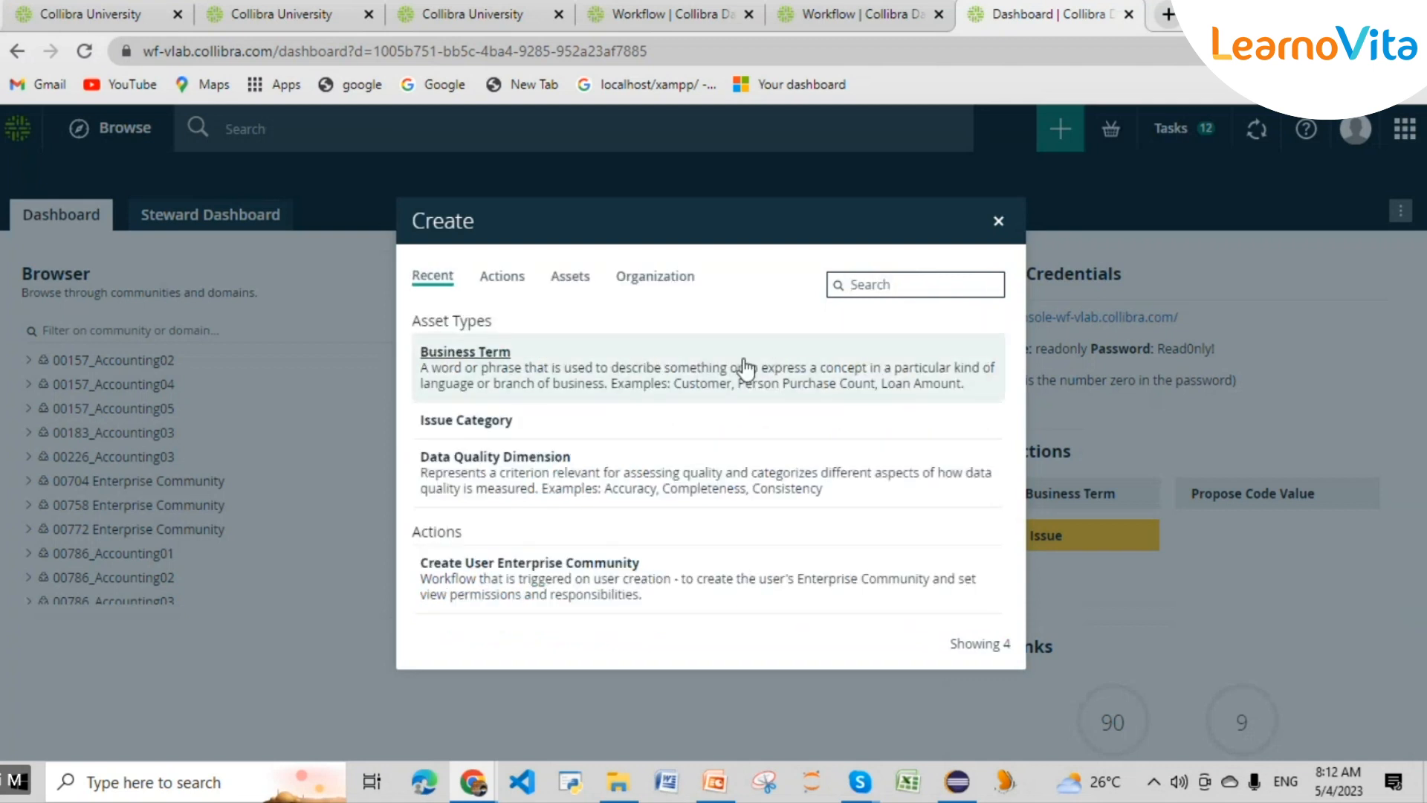
type("650")
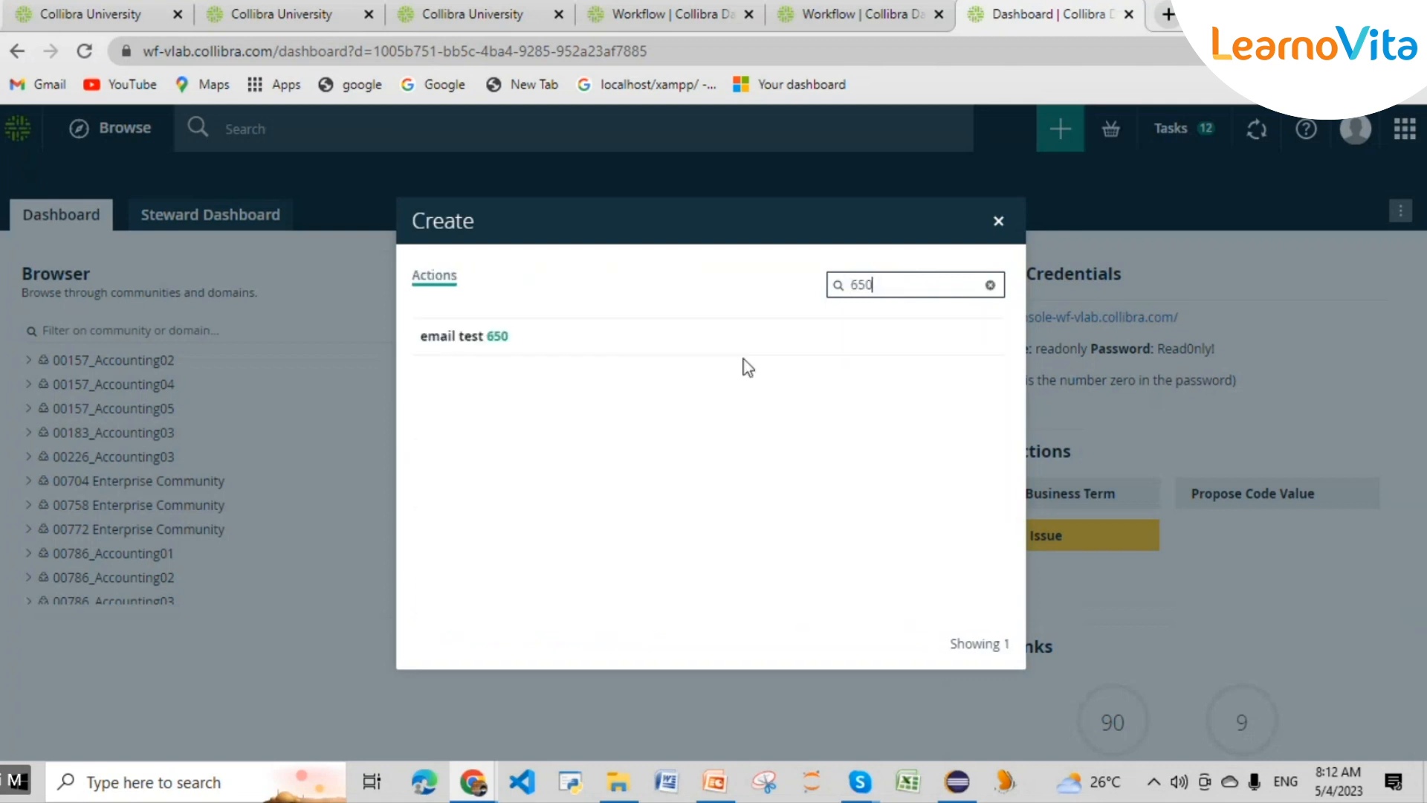
left_click(487, 348)
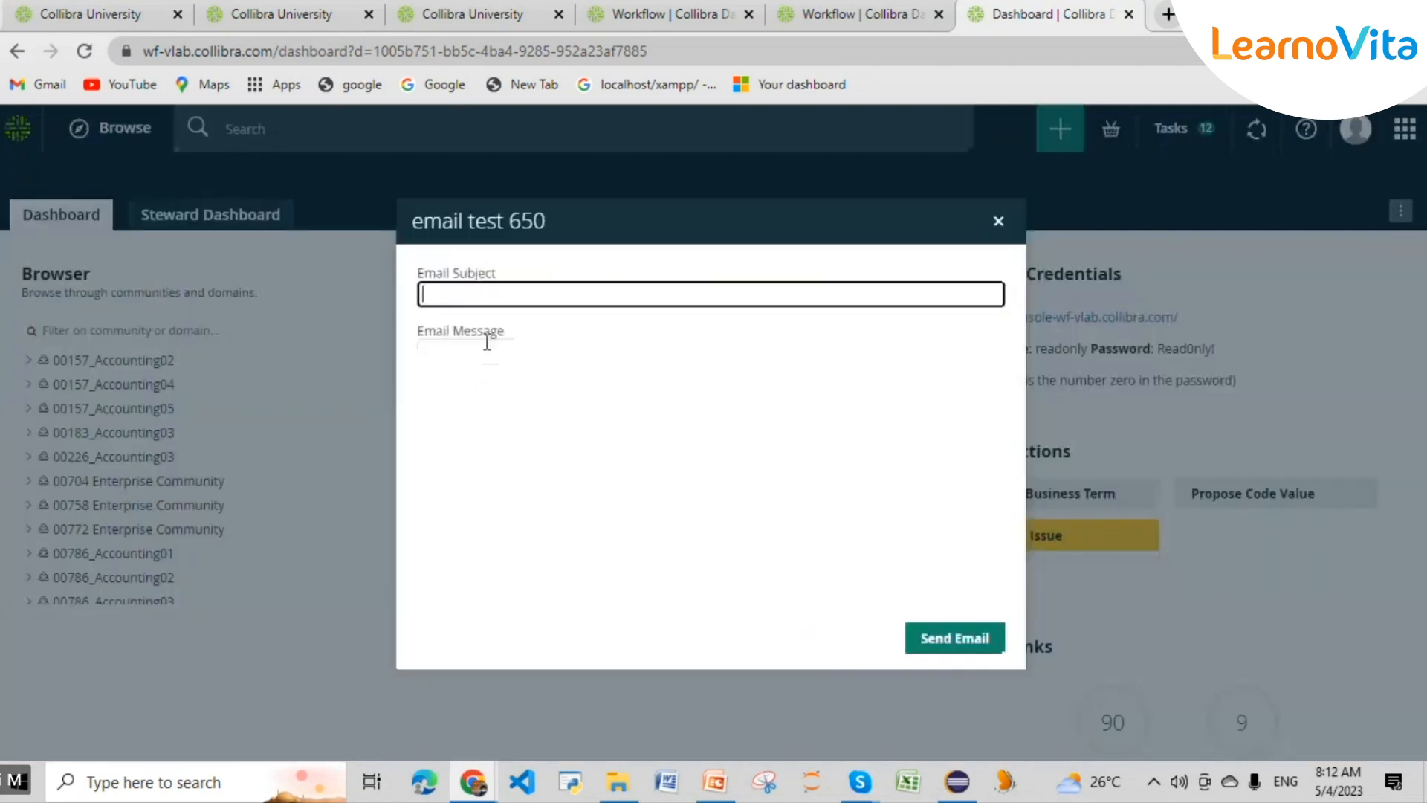
left_click(998, 221)
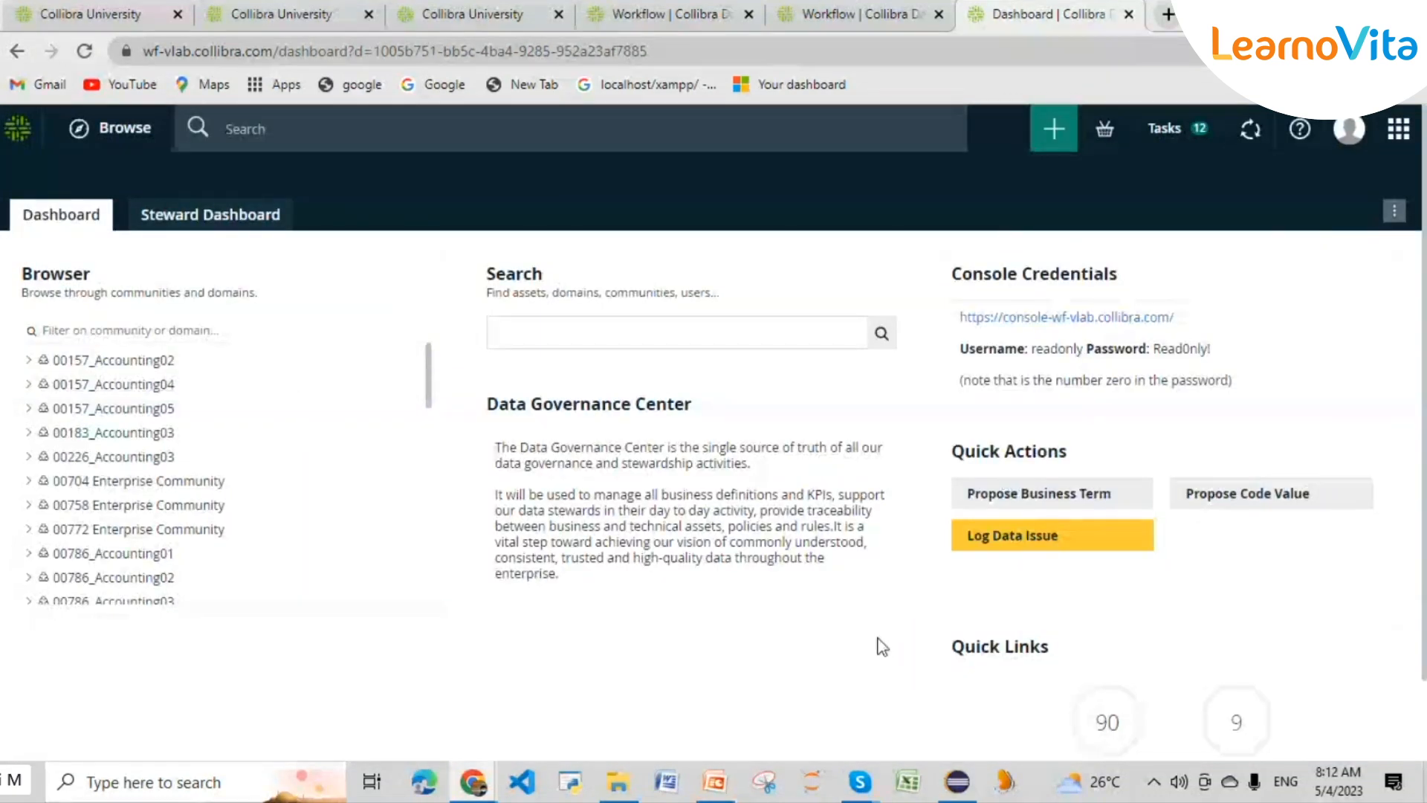
- Open the Create dialog again, and switch to Eclipse to inspect the approvalProcessnm10 diagram
left_click(1055, 132)
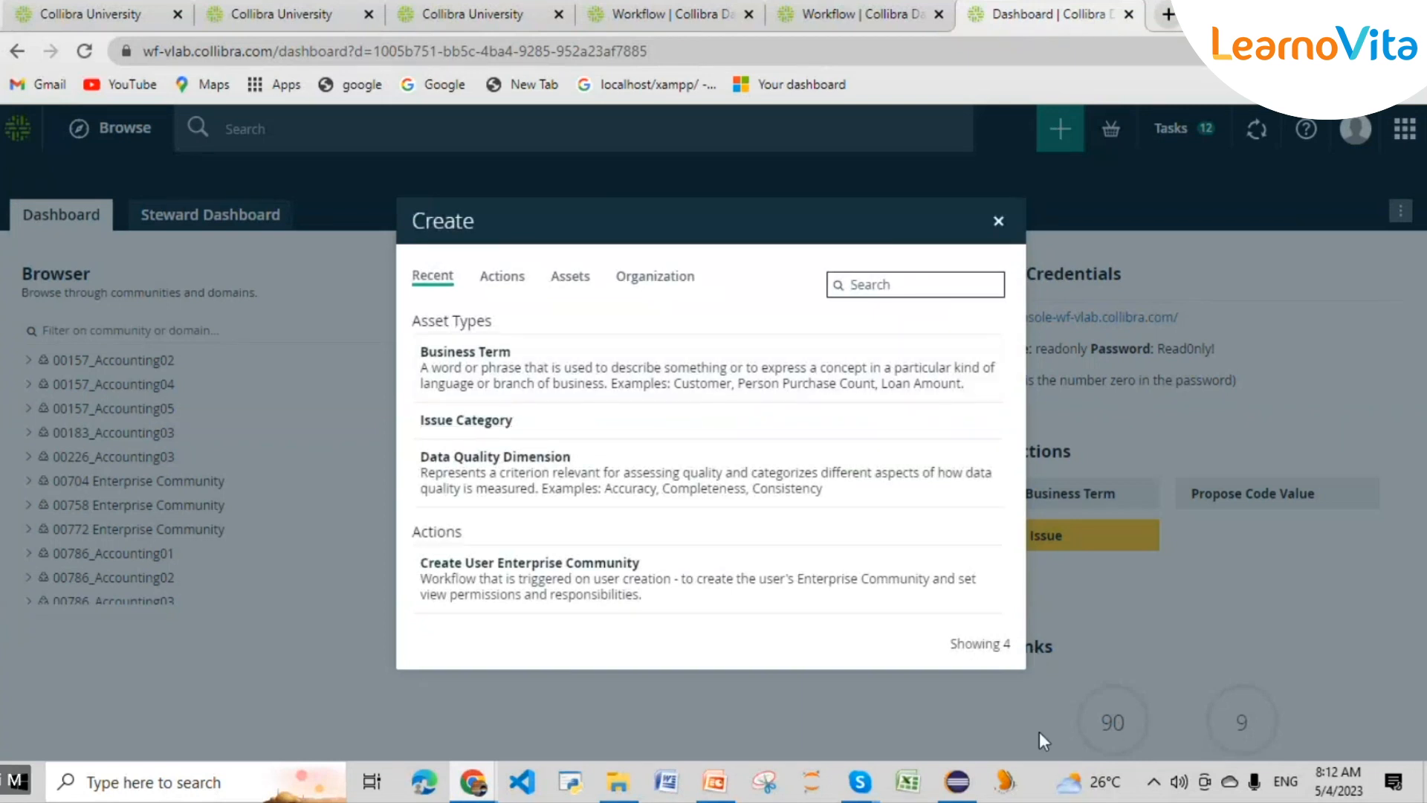
mouse_move(957, 780)
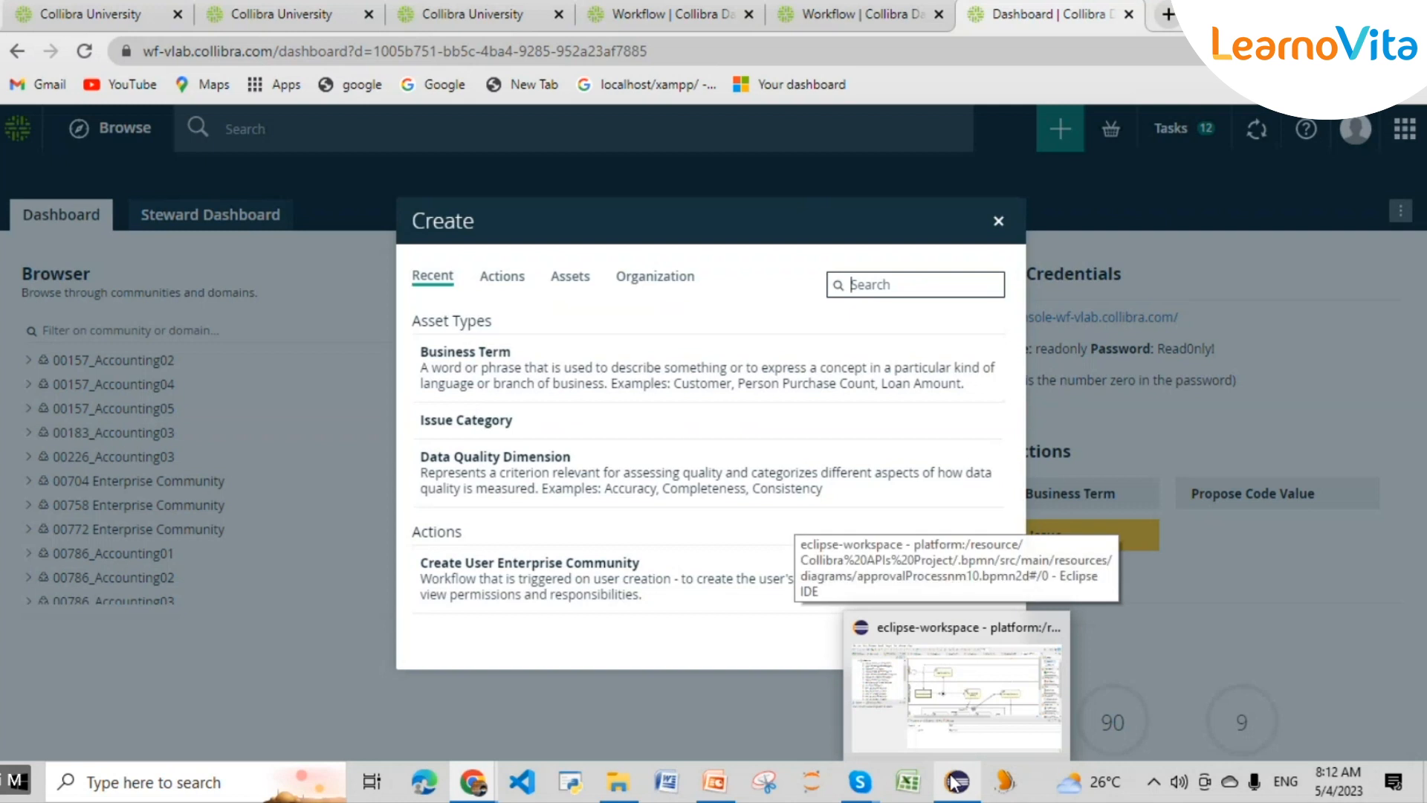
left_click(944, 720)
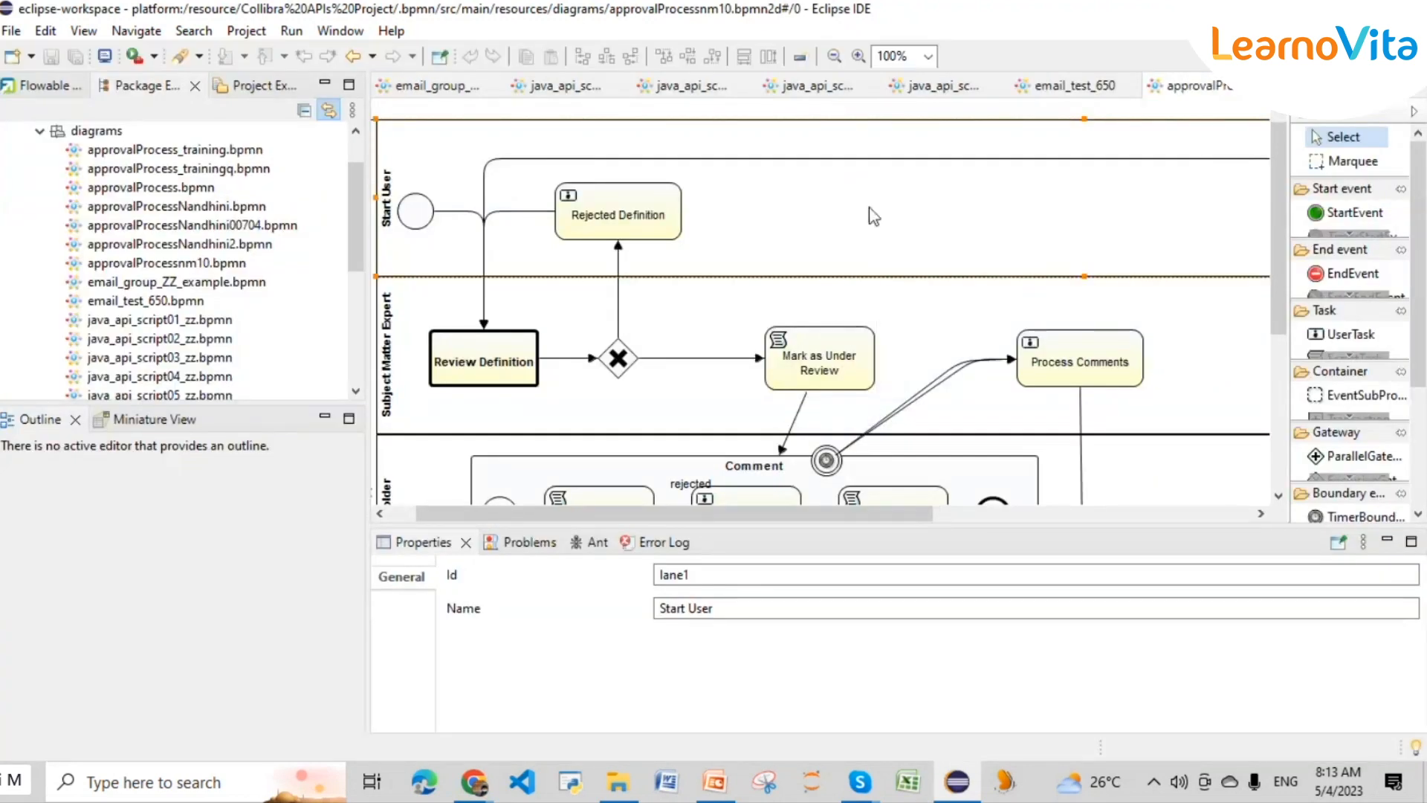
left_click_drag(922, 513, 895, 513)
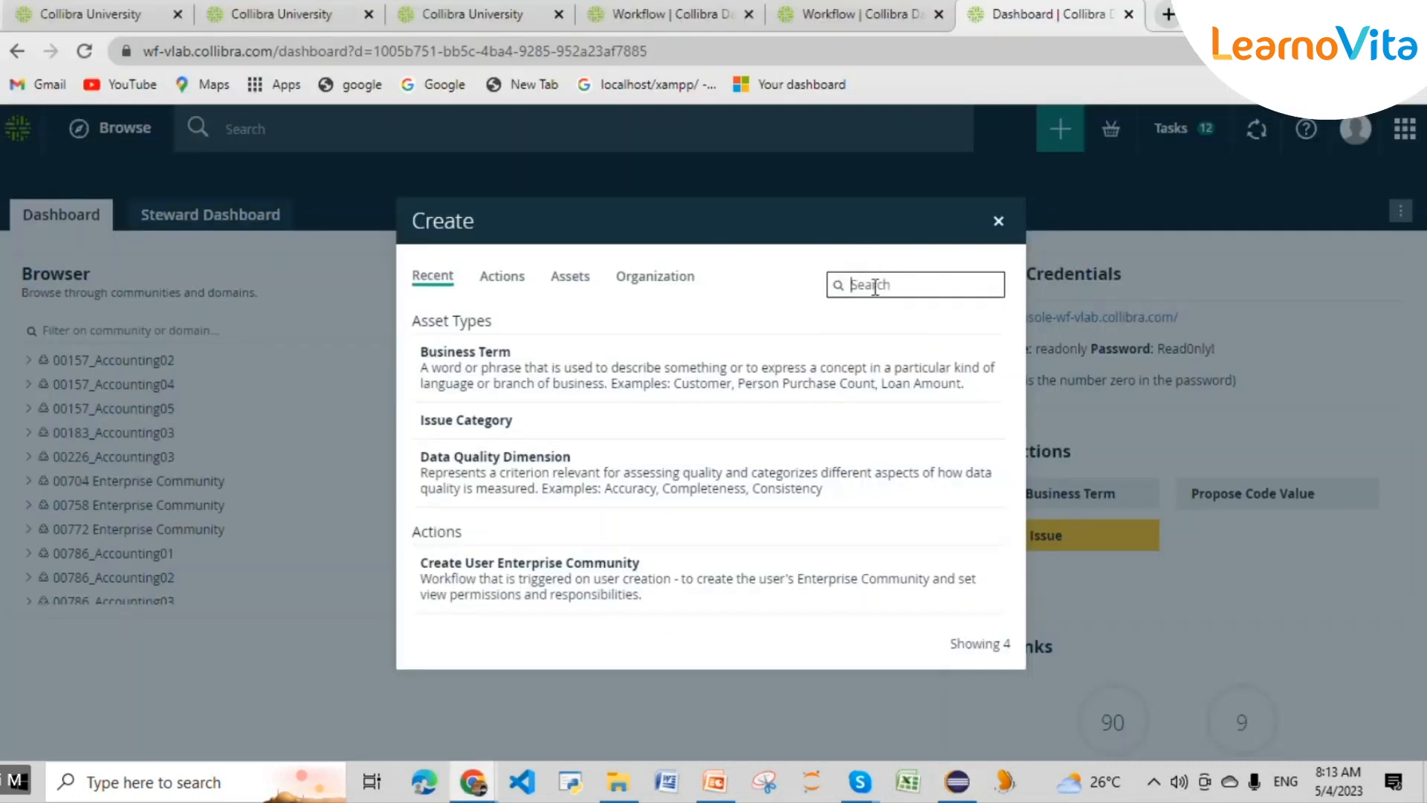
- Back in Collibra, find the email test 650 workflow by searching for "650", open it and enter "me" as the email subject
type("650")
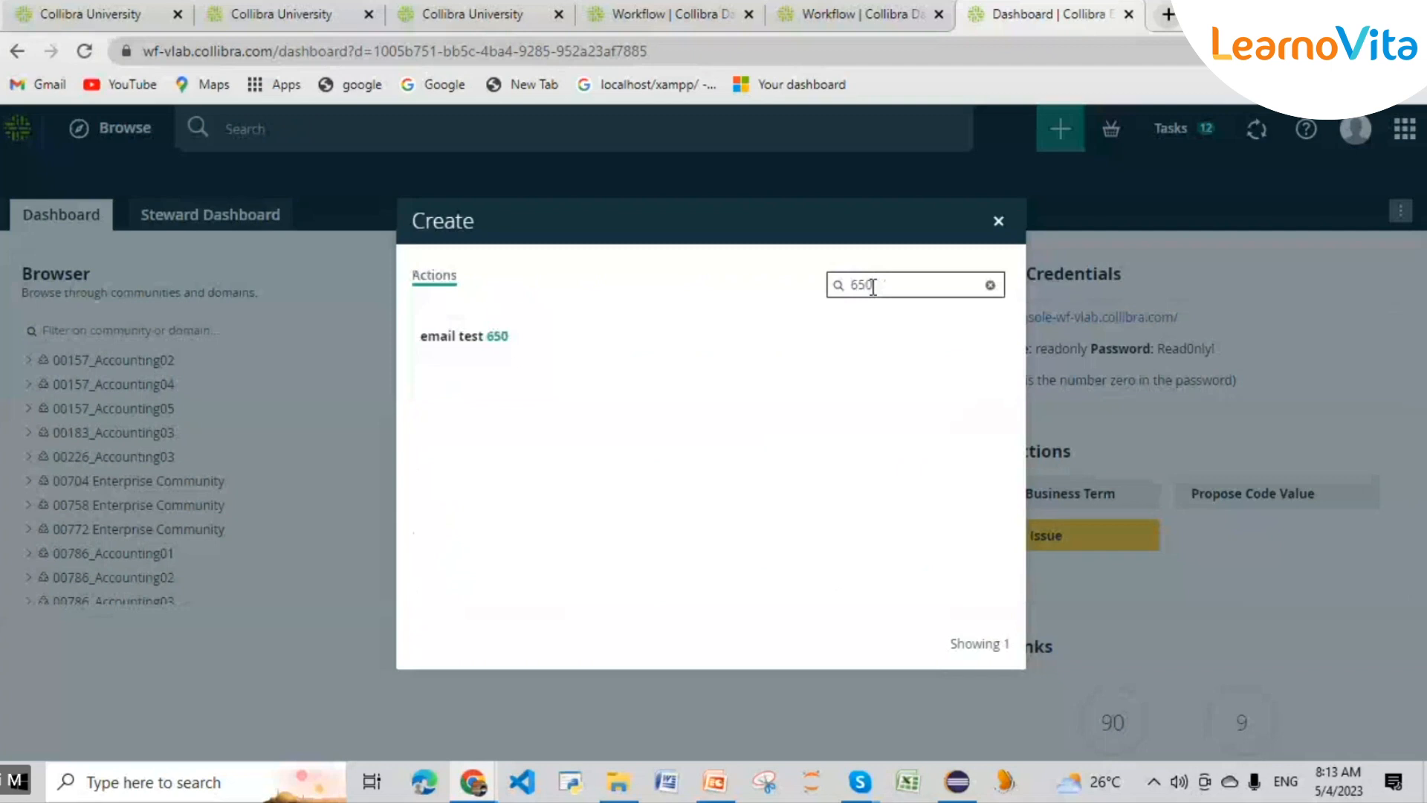
left_click(490, 341)
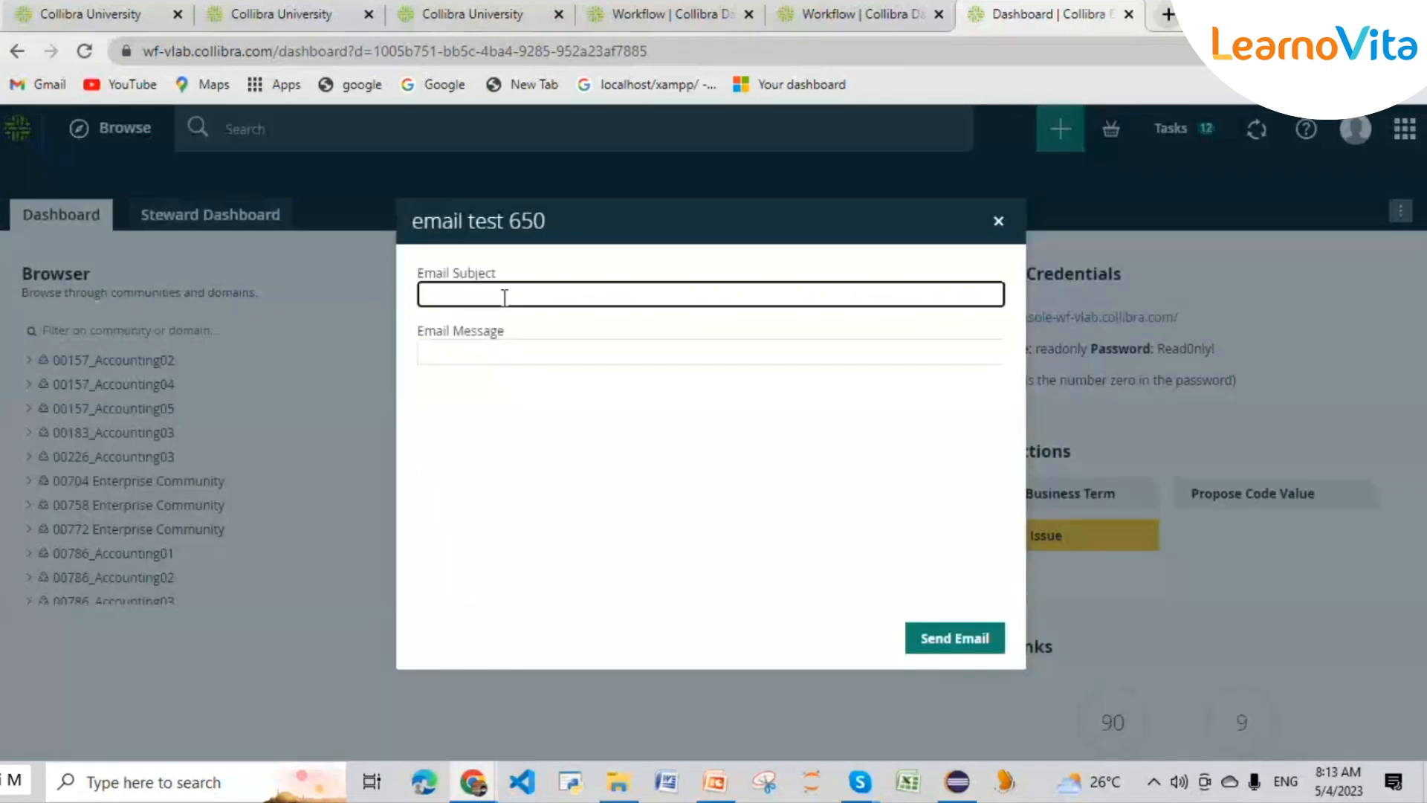
type("me")
key("Tab")
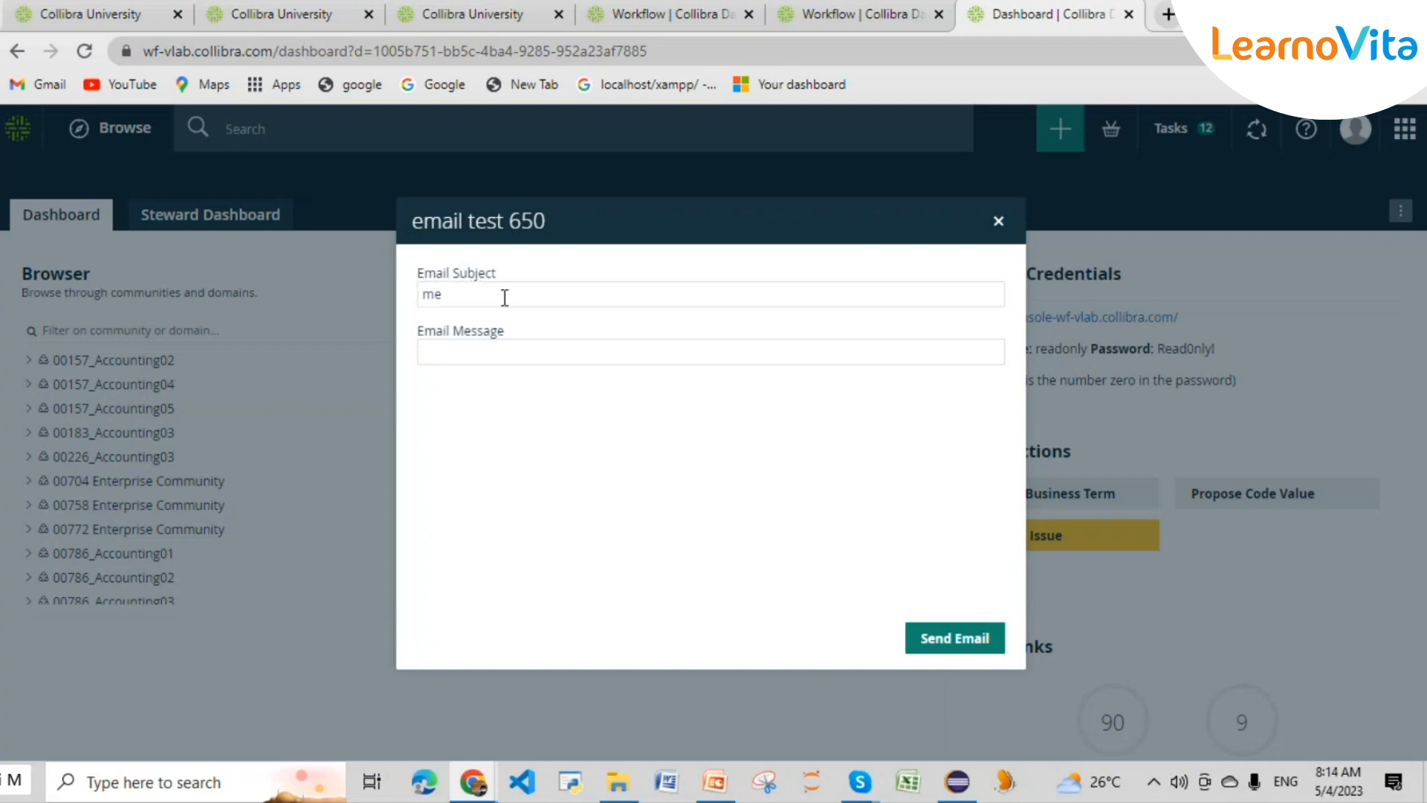
- Replace the email subject with "Test initiating workflow"
left_click(505, 297)
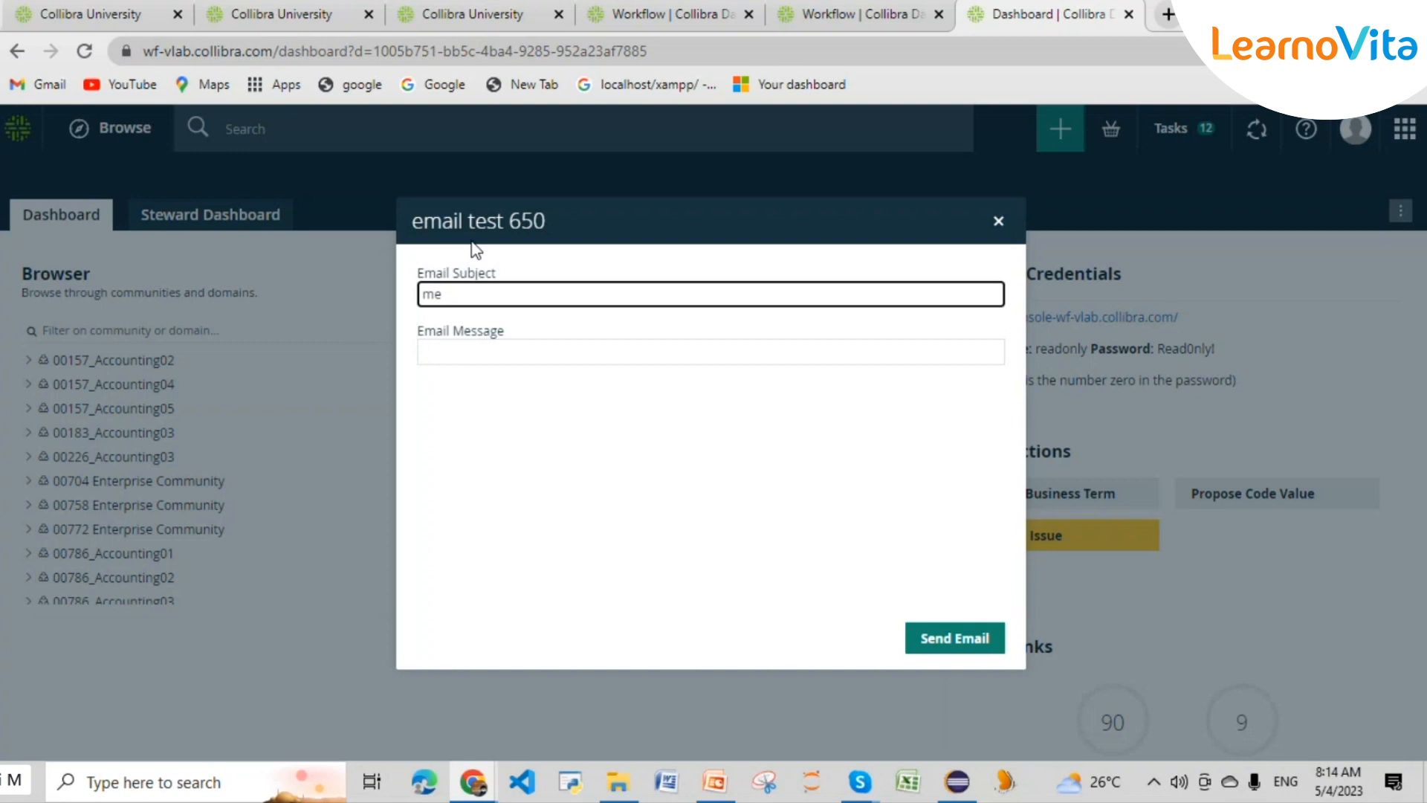
double_click(492, 298)
key("BackSpace")
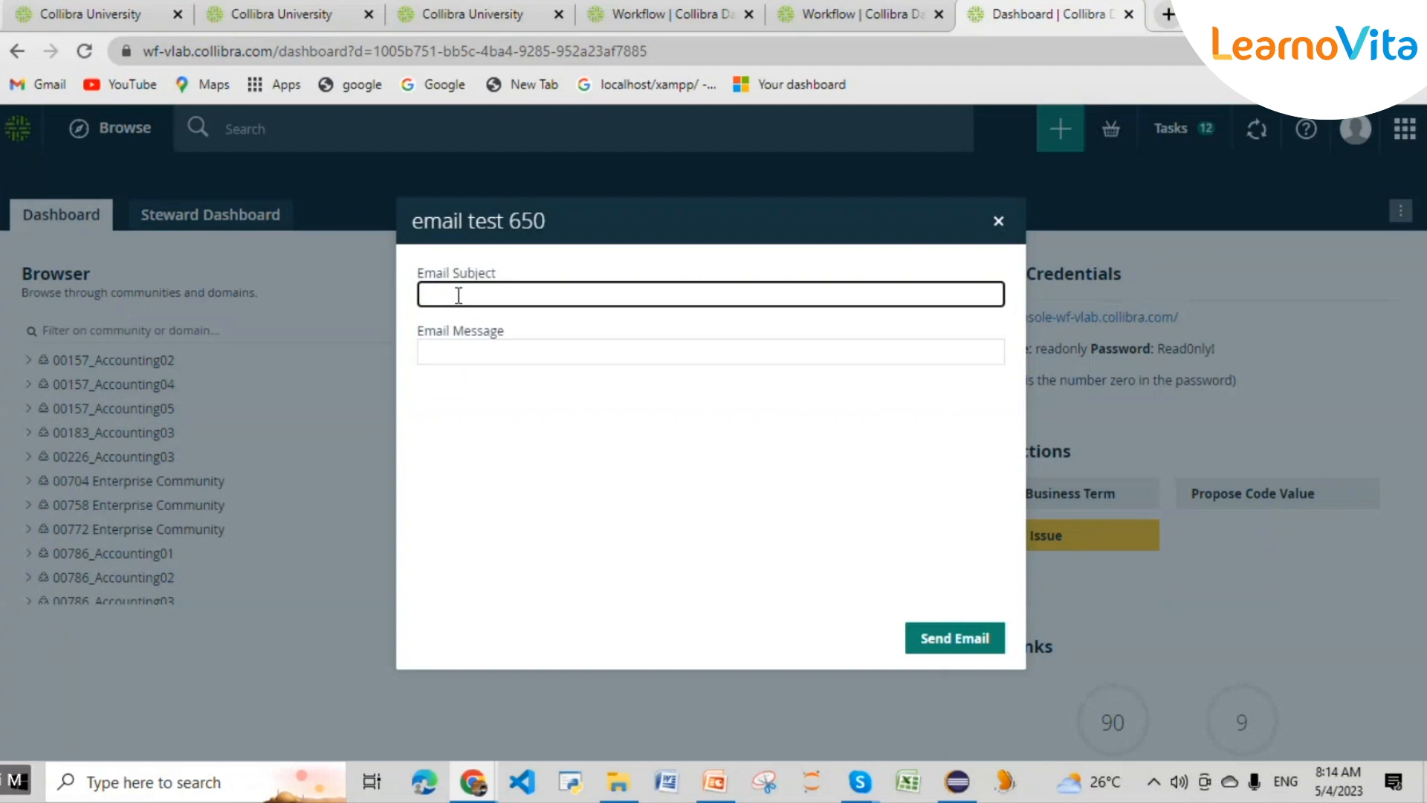
type("Test")
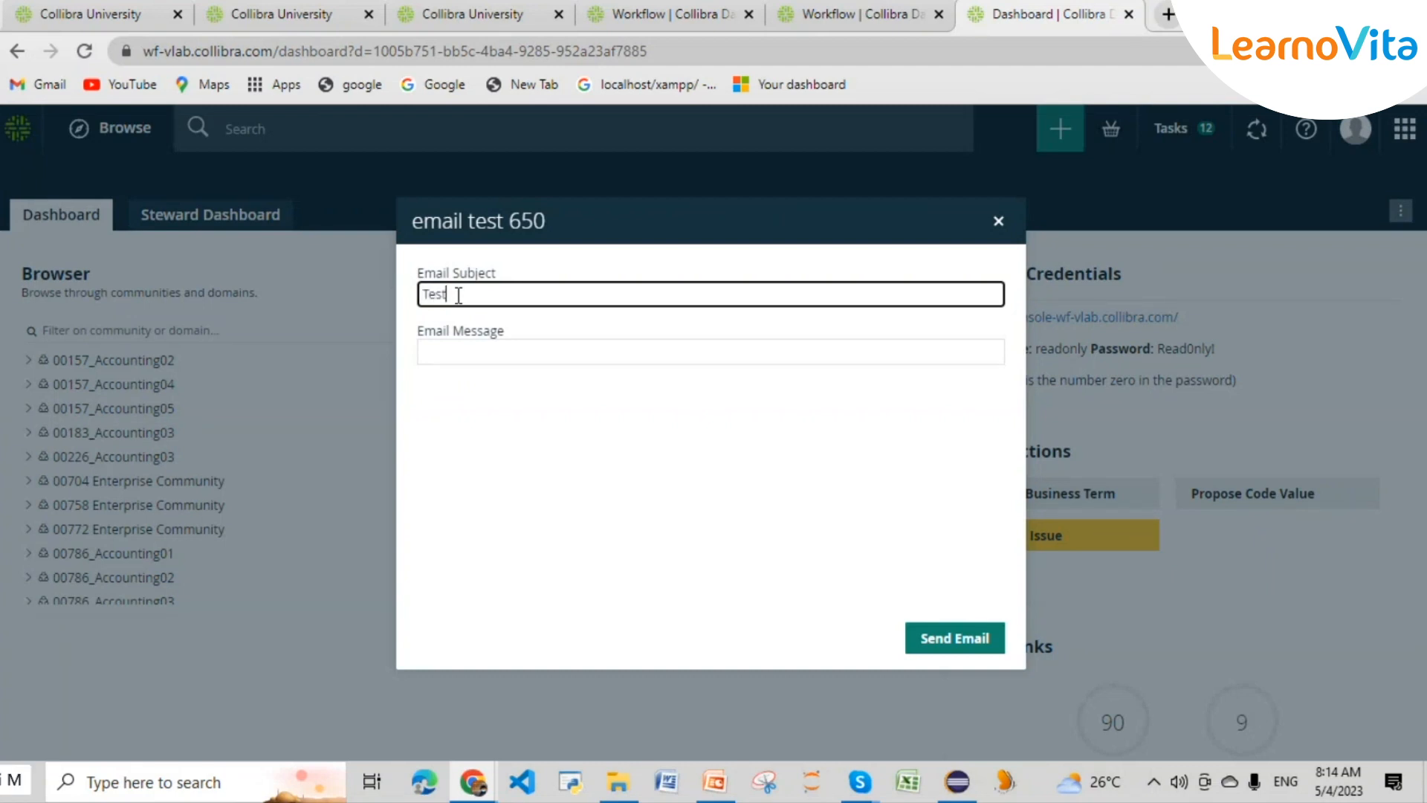
type(" in")
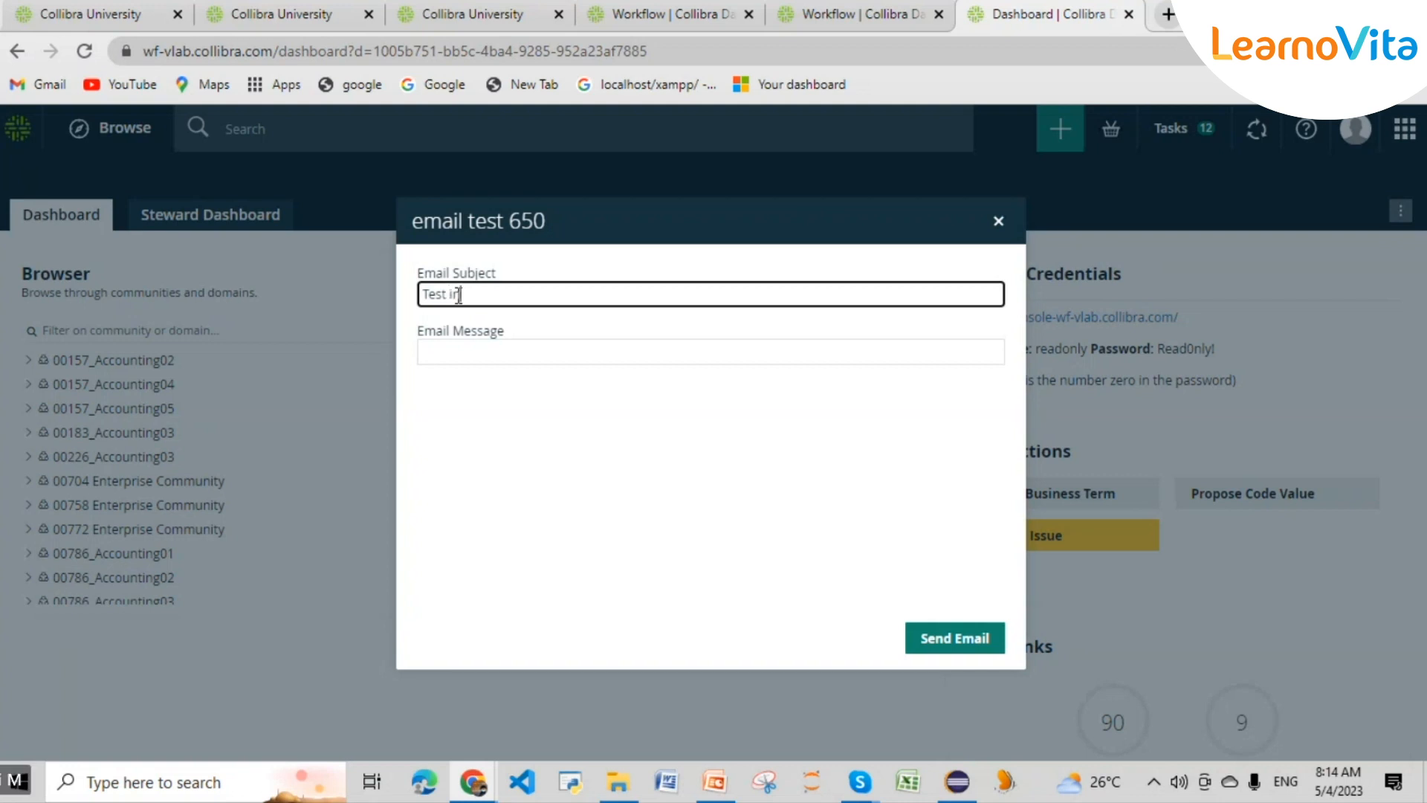
type("itiating worf")
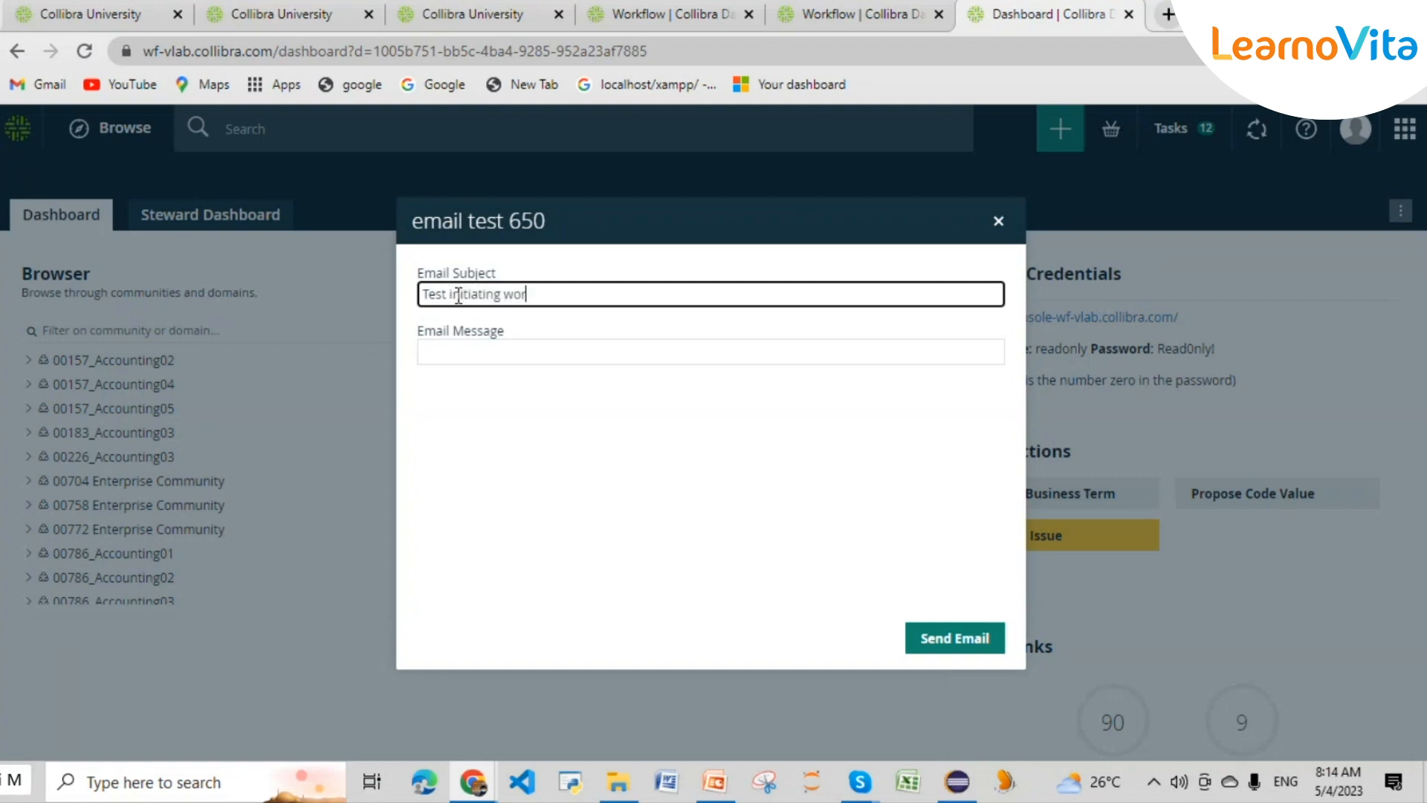
type("flow")
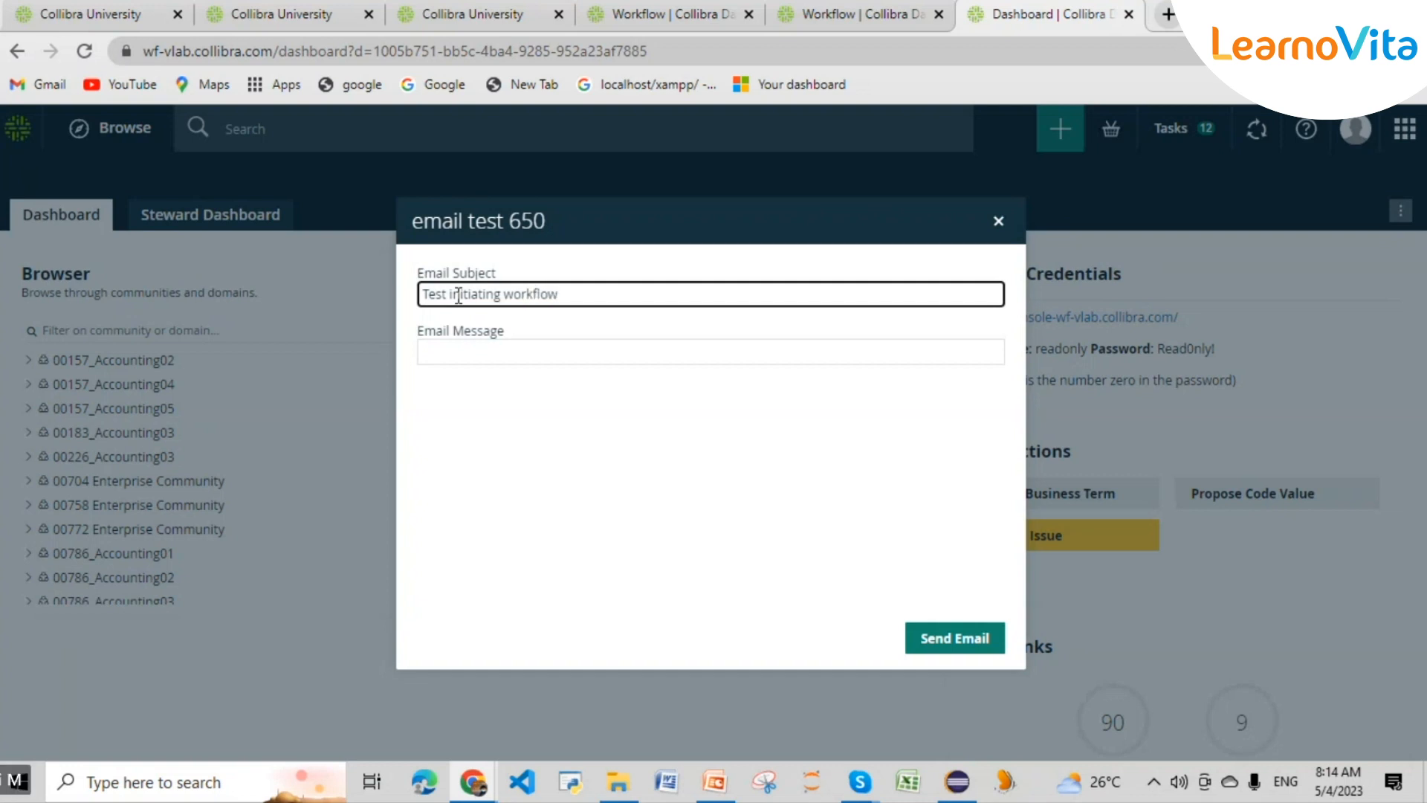
- Enter "this is a test email" as the email message, send the email and dismiss the notification
left_click(467, 355)
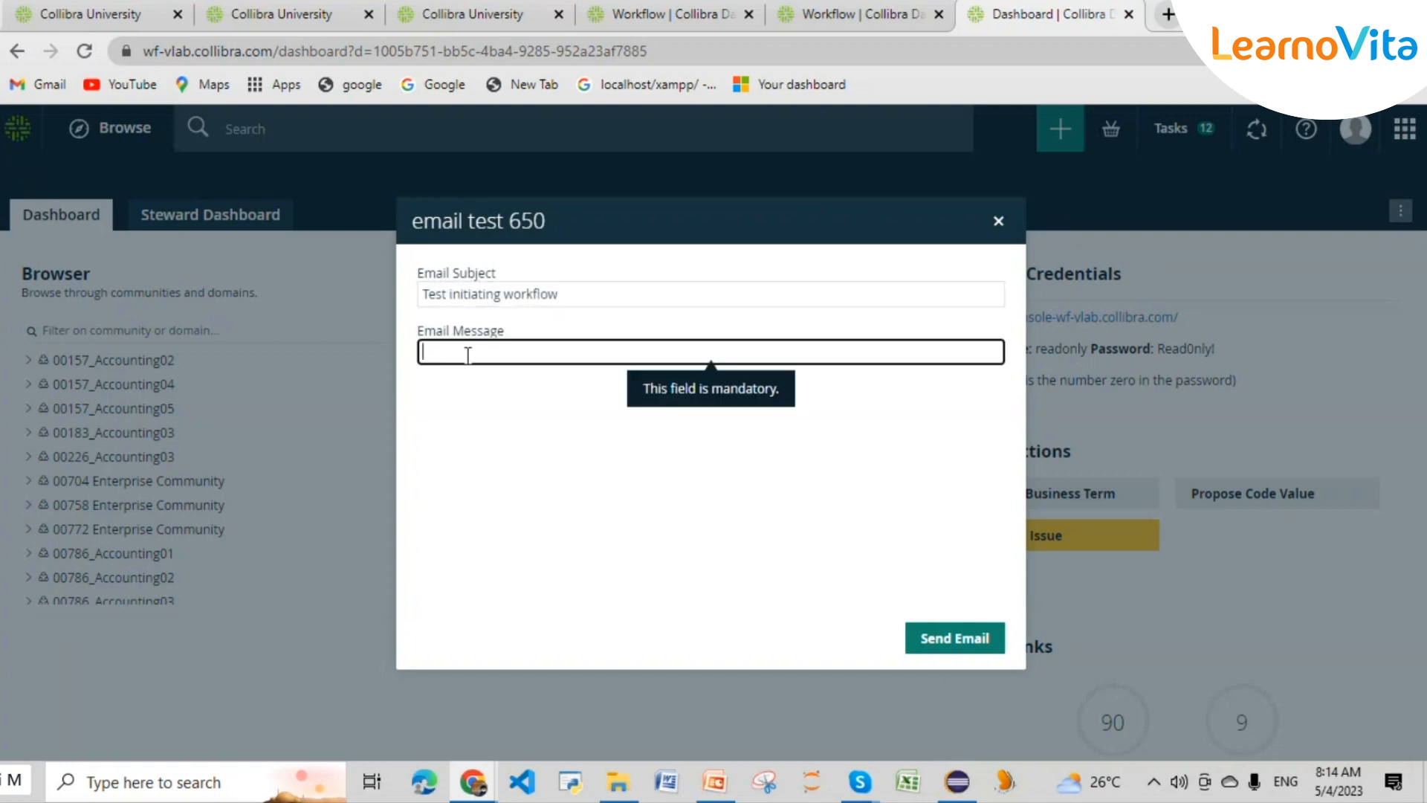
type("this is a test email")
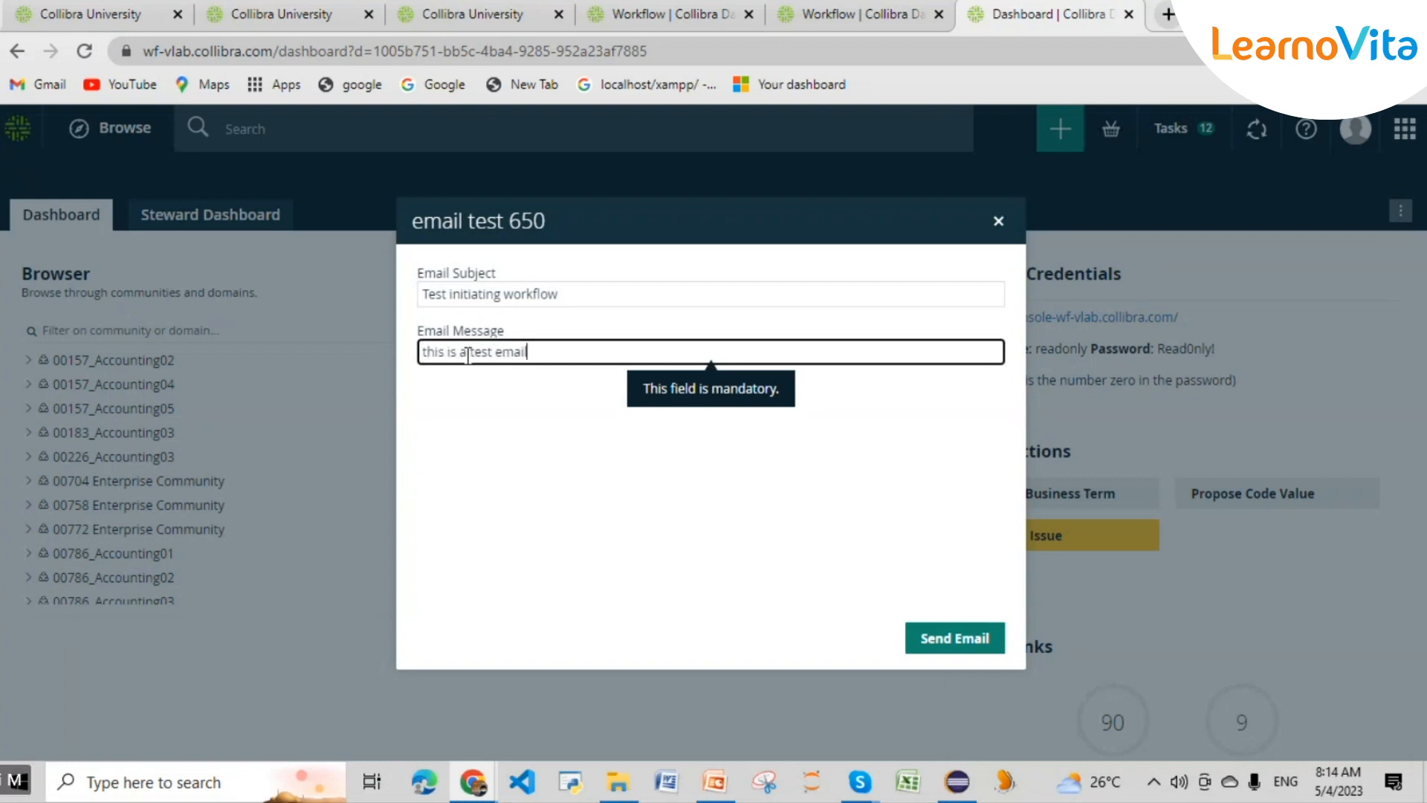
left_click(564, 293)
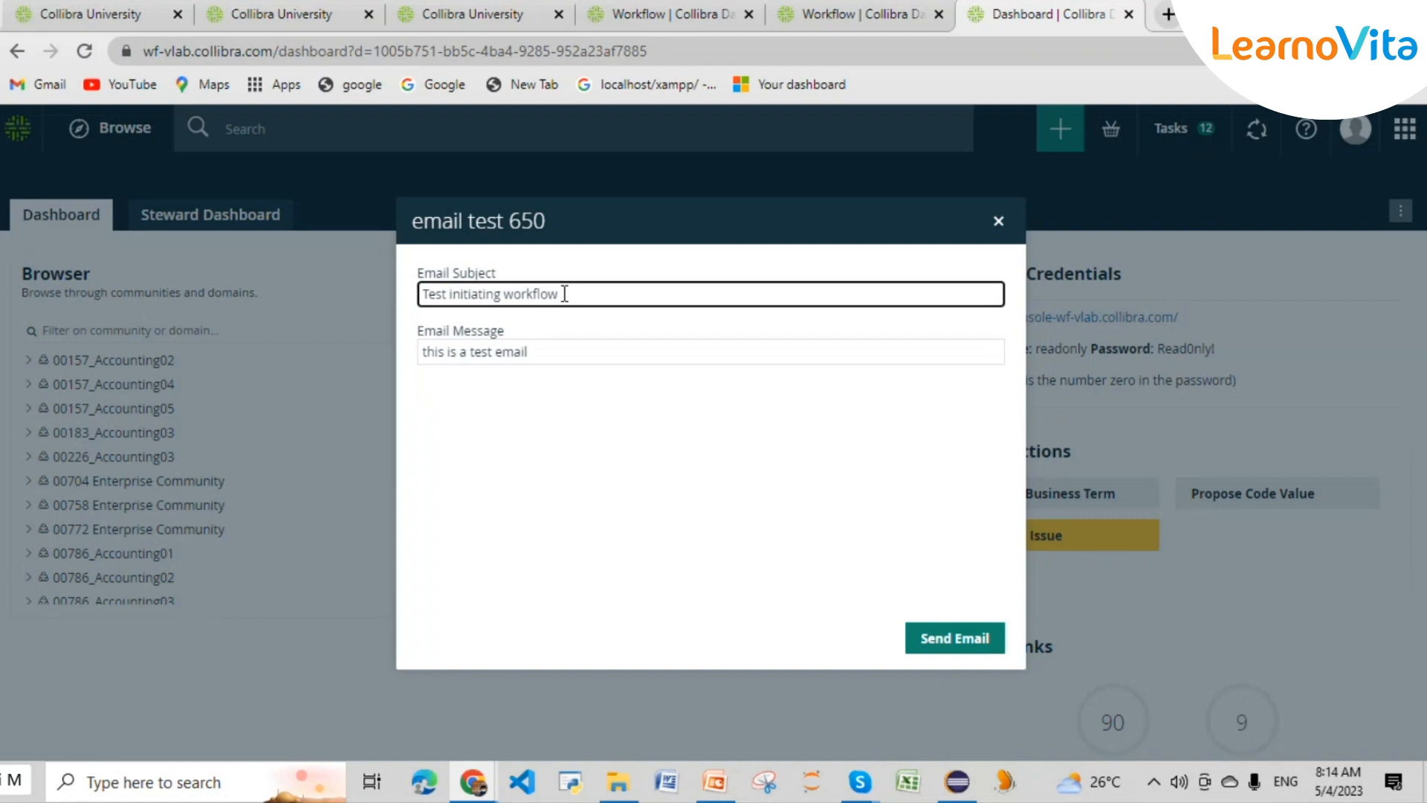
left_click_drag(564, 294, 417, 310)
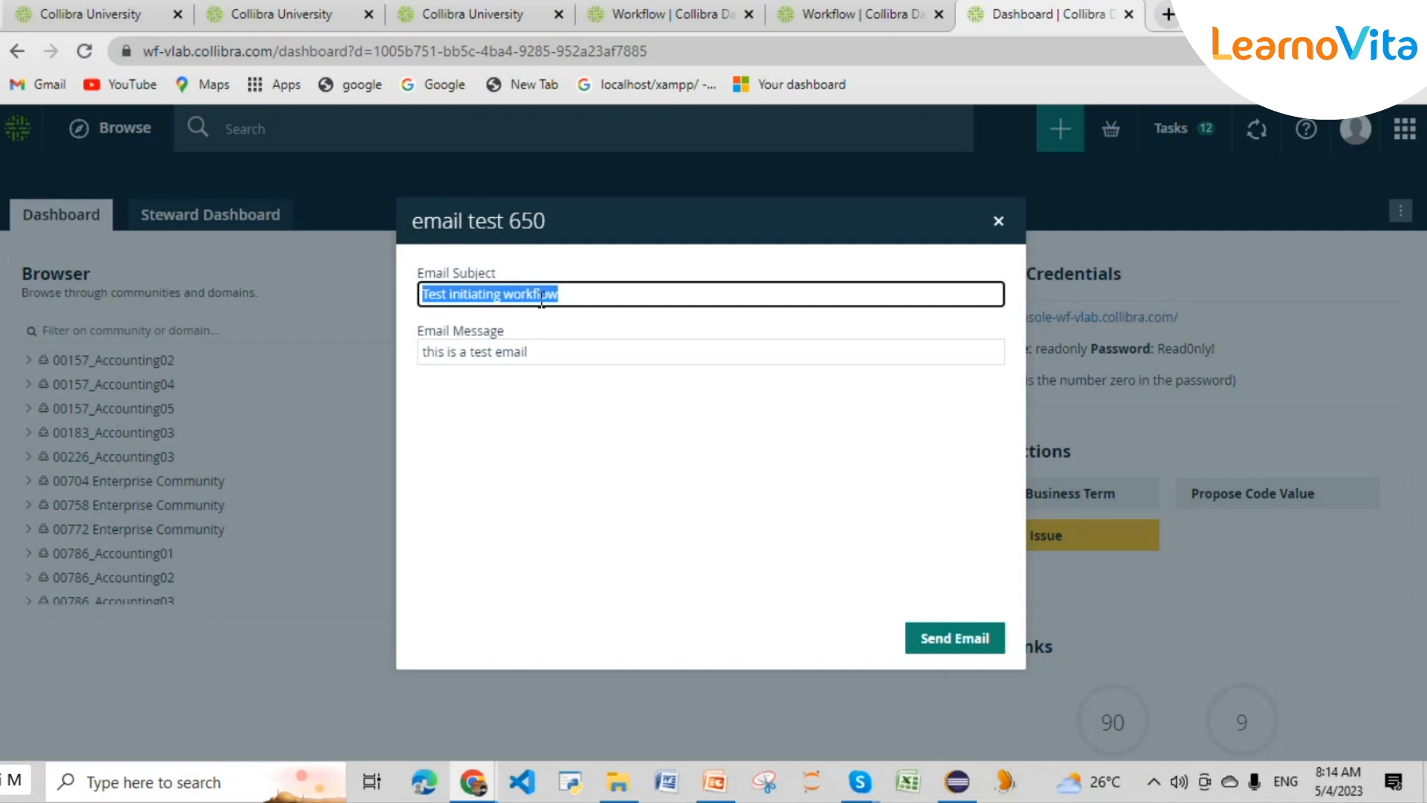
left_click(558, 356)
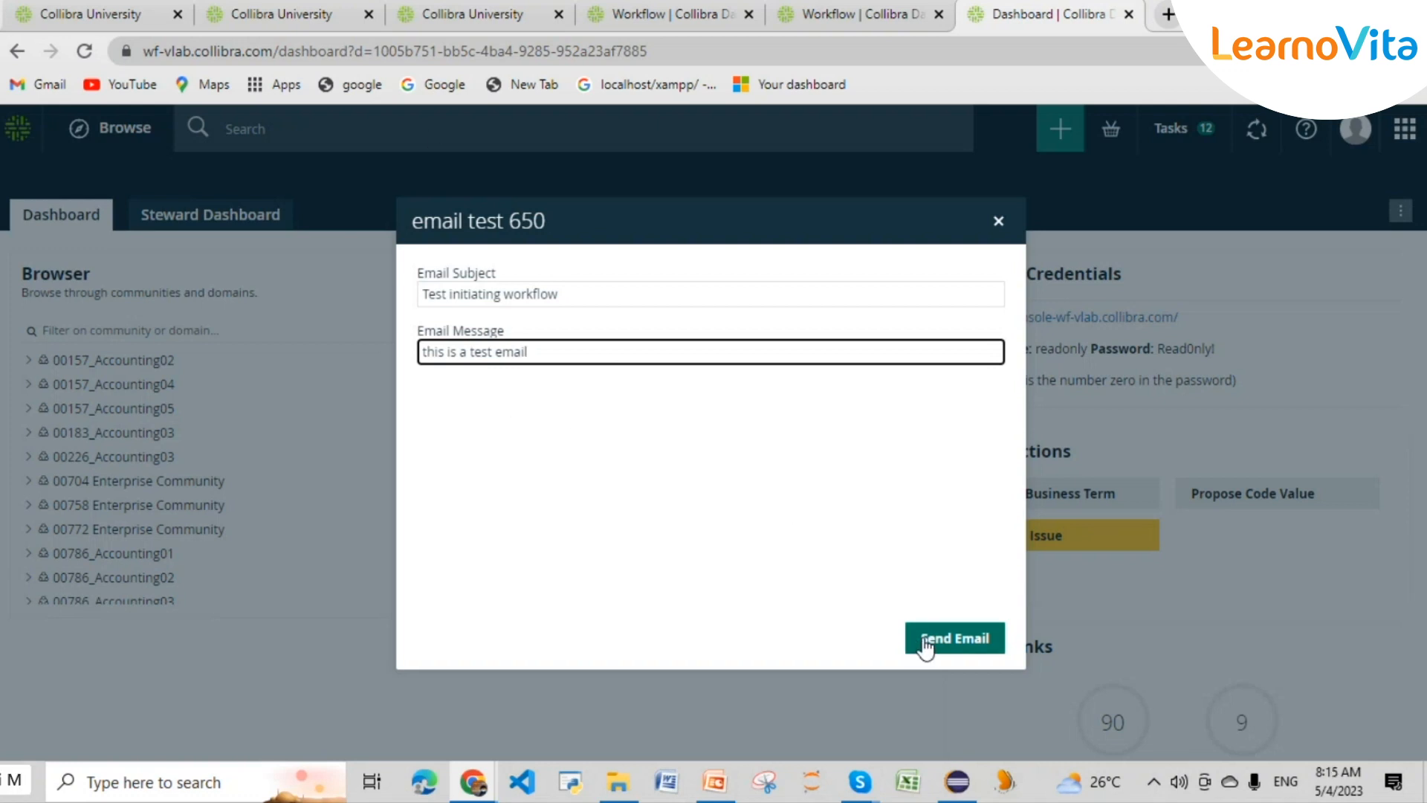
left_click(508, 295)
left_click(505, 357)
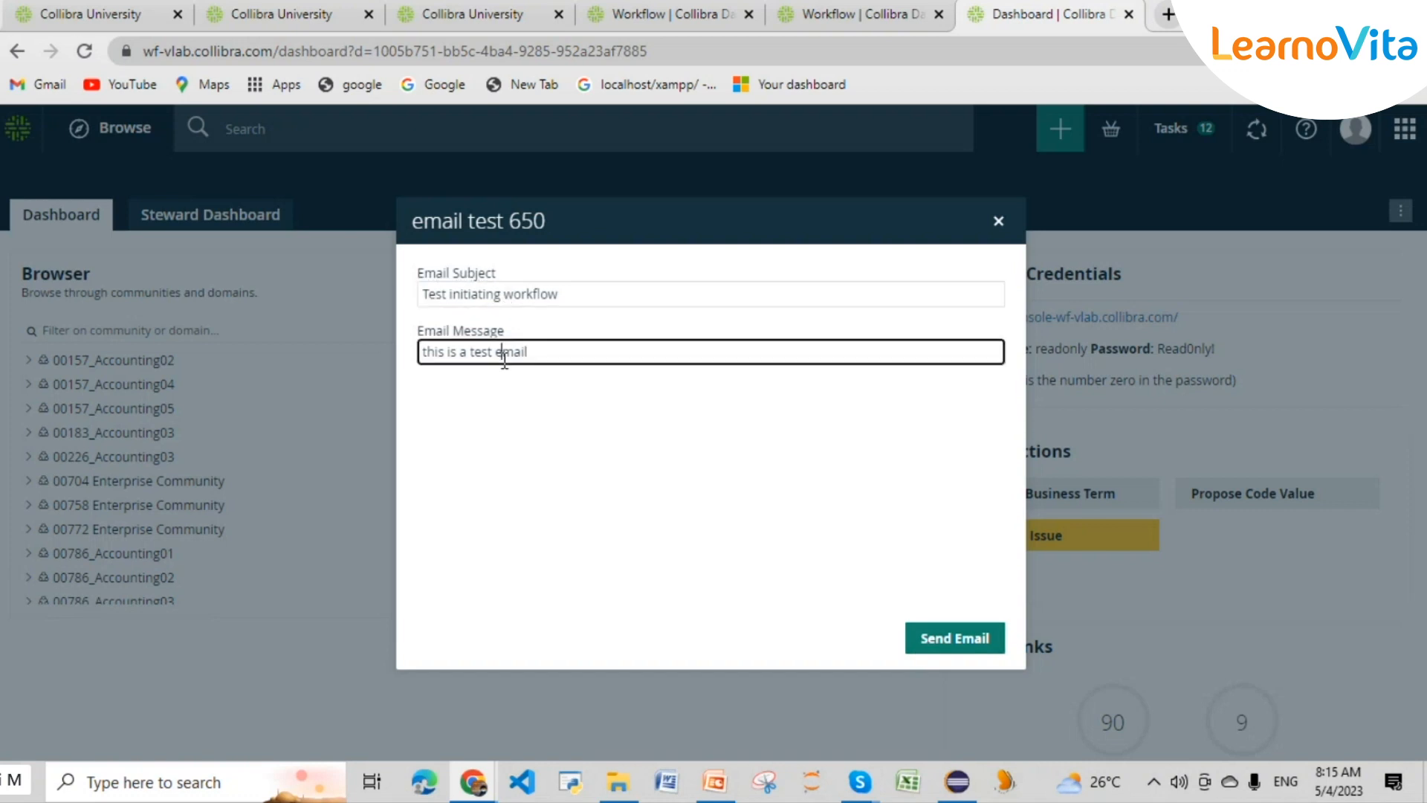
left_click(955, 639)
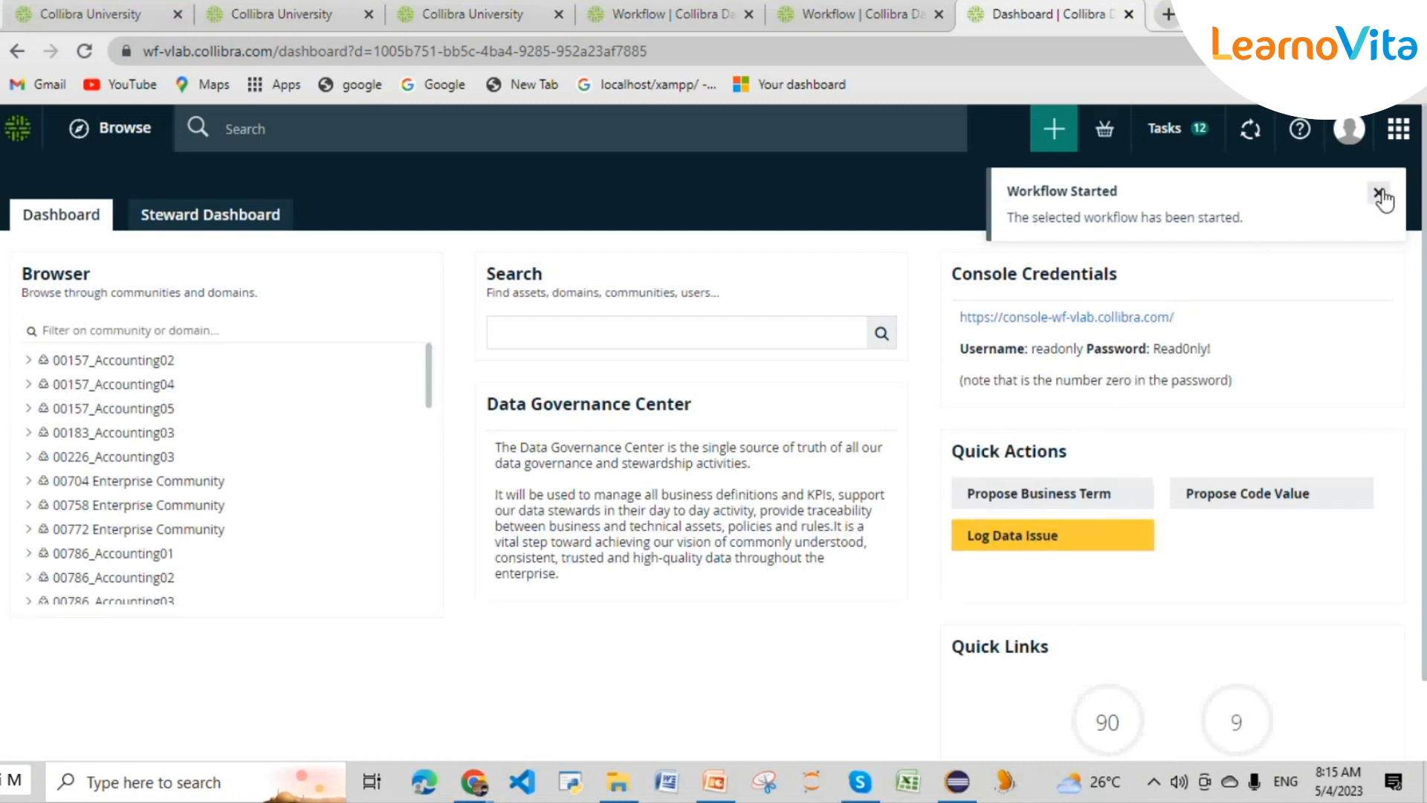
left_click(1380, 194)
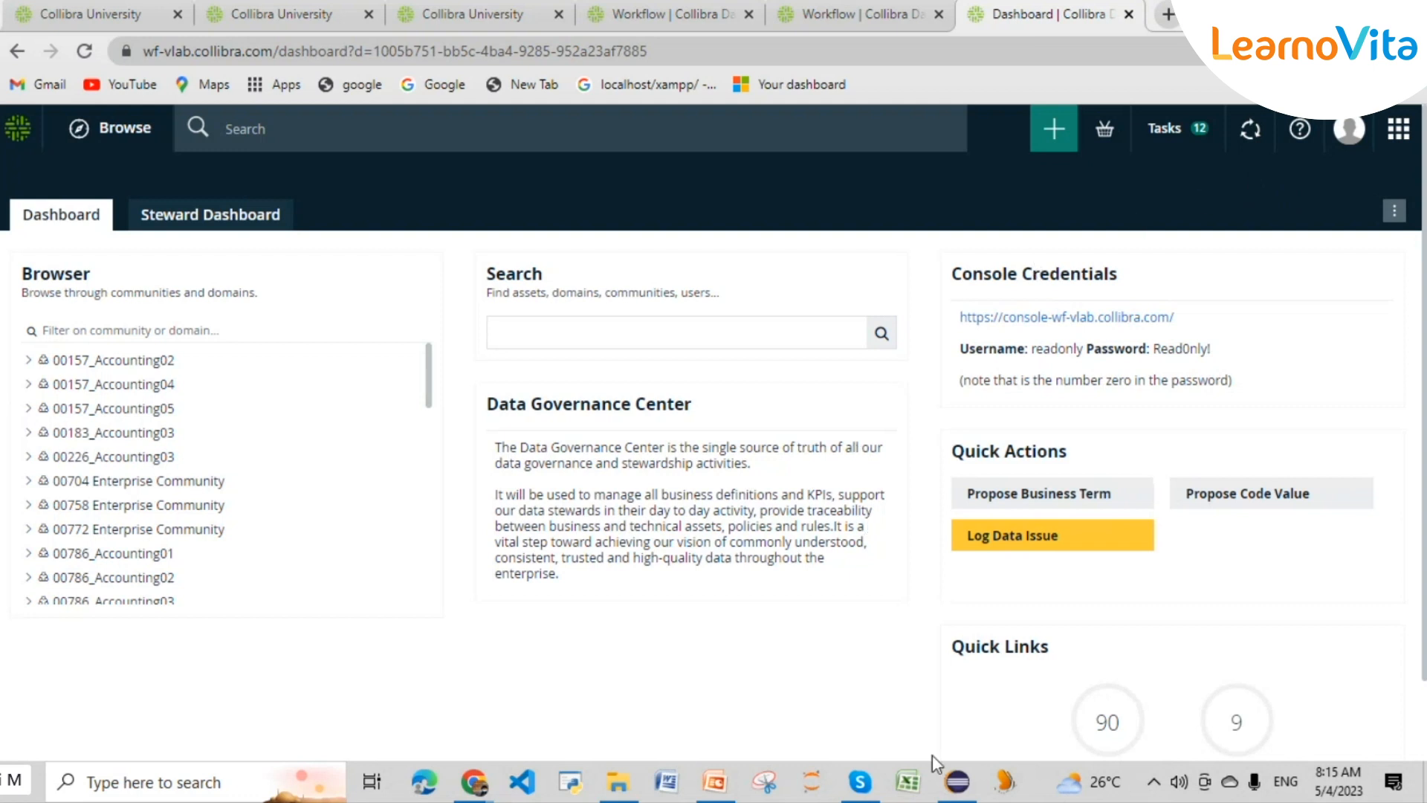
- Switch to Eclipse, open the email_group_ZZ_example diagram and bring the Collibra APIs Project root into view in the project tree
left_click(947, 786)
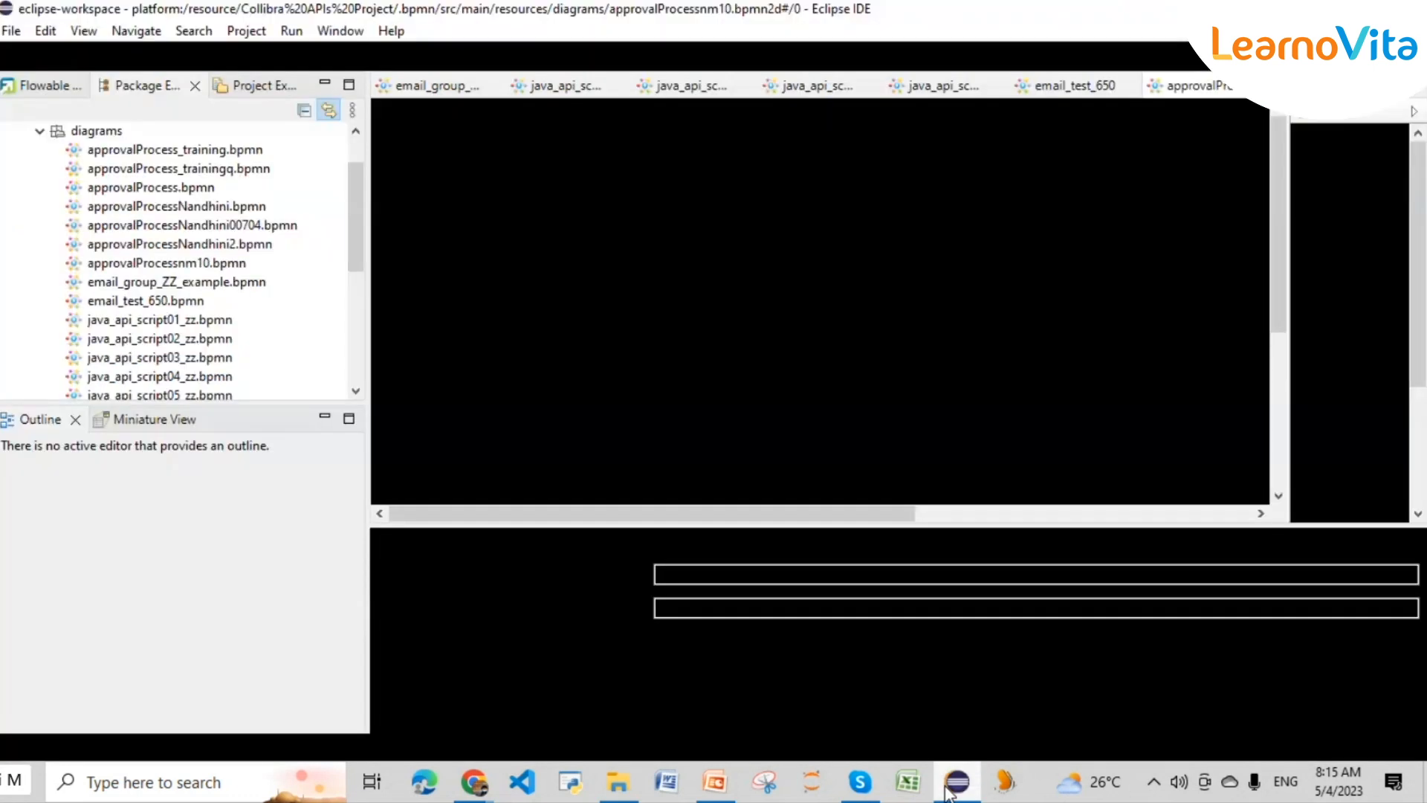
left_click(445, 85)
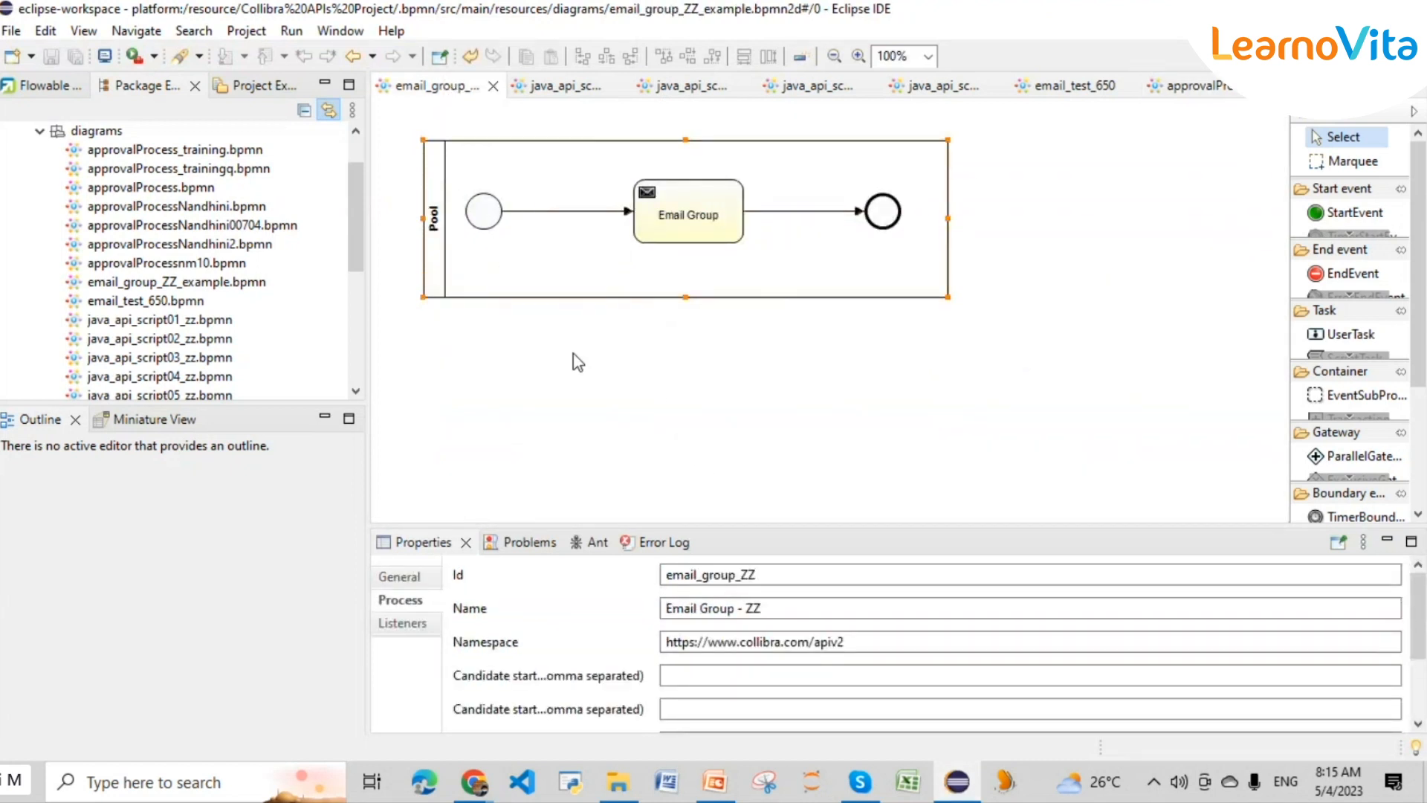
right_click(108, 136)
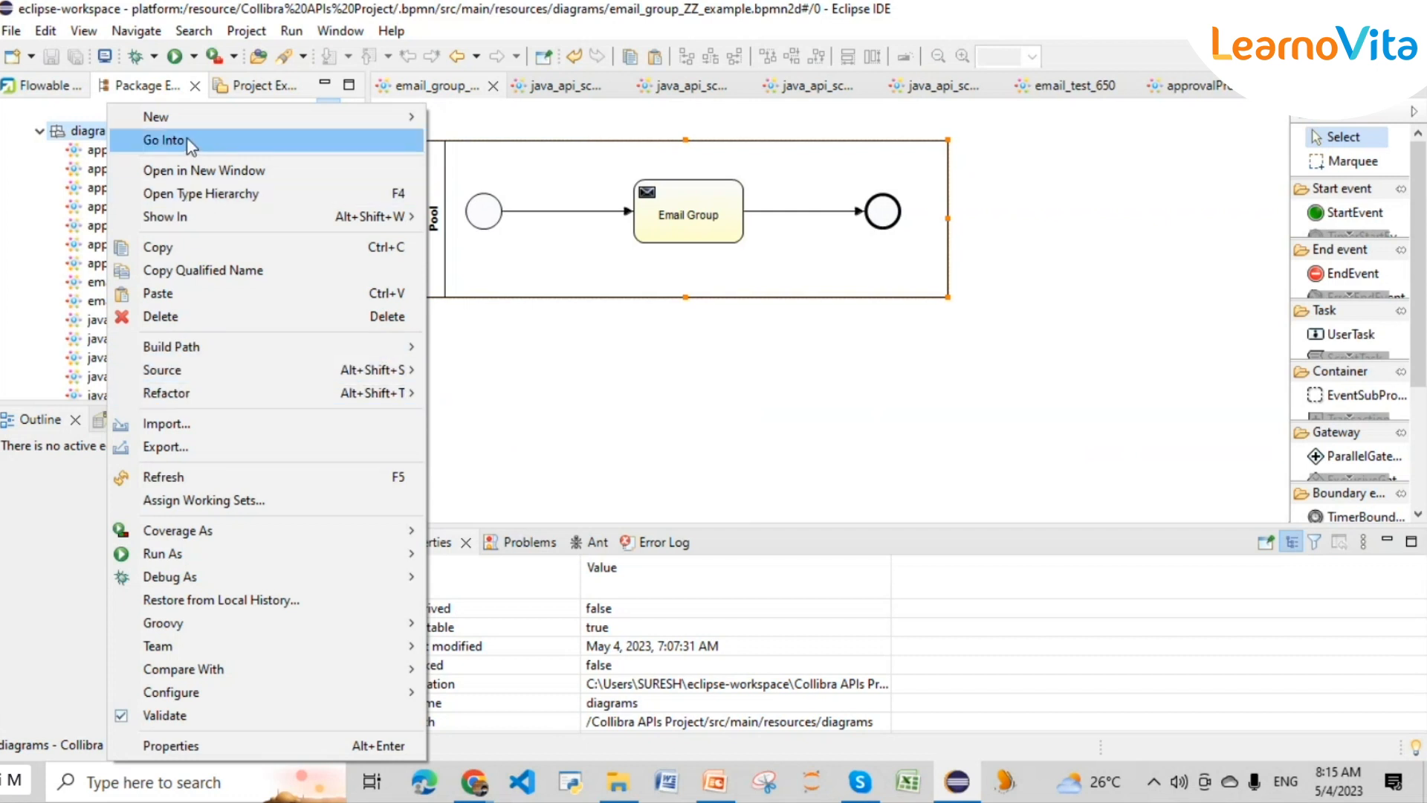
left_click(55, 168)
left_click_drag(349, 190, 349, 165)
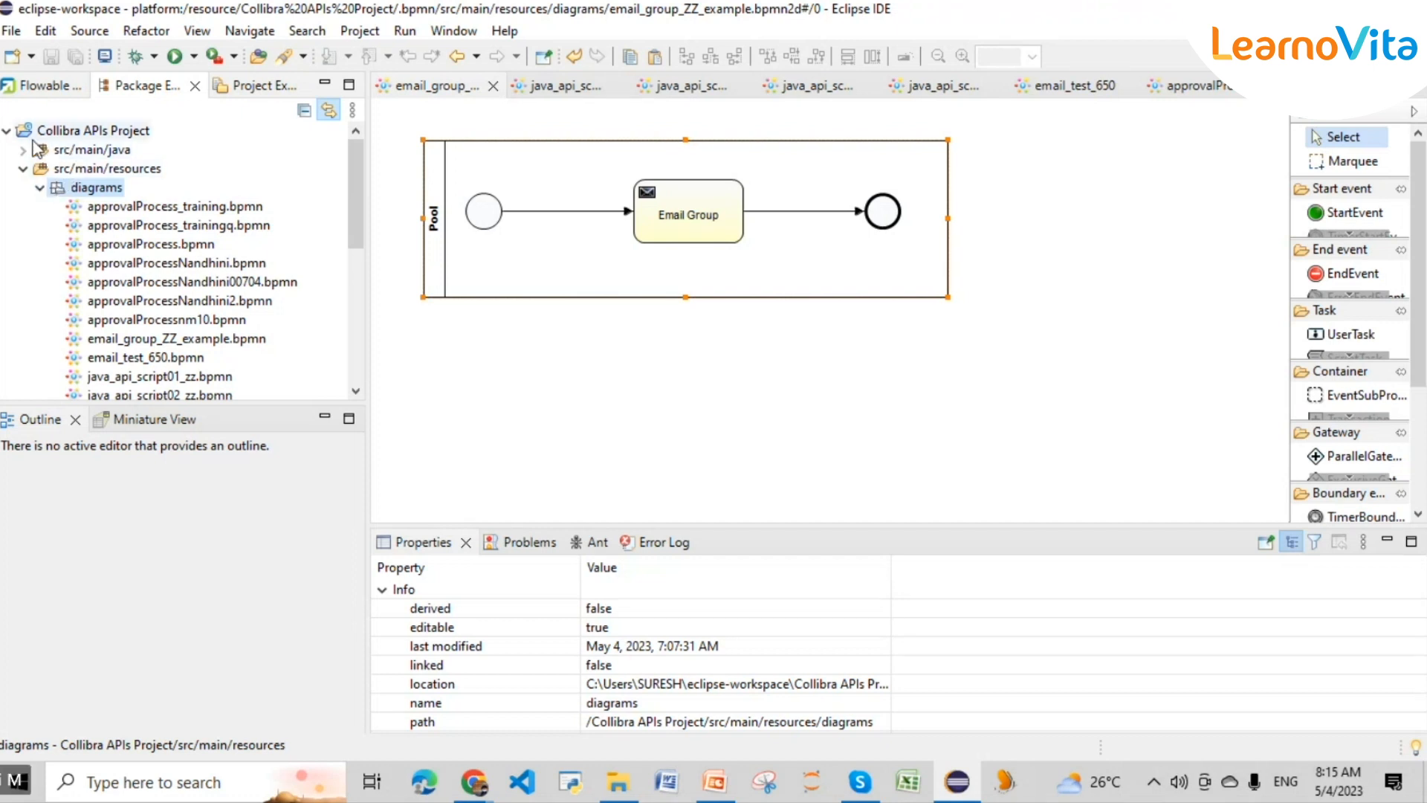
- Check the contents of src/main/java in the Collibra APIs Project and minimize the Outline view to show the full project tree
left_click(7, 131)
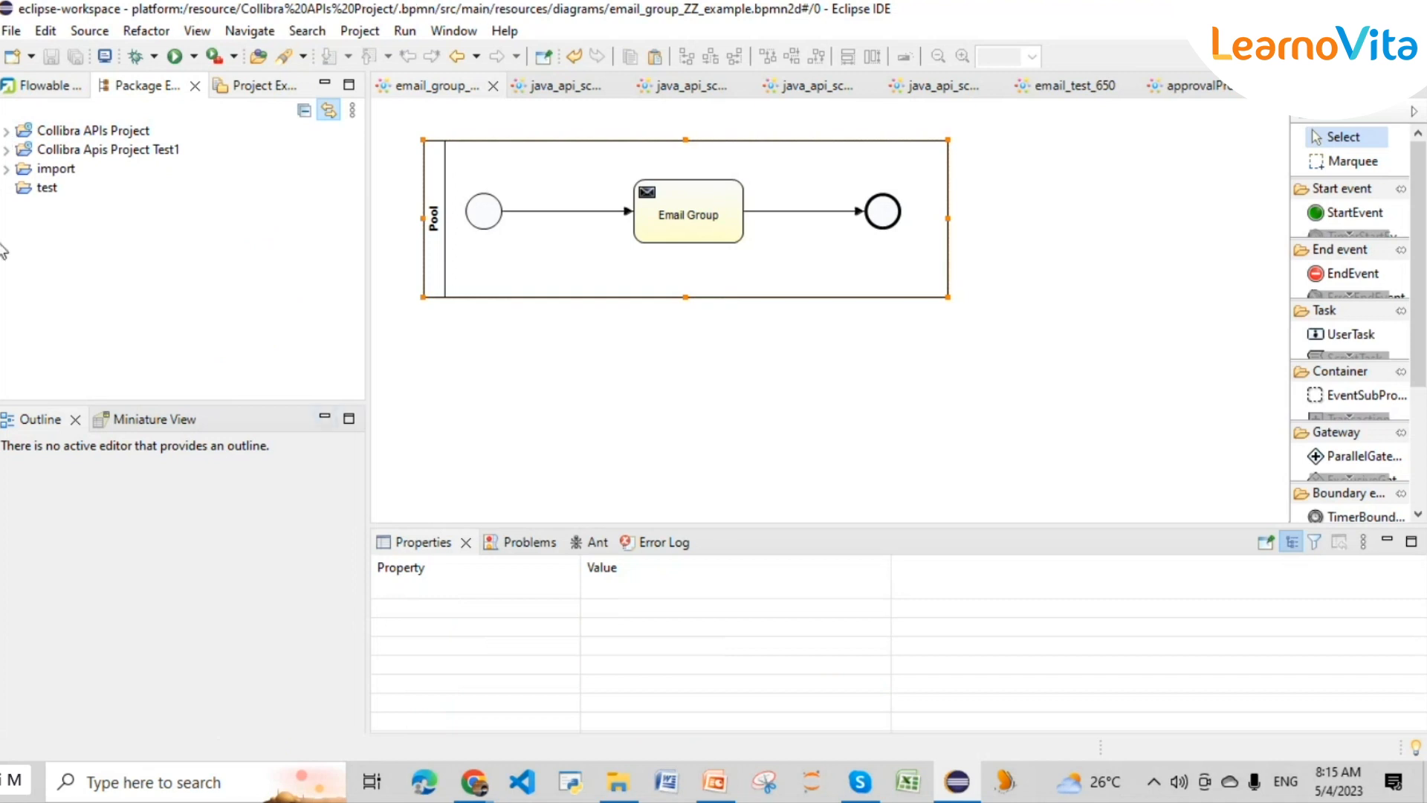
left_click(8, 131)
left_click(23, 149)
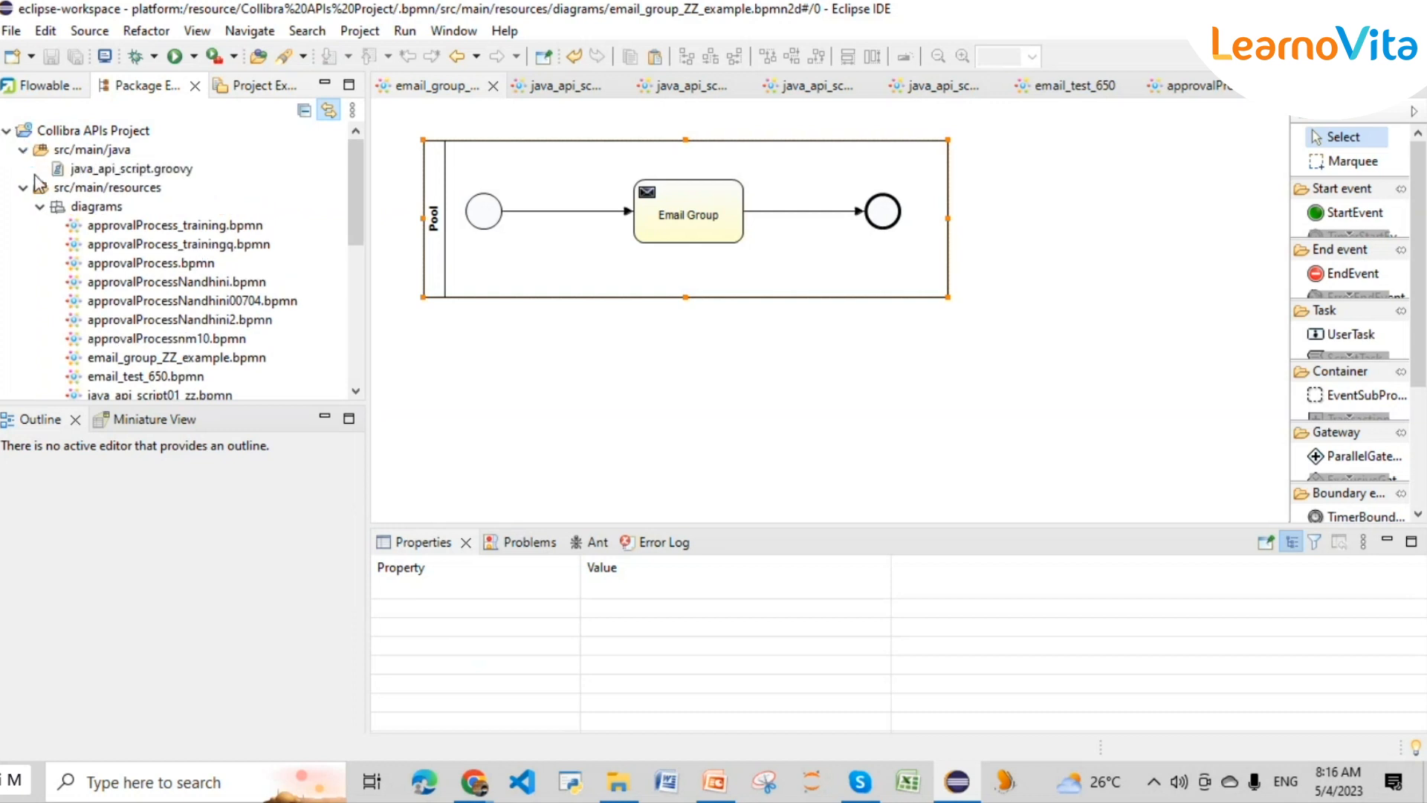
left_click(23, 150)
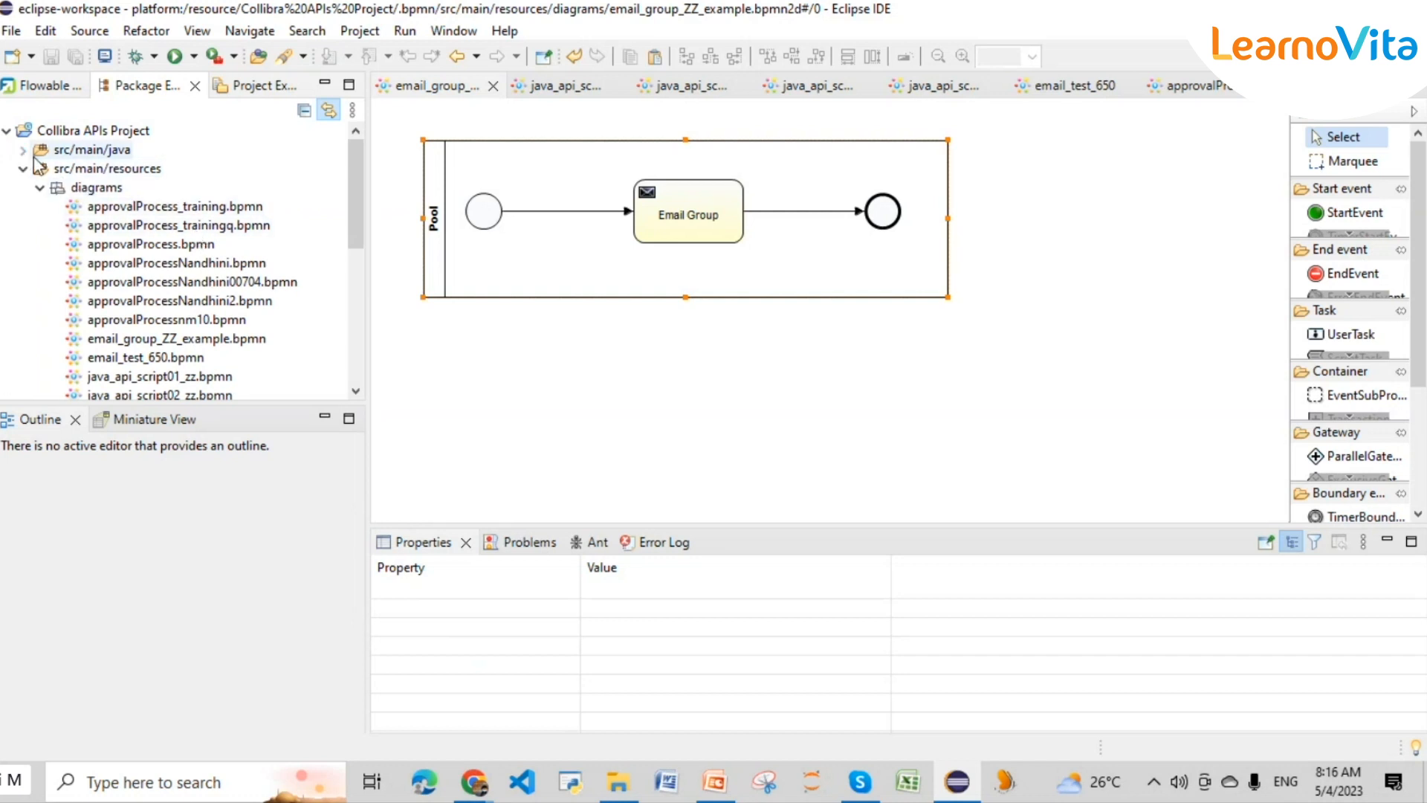
left_click(325, 417)
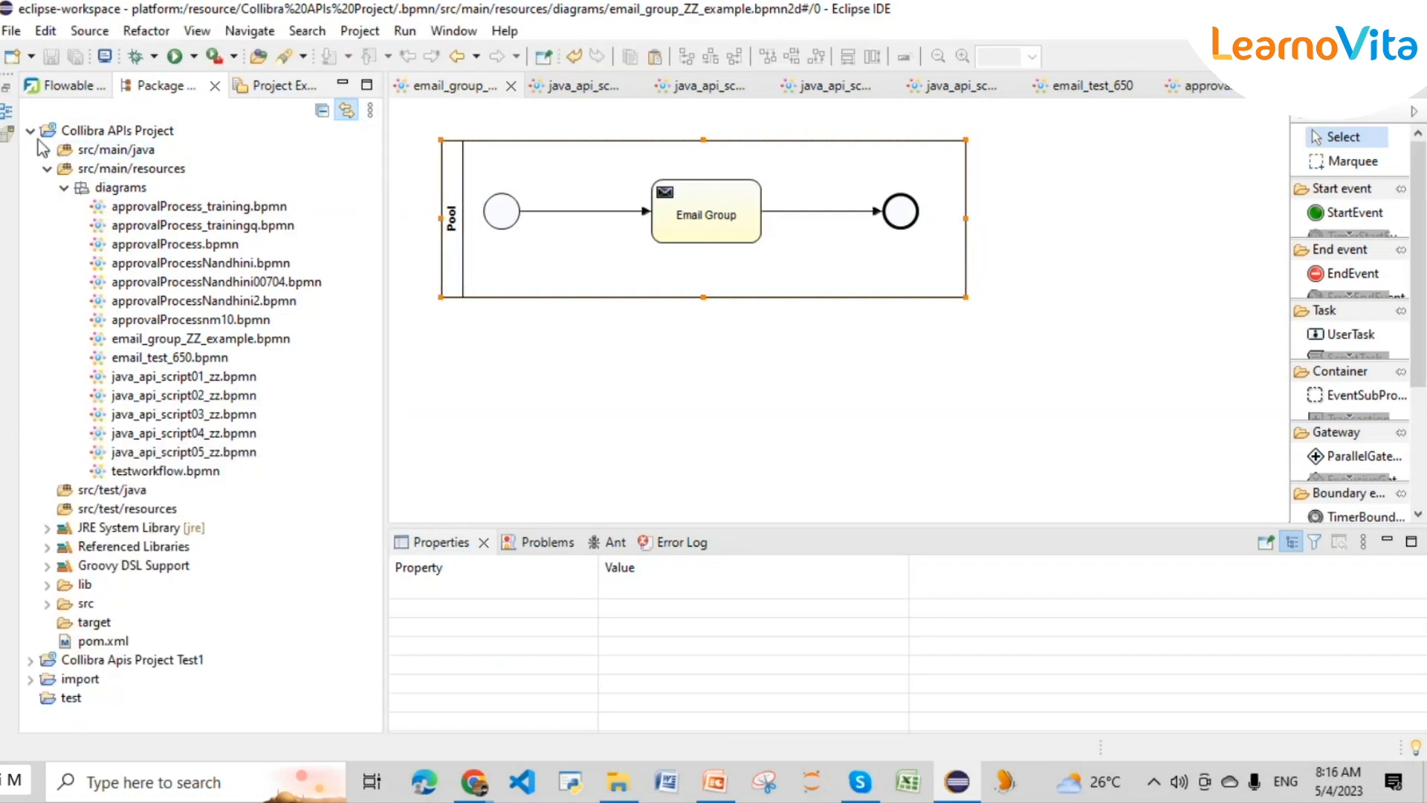
double_click(43, 138)
left_click(30, 132)
- Start a new Flowable Diagram in the diagrams folder of the Collibra APIs Project
left_click(119, 187)
right_click(123, 187)
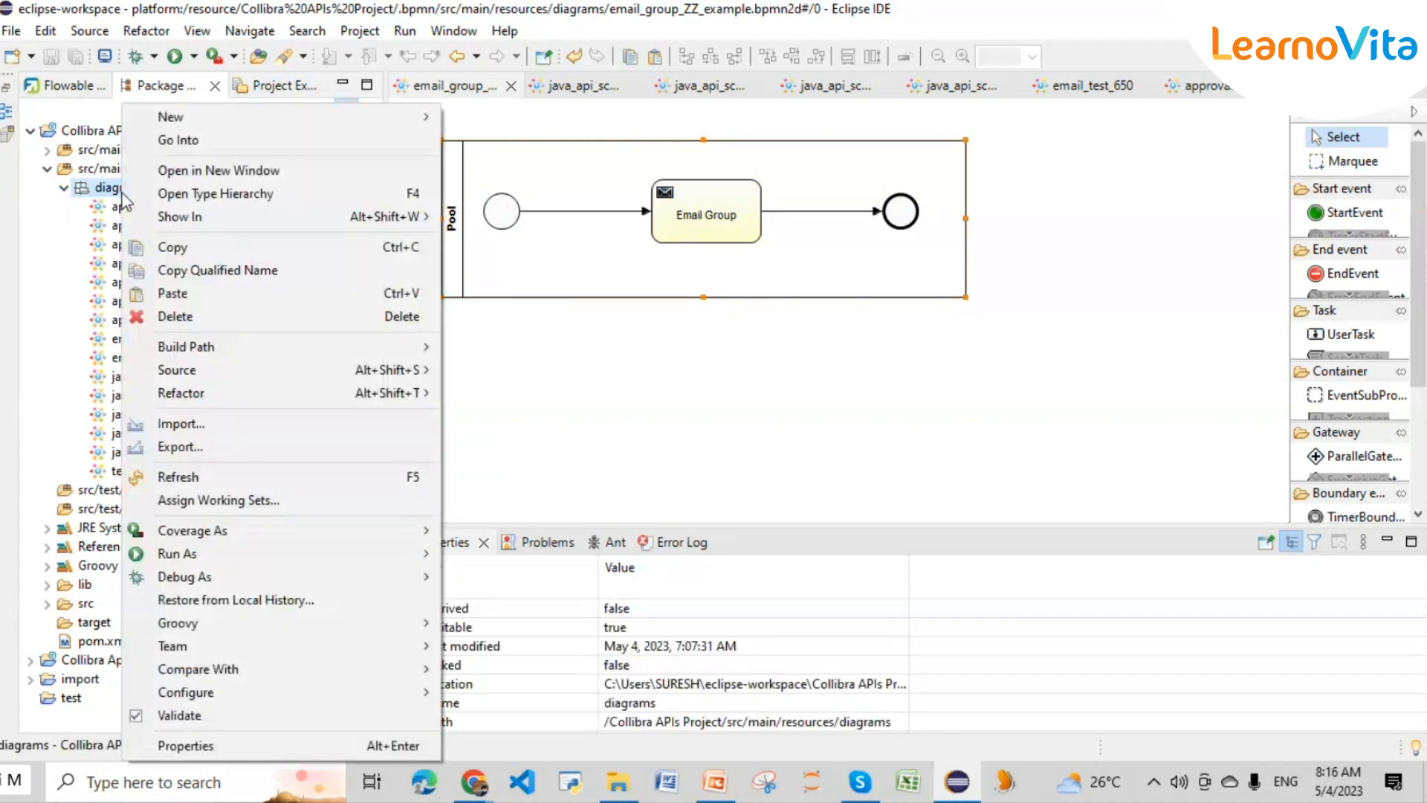
mouse_move(335, 117)
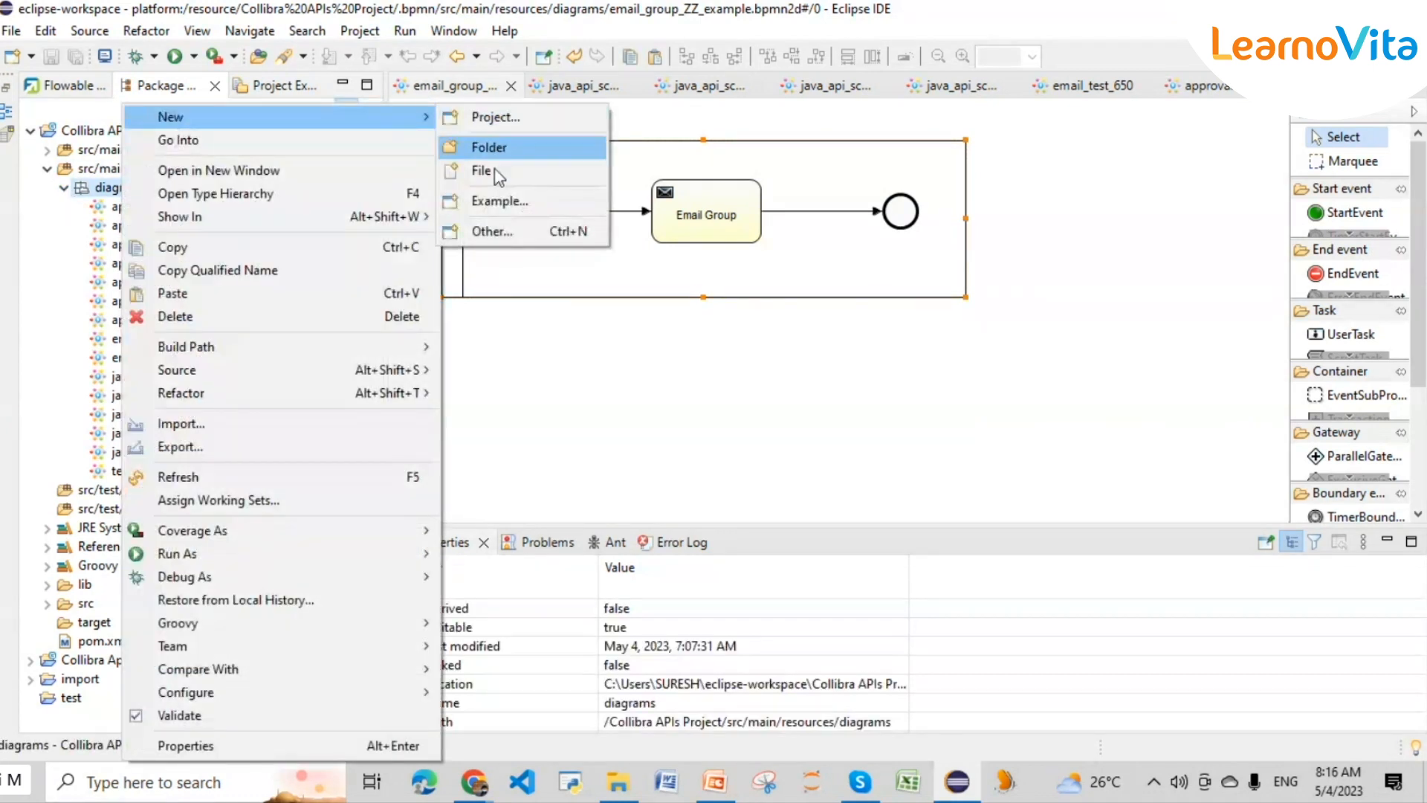
left_click(489, 229)
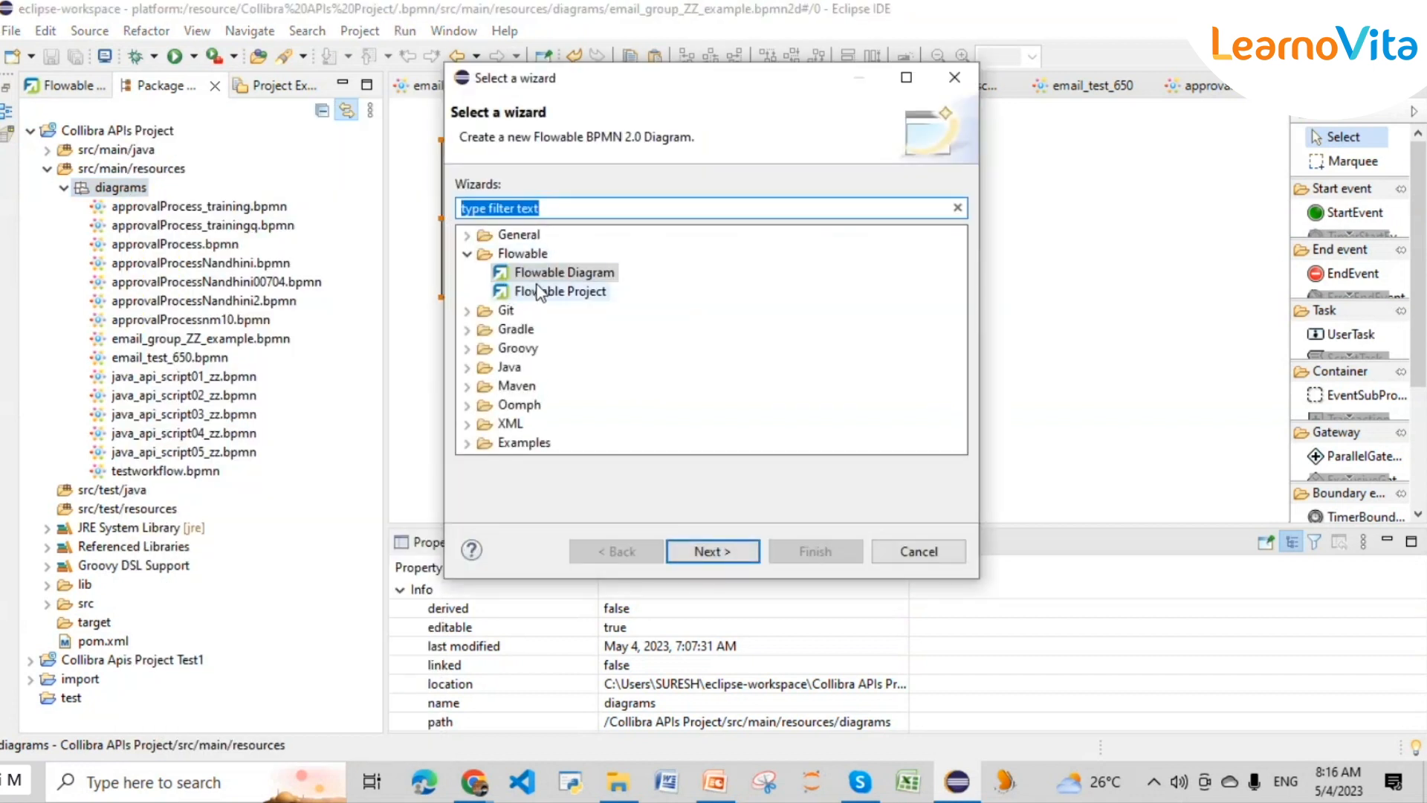
left_click(540, 284)
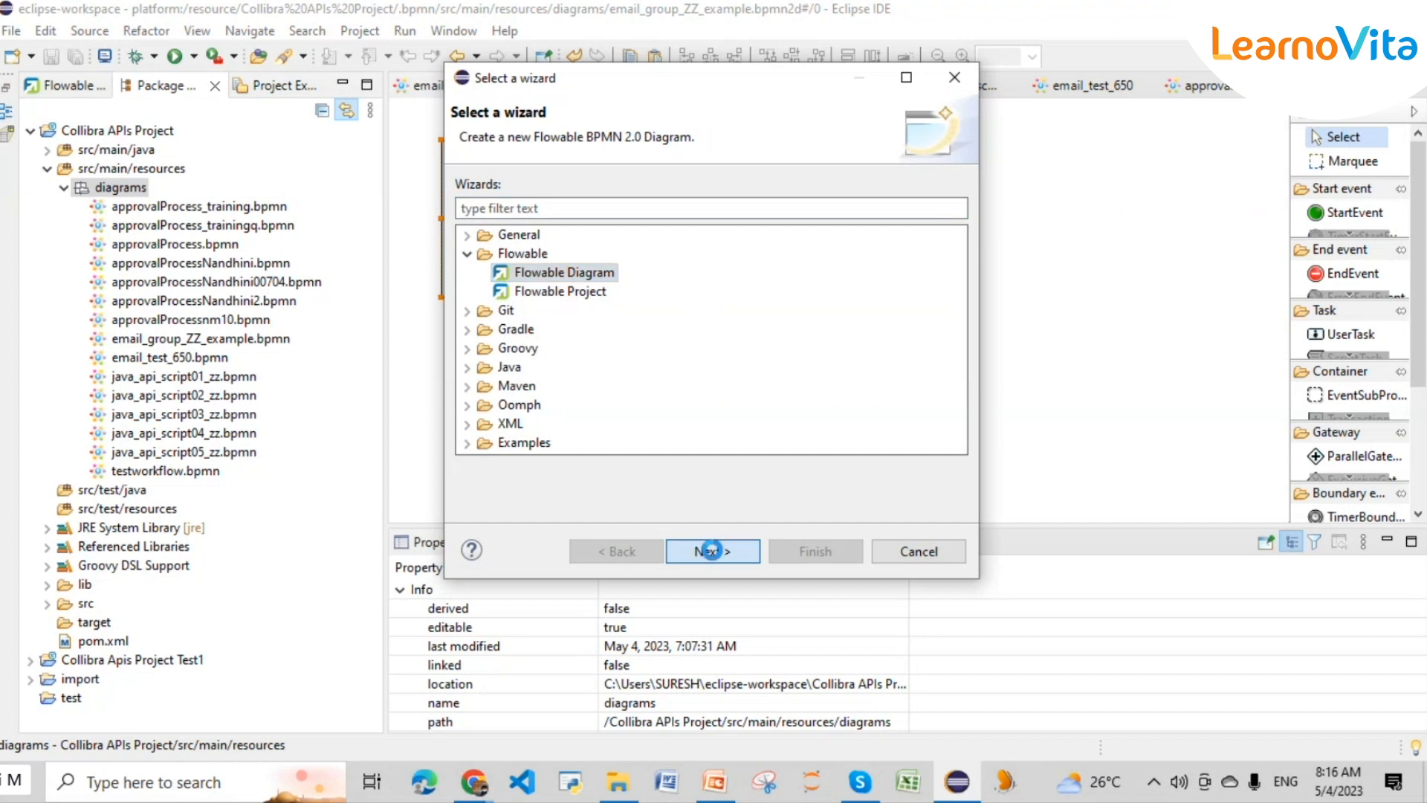
left_click(712, 551)
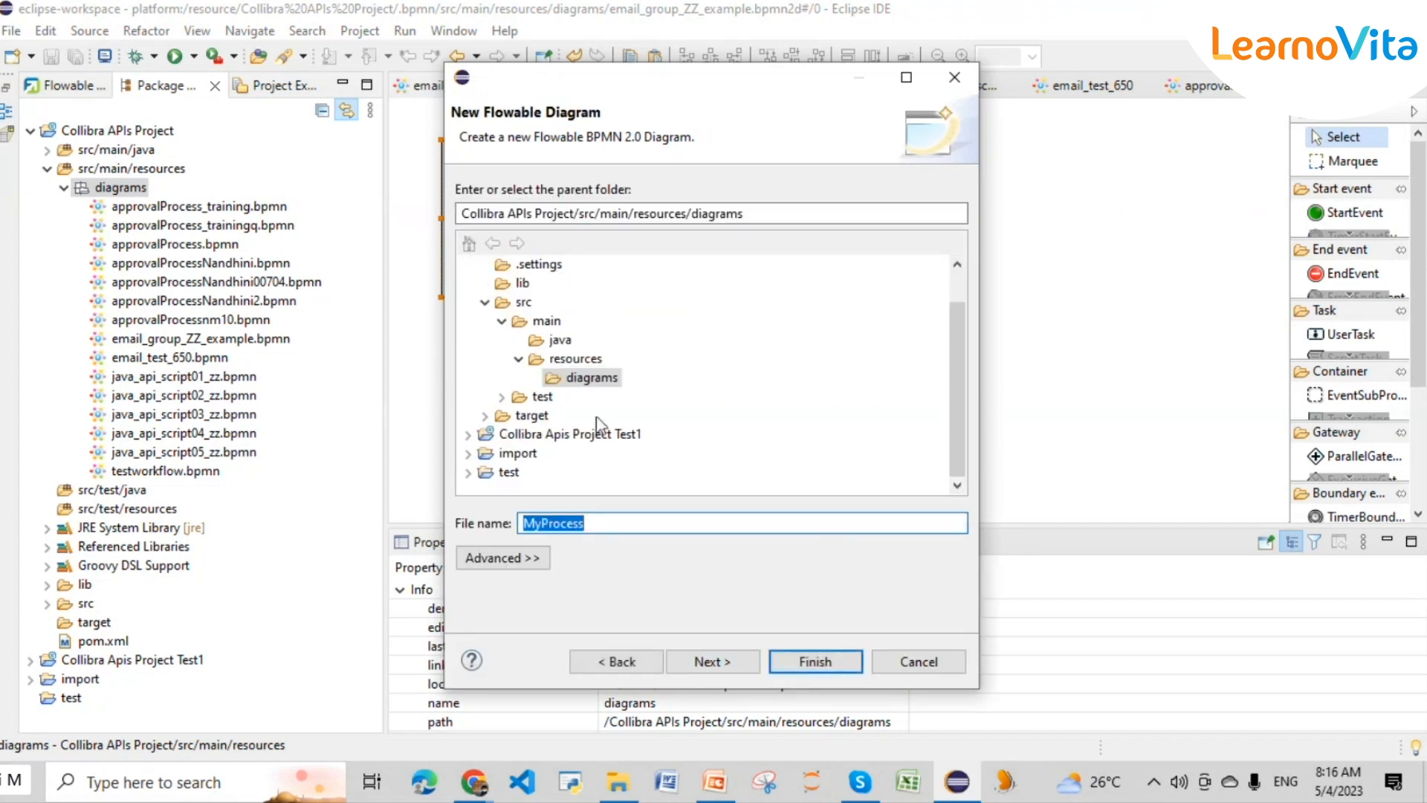
- Name the new diagram file email_collibra_users_05042023 and create it
key("BackSpace")
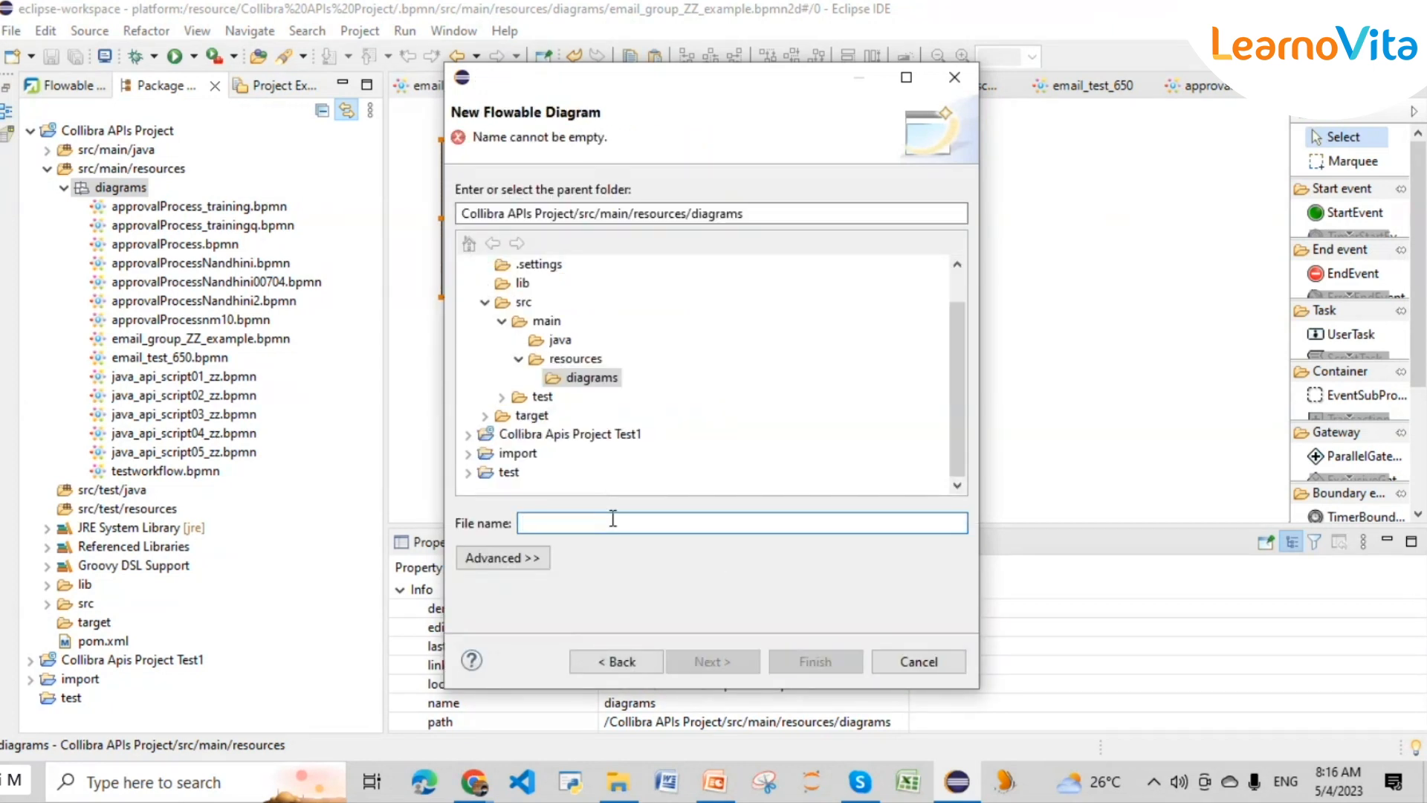
type("email_")
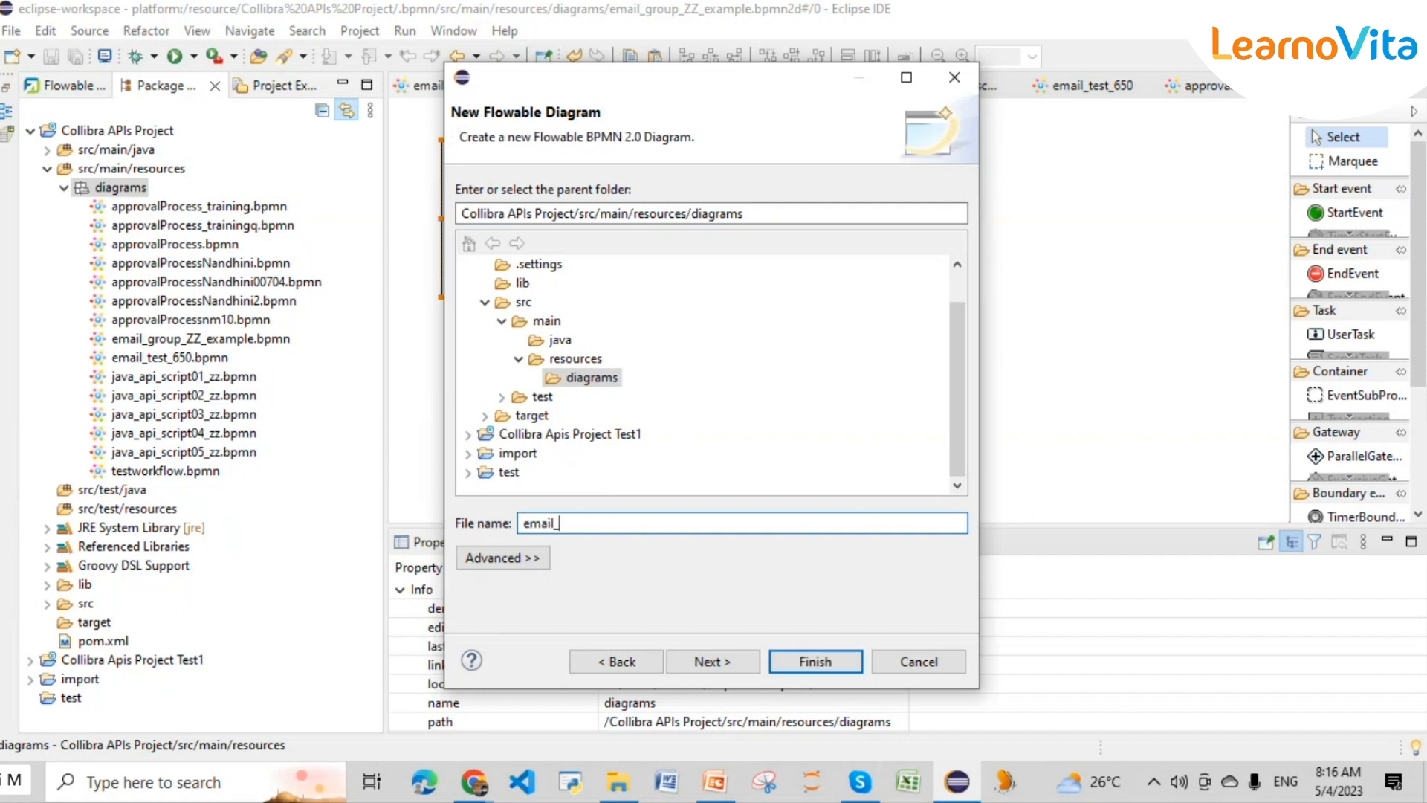
type("collibra_users_05042023")
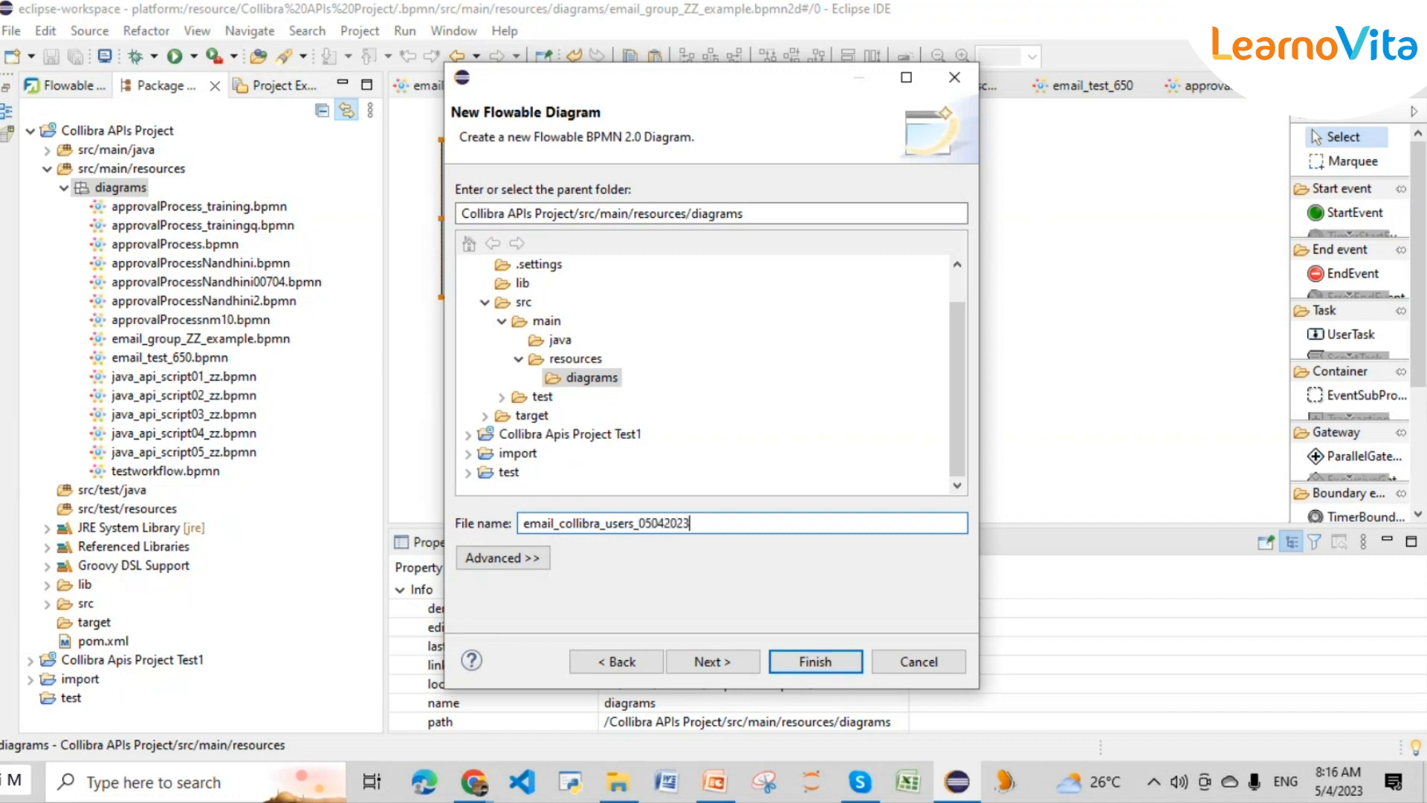
left_click(816, 656)
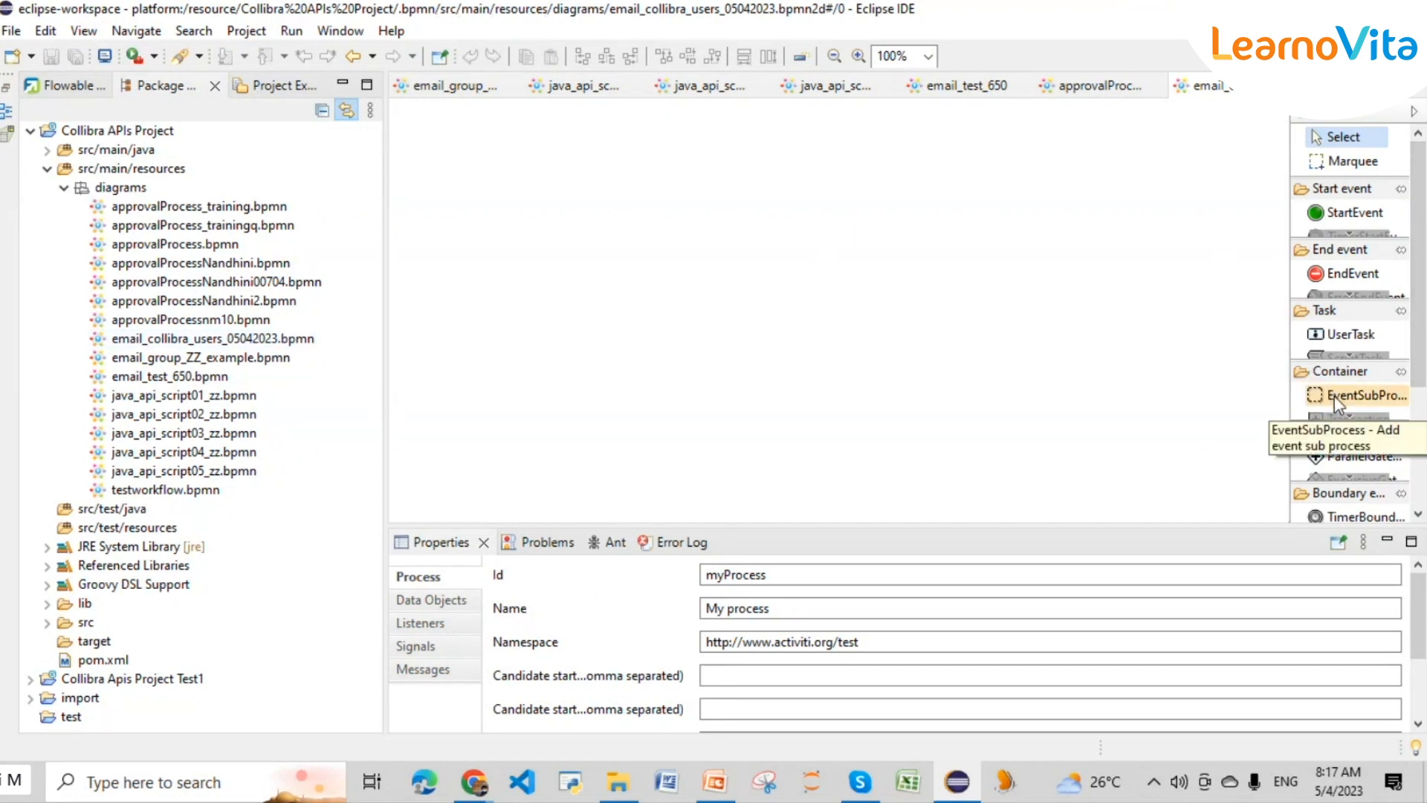
- Add a Pool container to the empty email_collibra_users_05042023 diagram
left_click(1351, 416)
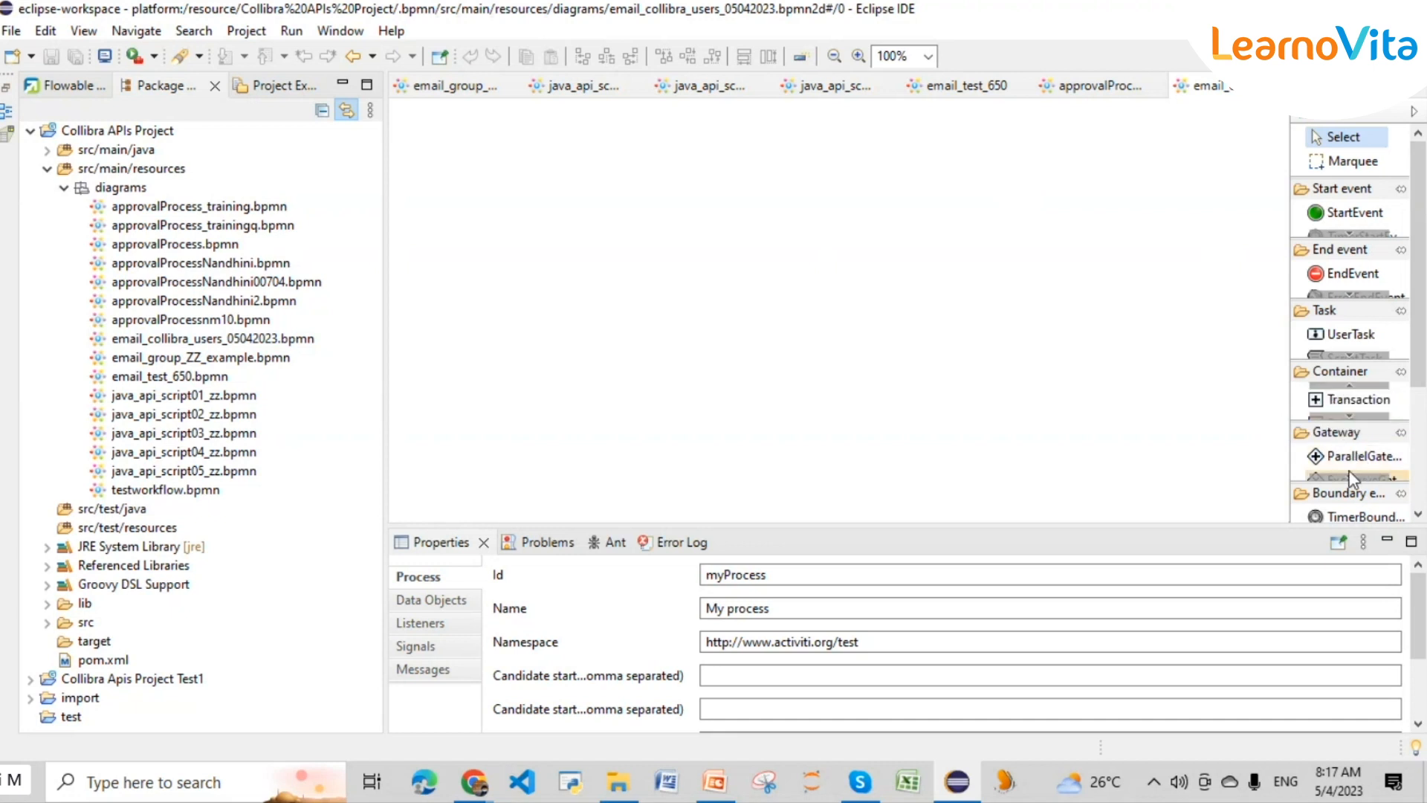
left_click(1351, 385)
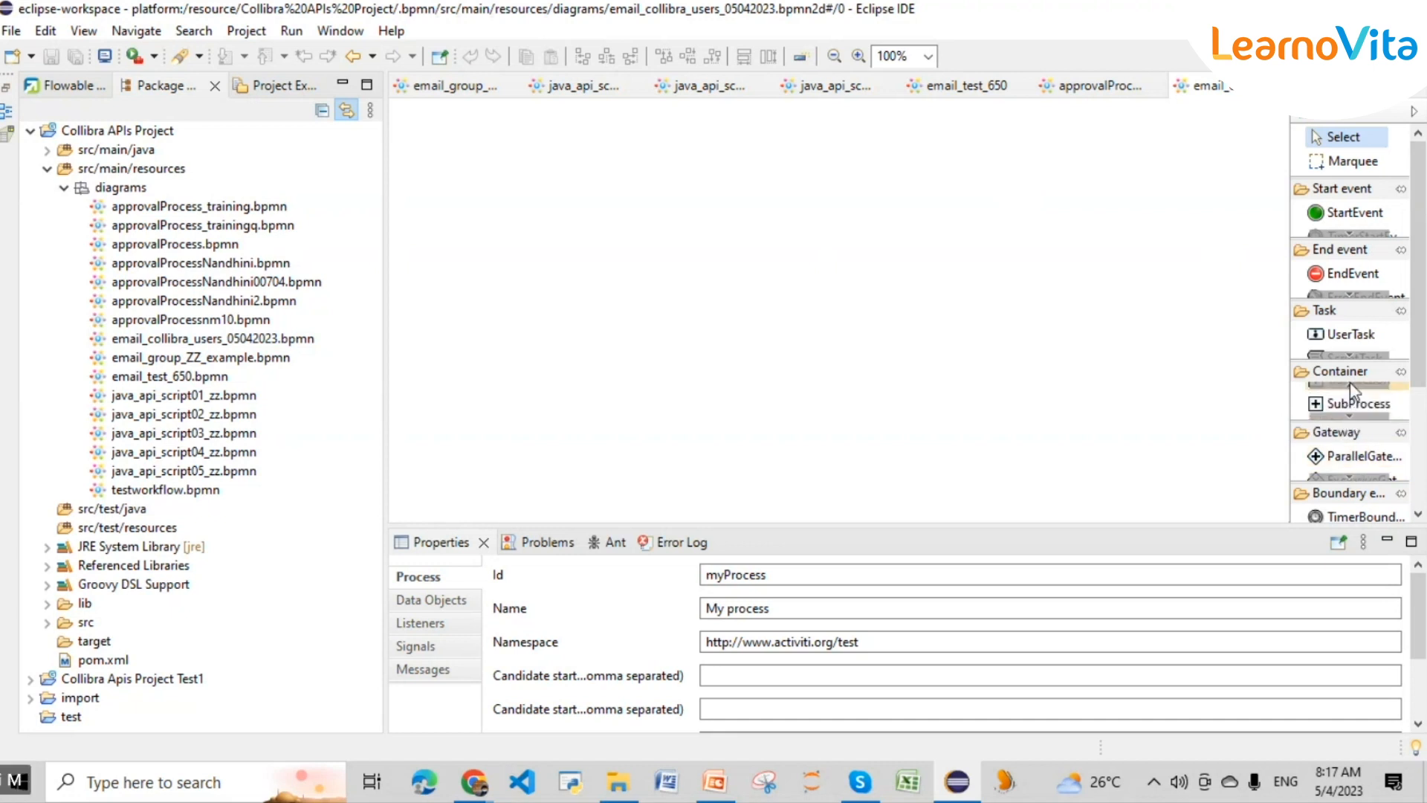
left_click(1351, 385)
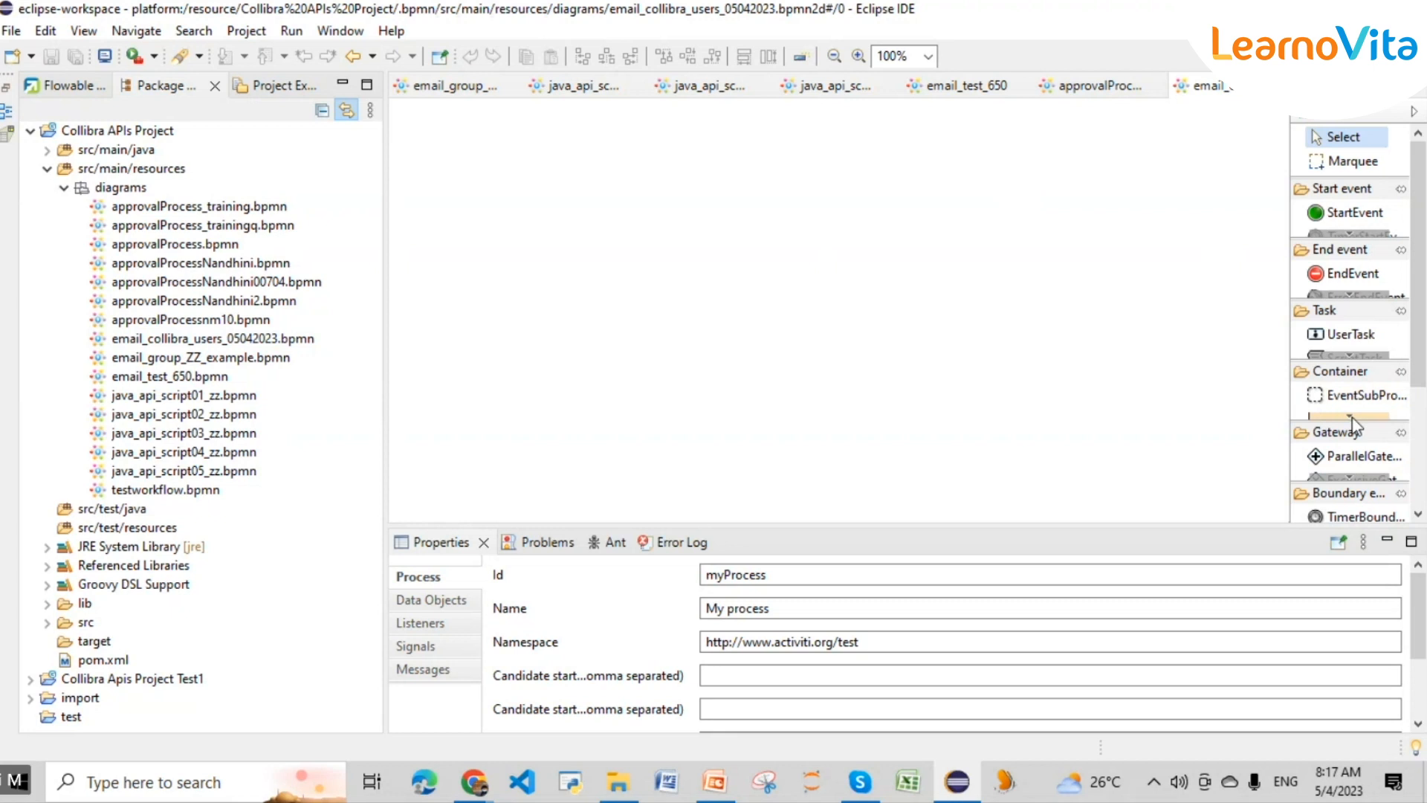
left_click(1351, 418)
left_click(1350, 417)
left_click(1342, 405)
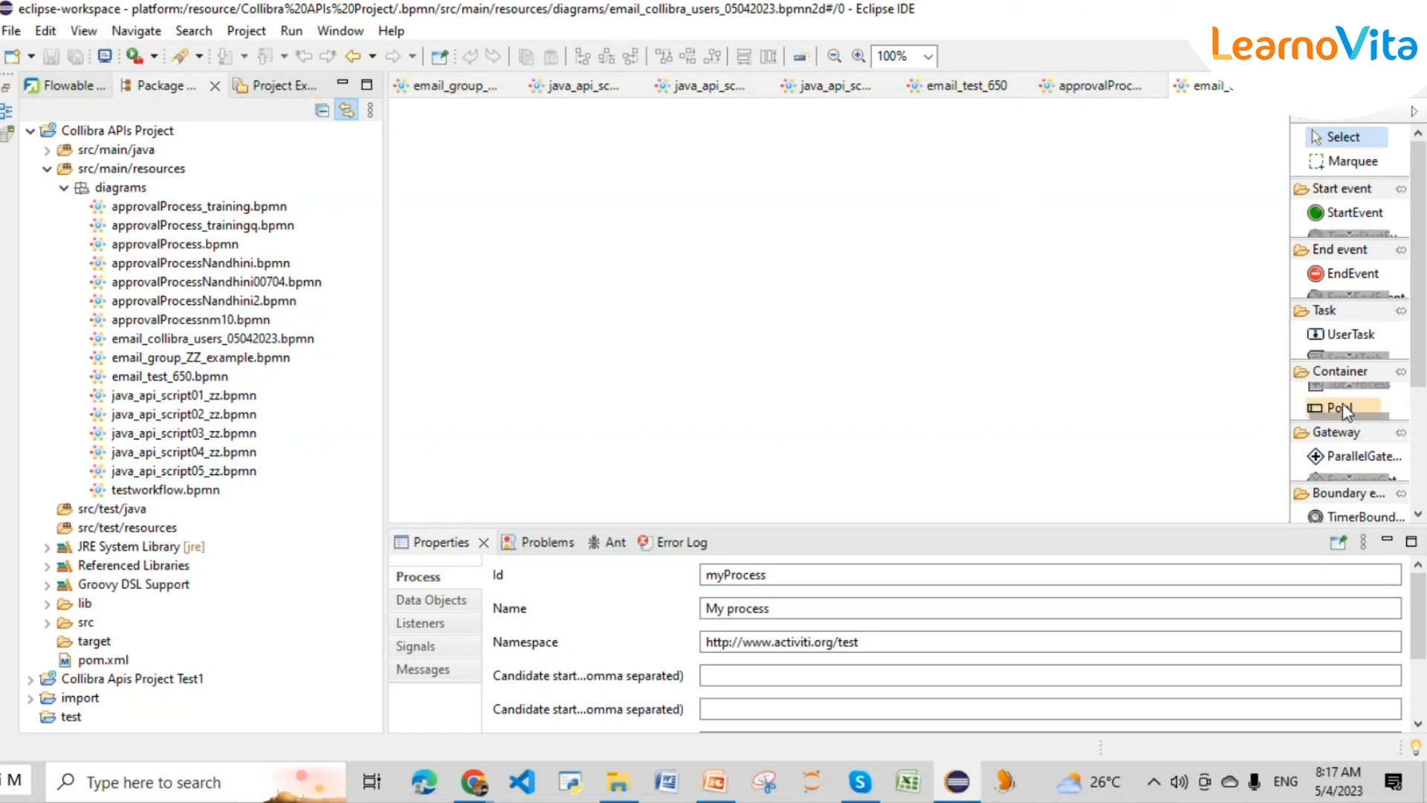
left_click(650, 309)
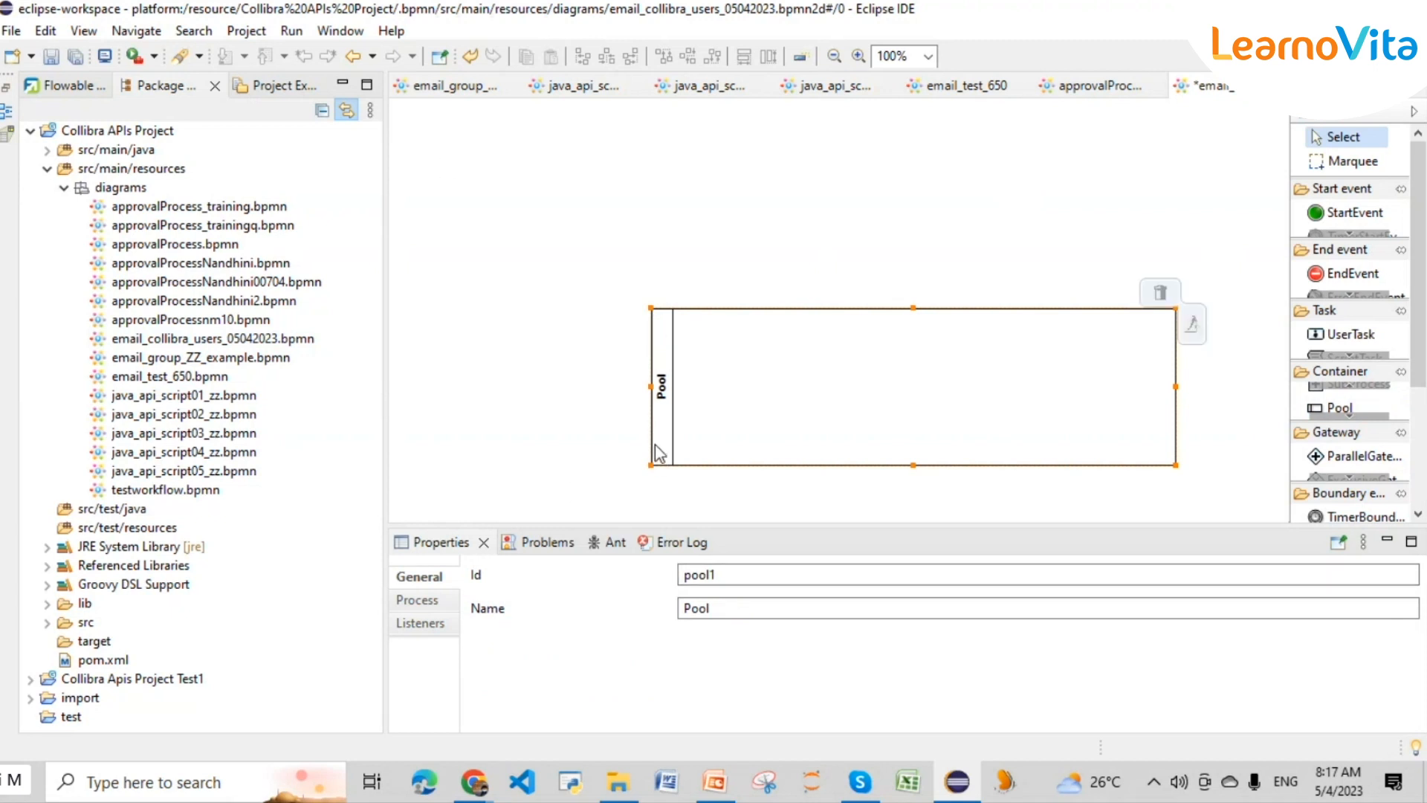
- With the pool's process name selected, switch to Collibra, search the create list for "650" and return to Eclipse
left_click(431, 595)
left_click_drag(777, 608, 634, 609)
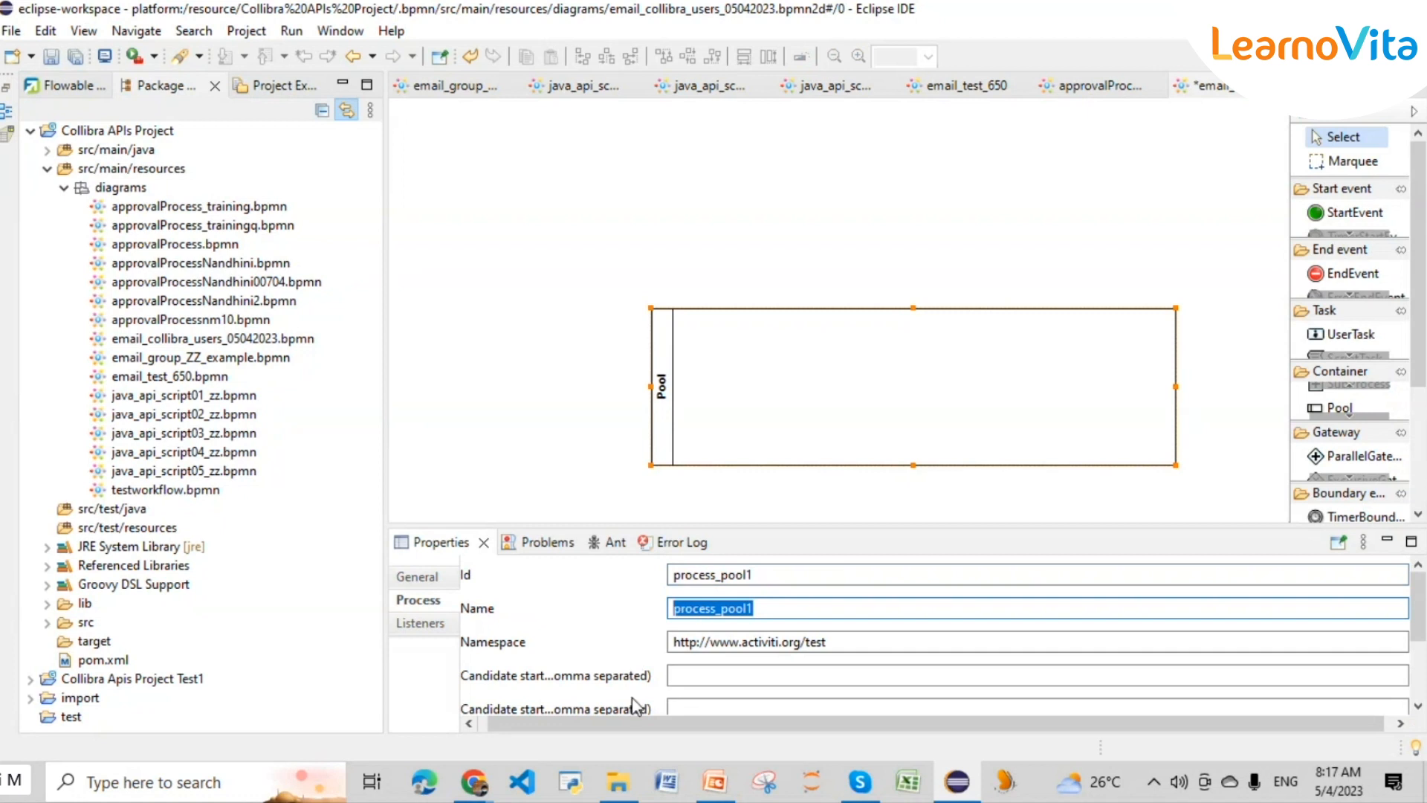
left_click(951, 792)
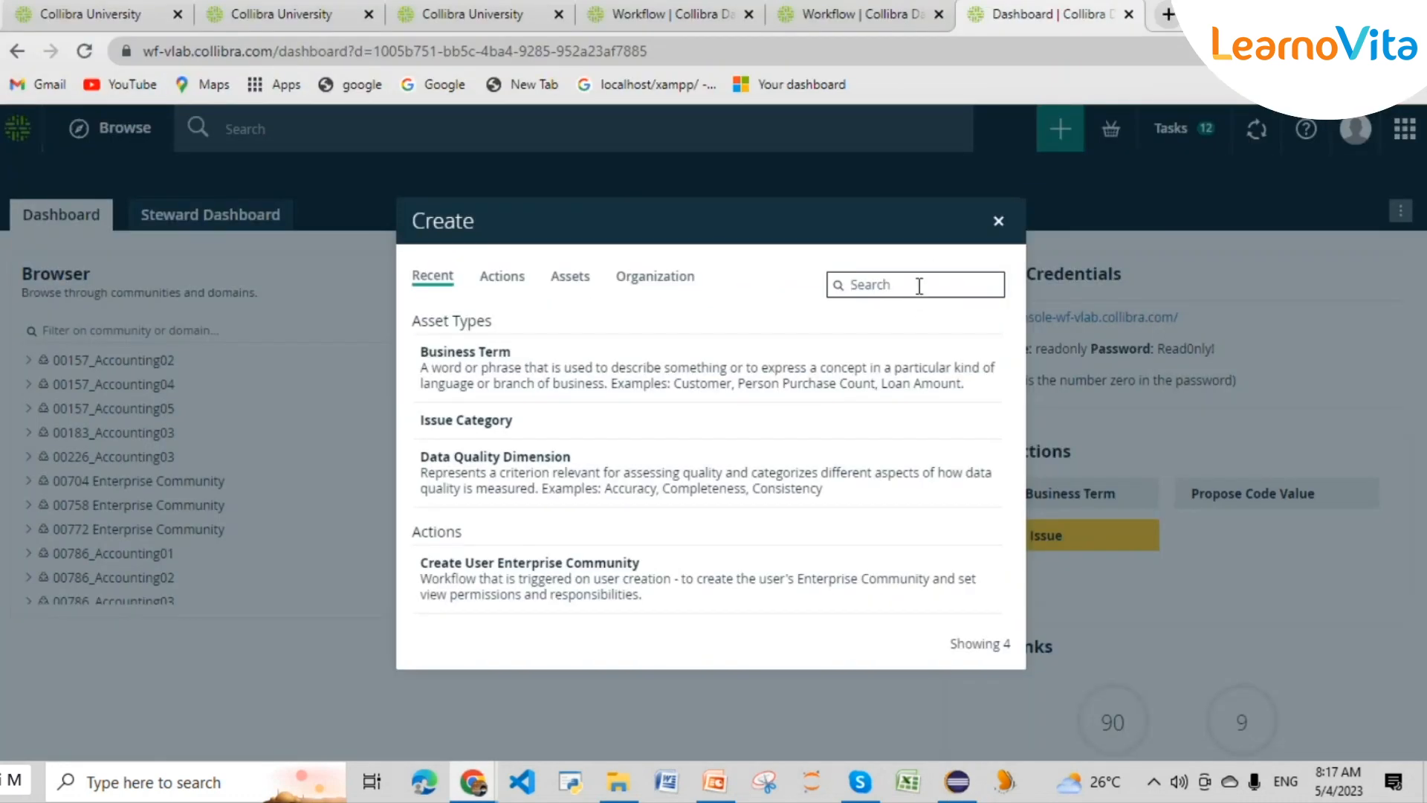
type("650")
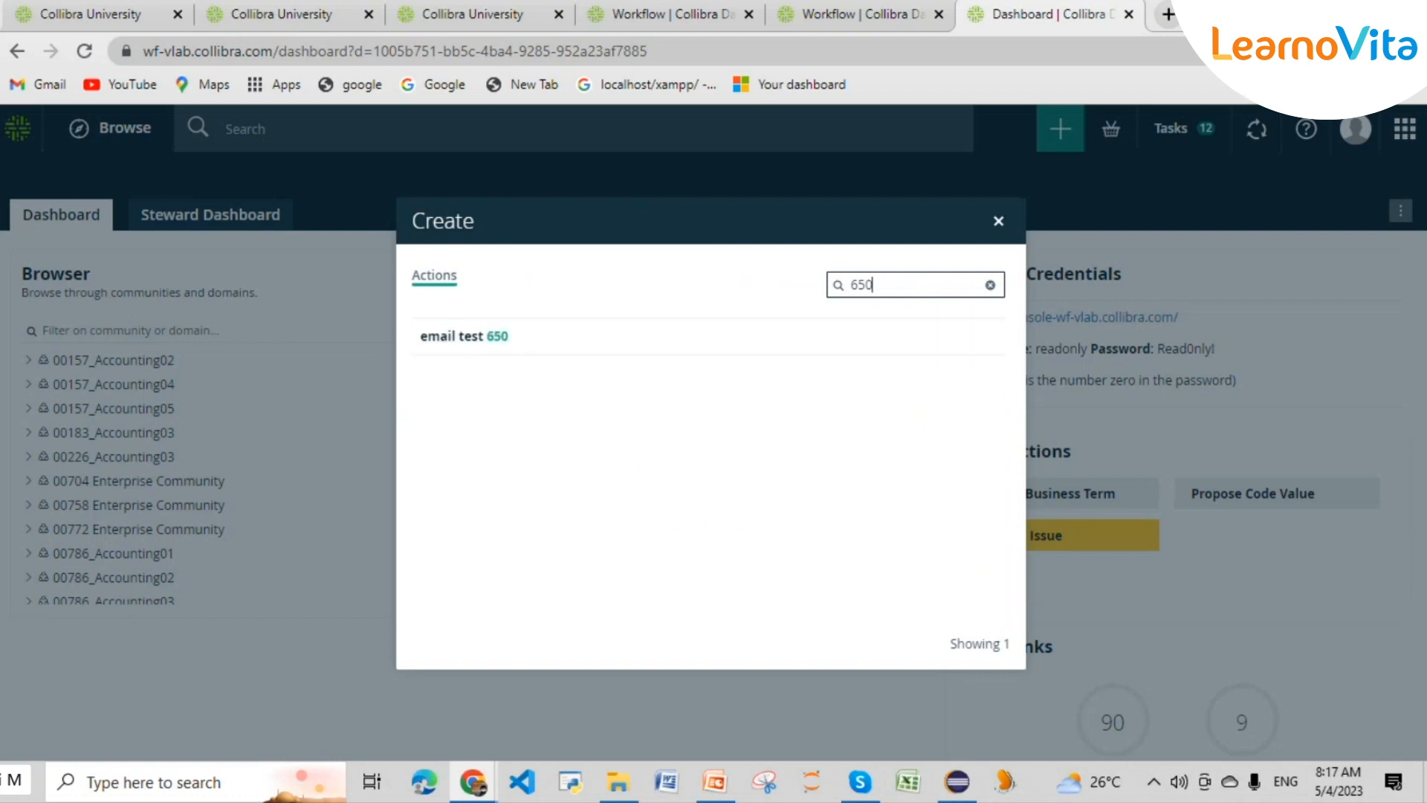
left_click(1306, 13)
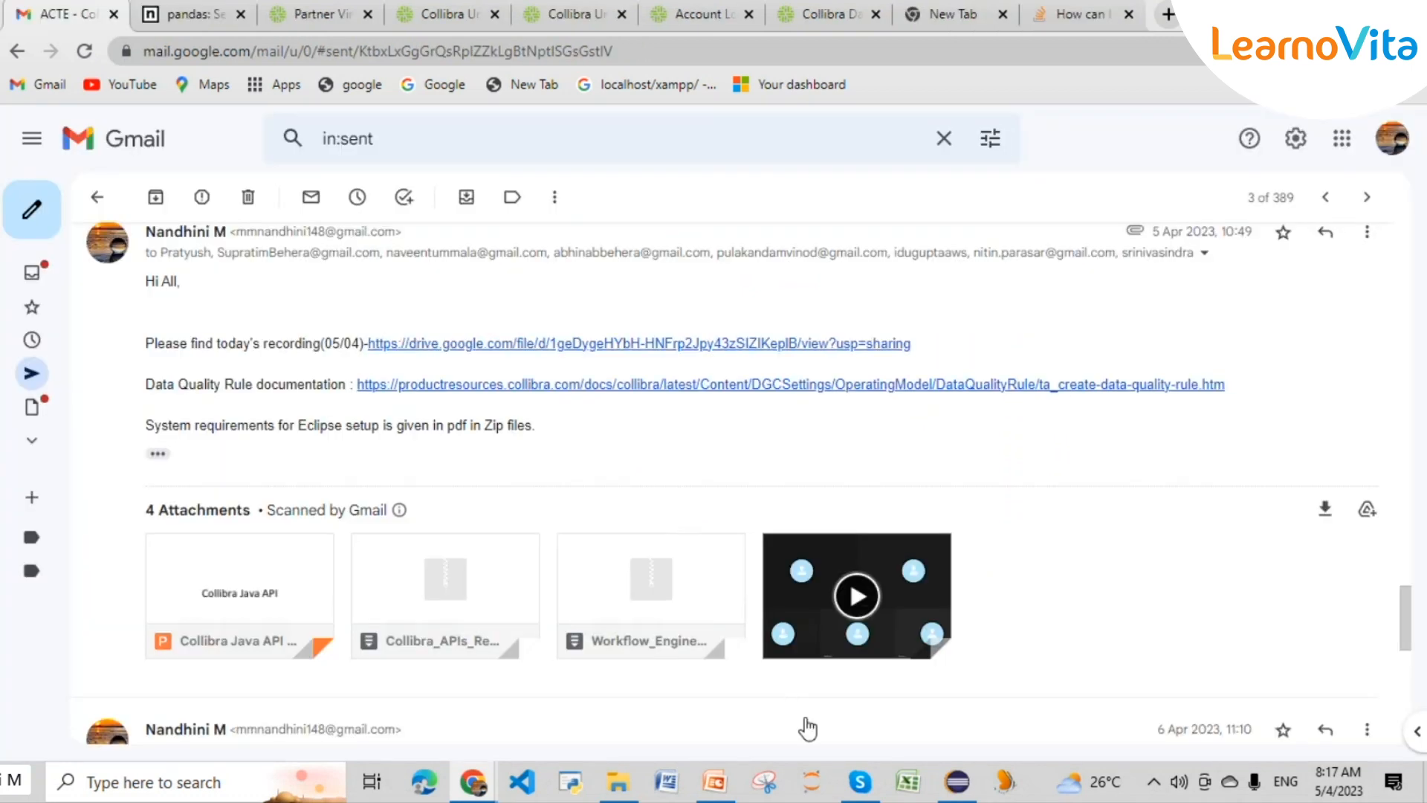
left_click(953, 784)
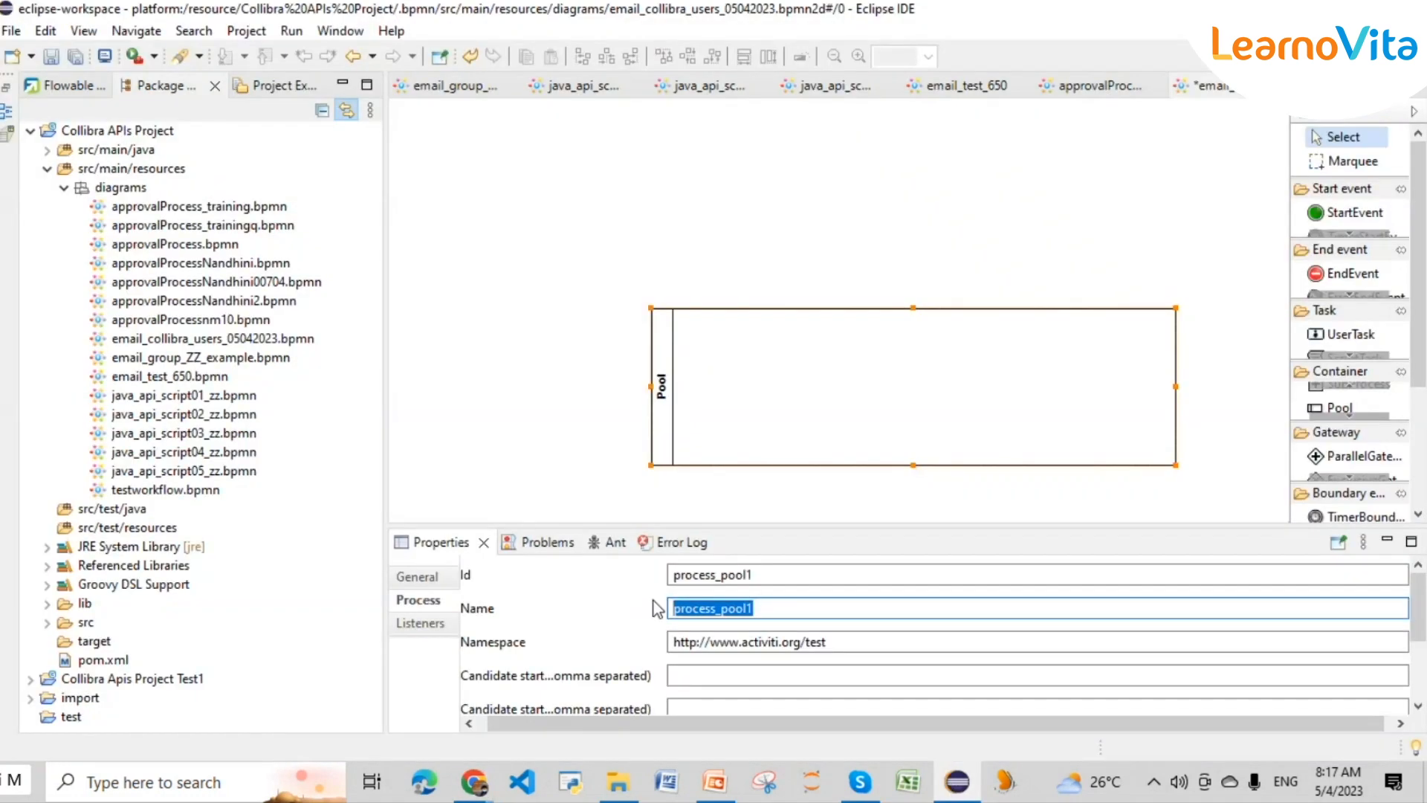
- Set the pool's process name to "email users 04052023"
key("BackSpace")
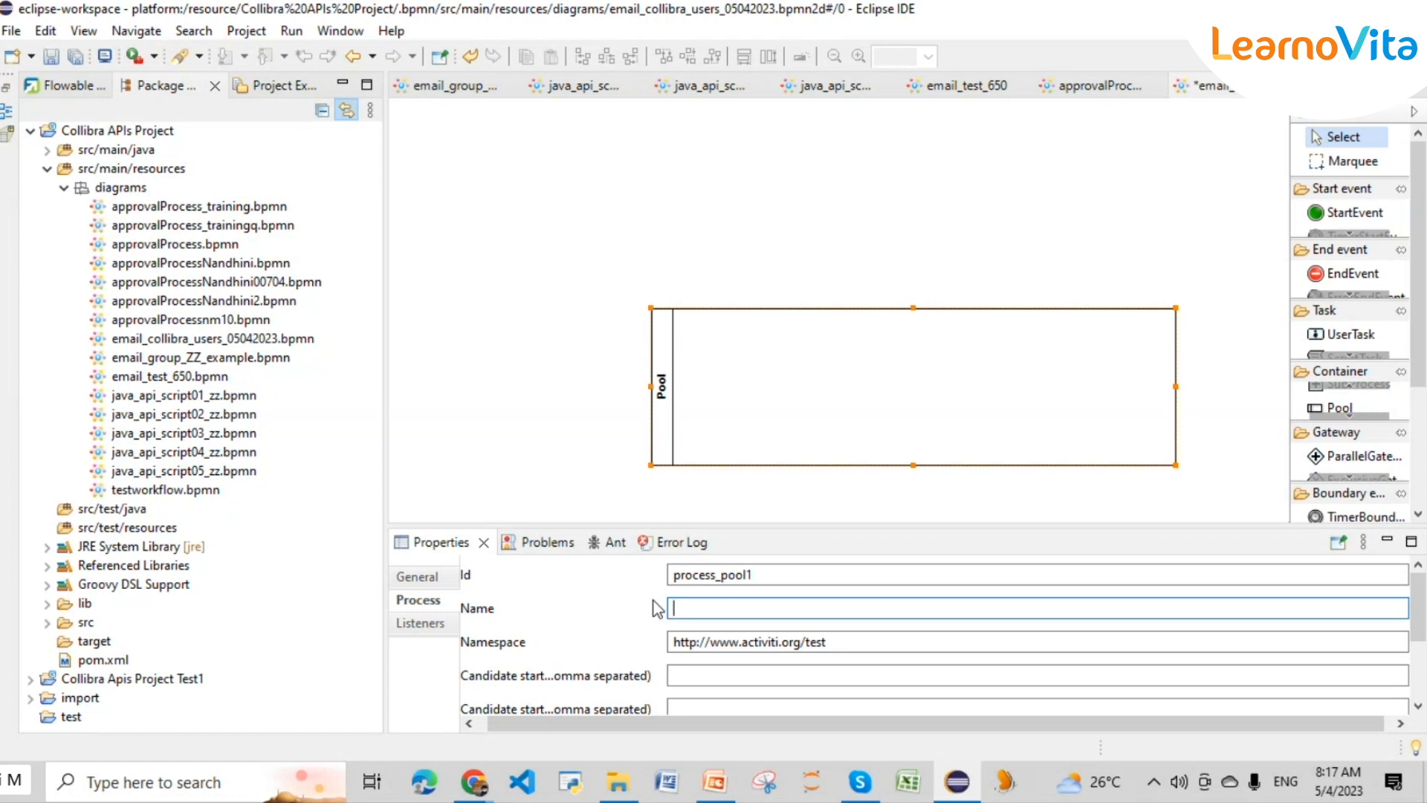
type("email users 04042023")
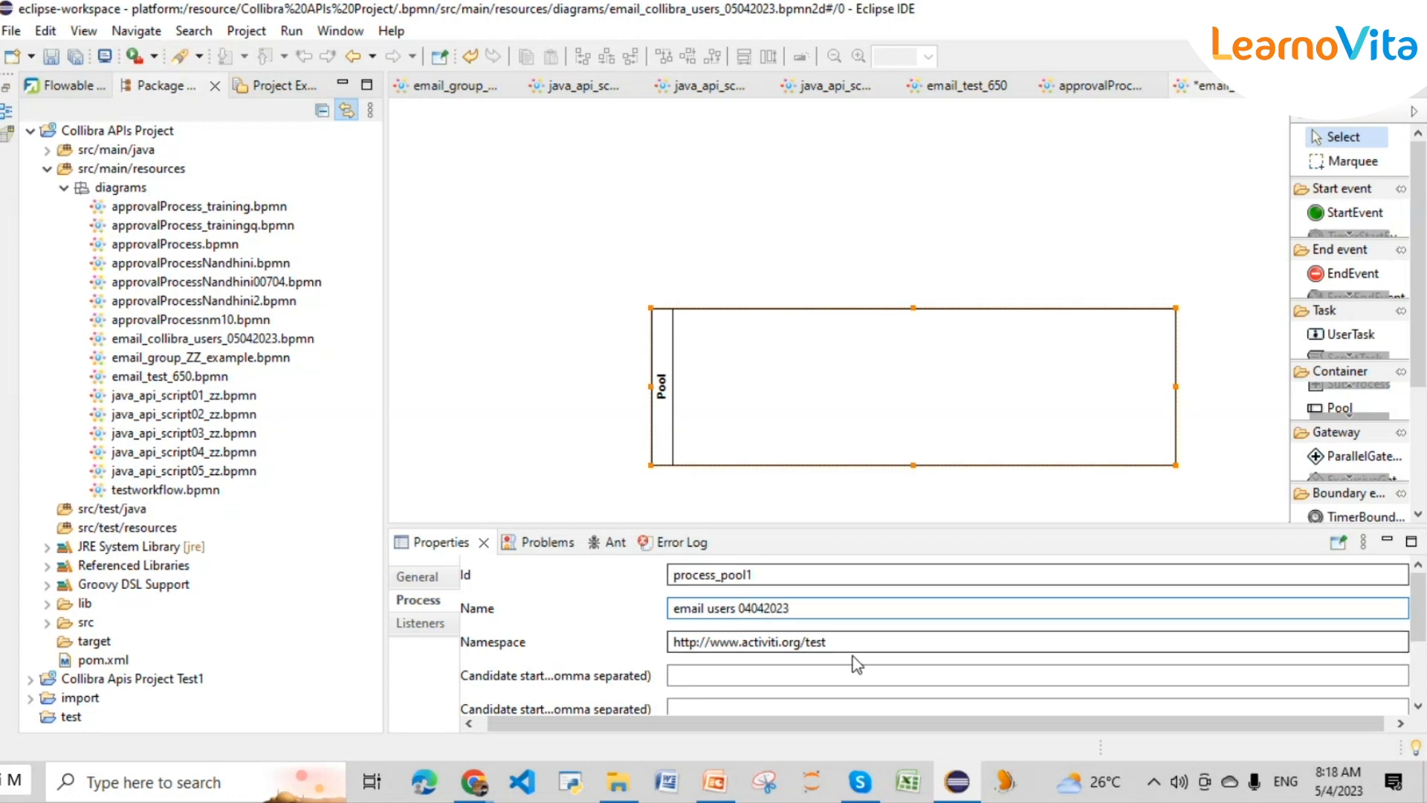
left_click(765, 608)
key("BackSpace")
type("5")
- Set the pool's process Id to email_collibra_users_05042023
left_click(779, 581)
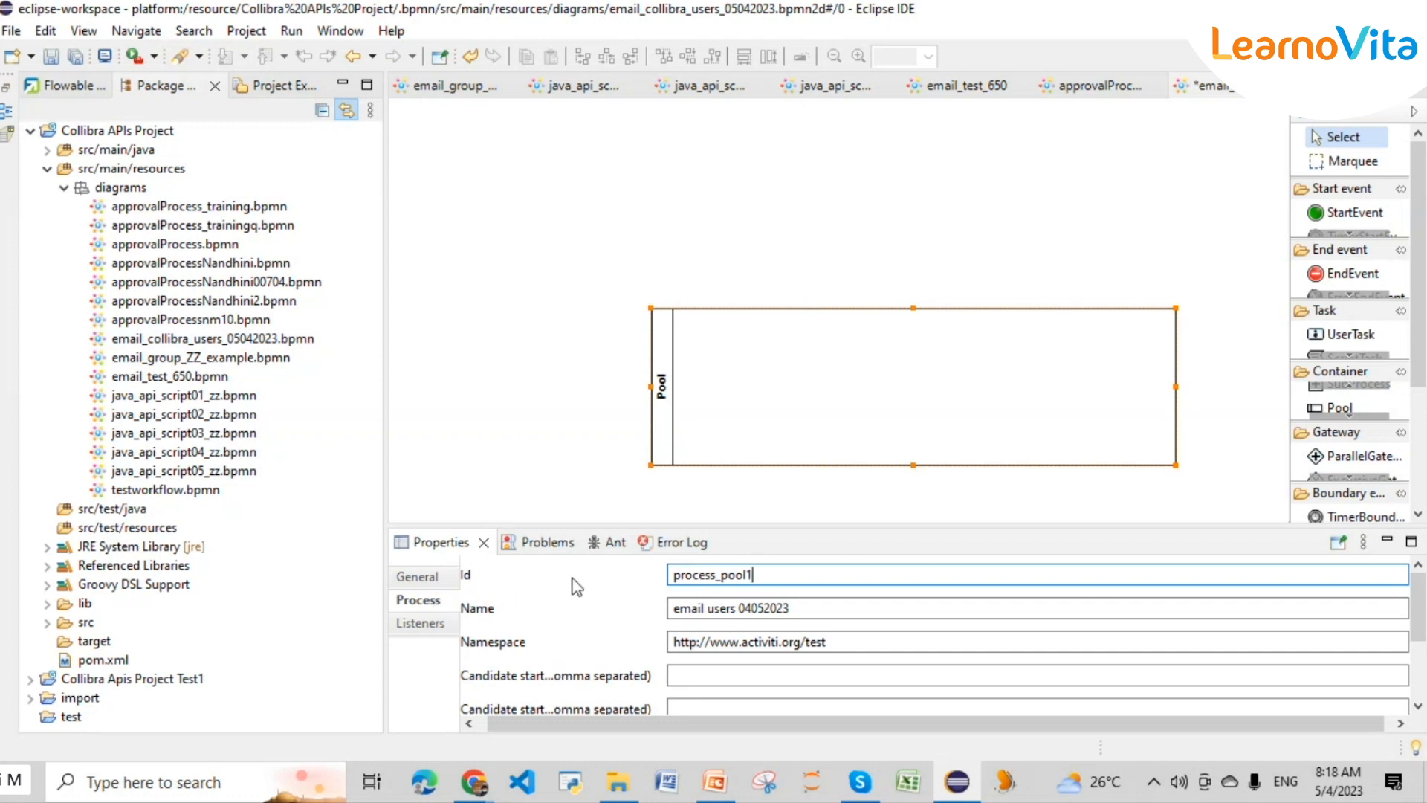
left_click(657, 402)
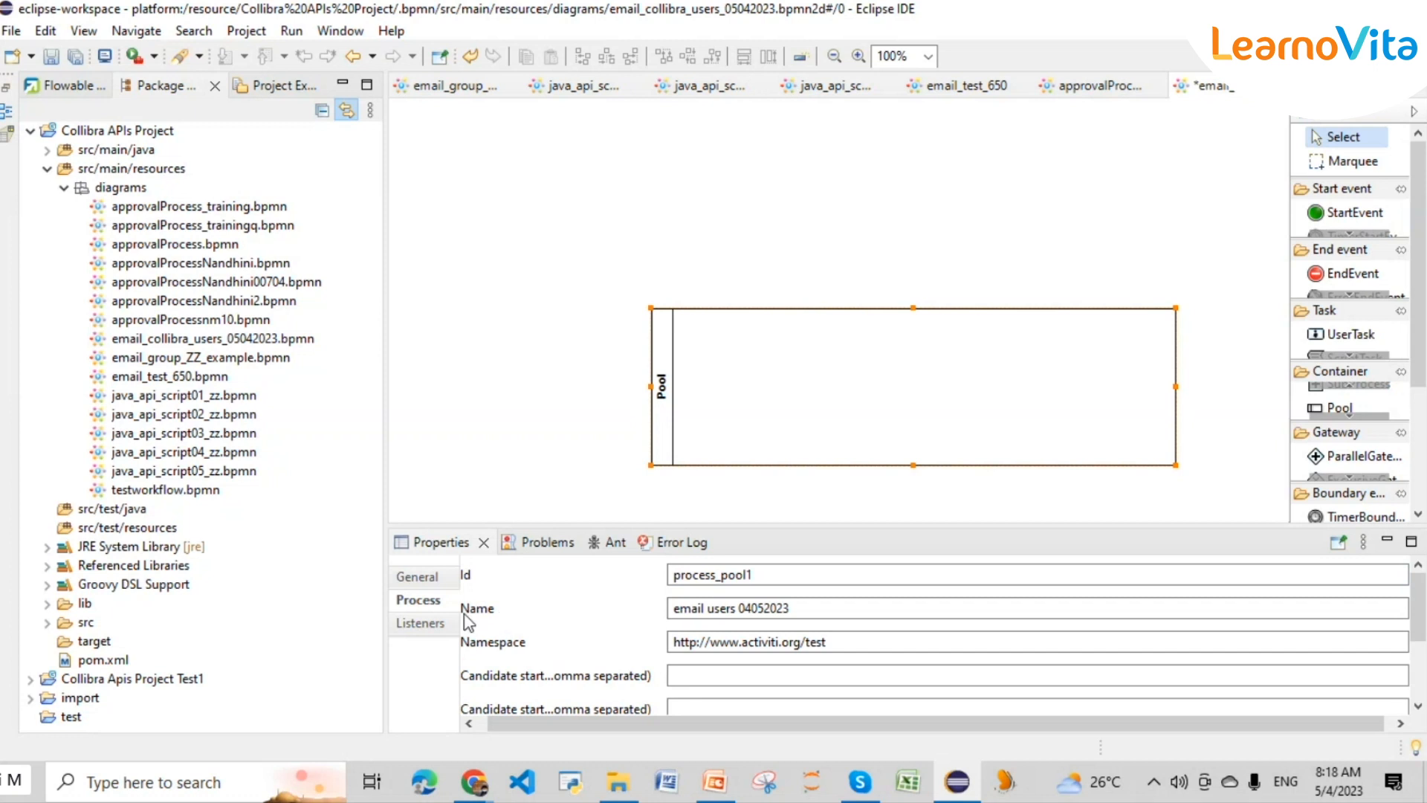
double_click(792, 576)
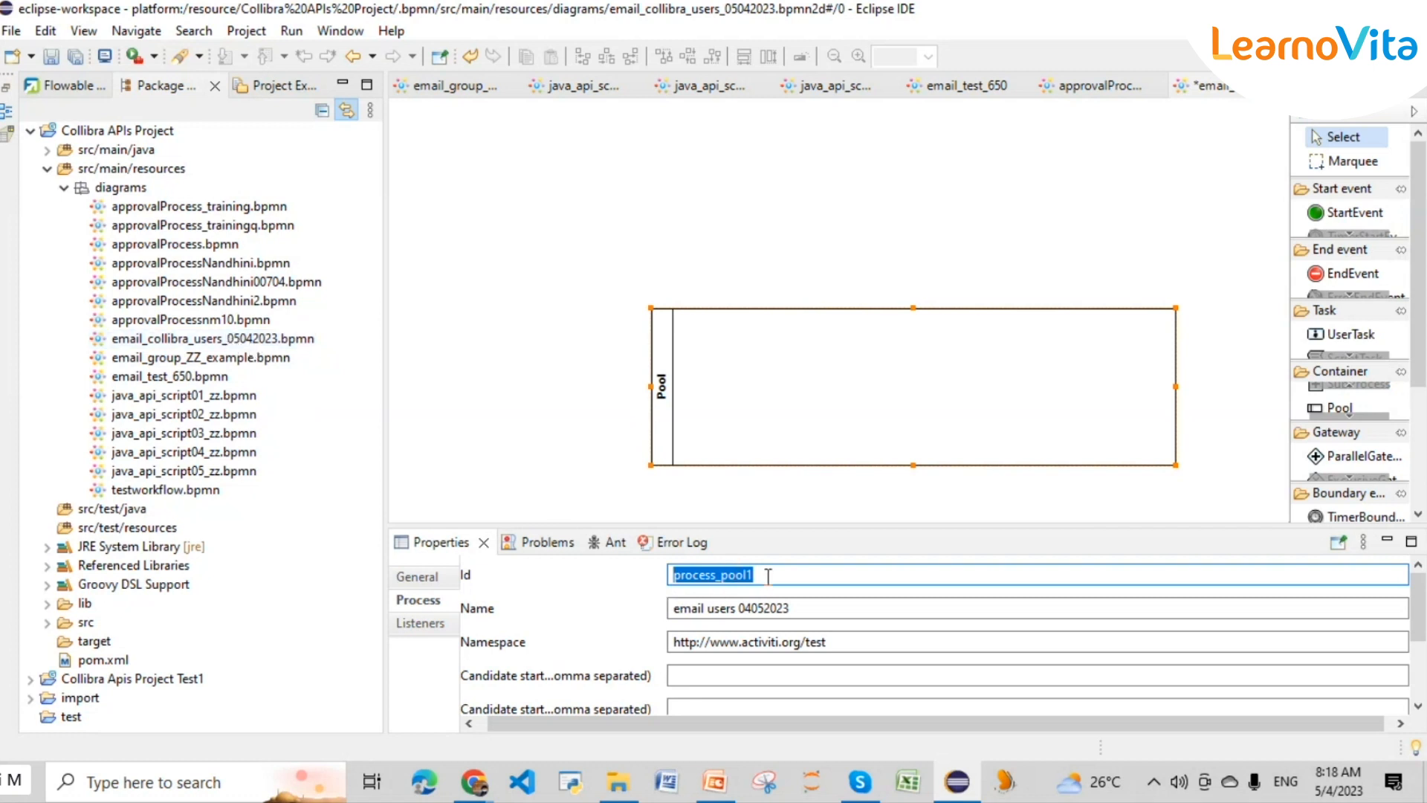
left_click_drag(762, 572, 633, 559)
key("BackSpace")
type("email")
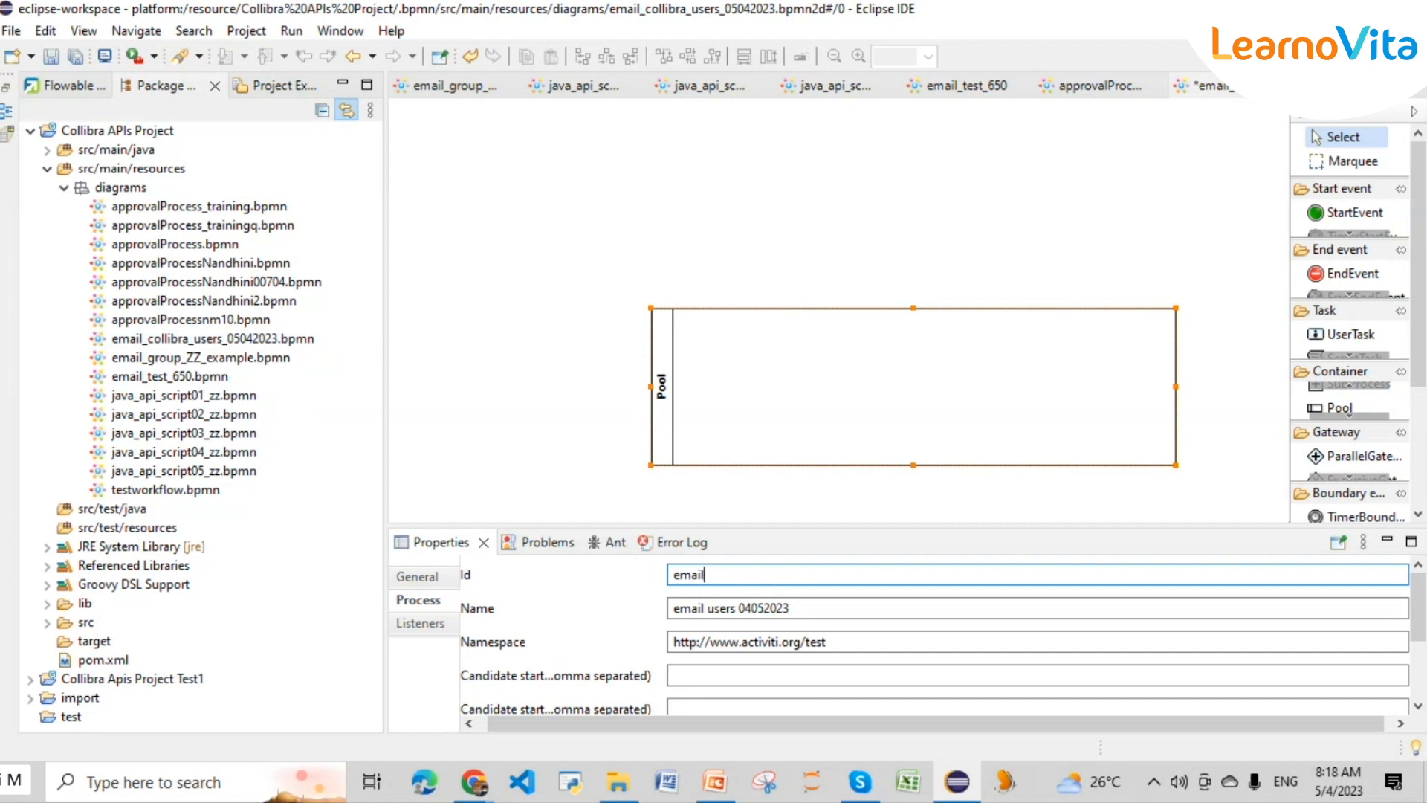
type("_group")
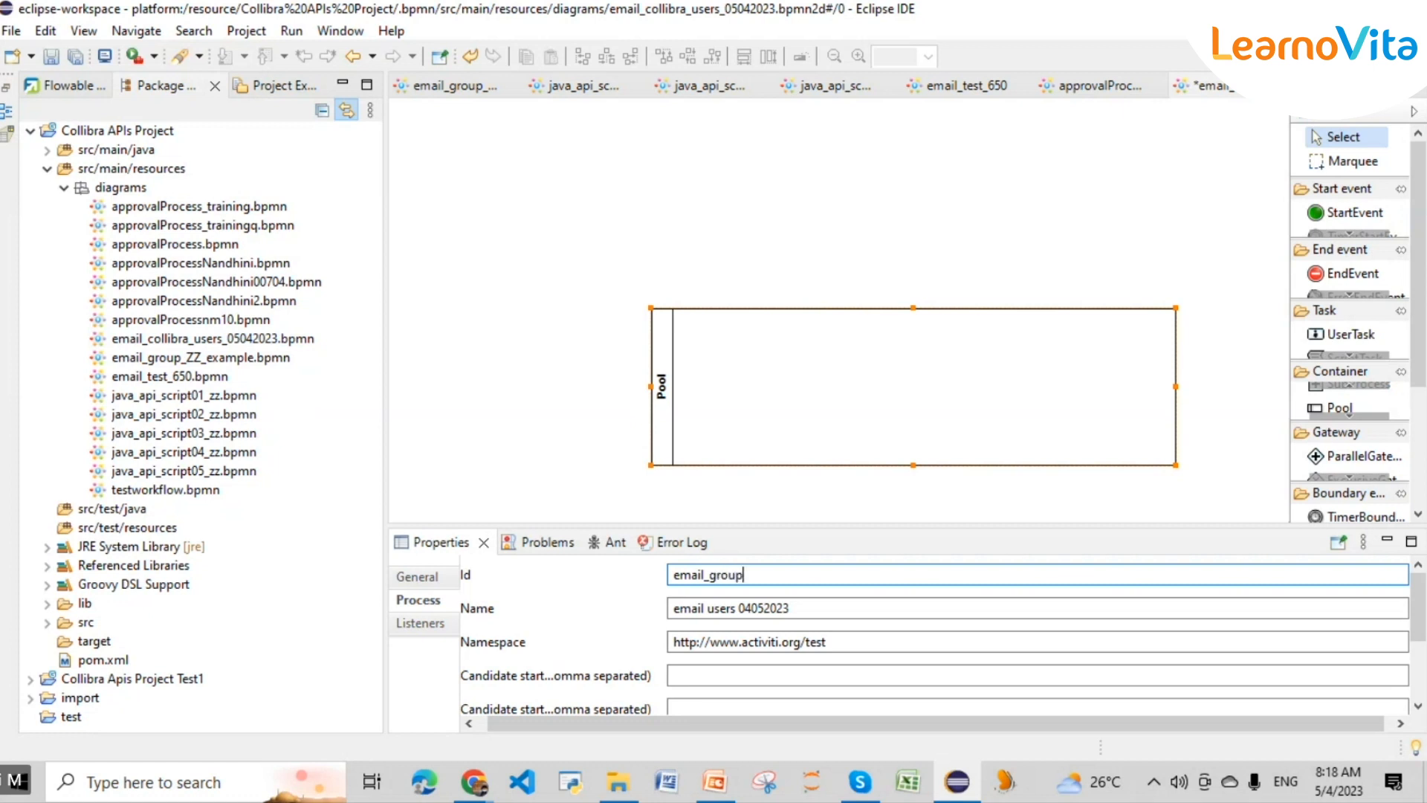
key("BackSpace")
key("BackSpace")
key("BackSpace")
key("BackSpace")
key("BackSpace")
type("collibra_users_")
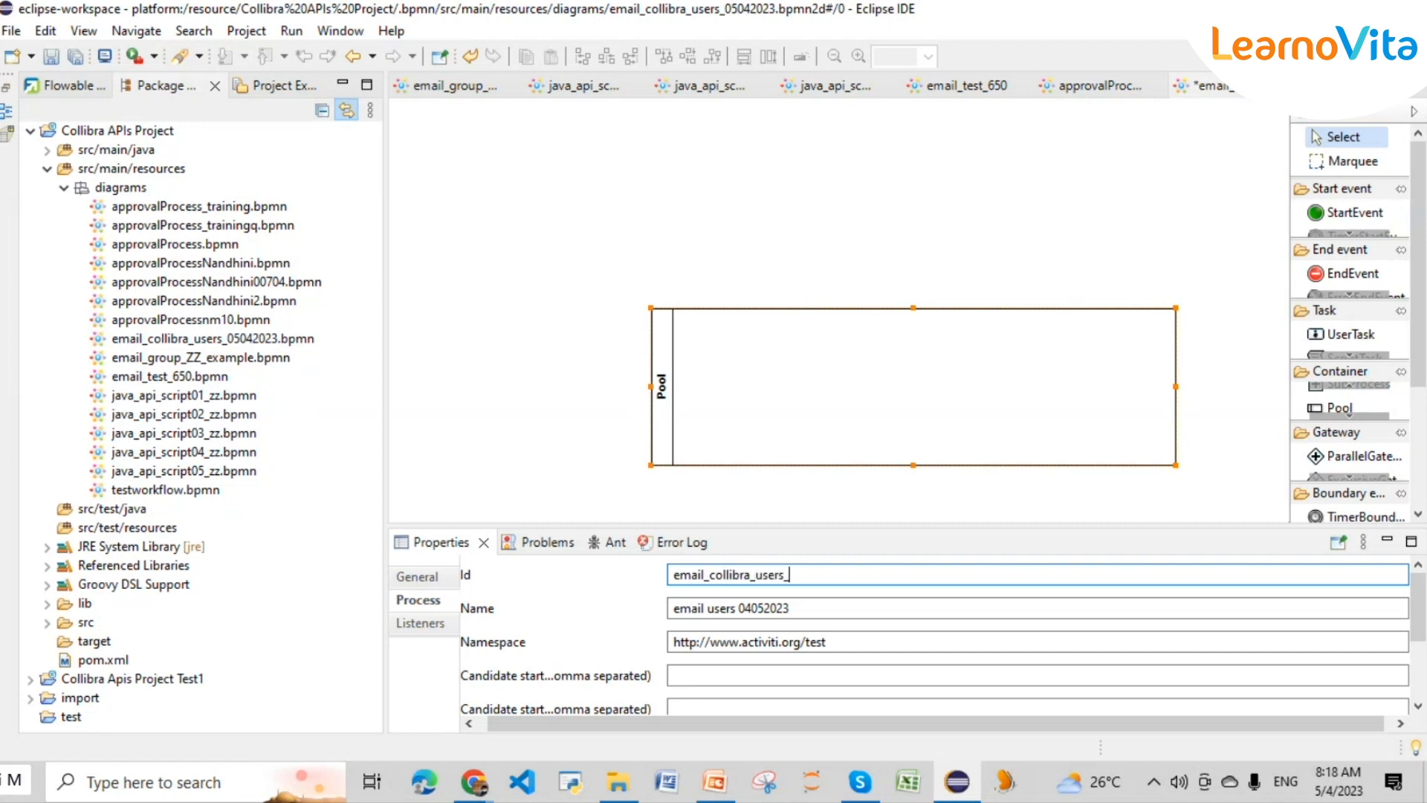
type("05042023")
left_click(718, 422)
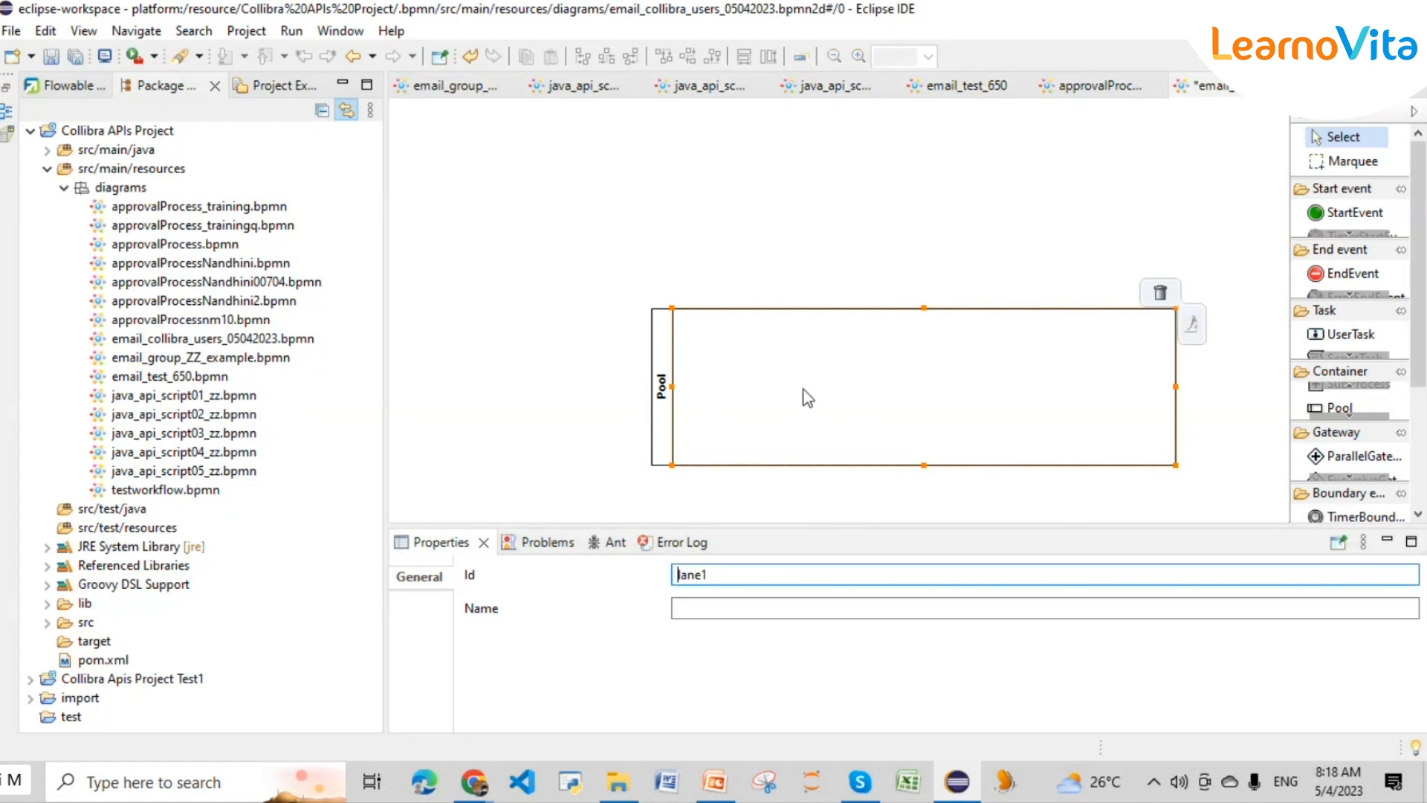
left_click(644, 401)
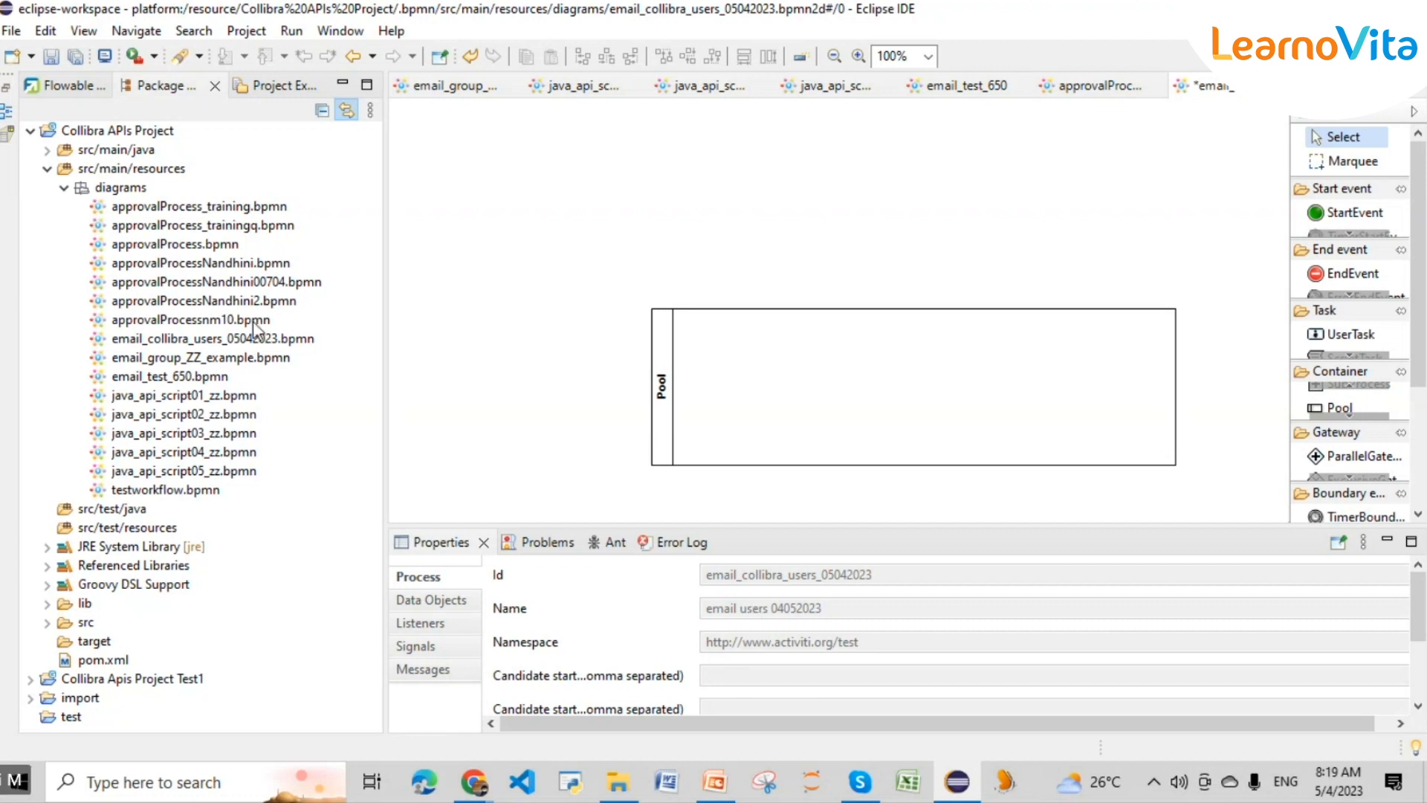
- Place a StartEvent inside the pool, near its label end
left_click(1327, 216)
left_click(731, 398)
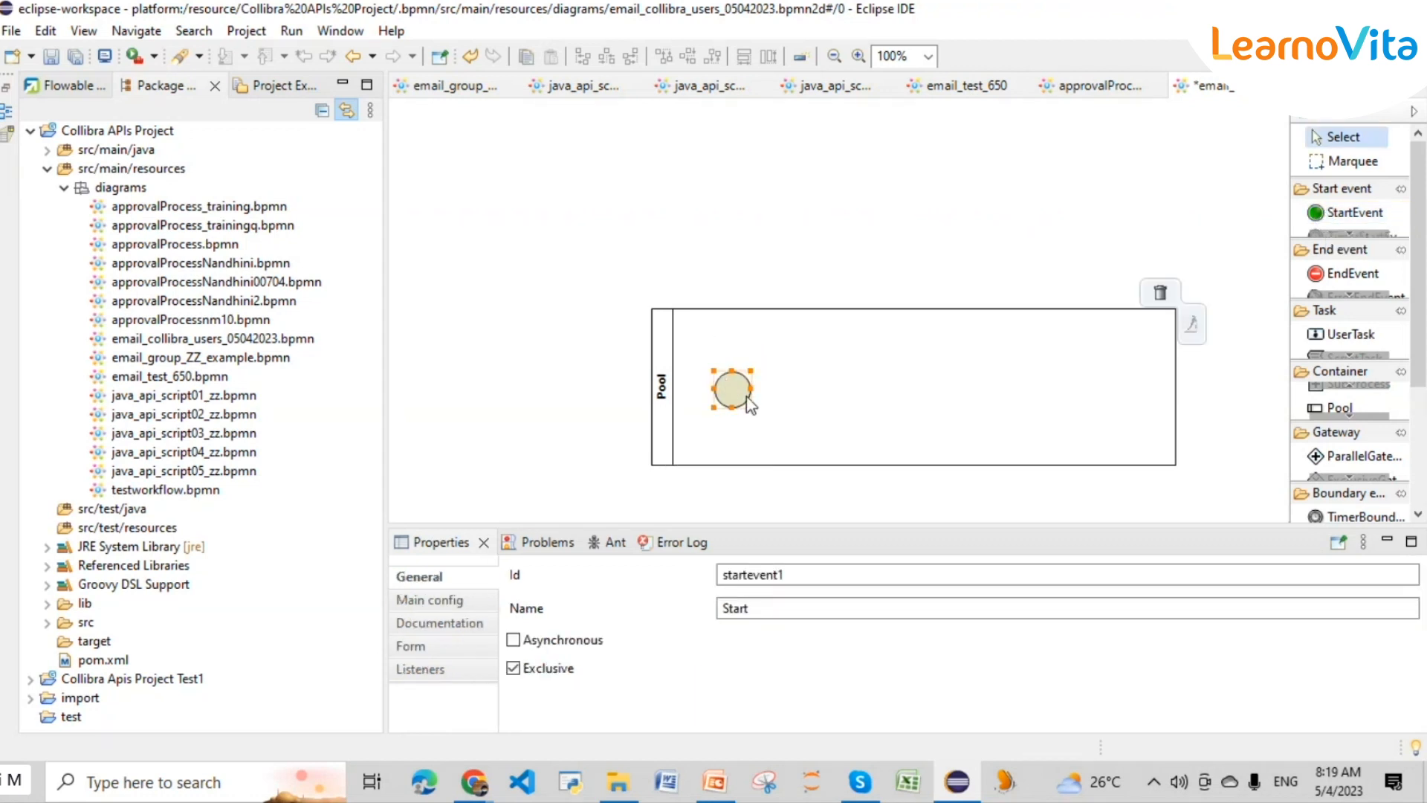
mouse_move(747, 400)
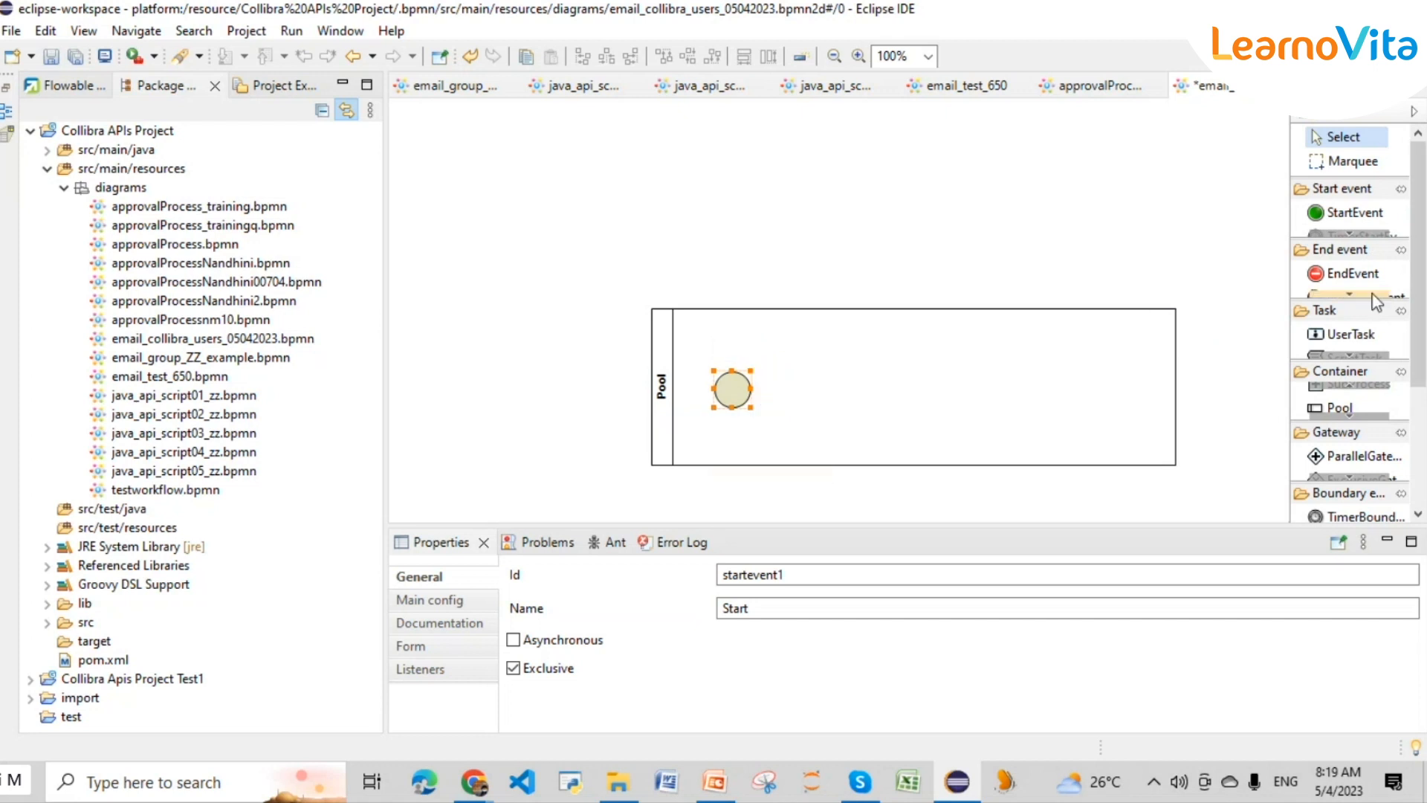
- Append a mail task after the start event and an end event after the mail task, connected by sequence flows
scroll(1340, 428, "down", 3)
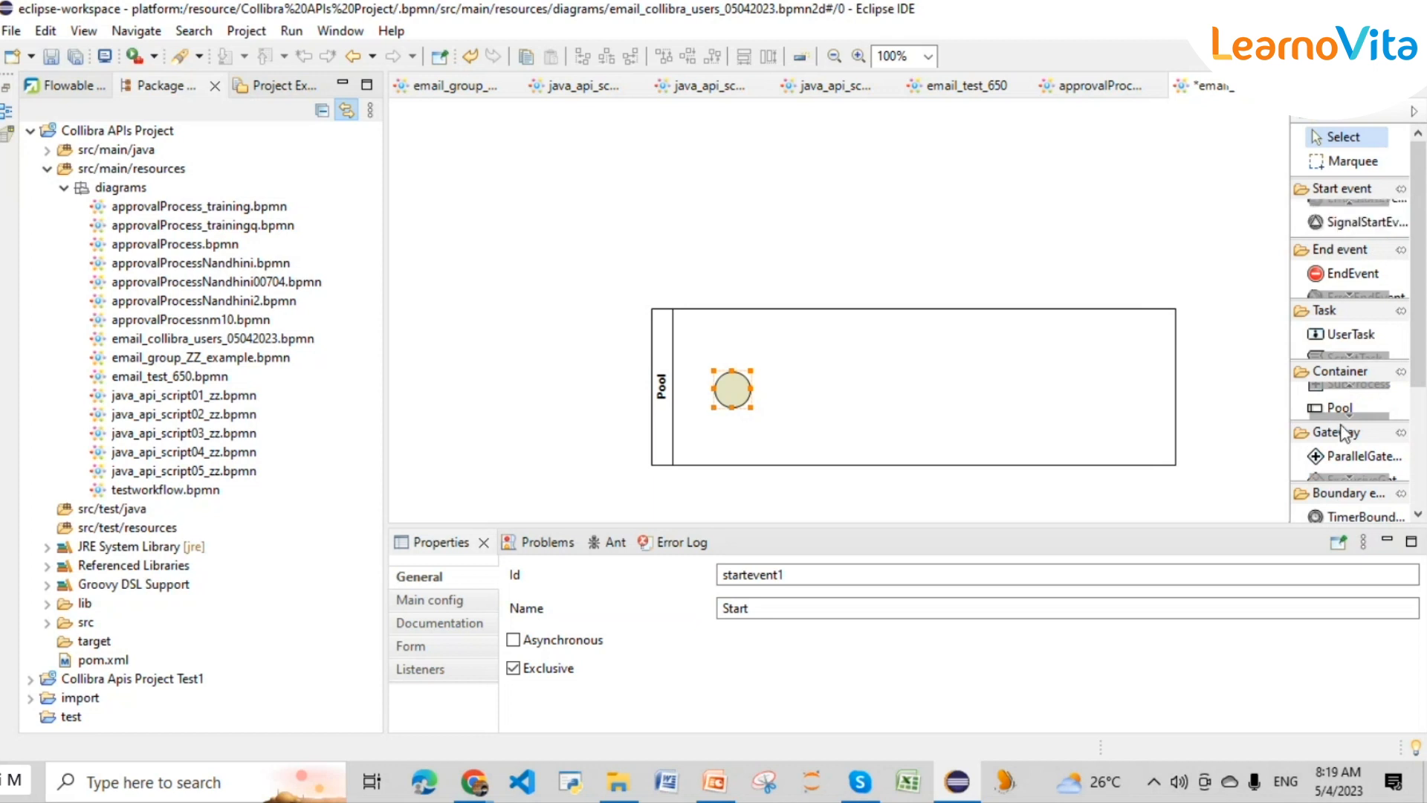
scroll(1414, 335, "down", 5)
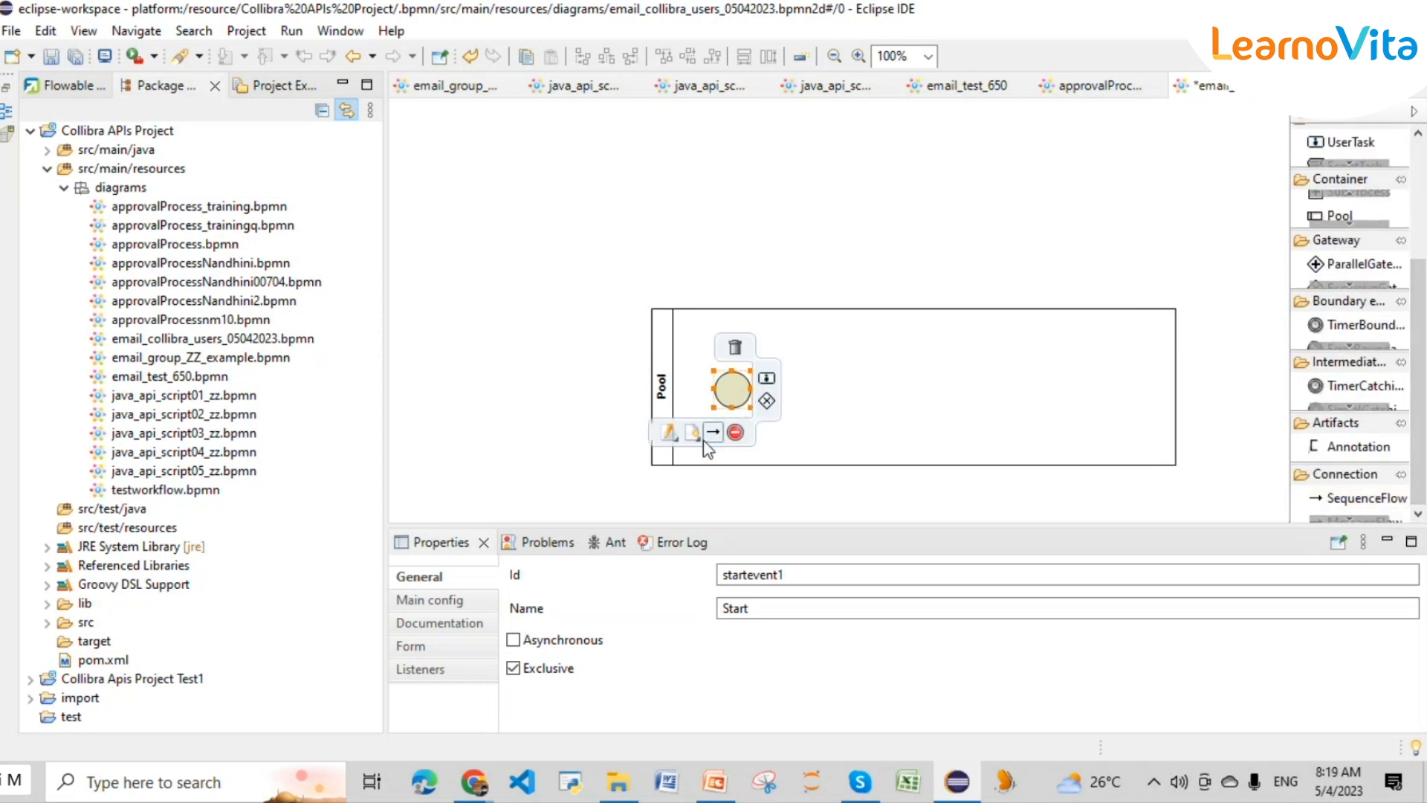
left_click(696, 437)
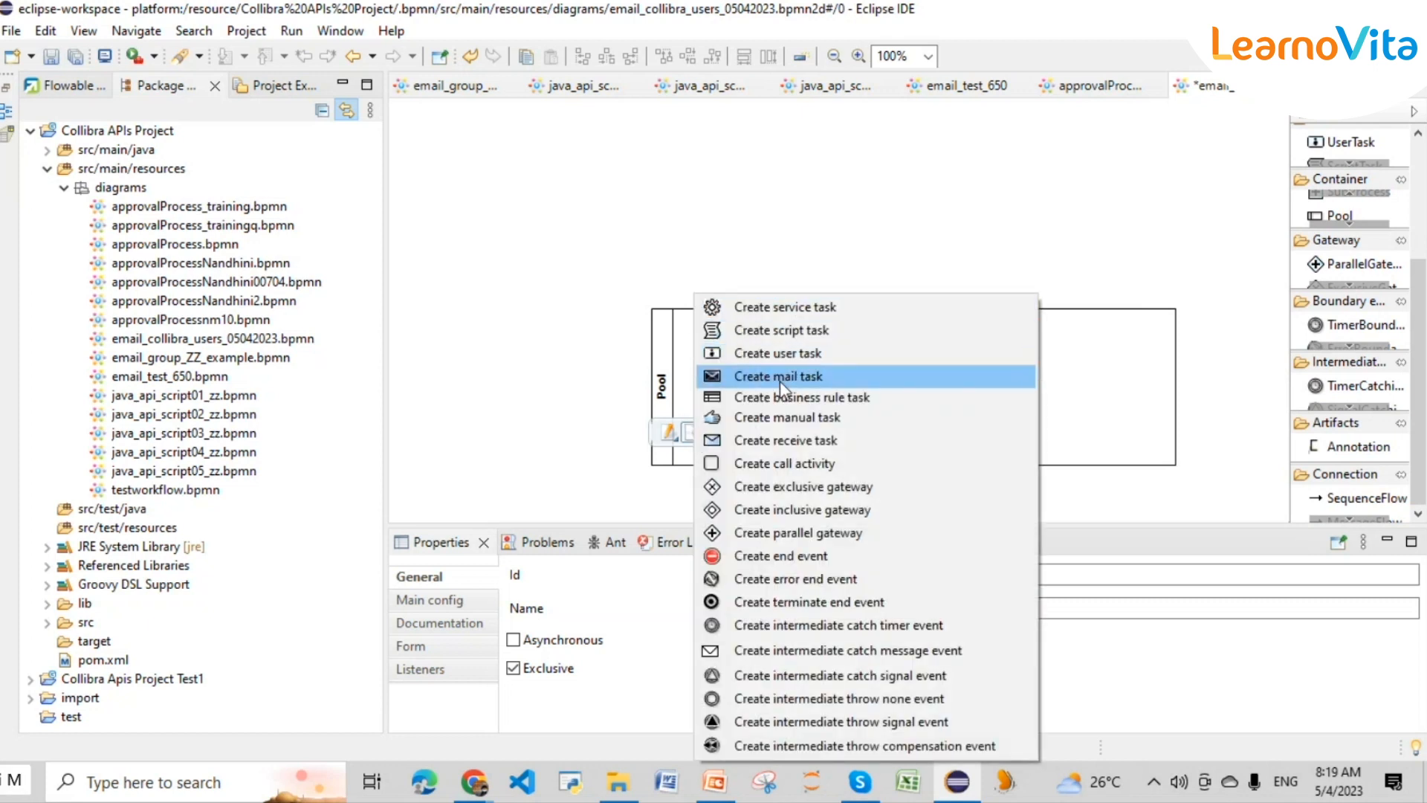
left_click(778, 376)
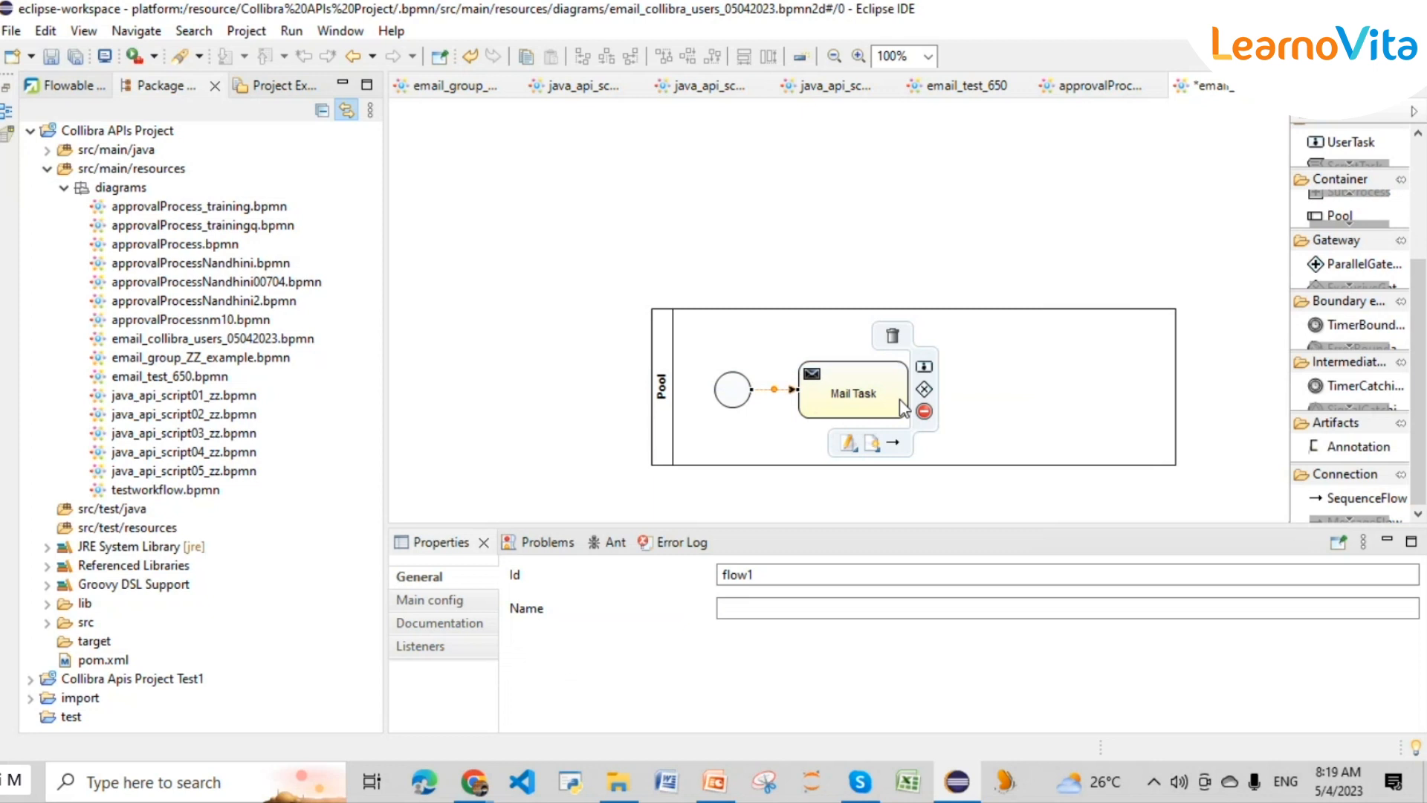
left_click(924, 413)
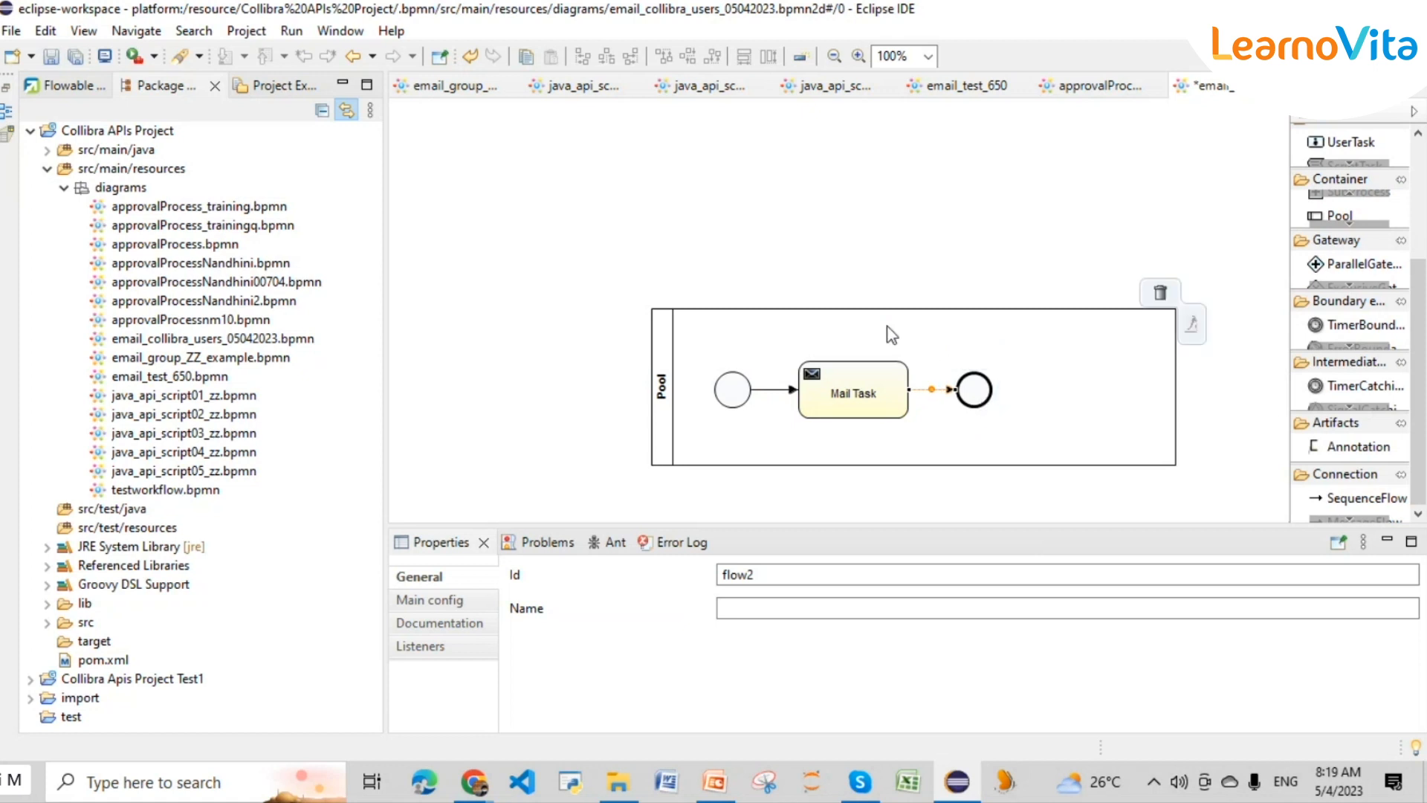
- Spread the start event, Mail Task and end event across the pool and align them on one horizontal line
left_click_drag(974, 390, 1079, 400)
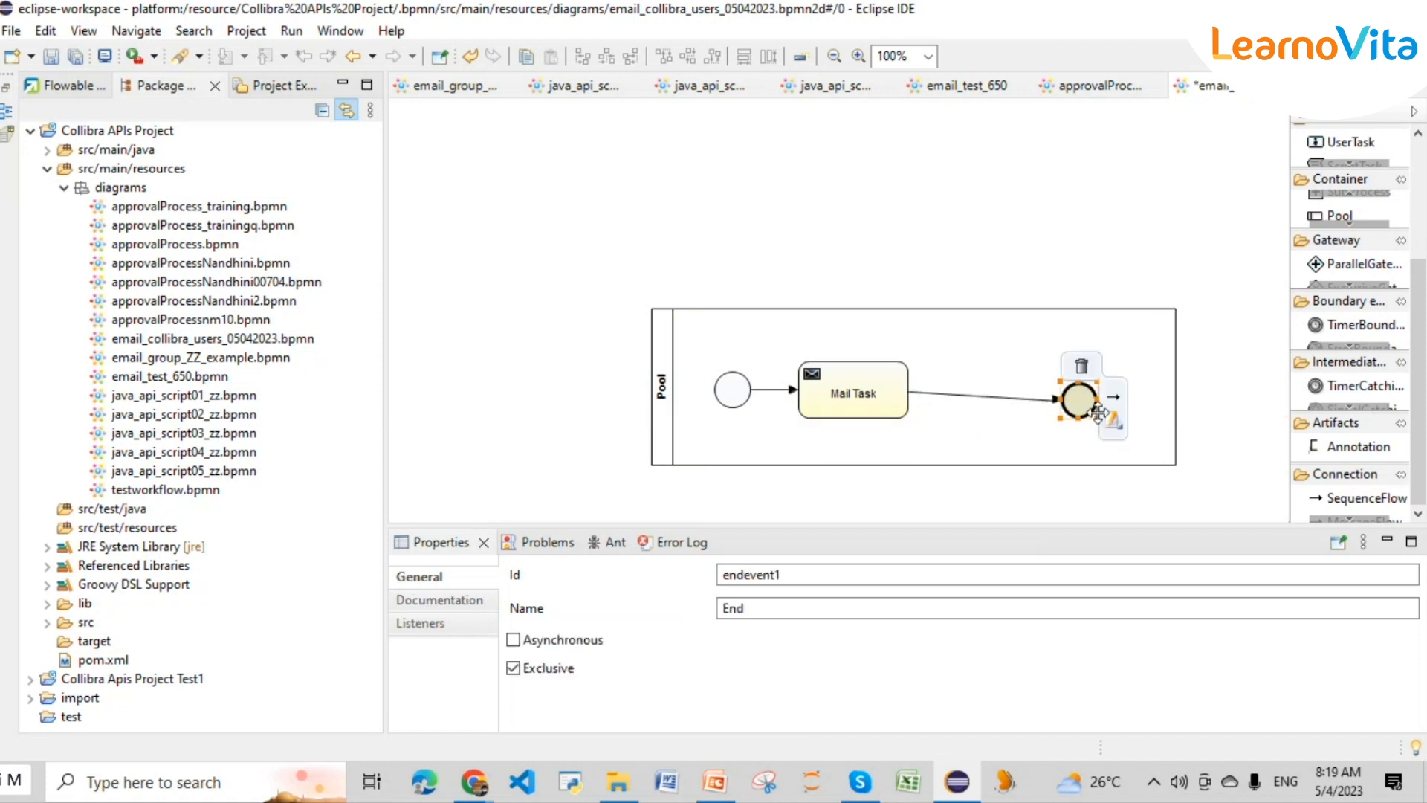
left_click(876, 387)
left_click_drag(908, 388, 940, 405)
left_click_drag(1102, 390, 1113, 410)
left_click_drag(743, 397, 743, 409)
mouse_move(741, 388)
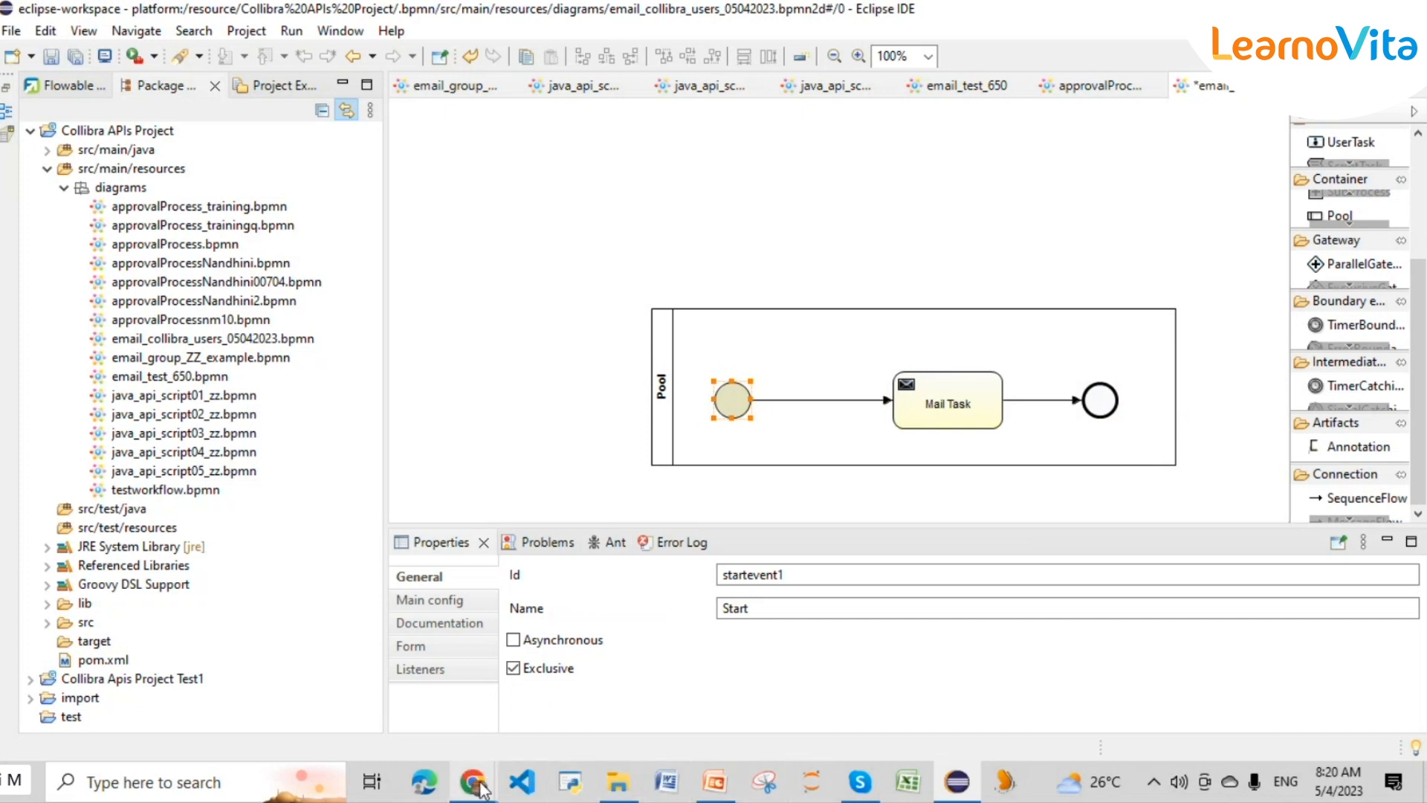
- Switch to Collibra, open the "email test 650" action to examine its form fields, and return to Eclipse
mouse_move(476, 784)
left_click(533, 707)
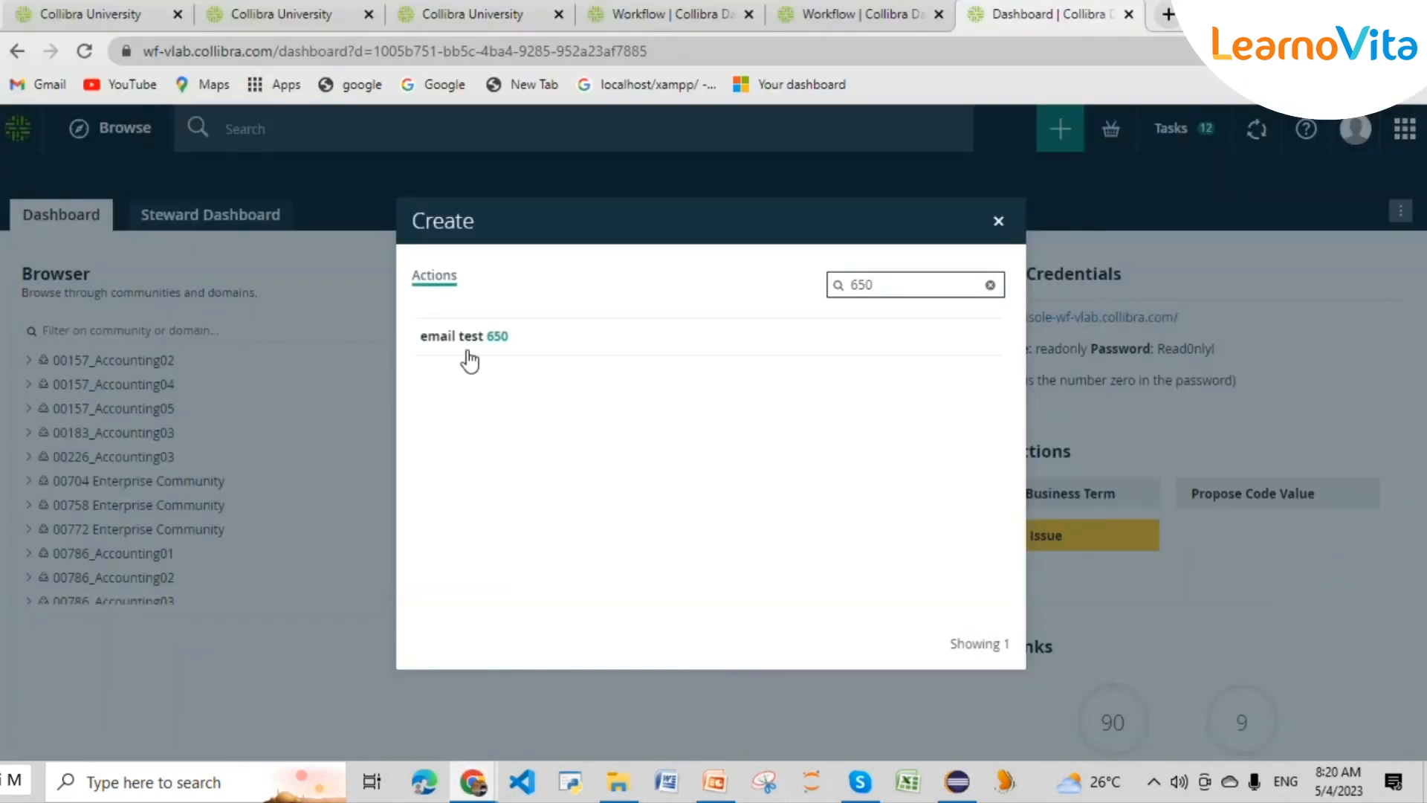
left_click(471, 340)
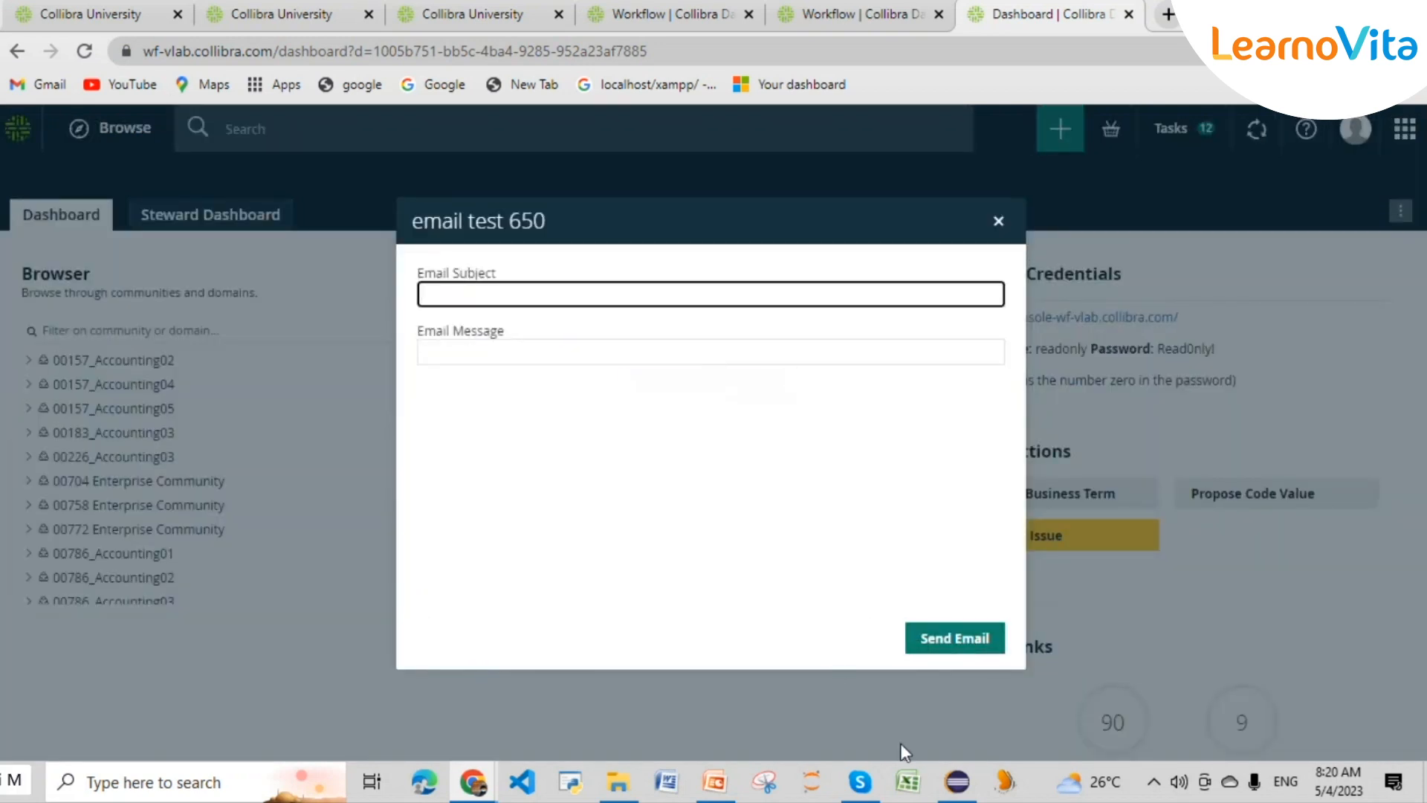
left_click(954, 788)
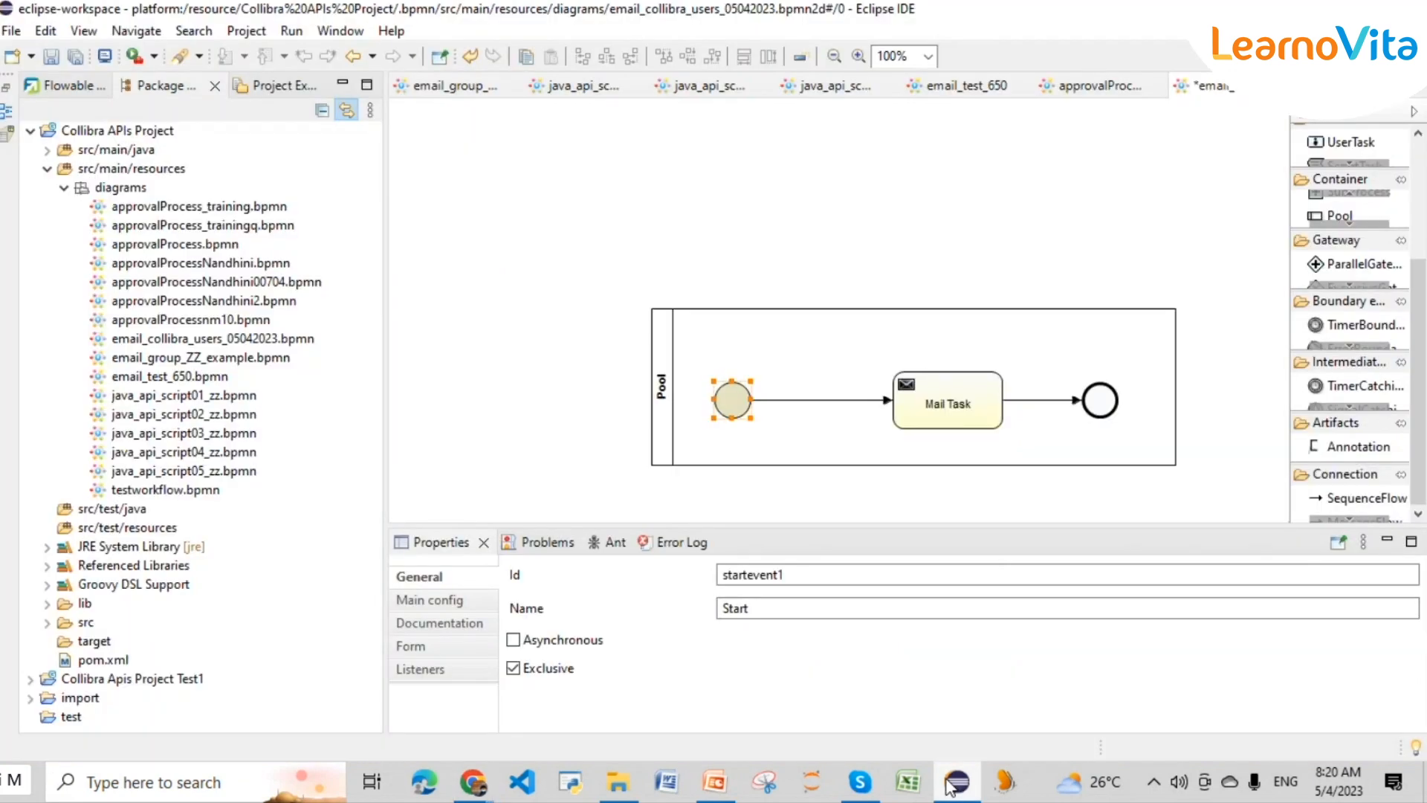
- Add a form property to the start event with the Id "recipients", enlarging the properties area for room
left_click(453, 600)
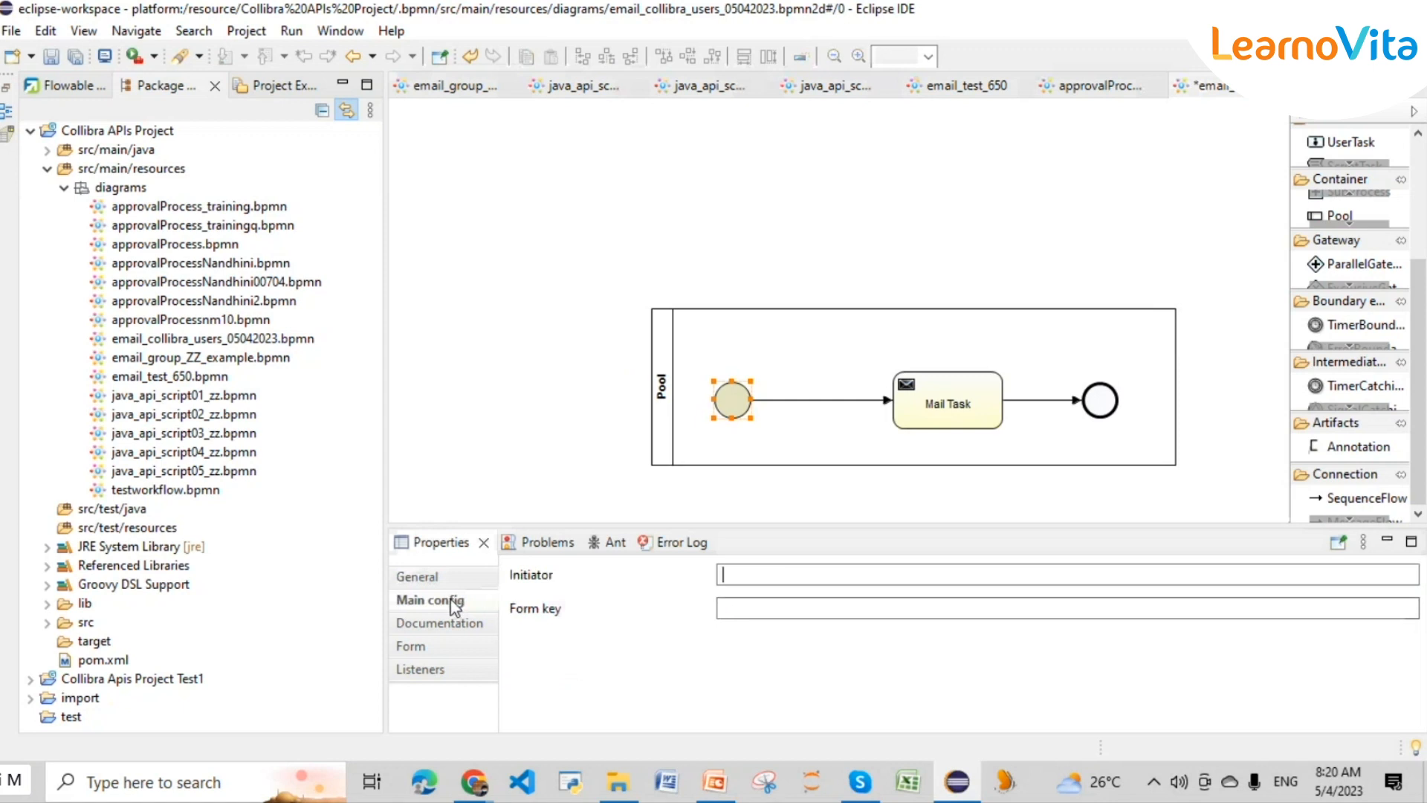
left_click(450, 646)
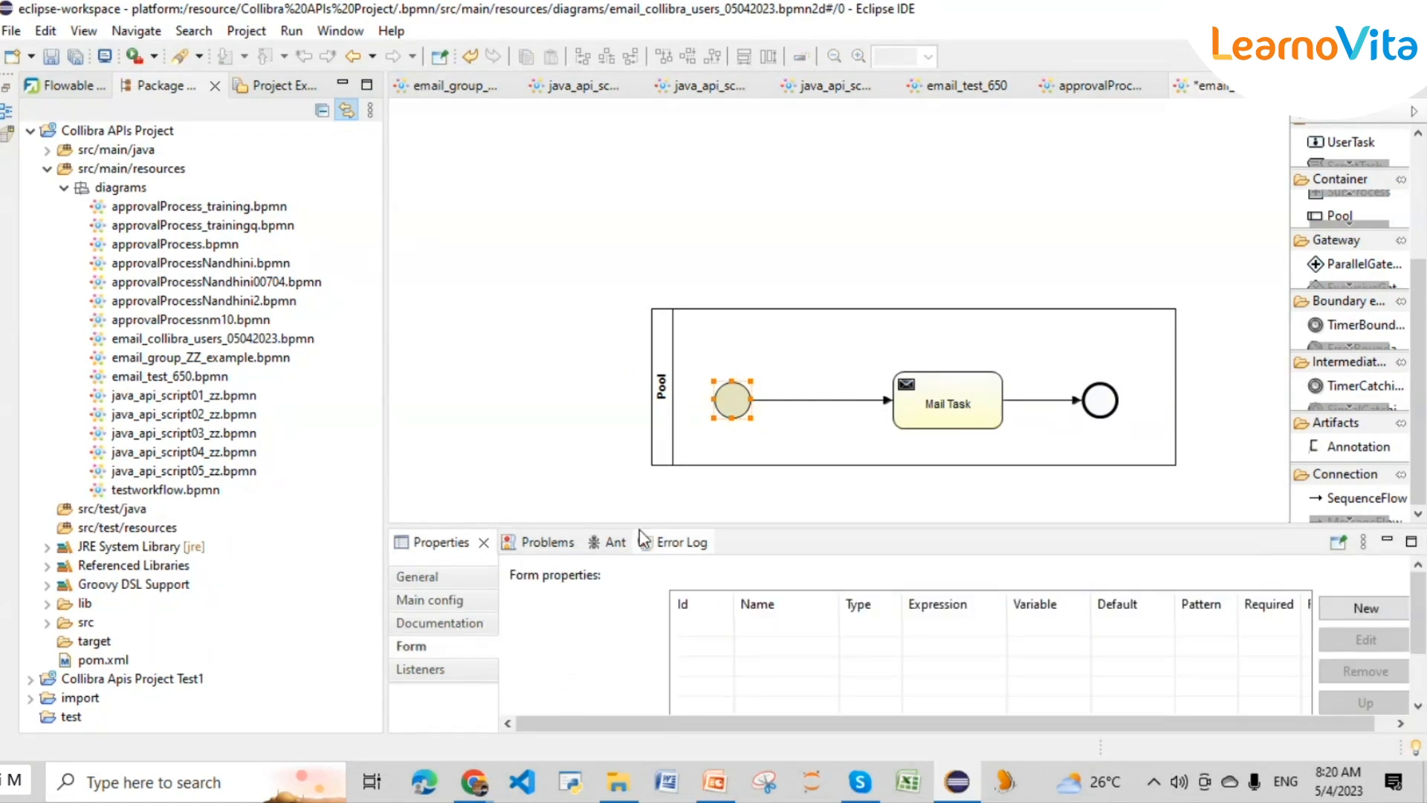
left_click_drag(640, 527, 651, 340)
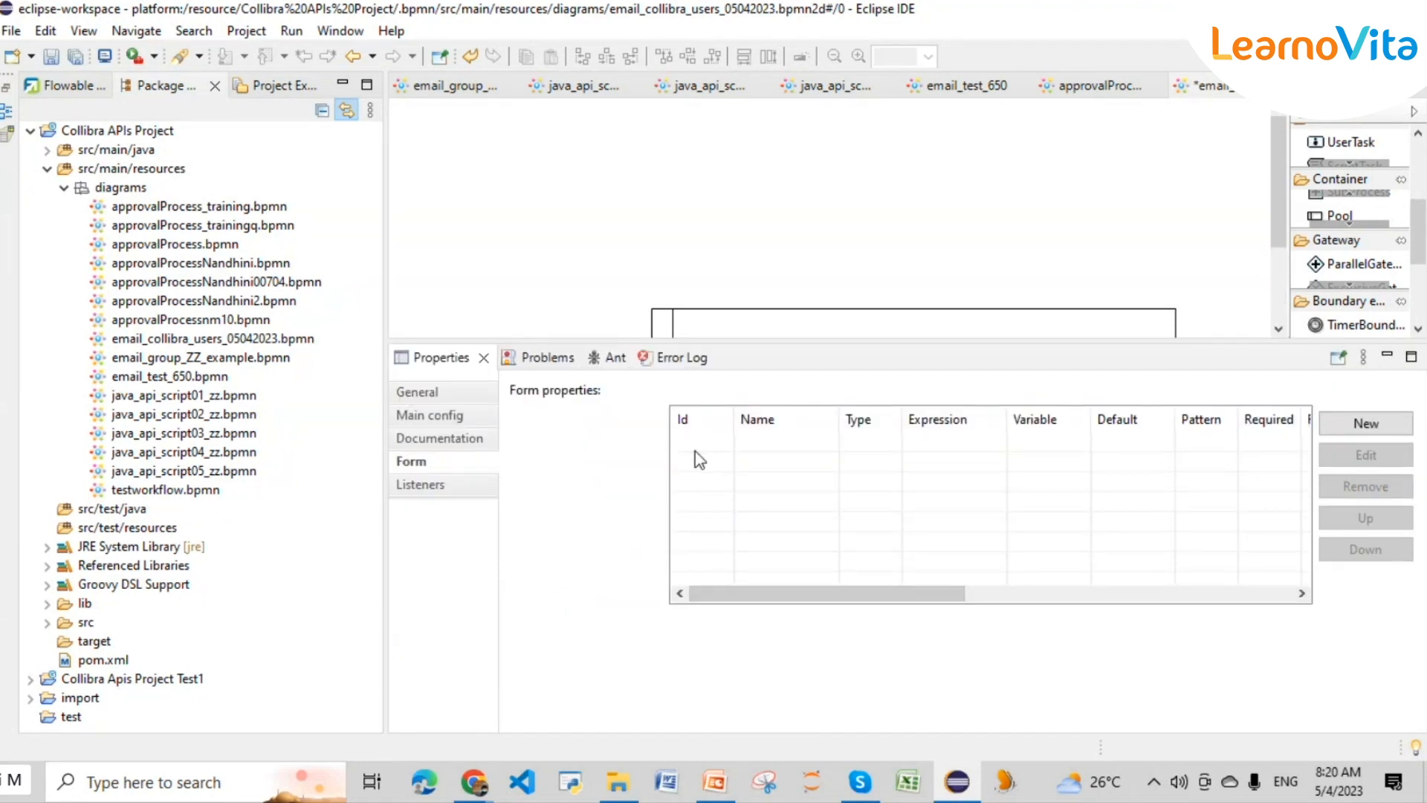
left_click(1376, 426)
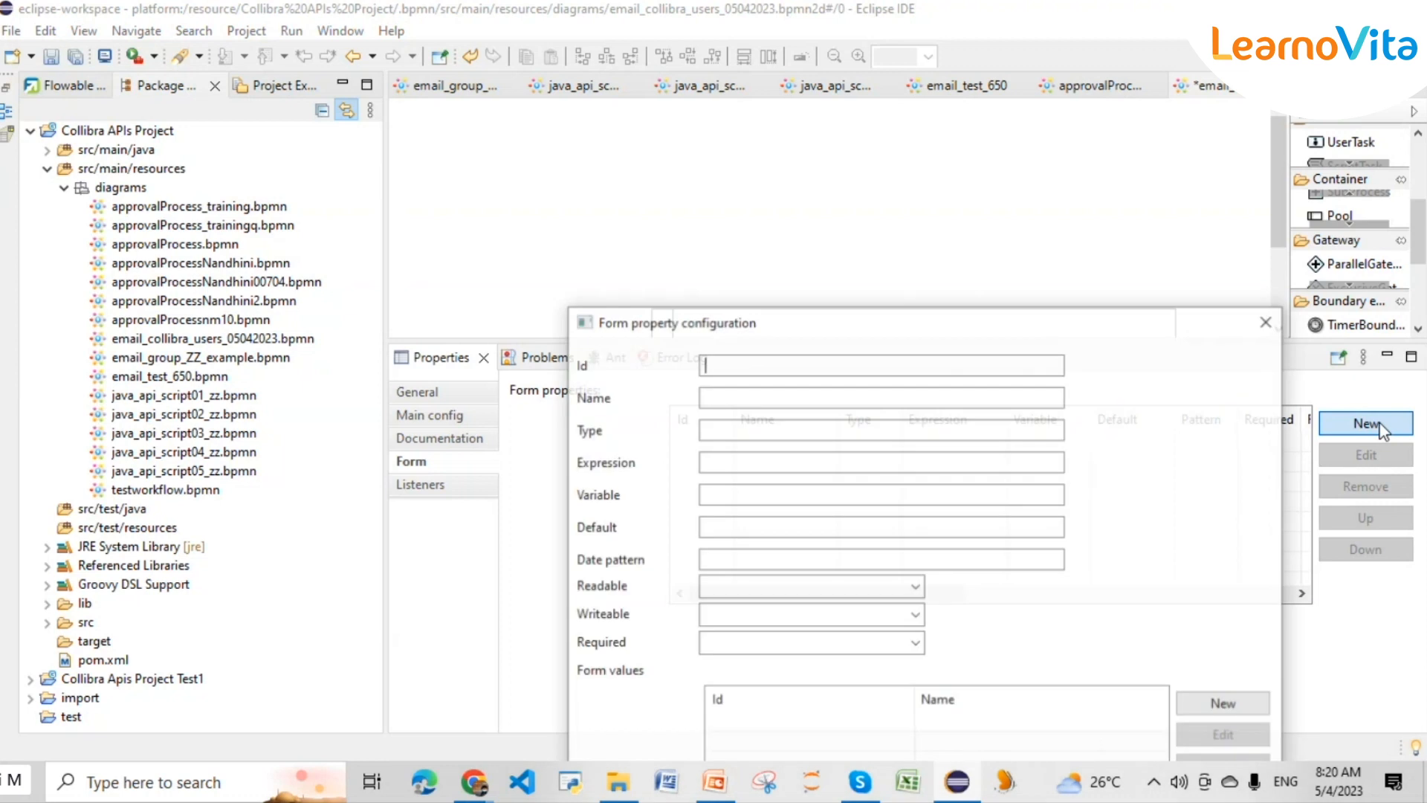
type("recipi")
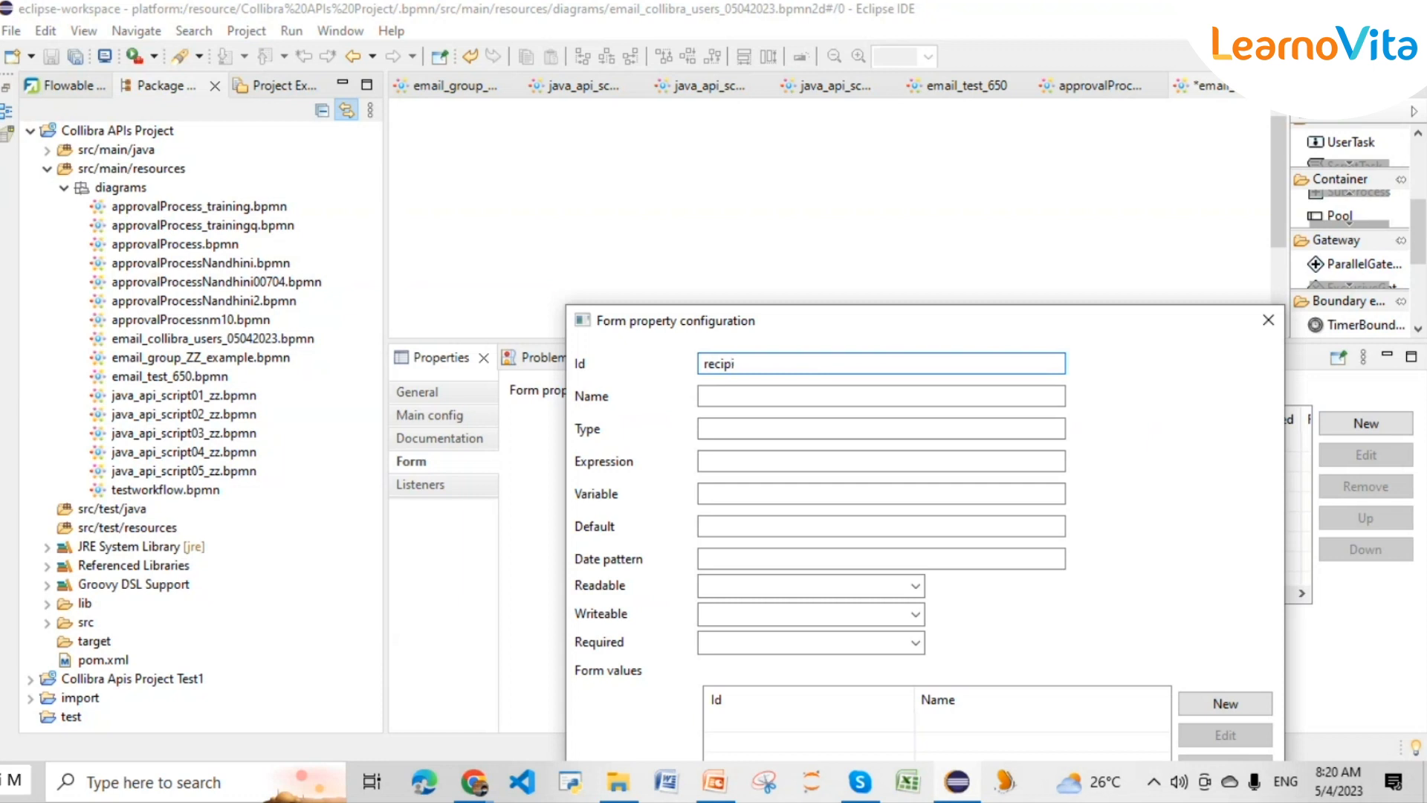
type("ents")
- Set the recipients property's default value to users() with the recipient's username inside the parentheses
left_click(783, 528)
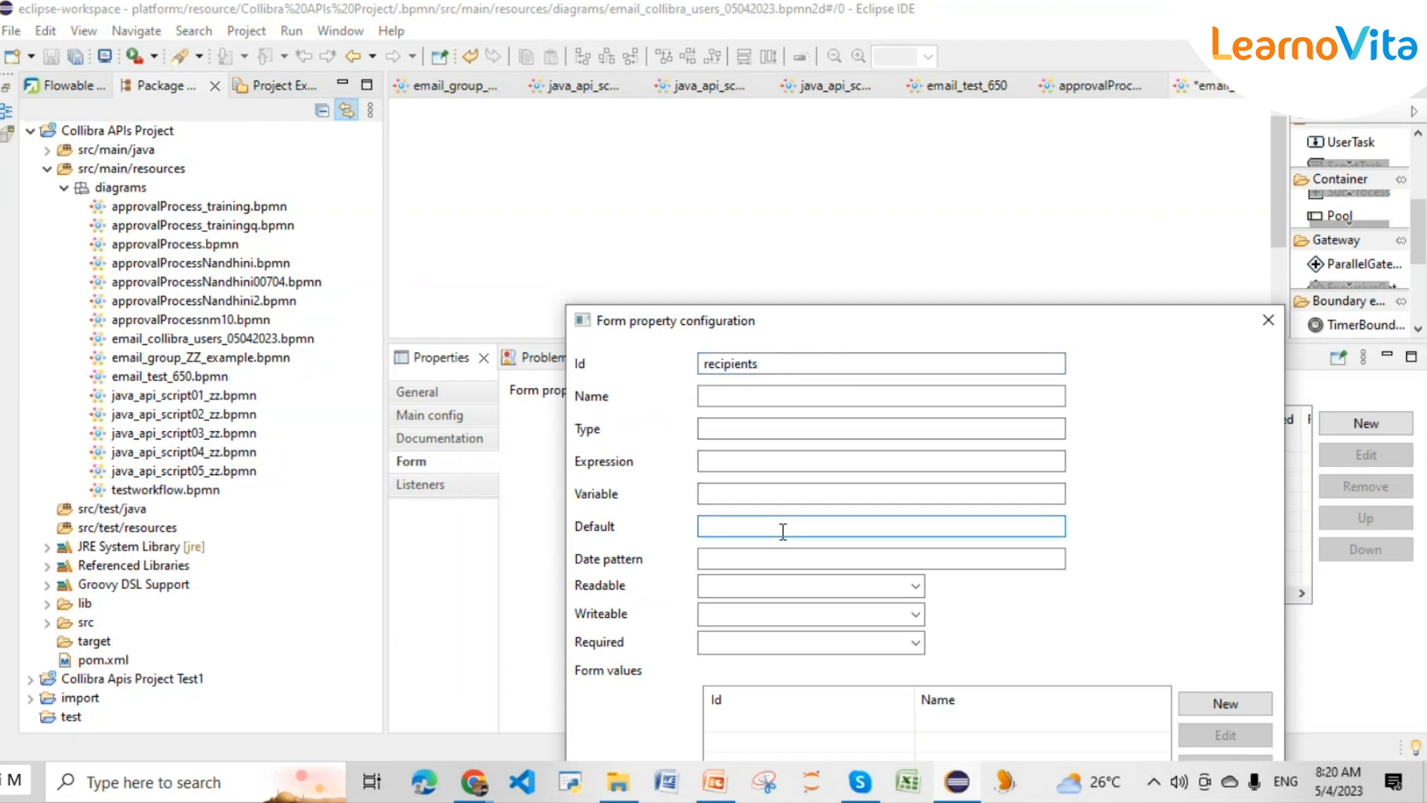
type("users")
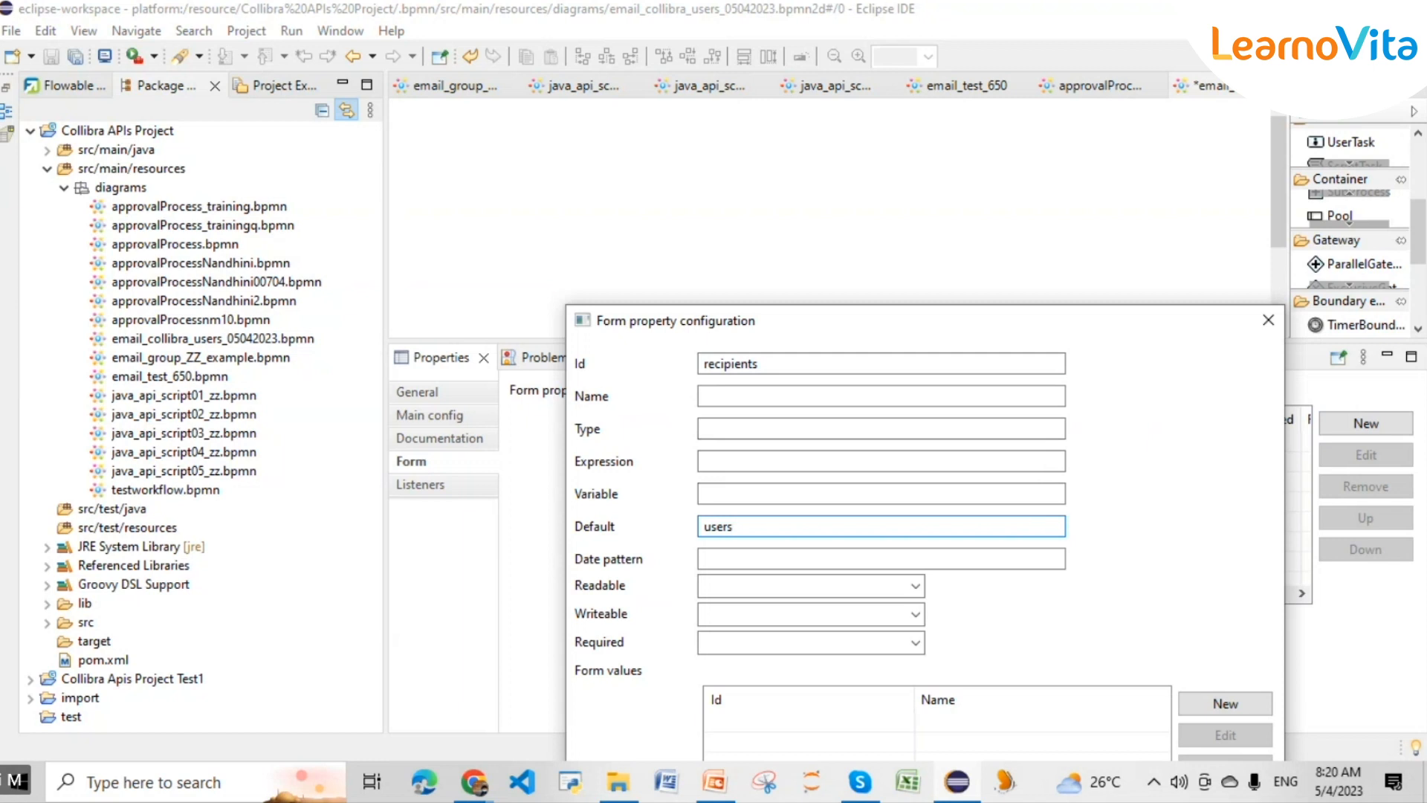
type("()")
type("mn")
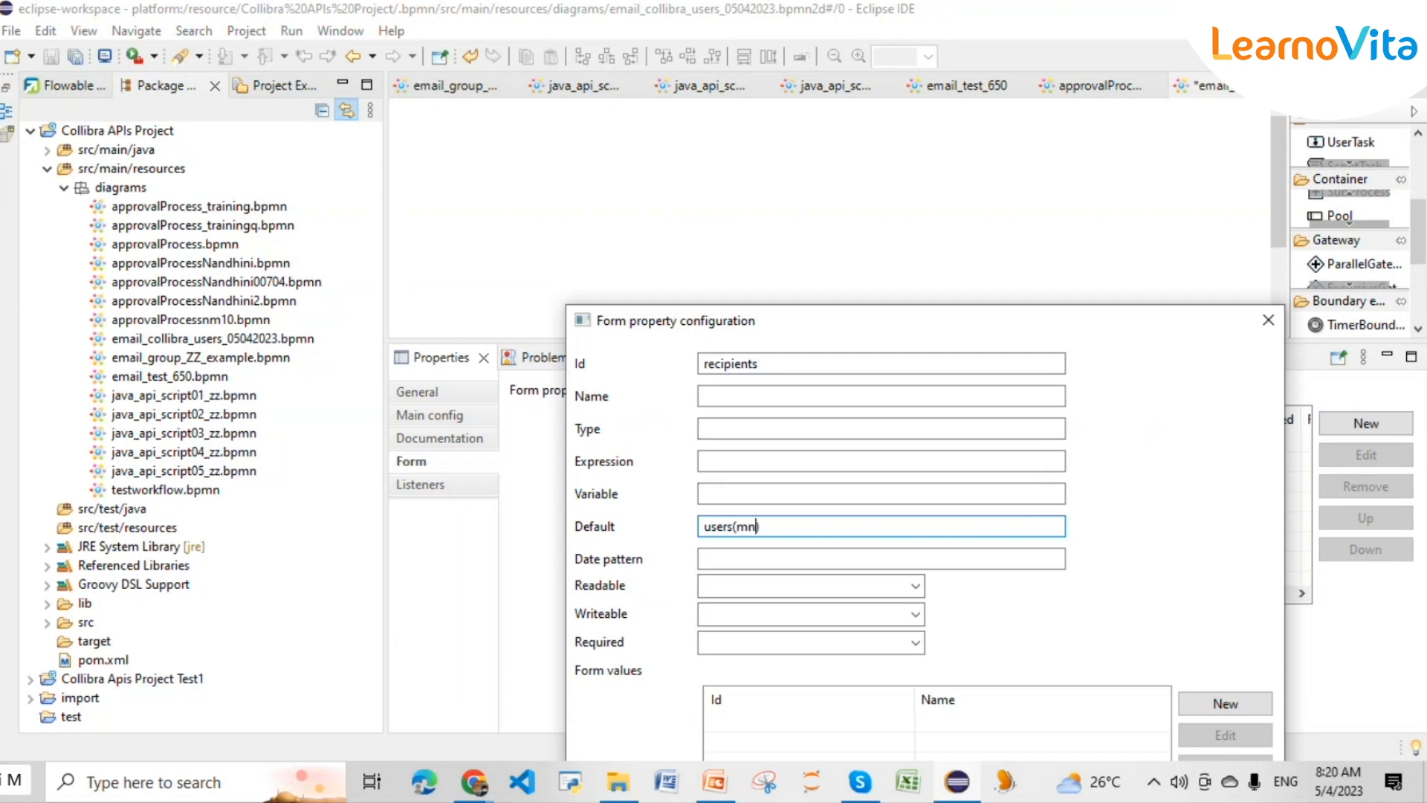
key("BackSpace")
key("BackSpace")
type("nandhinim2")
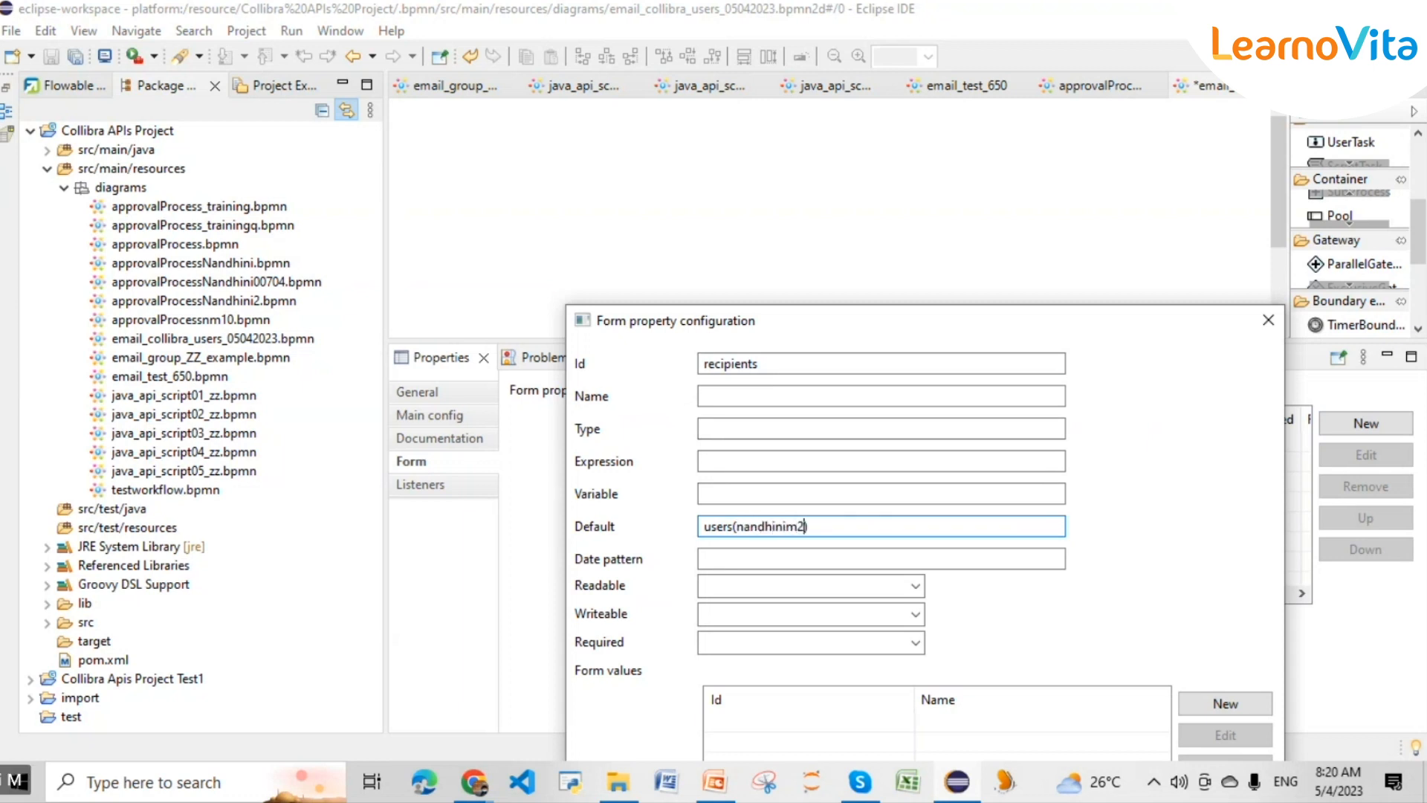
- Set the form property's name to "Recipients" by reusing its Id, and its type to "string"
left_click_drag(783, 370, 702, 372)
key("ctrl+c")
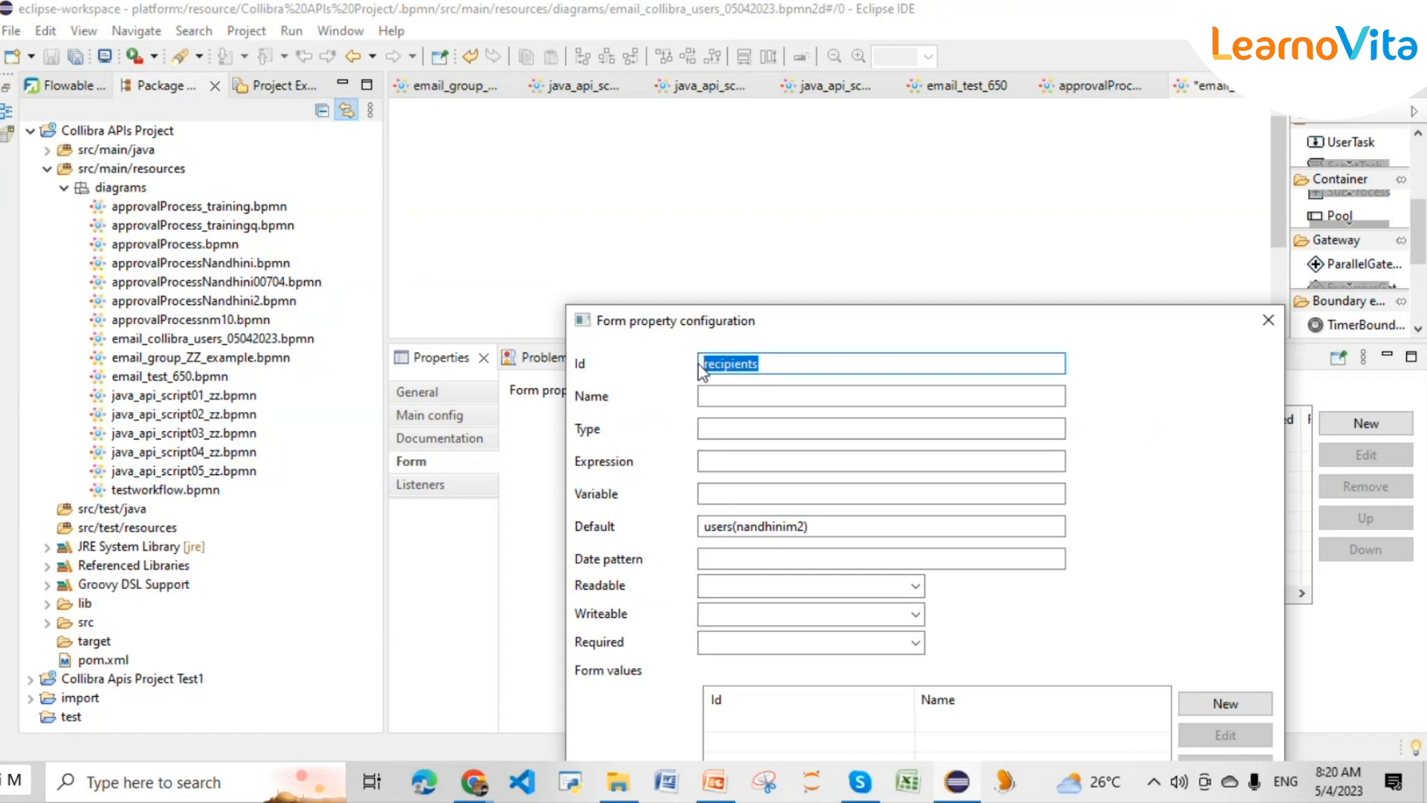
left_click(739, 399)
key("ctrl+v")
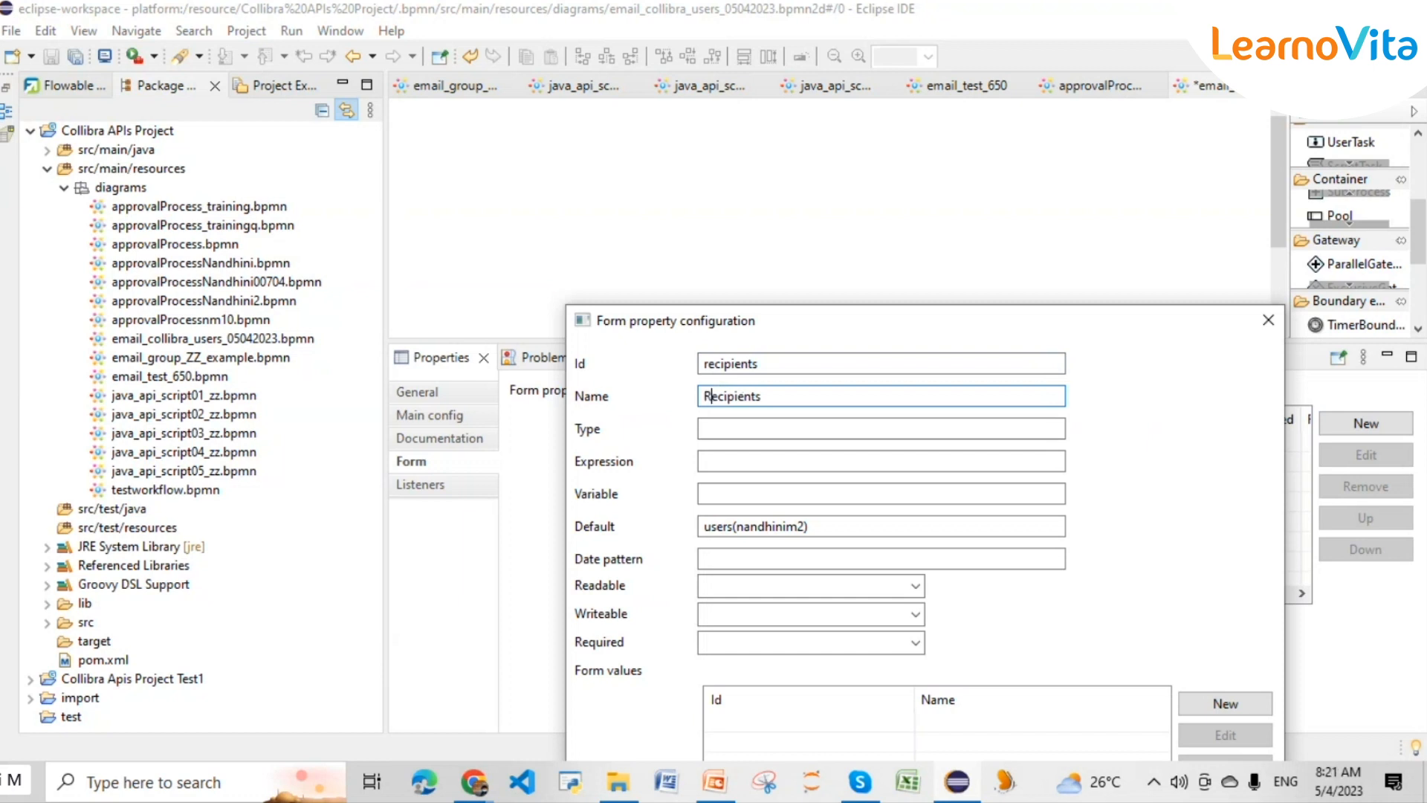
left_click(736, 430)
type("s")
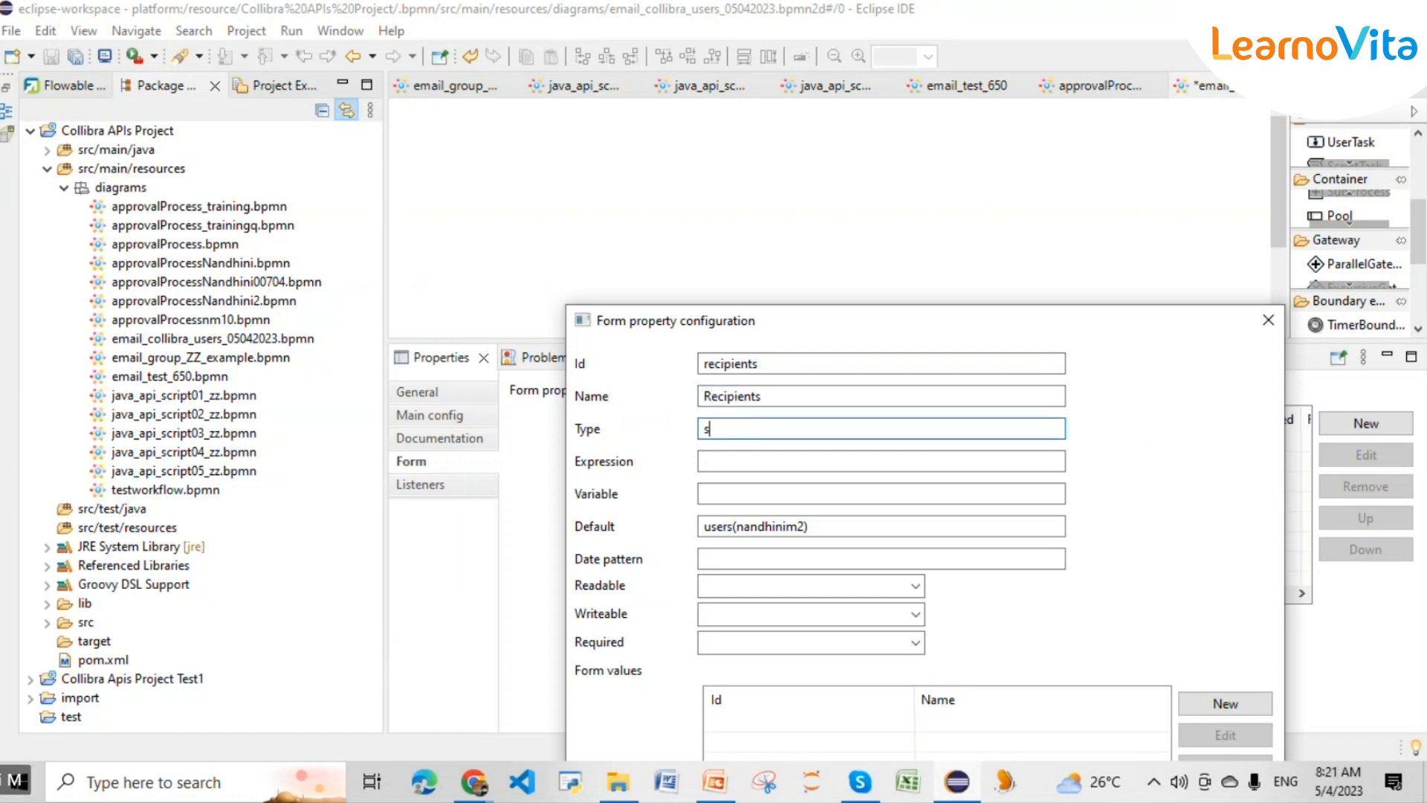
type("tring")
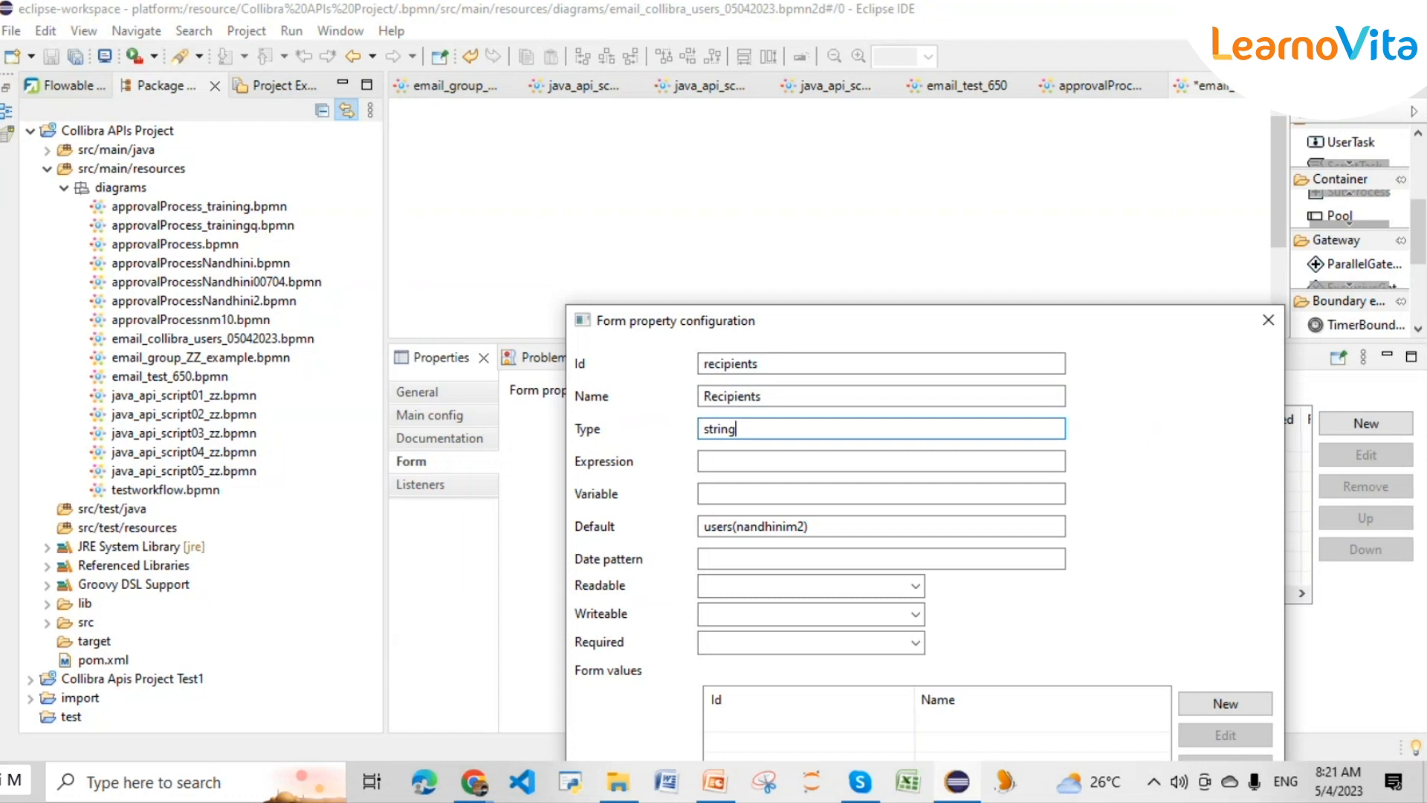
- Change the function name in the default value to "user", with the username as its argument
double_click(699, 527)
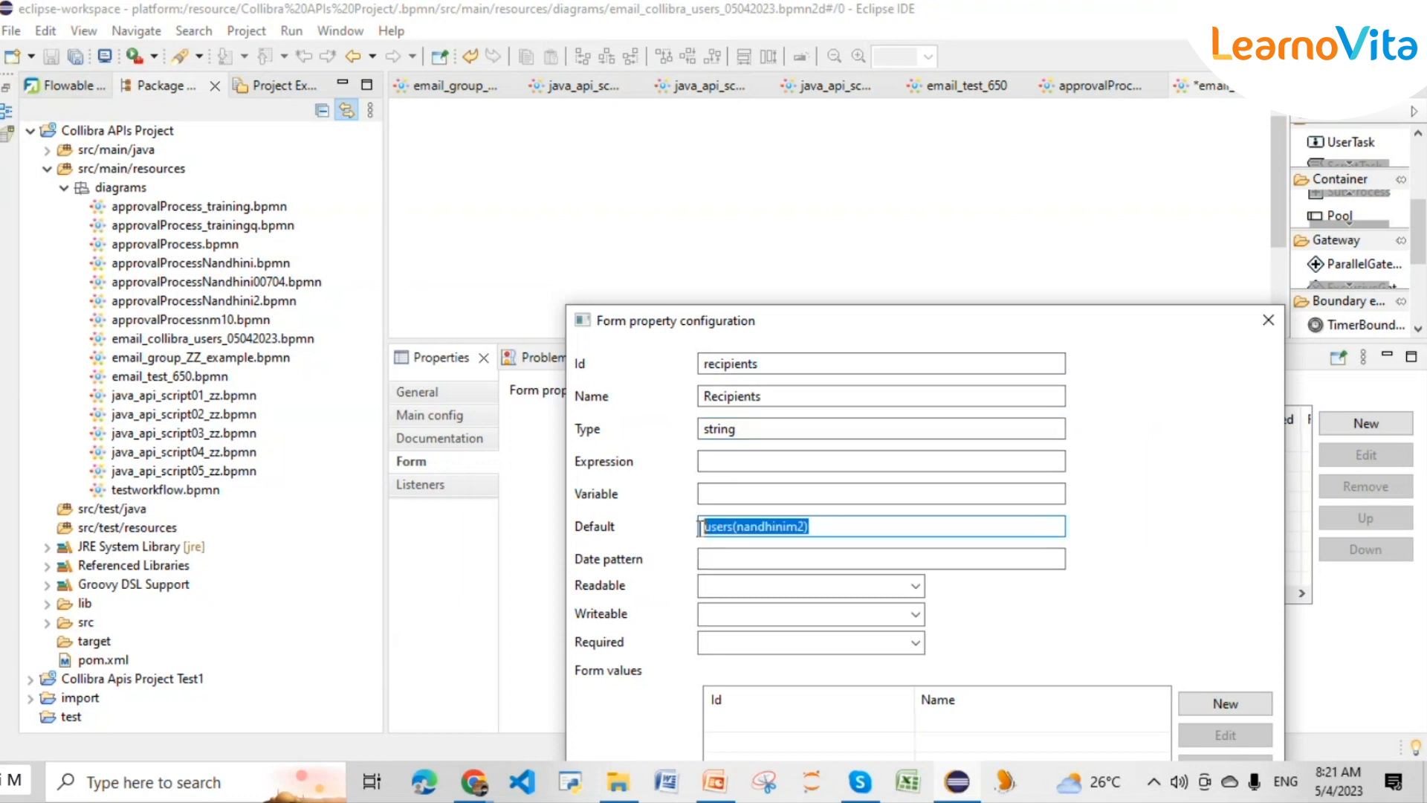
left_click(727, 526)
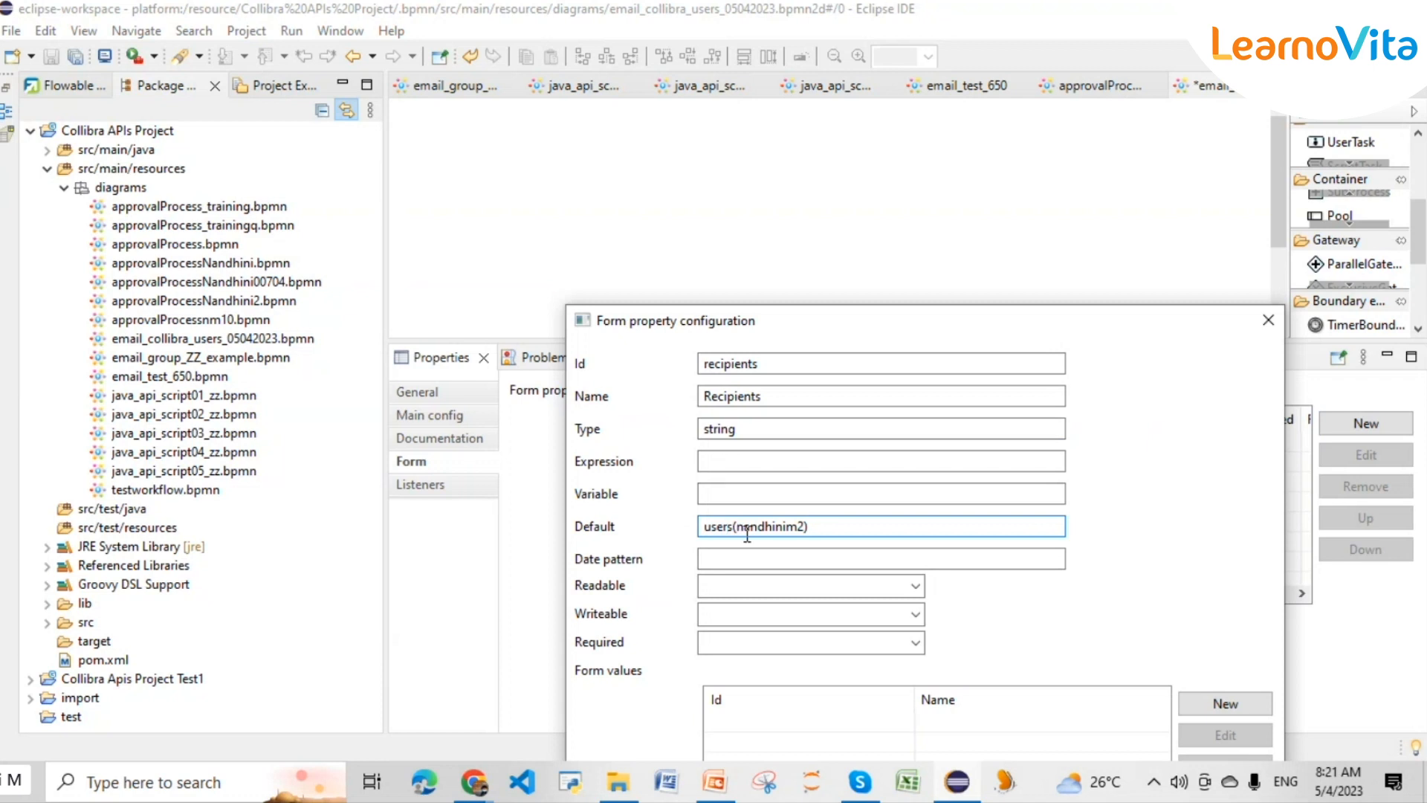
left_click_drag(807, 527, 700, 527)
left_click(771, 526)
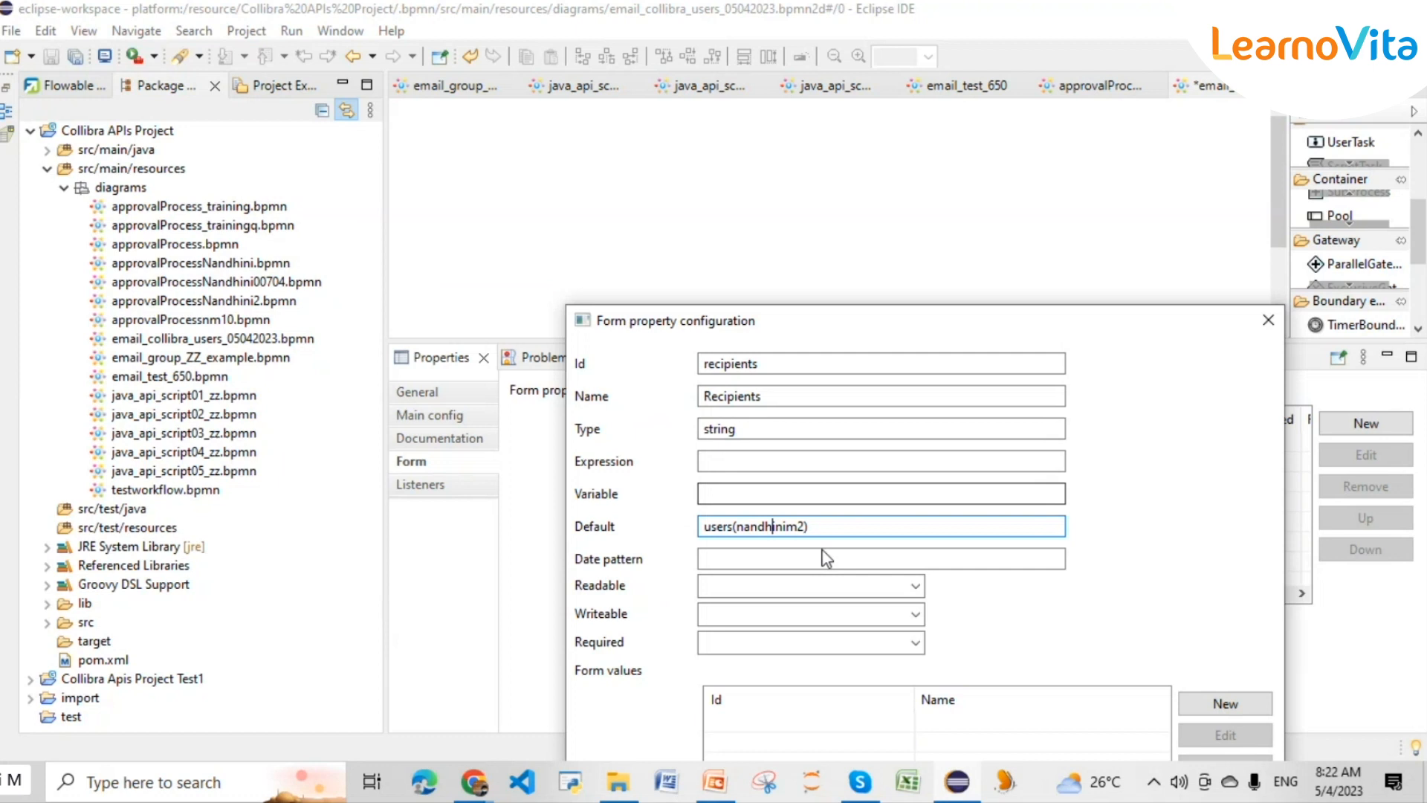
left_click(798, 527)
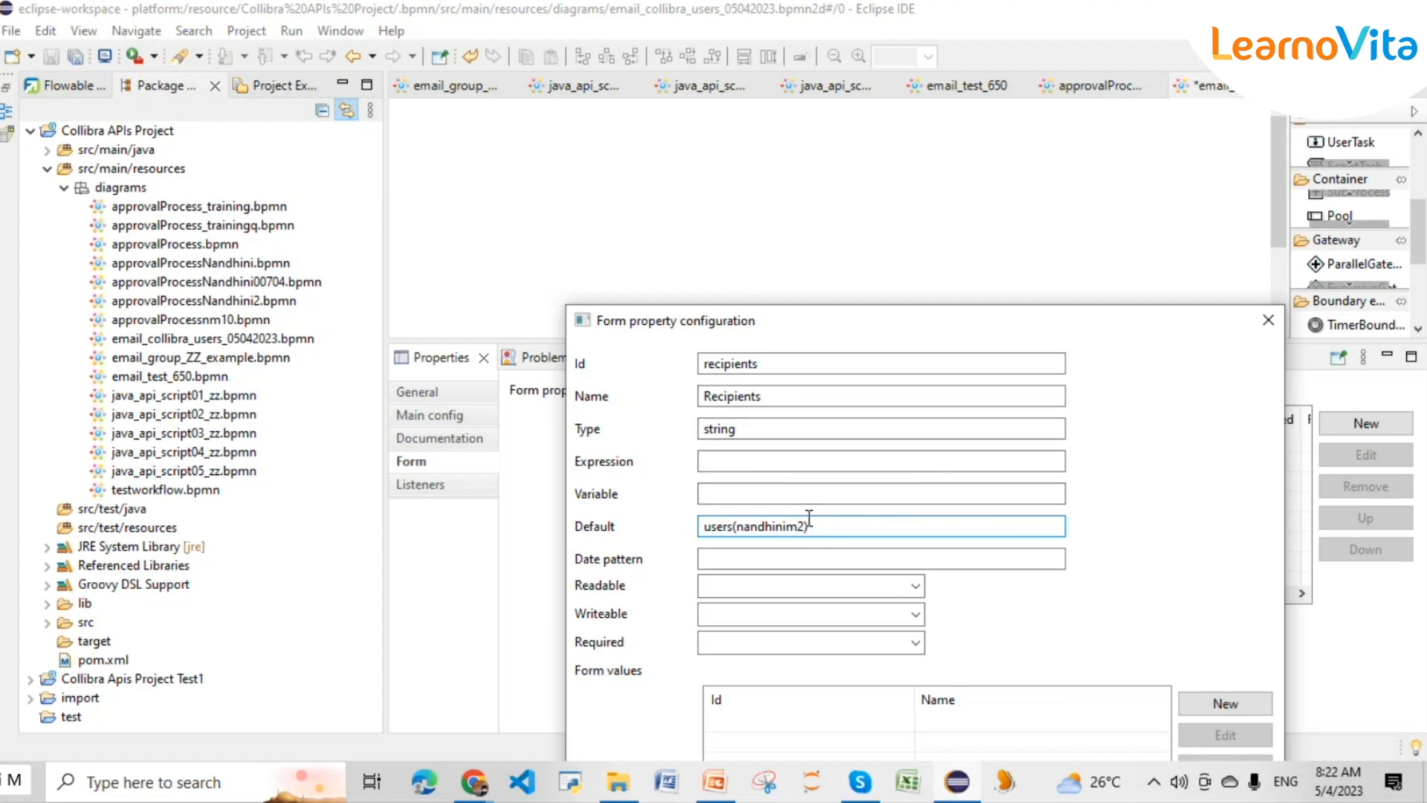
left_click_drag(808, 526, 715, 527)
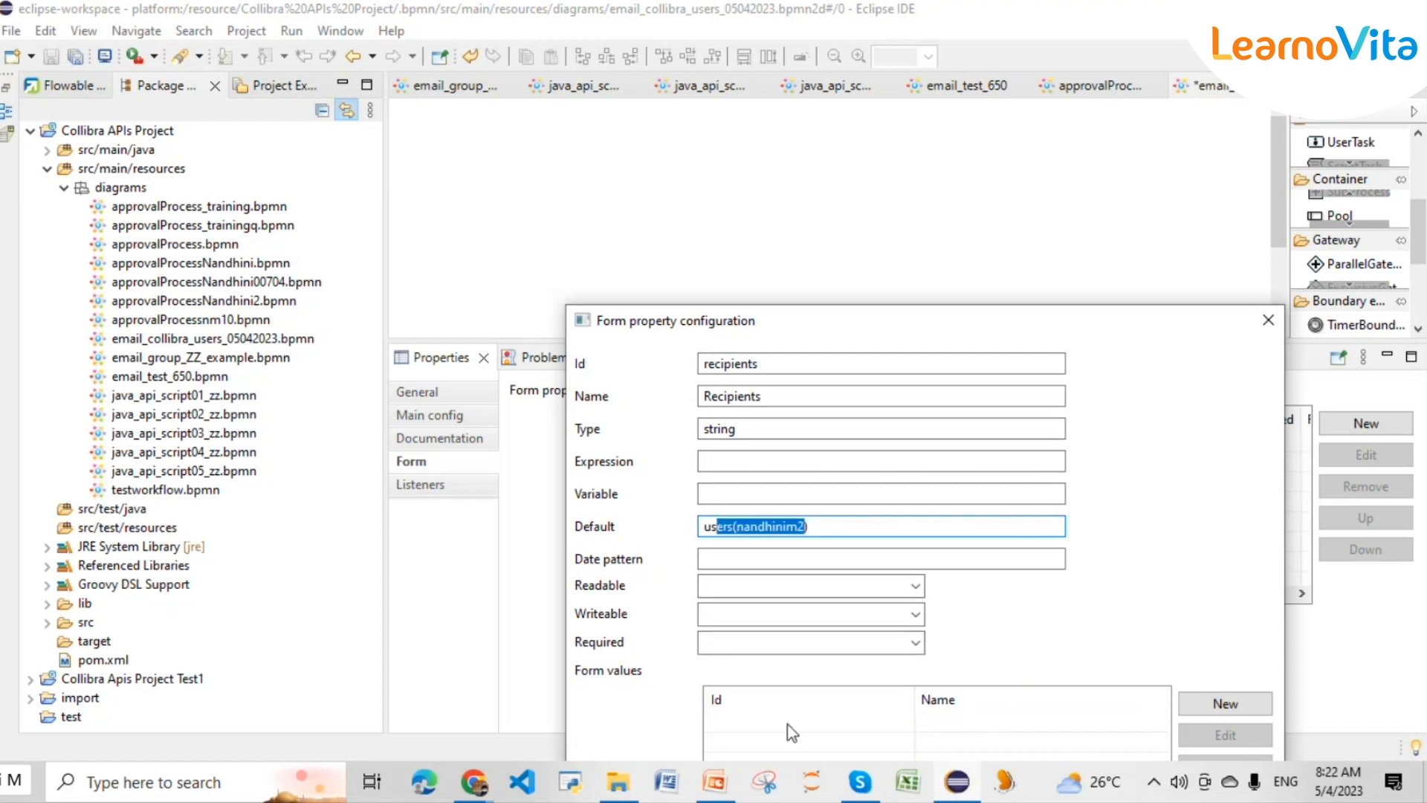
type("er(nandhinim2)")
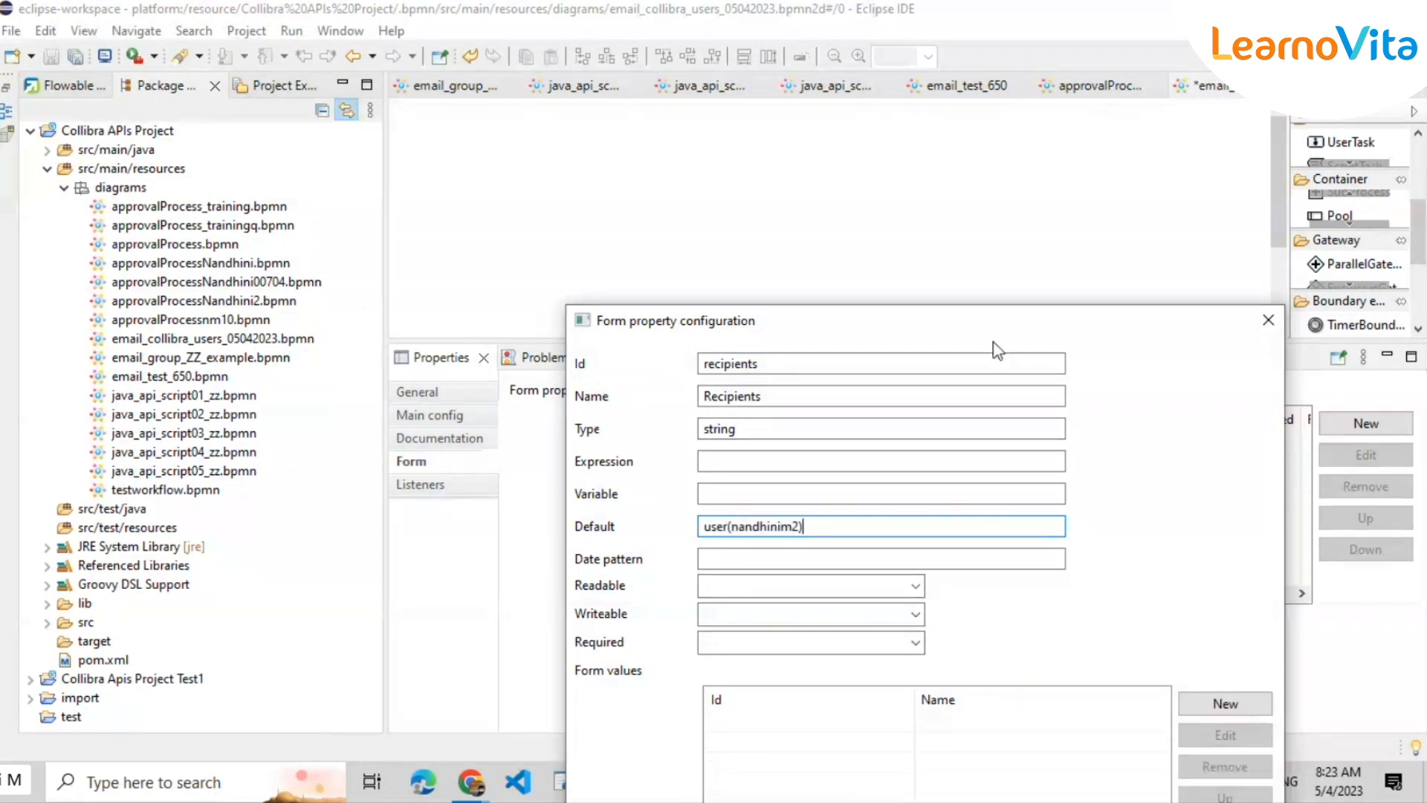
left_click_drag(1059, 313, 1059, 220)
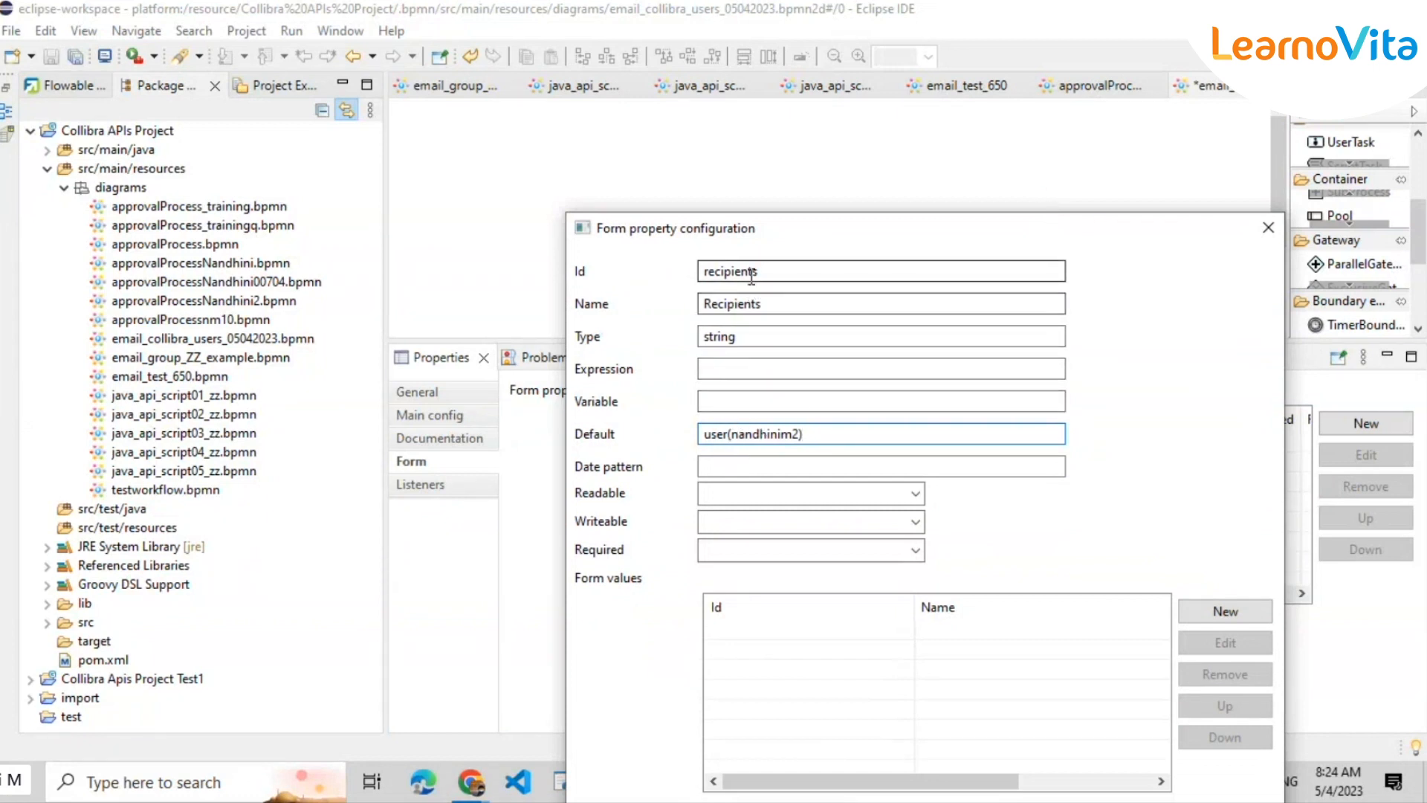
left_click_drag(774, 270, 703, 271)
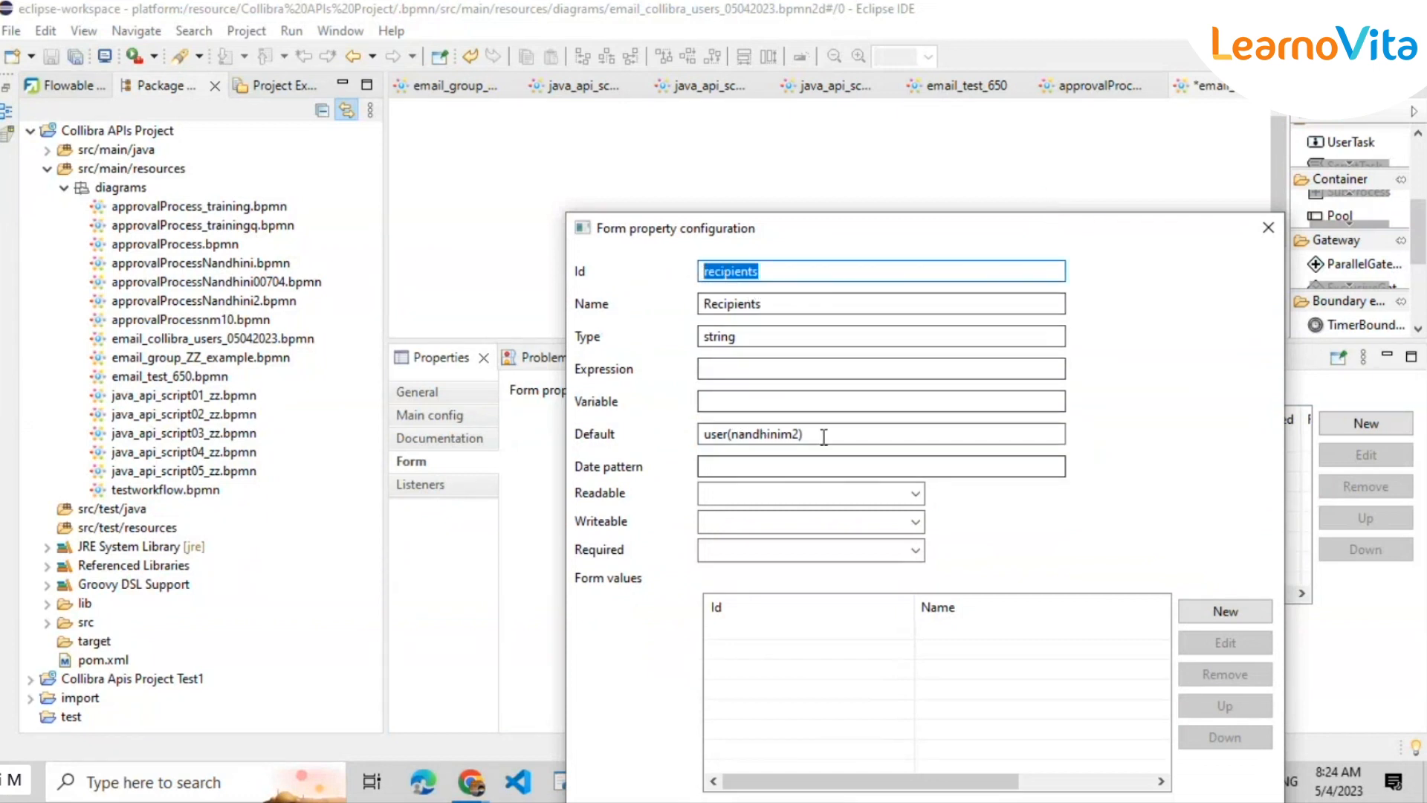
left_click_drag(824, 436, 719, 438)
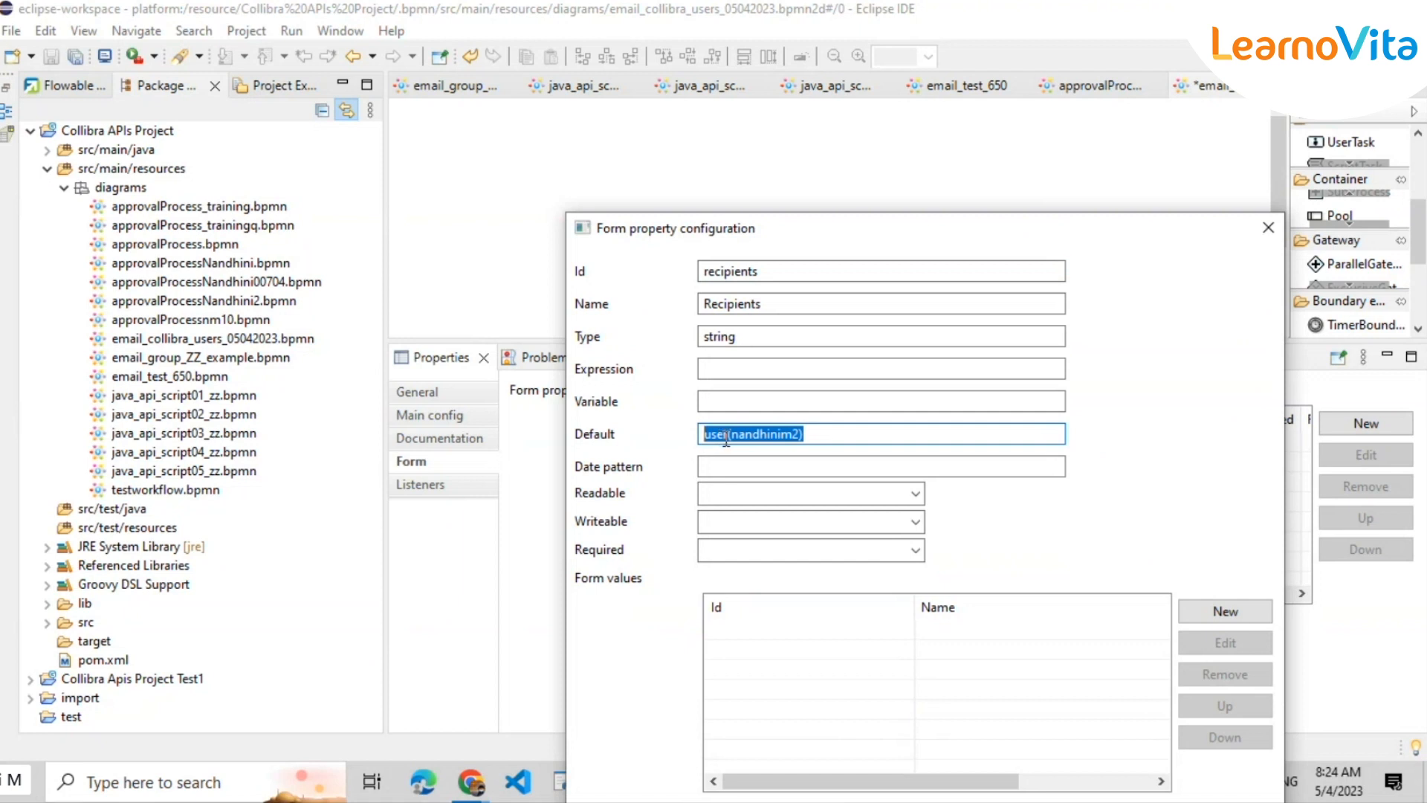
double_click(756, 305)
left_click(773, 271)
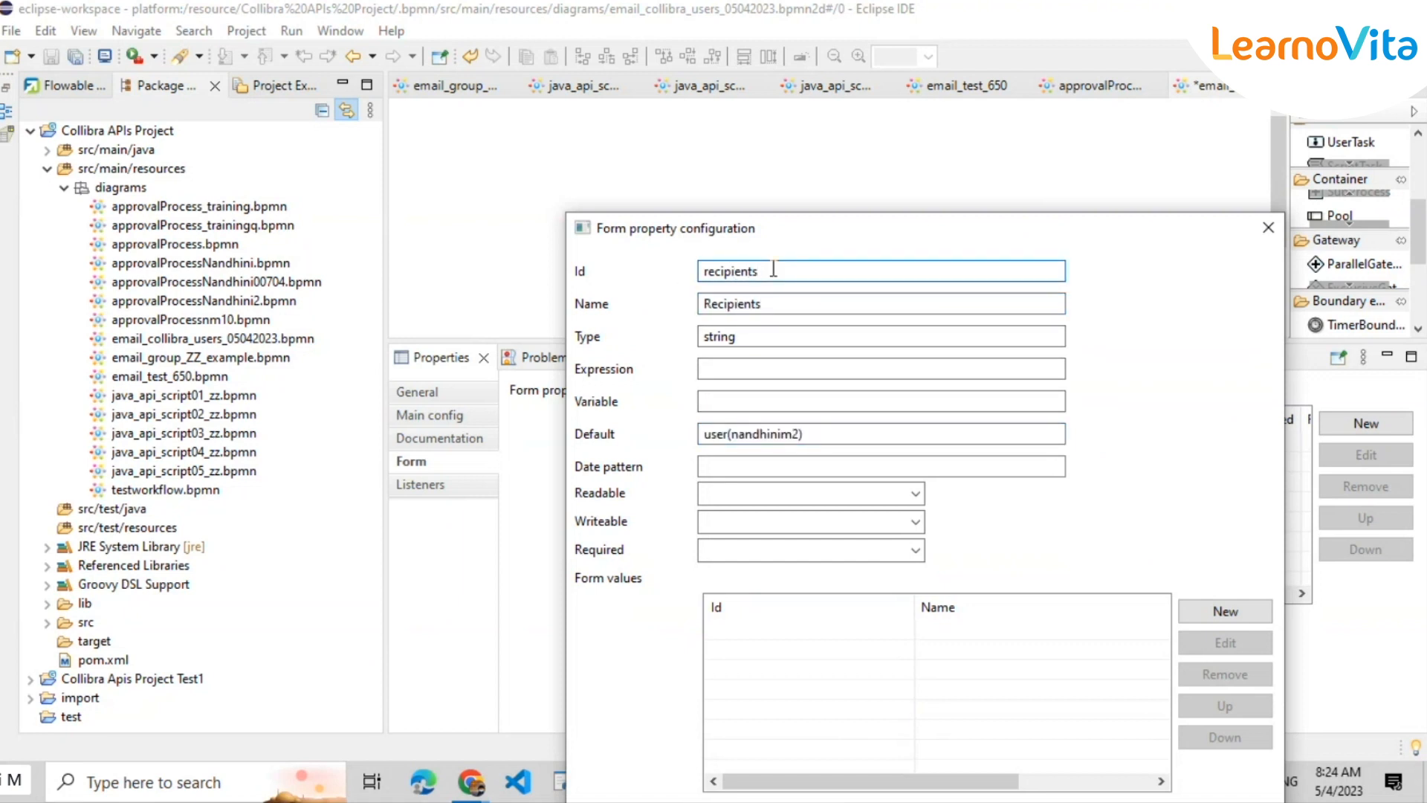
left_click_drag(761, 271, 705, 273)
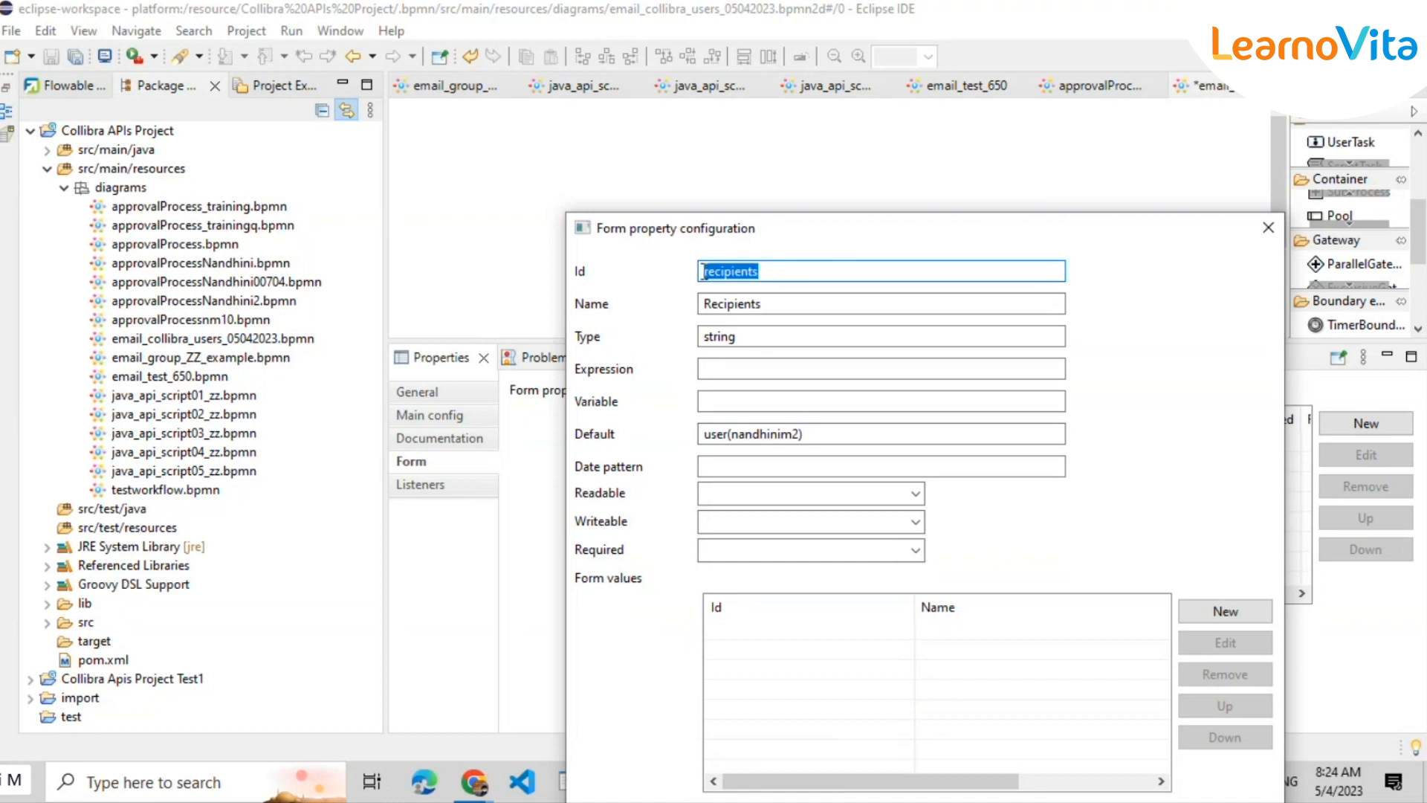
left_click(759, 270)
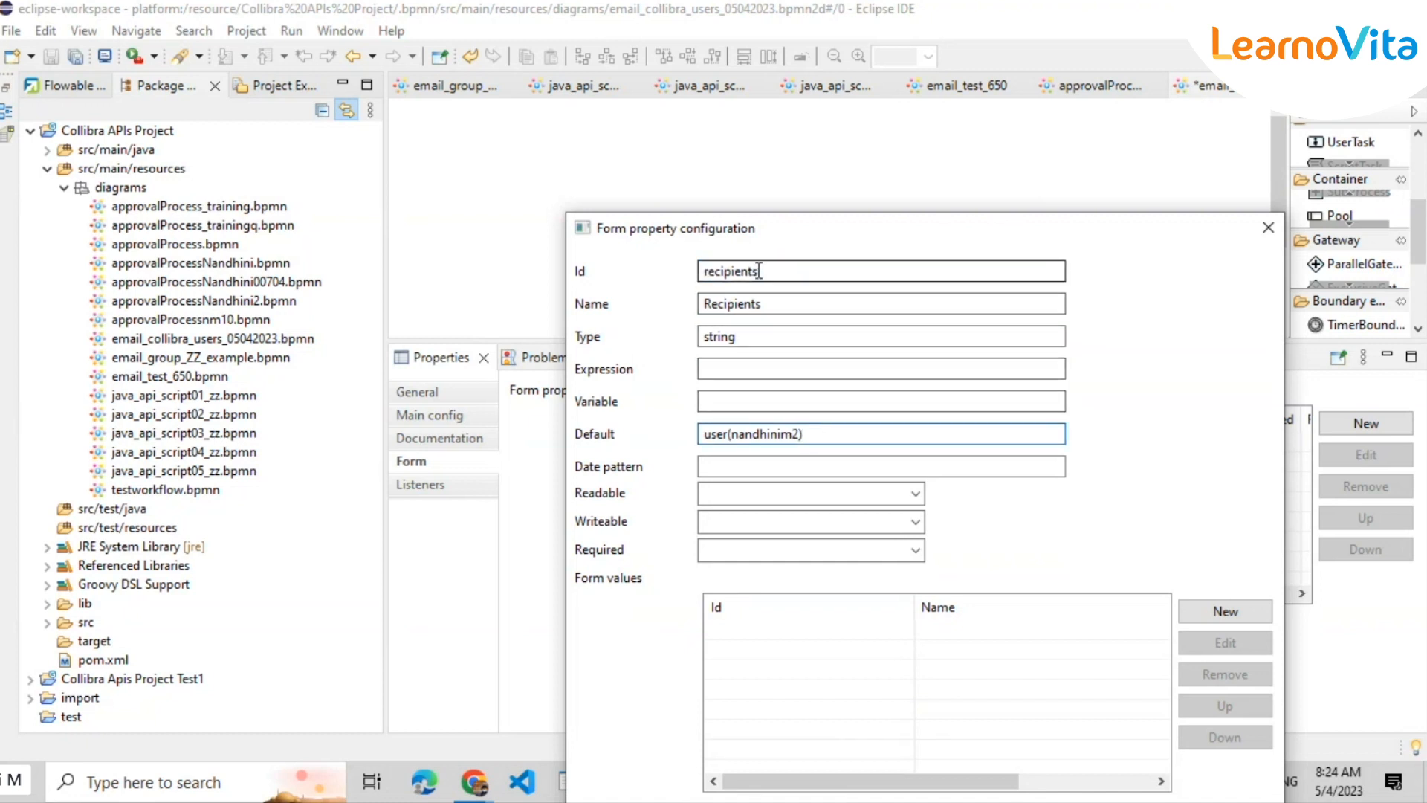
left_click_drag(759, 271, 735, 272)
left_click(804, 434)
left_click_drag(804, 434, 704, 435)
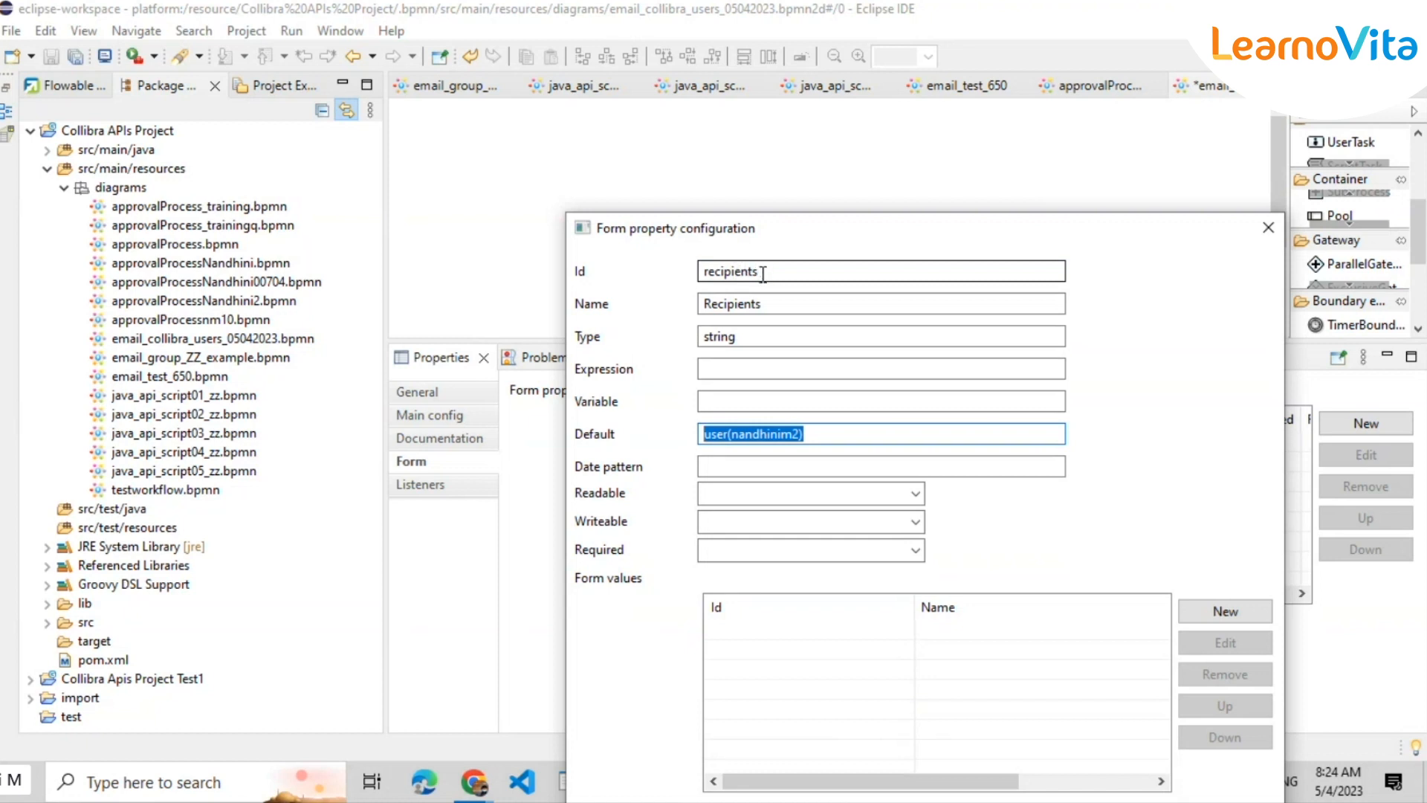
left_click_drag(763, 273, 699, 277)
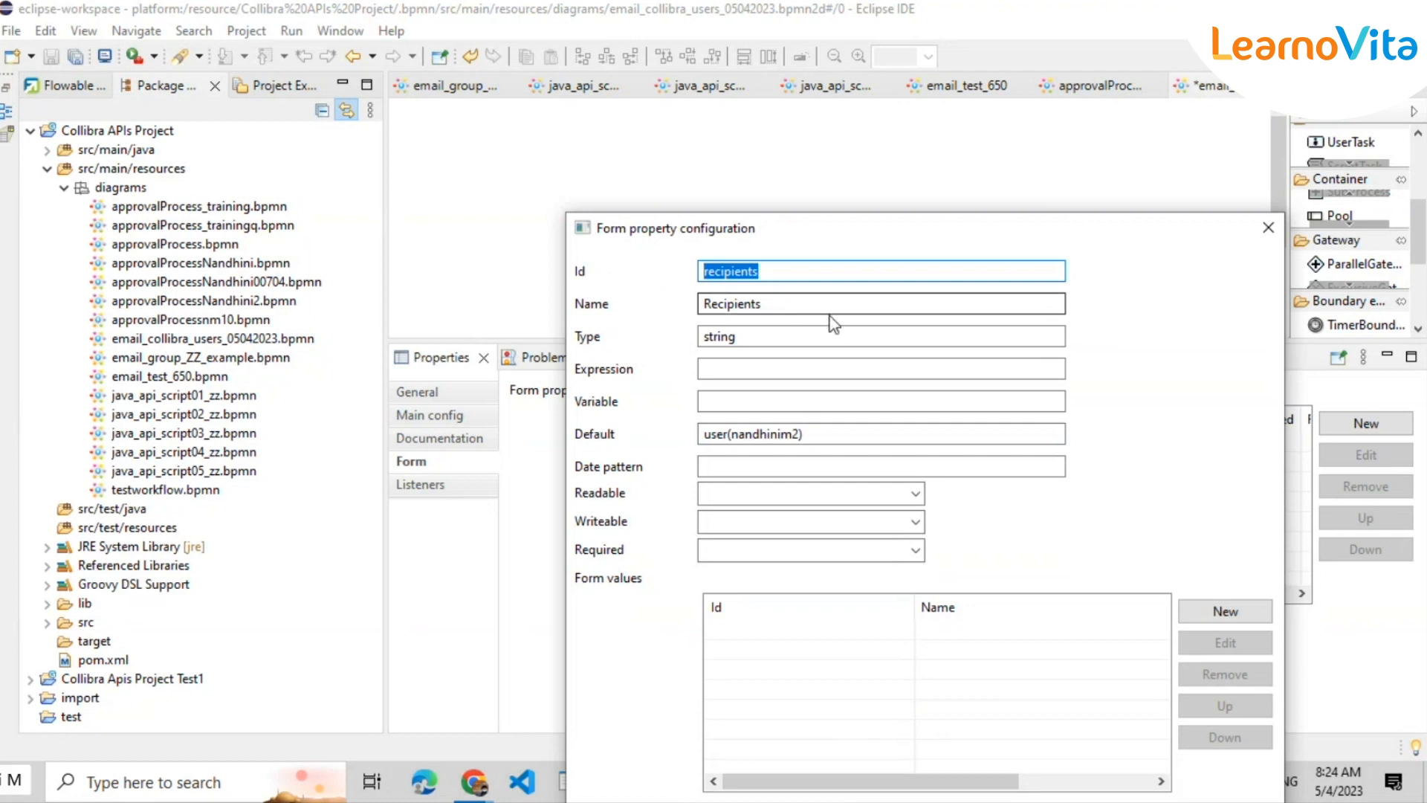
left_click(779, 273)
left_click_drag(779, 273, 647, 289)
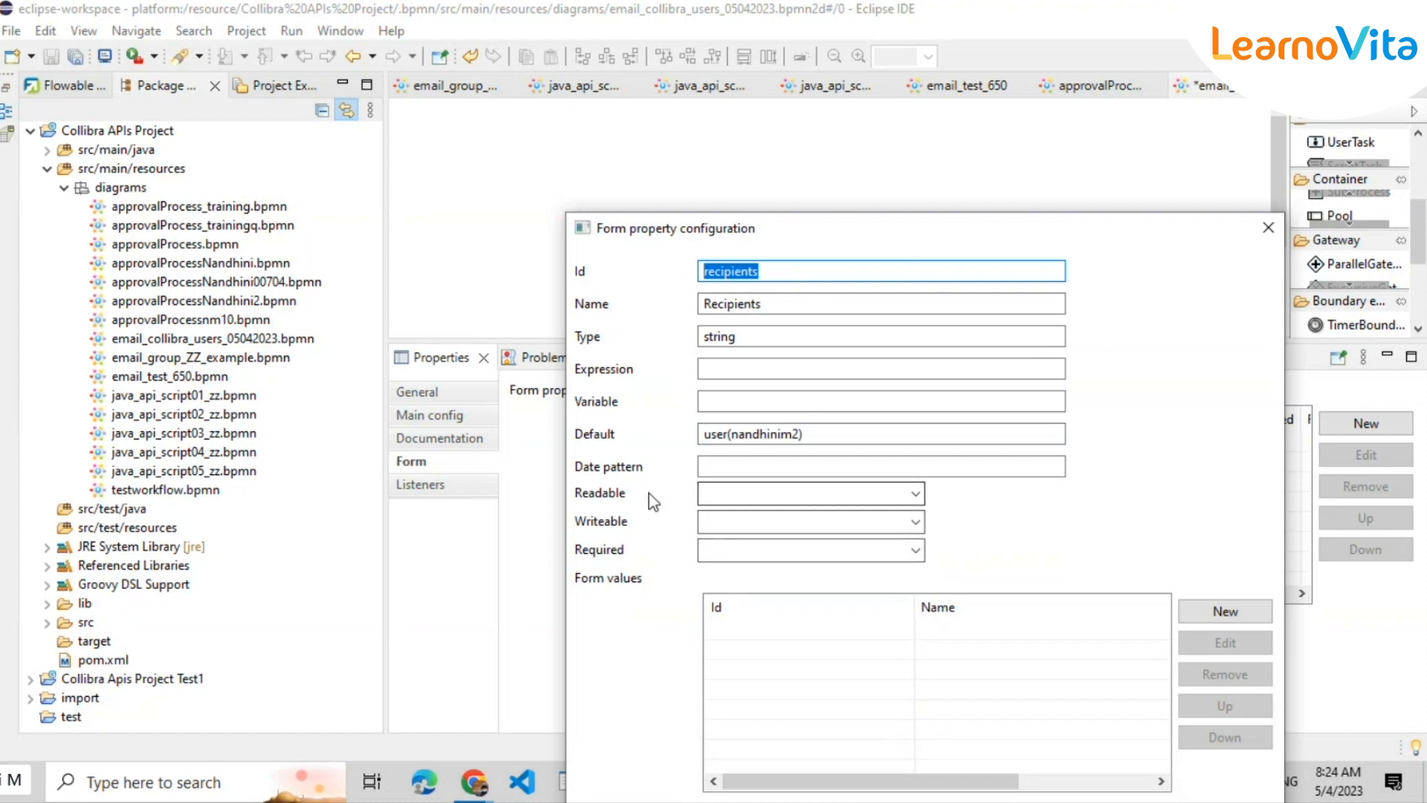
left_click(799, 493)
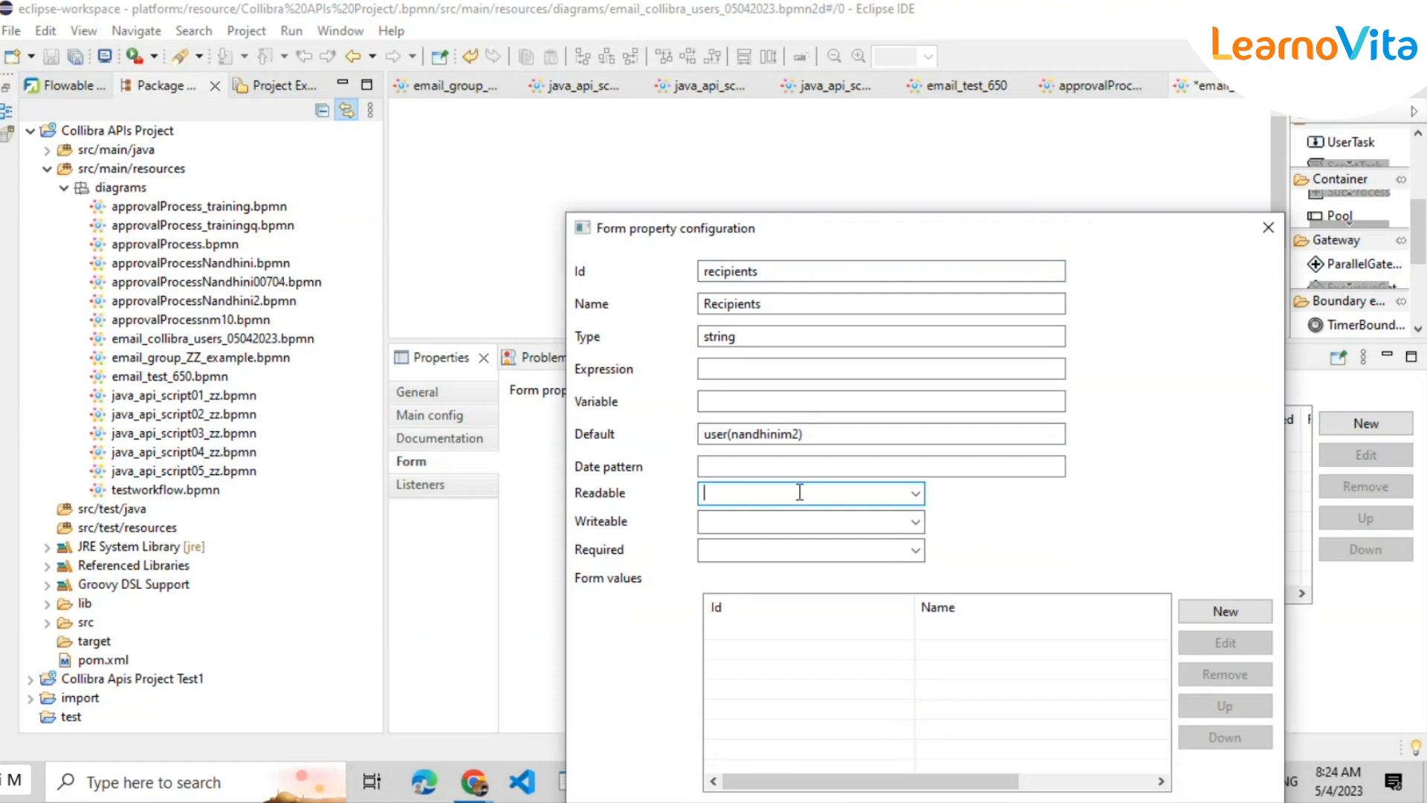
- Switch to Collibra in Chrome, search the Create dialog for "650", examine the email test 650 start form, and return to Eclipse
left_click(473, 781)
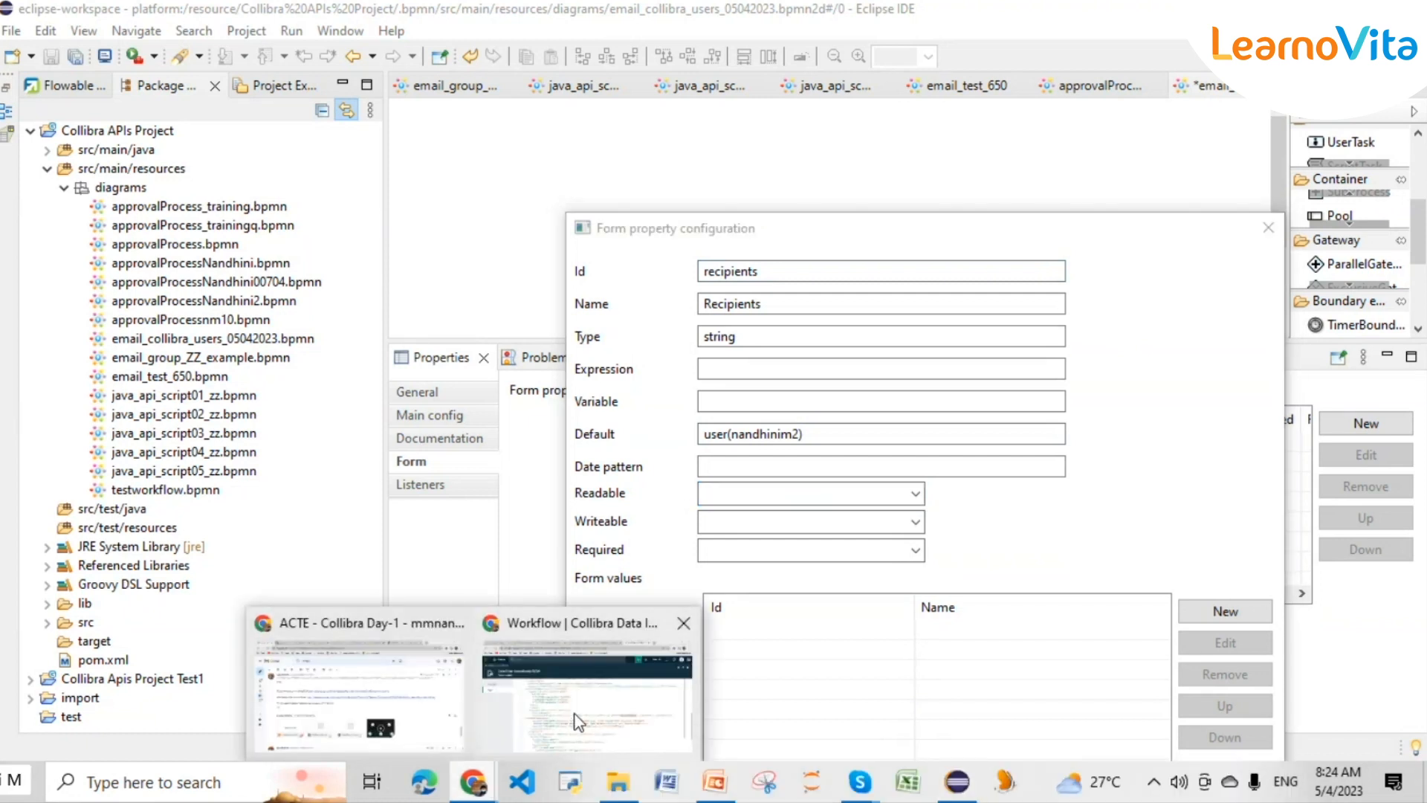
left_click(578, 721)
left_click(579, 721)
left_click(1061, 129)
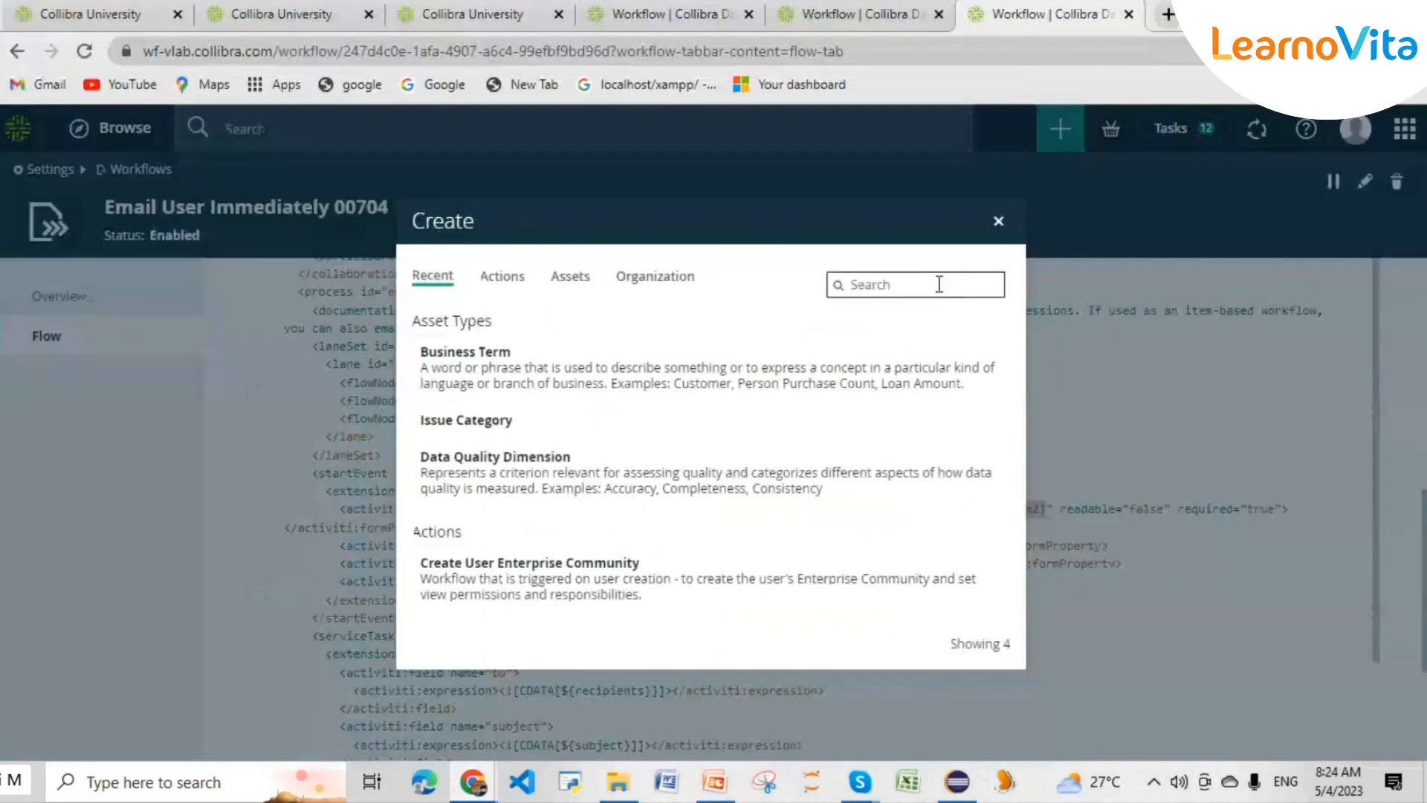
type("650")
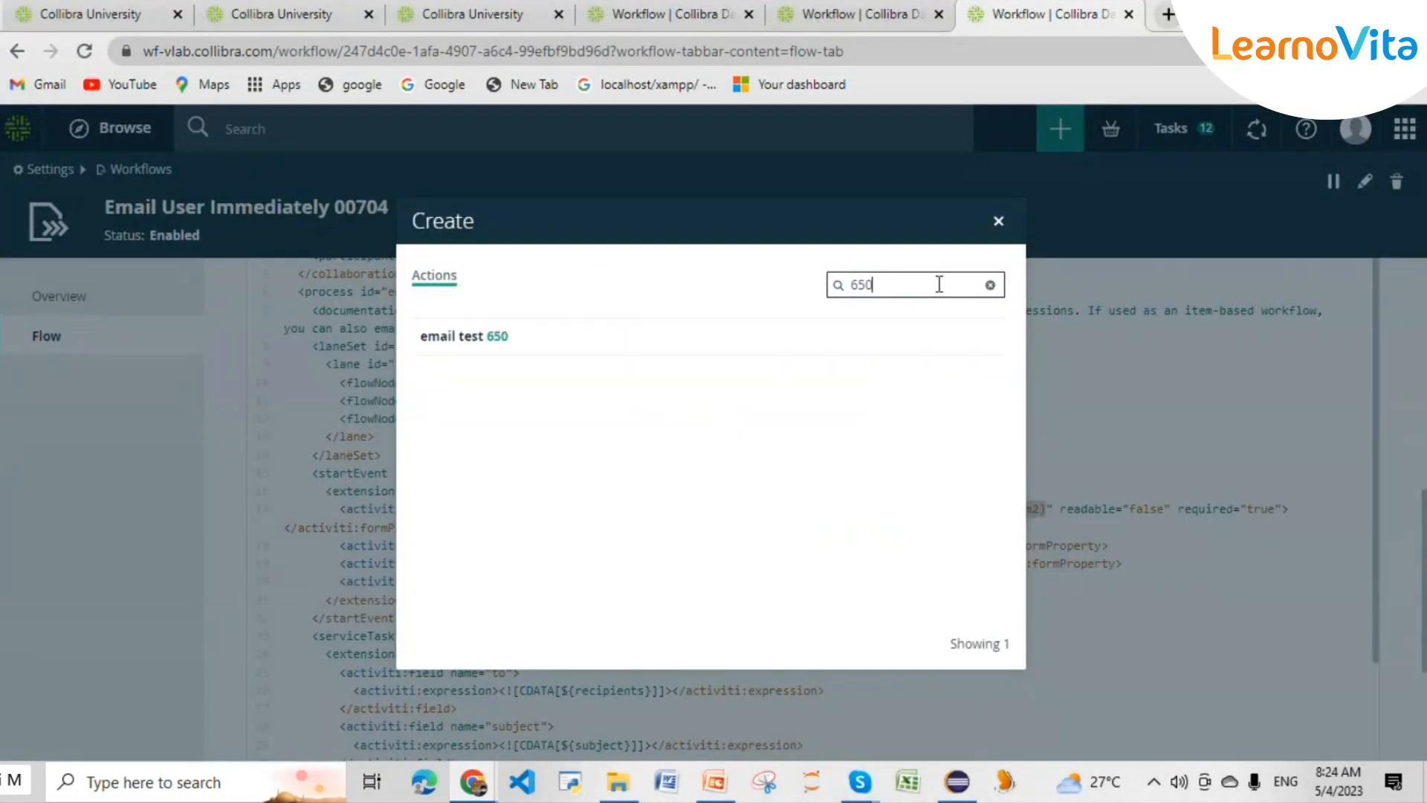
left_click(476, 338)
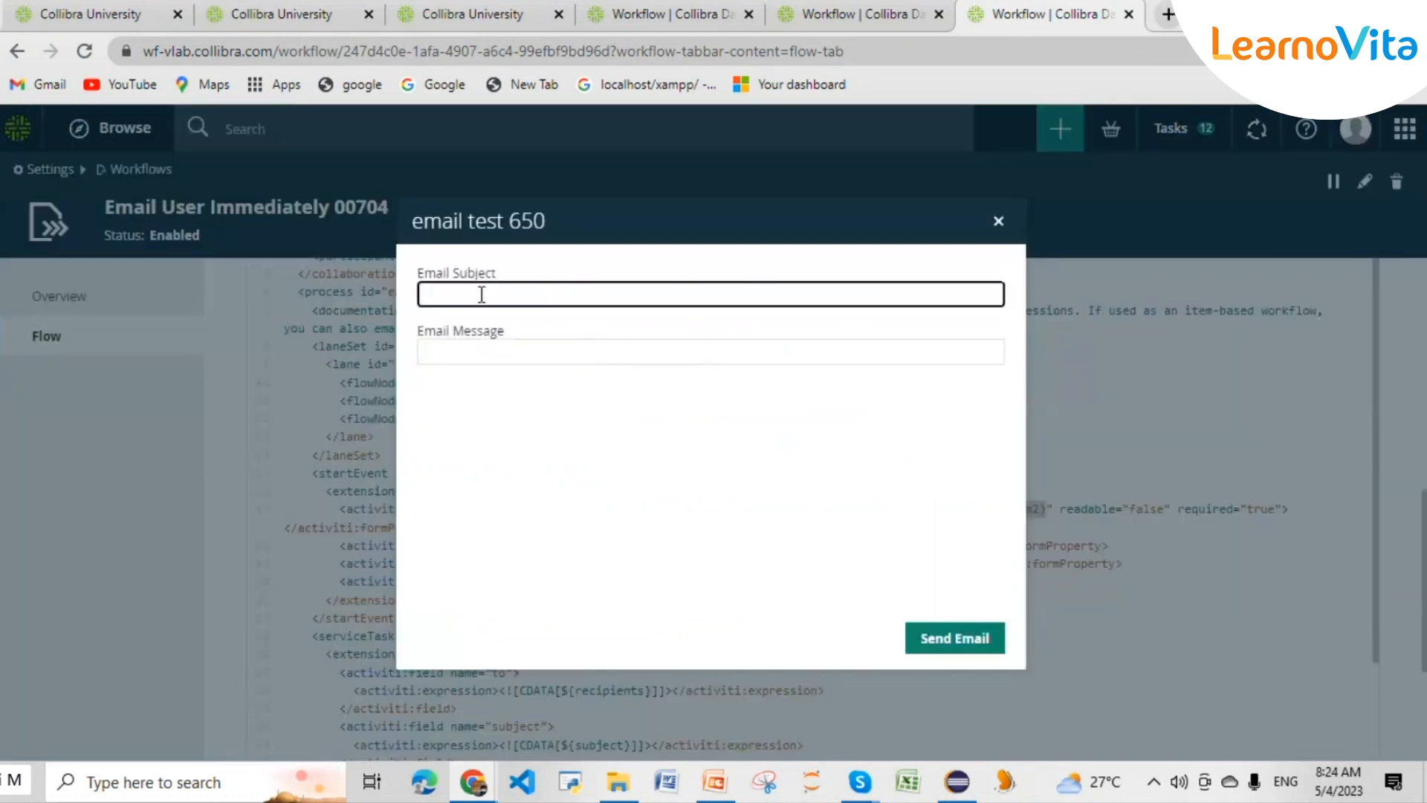
left_click(965, 792)
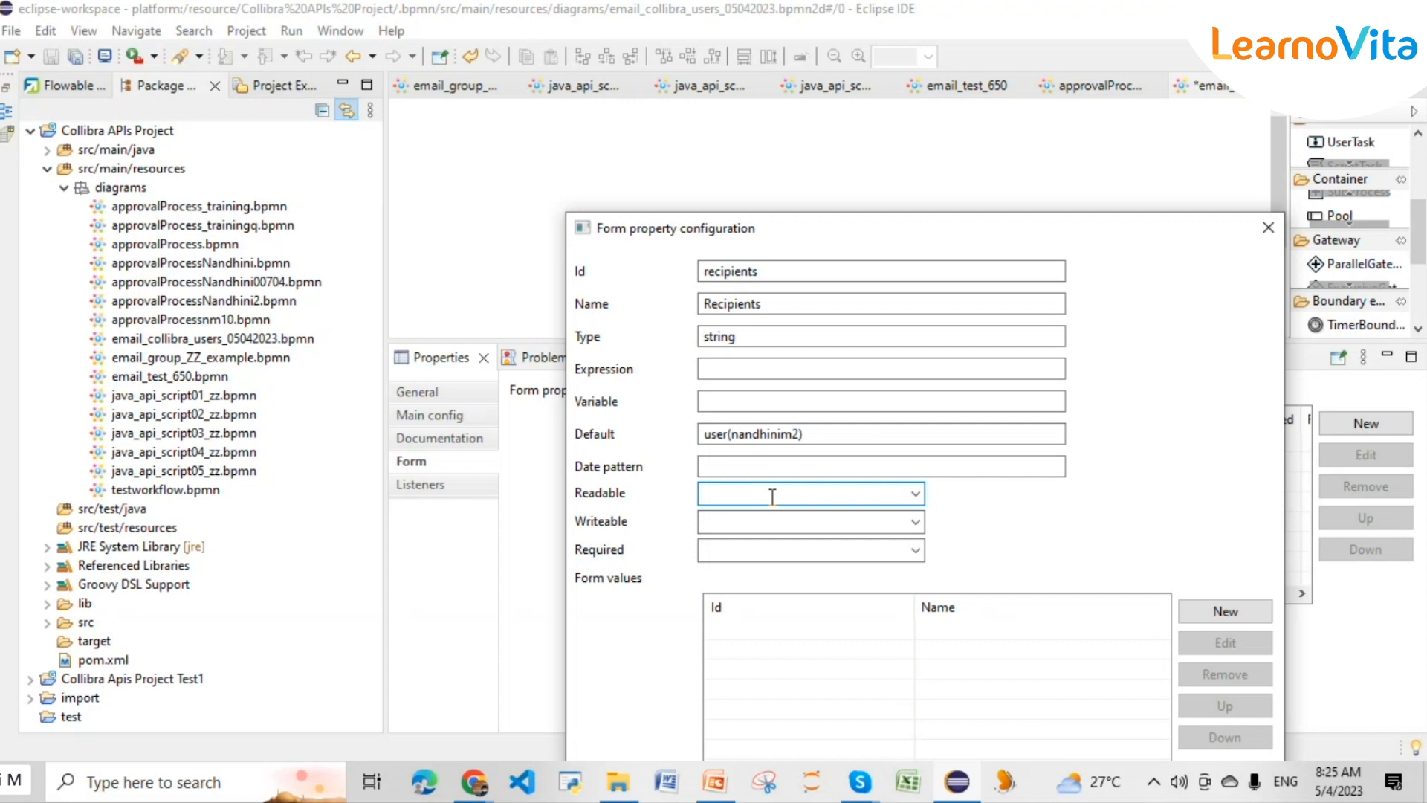
- Set both the Readable and Writeable options of the recipients form property to False
type("false")
left_click(915, 494)
left_click(721, 546)
left_click(915, 521)
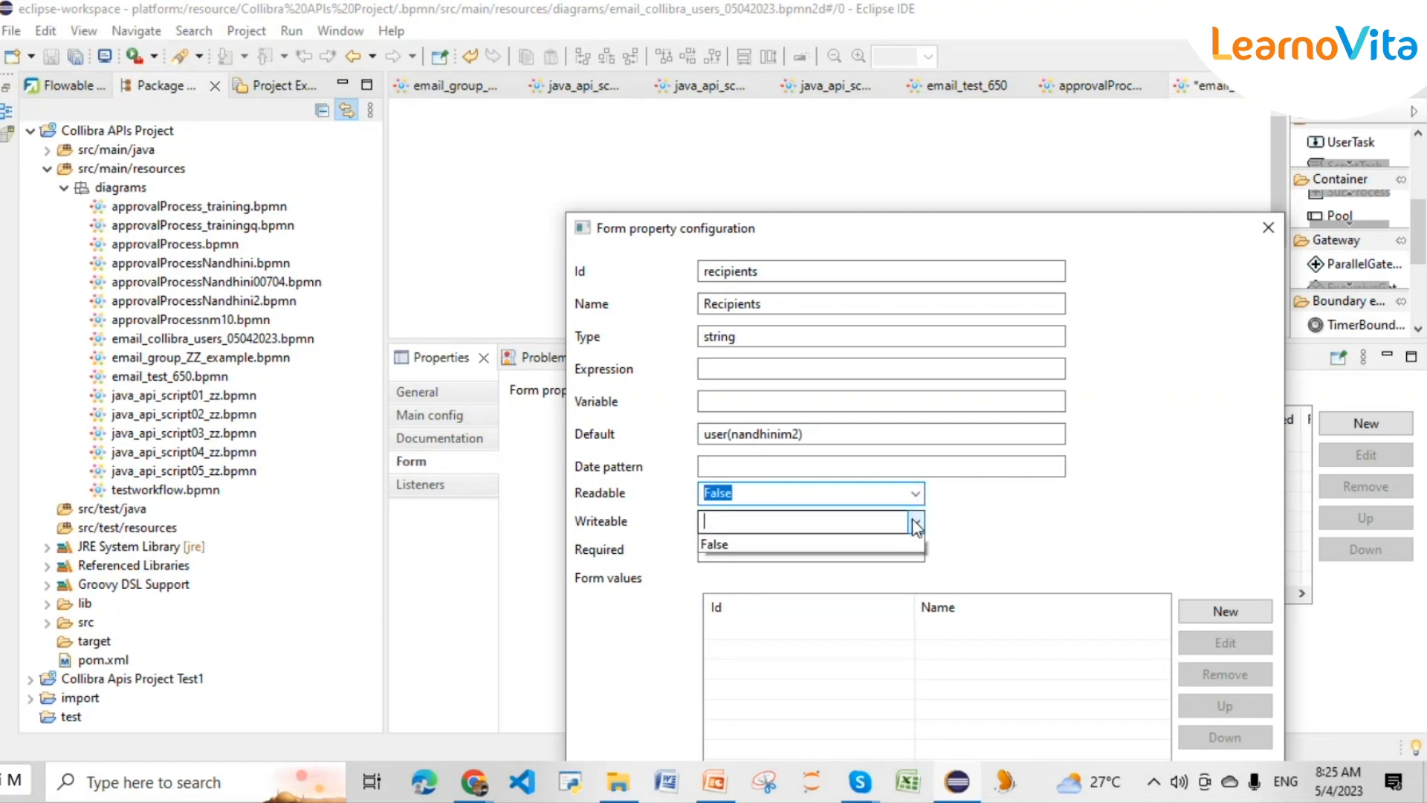
left_click(817, 576)
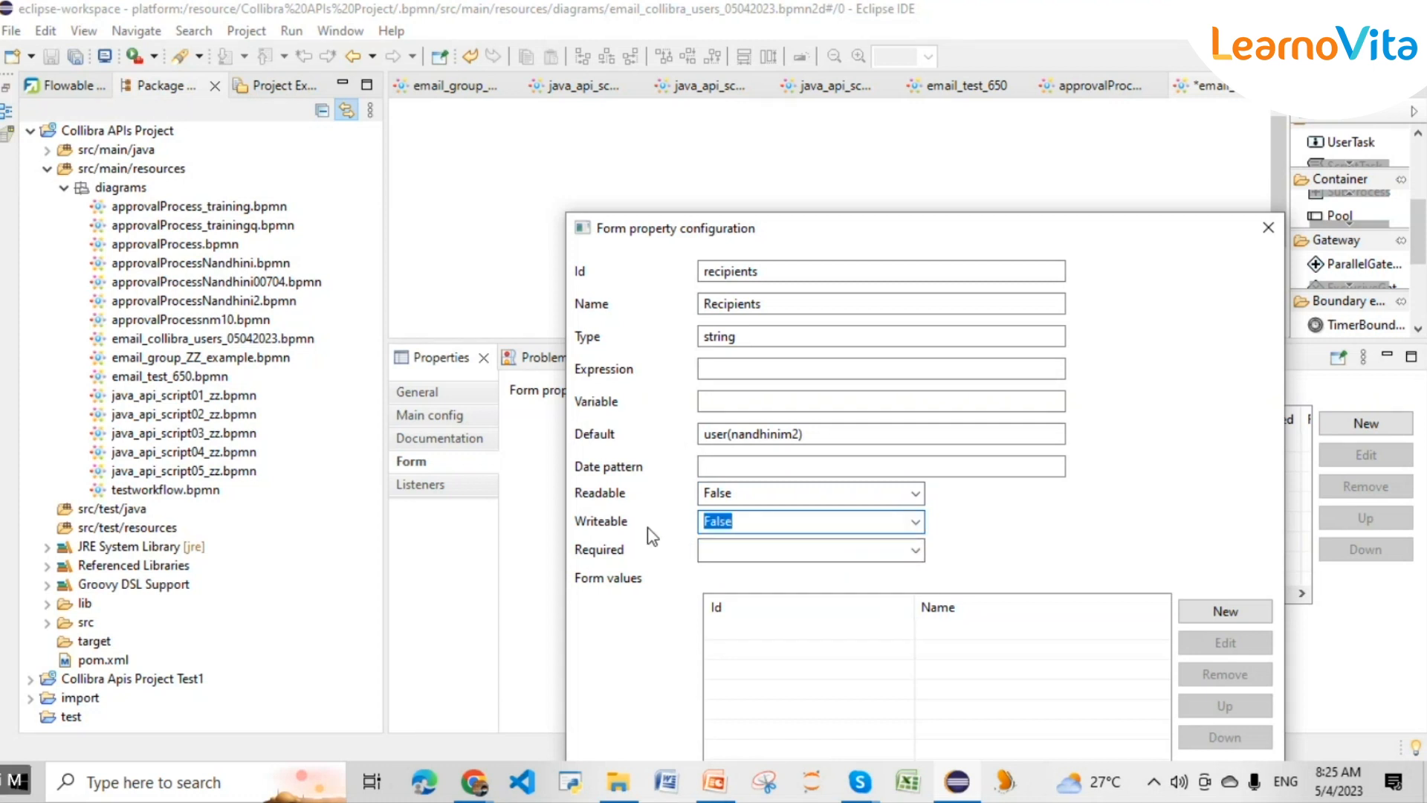
- Change the Readable option of the recipients form property to True
left_click(916, 494)
left_click(814, 533)
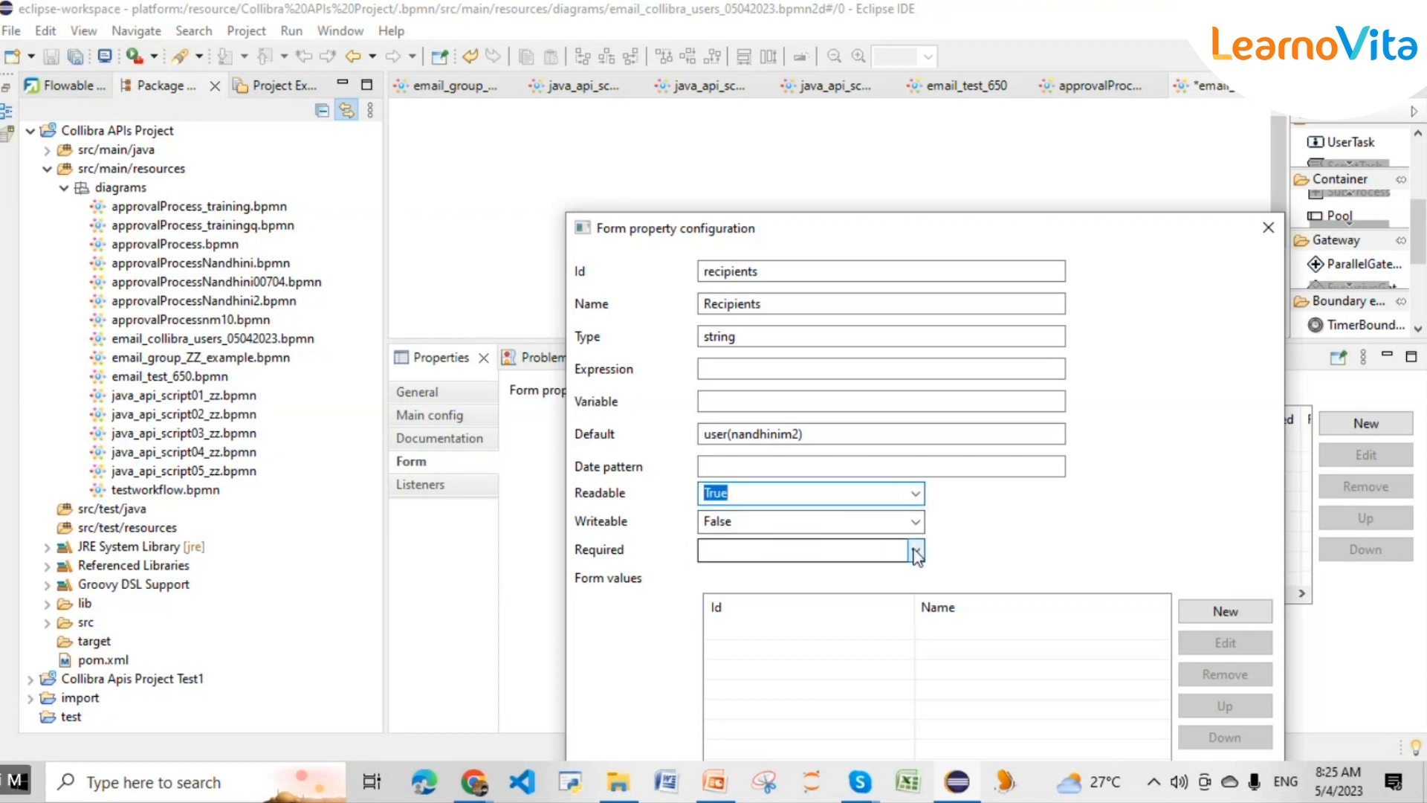
left_click(764, 492)
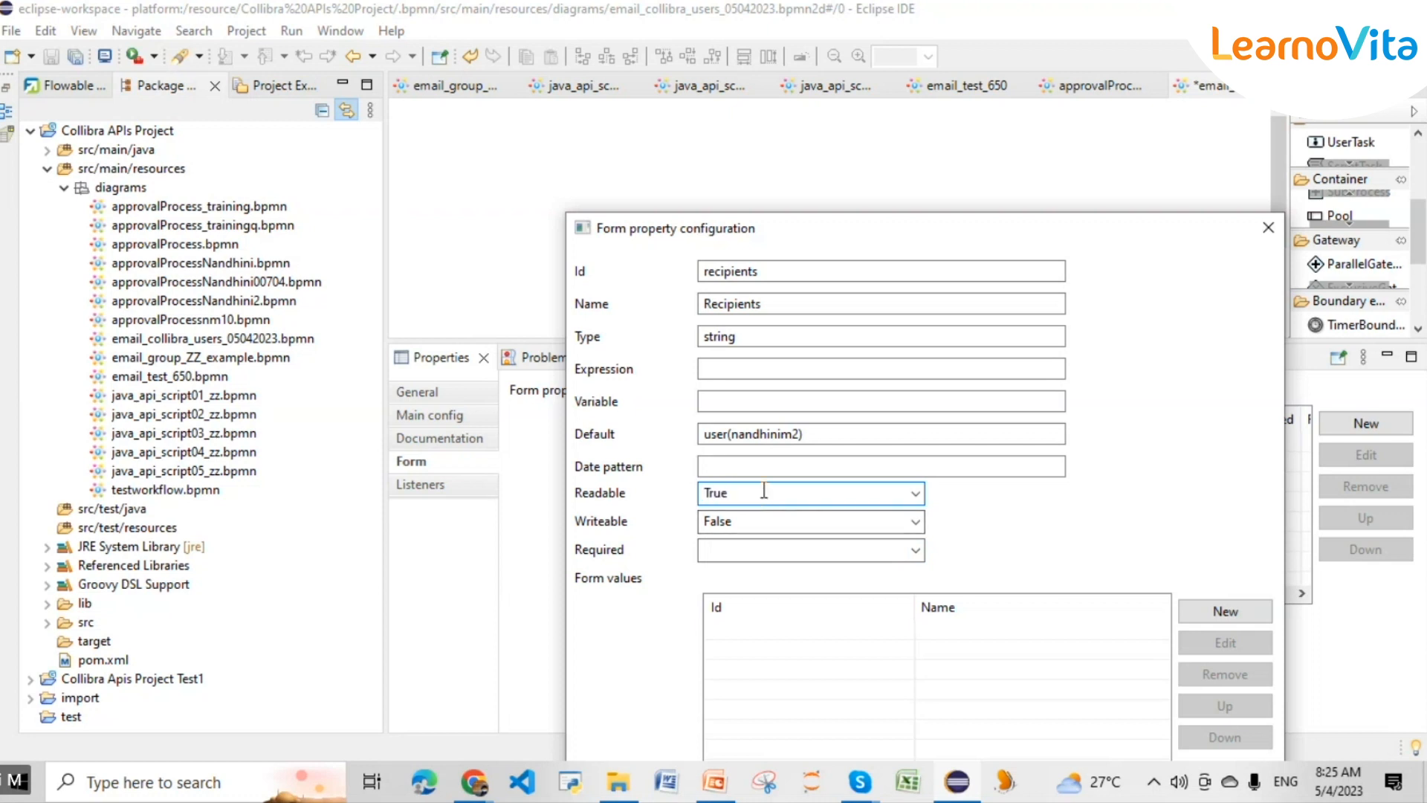
left_click(769, 524)
left_click(769, 524)
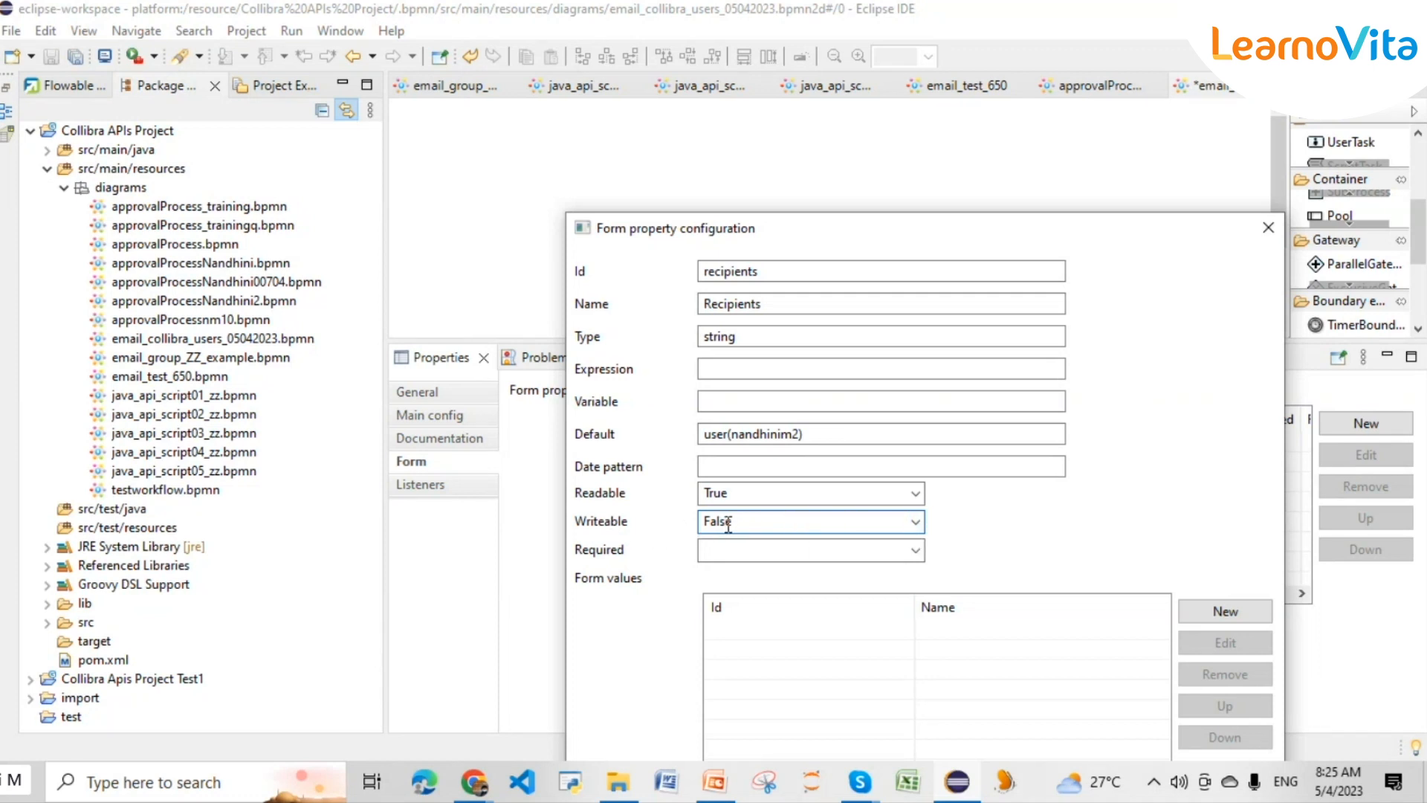
left_click_drag(735, 523, 701, 524)
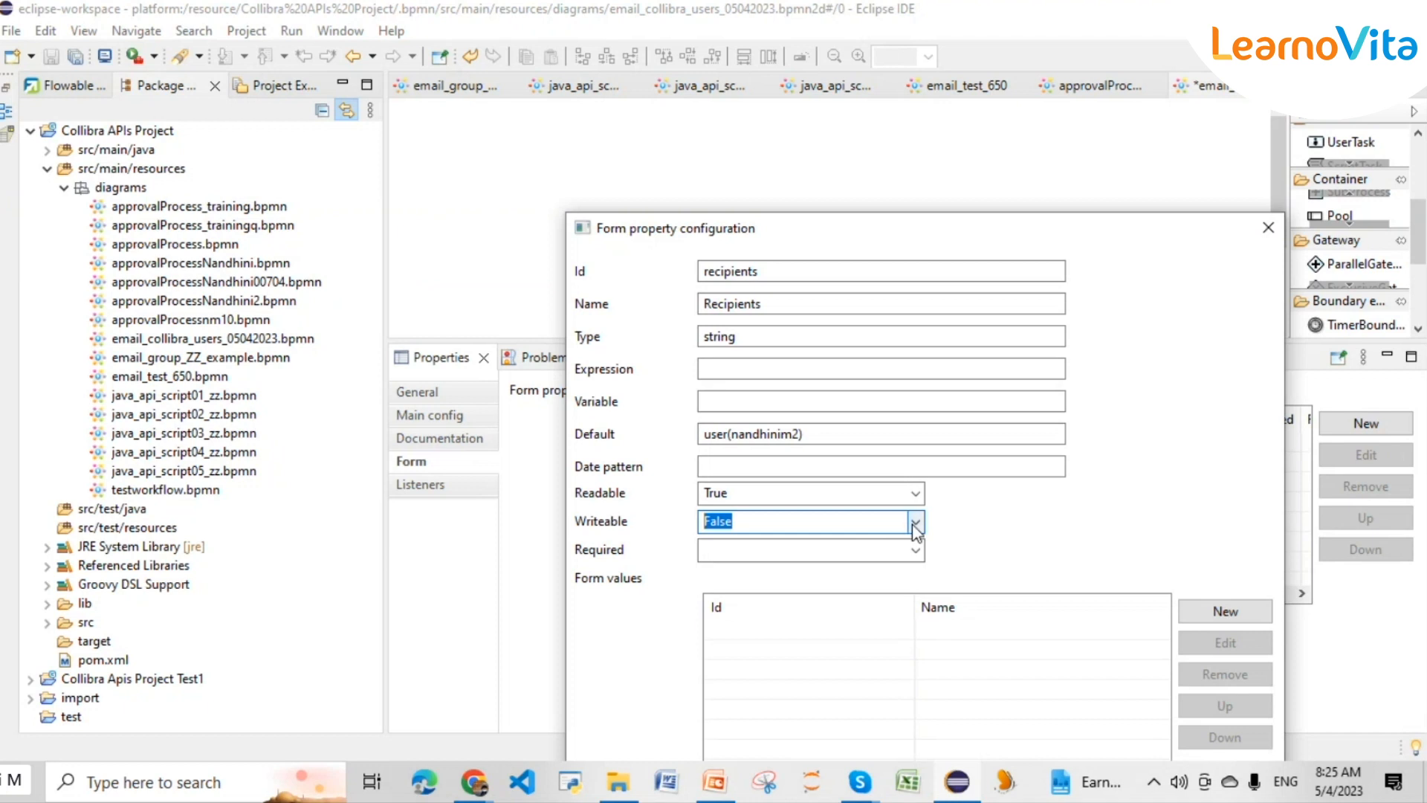
- Set the recipients property's Required option to True and save the form property
left_click(795, 553)
left_click(915, 550)
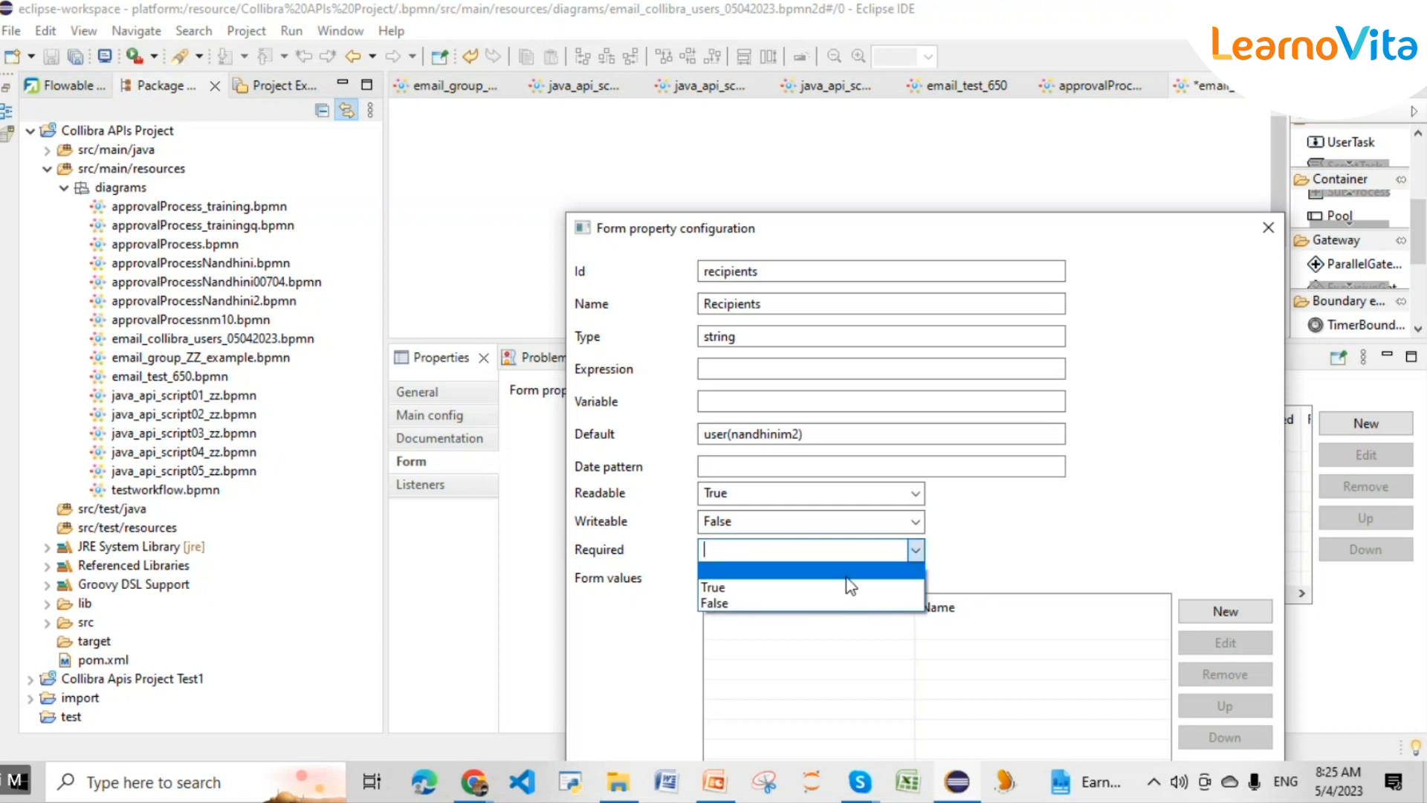
left_click(851, 587)
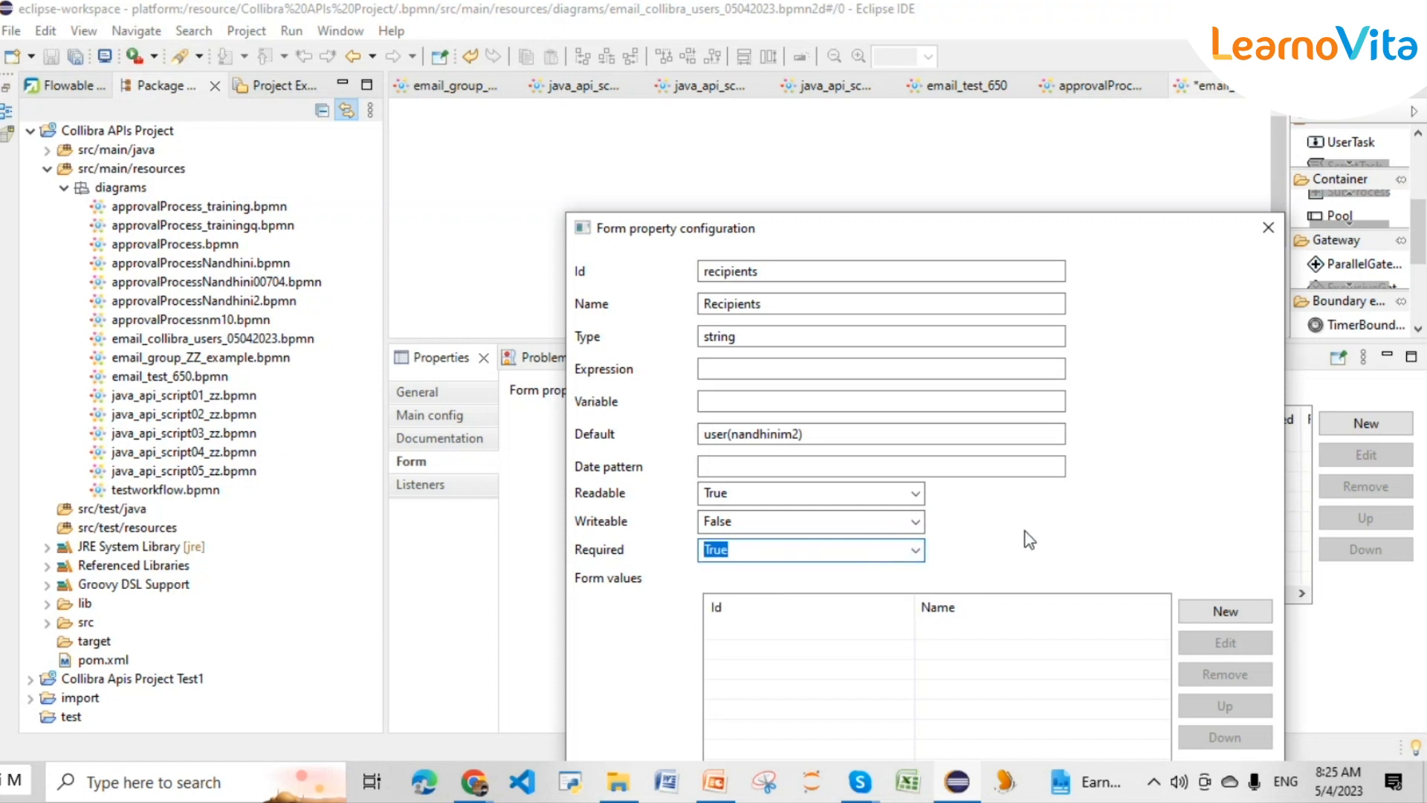
left_click_drag(1164, 240, 1056, 83)
left_click(538, 679)
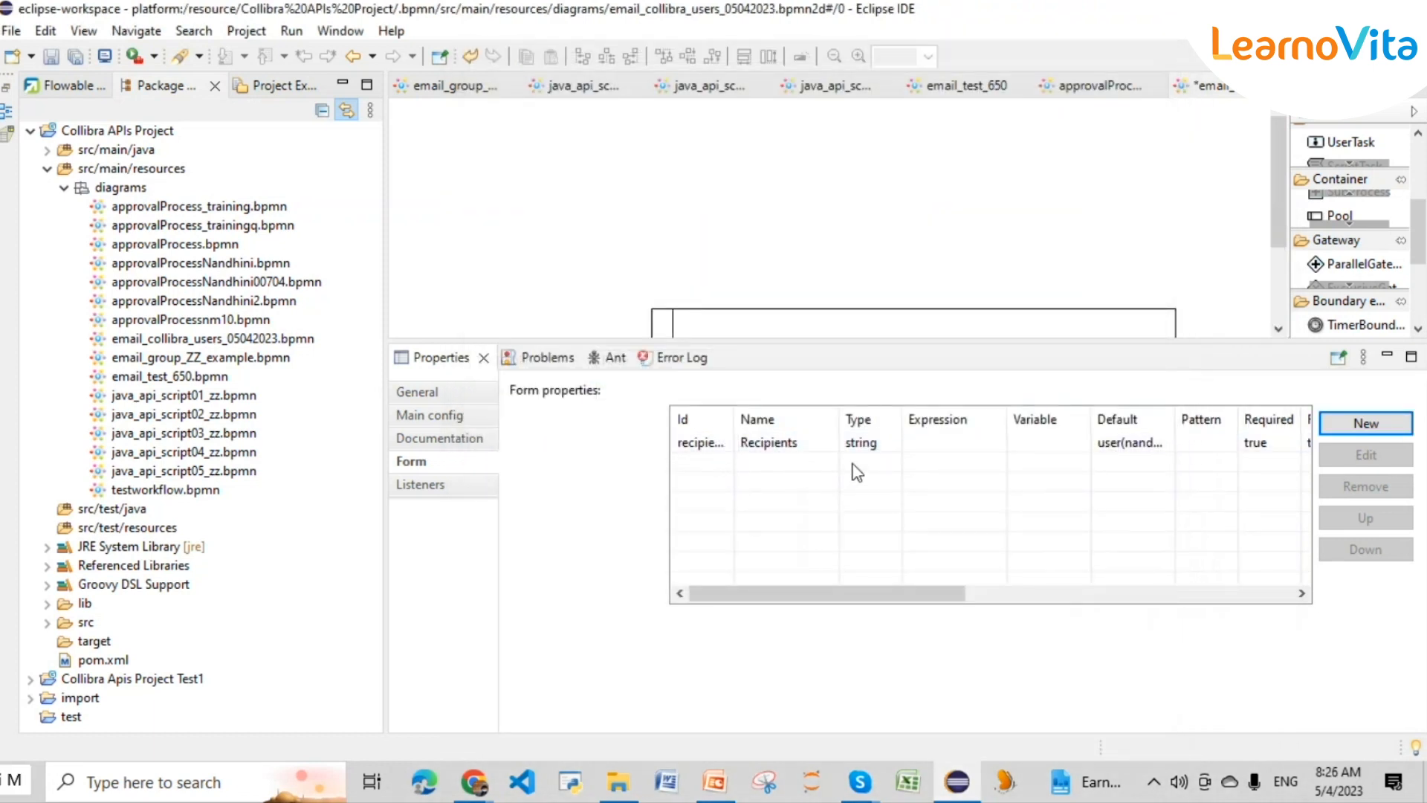
- Add another form property with the Id "subject", the name "Email Subject" and the type "string"
left_click(1366, 426)
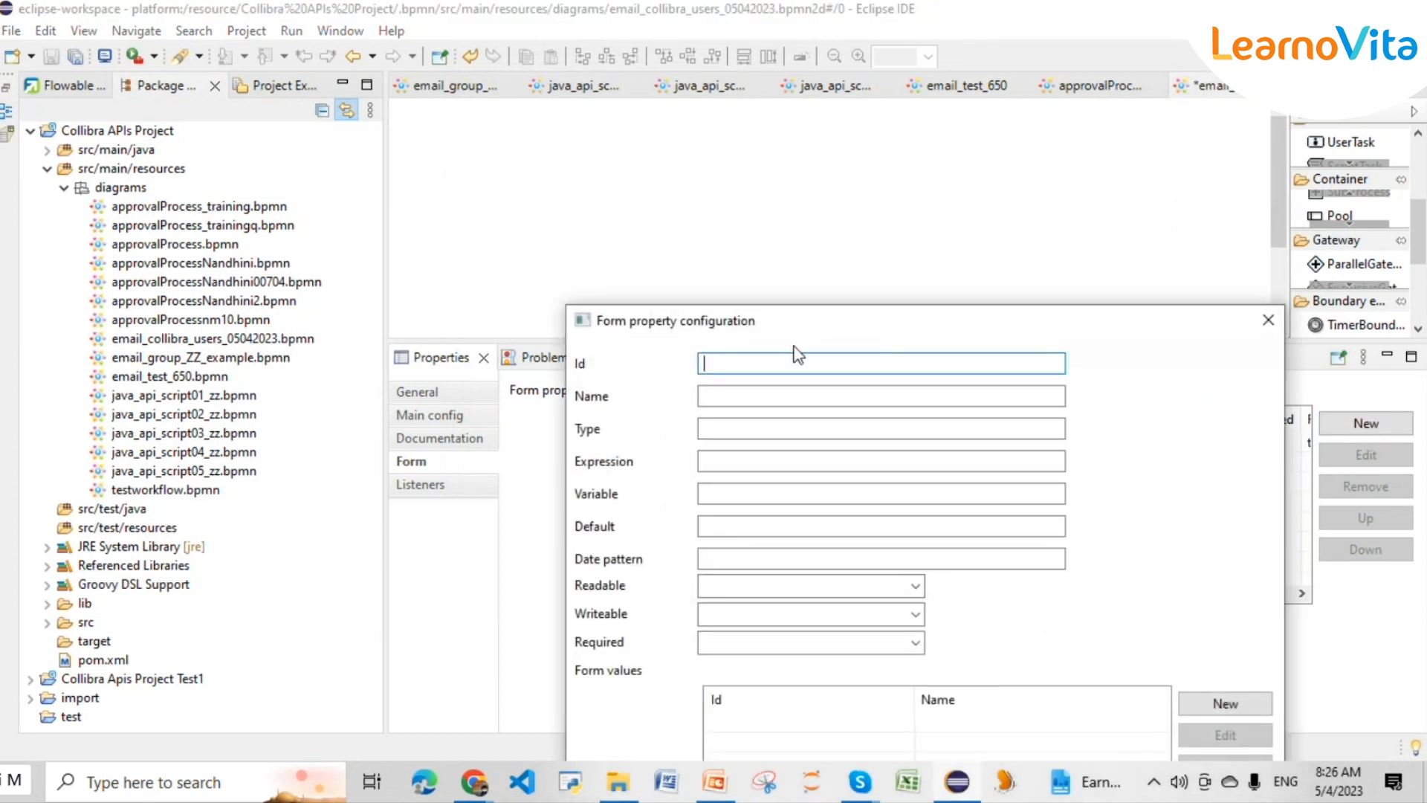
type("subject")
left_click(741, 394)
type("Email Subject")
left_click_drag(783, 405, 701, 402)
left_click(758, 426)
type("string")
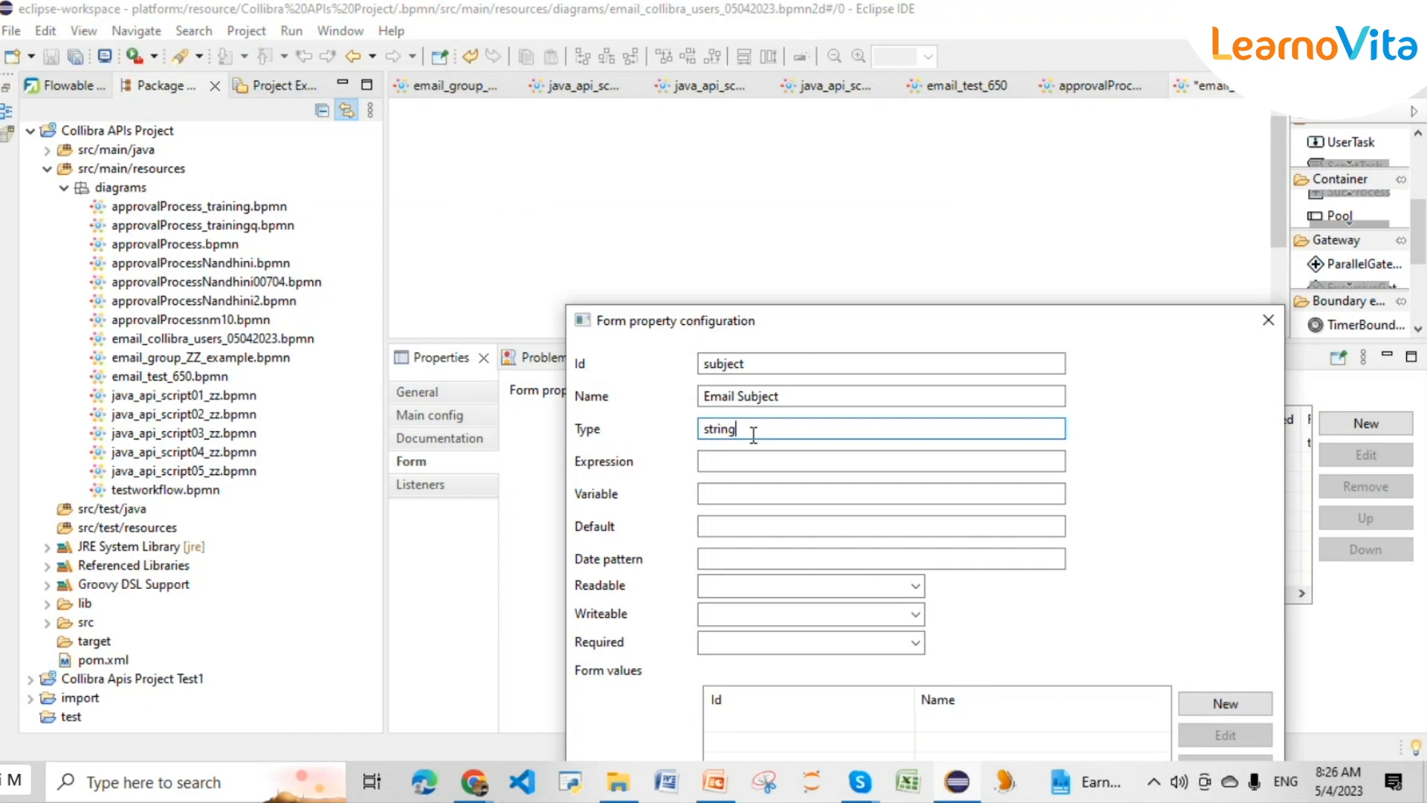
key("shift+Tab")
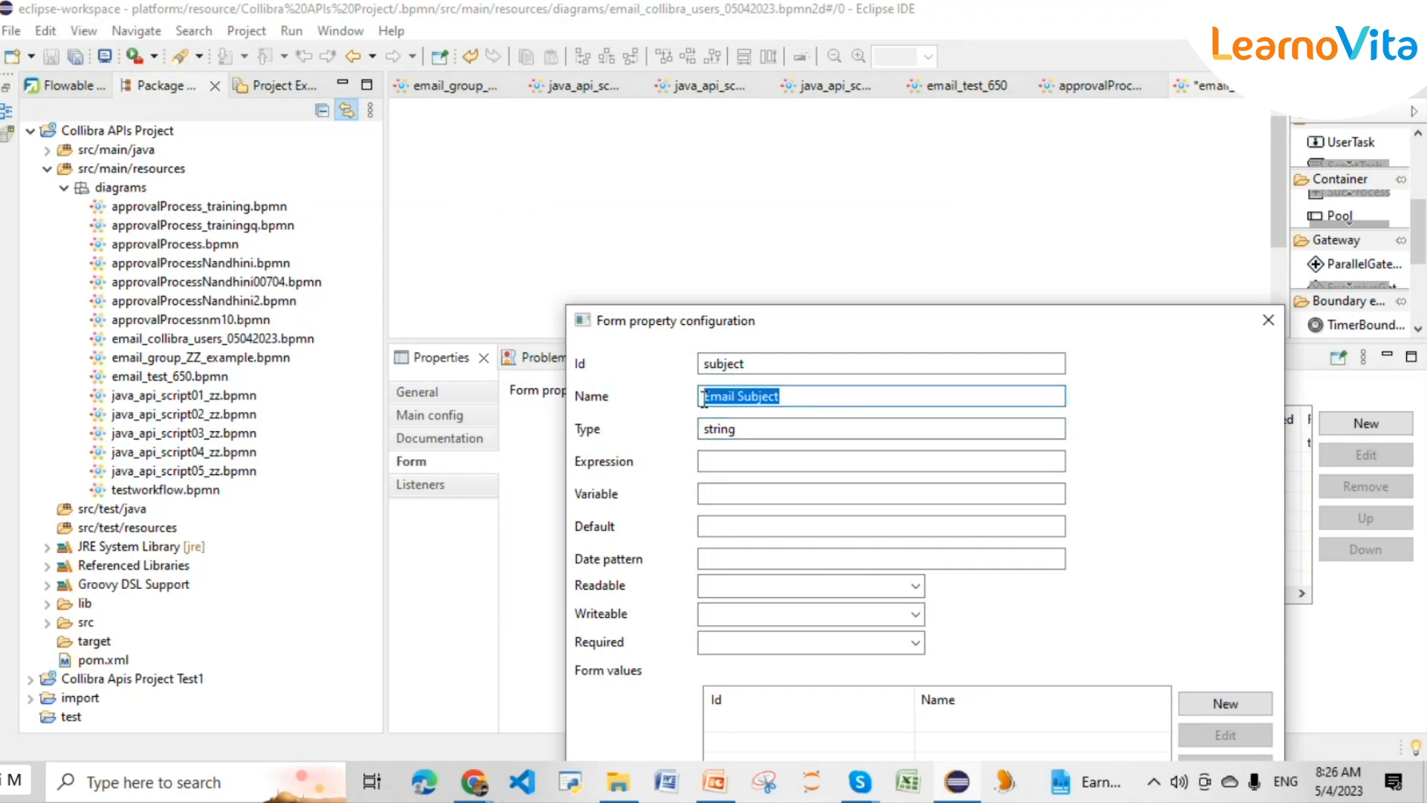
key("Tab")
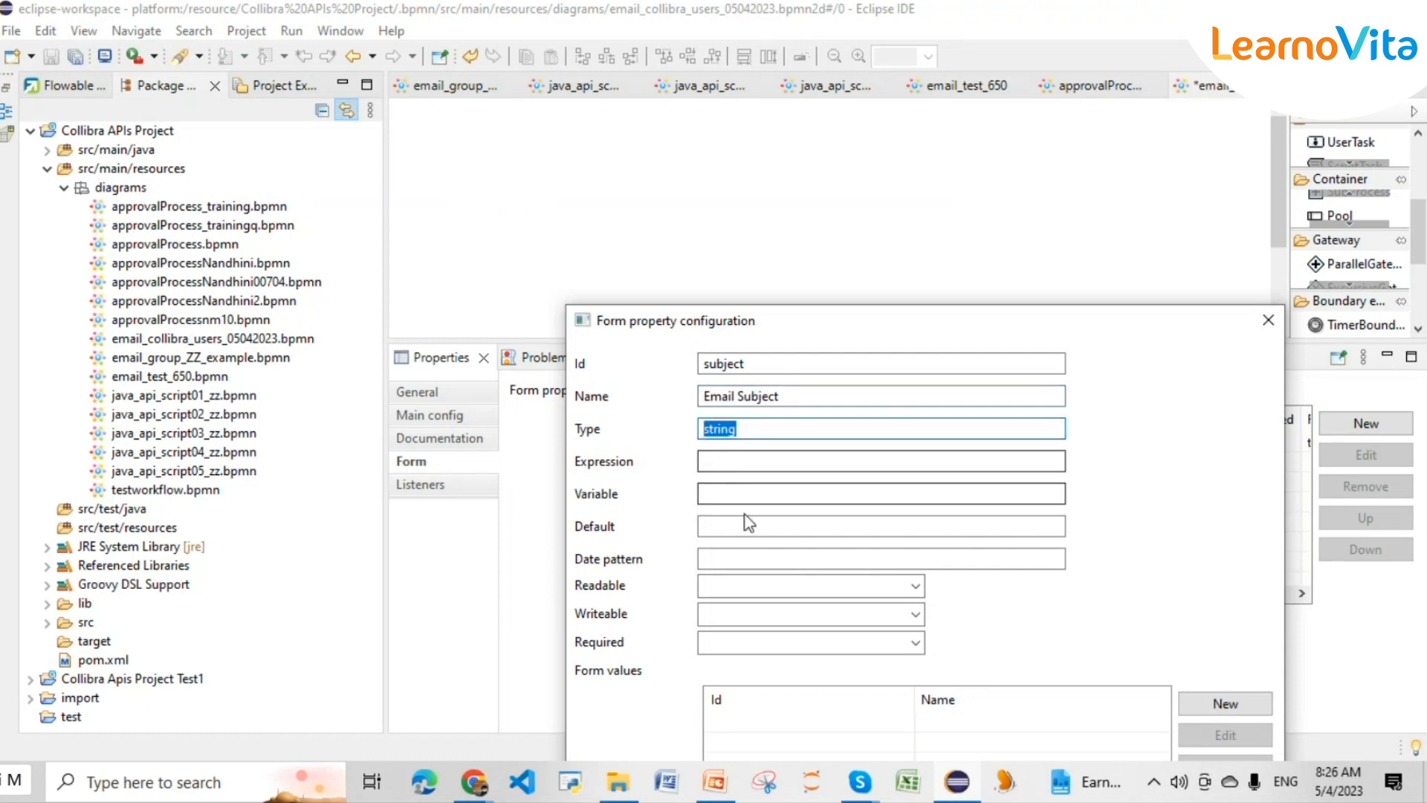
- Set the Readable and Writeable options of the subject form property to True
left_click(725, 591)
left_click(915, 586)
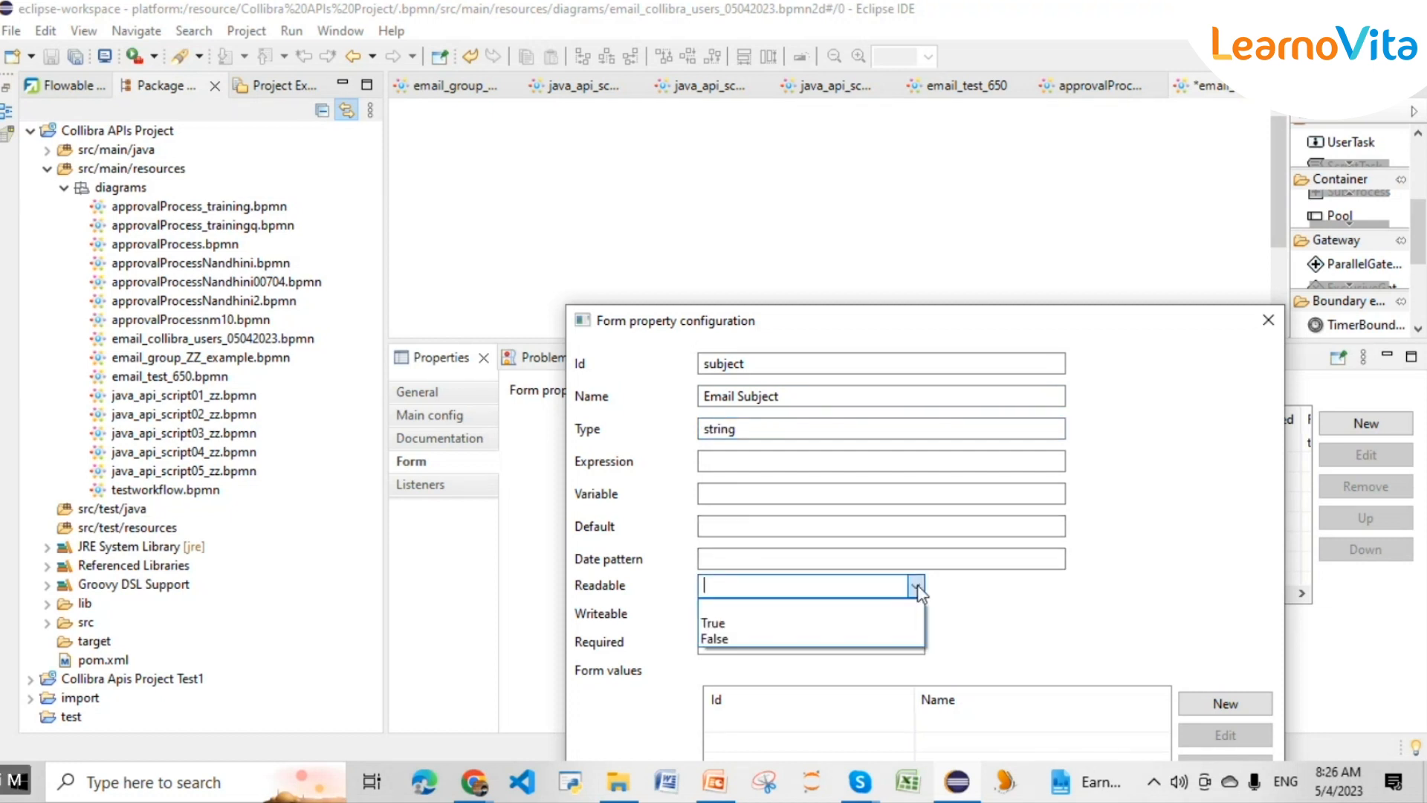
left_click(794, 624)
left_click(889, 615)
left_click(899, 615)
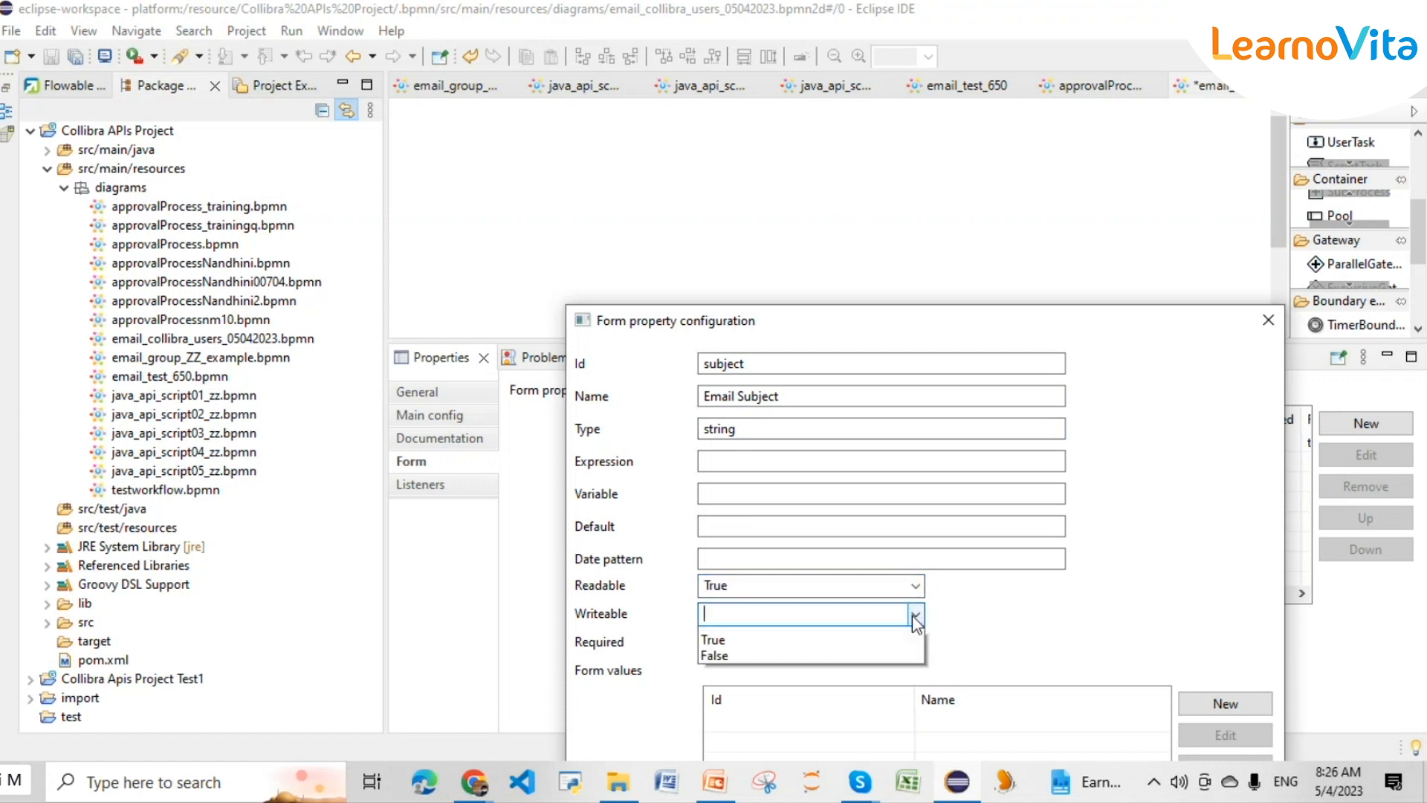
left_click(725, 636)
- Set the subject property's Required option to True and save the form property
left_click(892, 643)
left_click(915, 642)
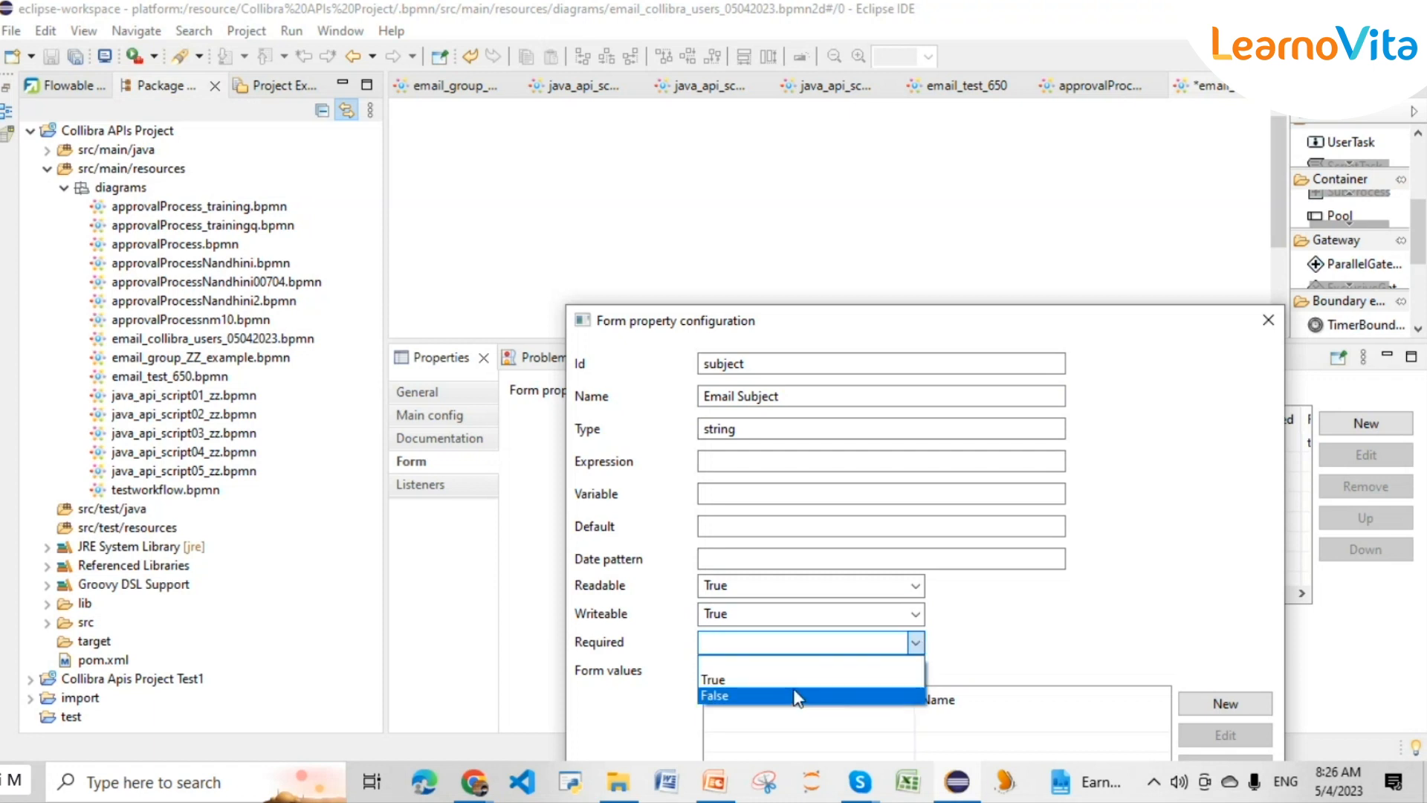
key("Up")
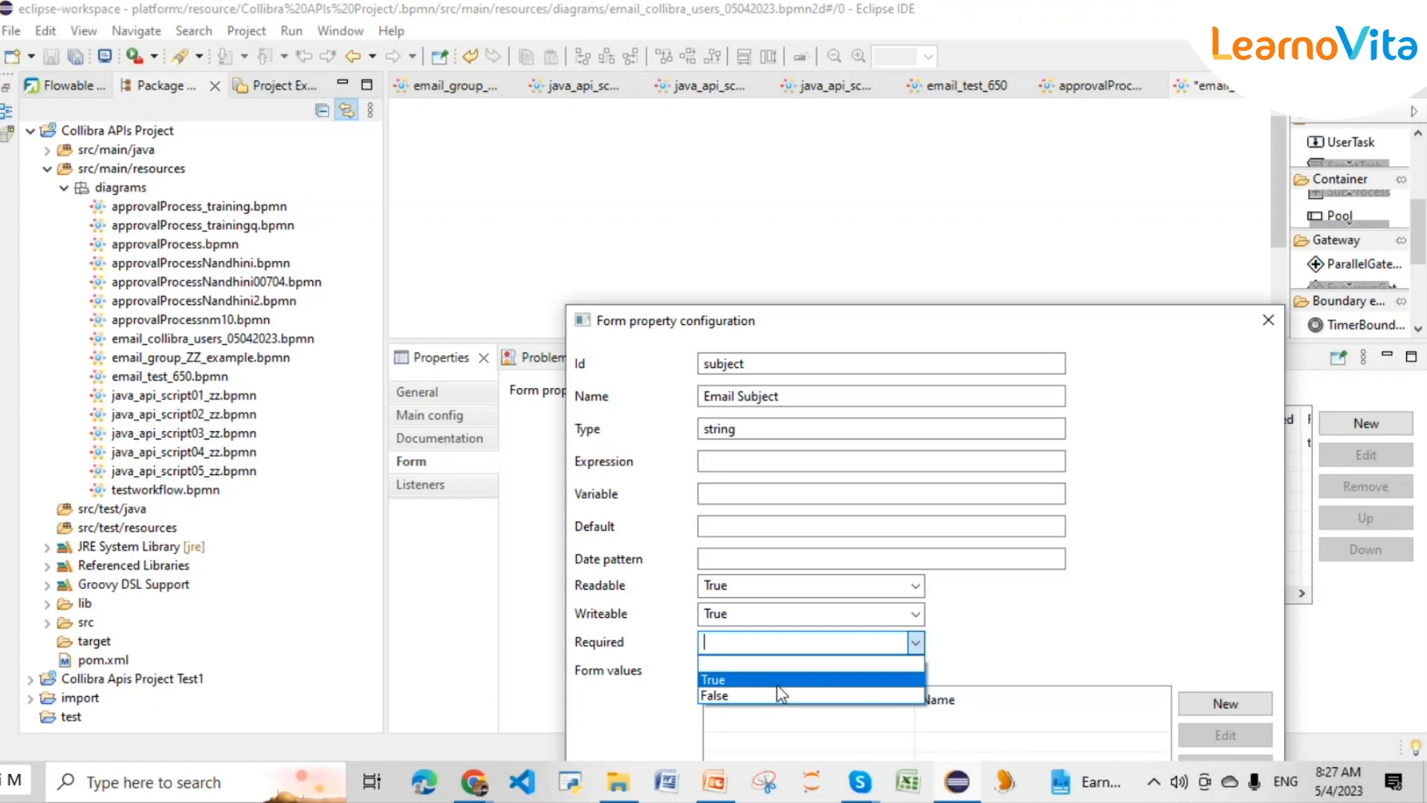
left_click(766, 679)
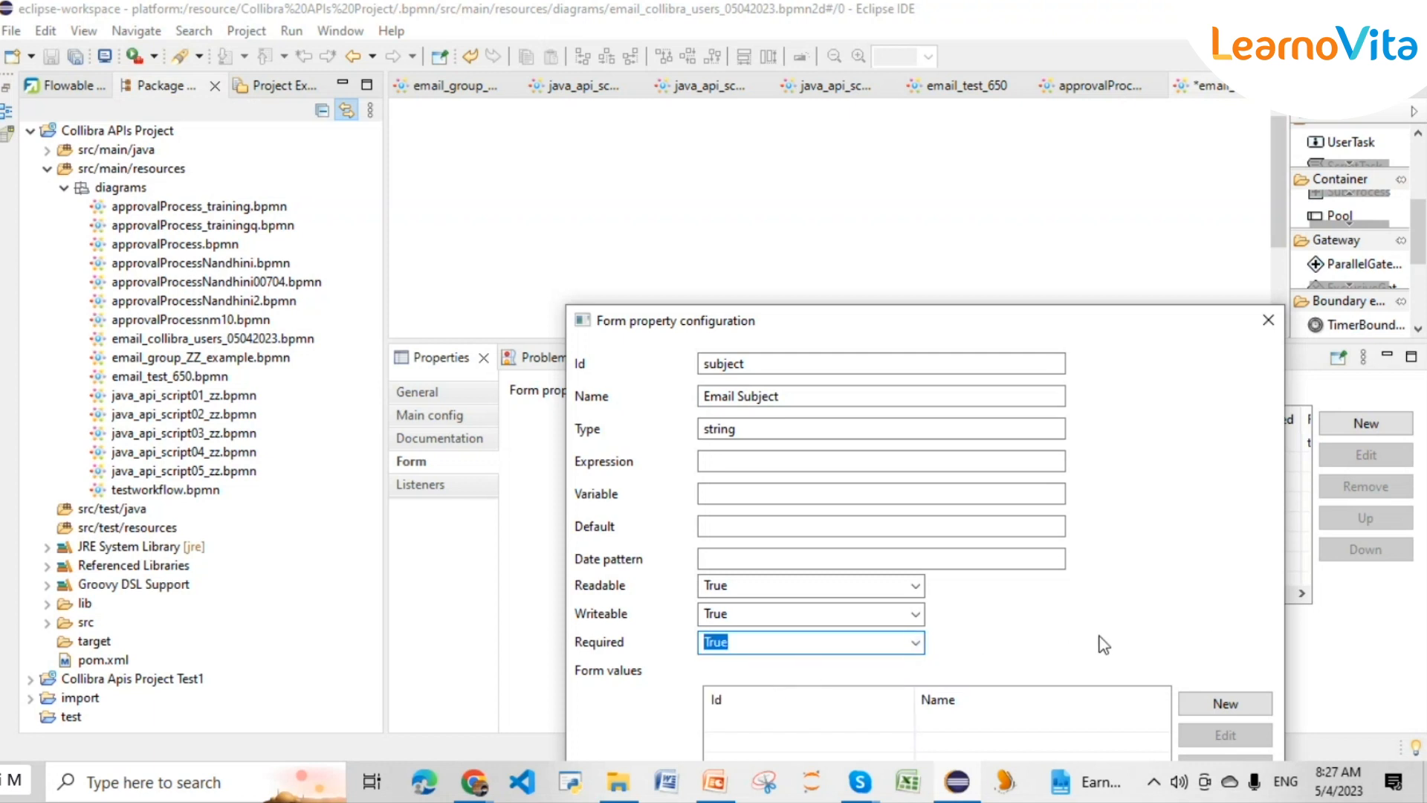
left_click_drag(1021, 320, 953, 110)
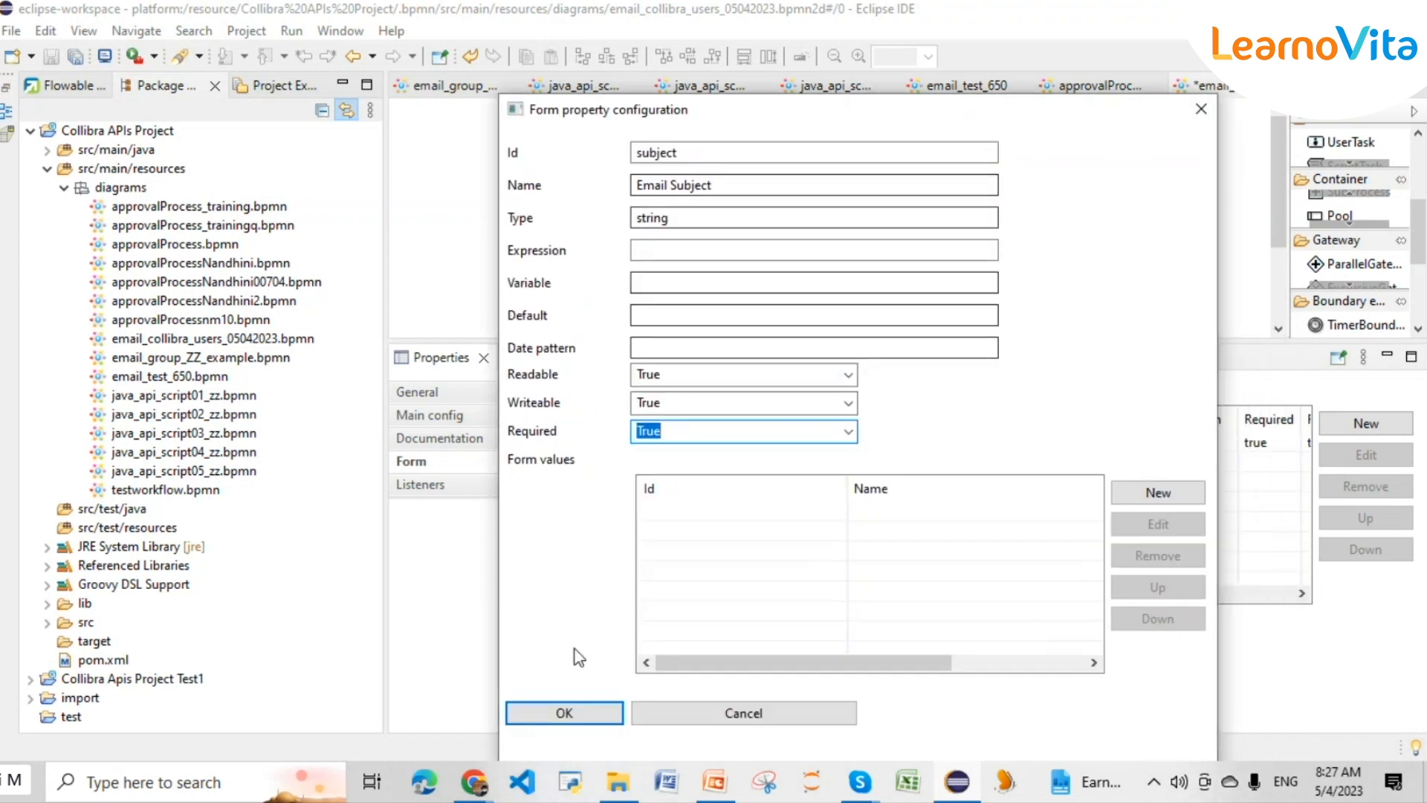
left_click(572, 713)
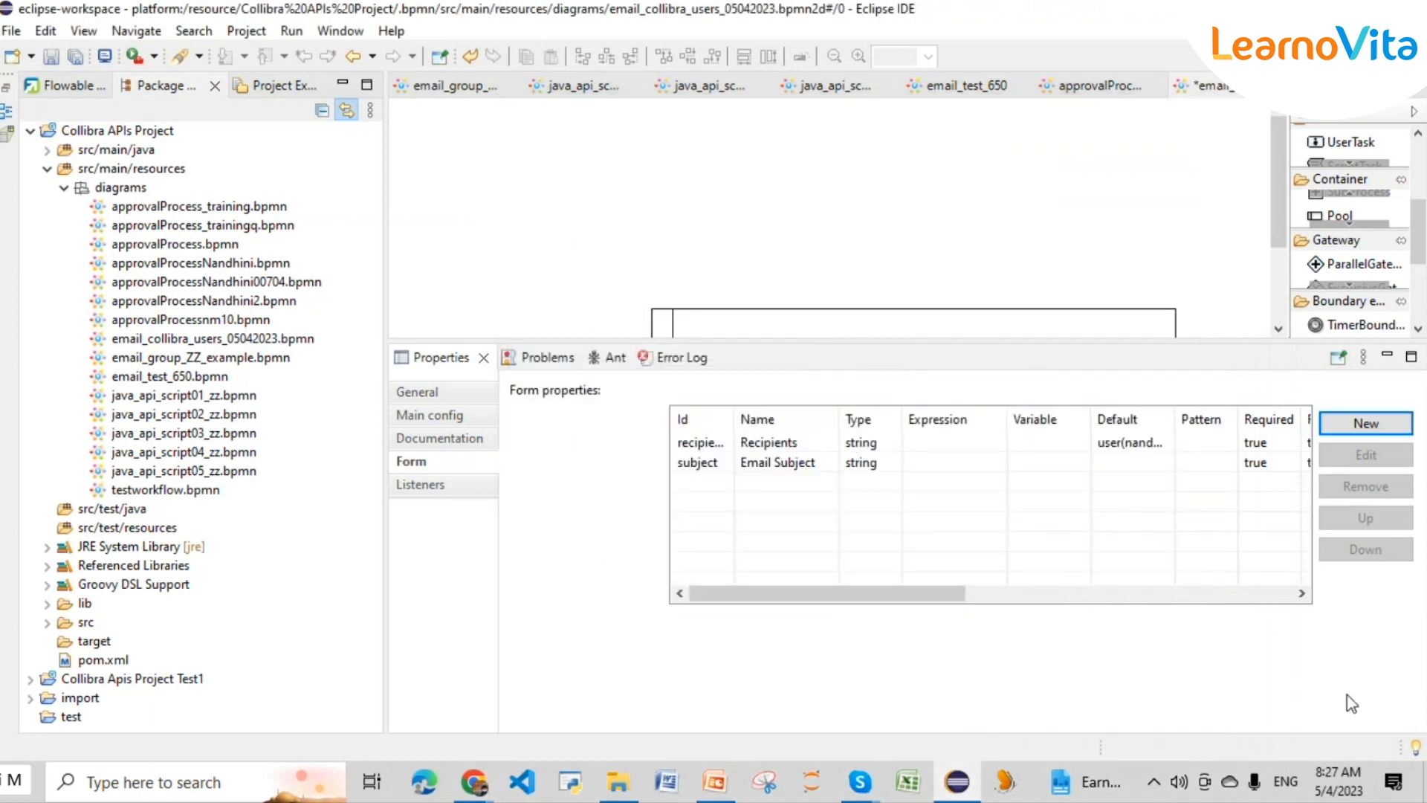
- Add another form property with the Id "message", the name "Email Message" and the type "string"
left_click(1365, 424)
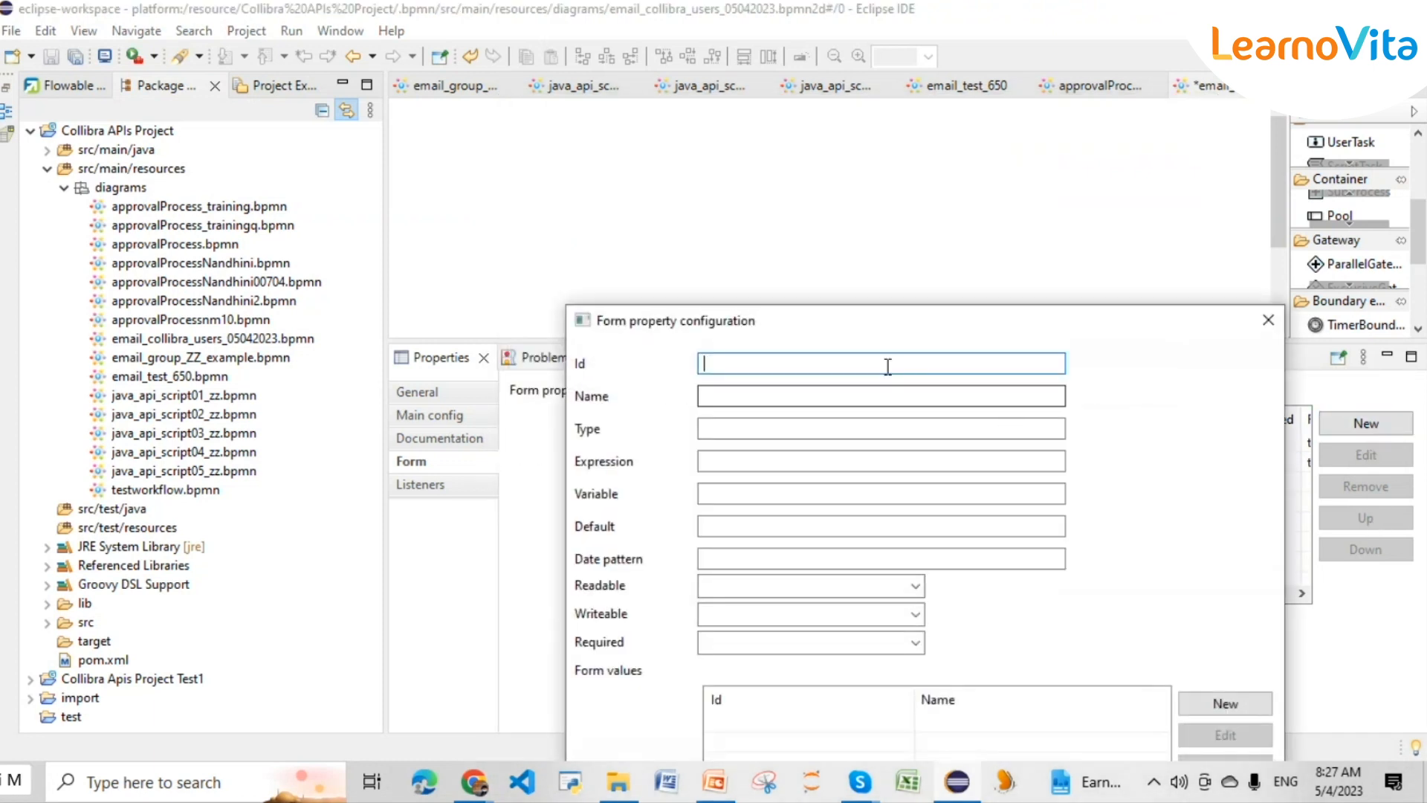
type("message")
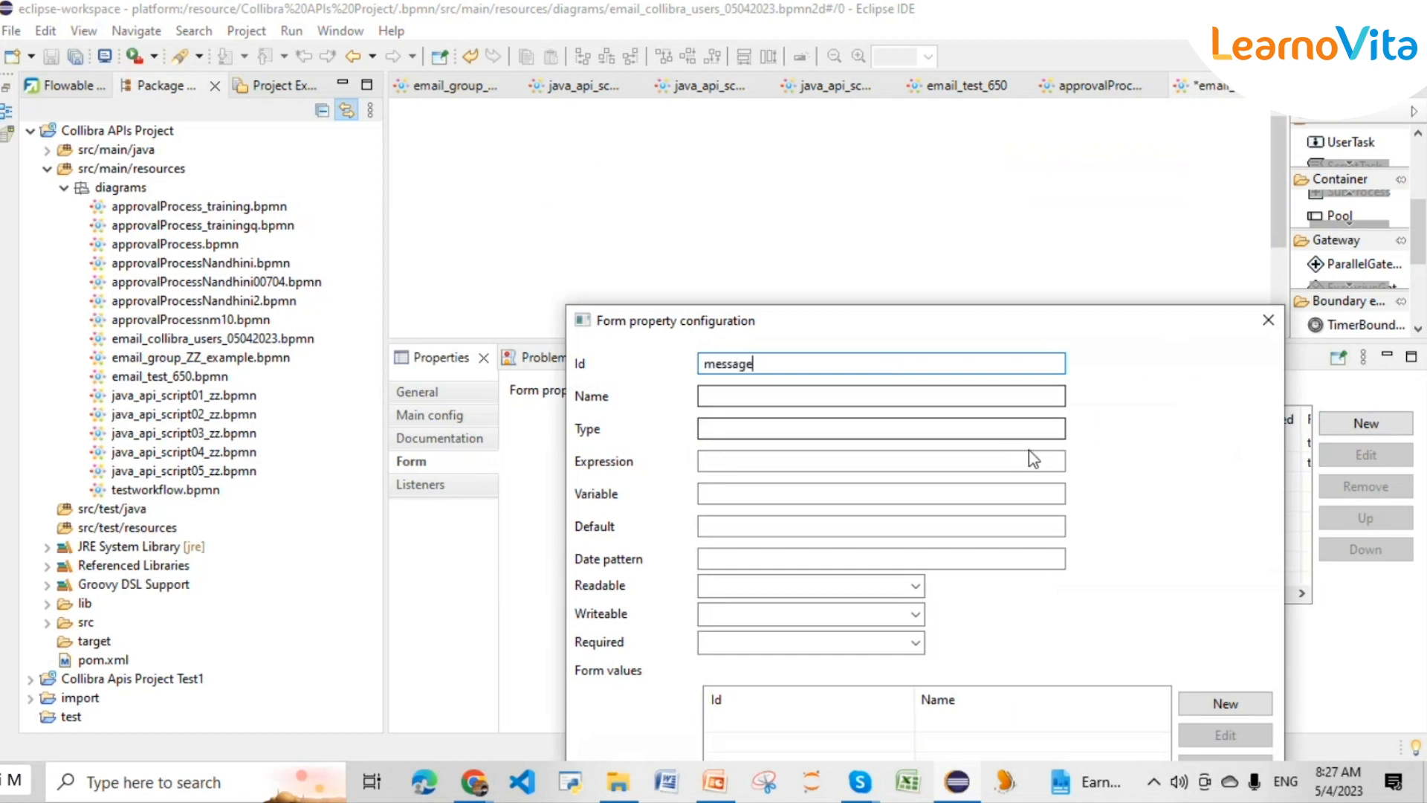
left_click(828, 396)
type("Email Mes")
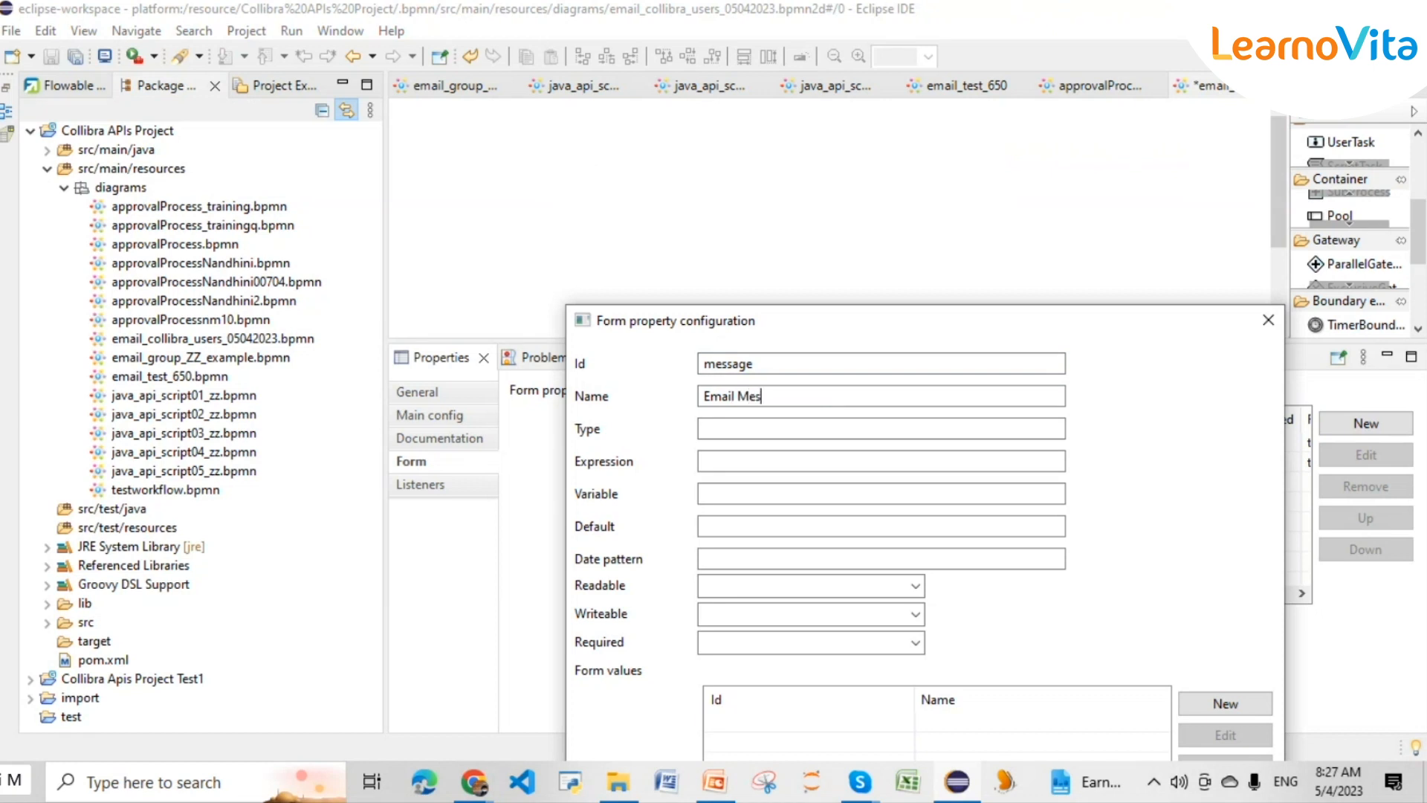
type("sage")
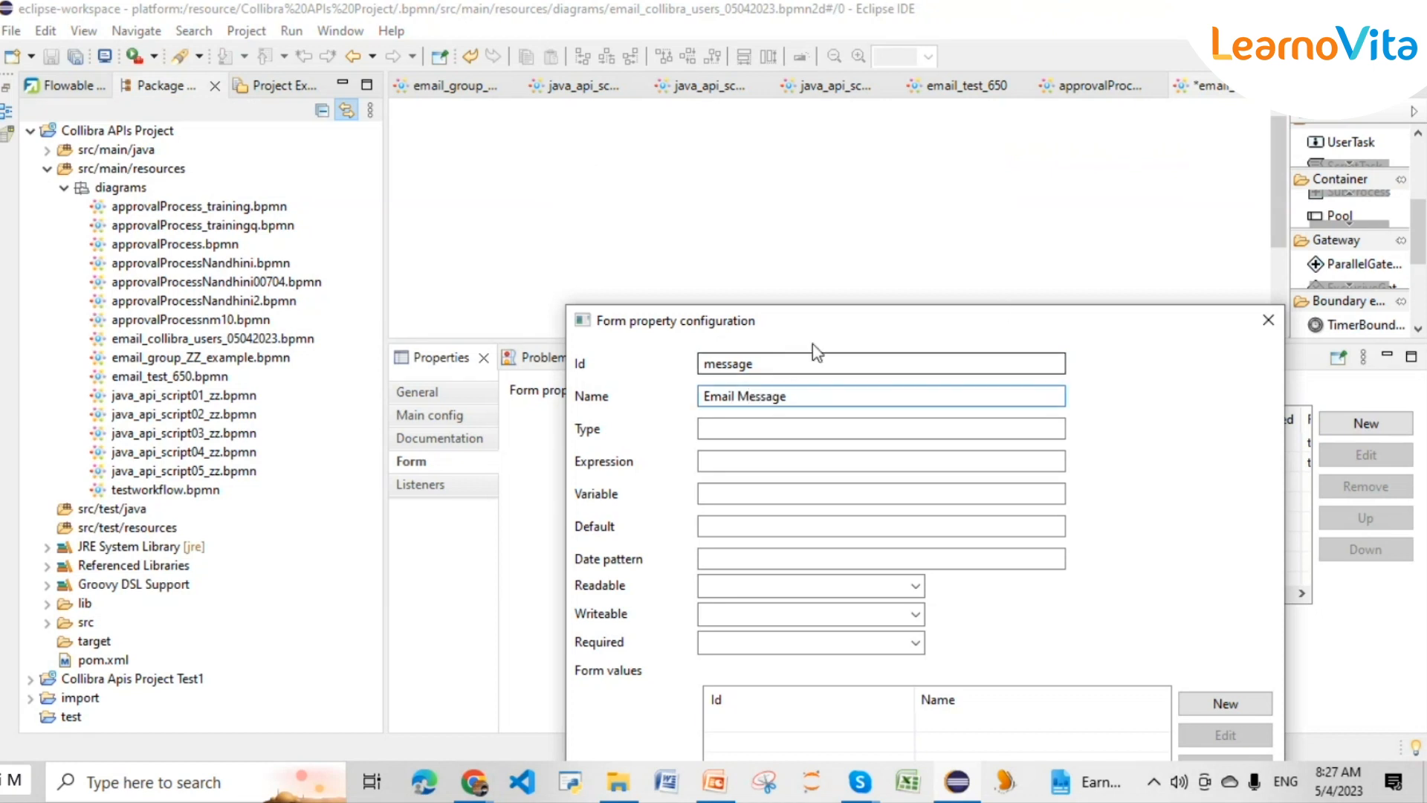
left_click(787, 440)
type("string")
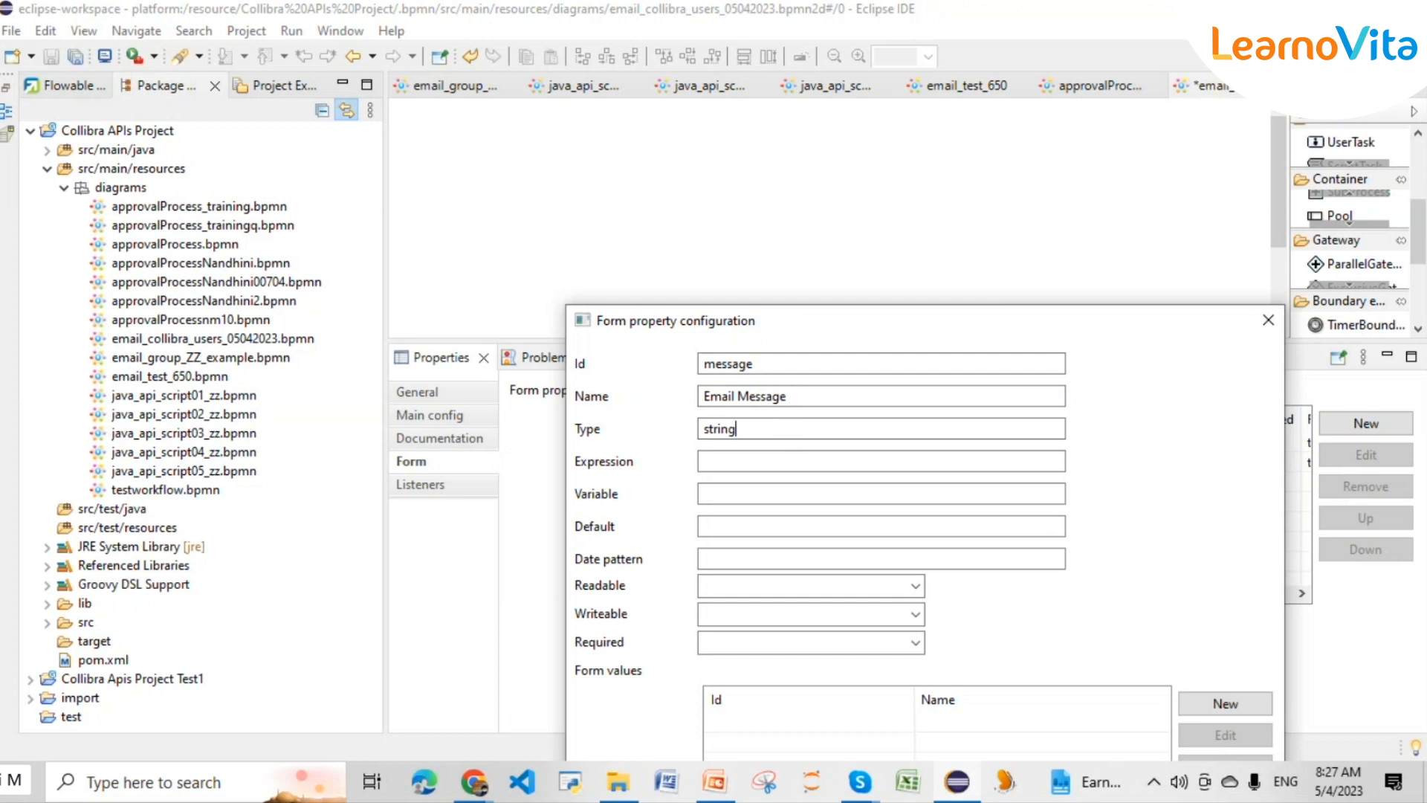
- Set the message property's Readable, Writeable and Required options to True and save the form property
left_click(713, 584)
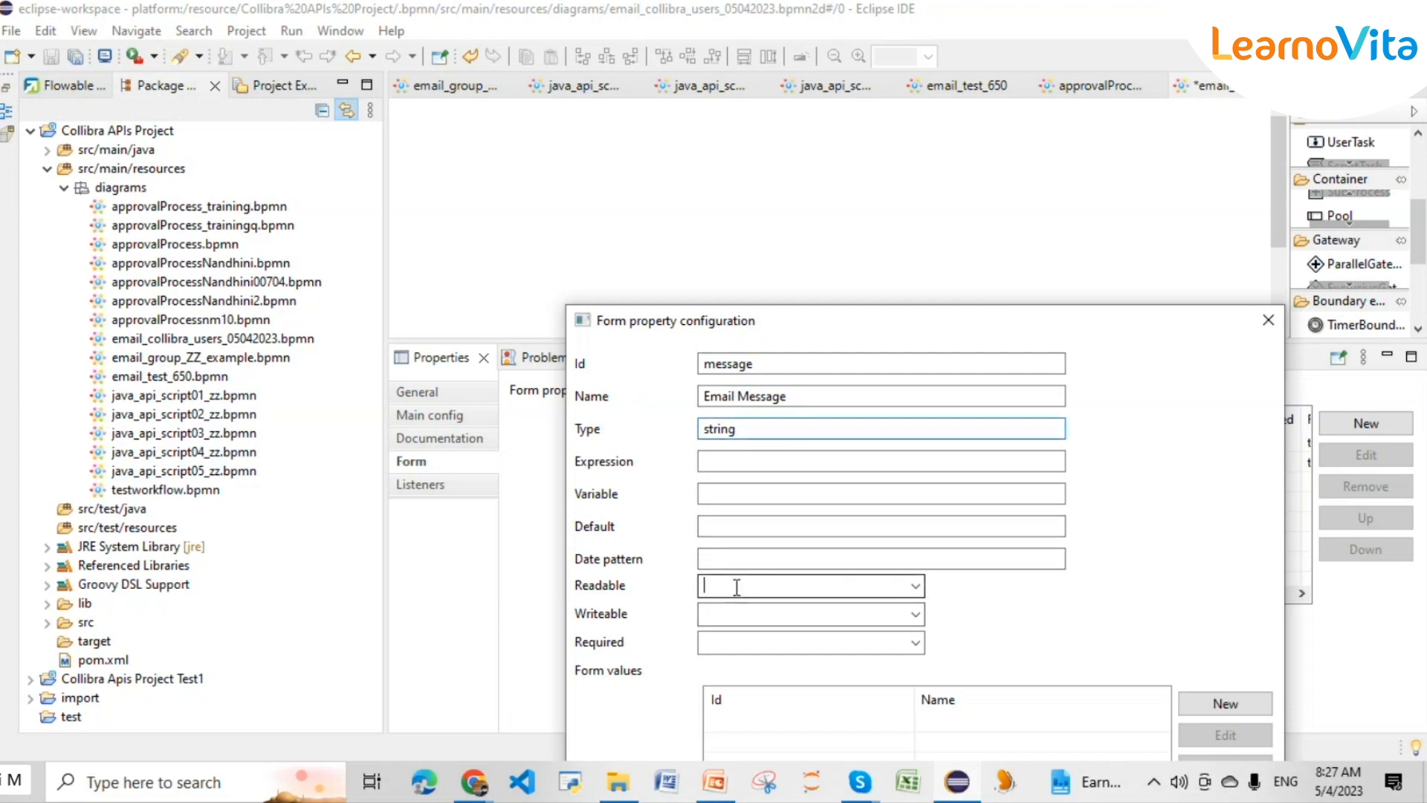
left_click(915, 586)
left_click(832, 616)
left_click(873, 614)
left_click(915, 614)
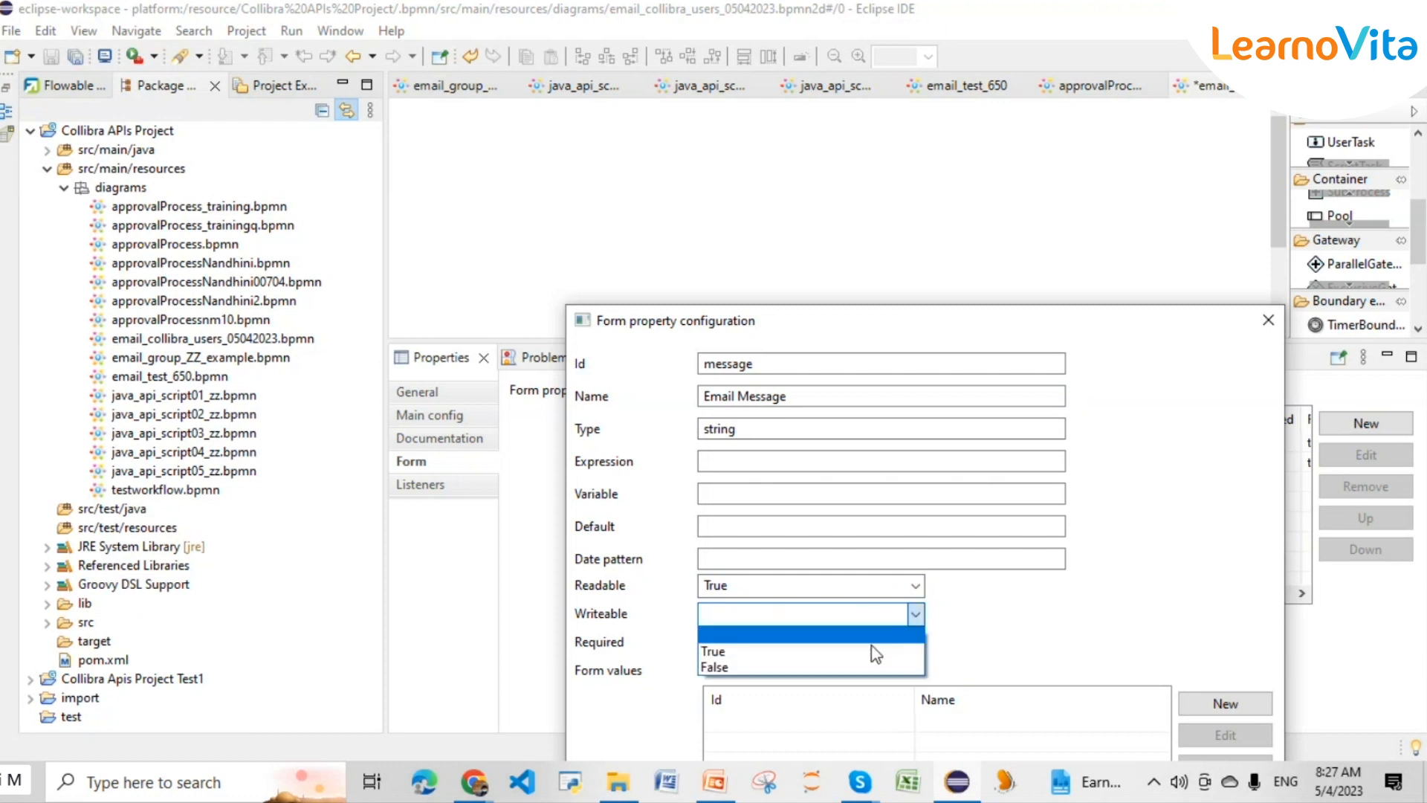
left_click(804, 651)
left_click(915, 642)
left_click(836, 678)
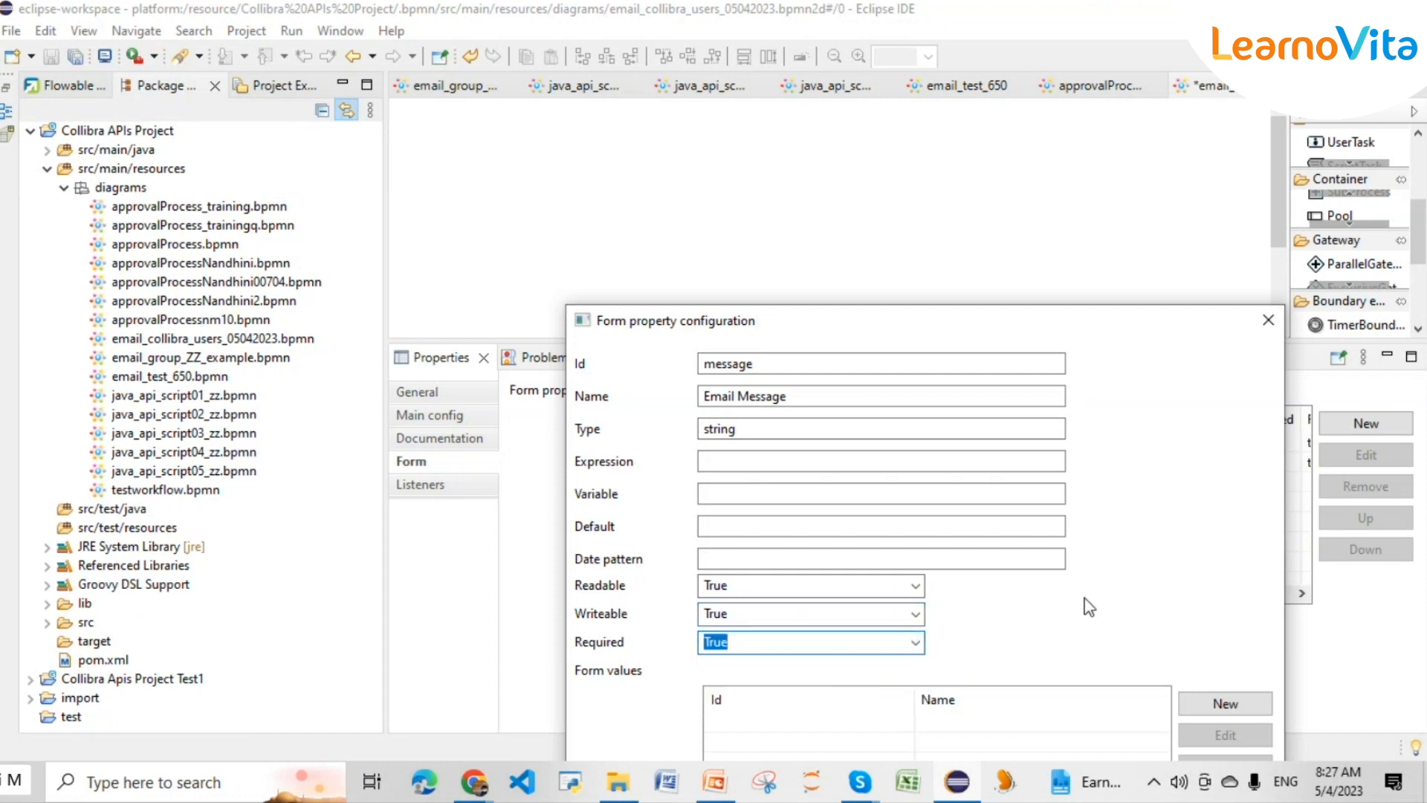
left_click_drag(1152, 330, 1045, 159)
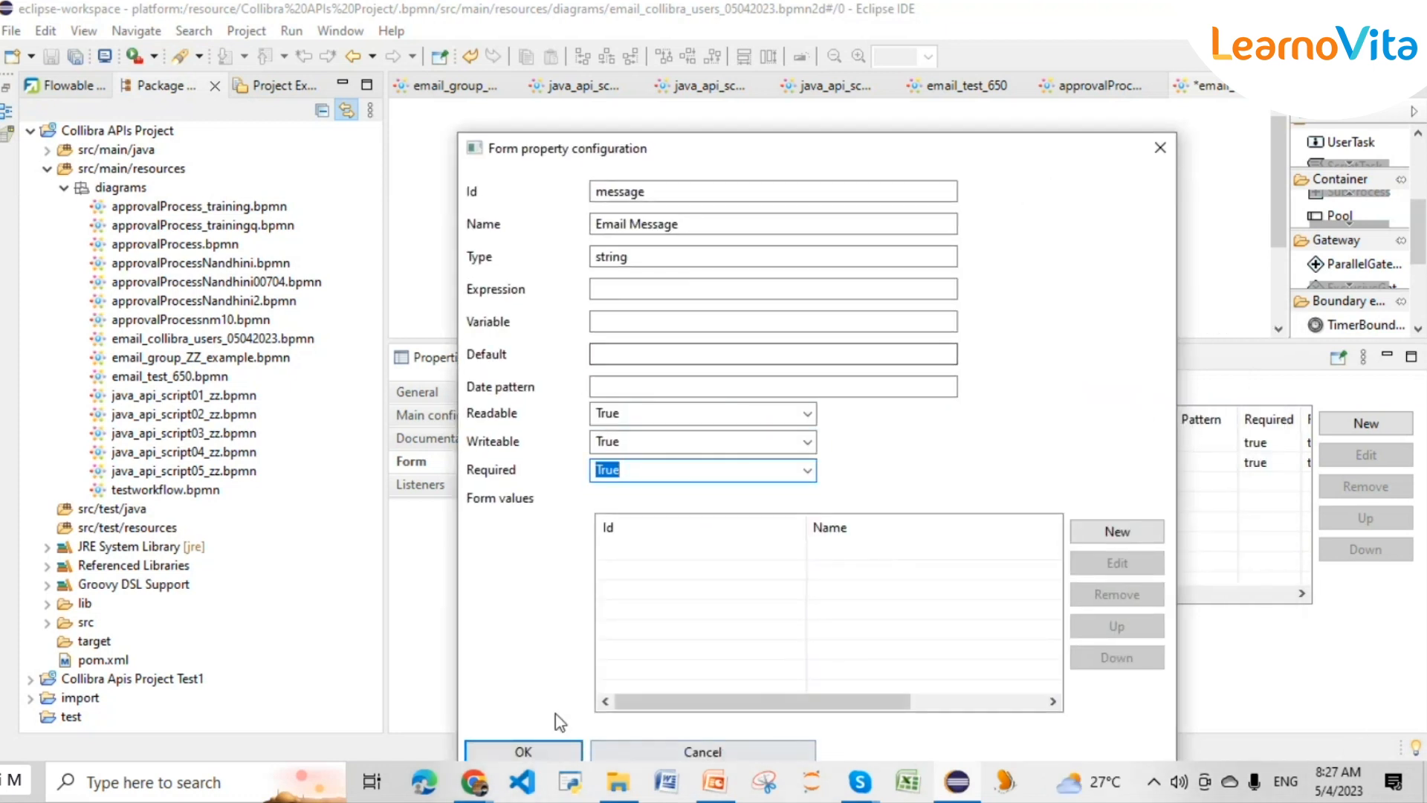
left_click(543, 755)
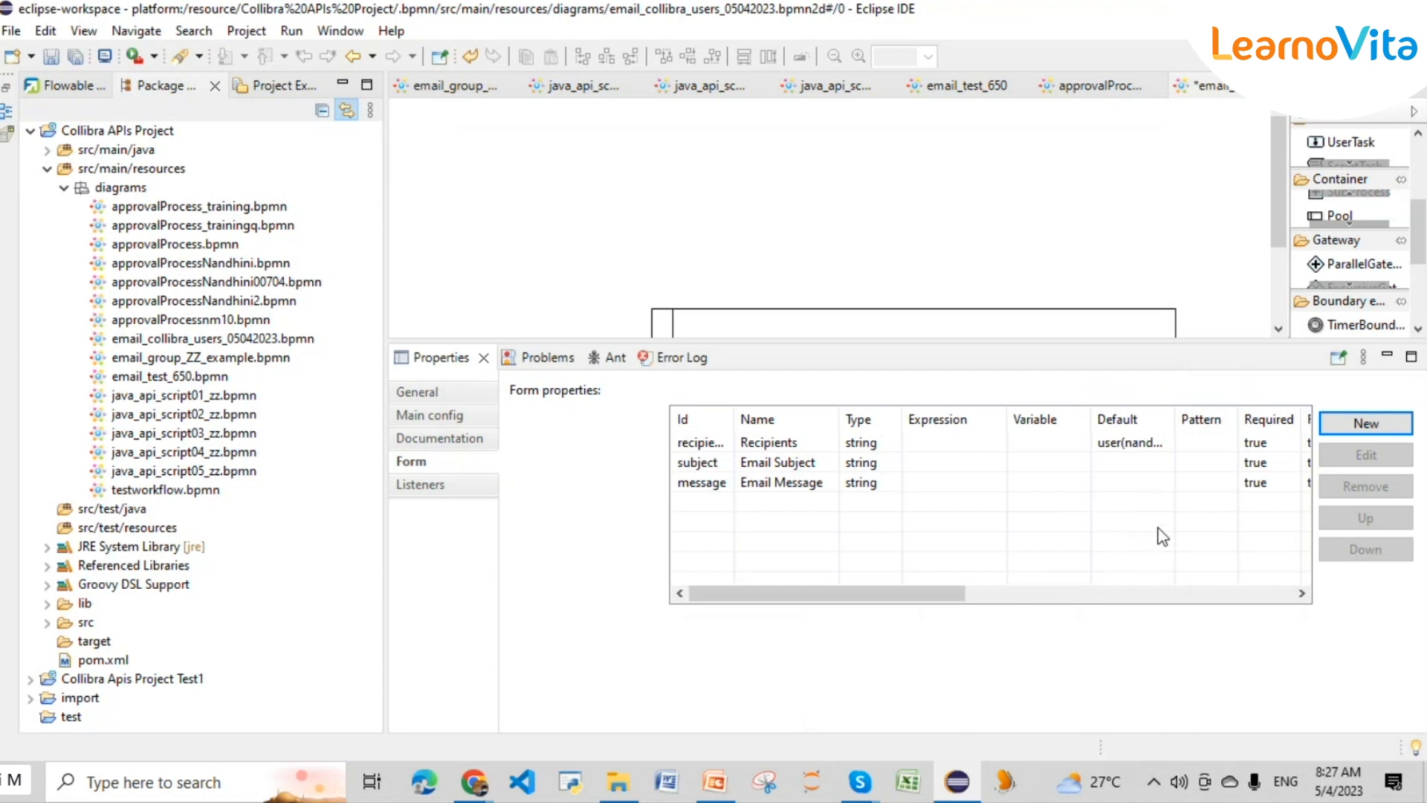
- Add another form property with the Id "button" and the name "Send Email"
left_click(1362, 428)
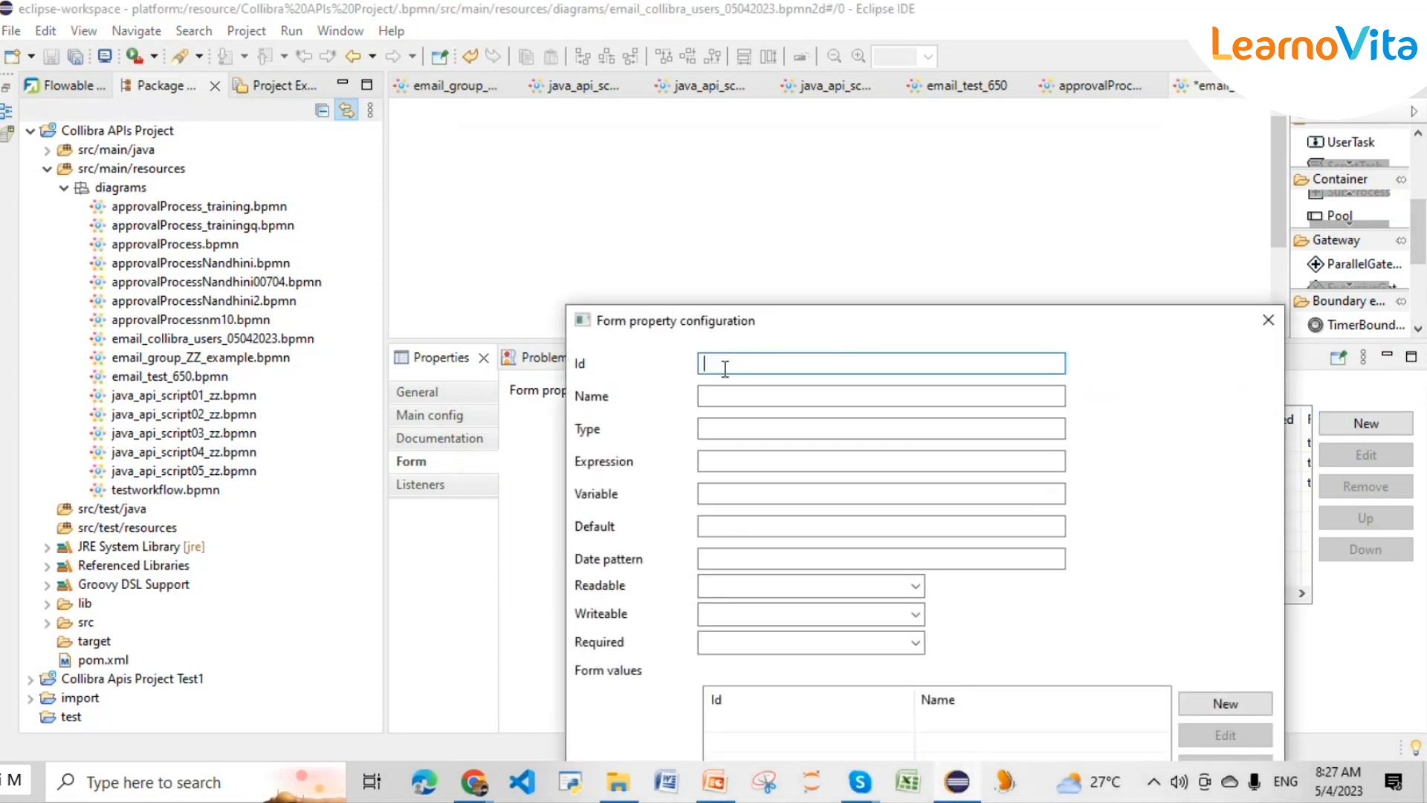
type("button")
left_click(807, 395)
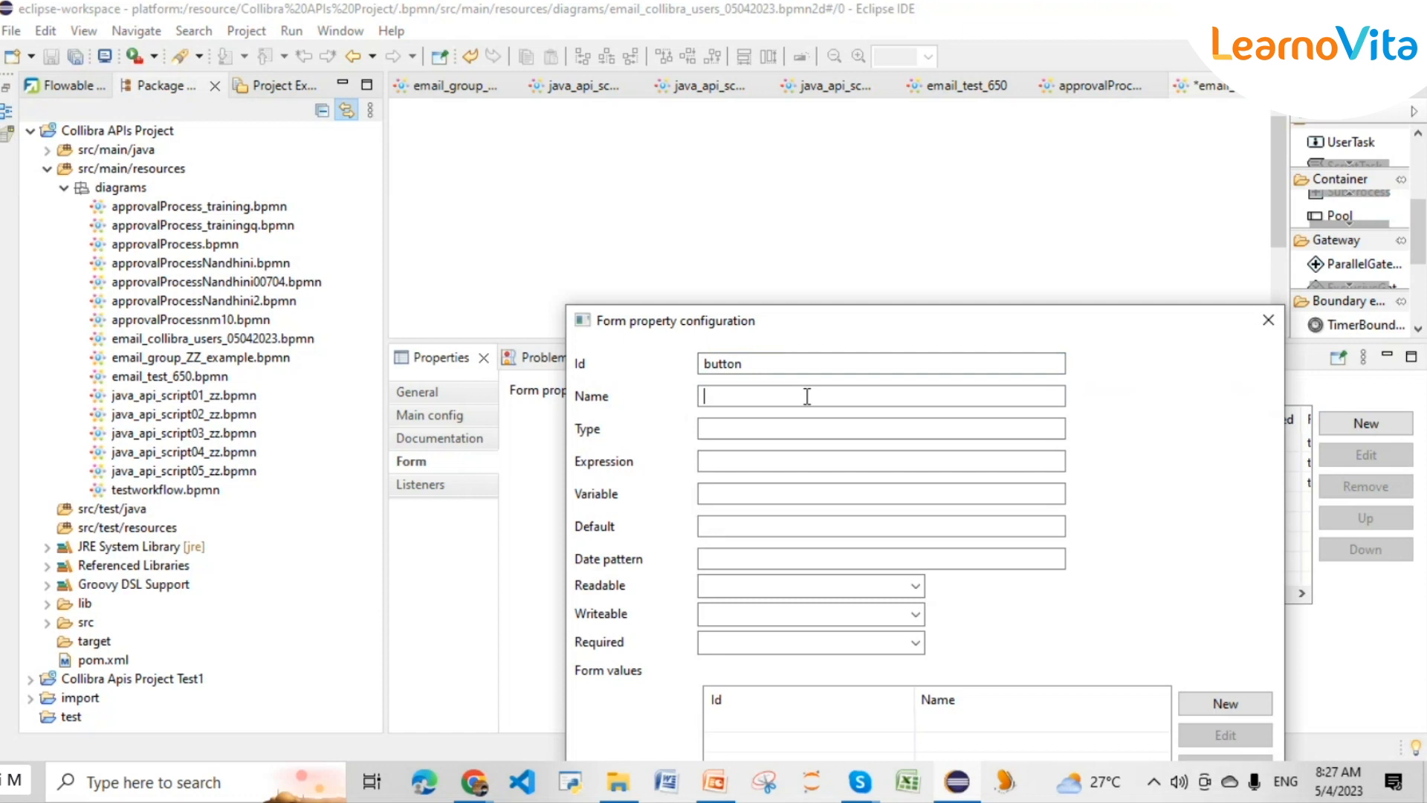
type("B")
key("BackSpace")
type("Send Email")
- Check the button label on the email test 650 form in Chrome, and extend the new property's name in Eclipse to "Send Email to Users"
left_click(475, 777)
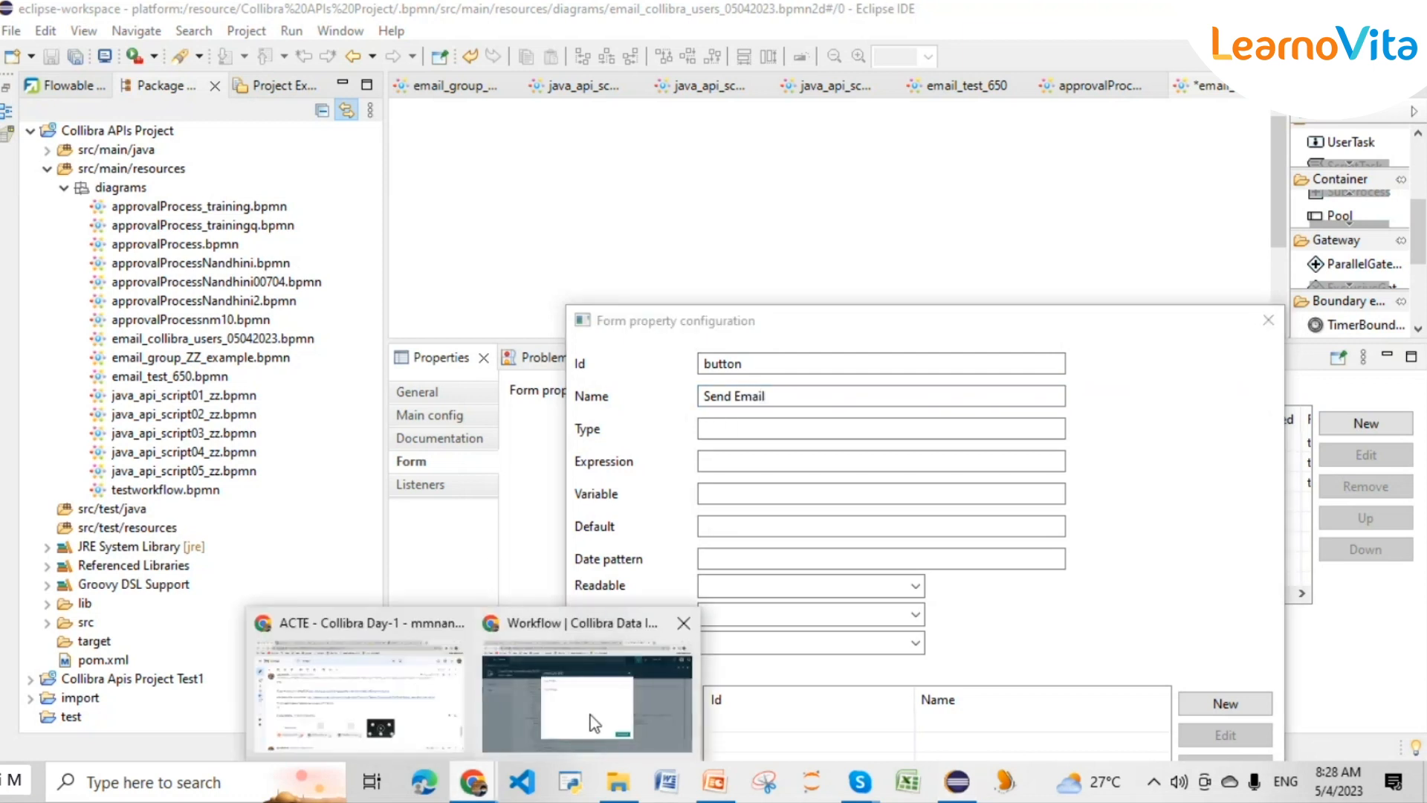
left_click(595, 723)
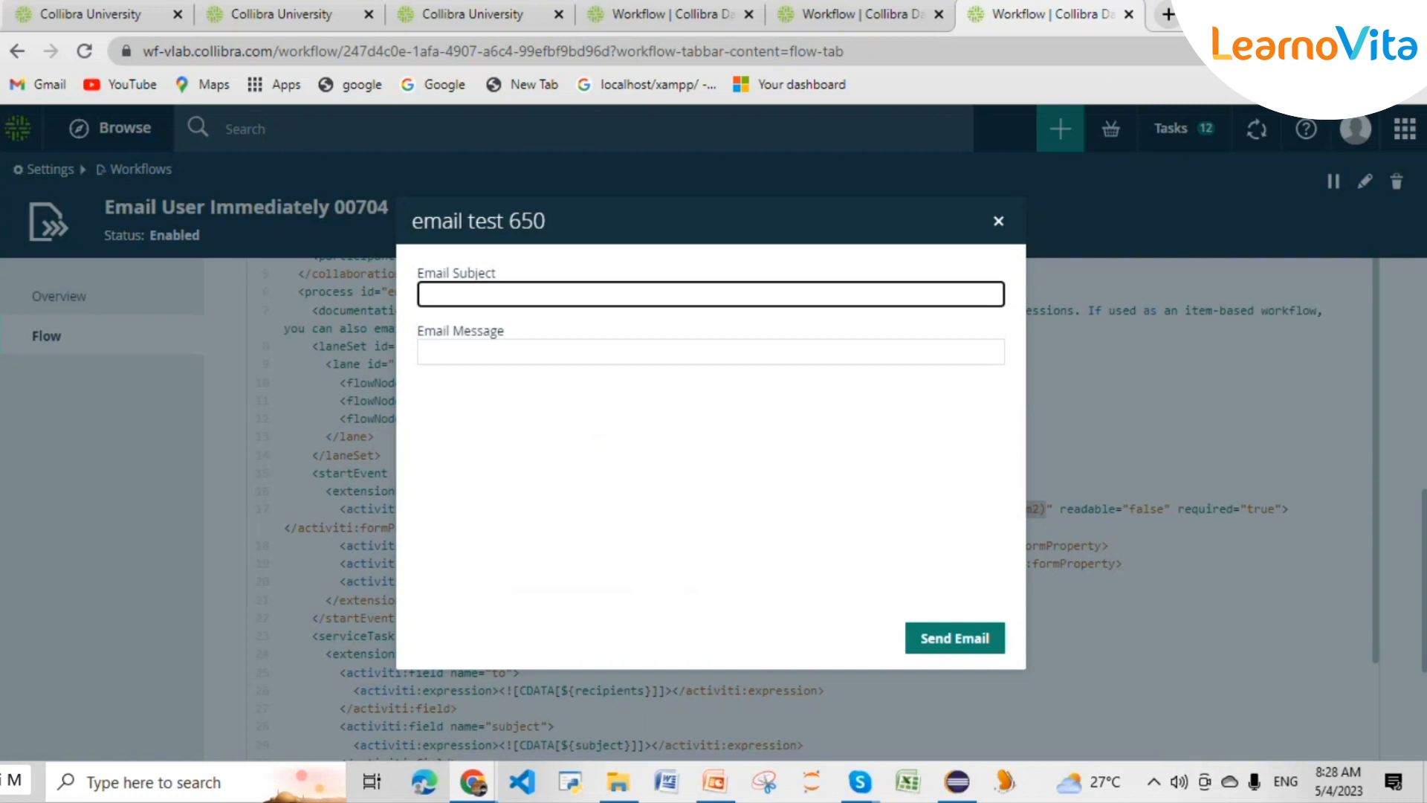
key("alt+Tab")
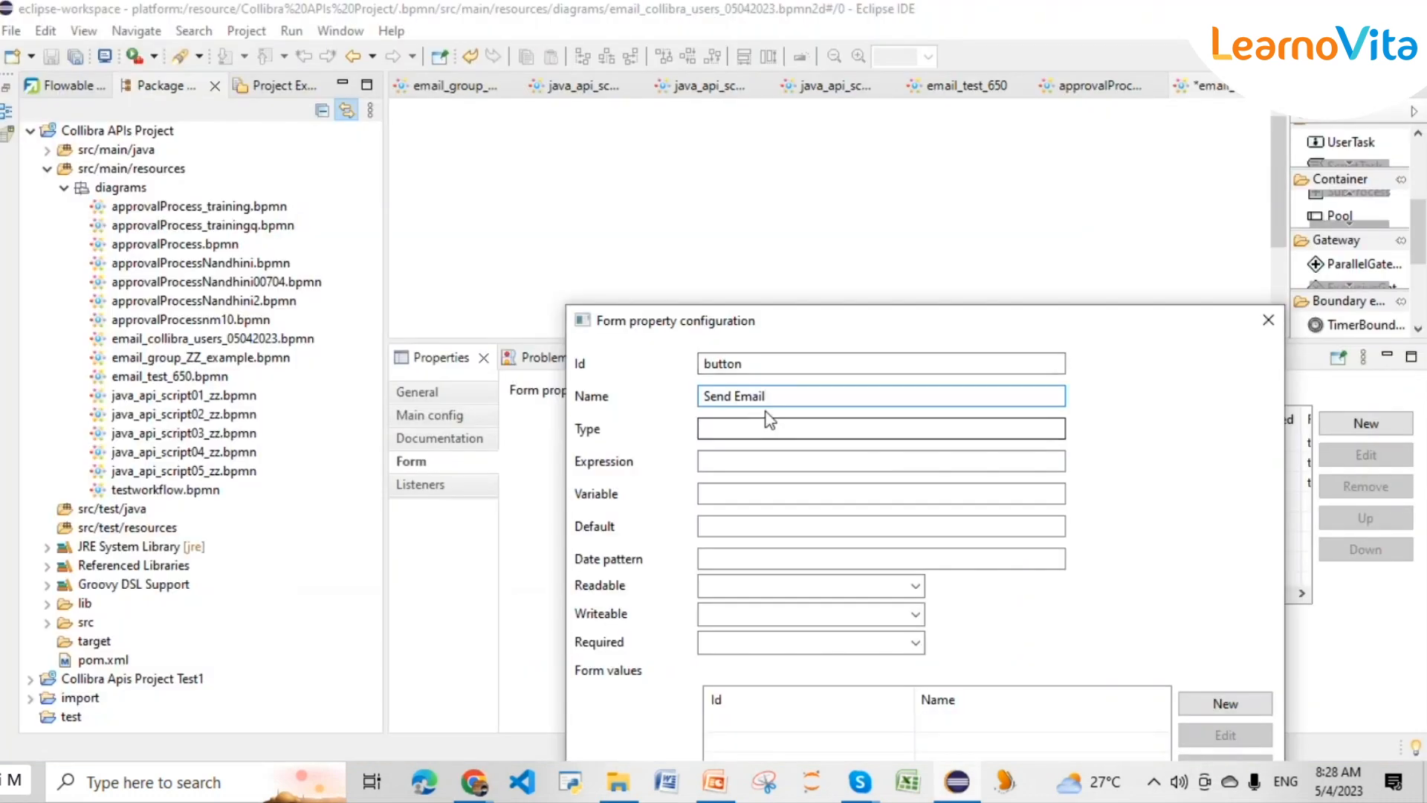
type("to ")
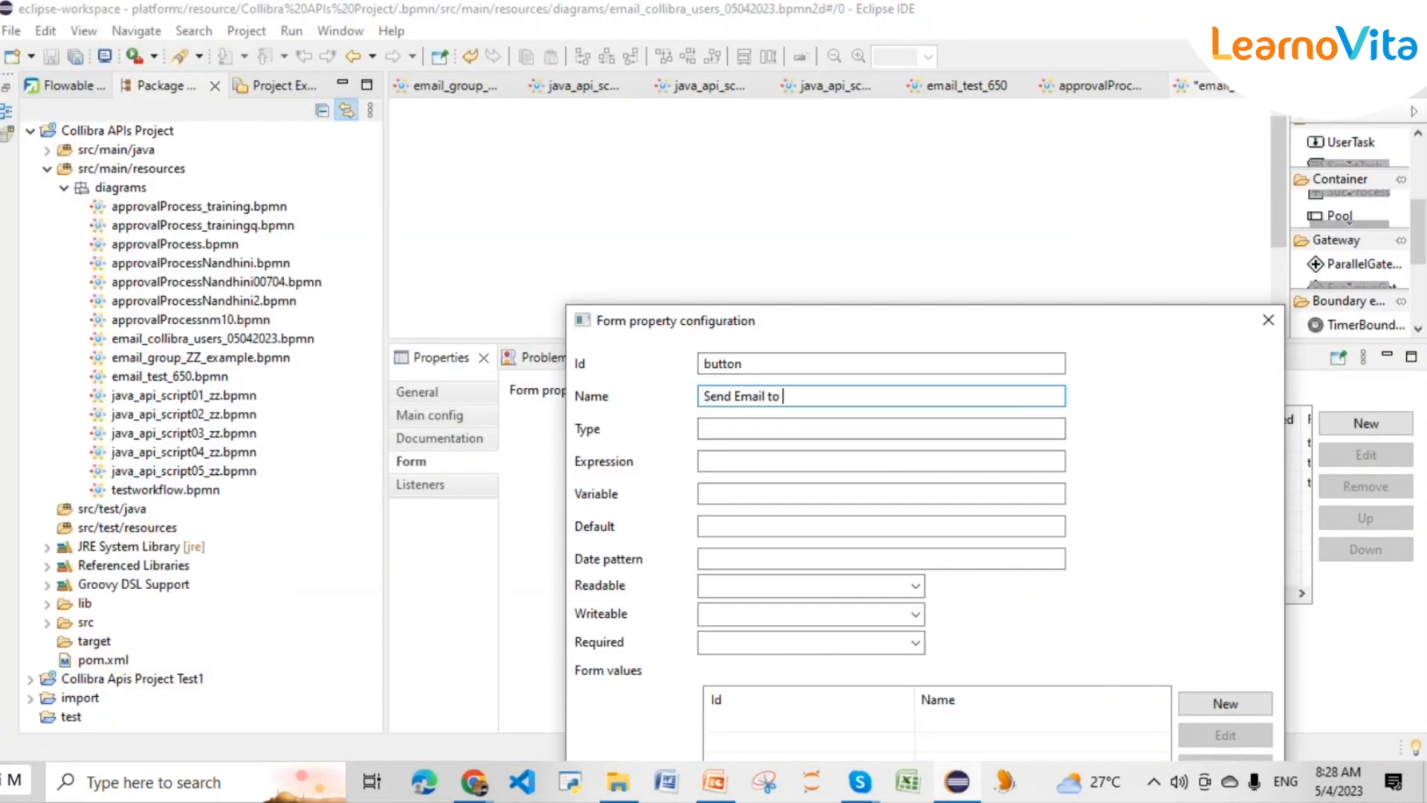
type("Users")
- Set the type of the "Send Email to Users" form property to "button"
left_click(730, 431)
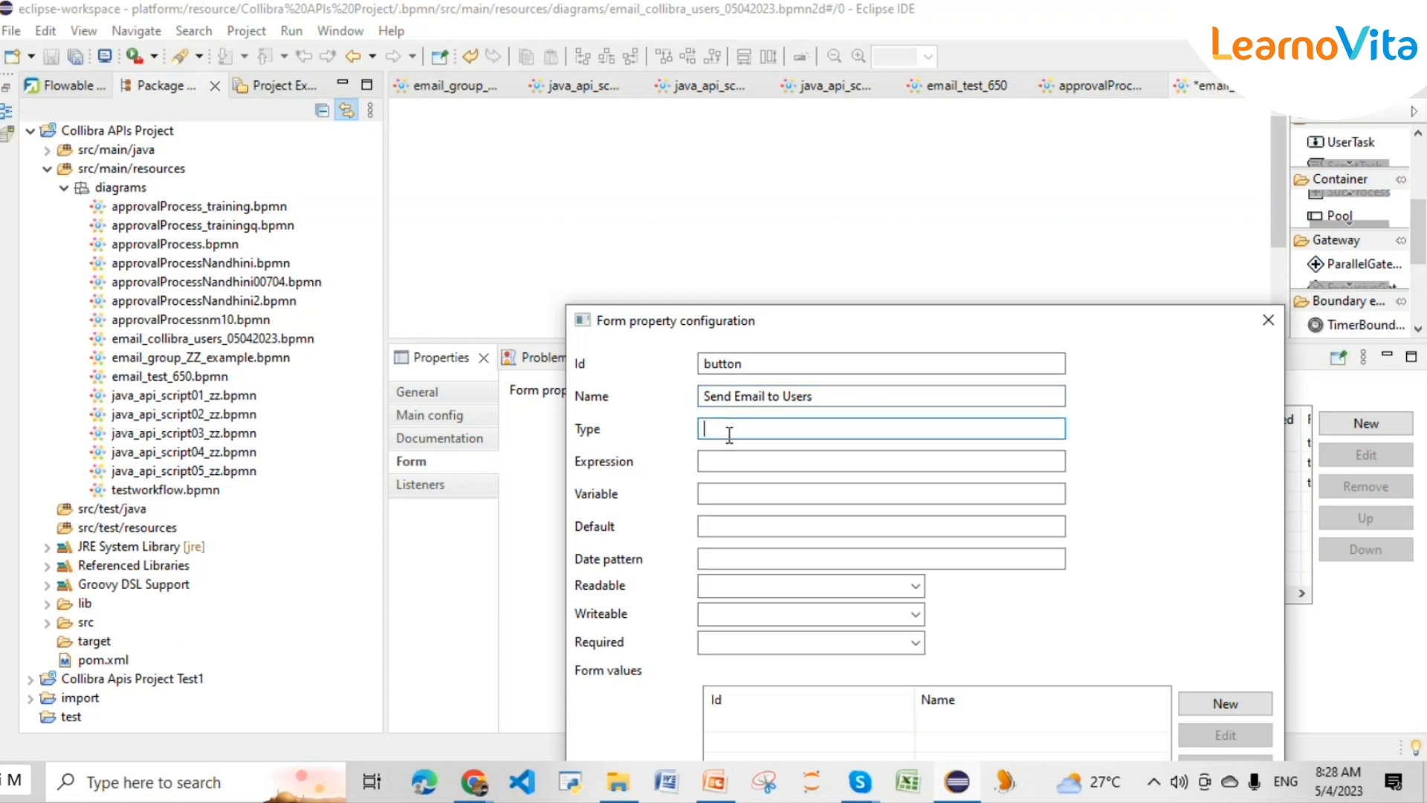
type("B")
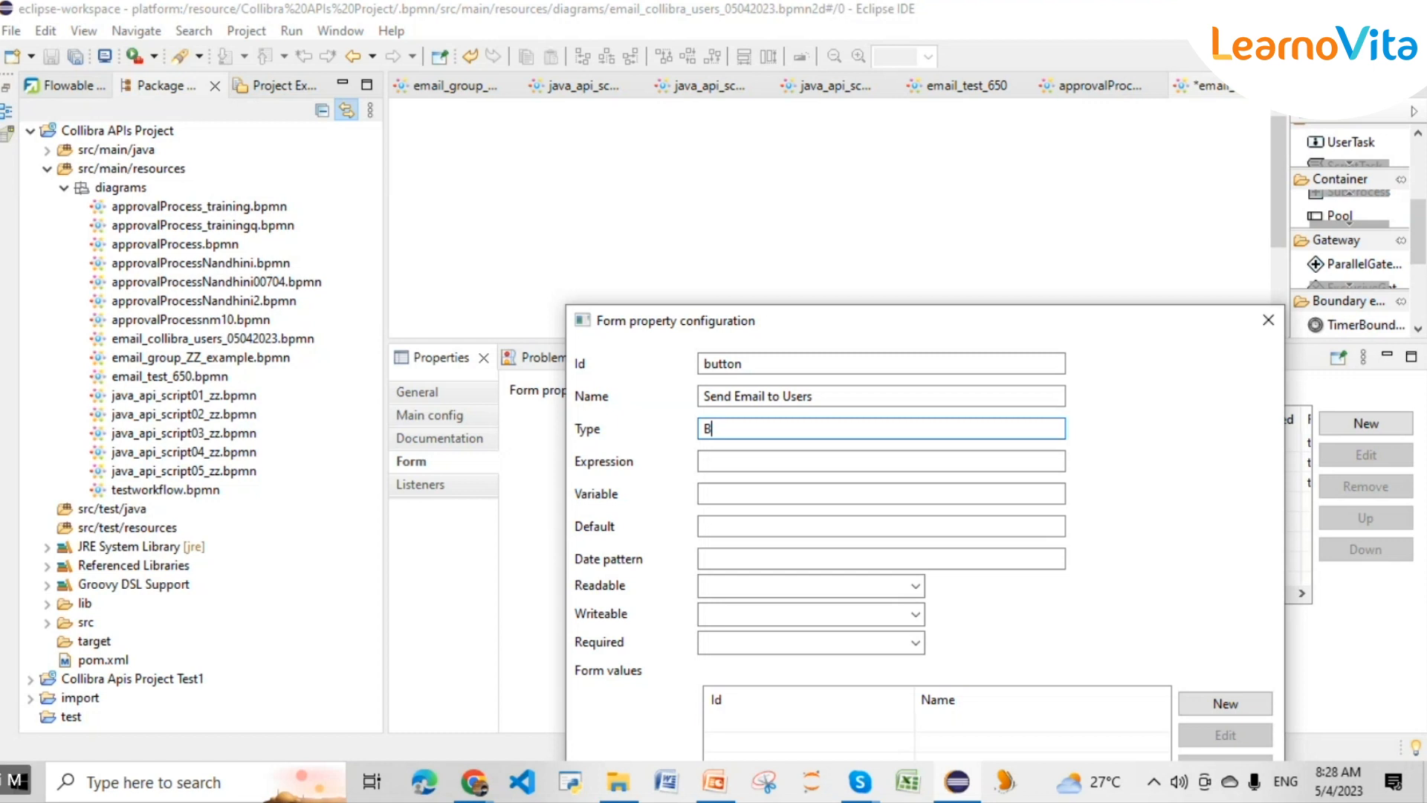
type("uton")
key("BackSpace")
key("BackSpace")
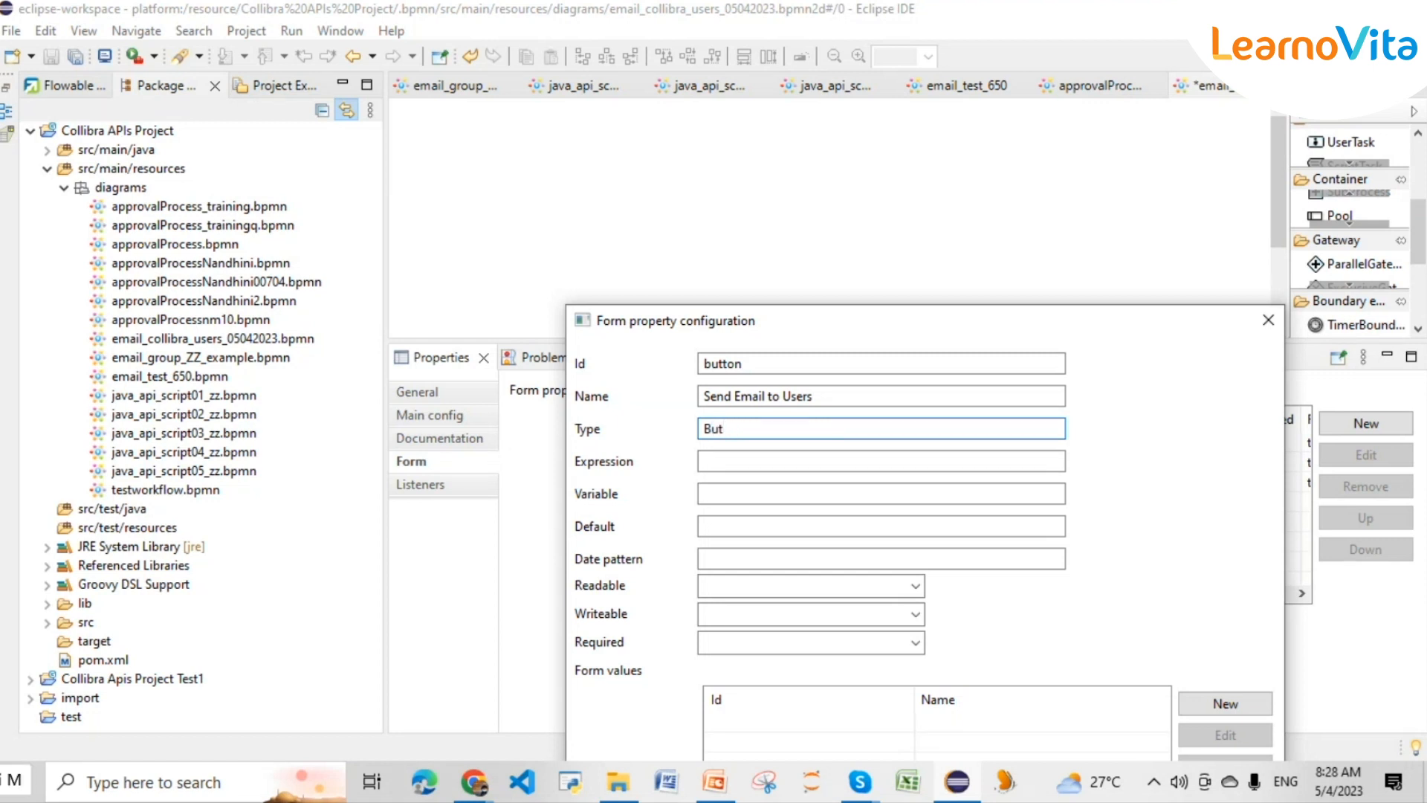
key("BackSpace")
key("BackSpace")
key("BackSpace")
type("button")
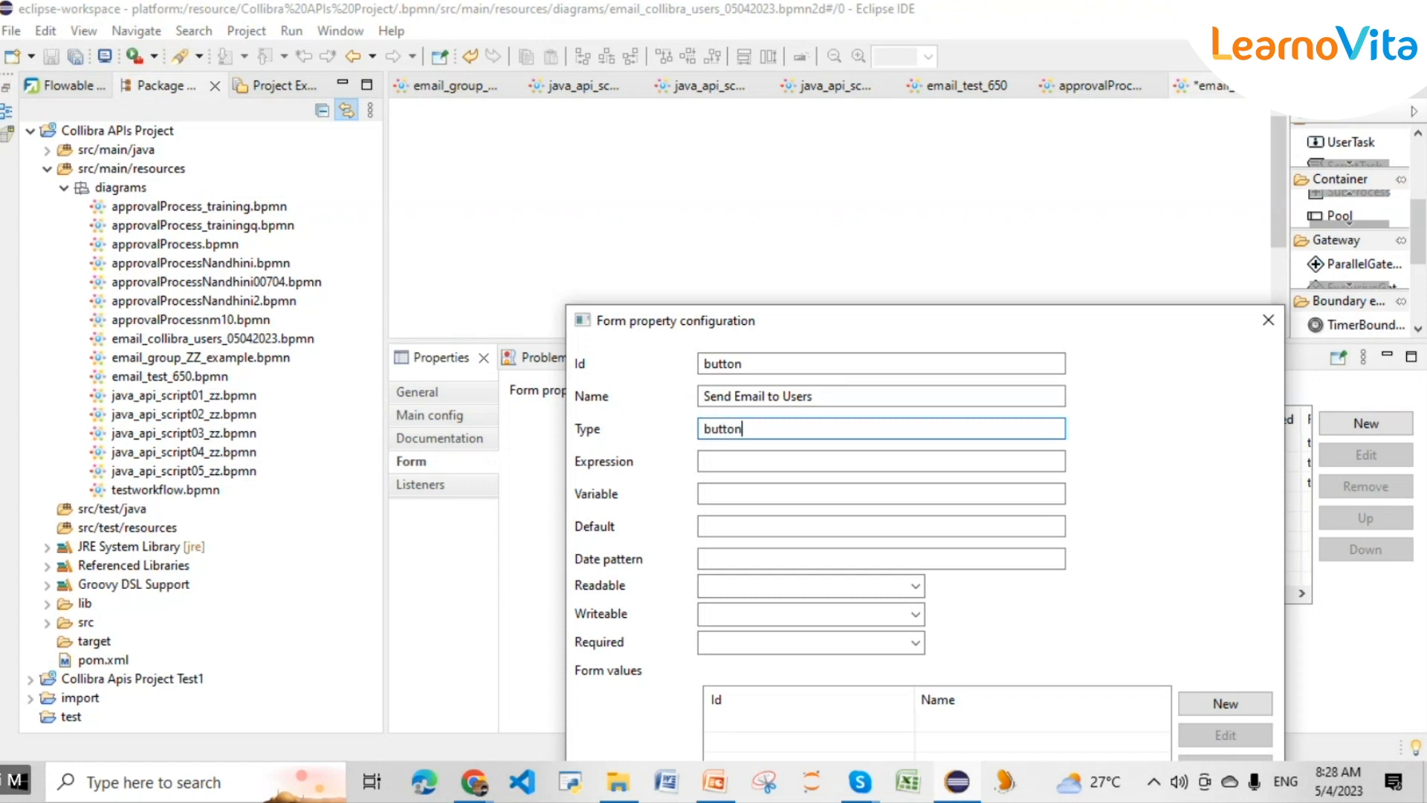
- Compare the button property's configuration with the submit button on the email test 650 form in Chrome, and return to Eclipse
left_click_drag(753, 429, 704, 438)
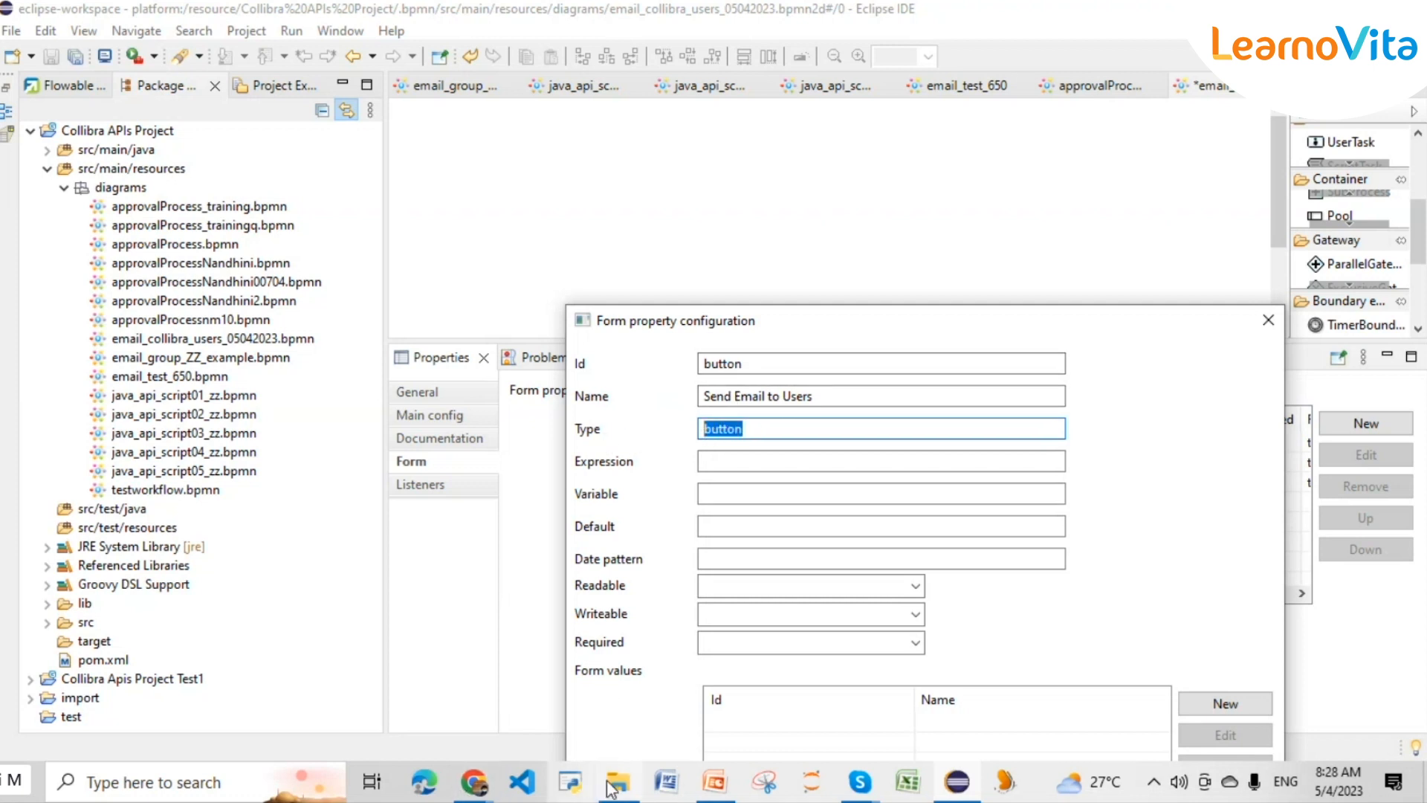
left_click(473, 782)
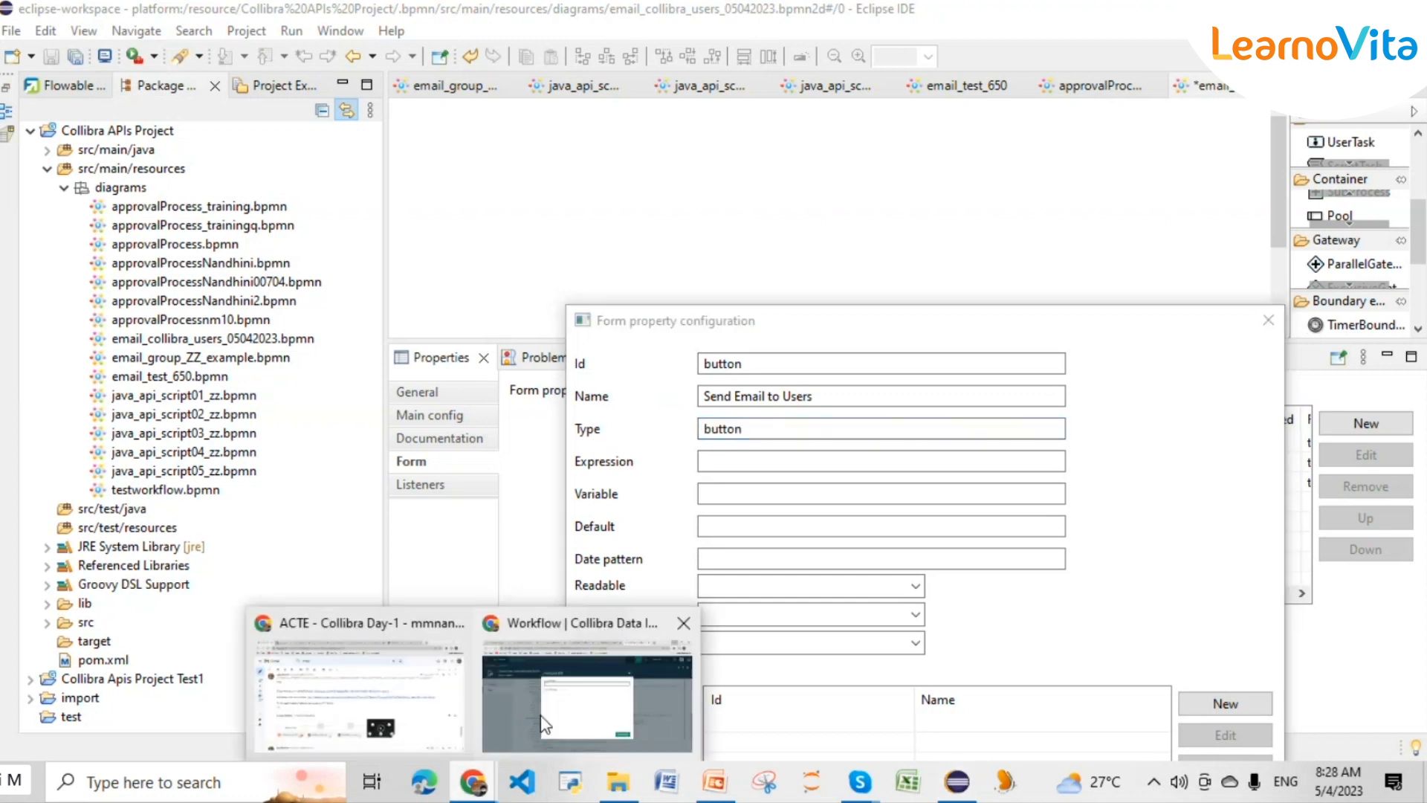
left_click(545, 724)
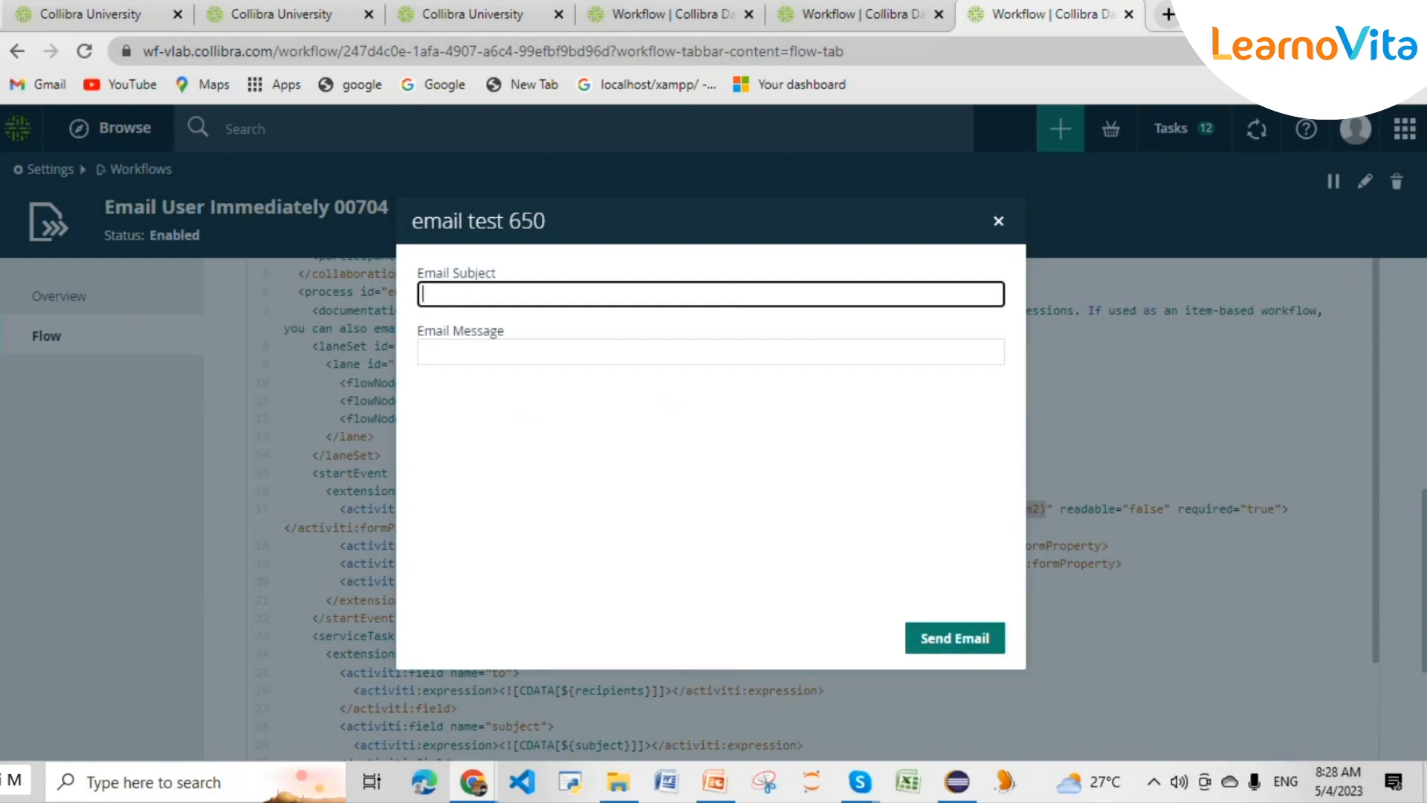
key("alt+Tab")
left_click(822, 427)
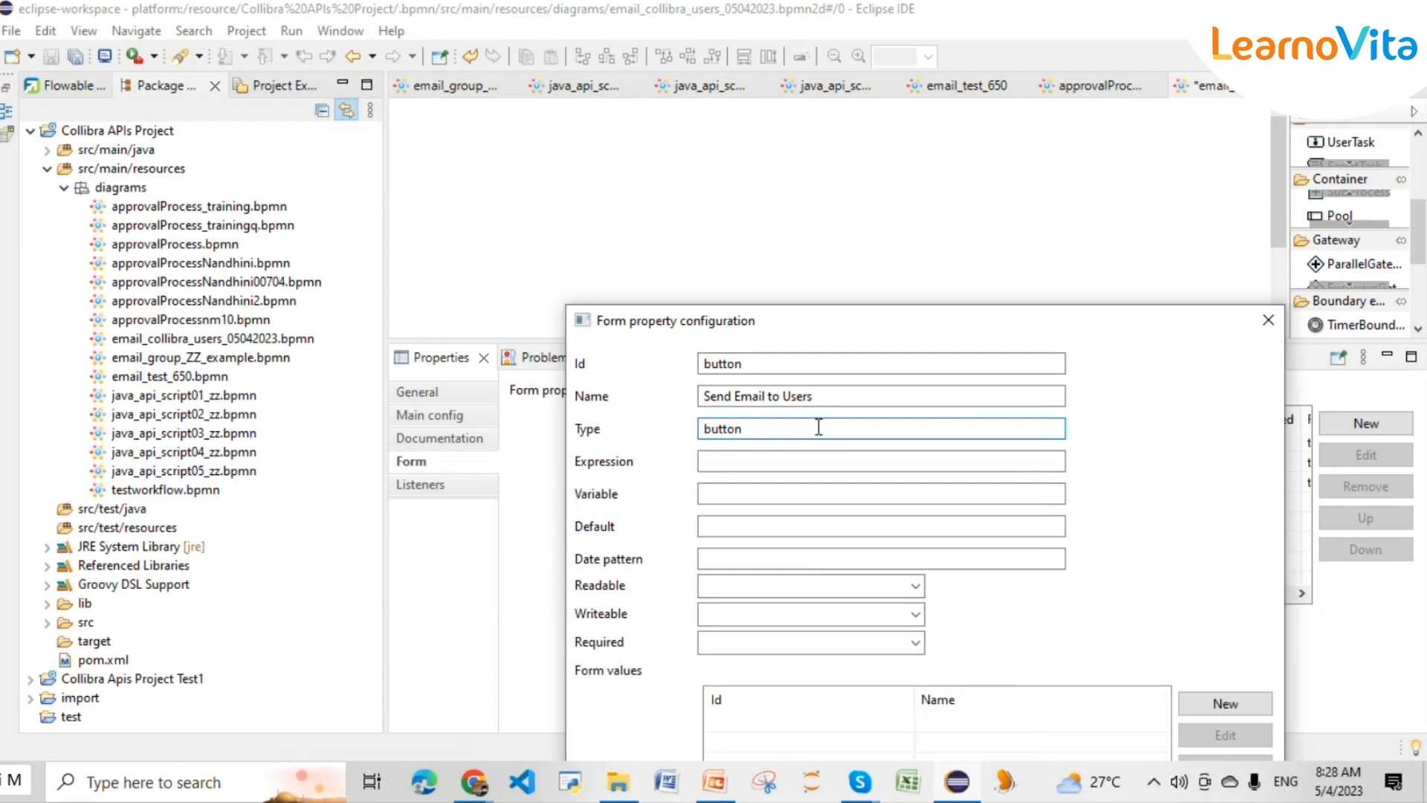
left_click(790, 587)
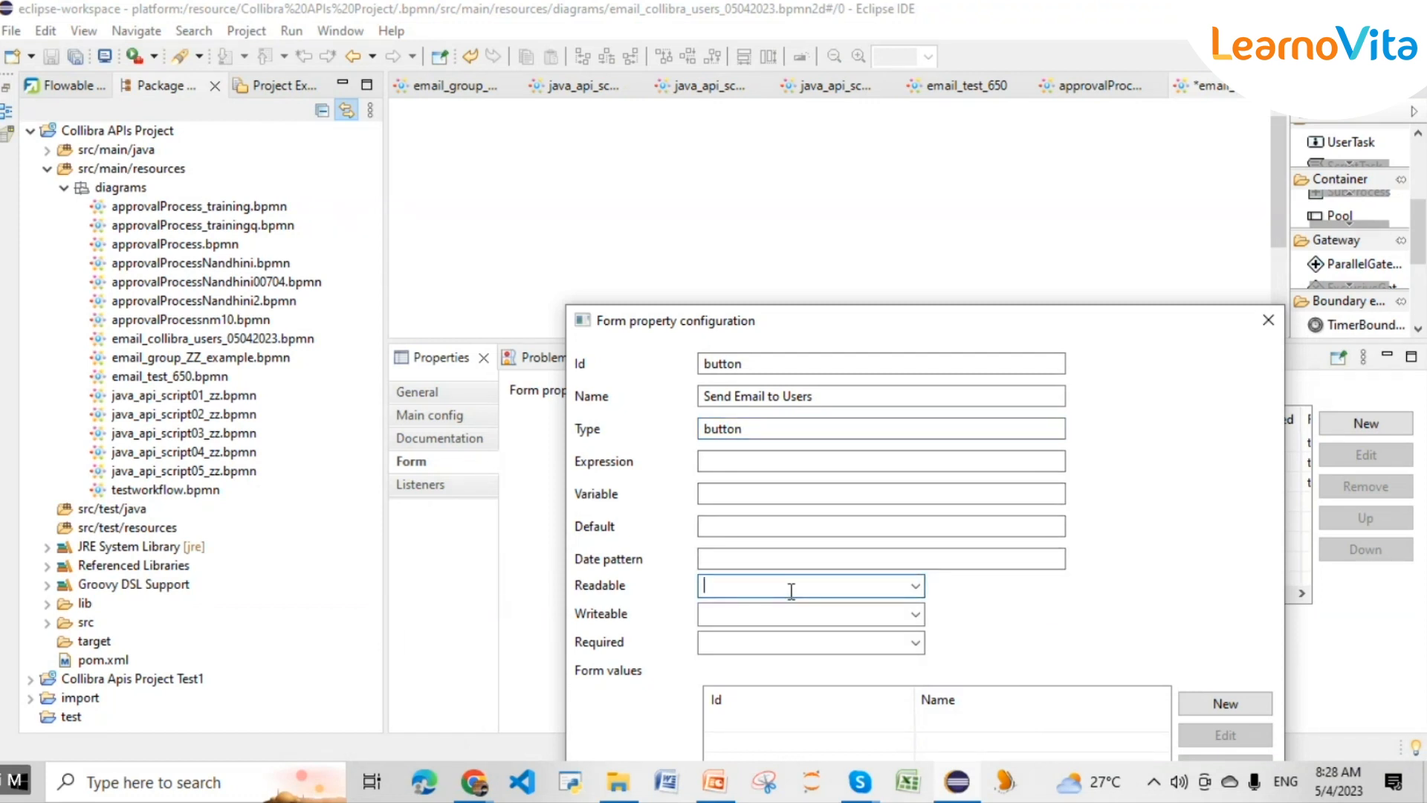
left_click_drag(885, 320, 843, 150)
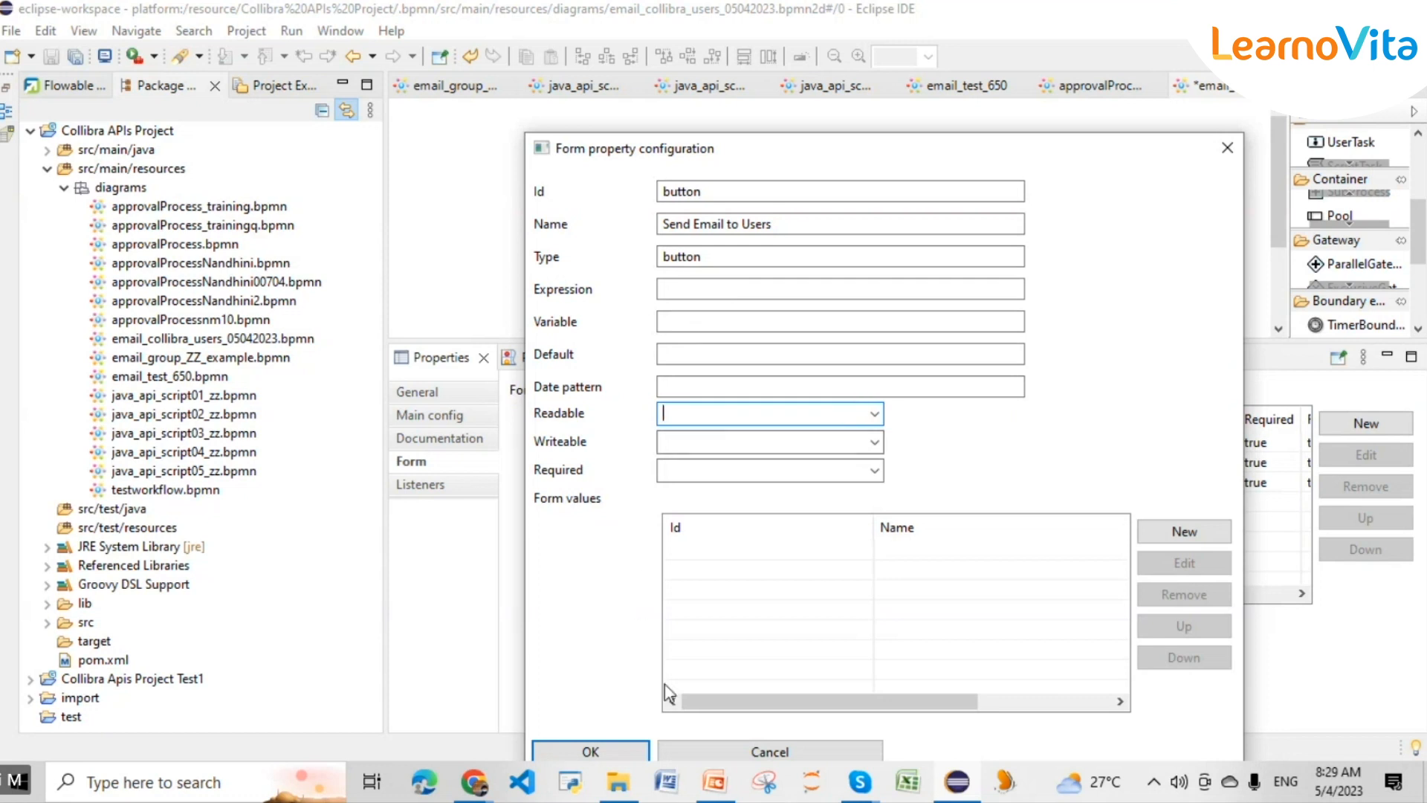
- Open the Collibra Java API Lab.ppt attachment from Gmail in Chrome and examine the slides on forms and form properties
left_click(618, 788)
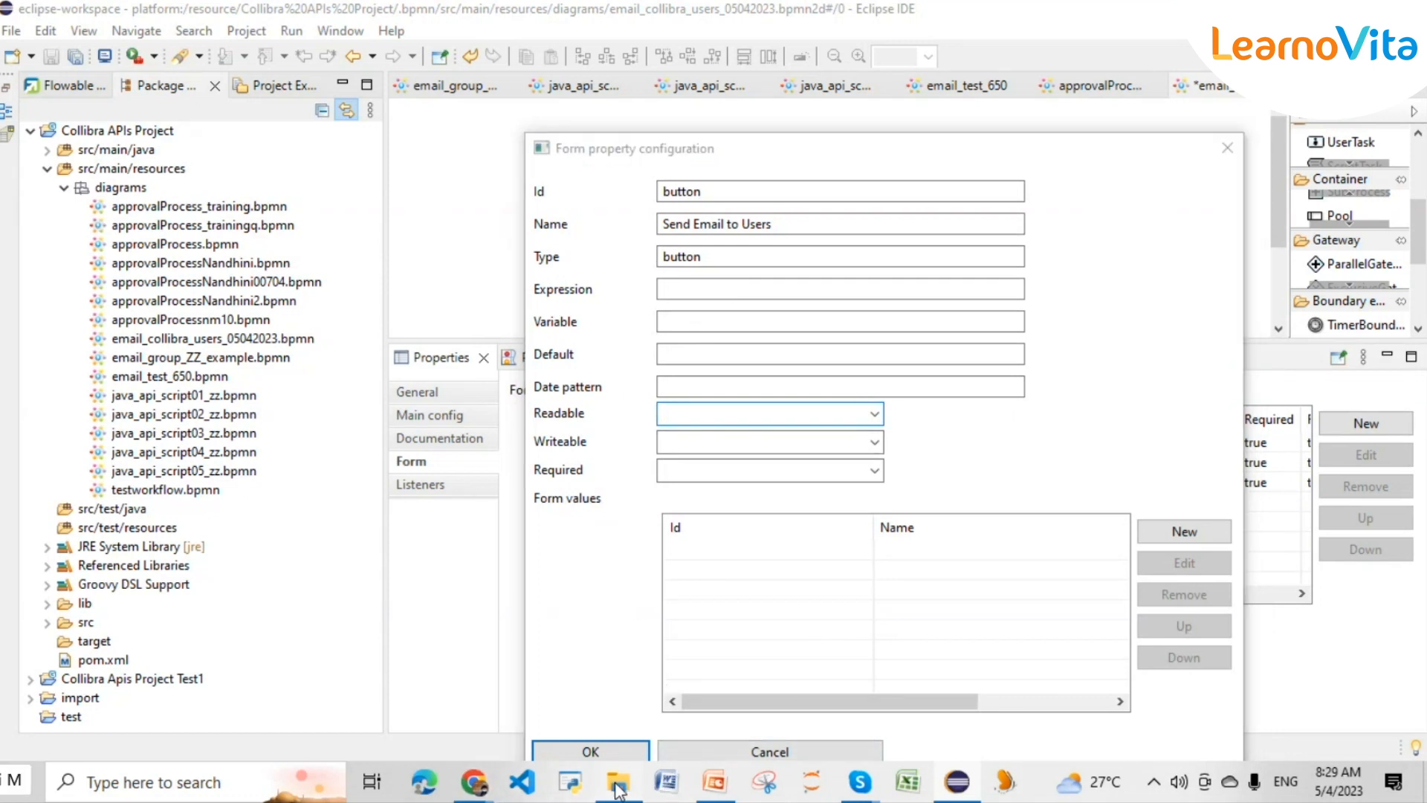
left_click(474, 782)
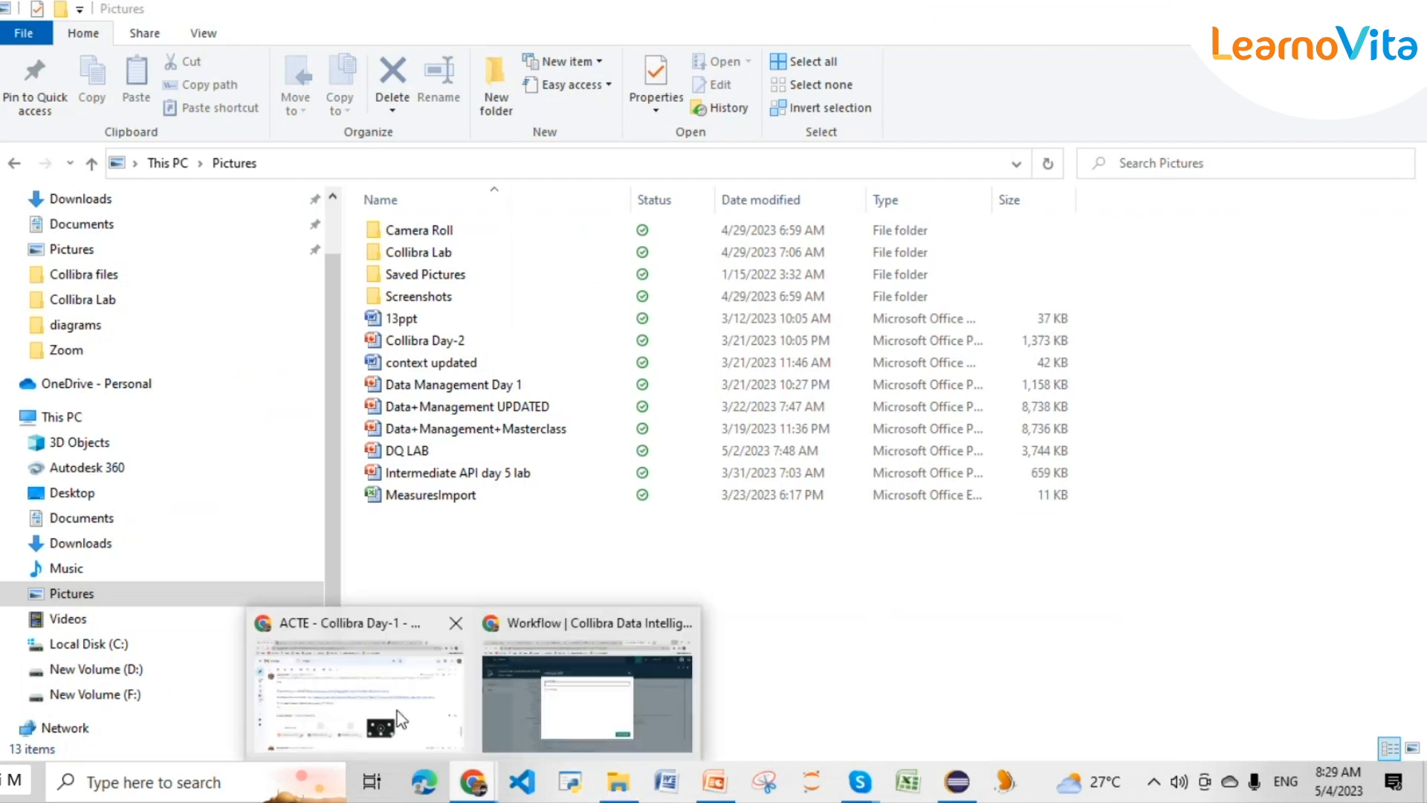
left_click(397, 710)
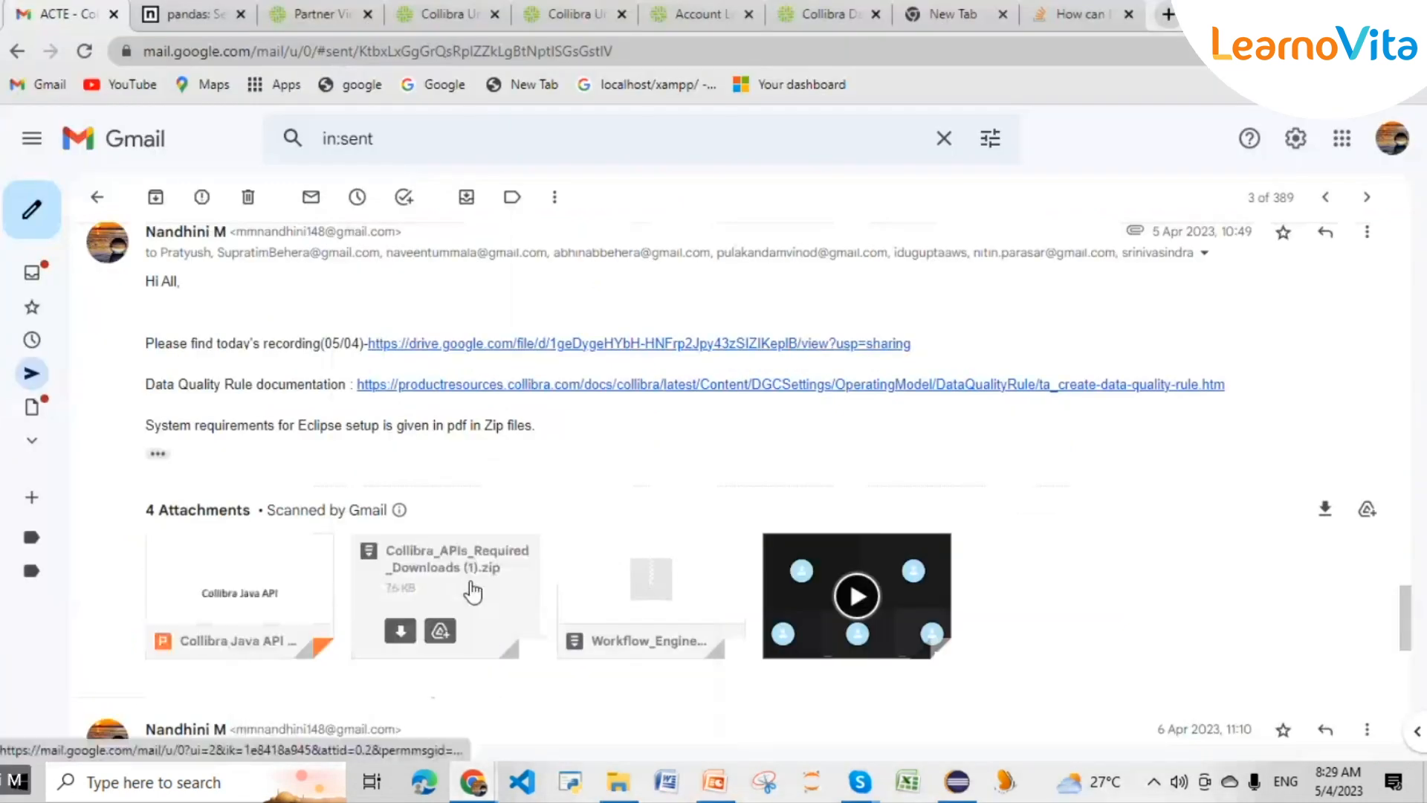
left_click(279, 564)
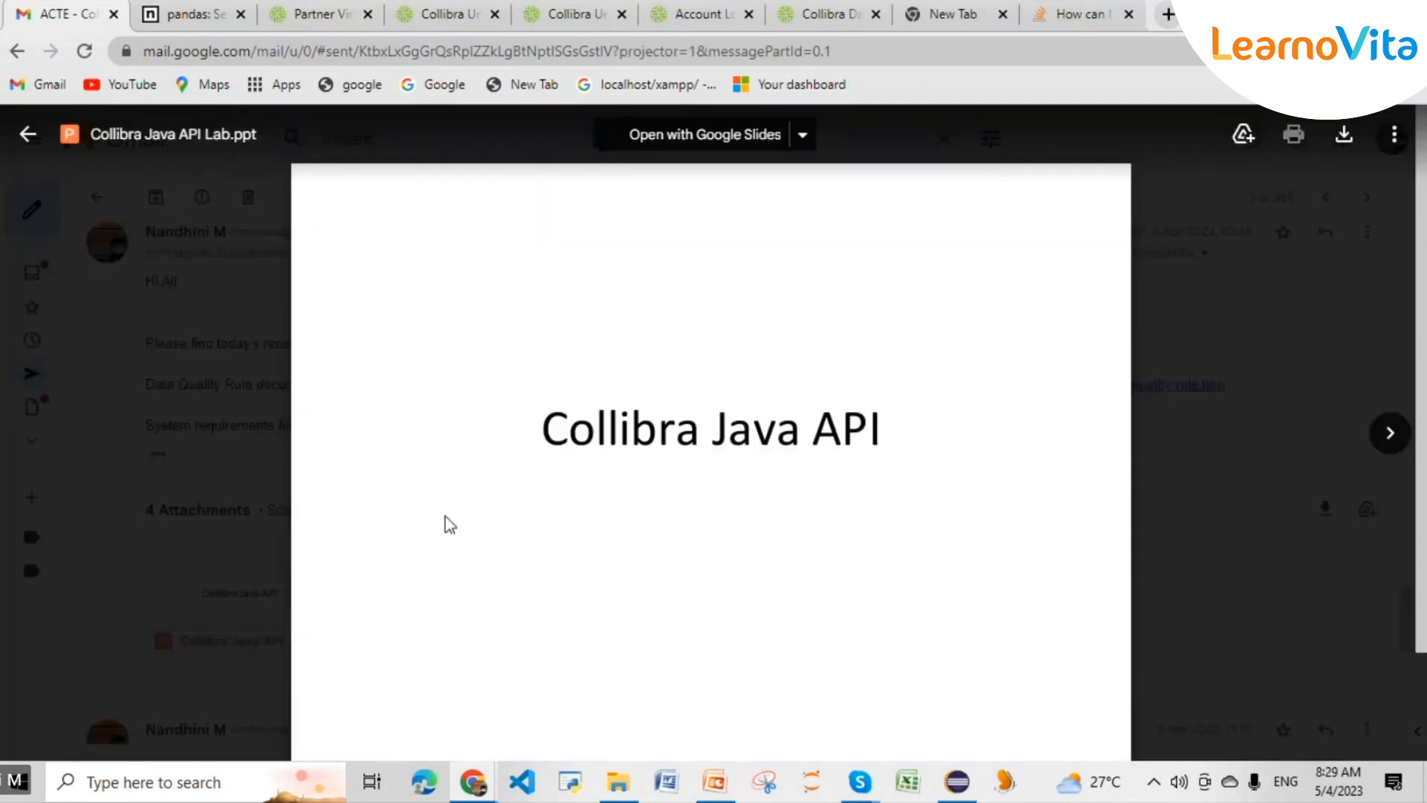
scroll(1062, 452, "down", 15)
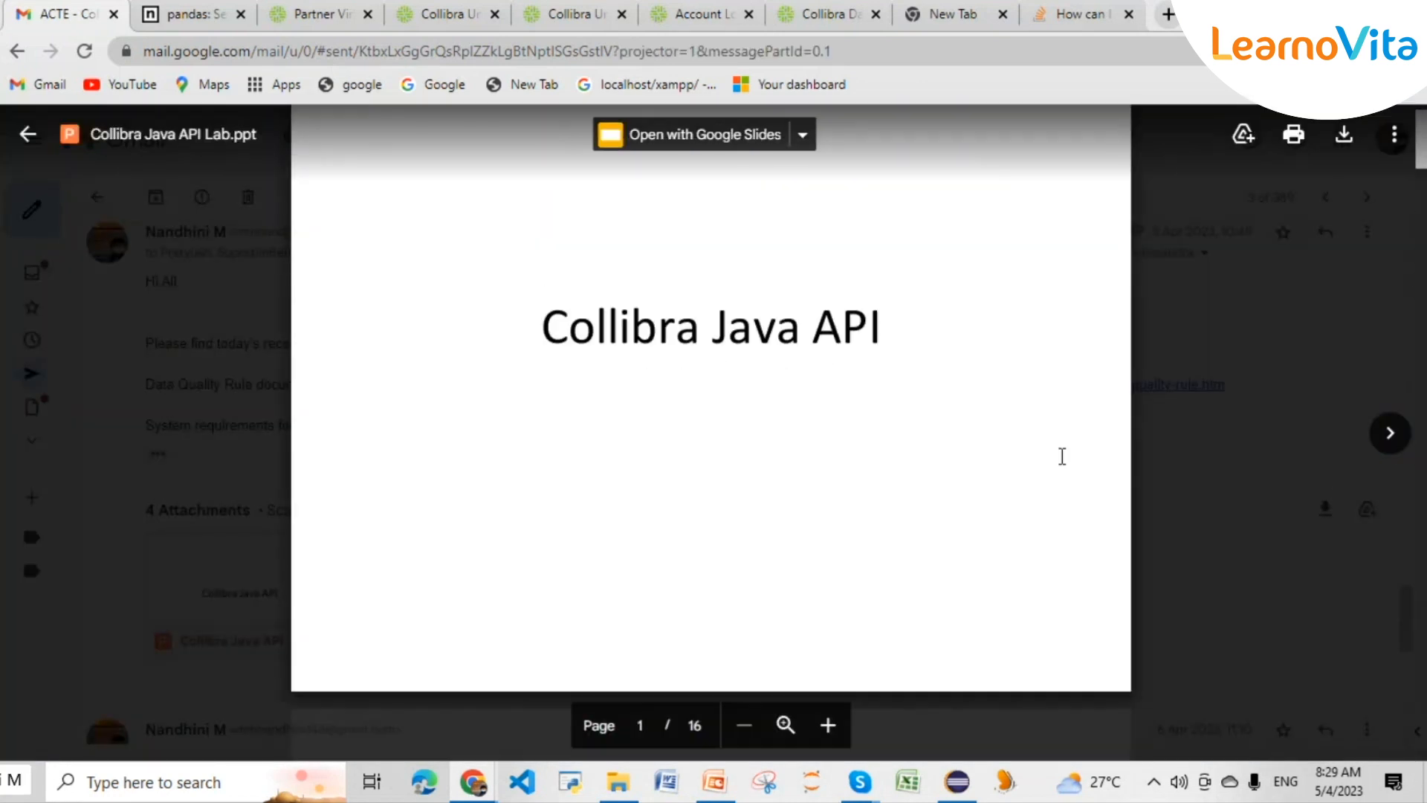
scroll(1062, 451, "down", 10)
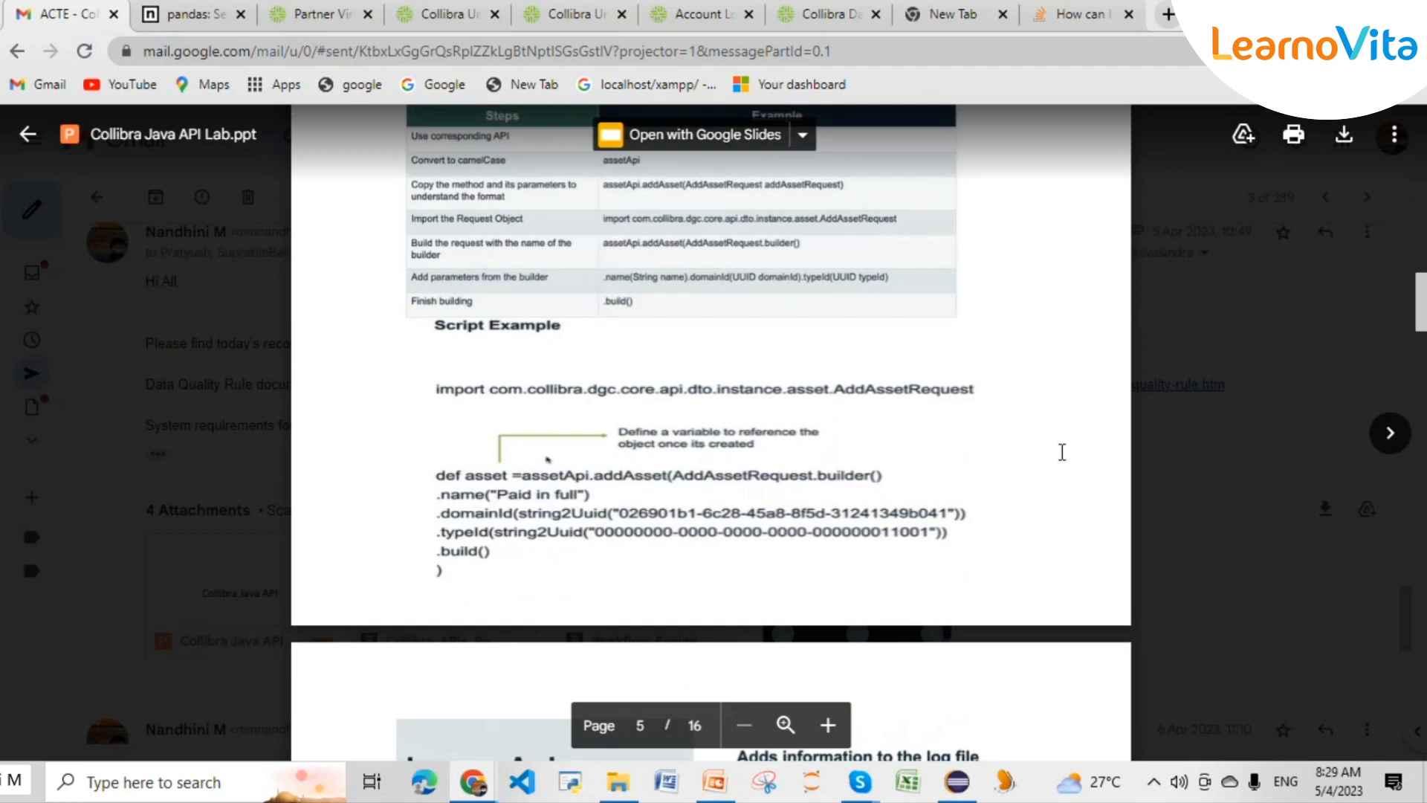
scroll(1062, 451, "down", 15)
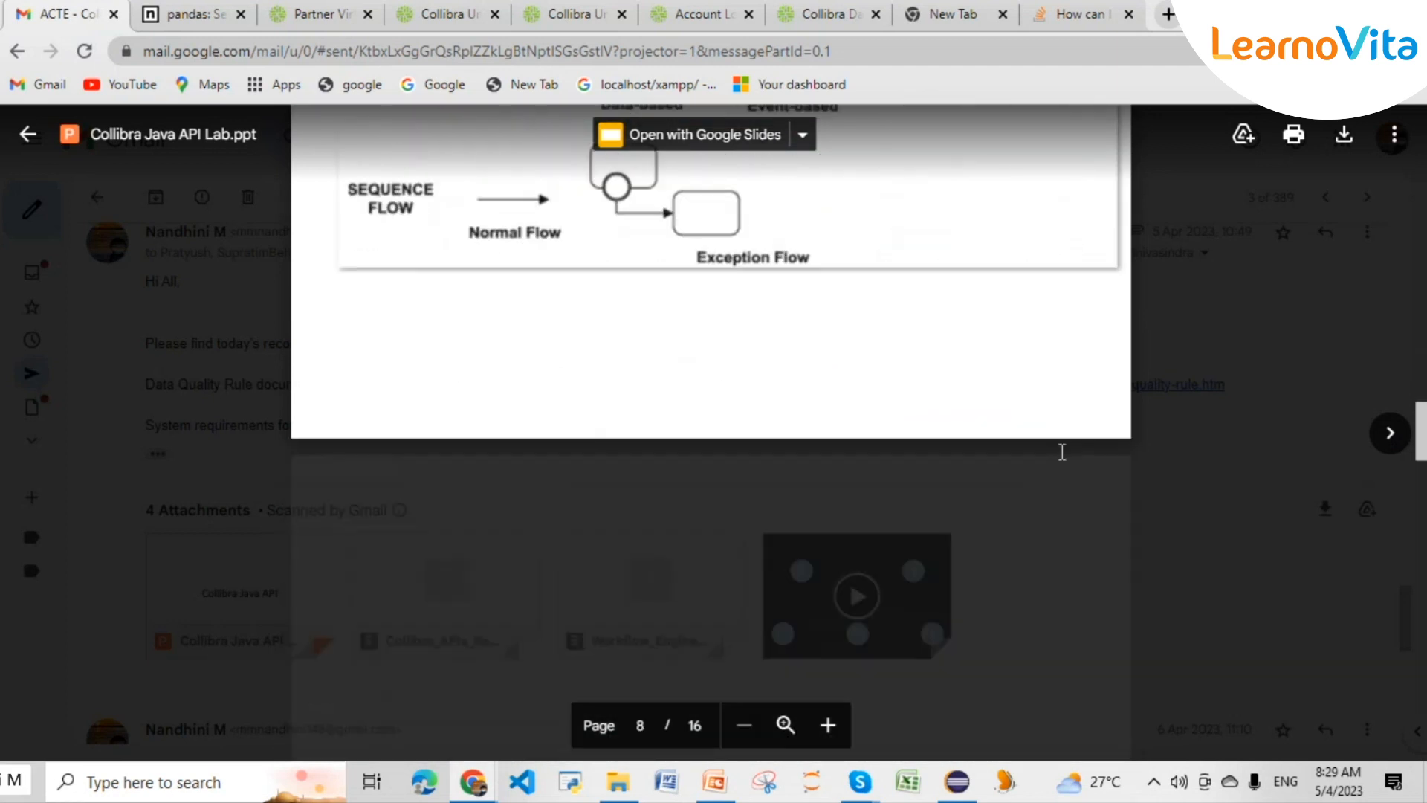
scroll(1062, 452, "down", 15)
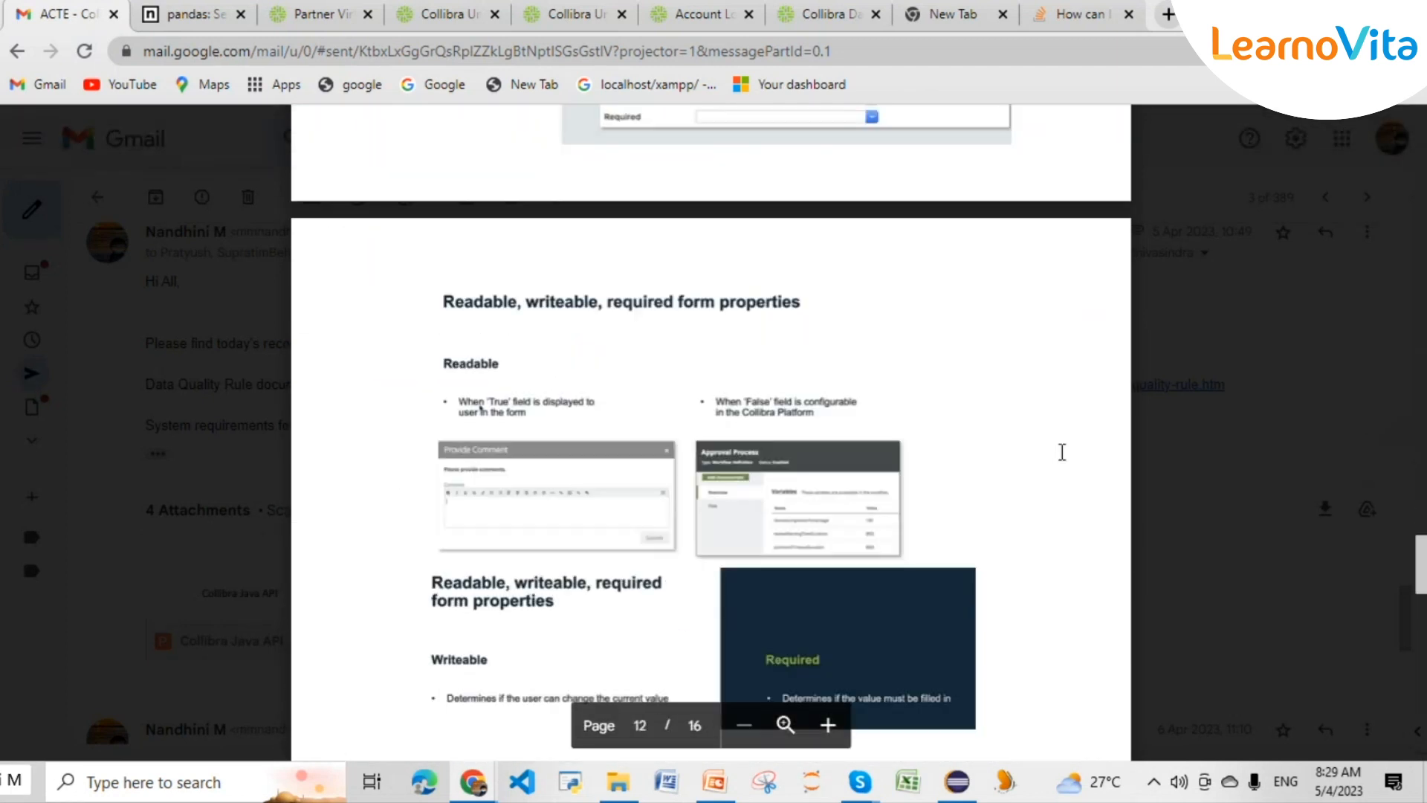
scroll(1062, 451, "up", 7)
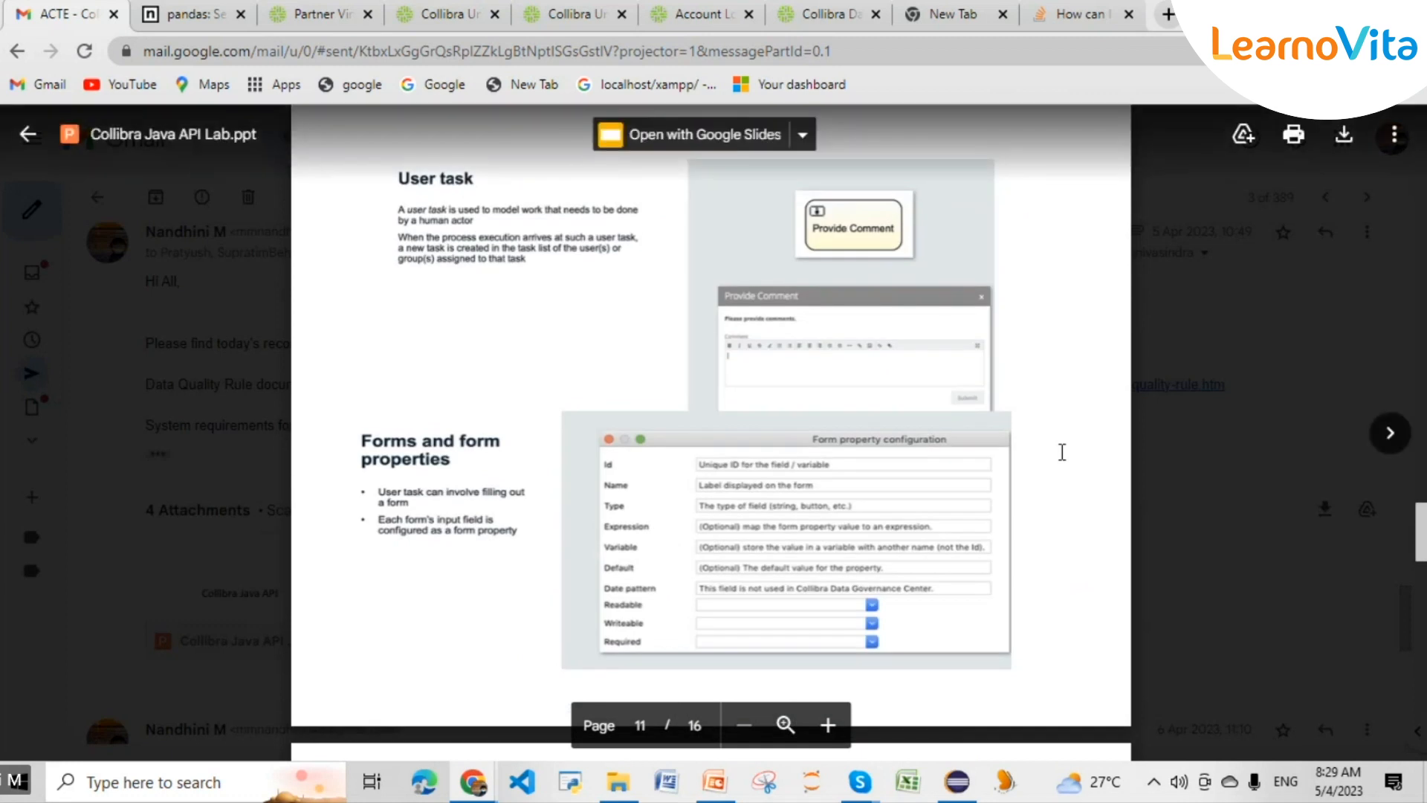
- Examine the slides on required form properties and case-sensitive form types, close the presentation, and return to Eclipse
scroll(1062, 452, "down", 8)
scroll(844, 474, "up", 3)
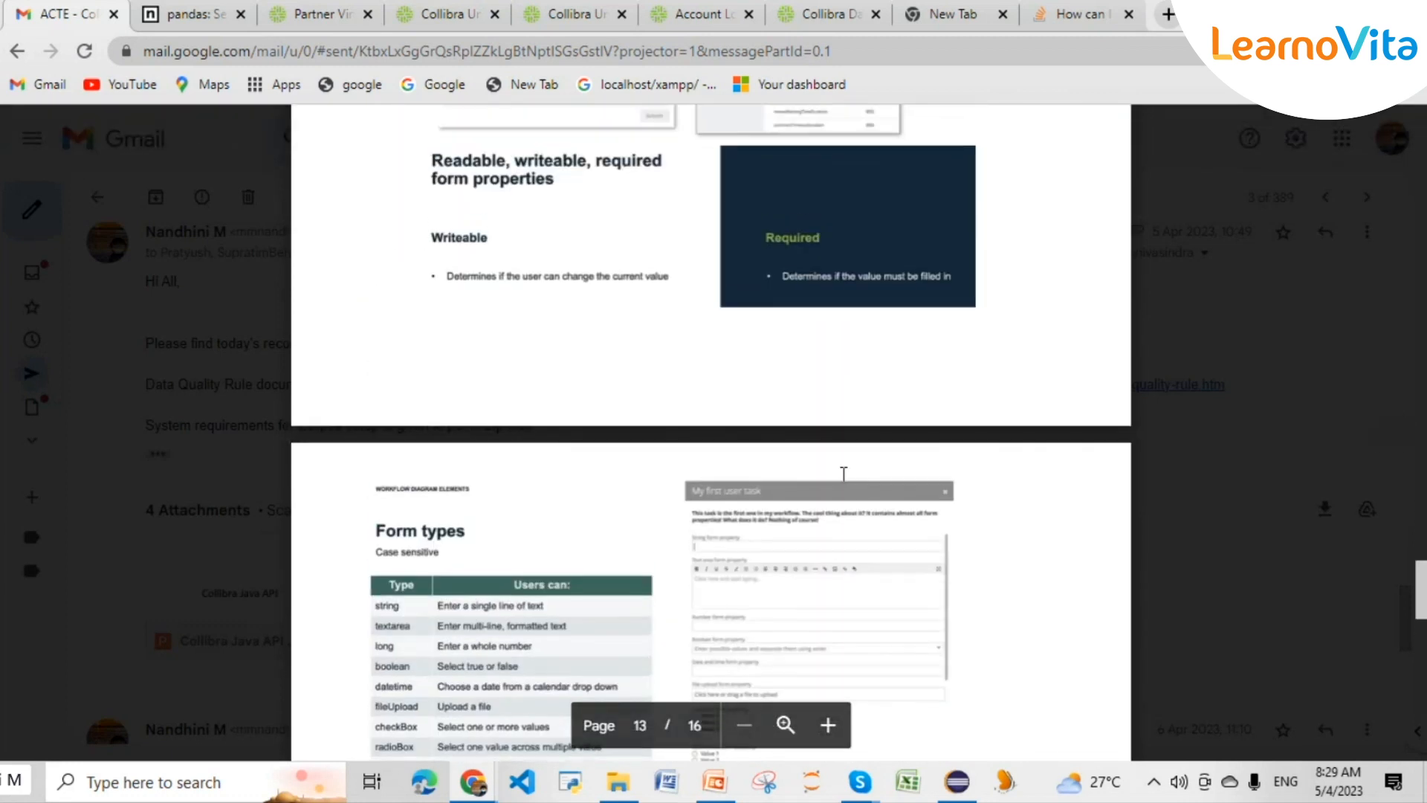
scroll(602, 503, "down", 3)
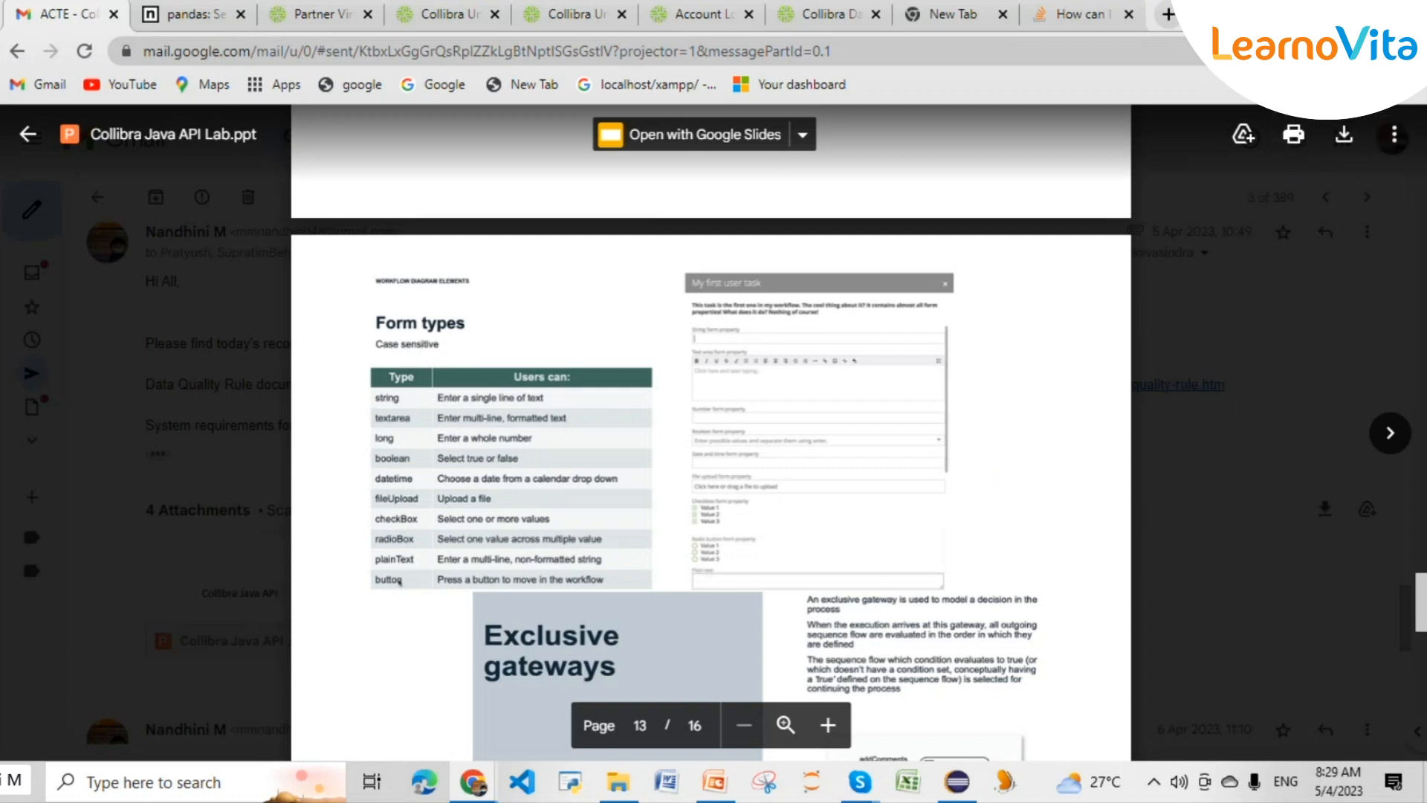
left_click(26, 137)
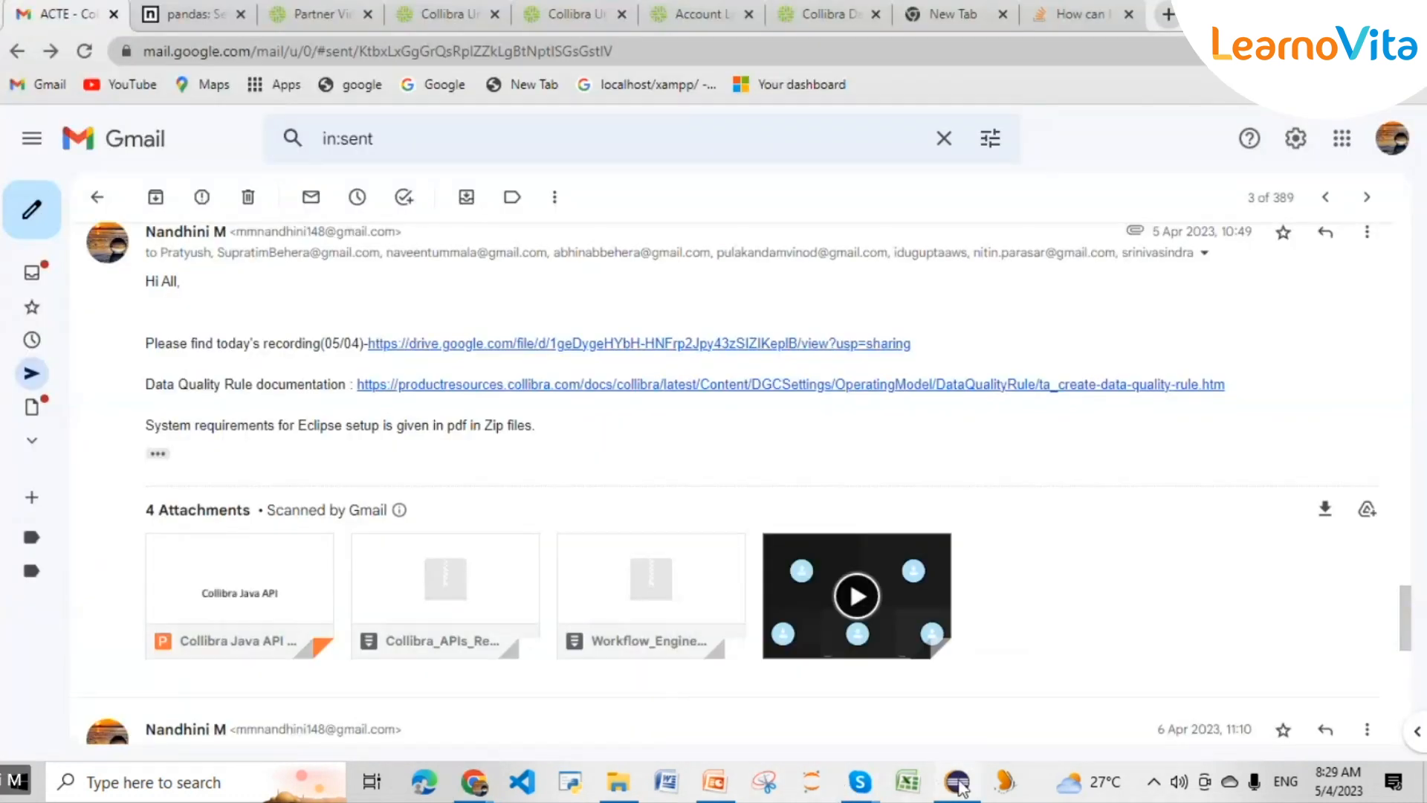
left_click(959, 784)
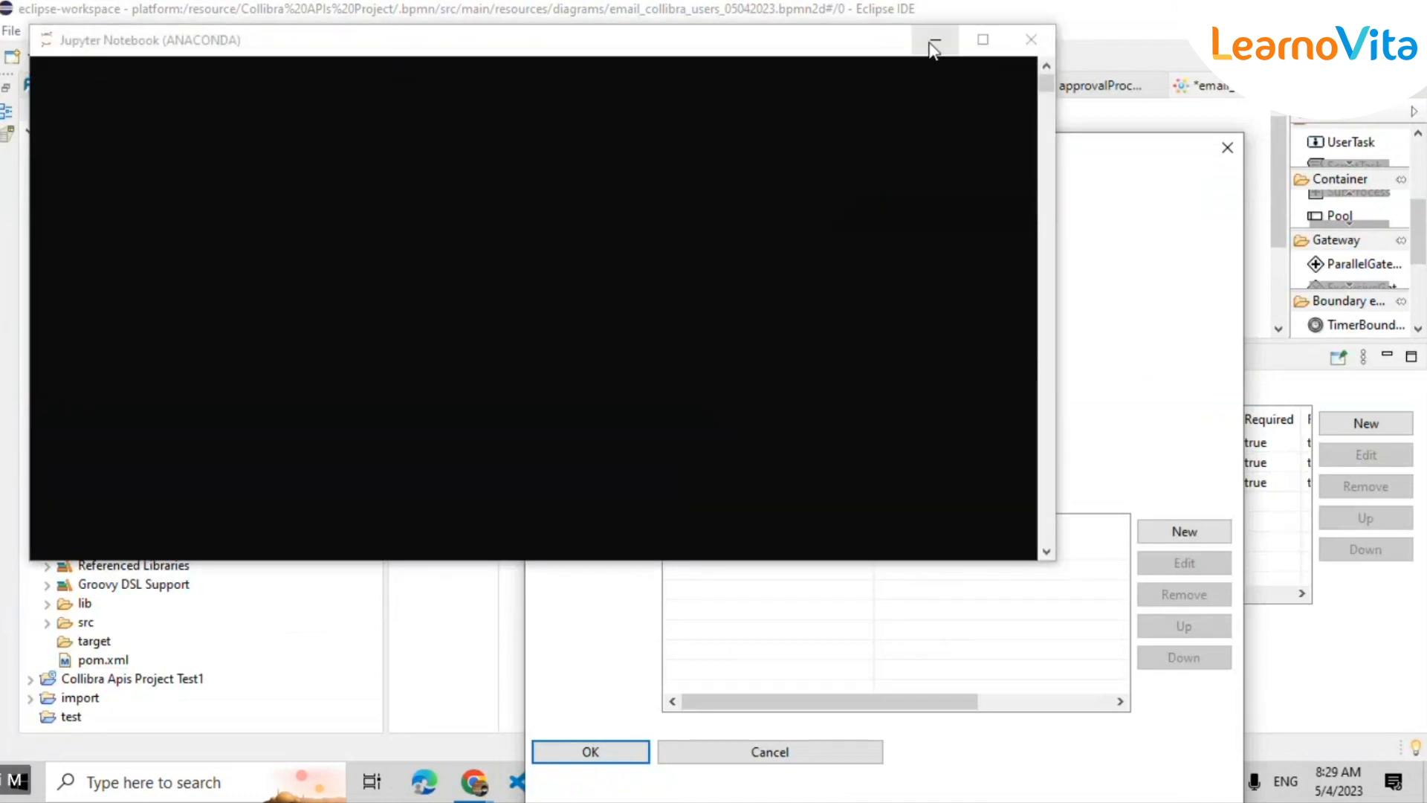
left_click(934, 46)
- Set Readable, Writeable and Required to True for the "Send Email to Users" button property and save it to the start form
left_click(776, 410)
type("t")
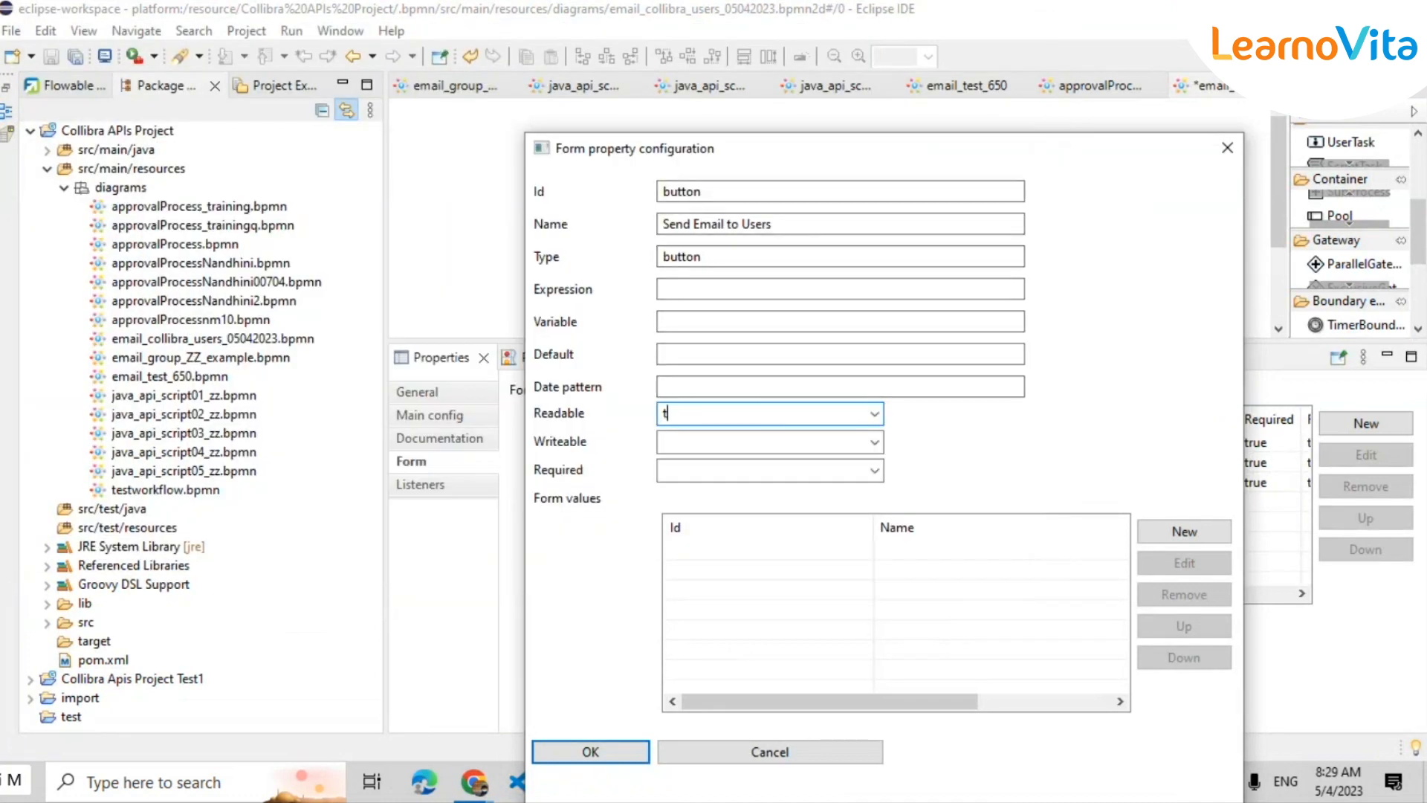
left_click(874, 413)
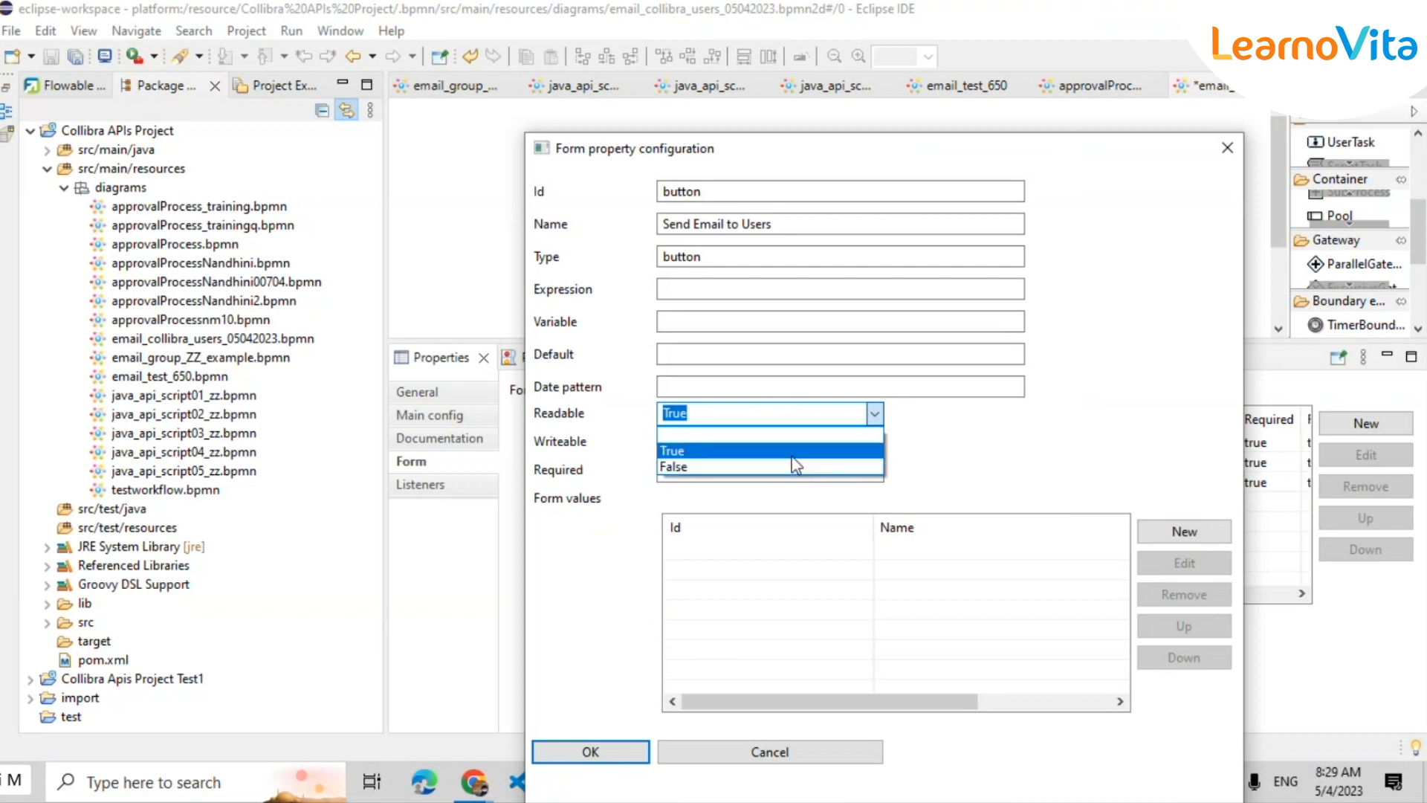
left_click(792, 455)
left_click(876, 444)
left_click(764, 482)
left_click(875, 472)
left_click(882, 471)
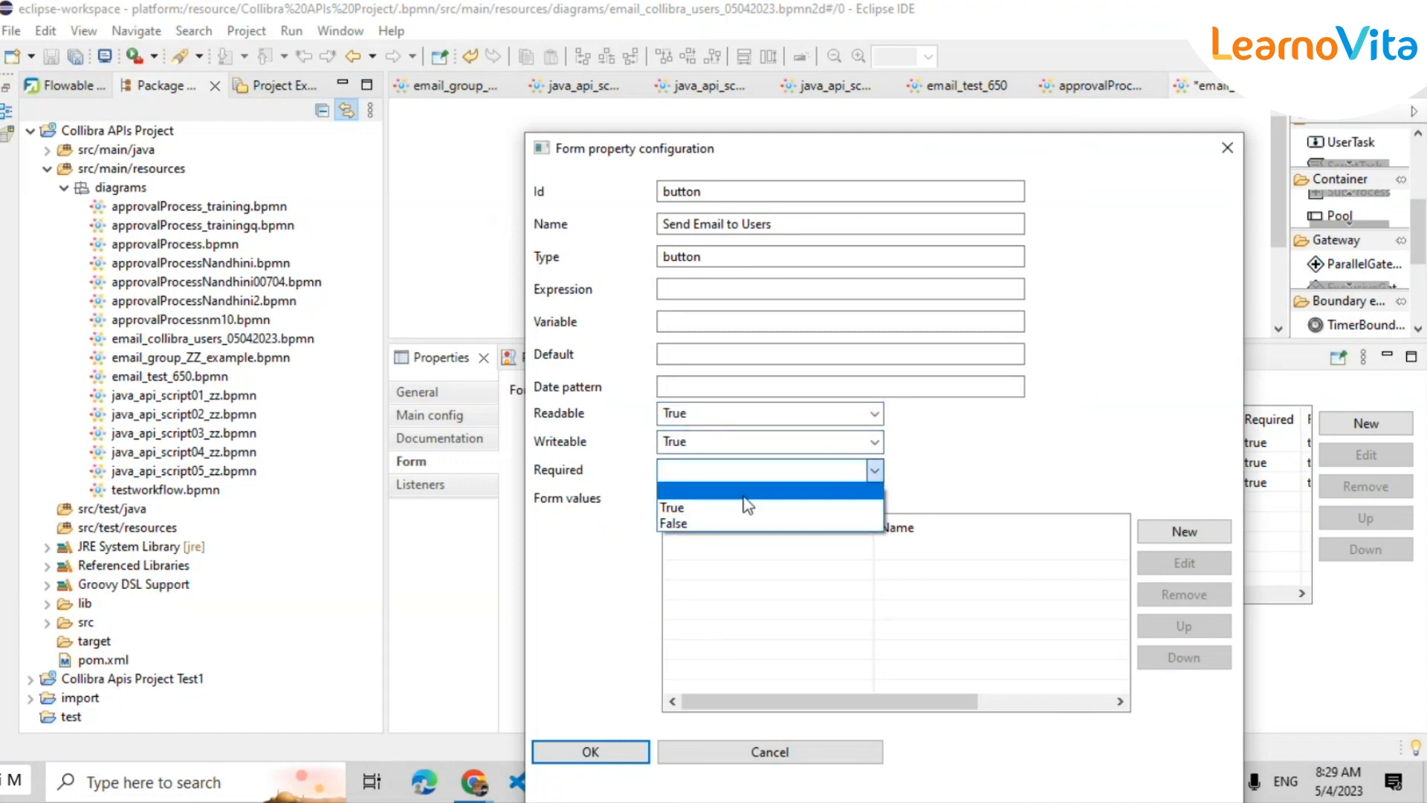
left_click(739, 502)
left_click(588, 752)
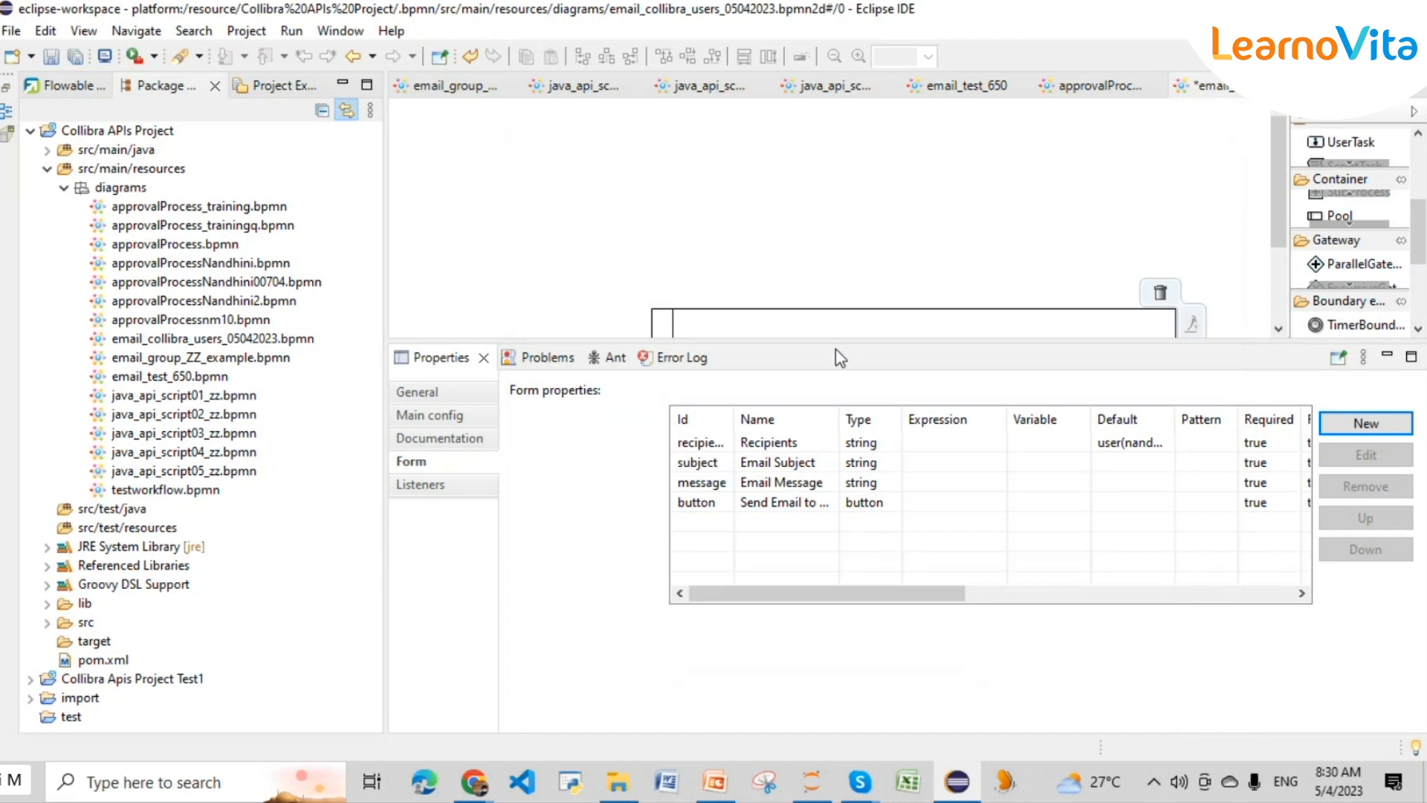
- Enlarge the diagram area and compare the start event's form property IDs with the mail task's main configuration fields
left_click_drag(839, 343, 840, 444)
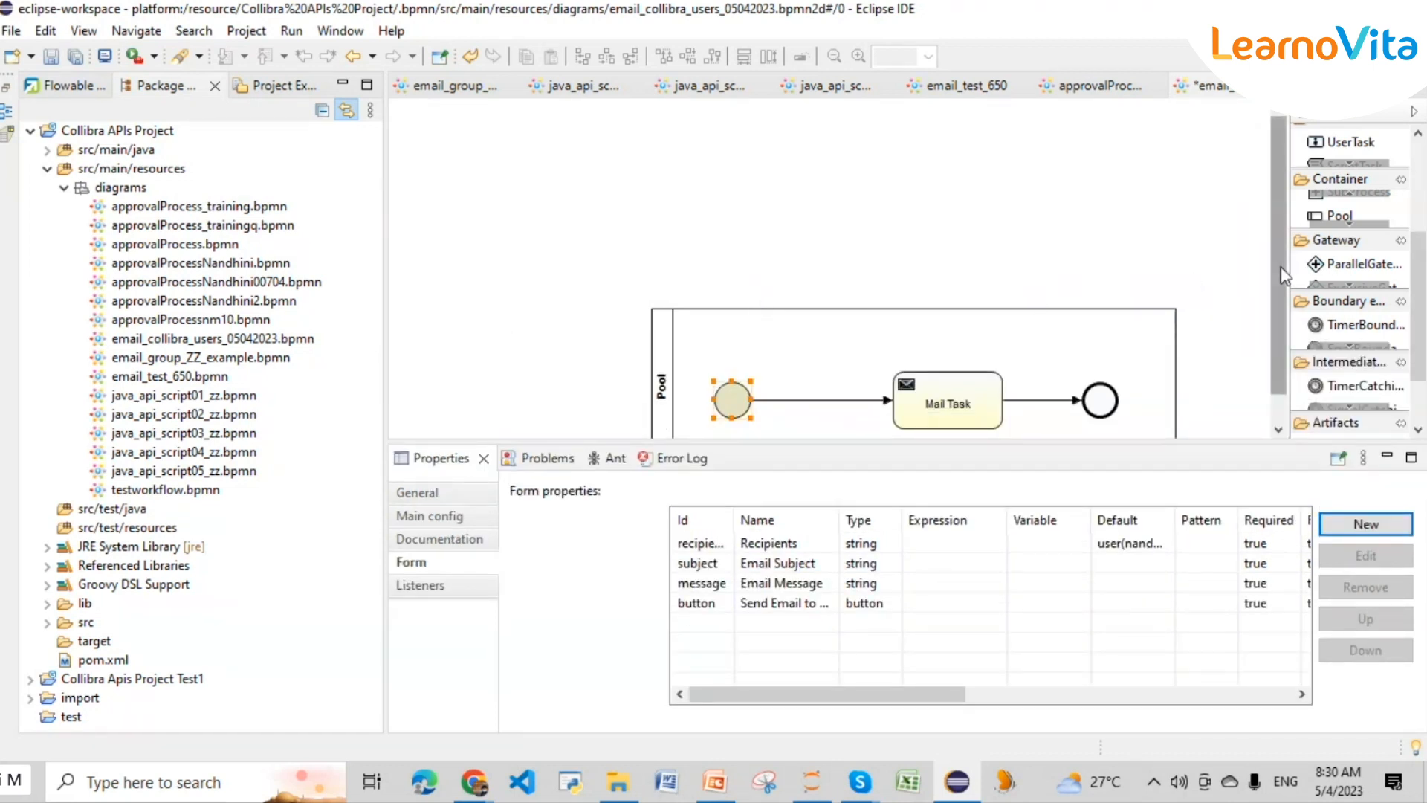
left_click_drag(1280, 267, 1282, 363)
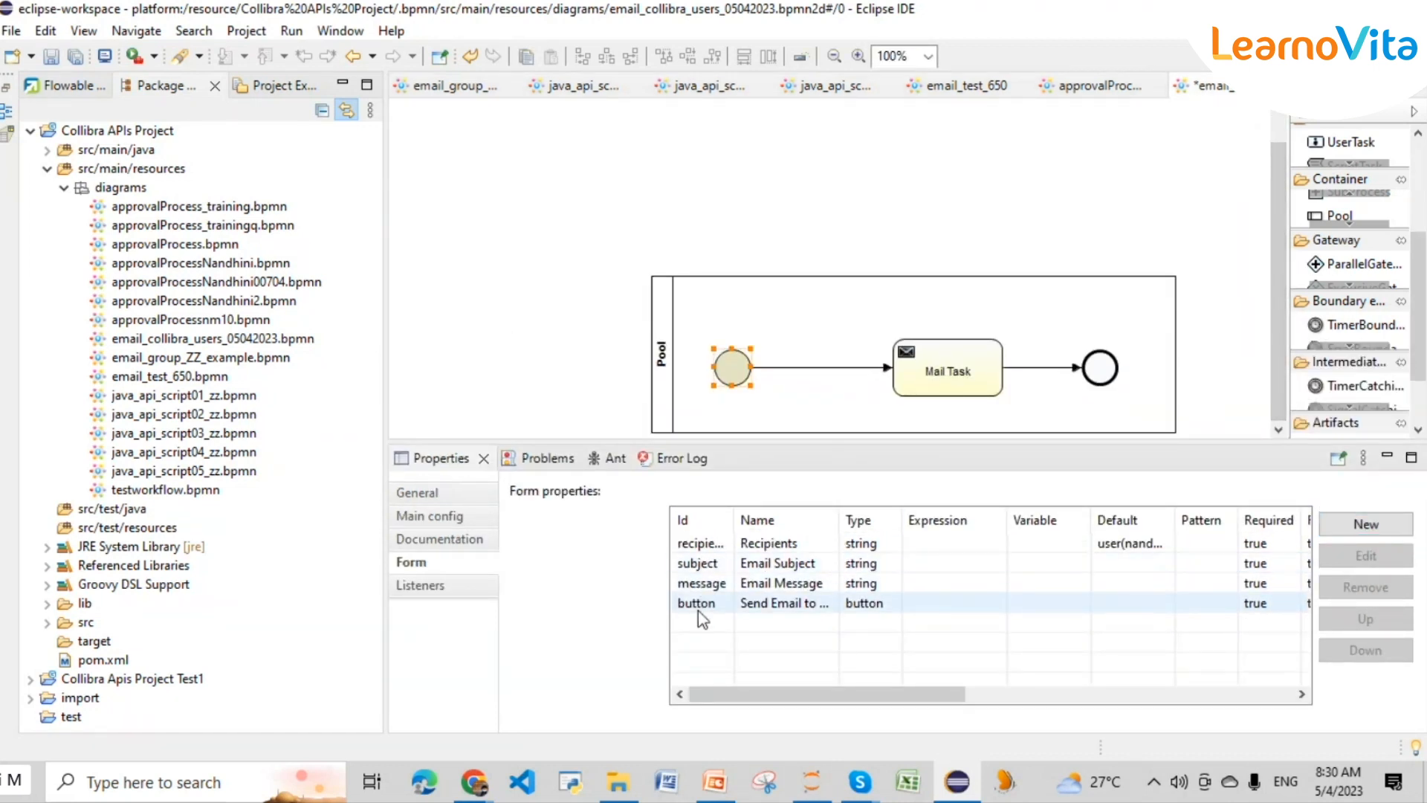
left_click(952, 371)
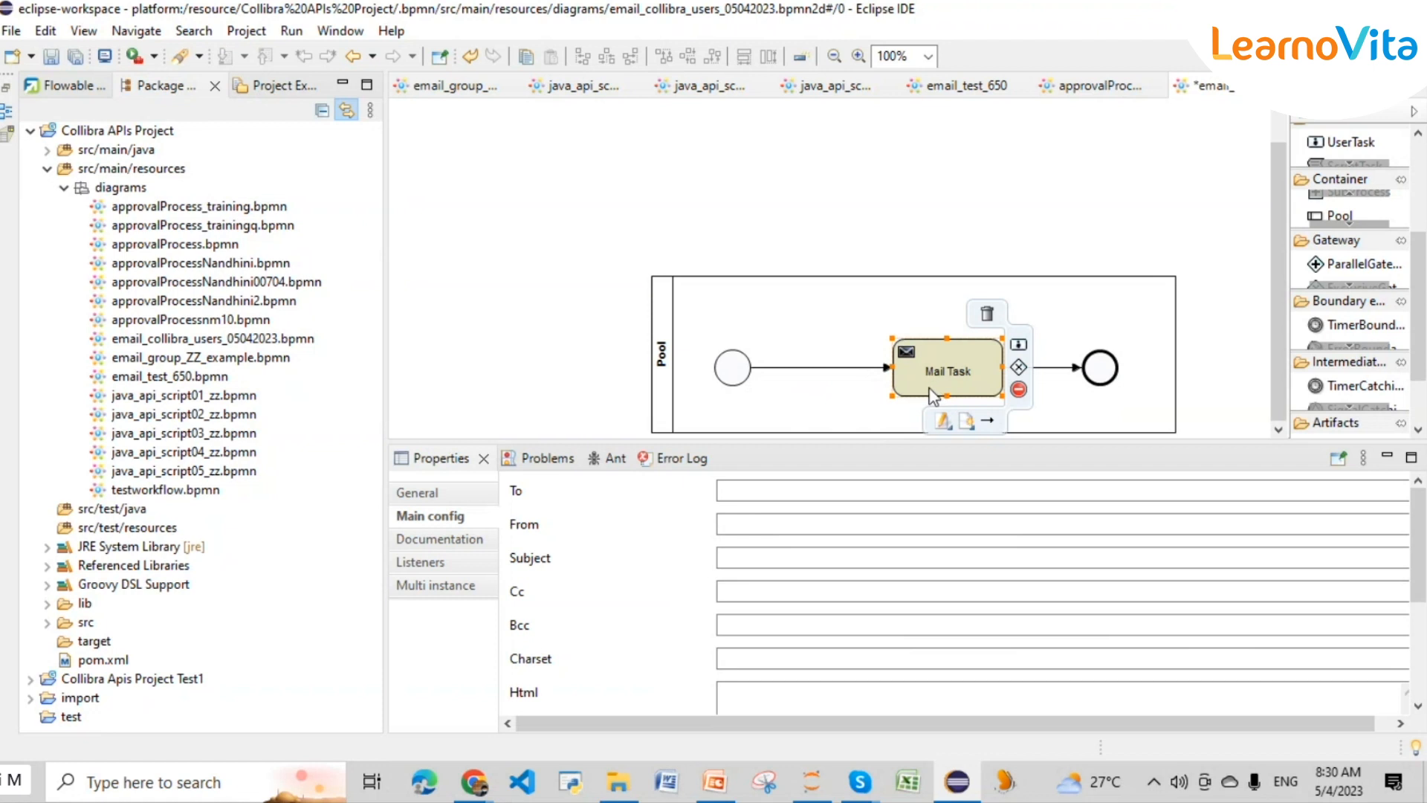
left_click(751, 492)
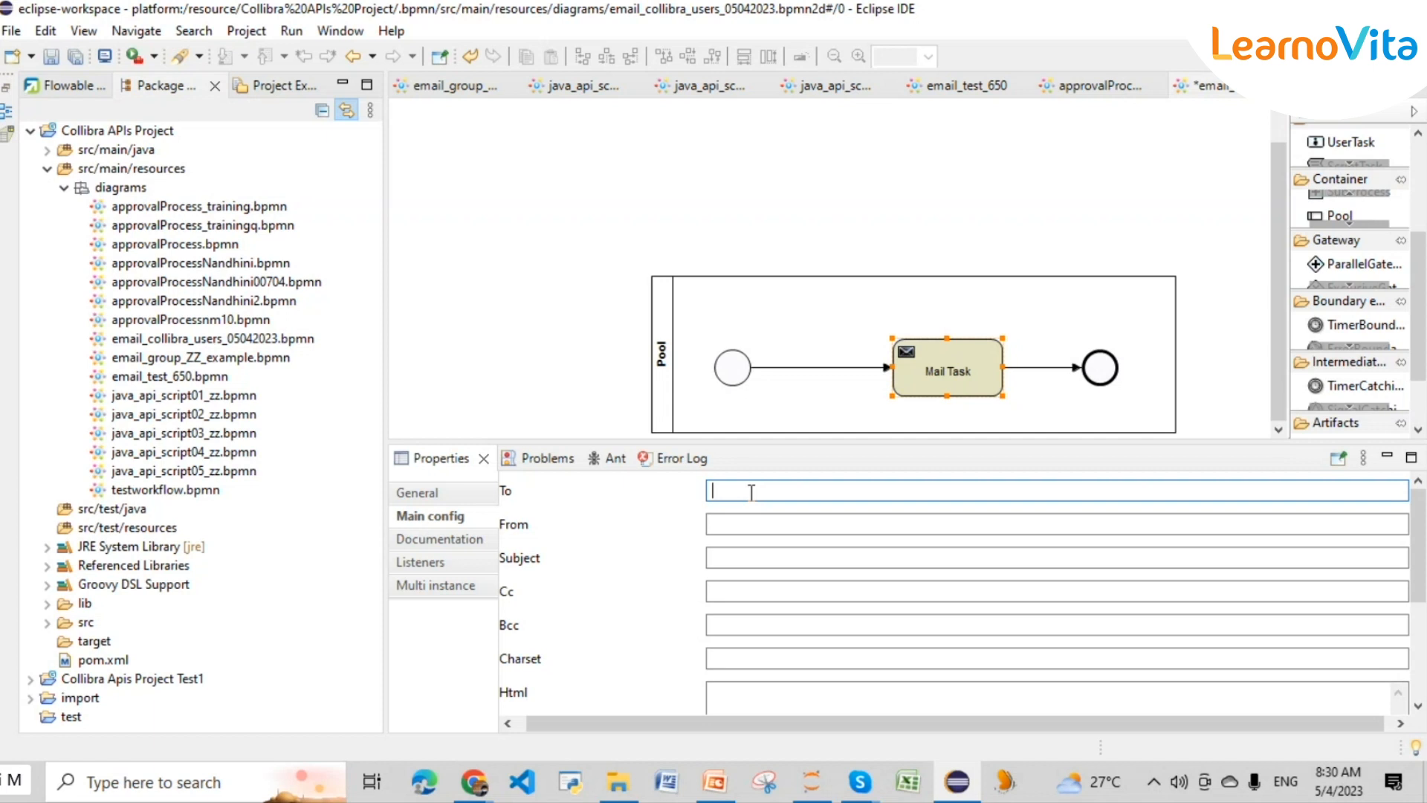
left_click(738, 368)
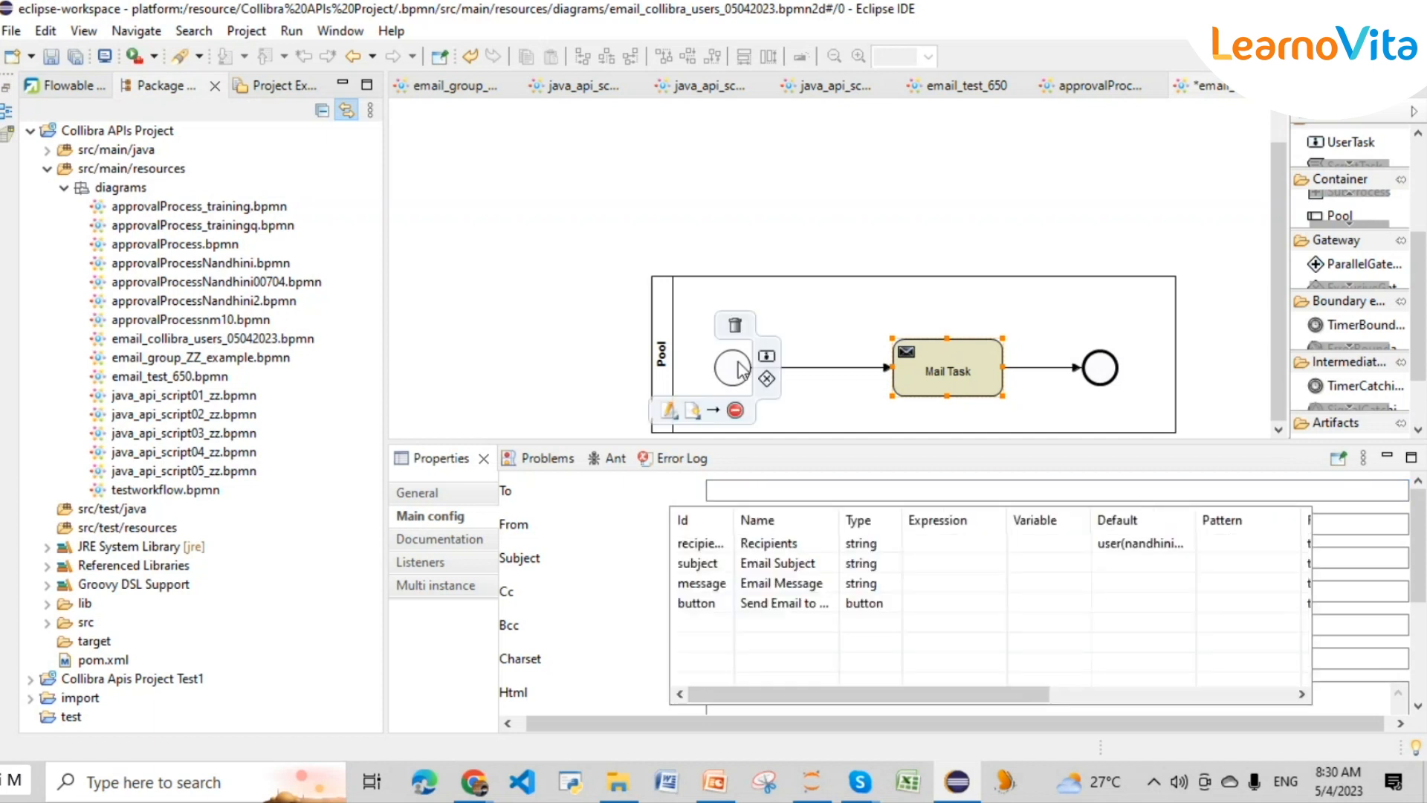
left_click_drag(734, 527, 808, 521)
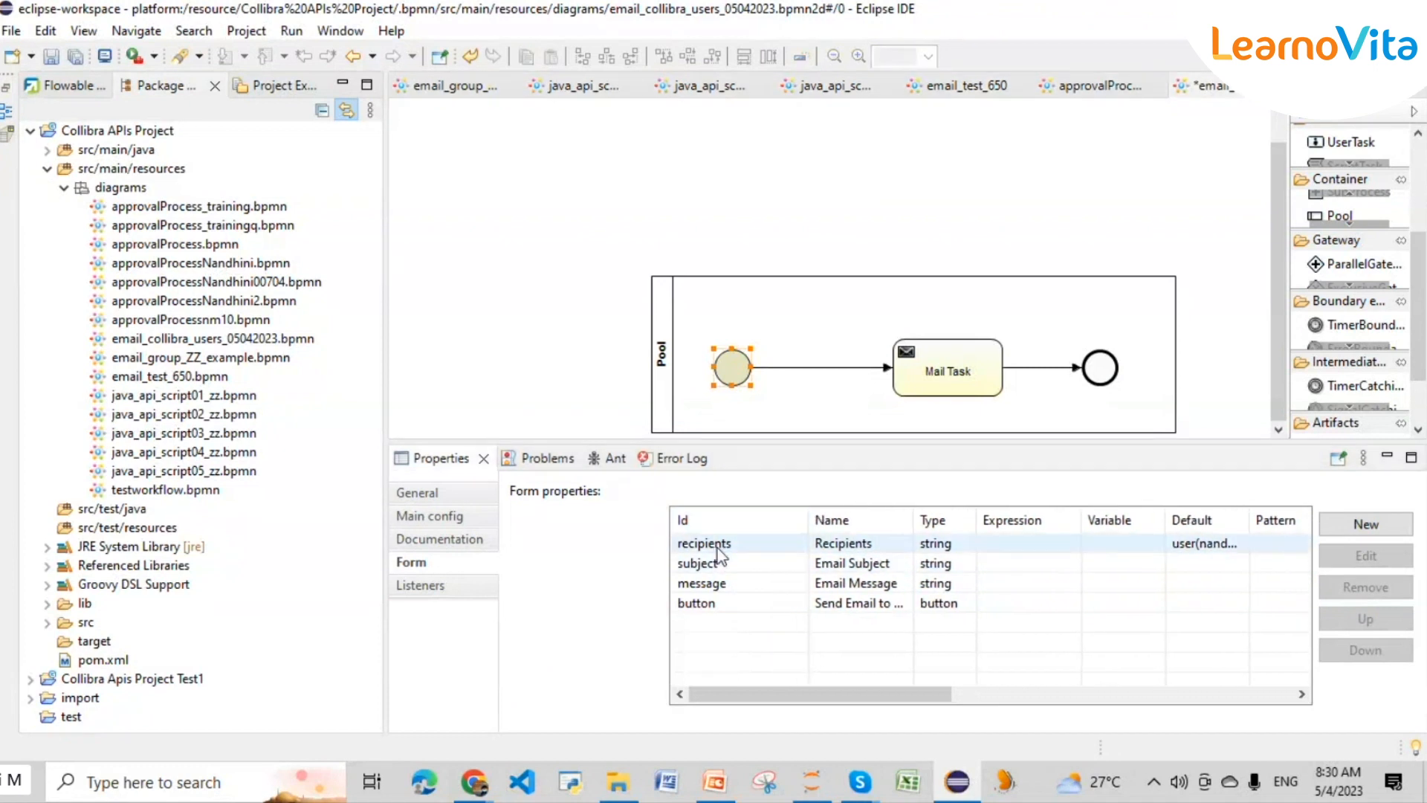
left_click(949, 384)
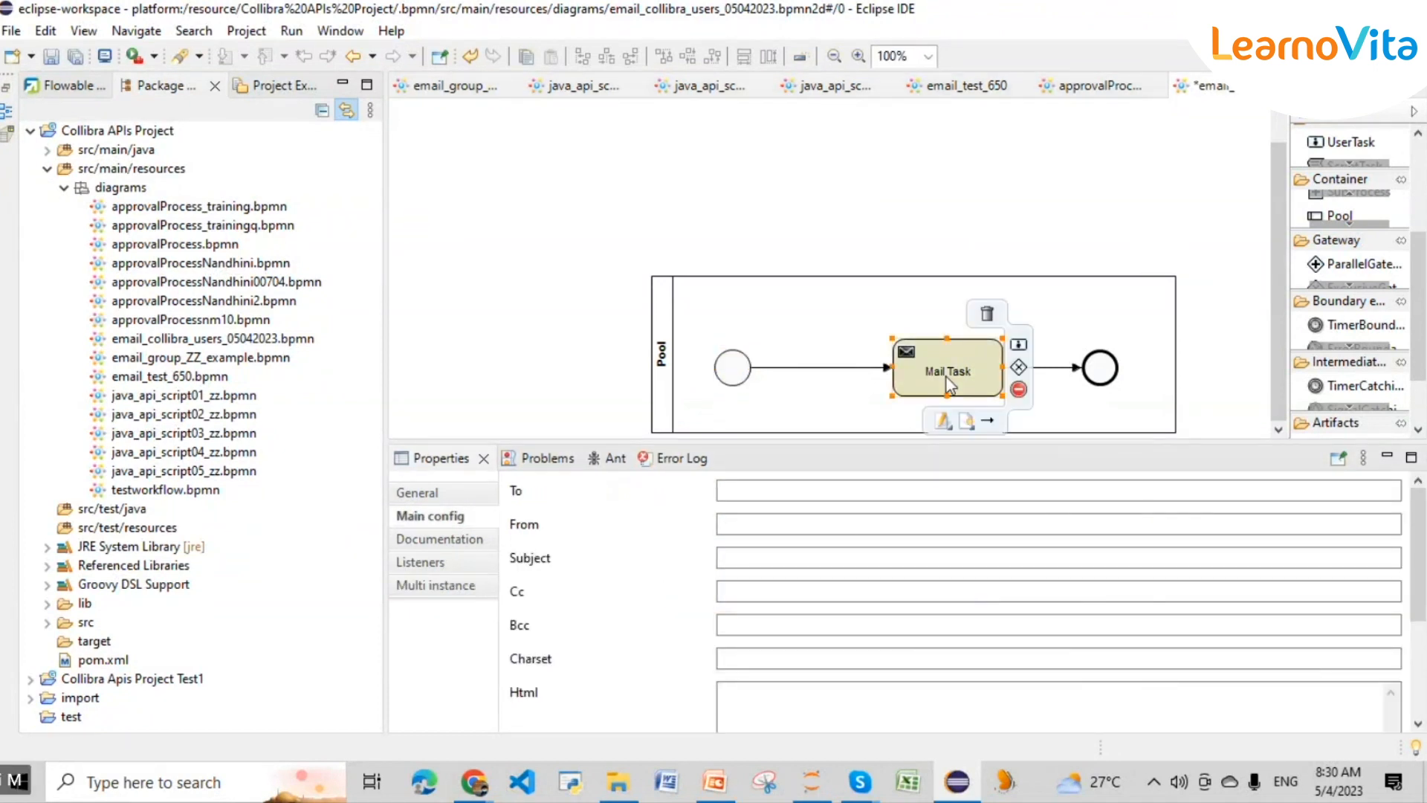
left_click(760, 494)
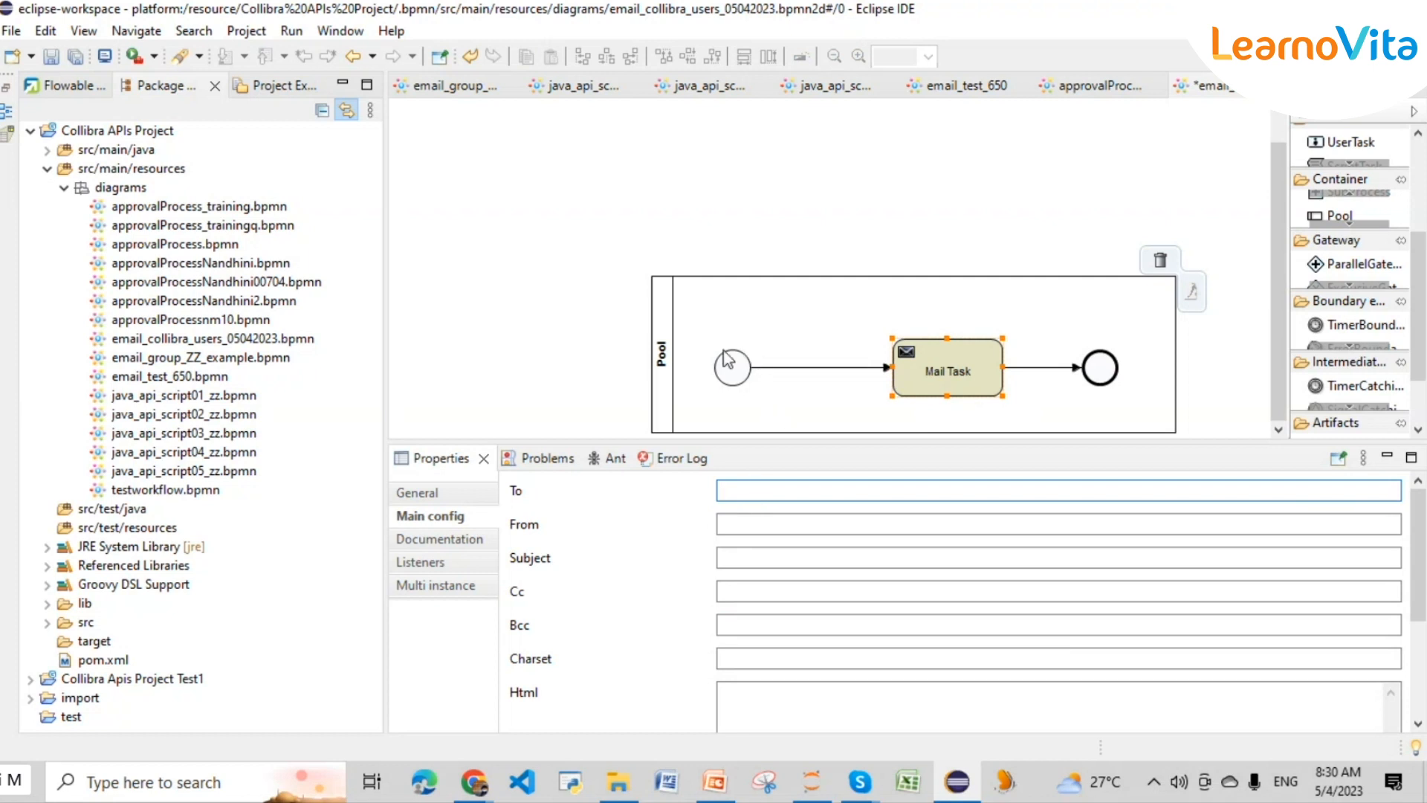
left_click(733, 372)
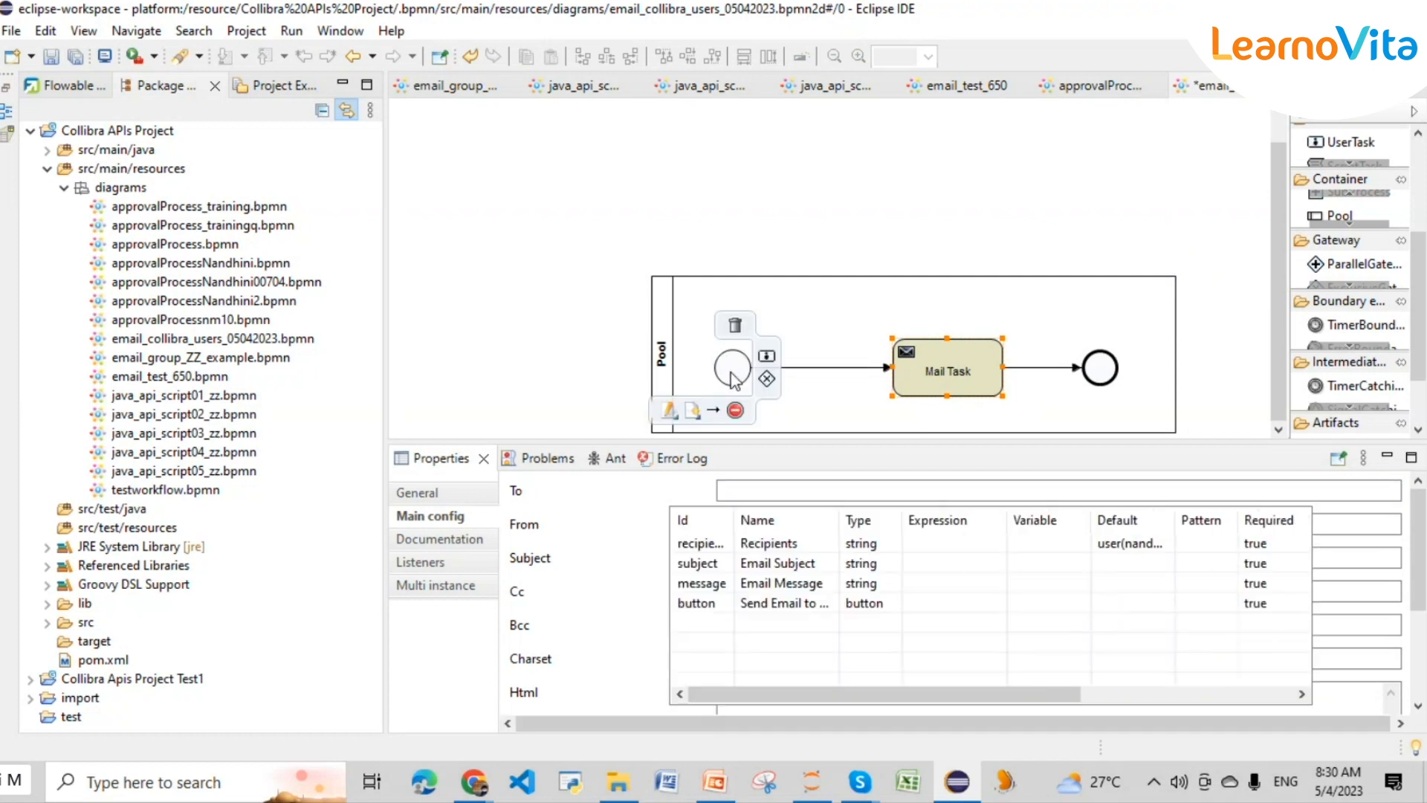
left_click_drag(732, 520, 821, 520)
left_click(734, 563)
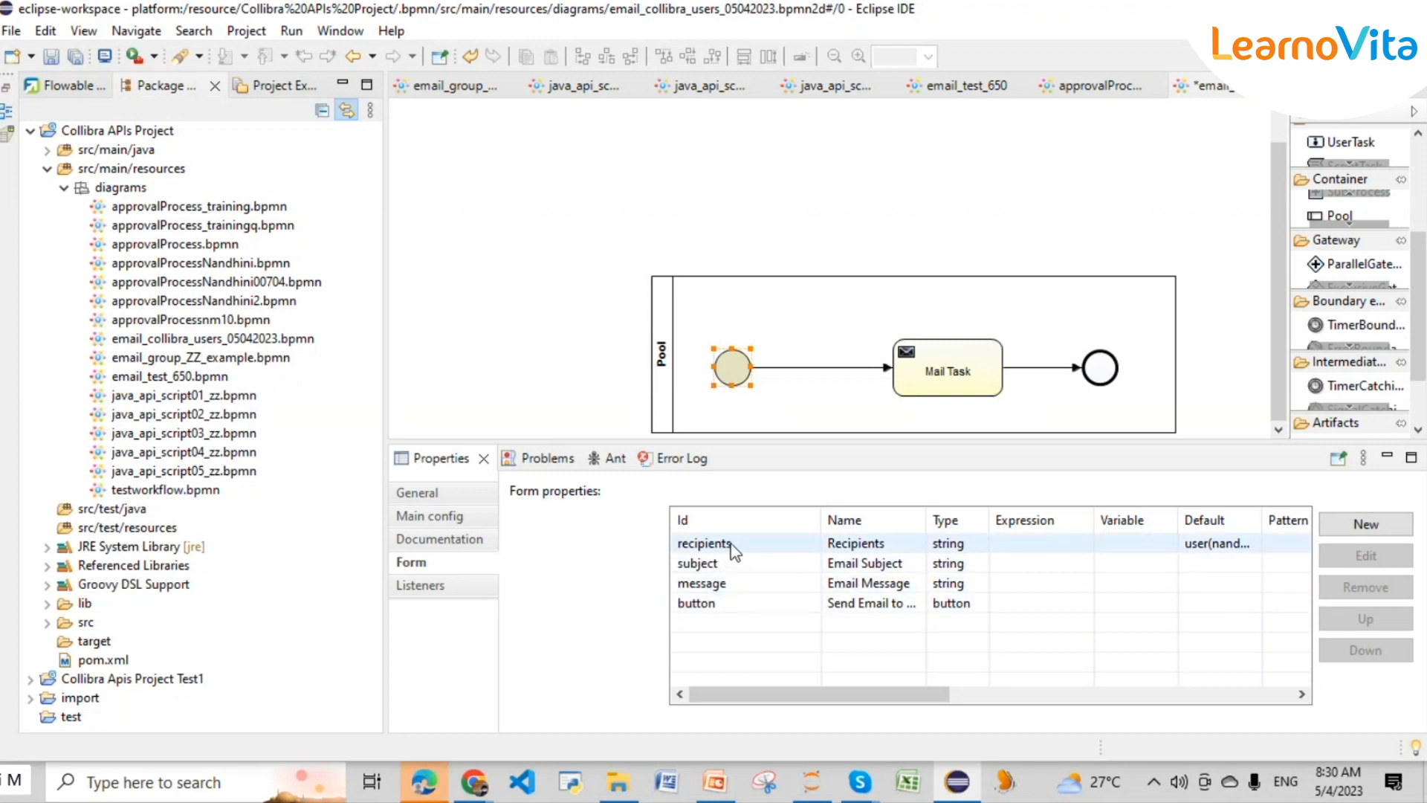
left_click_drag(770, 694, 738, 715)
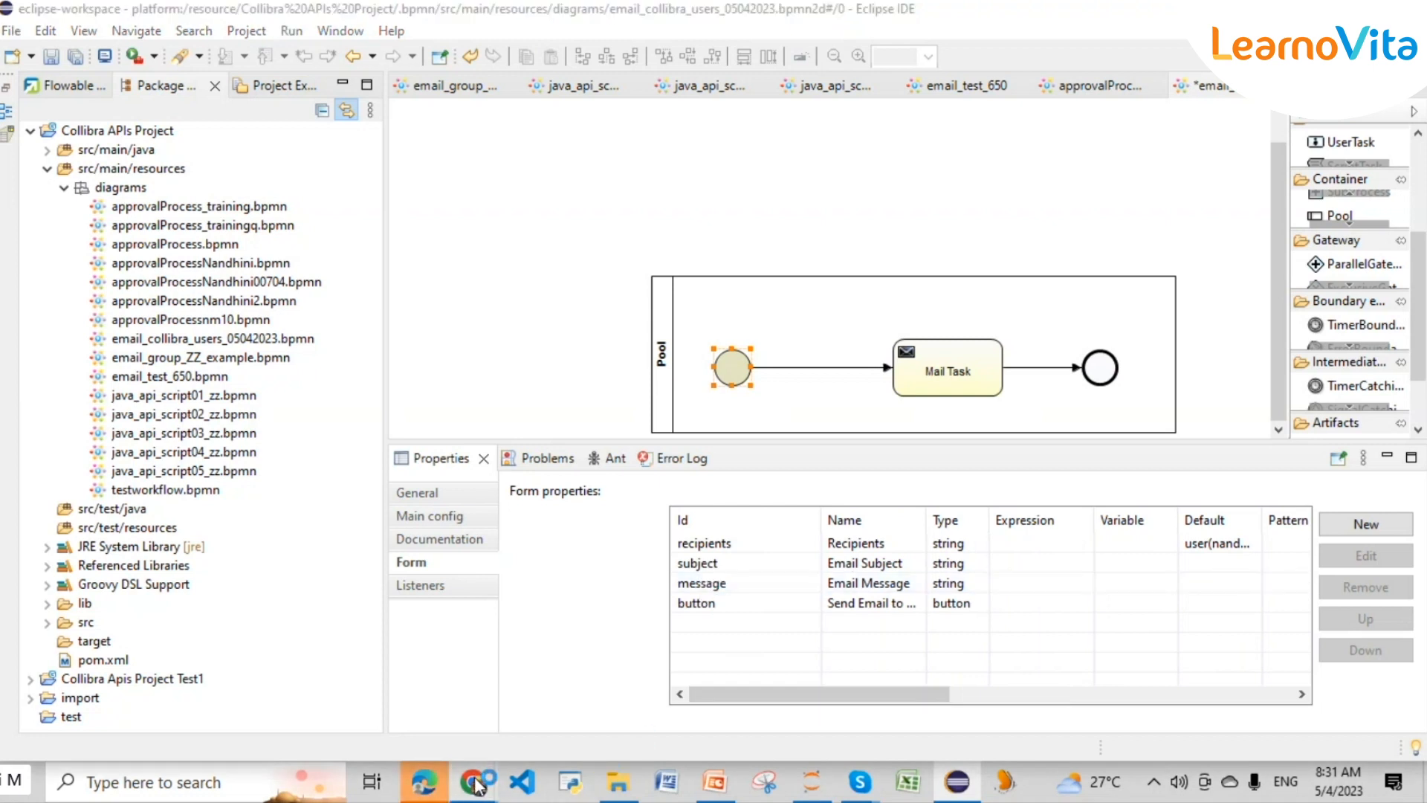
- Switch to Chrome, try to submit the email test 650 form with only the subject "dfds" entered, and clear the subject
mouse_move(476, 786)
left_click(510, 702)
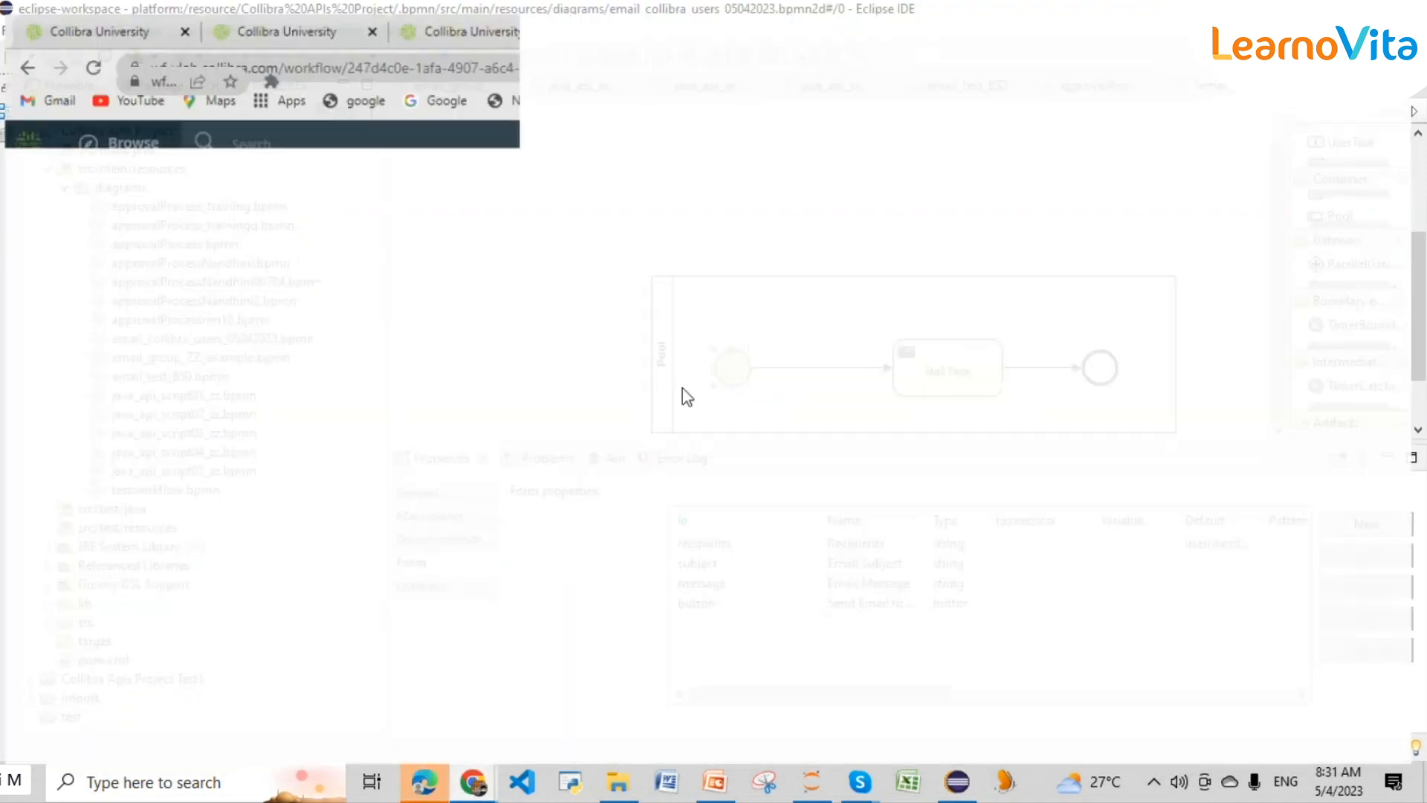
type("fds")
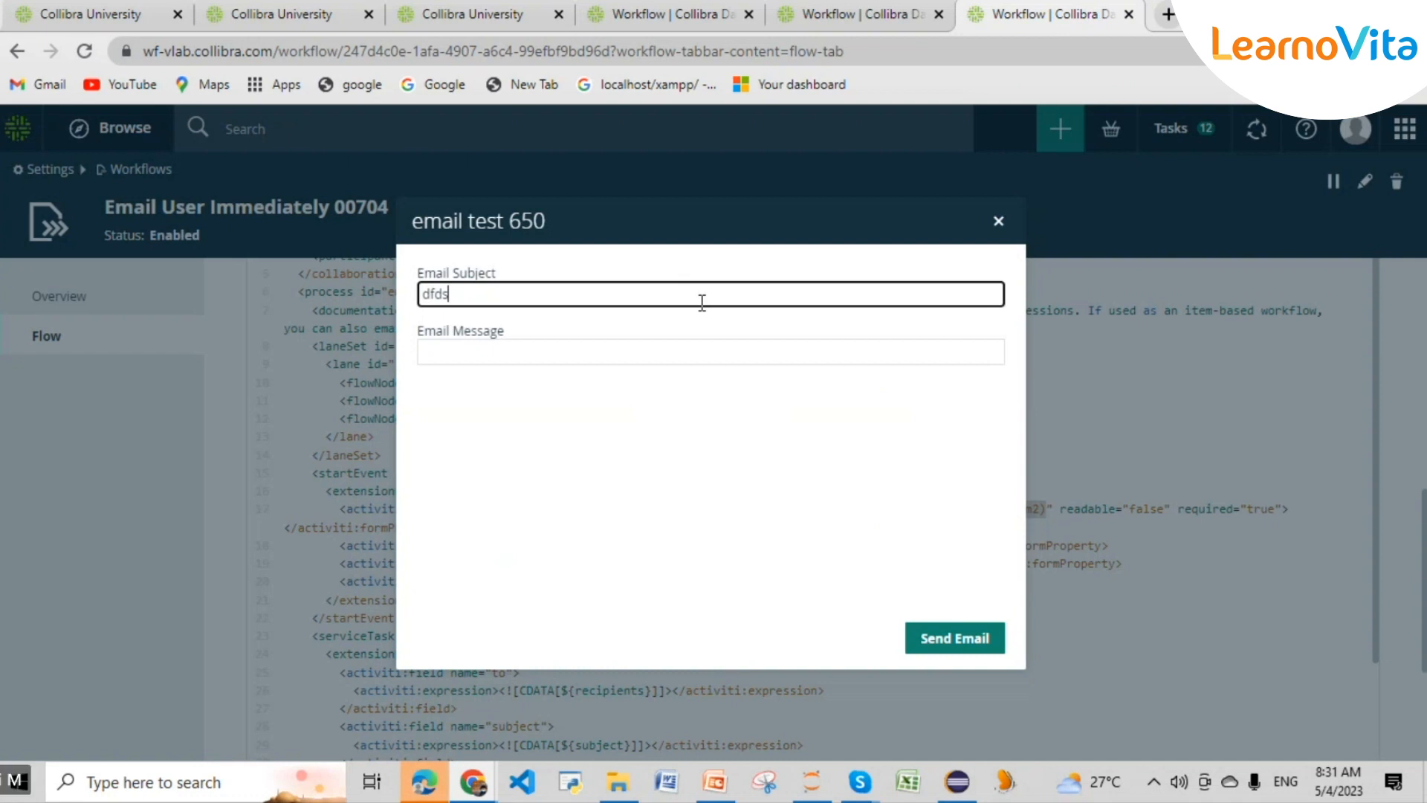
key("Return")
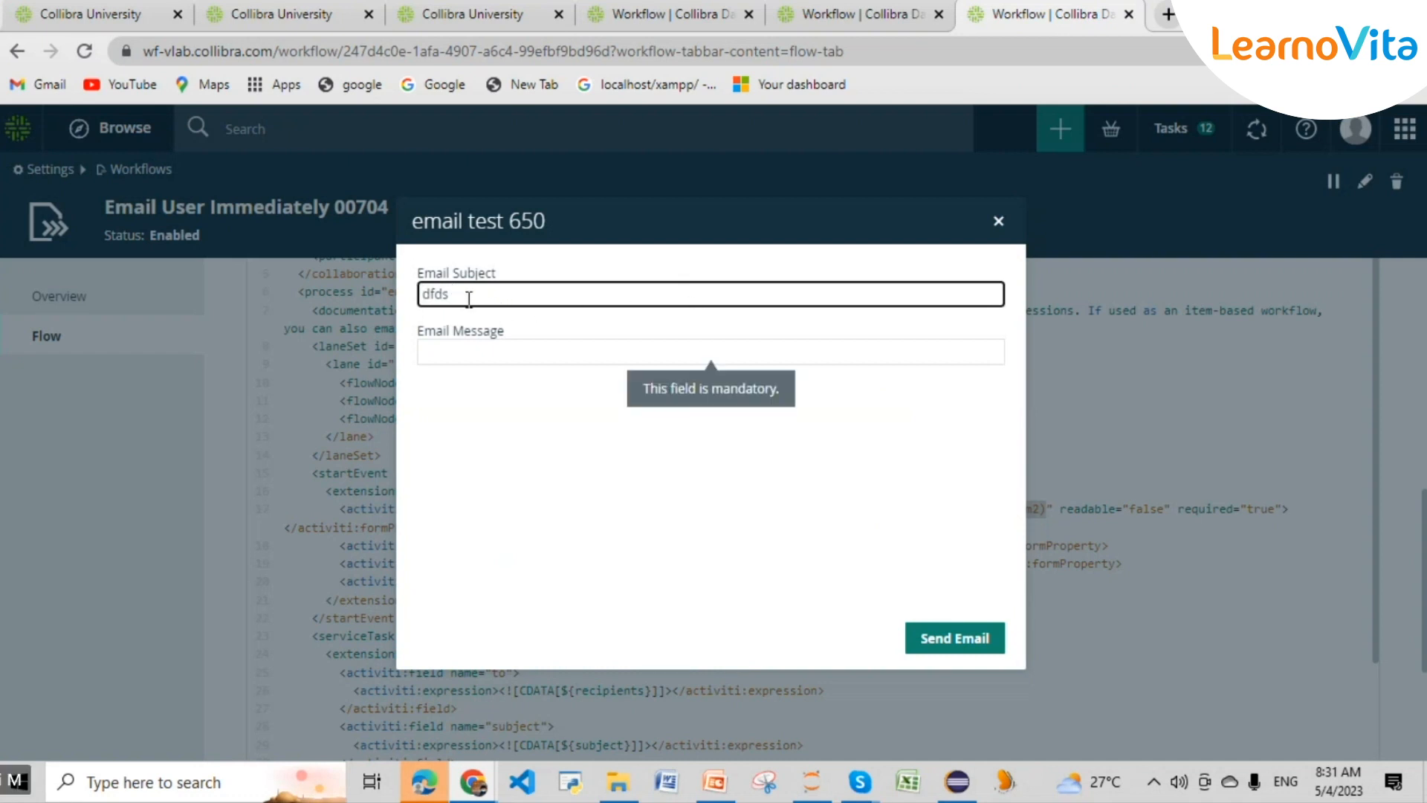
key("BackSpace")
key("BackSpace")
key("BackSpace")
key("BackSpace")
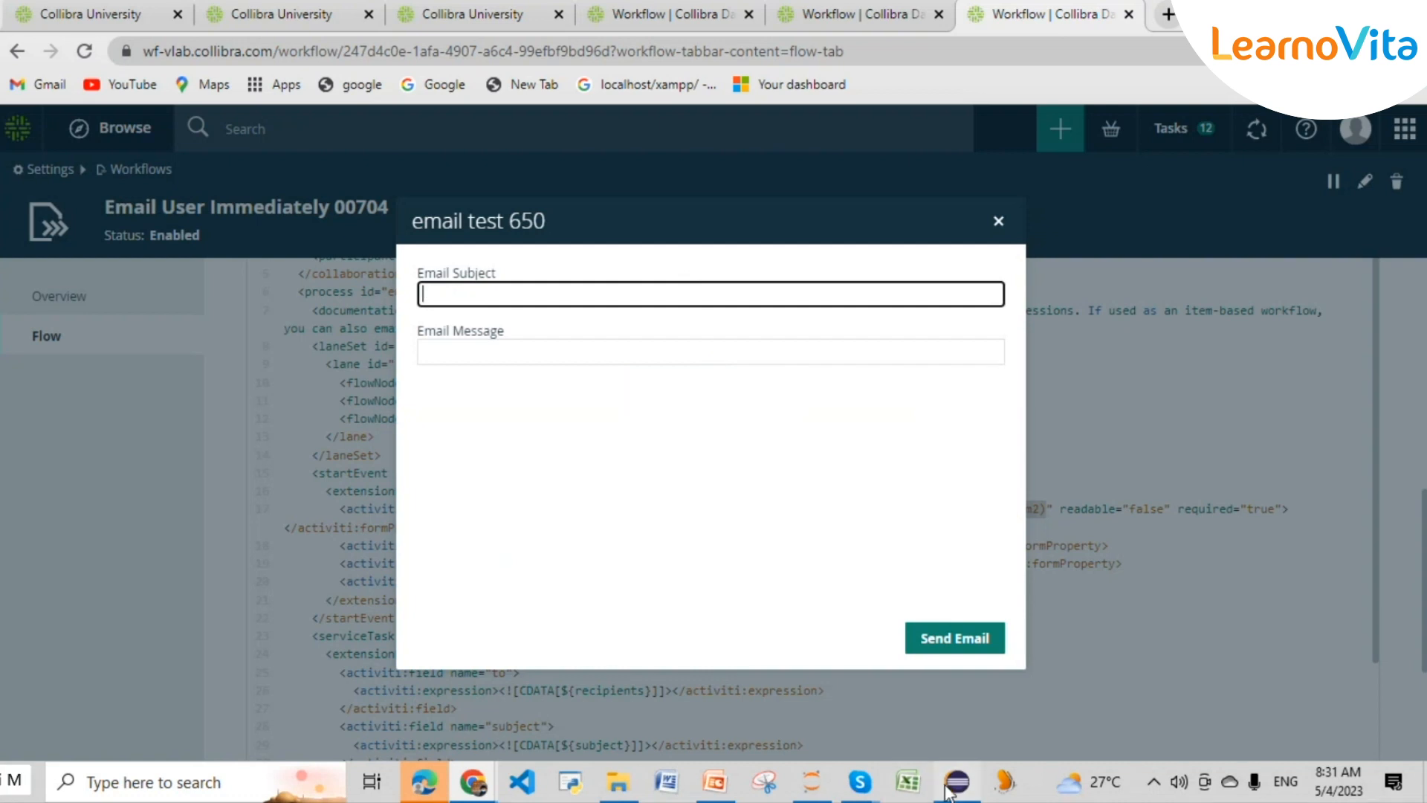
- Return to Eclipse and set the mail task's To field to ${recipients}
left_click(947, 788)
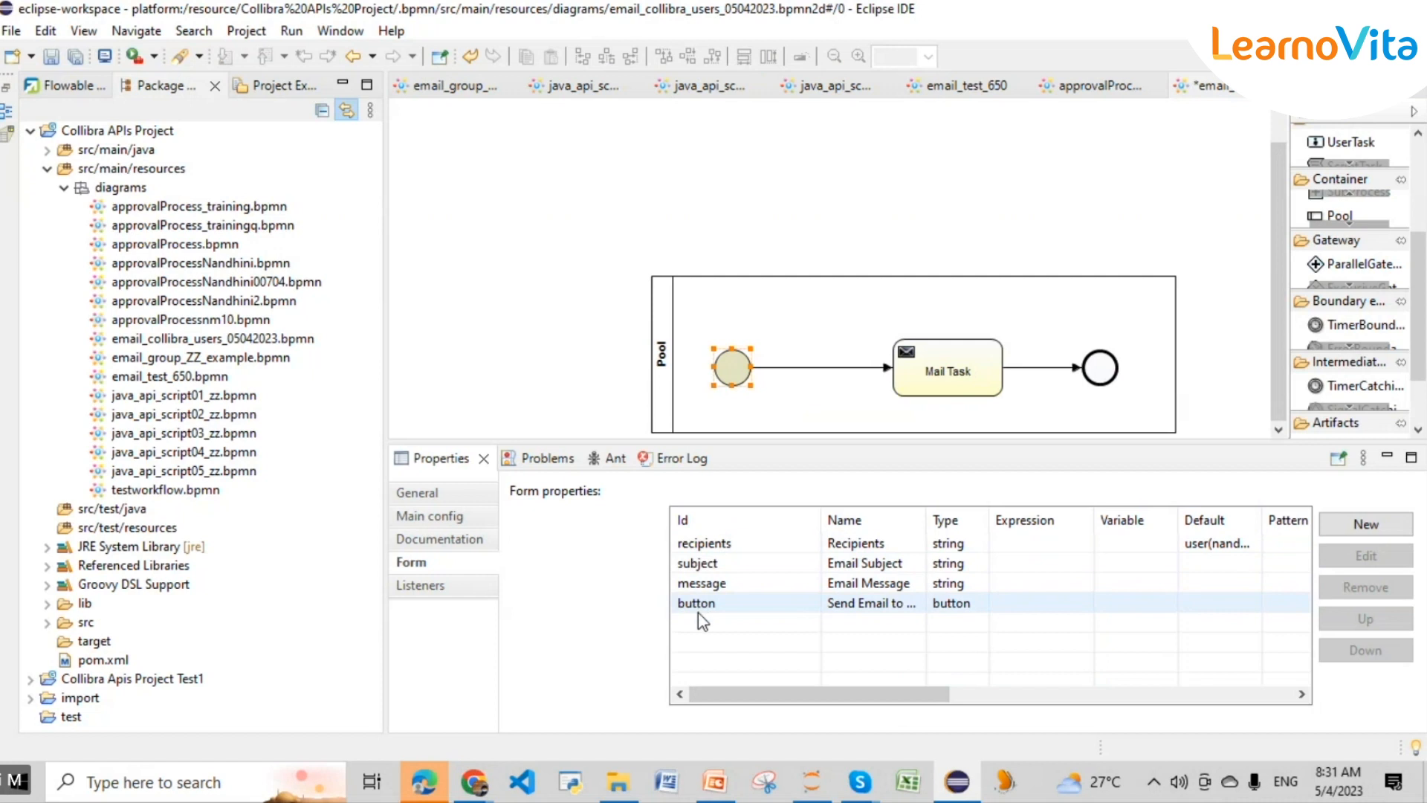
left_click(941, 368)
left_click(725, 490)
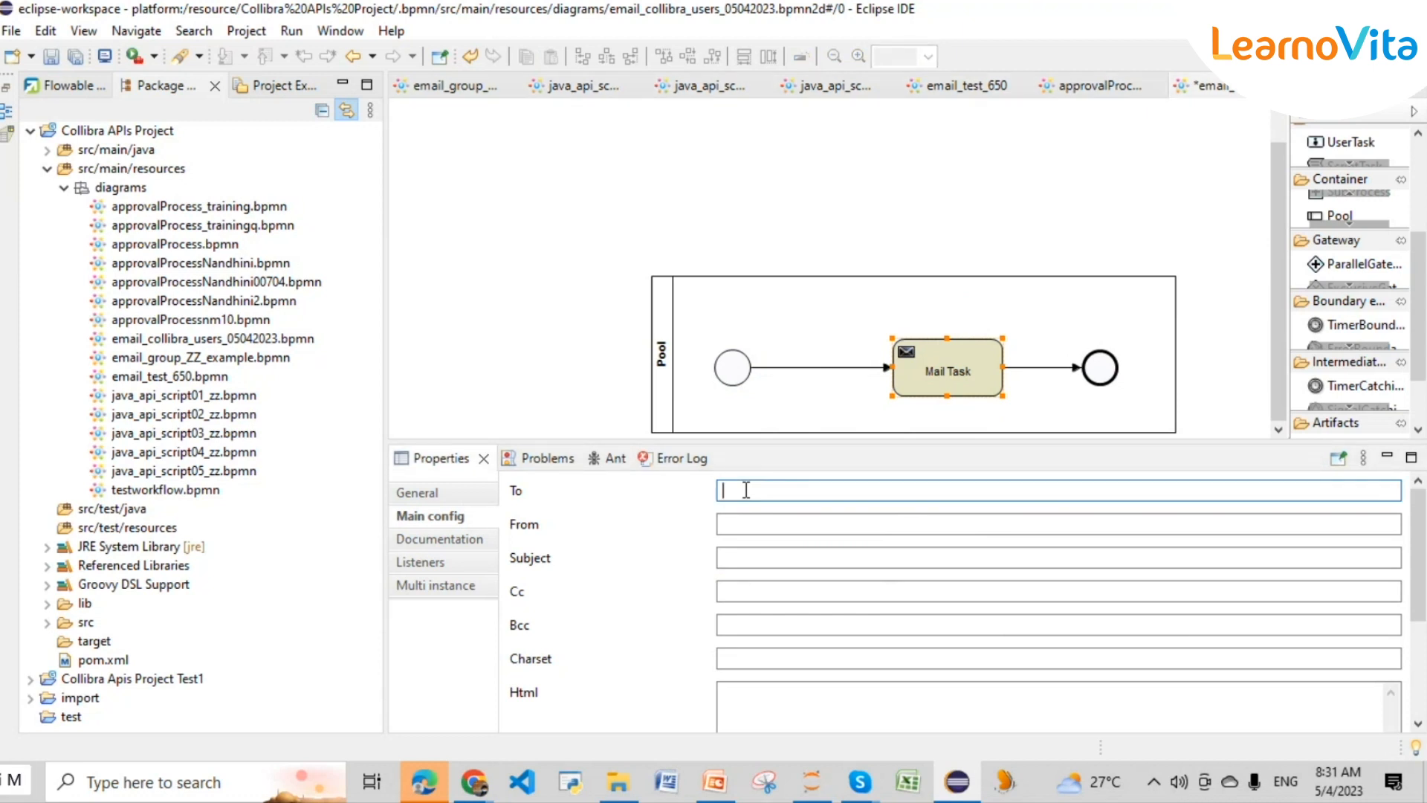
type("${}")
key("Left")
type("recipients")
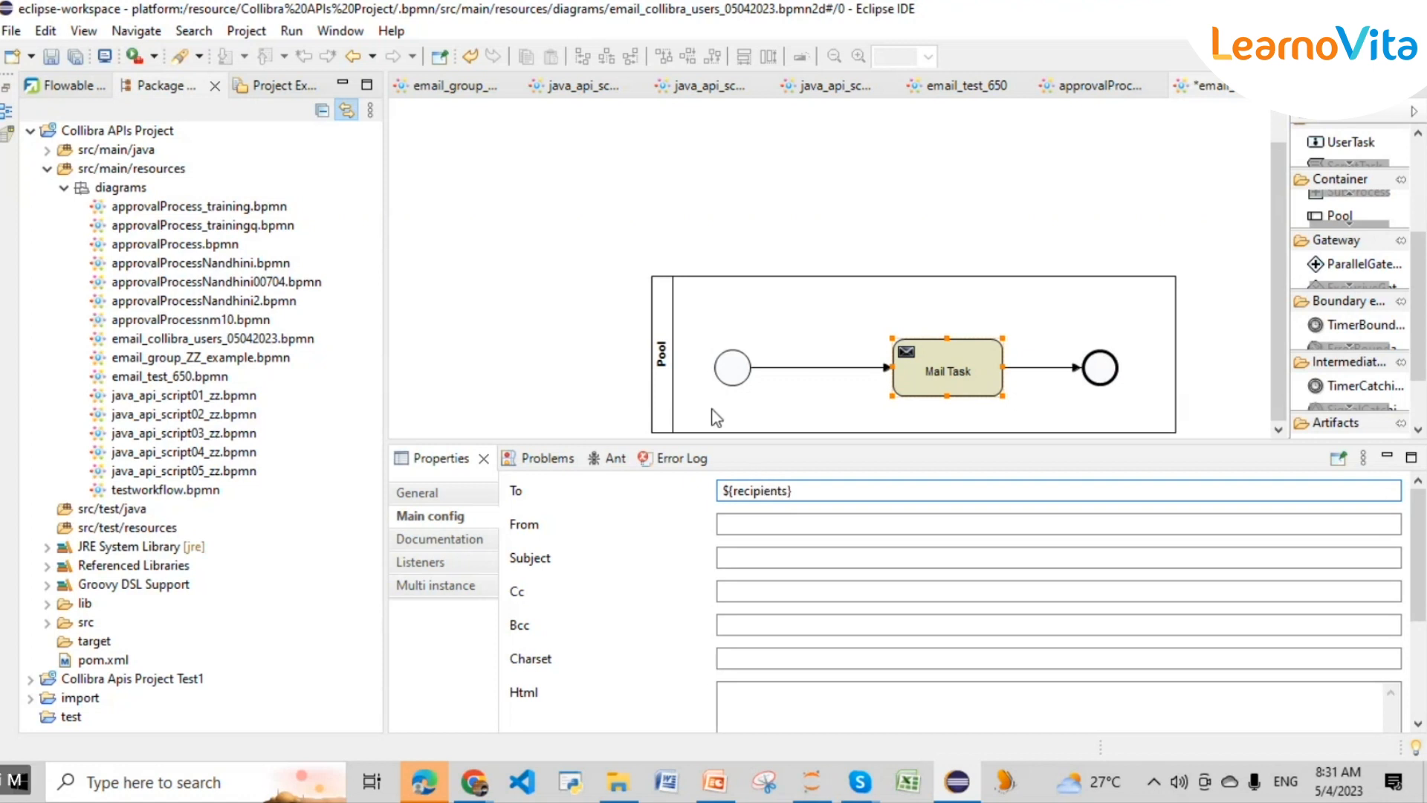
- Compare the start event's form properties with the fields of the email test 650 form in Chrome, and show the full property IDs in Eclipse
mouse_move(741, 387)
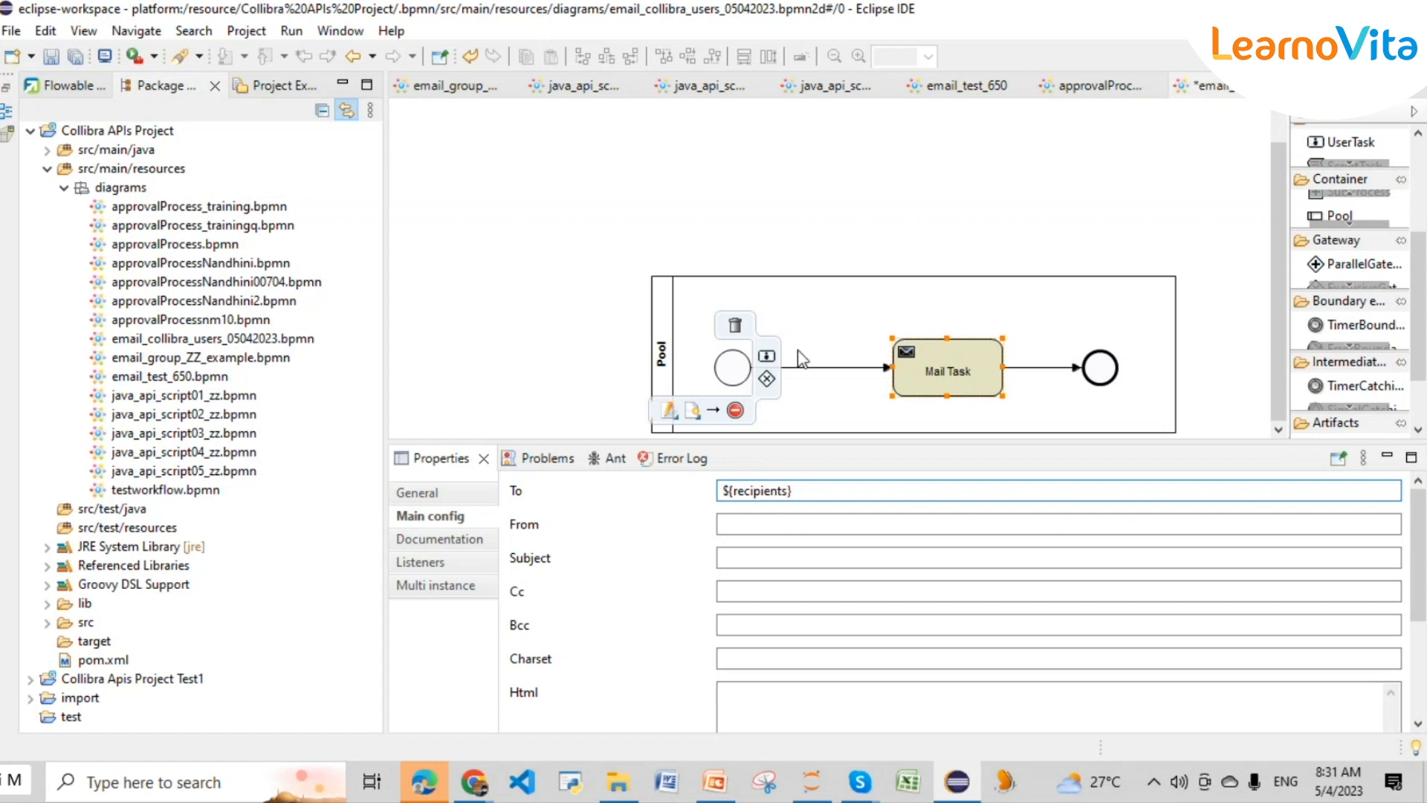
left_click(734, 364)
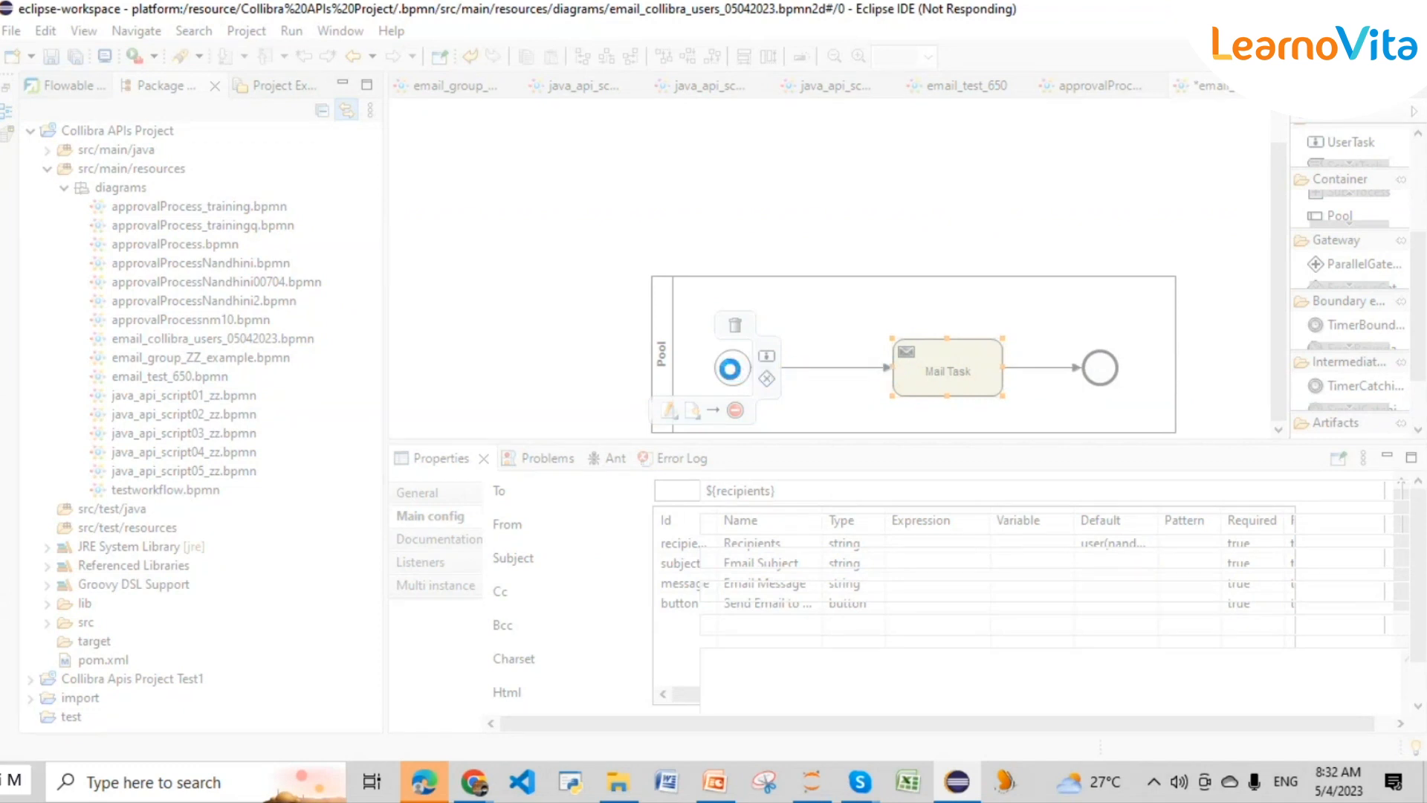
left_click(734, 372)
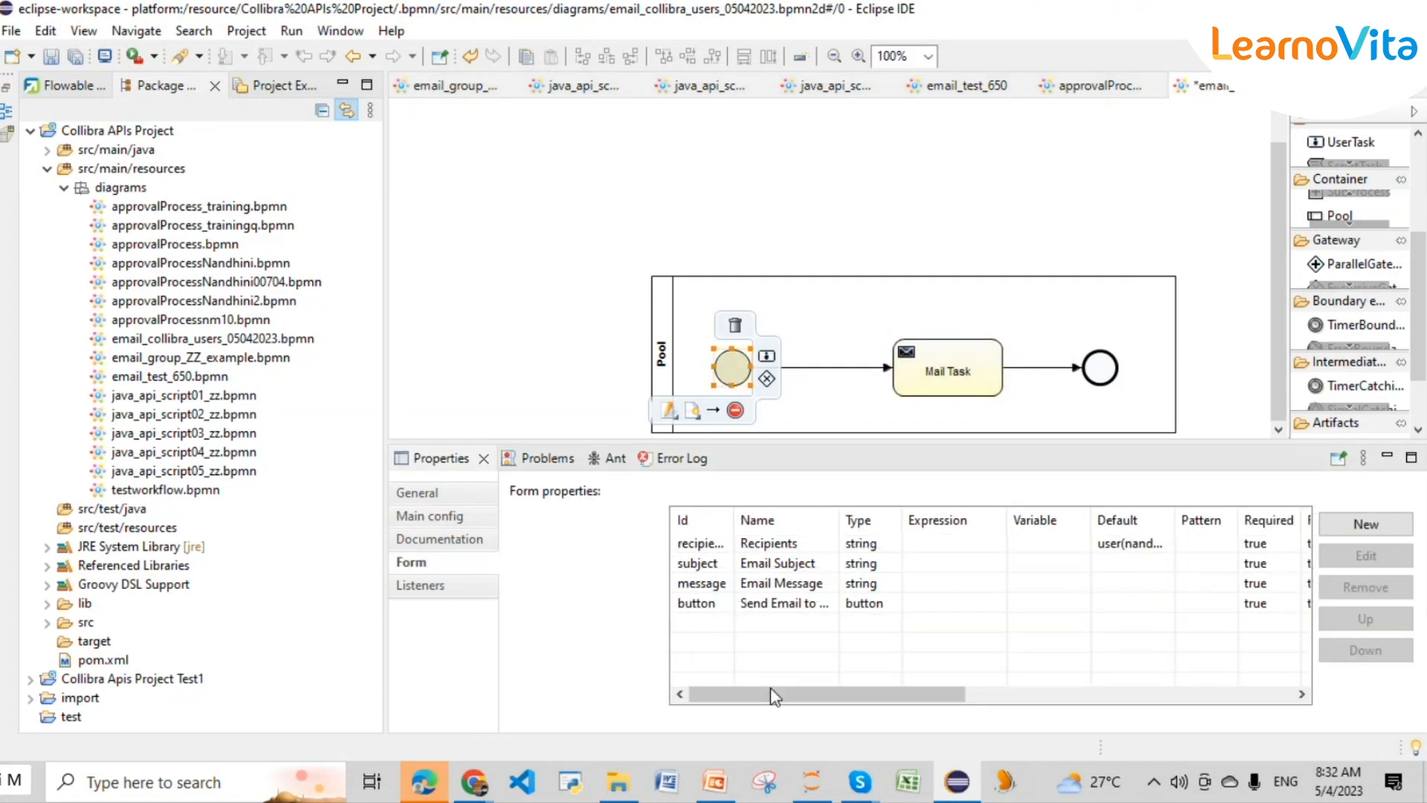
left_click(771, 690)
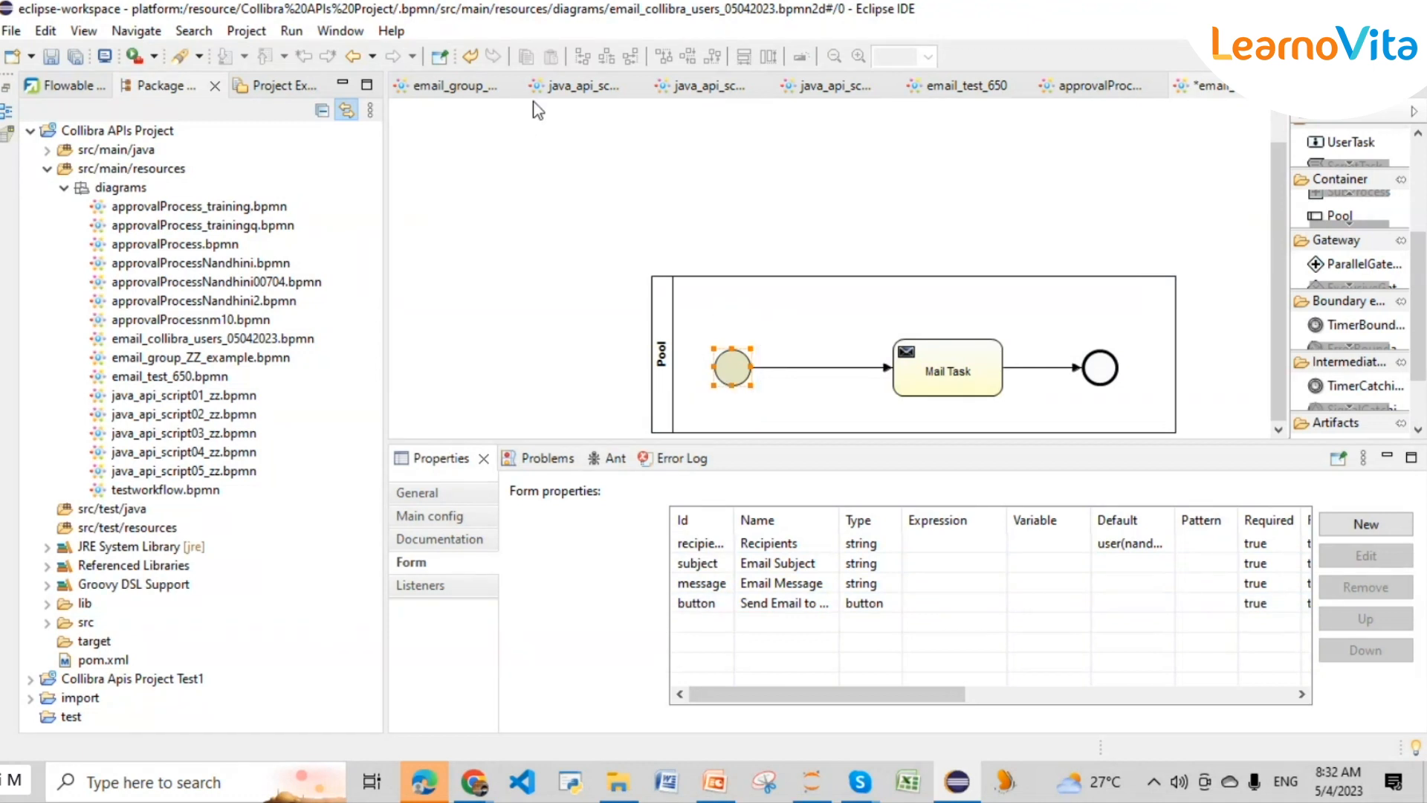
mouse_move(746, 376)
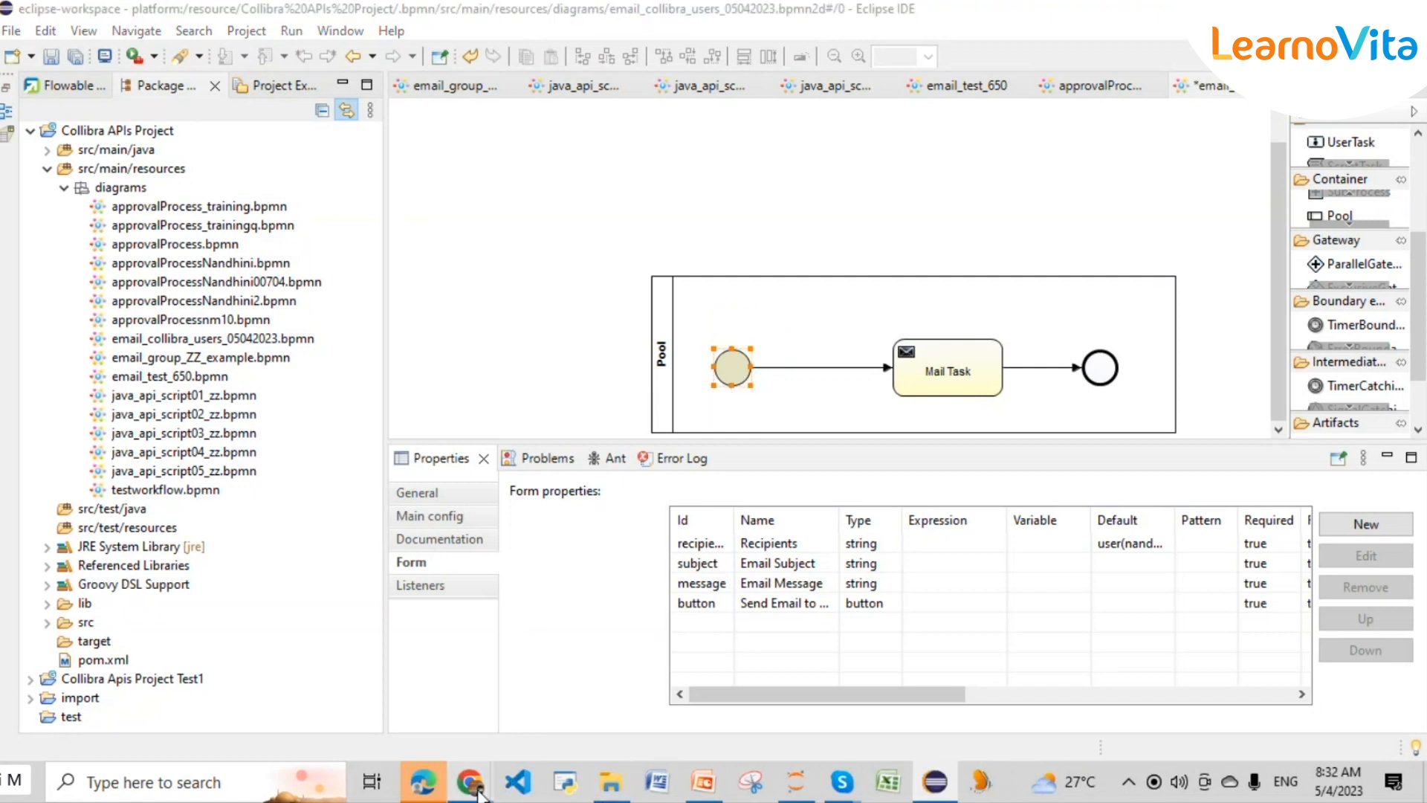
mouse_move(478, 792)
left_click(580, 706)
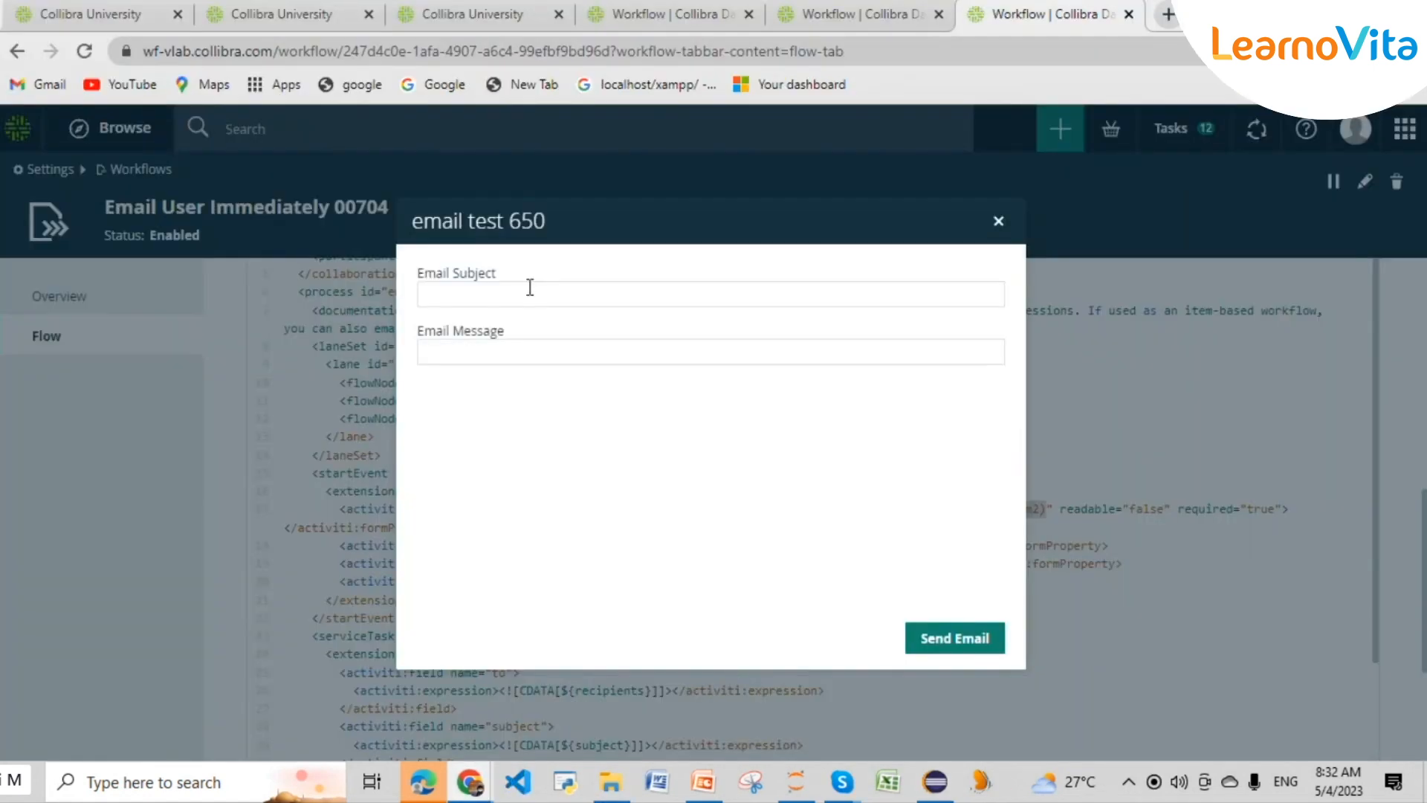
left_click(553, 360)
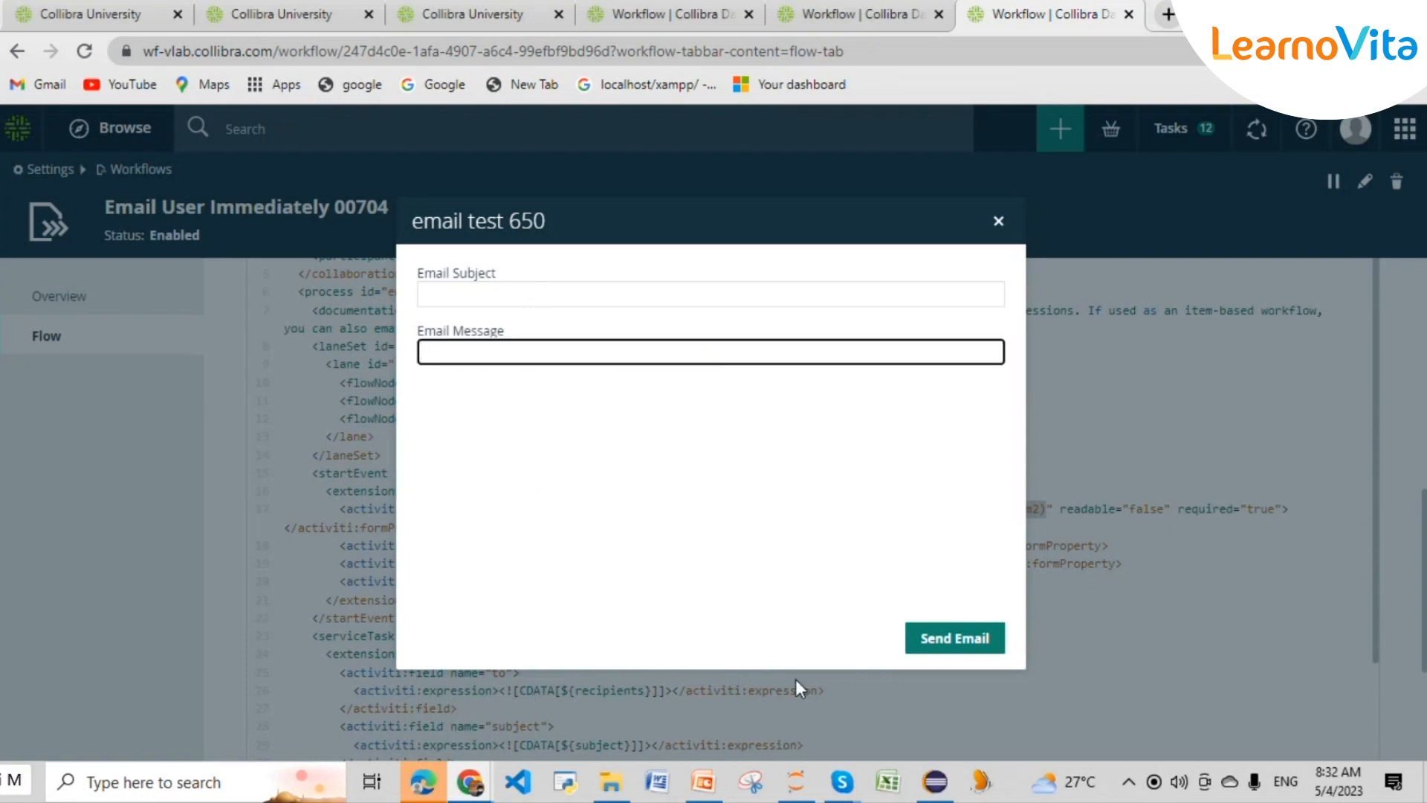
left_click(938, 796)
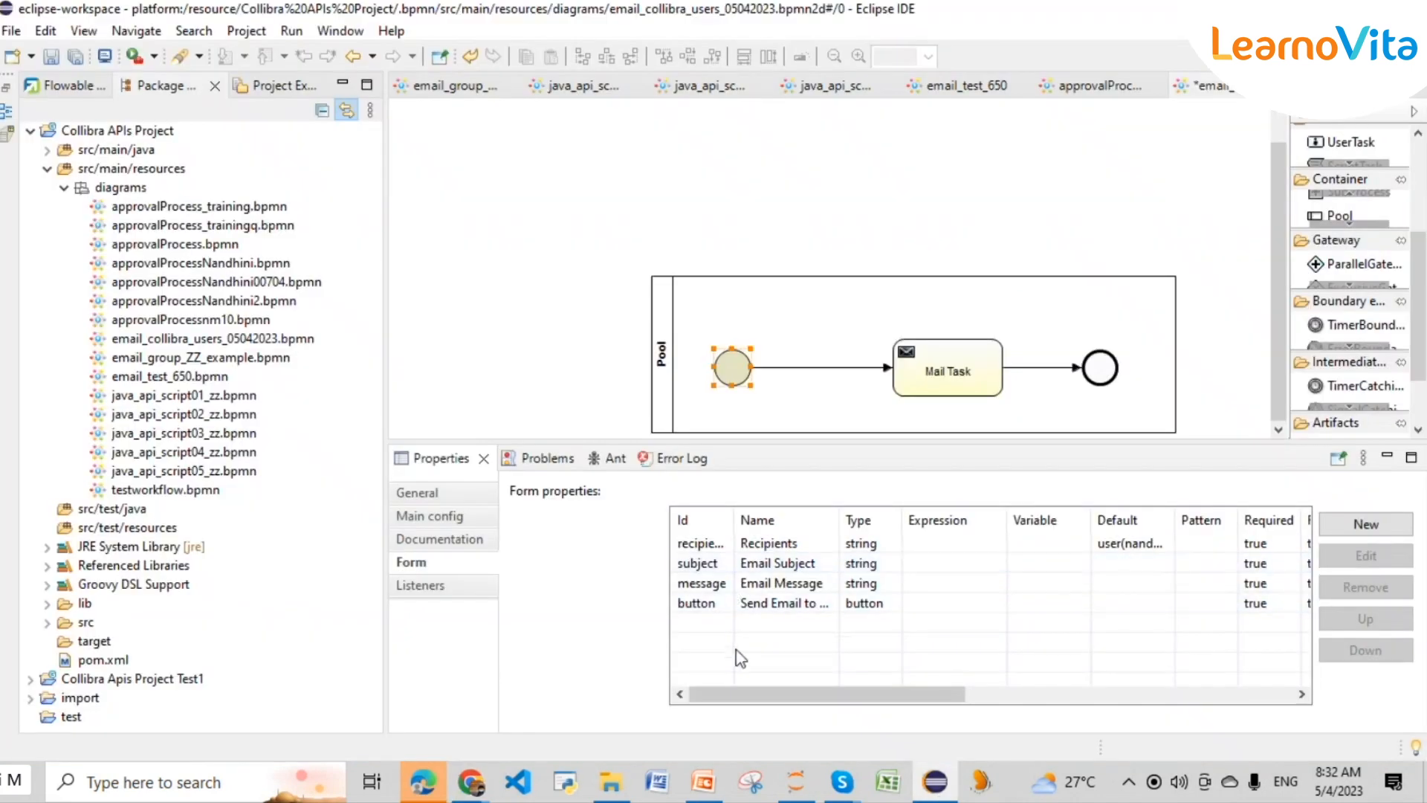
left_click_drag(729, 516, 837, 515)
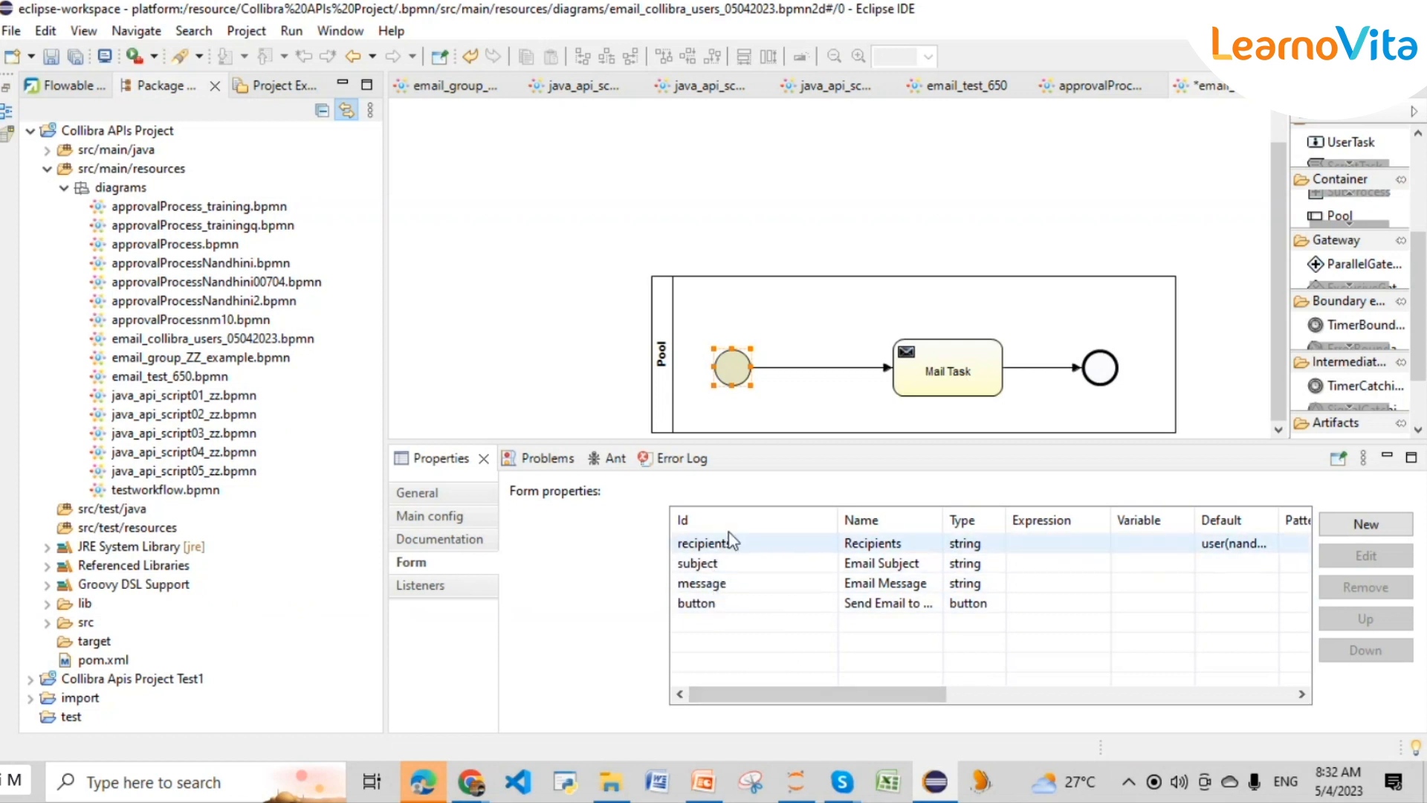
- Review the start event's subject, message, button and recipients form properties, widening the Default column to show the recipients default in full
left_click(706, 563)
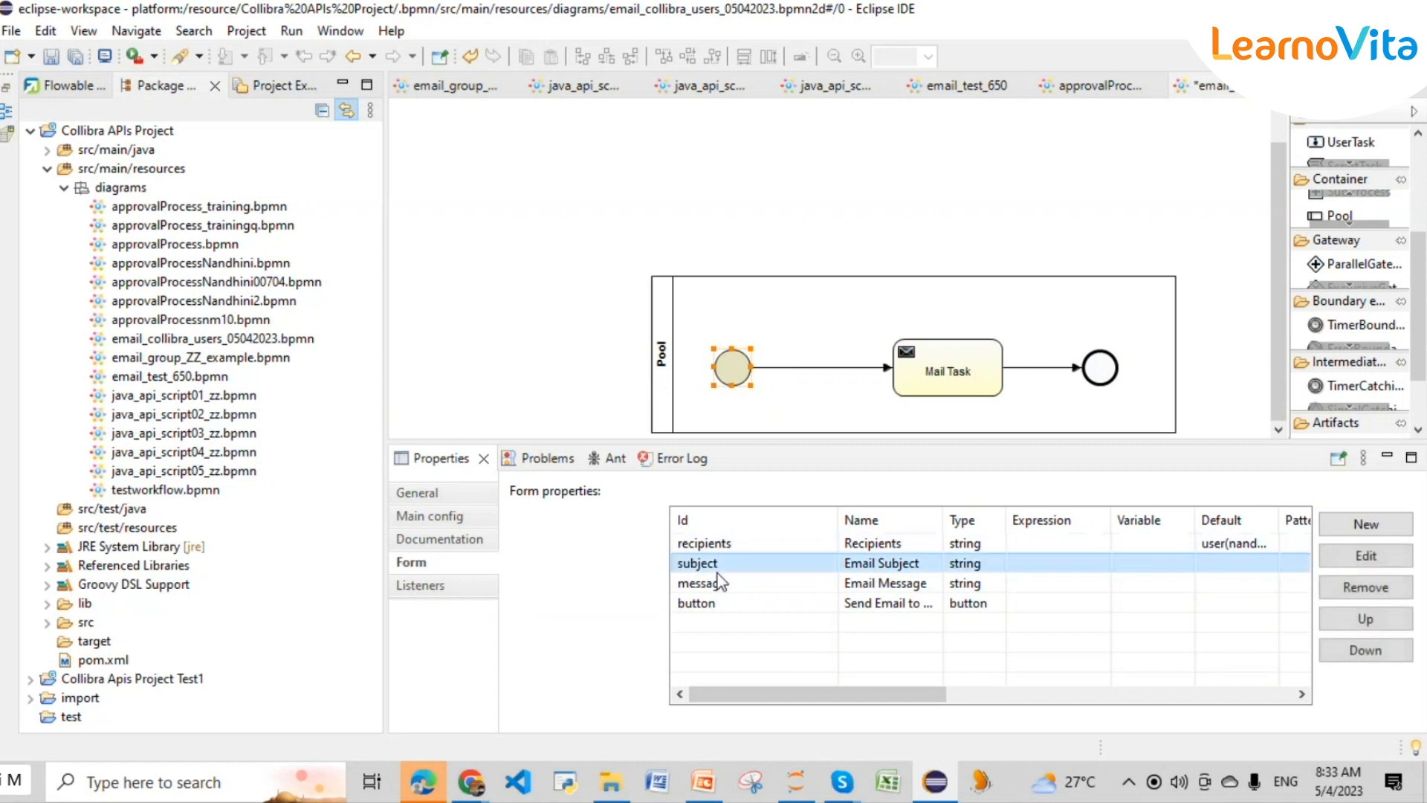
left_click(717, 584)
left_click(718, 604)
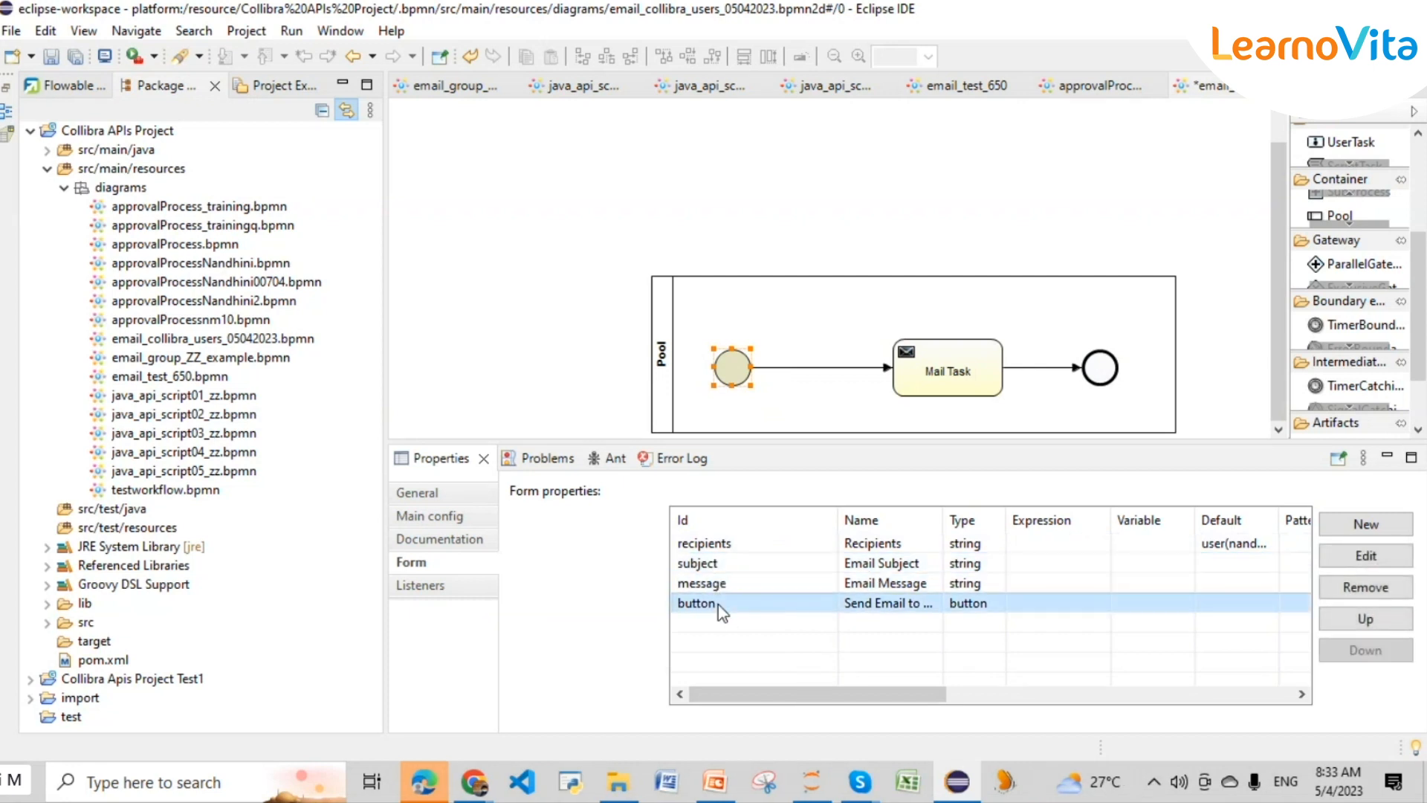
left_click(709, 545)
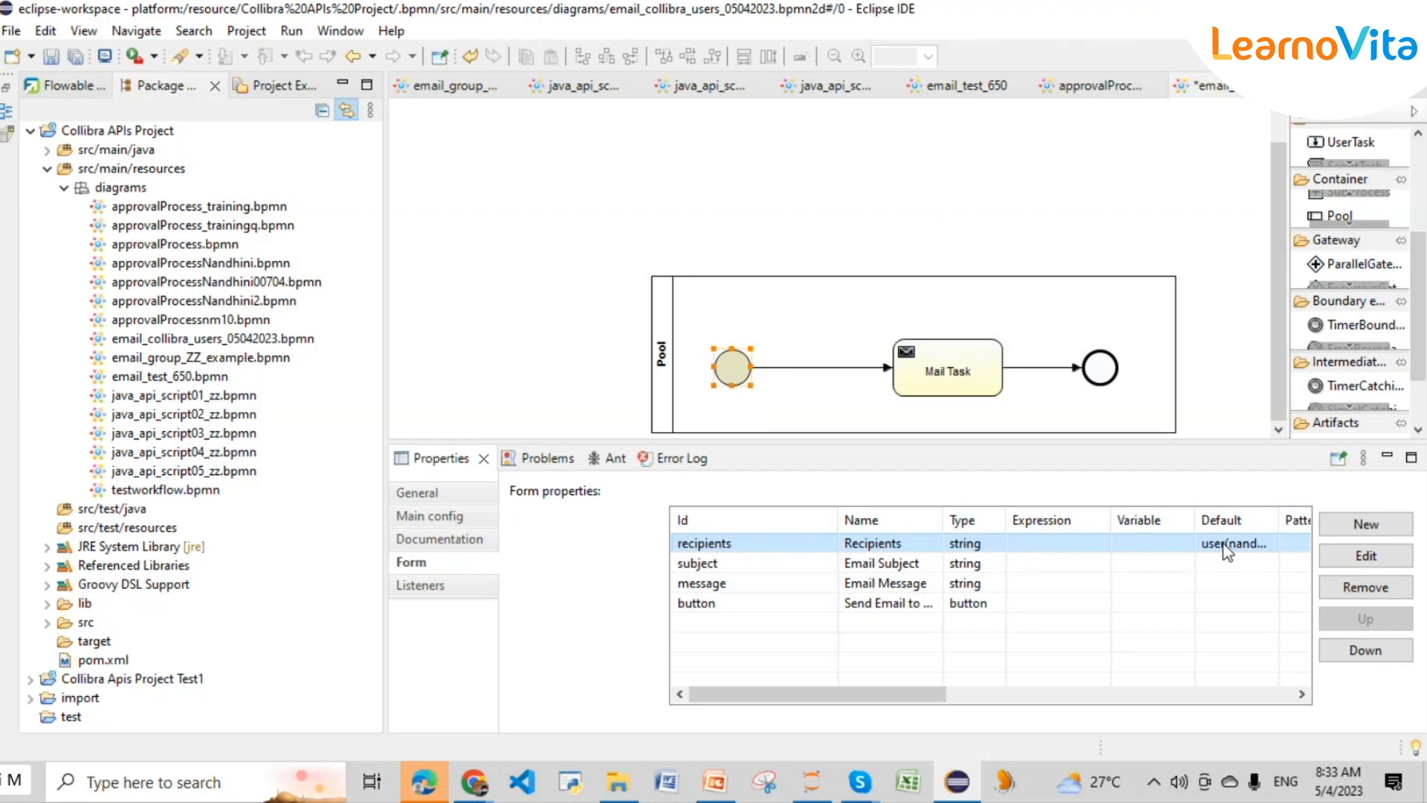
left_click_drag(920, 693, 1009, 702)
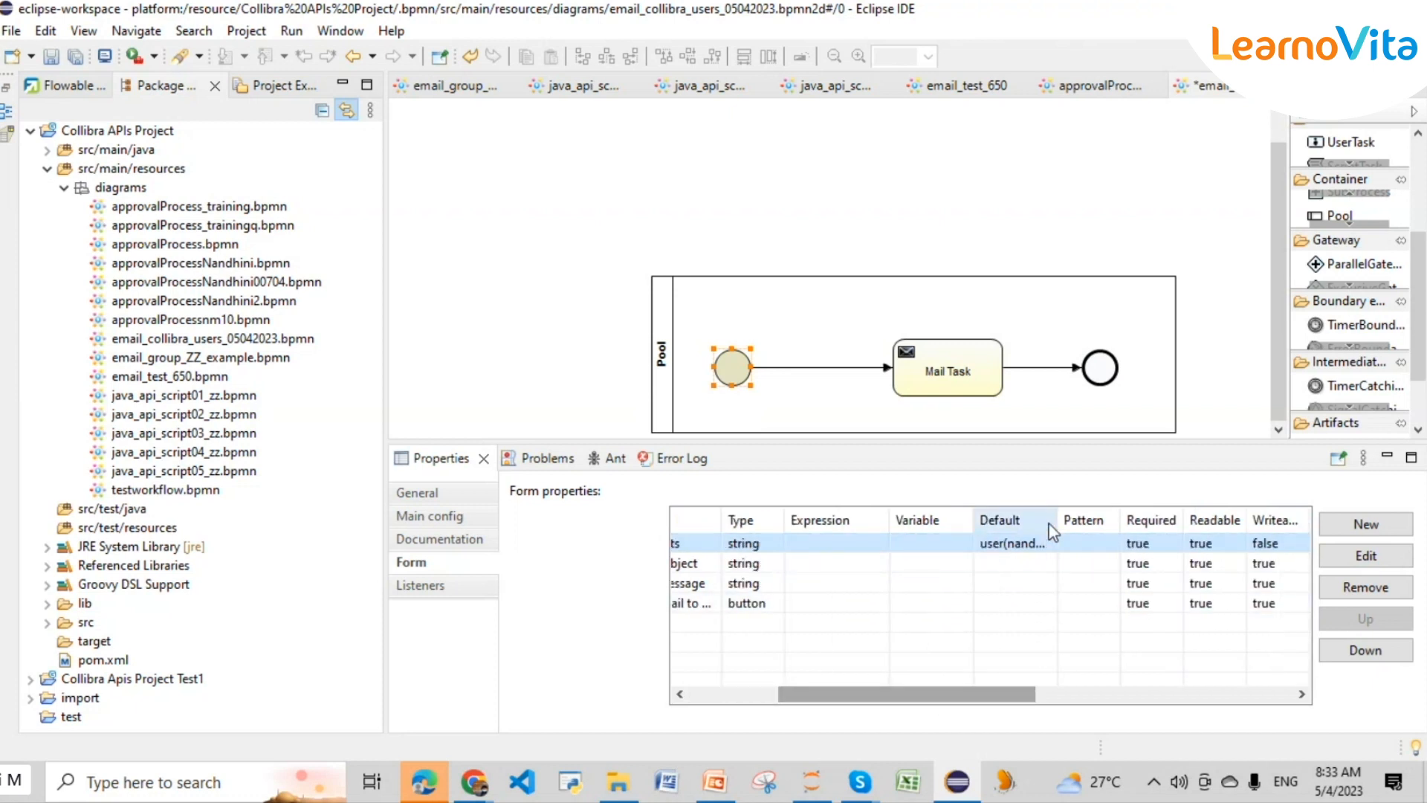
left_click_drag(1056, 518, 1110, 518)
left_click_drag(848, 694, 761, 701)
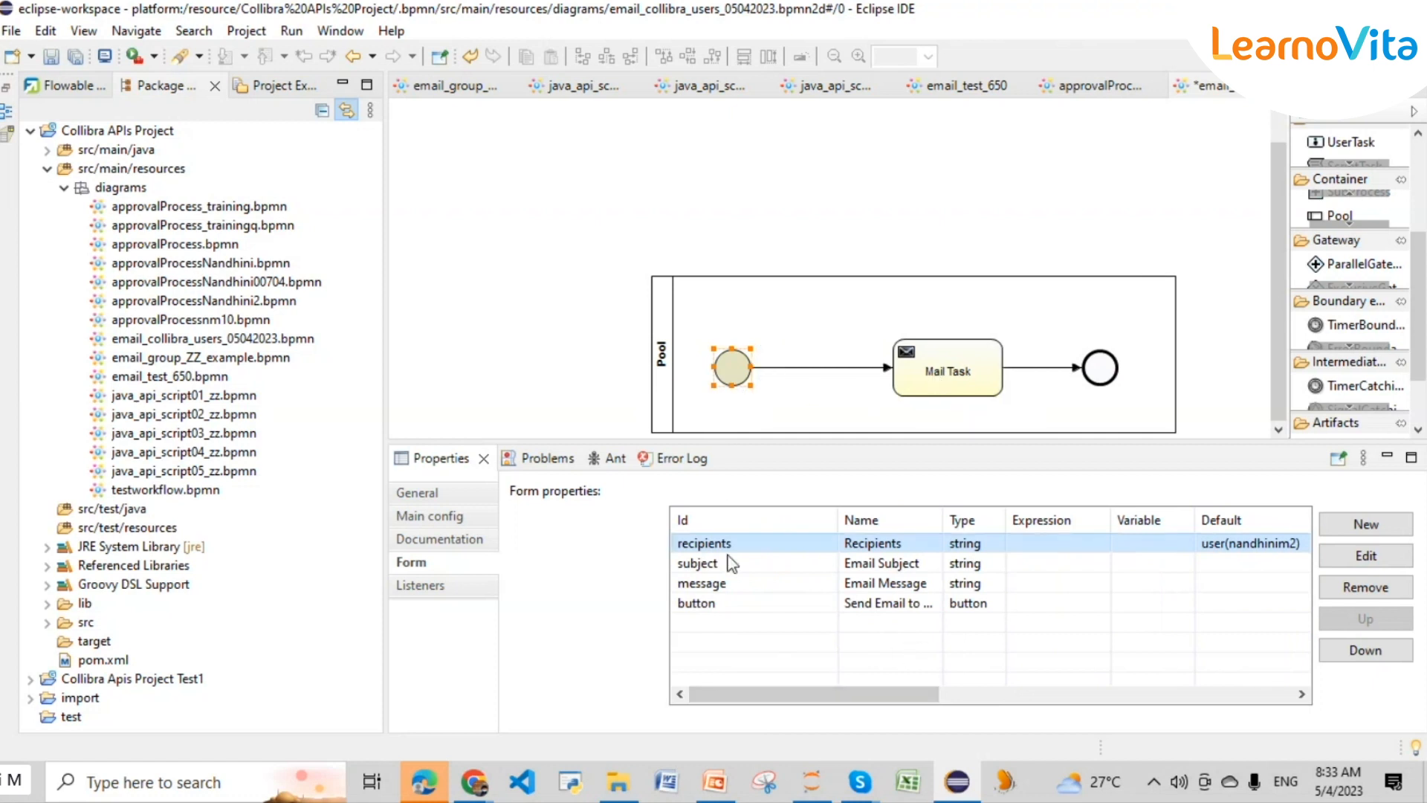
- Examine the mail task's main configuration fields, from the To, From and Subject fields down to Html and Non html
left_click(925, 374)
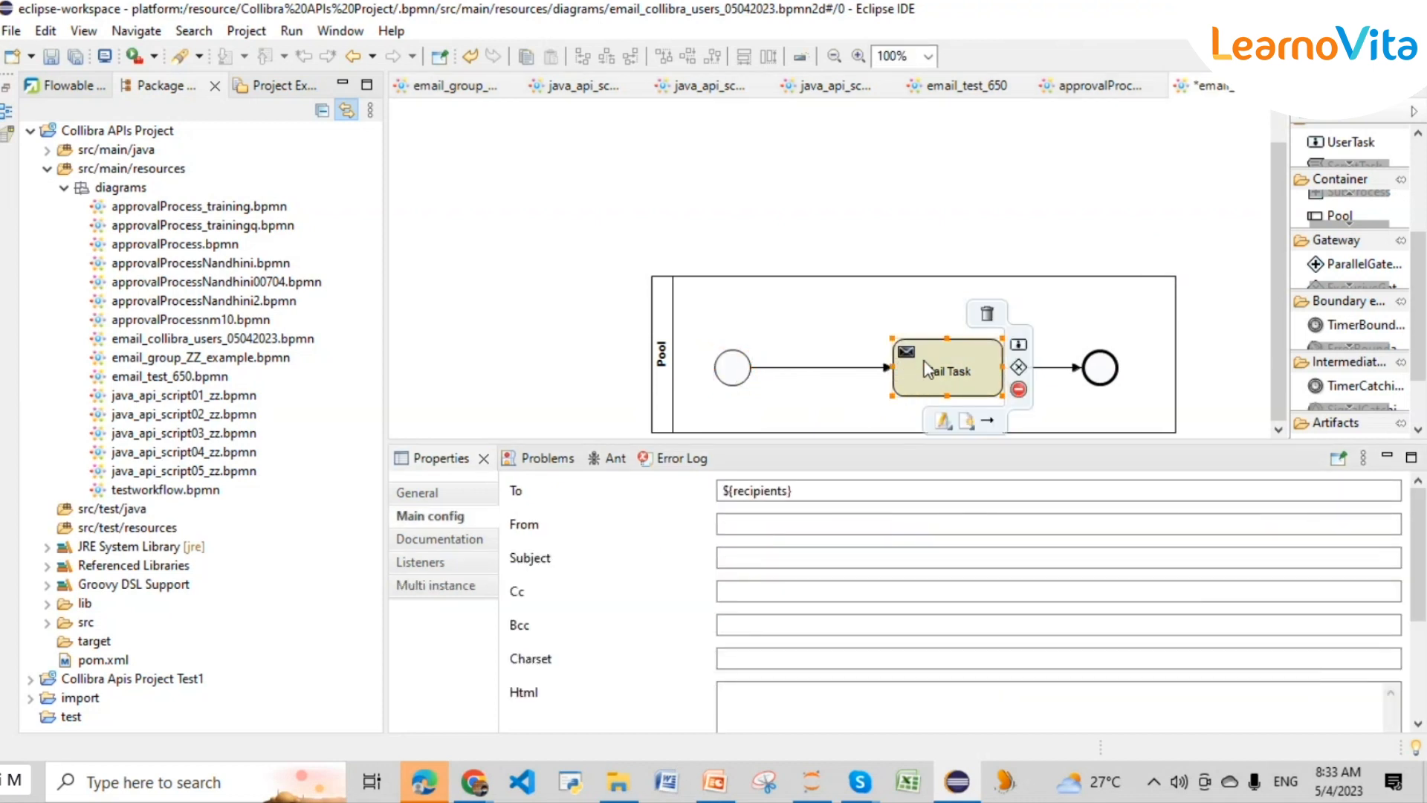
scroll(623, 547, "down", 5)
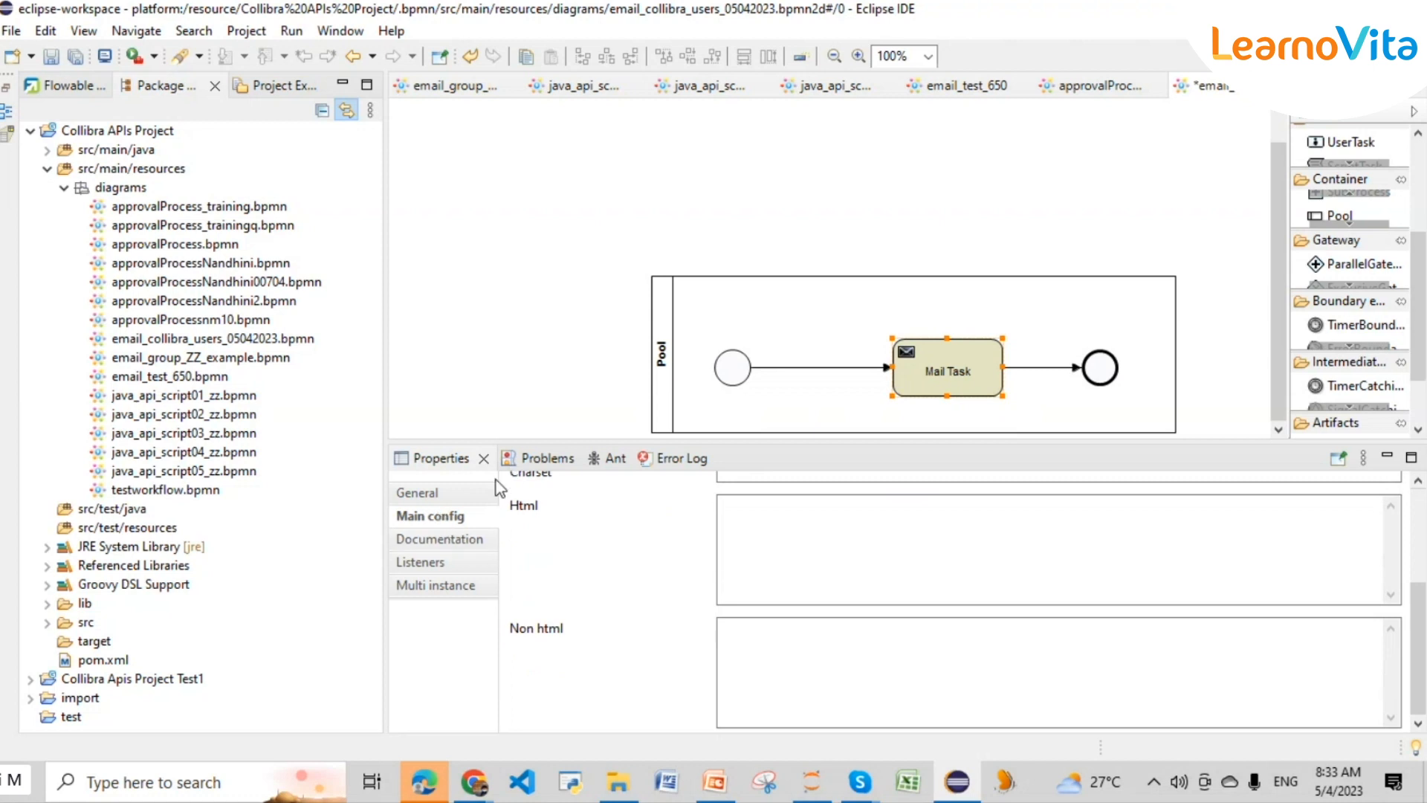
left_click(431, 517)
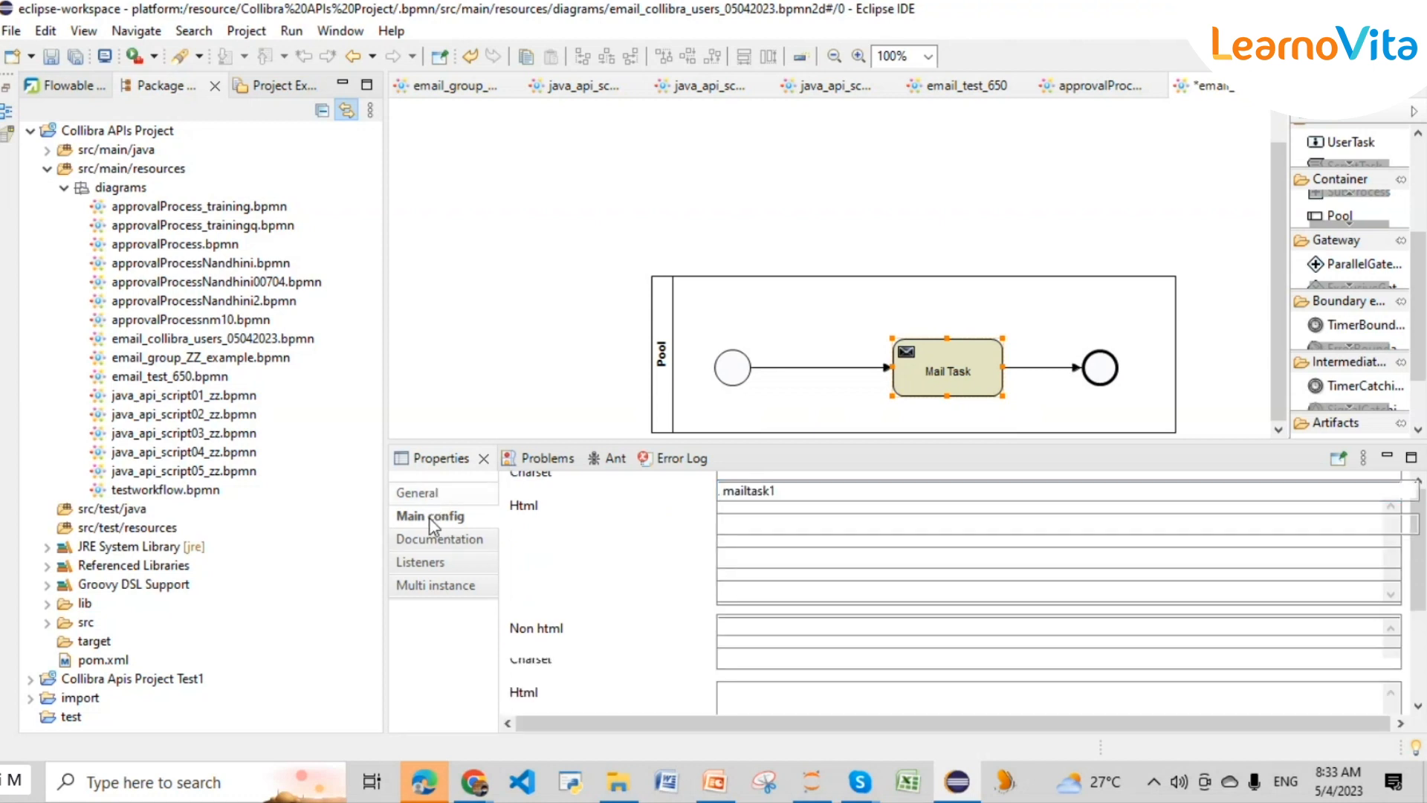
left_click(450, 537)
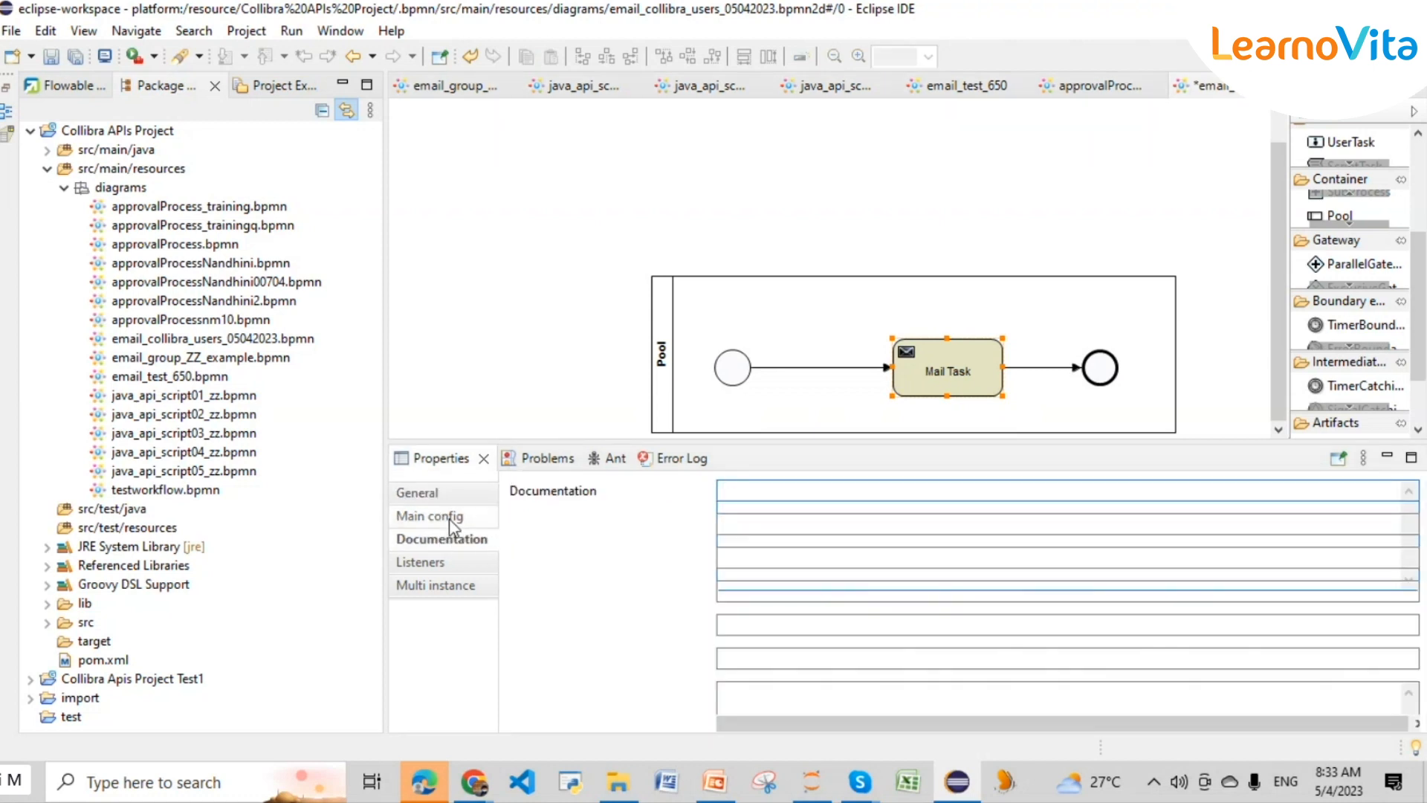
left_click(449, 518)
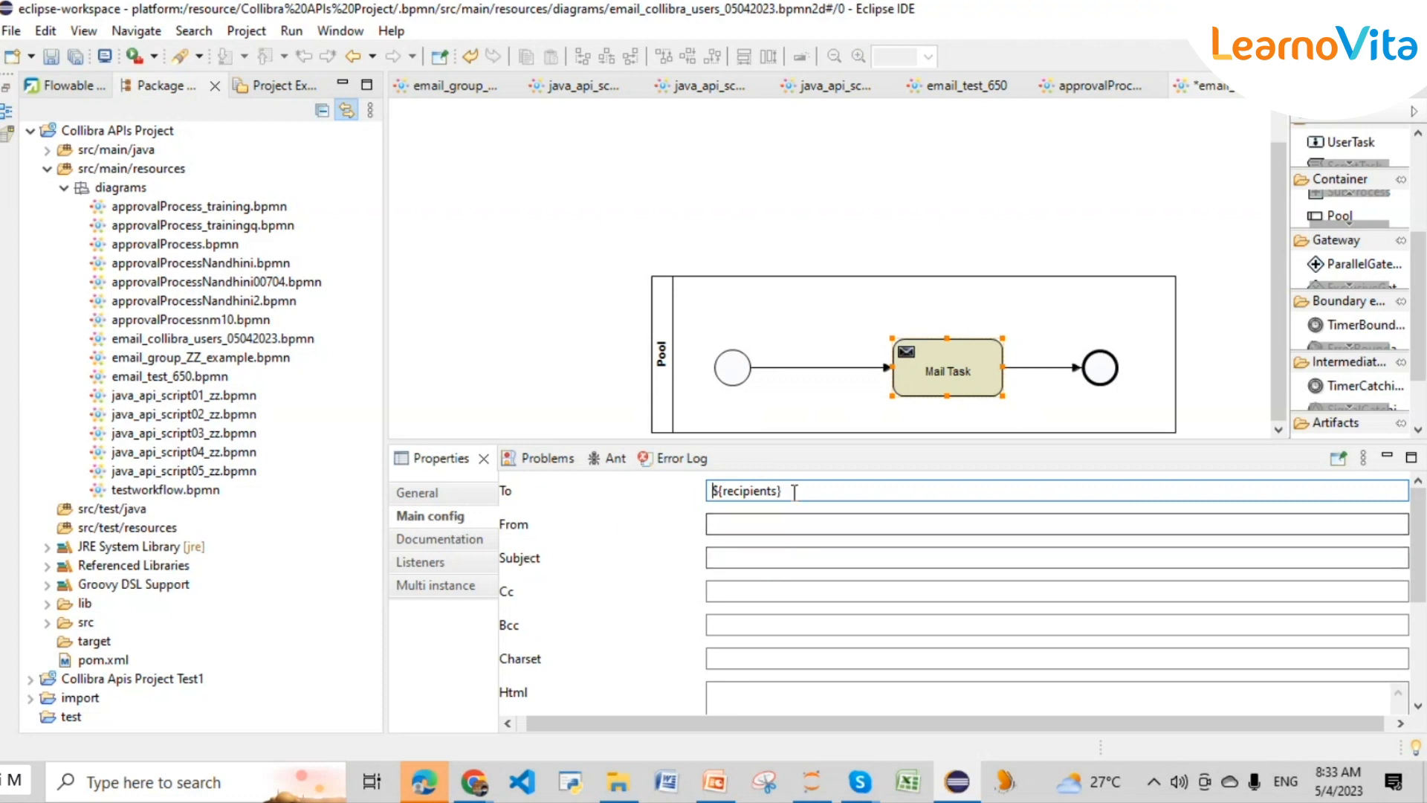
left_click_drag(793, 491, 687, 487)
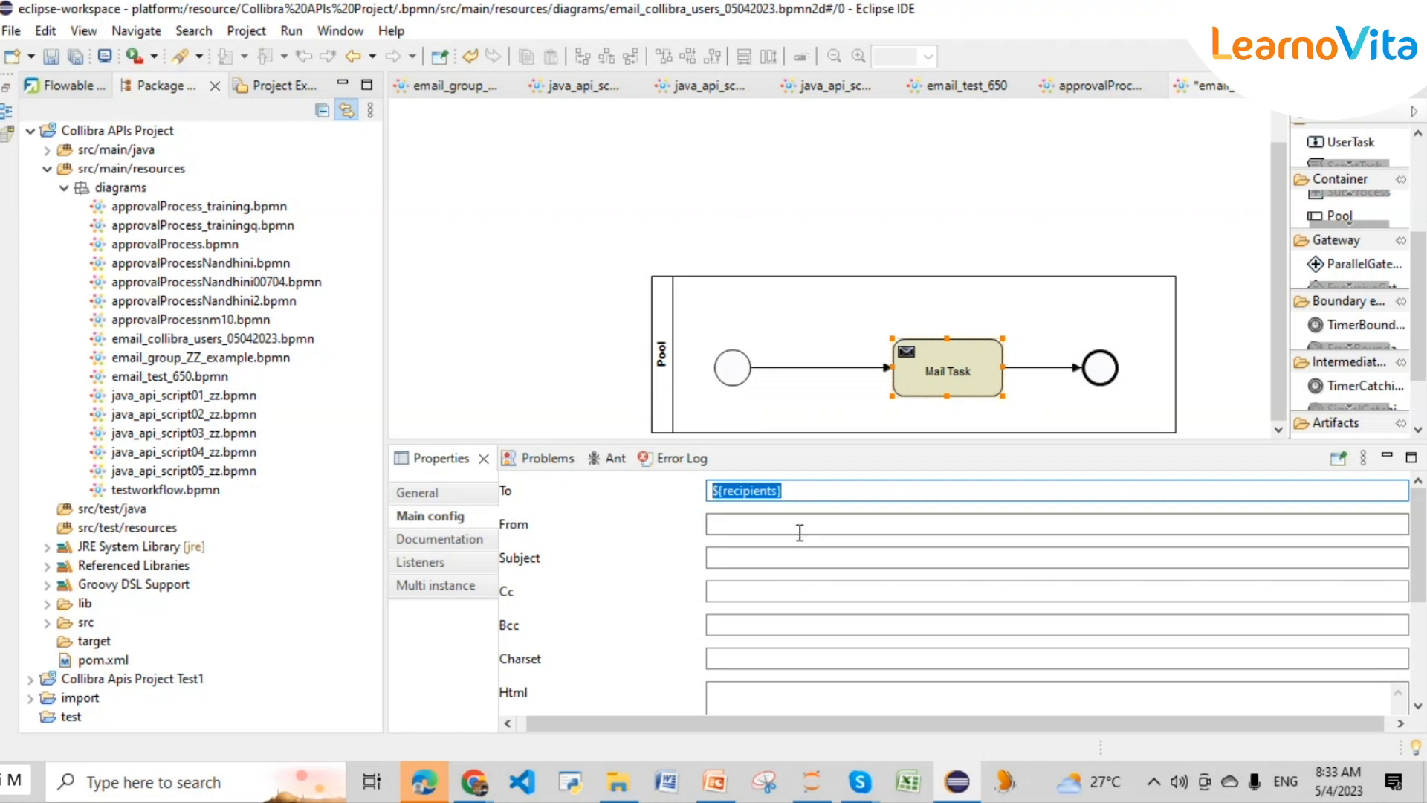
mouse_move(938, 397)
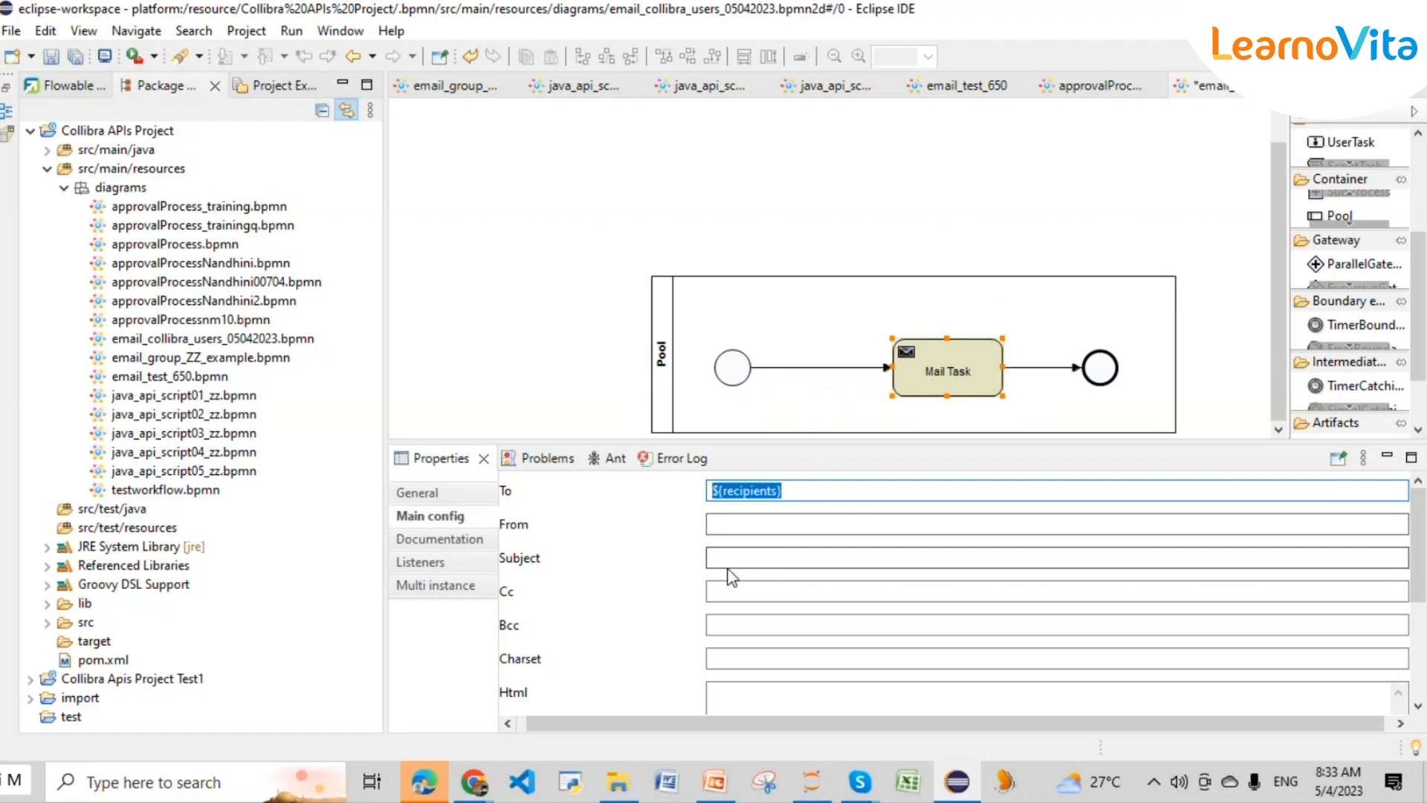
left_click(754, 519)
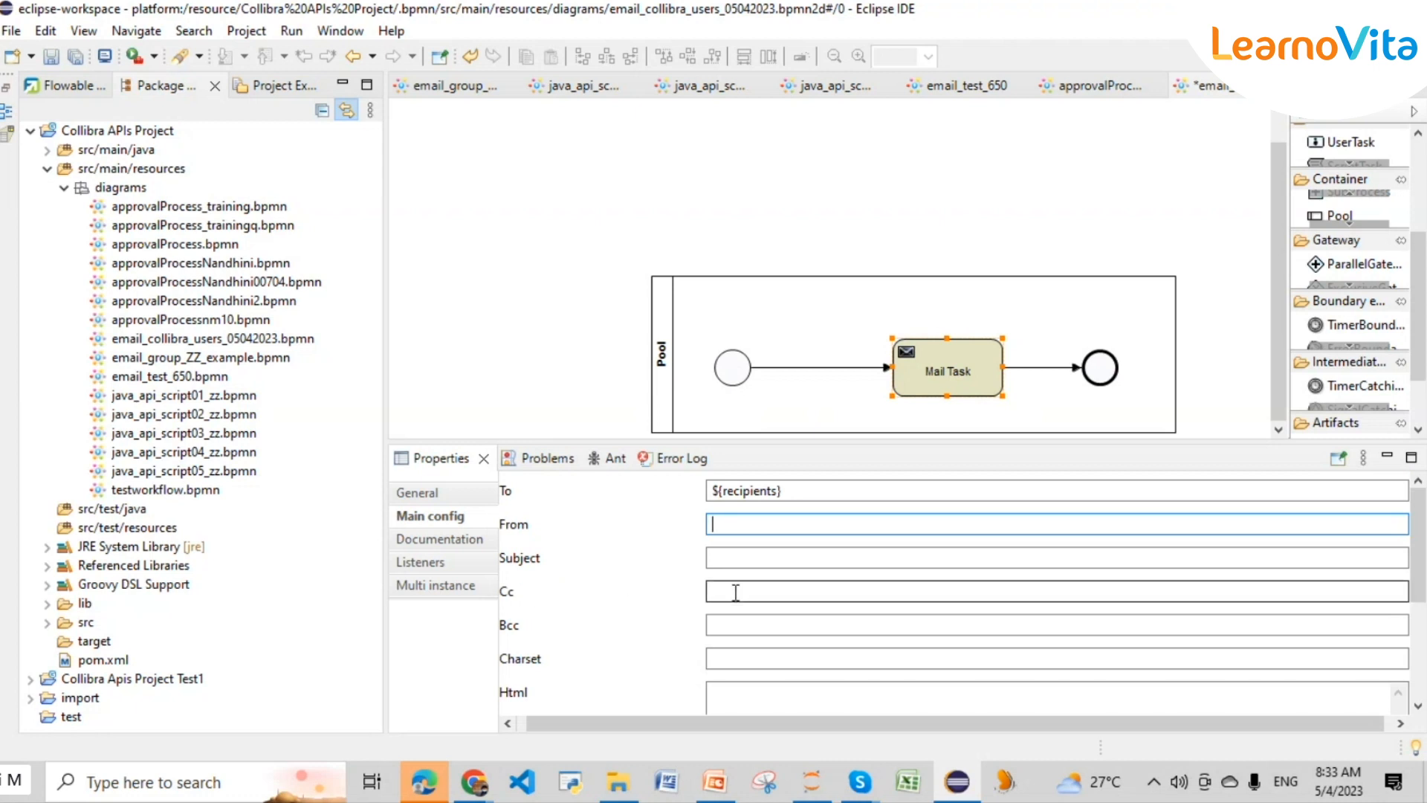
scroll(589, 662, "down", 3)
left_click(823, 646)
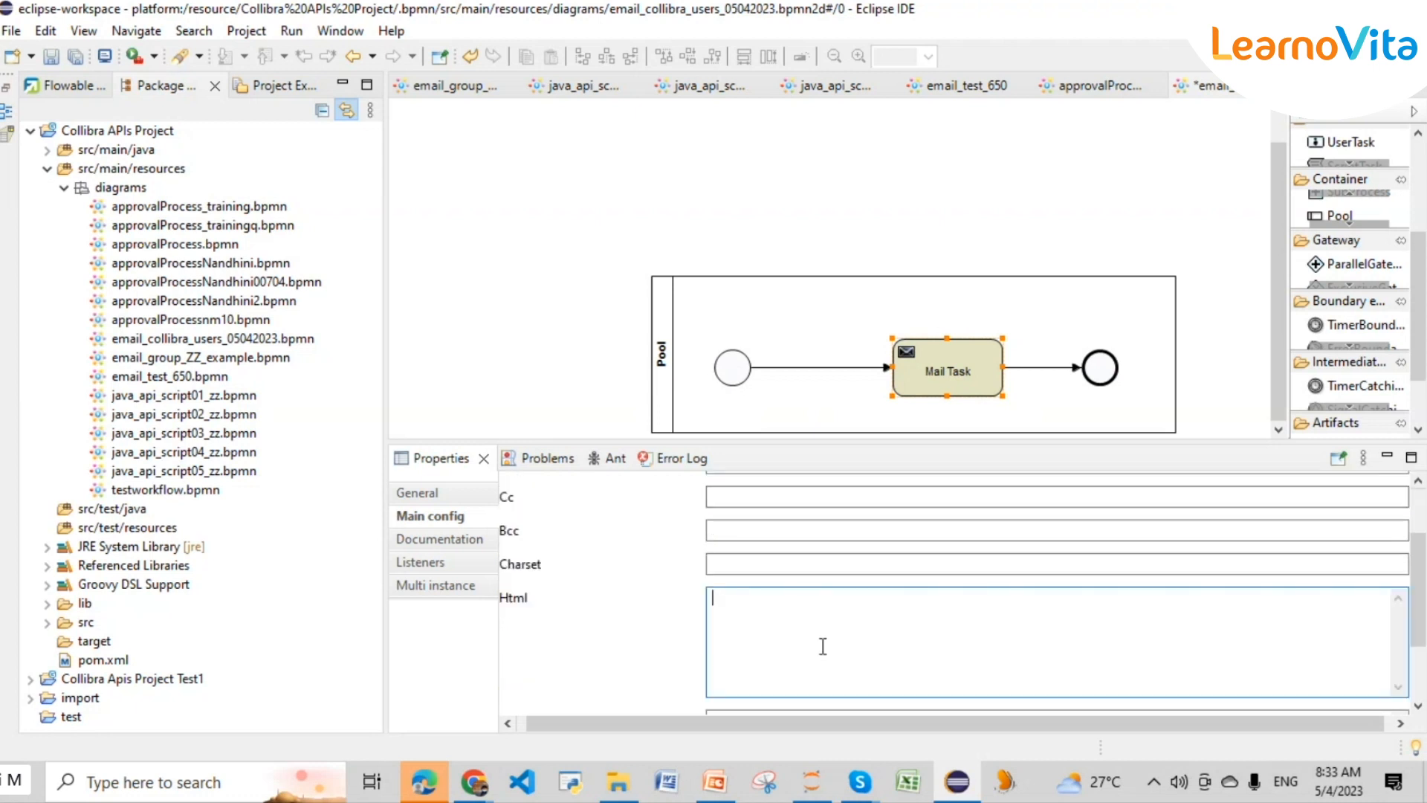
- Examine the ${recipients} expression in the mail task's To field, highlighting the variable name inside the braces
scroll(780, 572, "up", 3)
left_click(782, 490)
left_click_drag(782, 491, 698, 492)
mouse_move(742, 379)
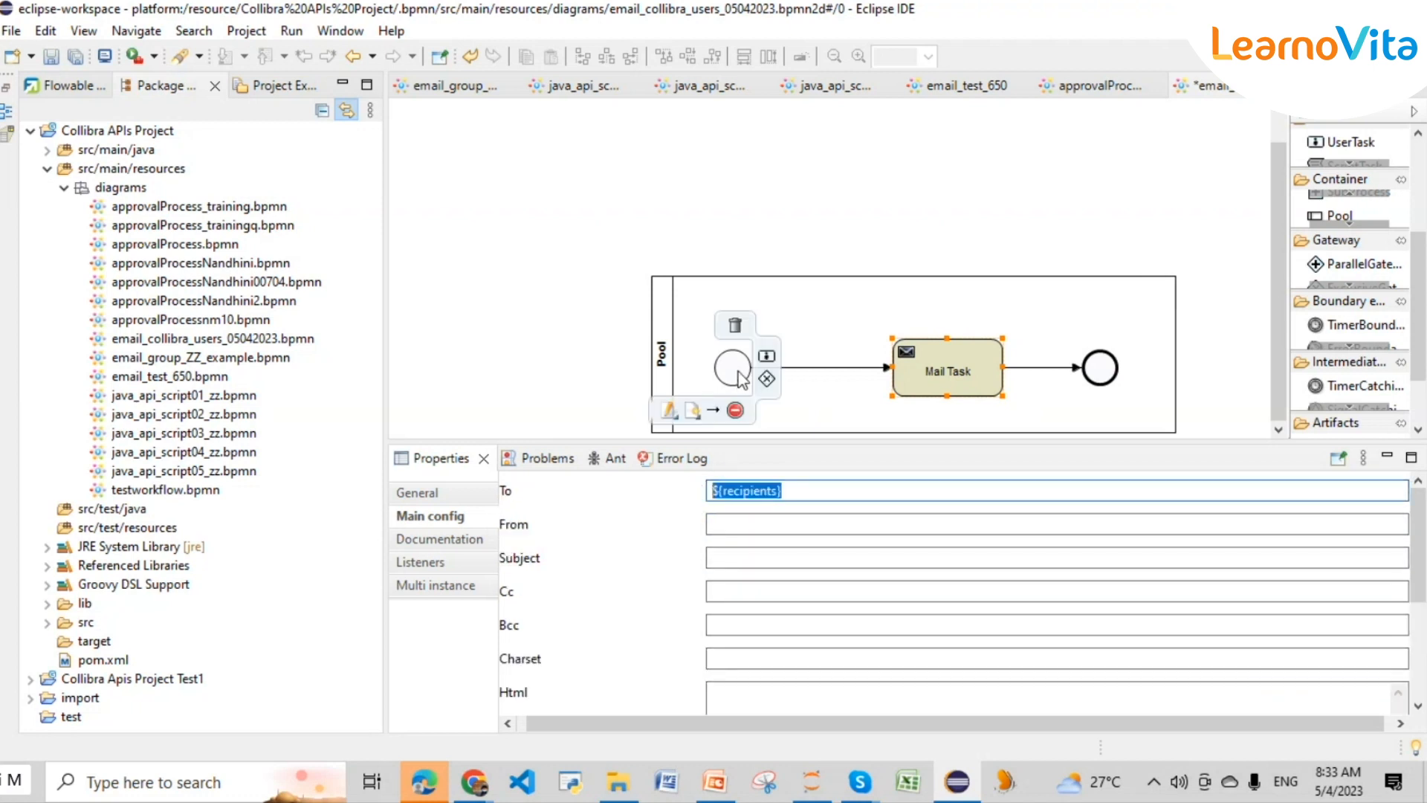
left_click(750, 491)
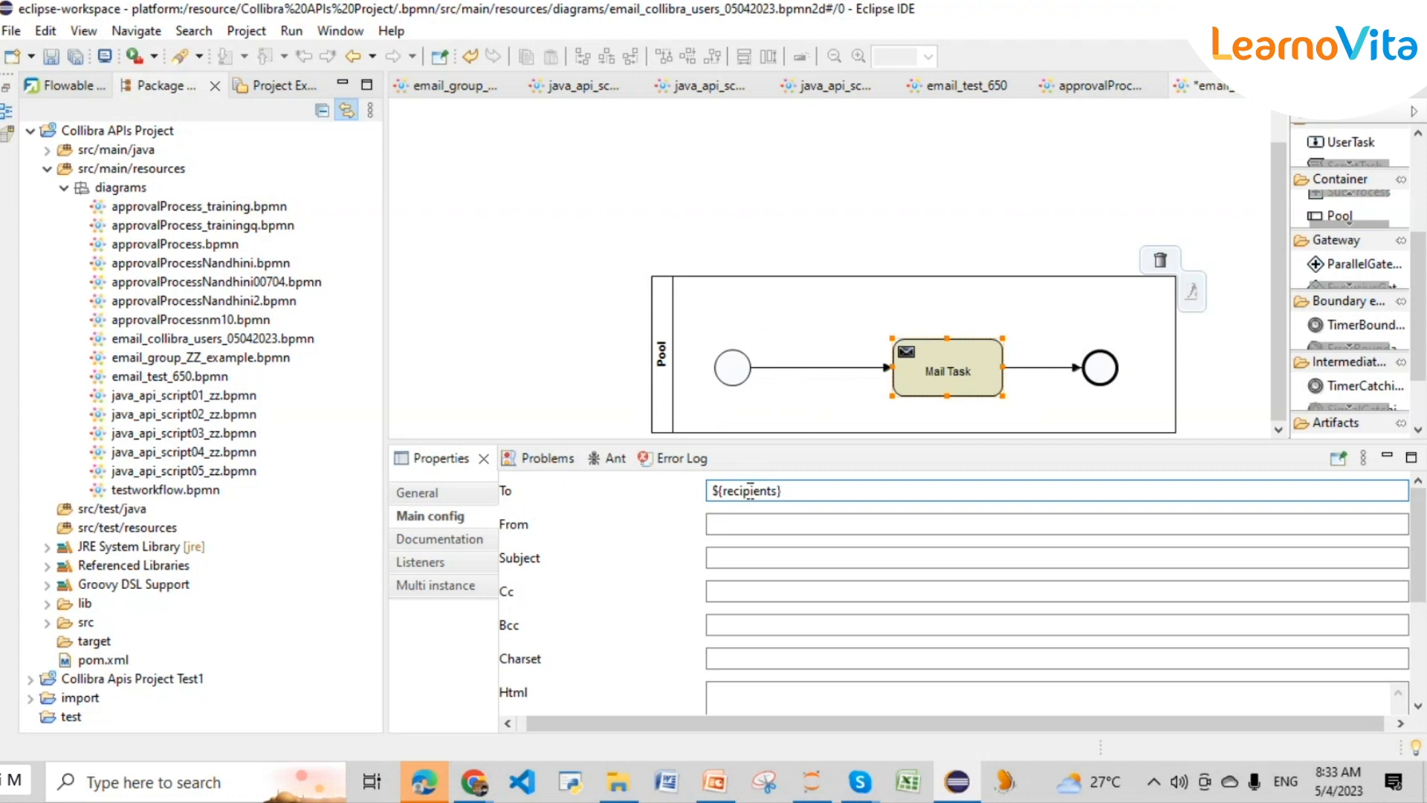
left_click_drag(723, 490, 780, 494)
left_click(775, 493)
left_click_drag(724, 490, 775, 496)
- Show the start event's form property IDs at full width and select the recipients property to compare it with the mail task's expression
left_click(742, 376)
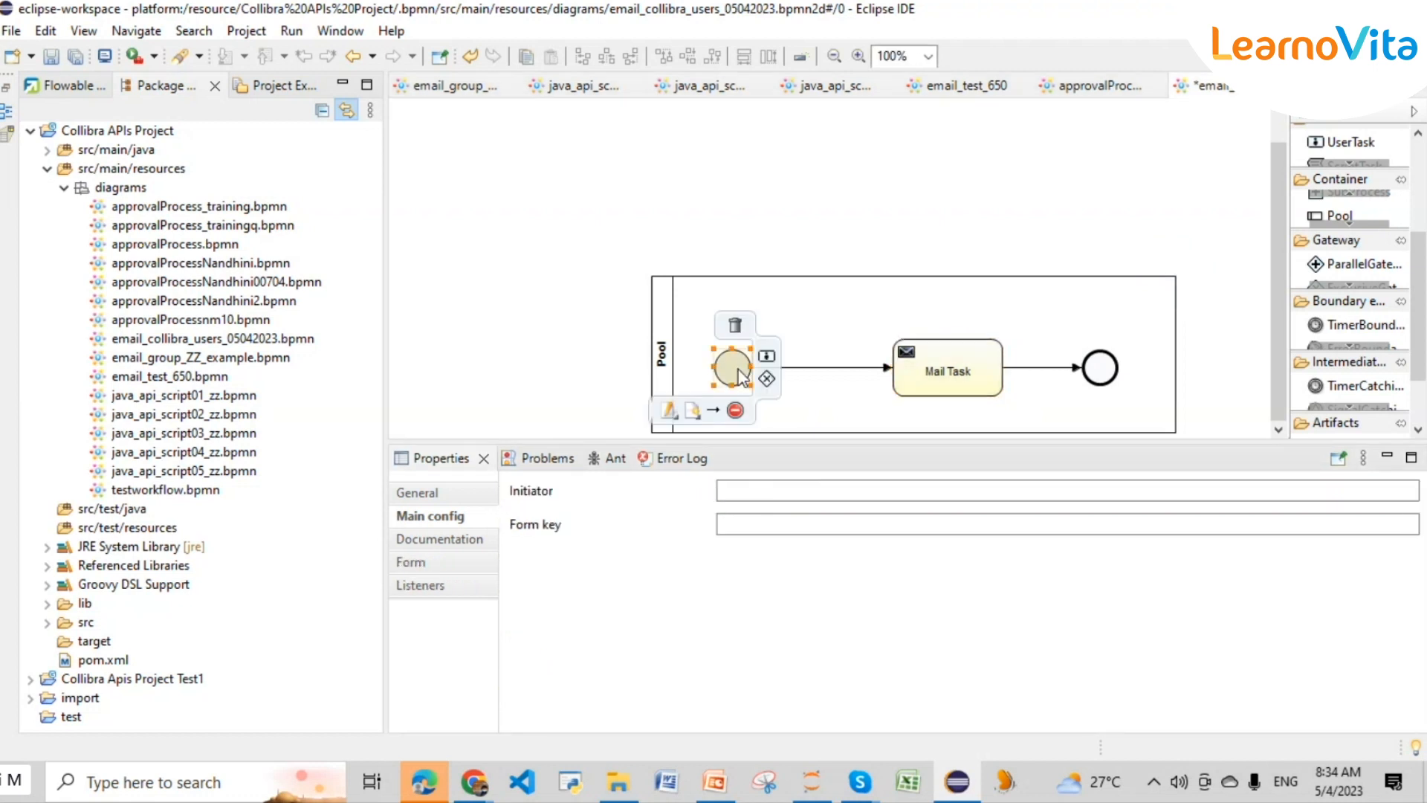
left_click(469, 564)
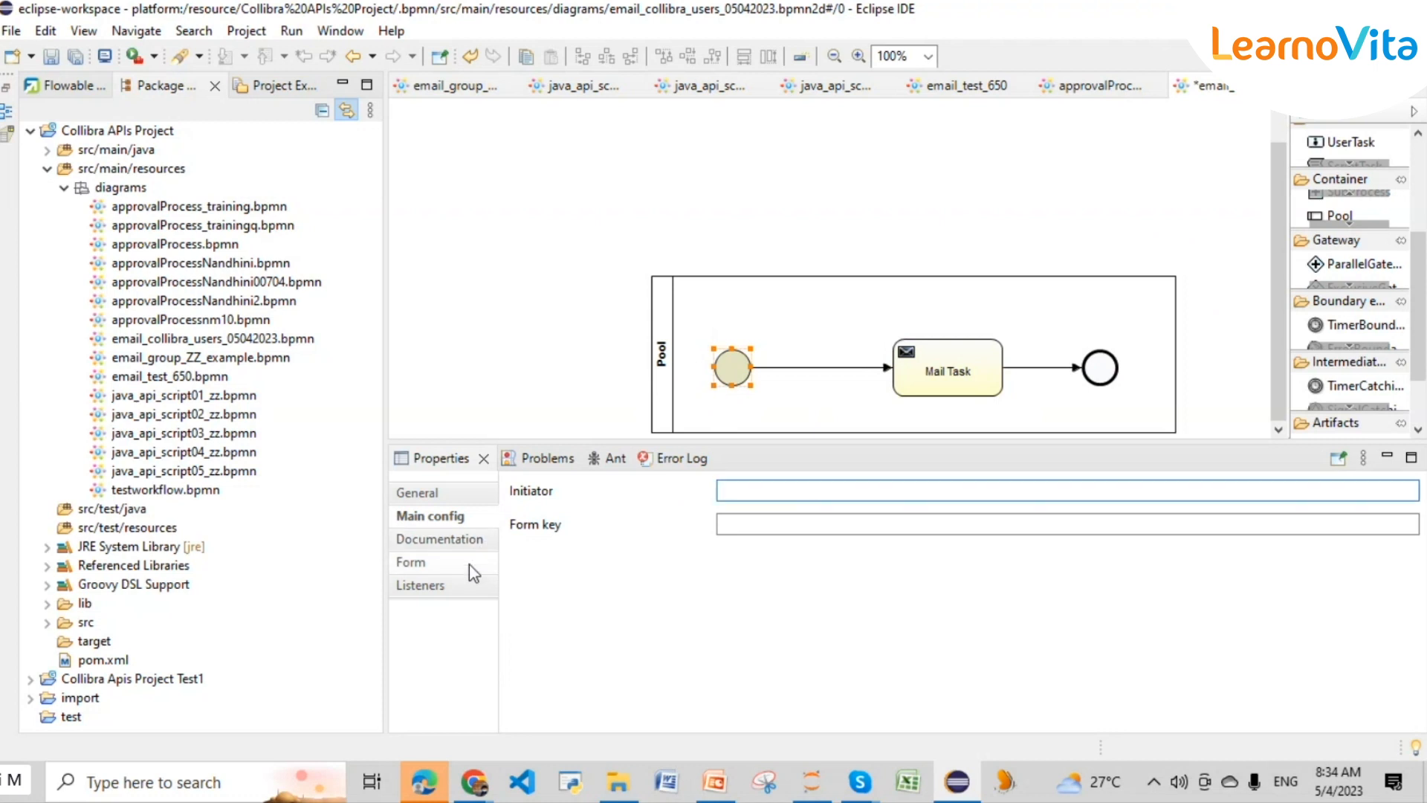
left_click_drag(731, 519, 829, 520)
left_click(778, 548)
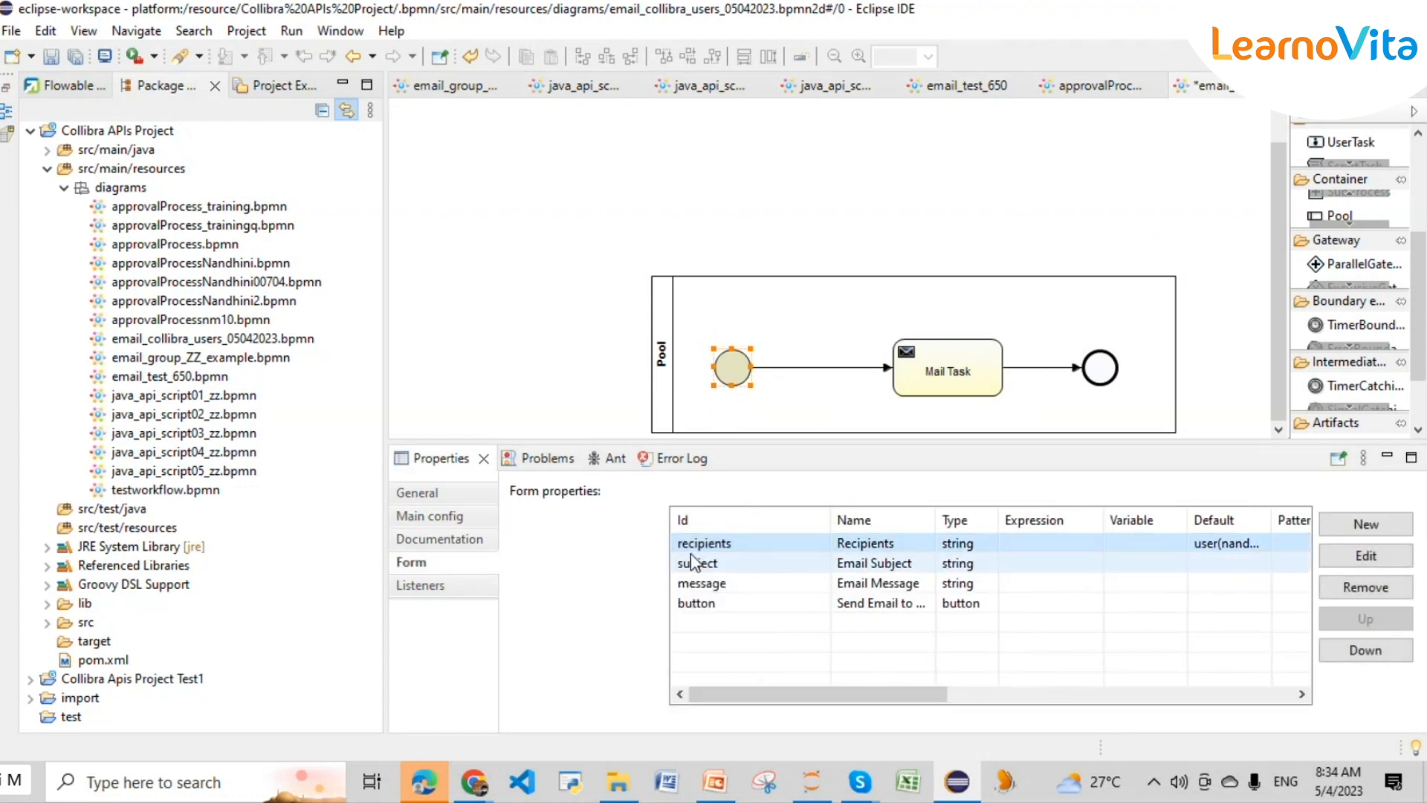
- Set the mail task's Subject field to ${subject}
left_click(946, 372)
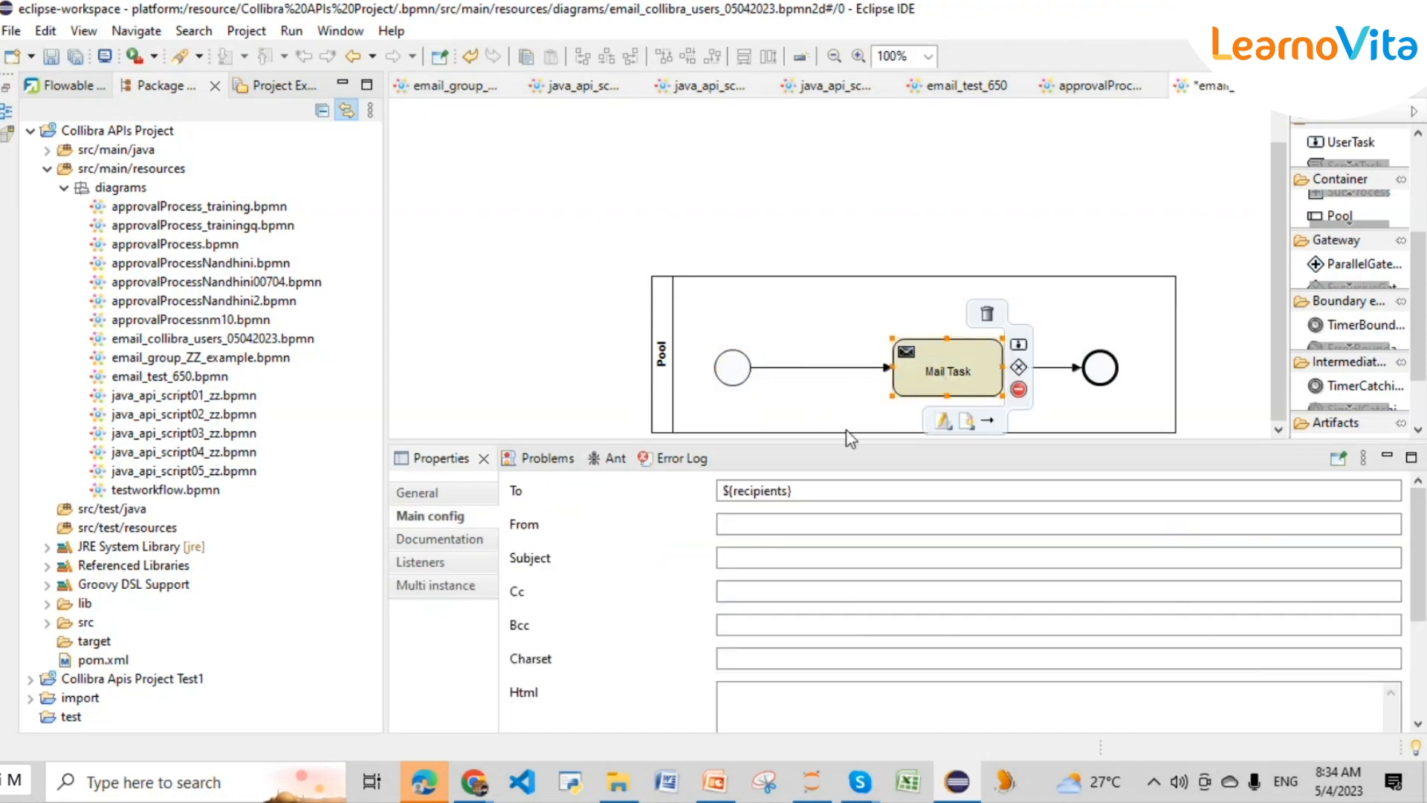
left_click(740, 525)
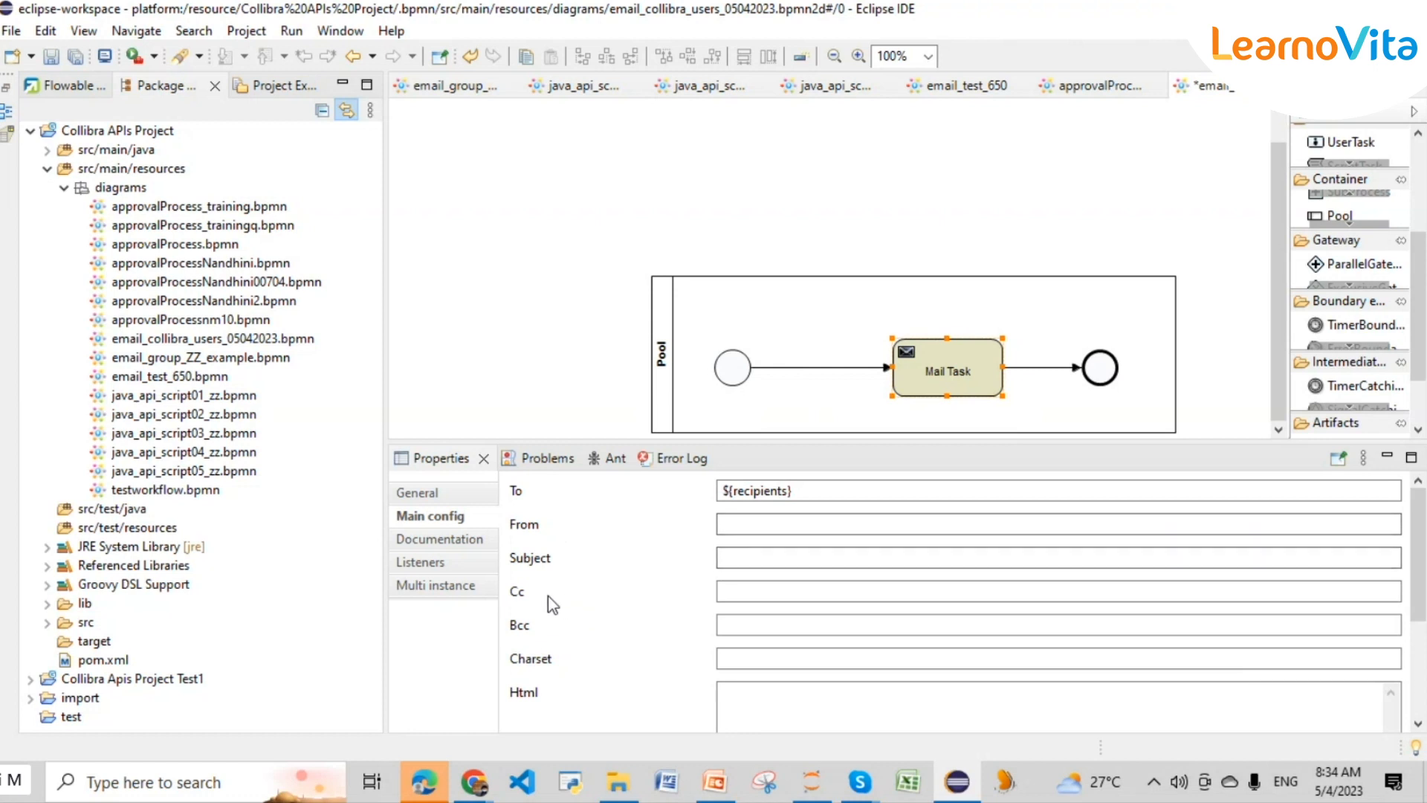
left_click(788, 556)
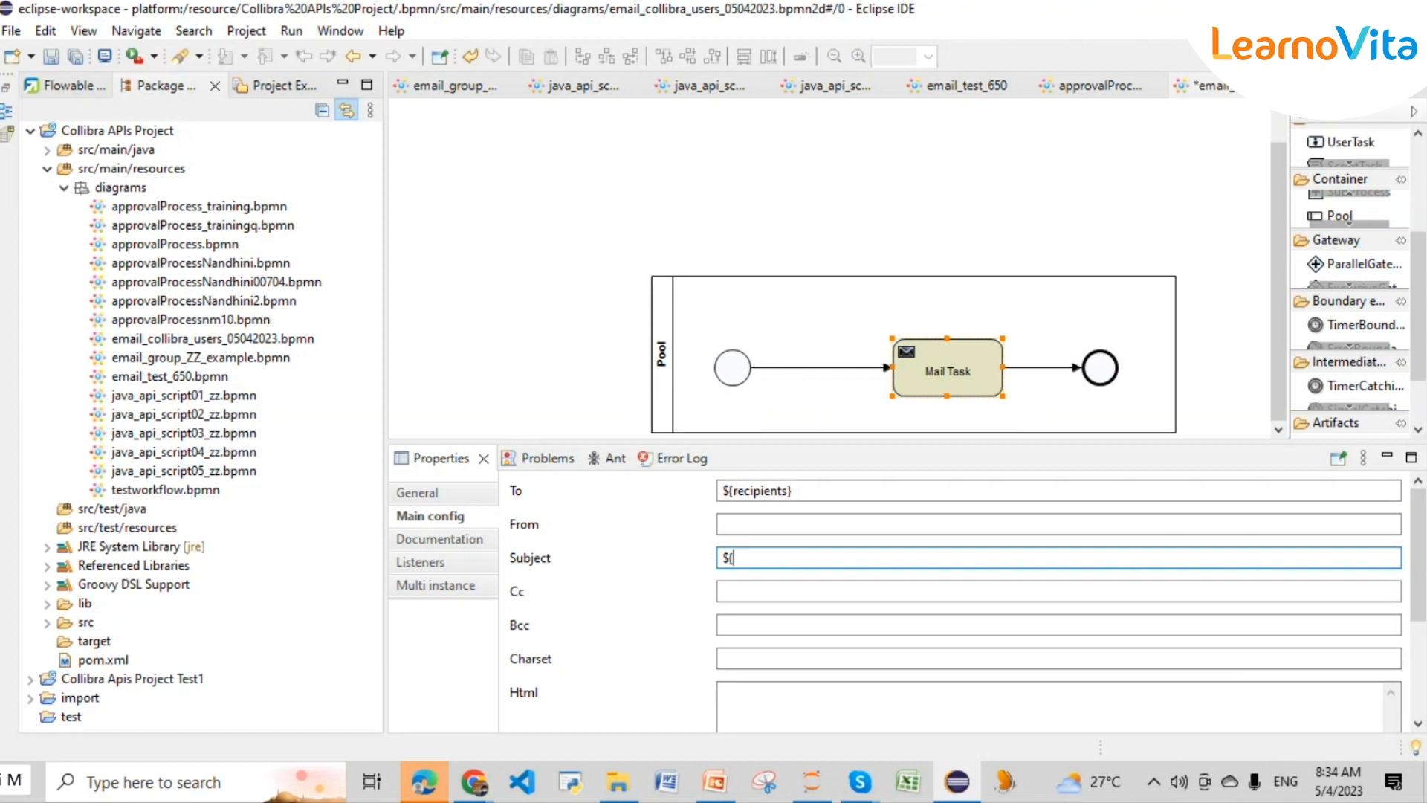
type("${subject")
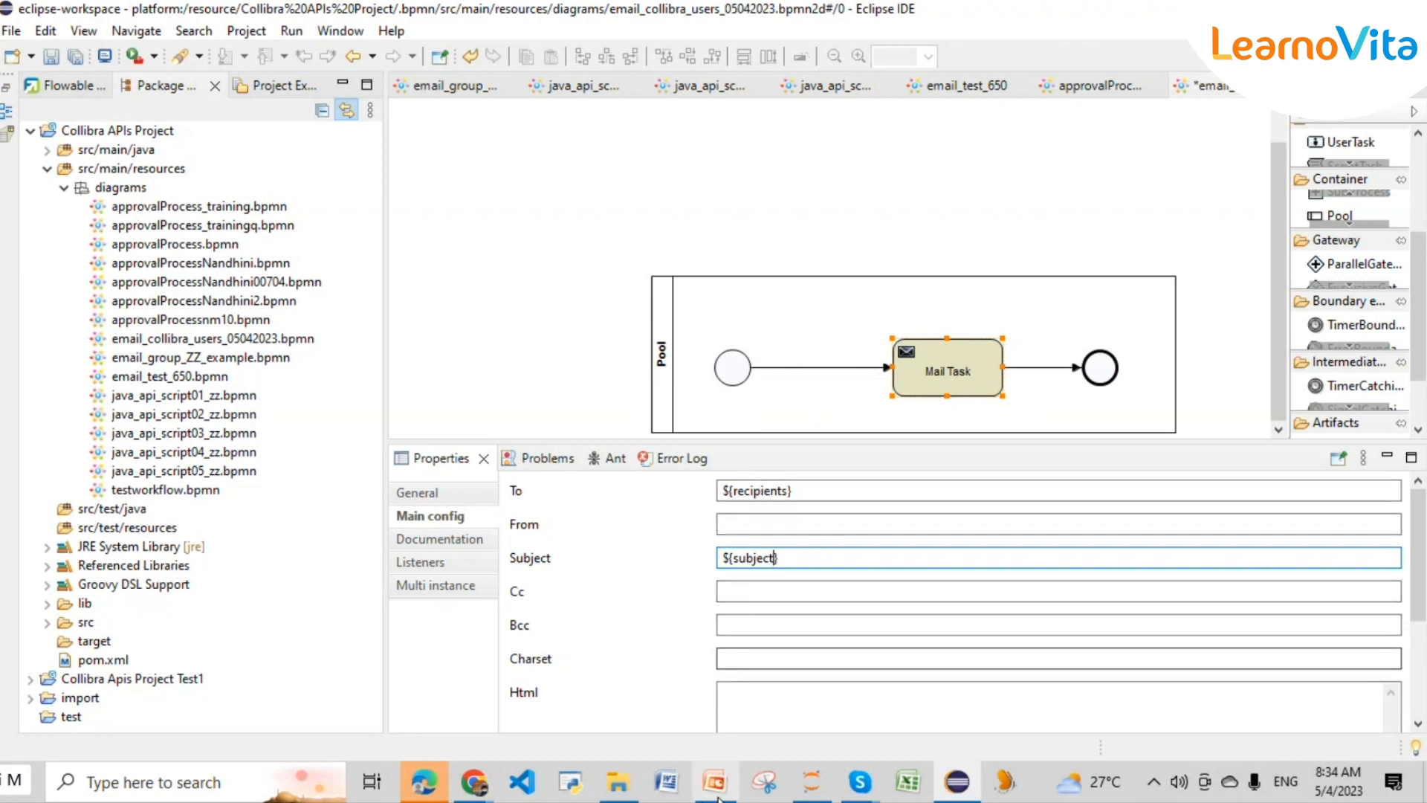
- Switch to Chrome, enter "dfsdf" as the email test 650 form's Email Subject, and return to Eclipse to compare it with the mail task's Subject expression
mouse_move(479, 788)
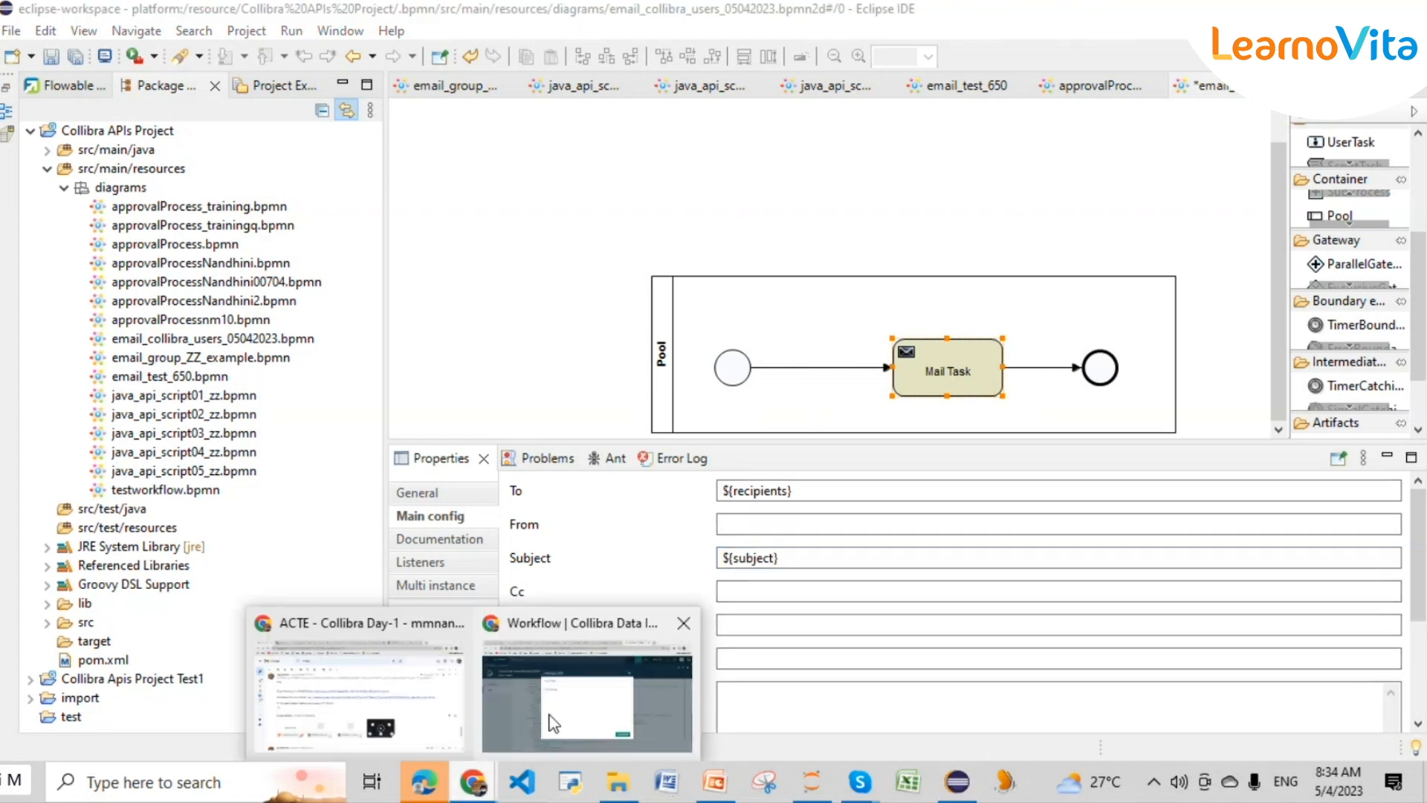
left_click(565, 691)
left_click(508, 292)
type("dfsdf")
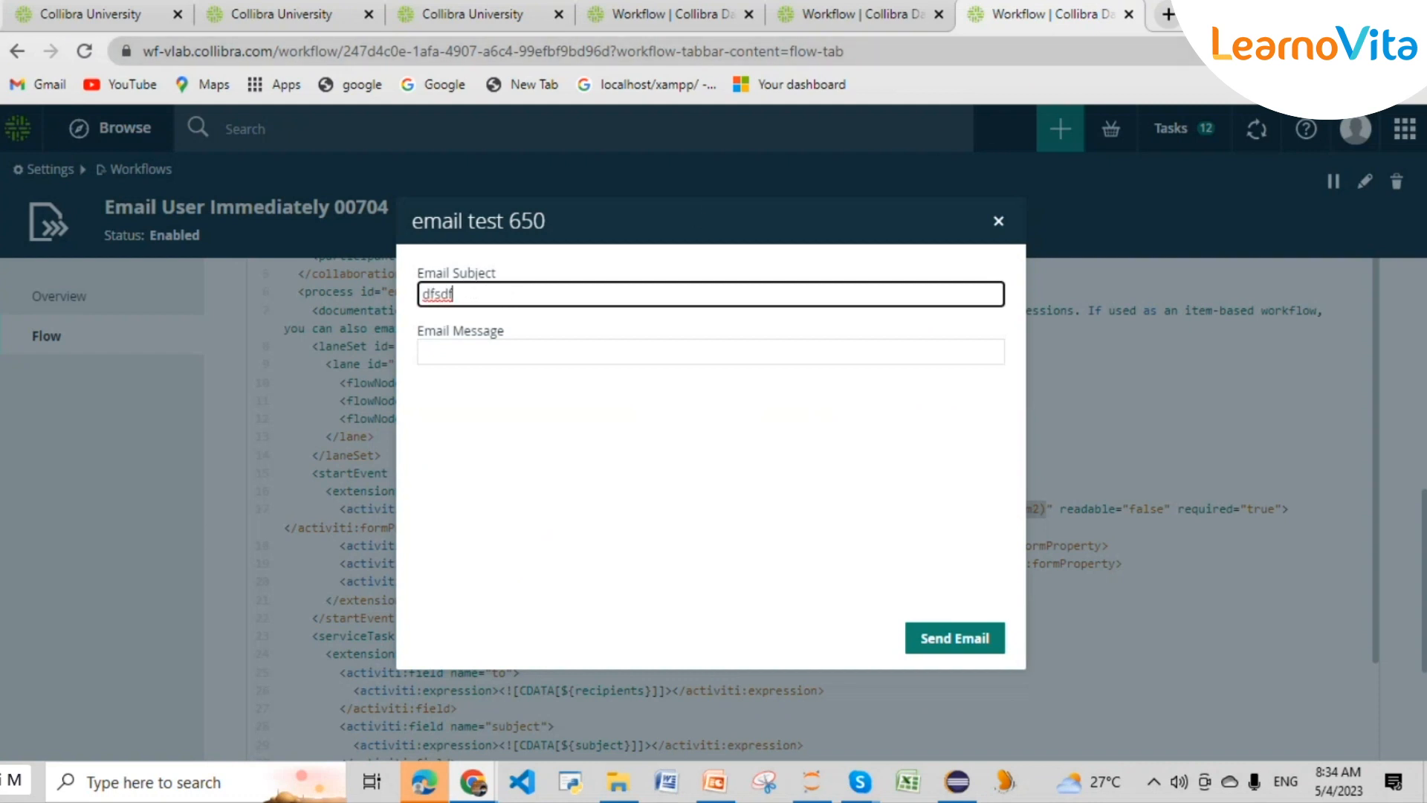
key("alt+Tab")
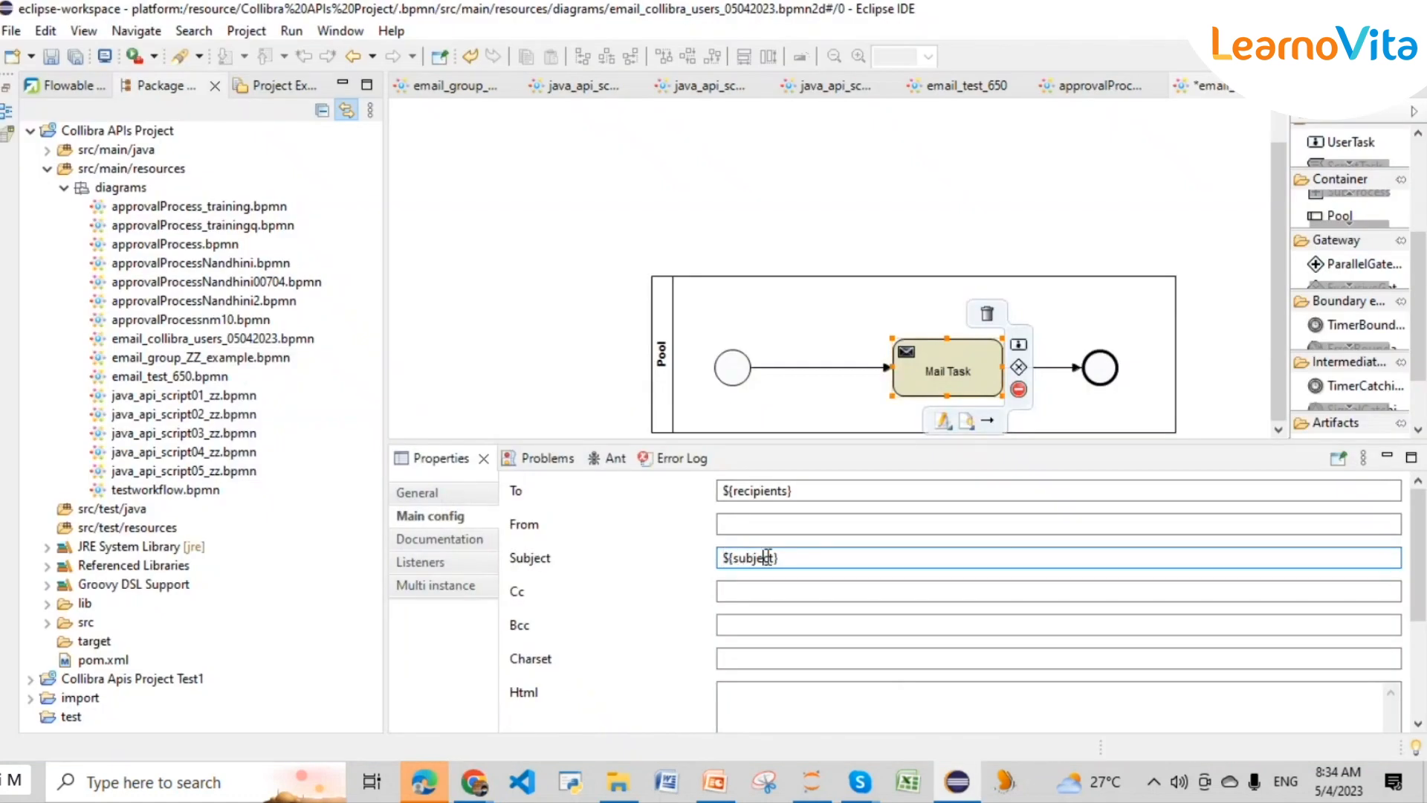
left_click_drag(776, 558, 734, 557)
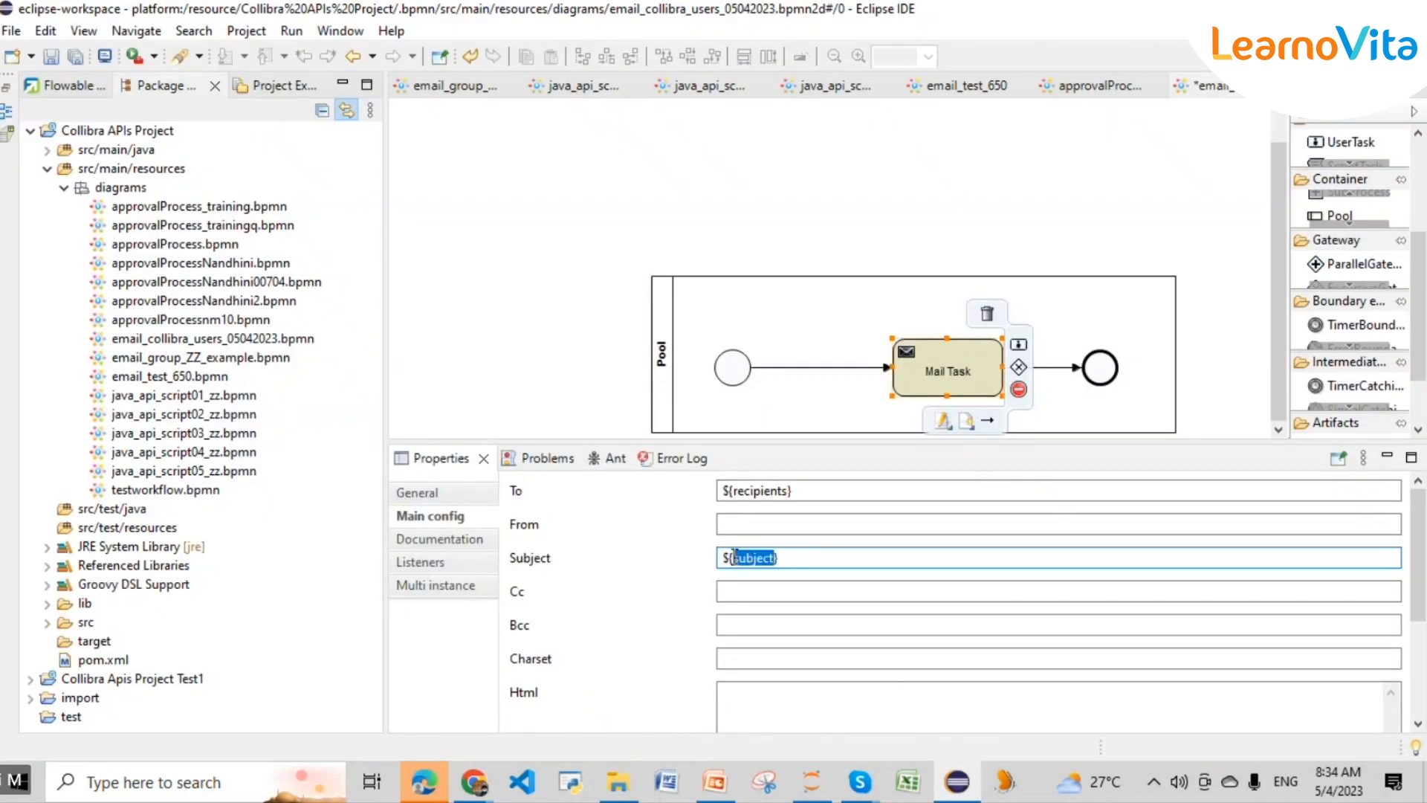
left_click(744, 575)
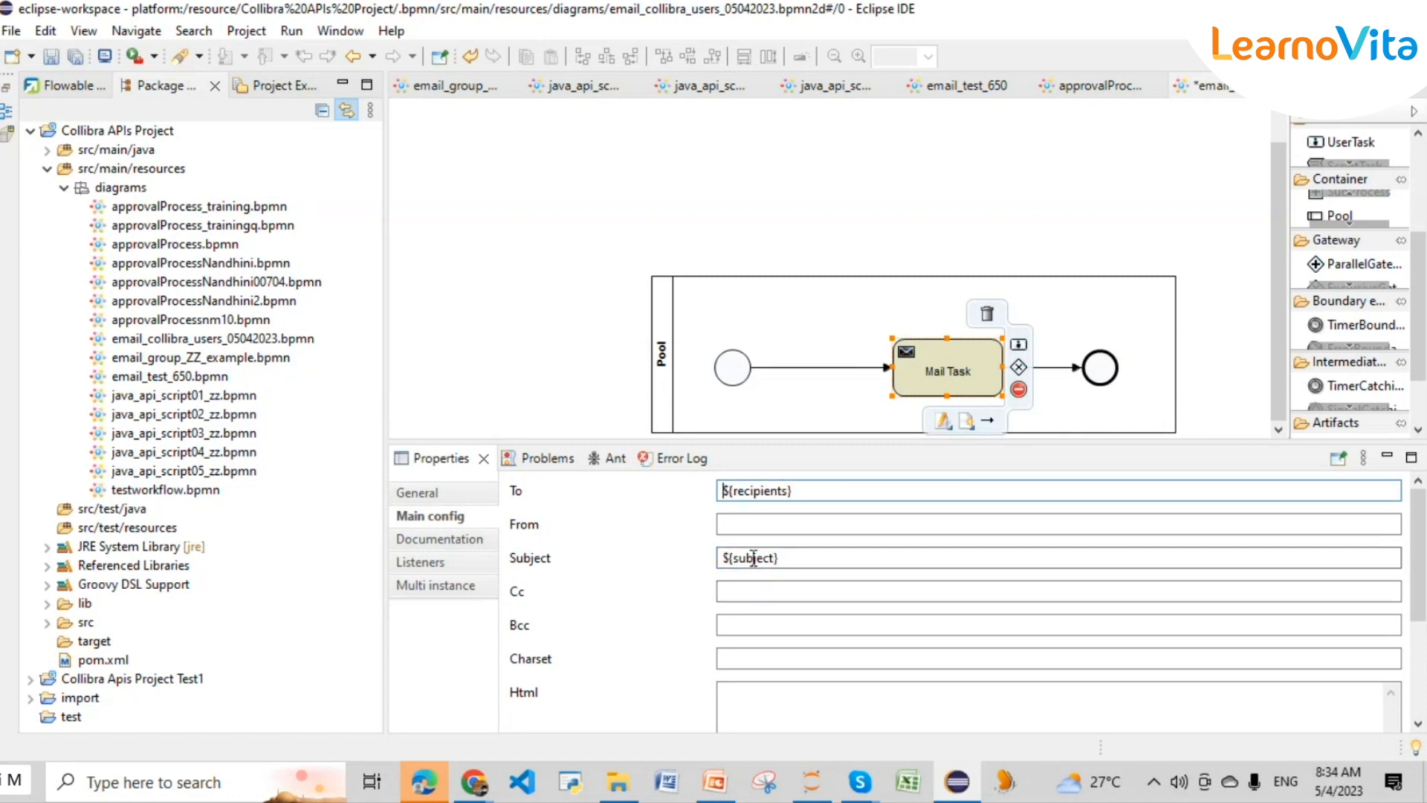
- Set the mail task's Html field to ${message}
scroll(662, 660, "down", 1)
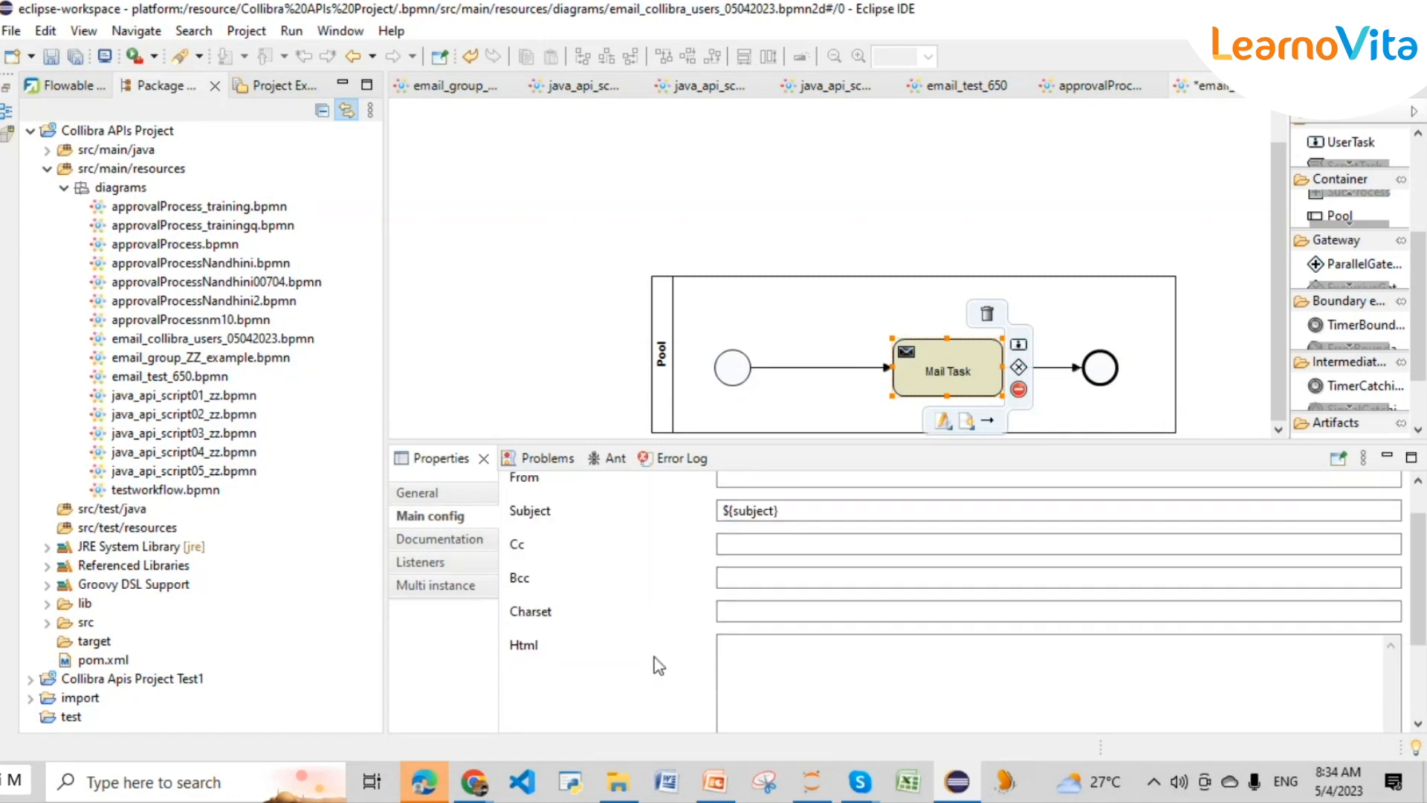
left_click(778, 649)
type("$")
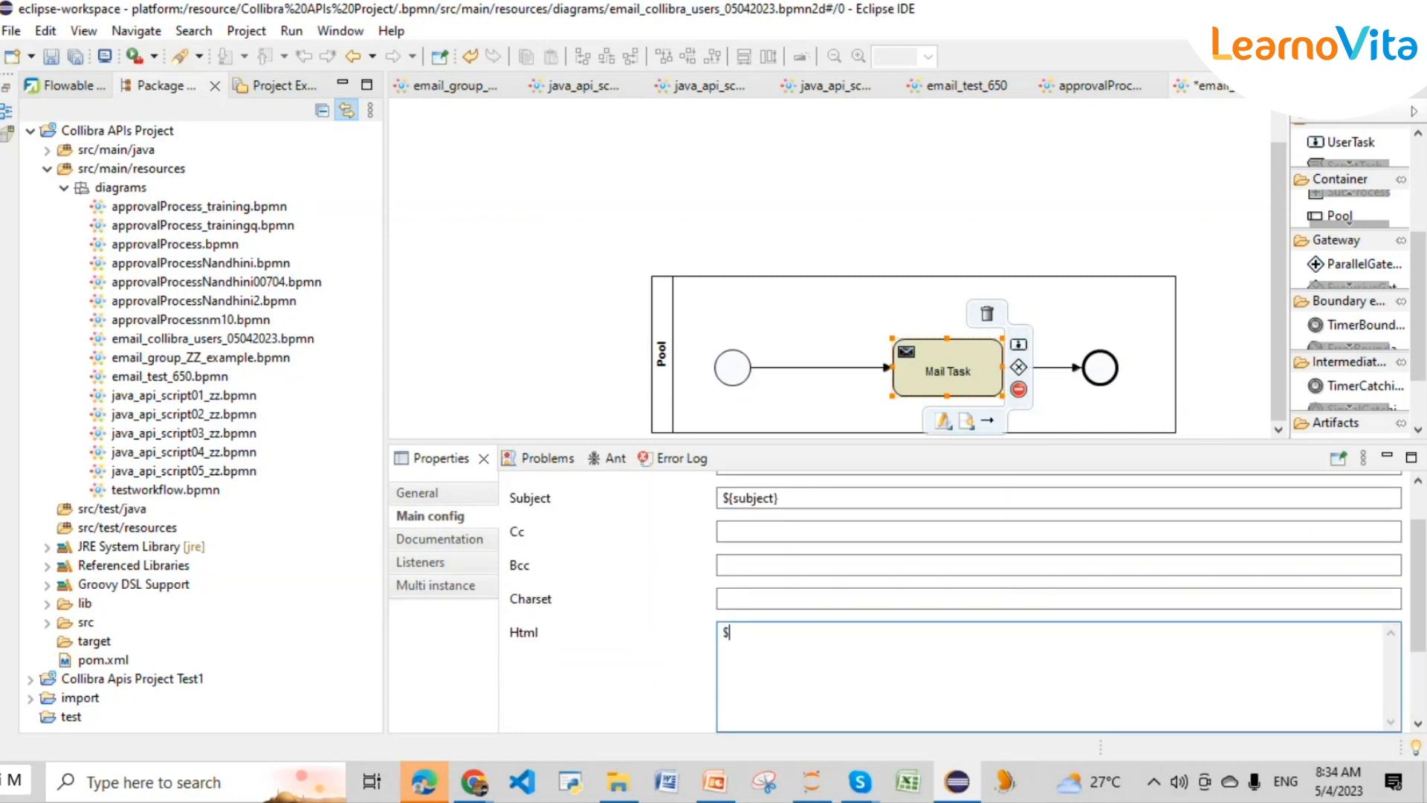
type("{message")
scroll(779, 576, "up", 2)
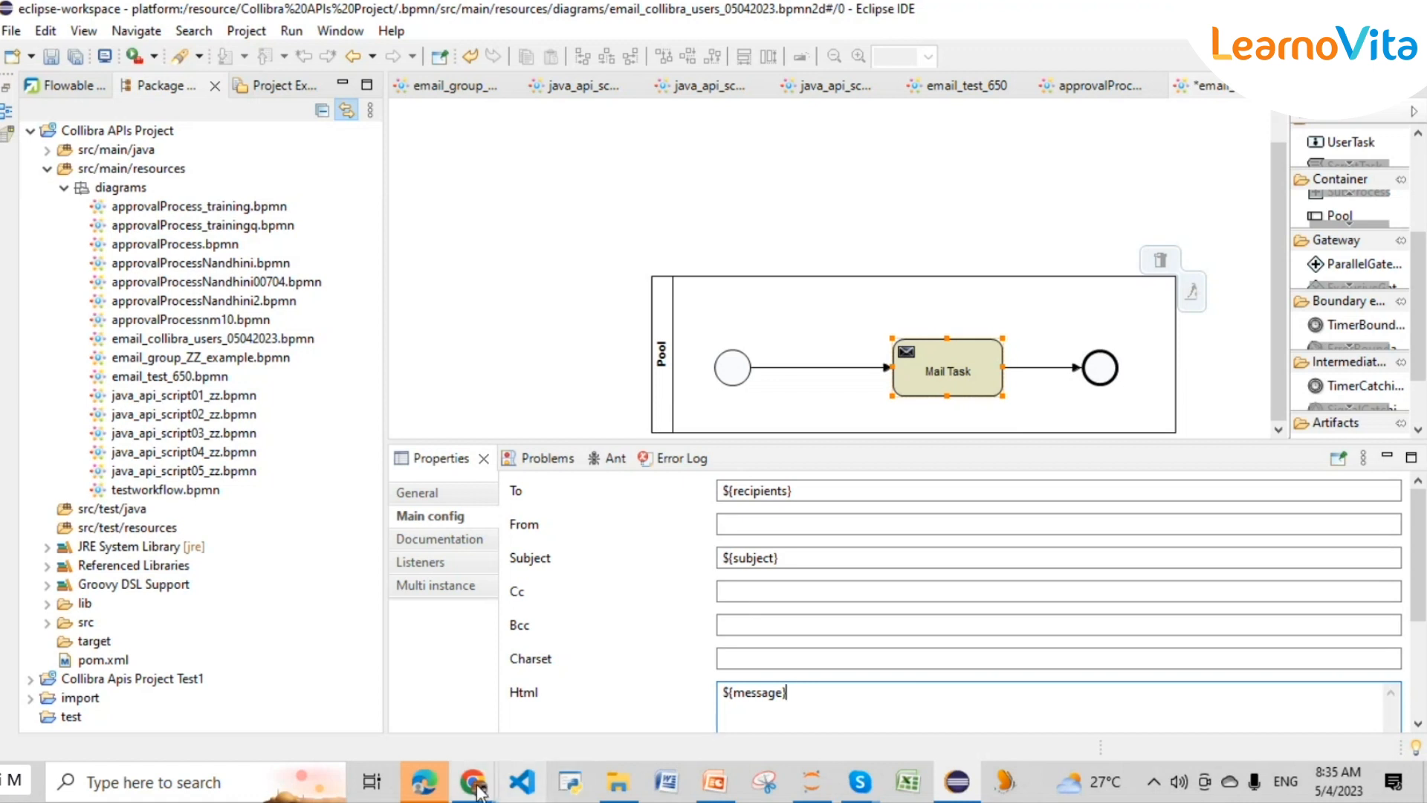
scroll(881, 654, "down", 1)
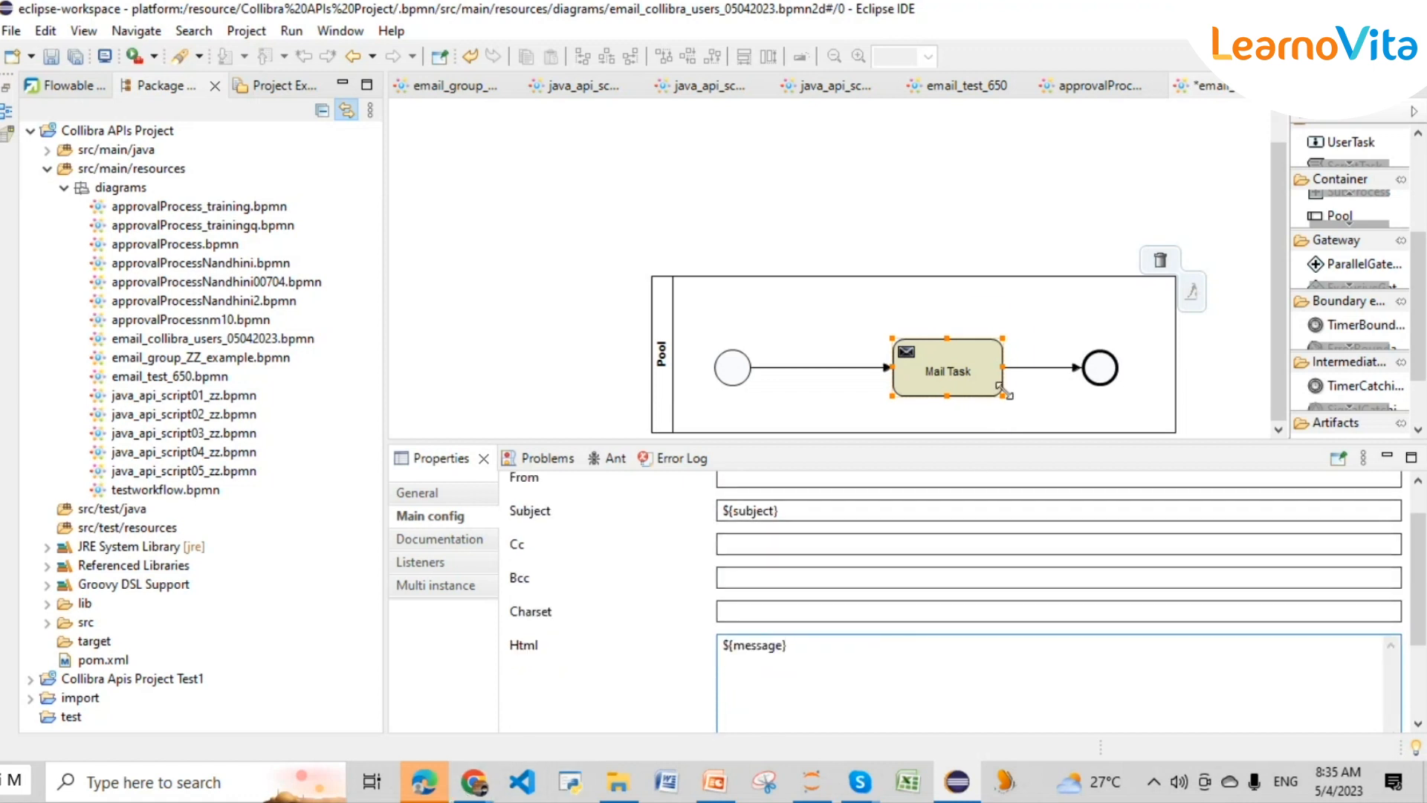
- Check the end event's properties, the mail task's To, Subject and Html expressions, and the start event's form properties
left_click(1099, 368)
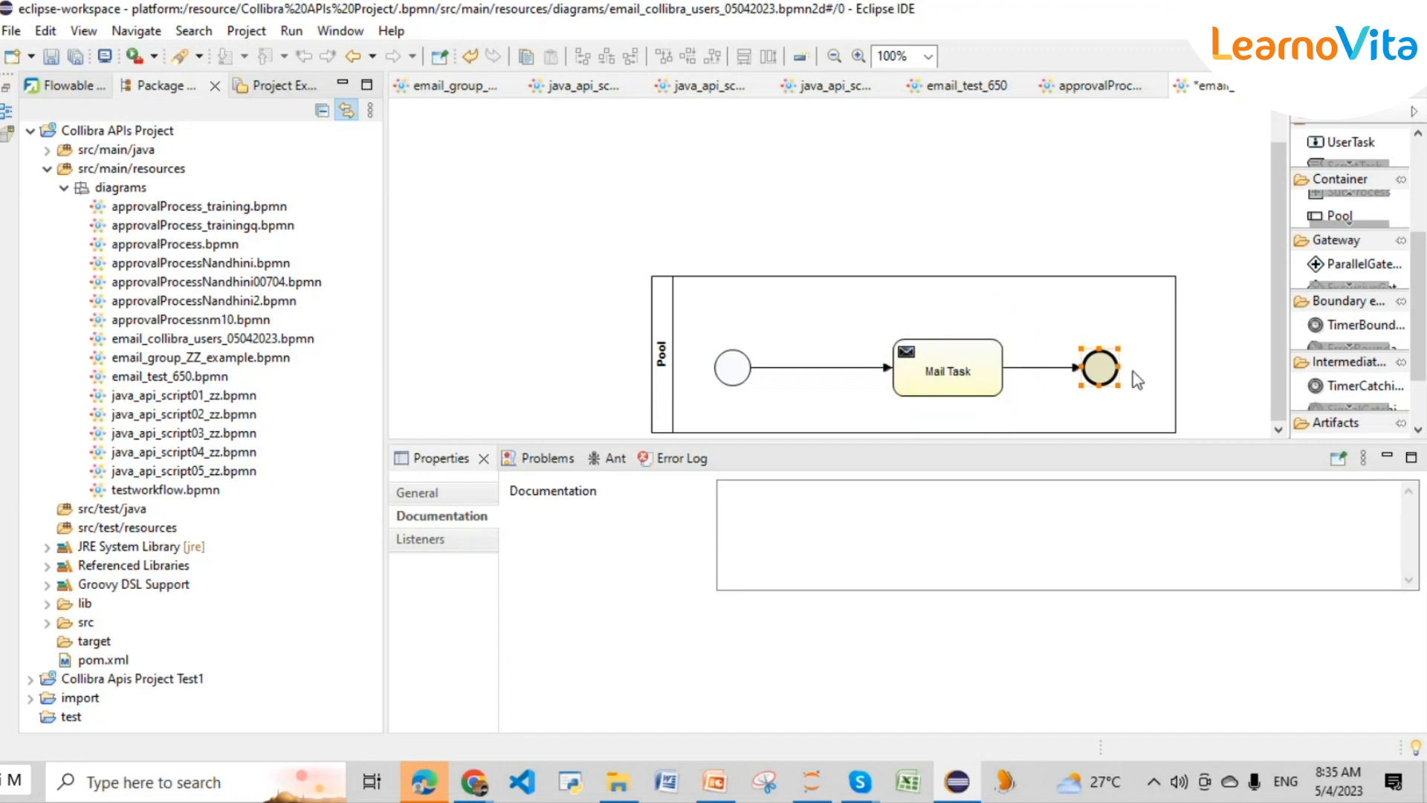
left_click(955, 375)
scroll(611, 653, "down", 5)
scroll(611, 647, "up", 5)
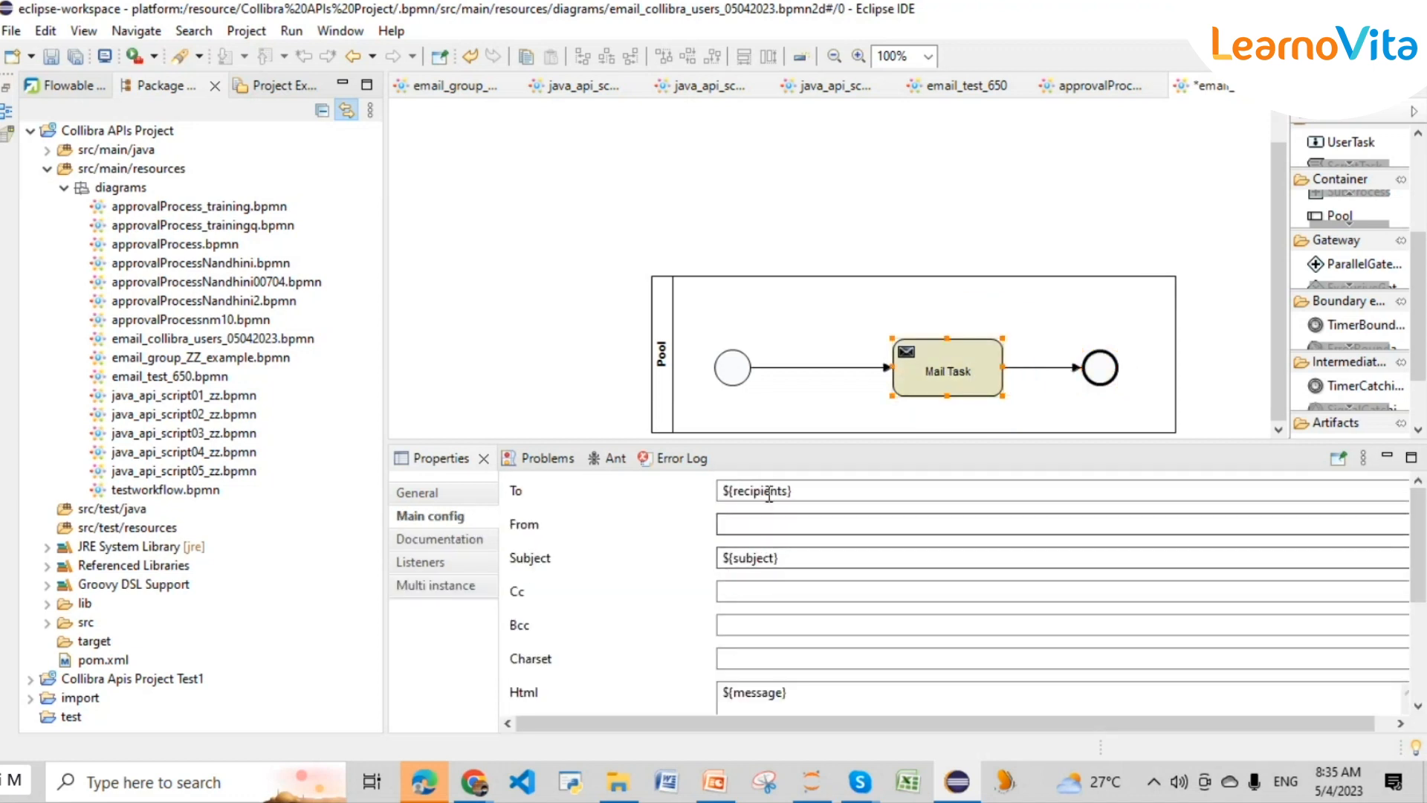
left_click(732, 367)
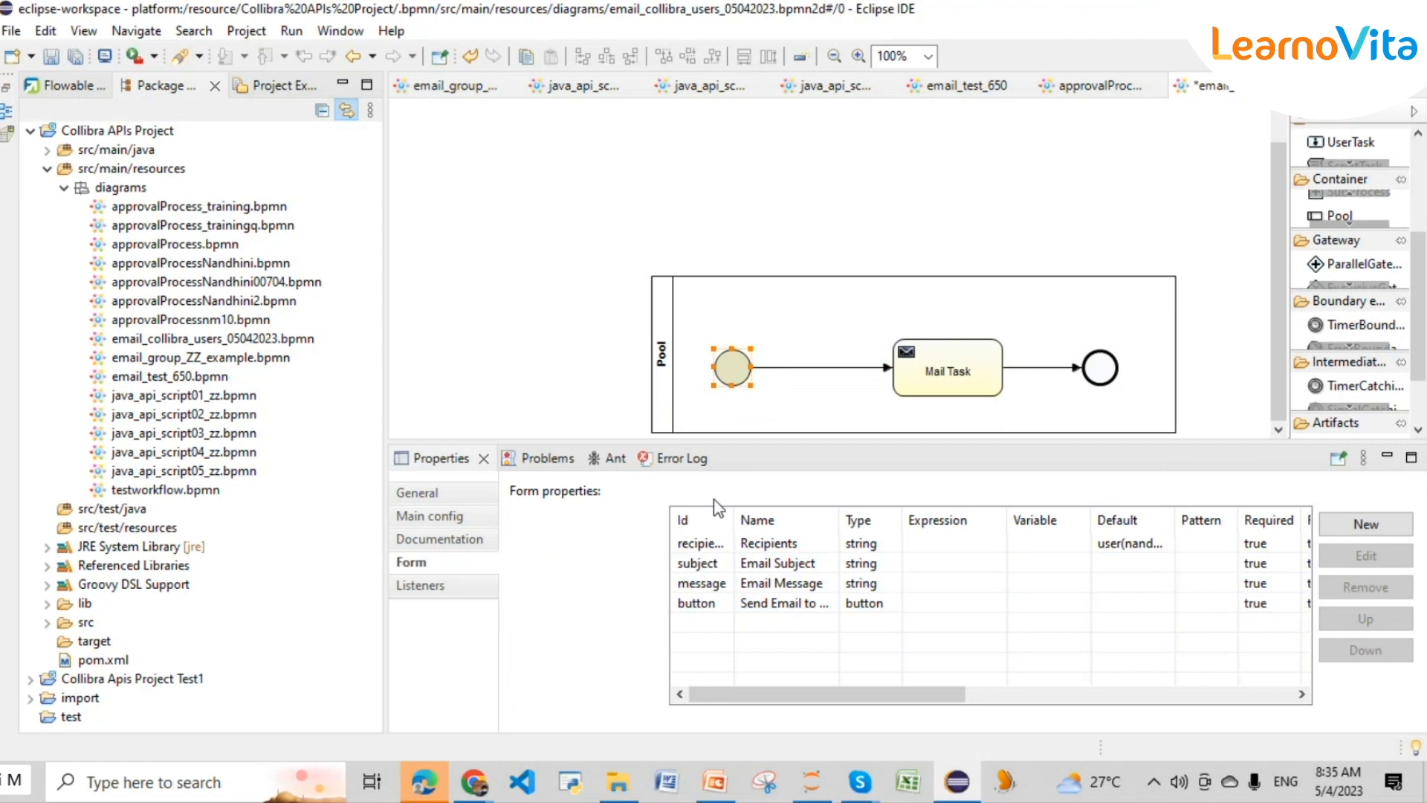
- Check the pool's process Id and Name, and save the email_collibra_users_05042023 diagram
left_click(661, 366)
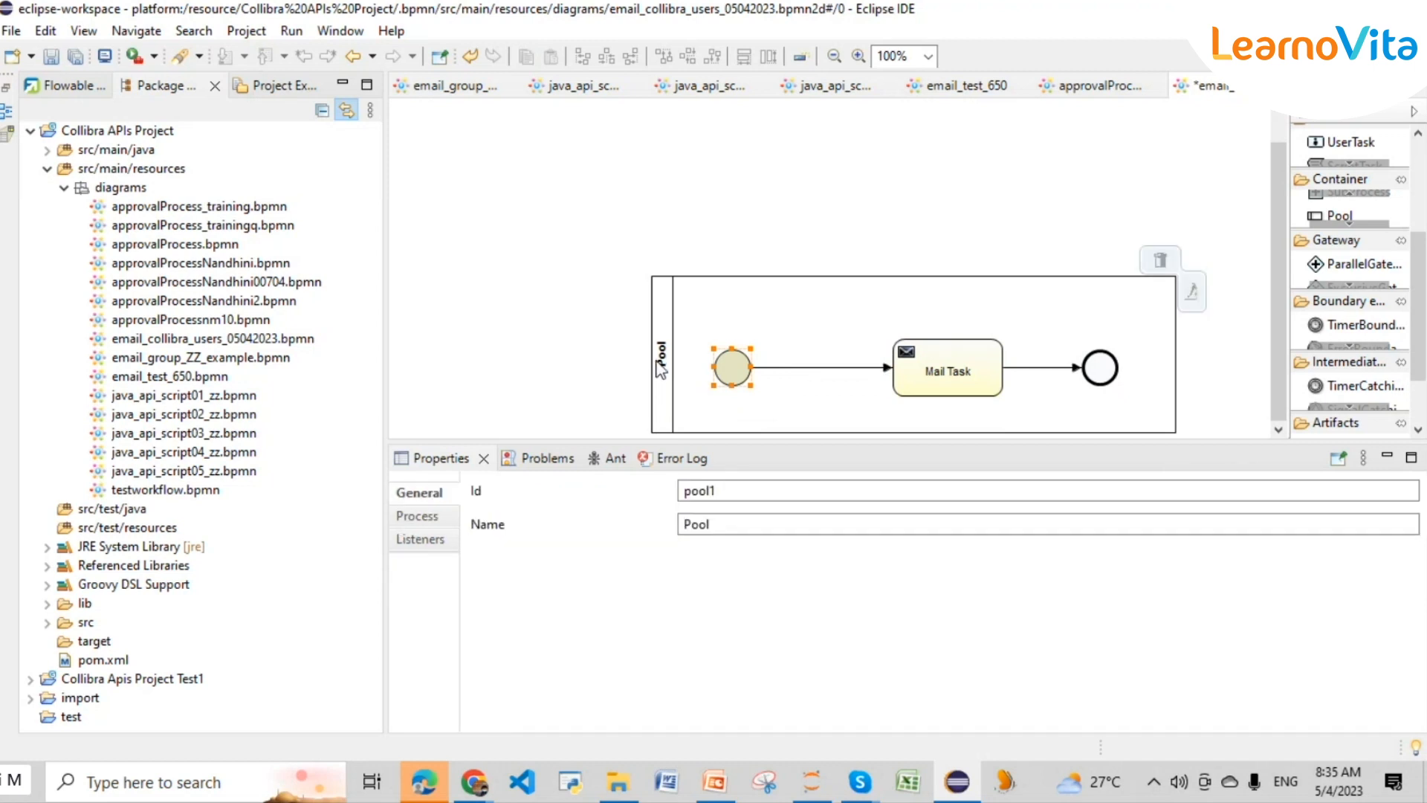
left_click(417, 515)
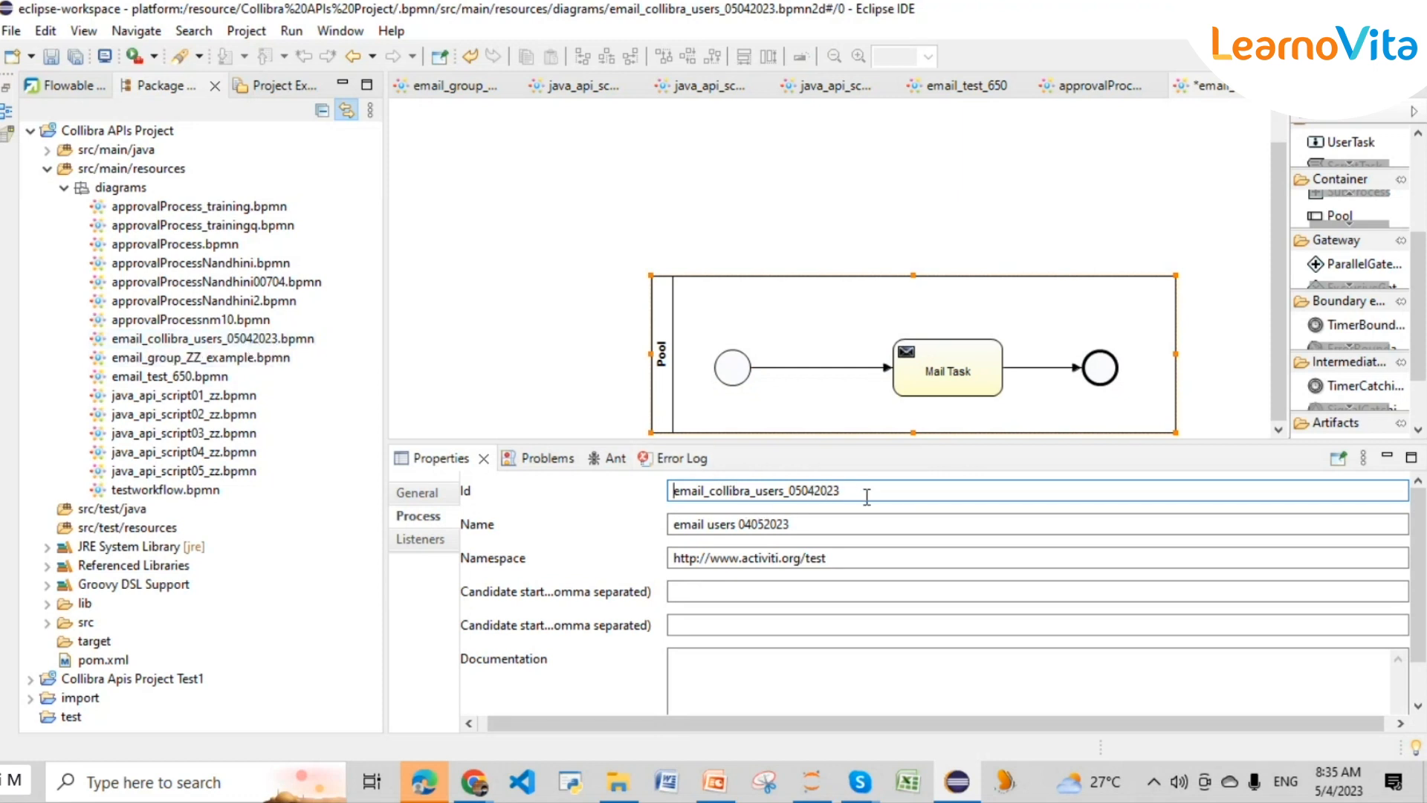
left_click(885, 177)
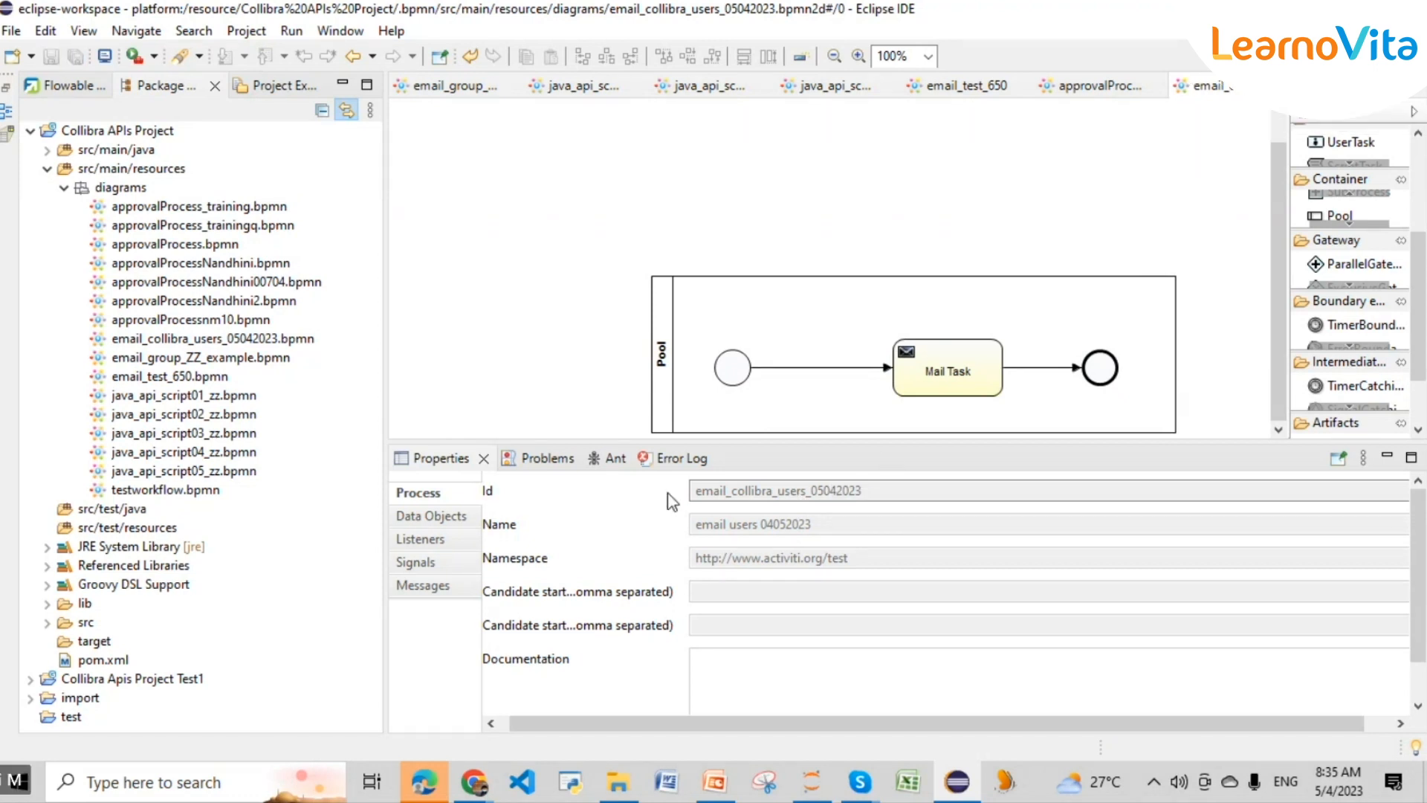
left_click(769, 534)
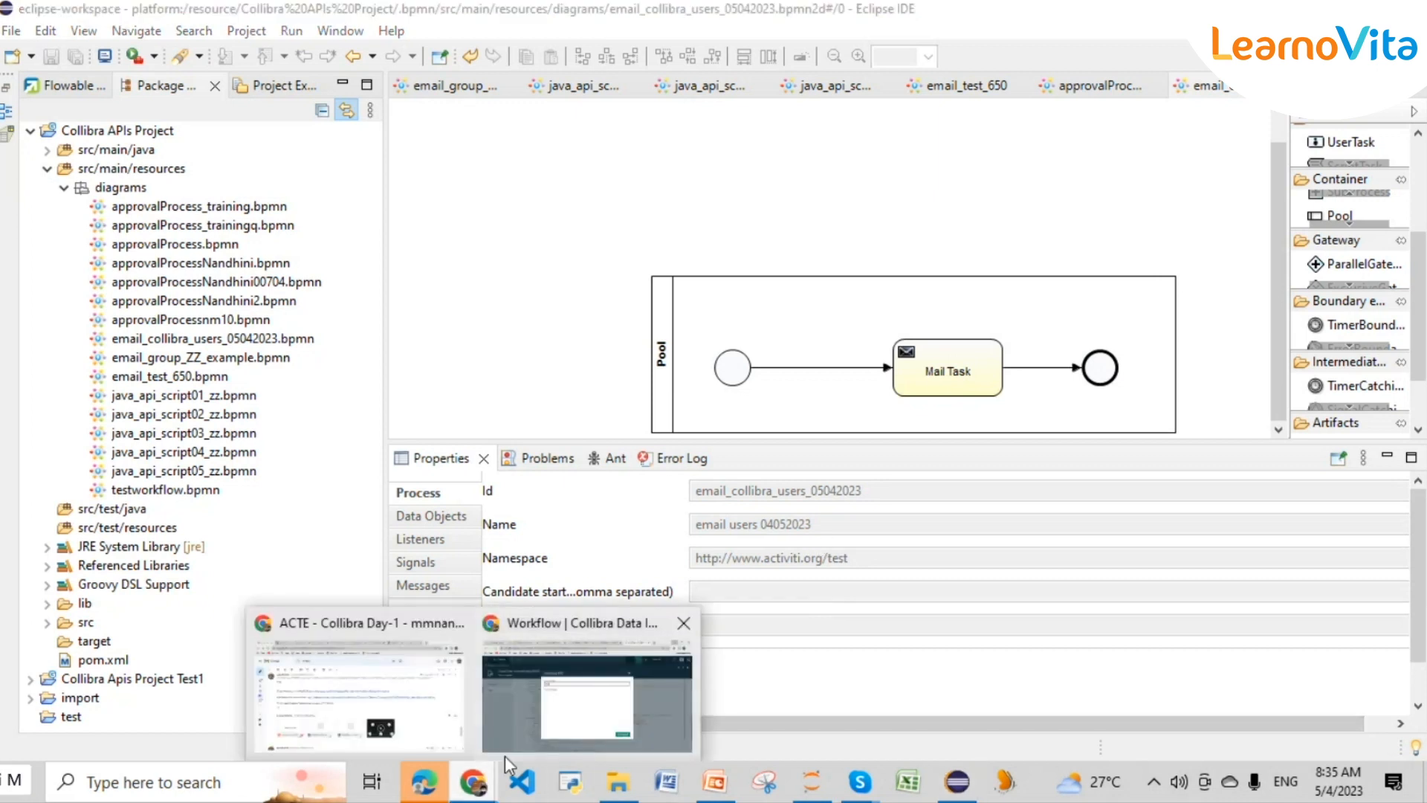
- Switch to Chrome, dismiss the email test 650 form, and open the workflow definitions in Collibra's settings
left_click(507, 751)
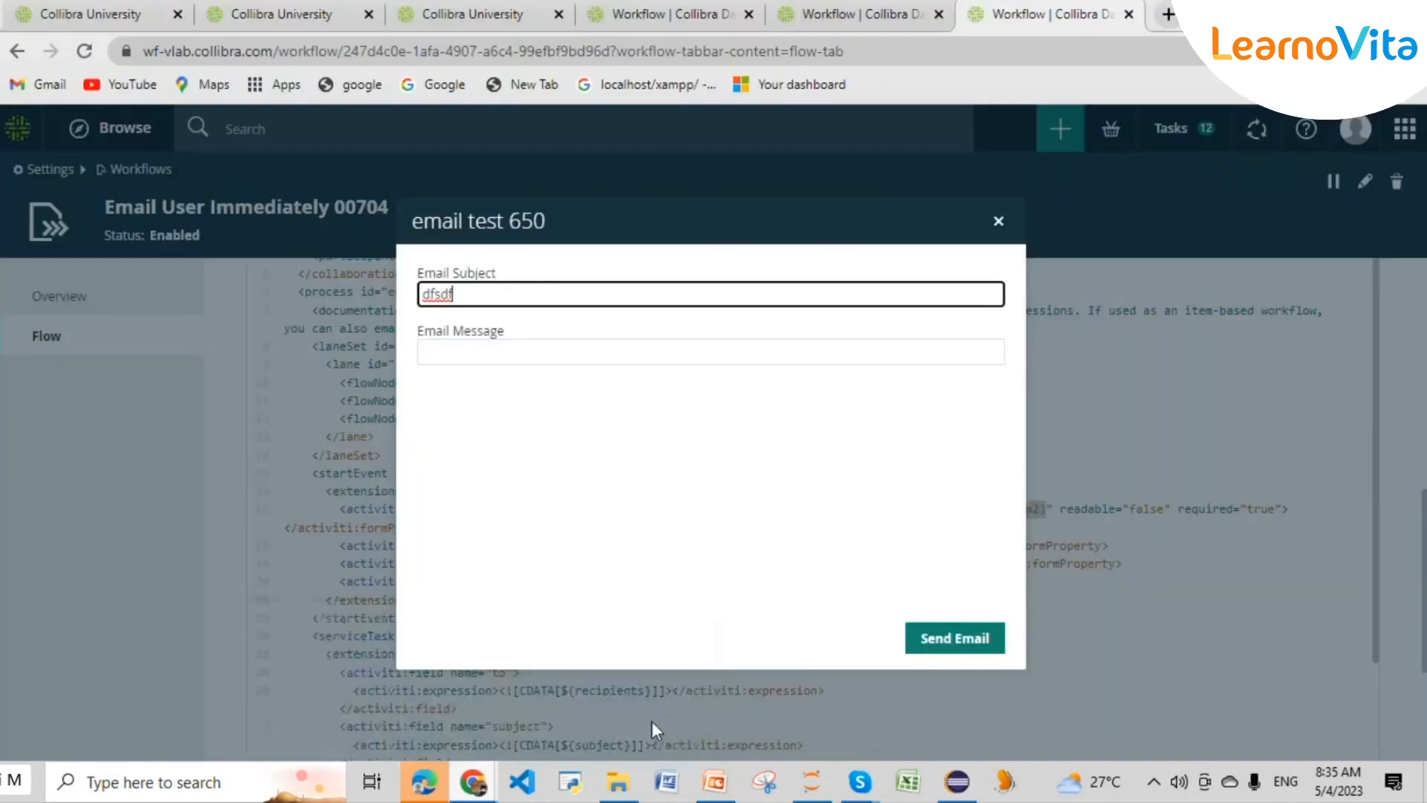
left_click(1001, 223)
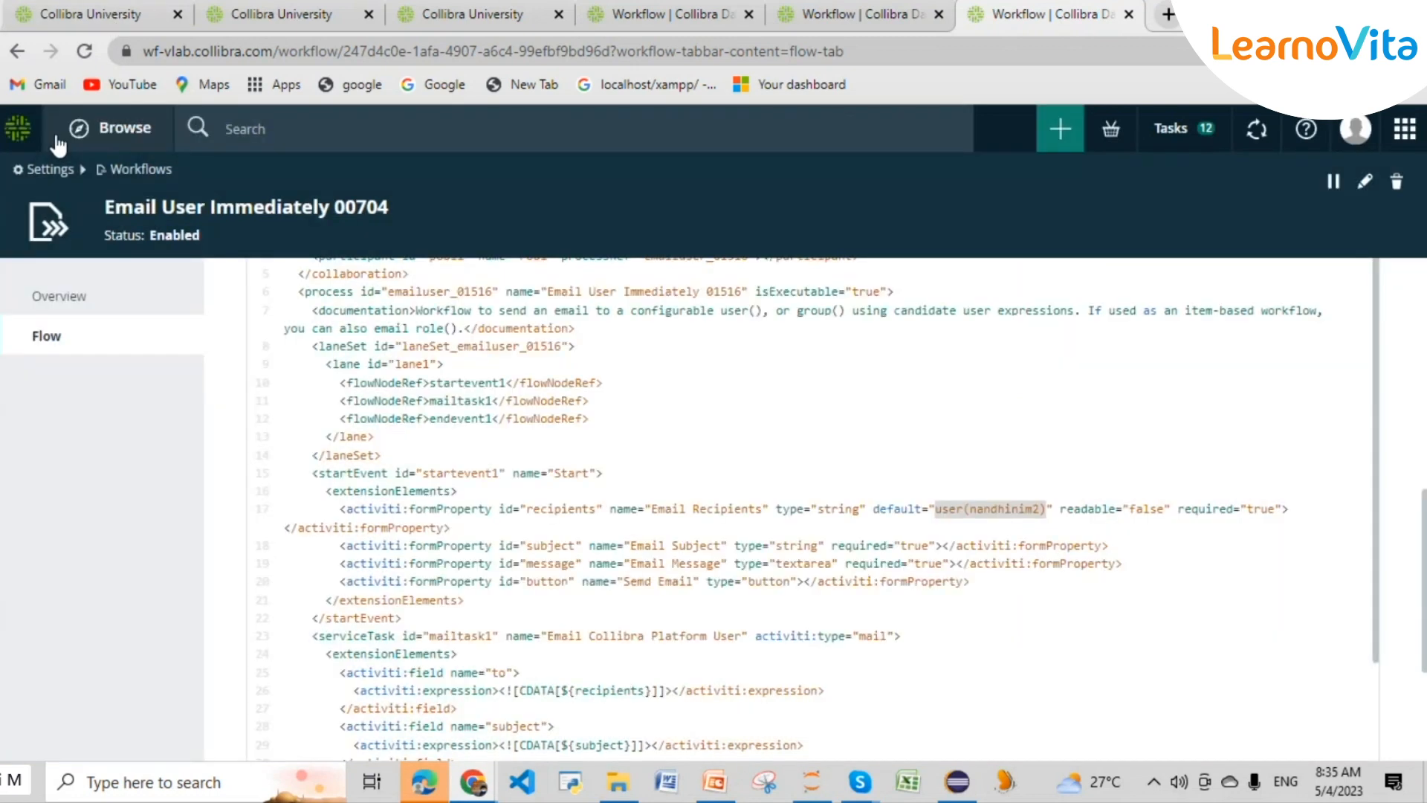
left_click(39, 133)
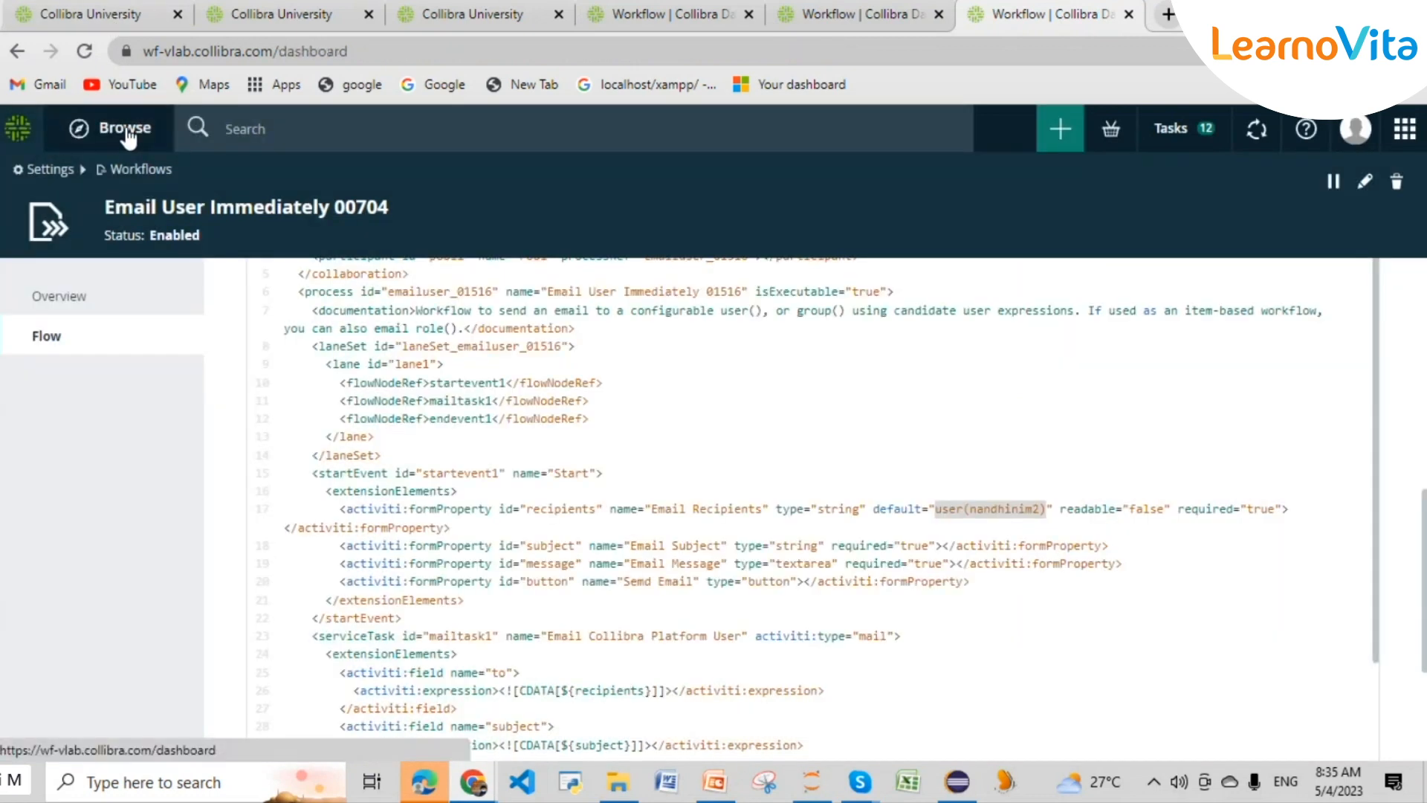
left_click(26, 138)
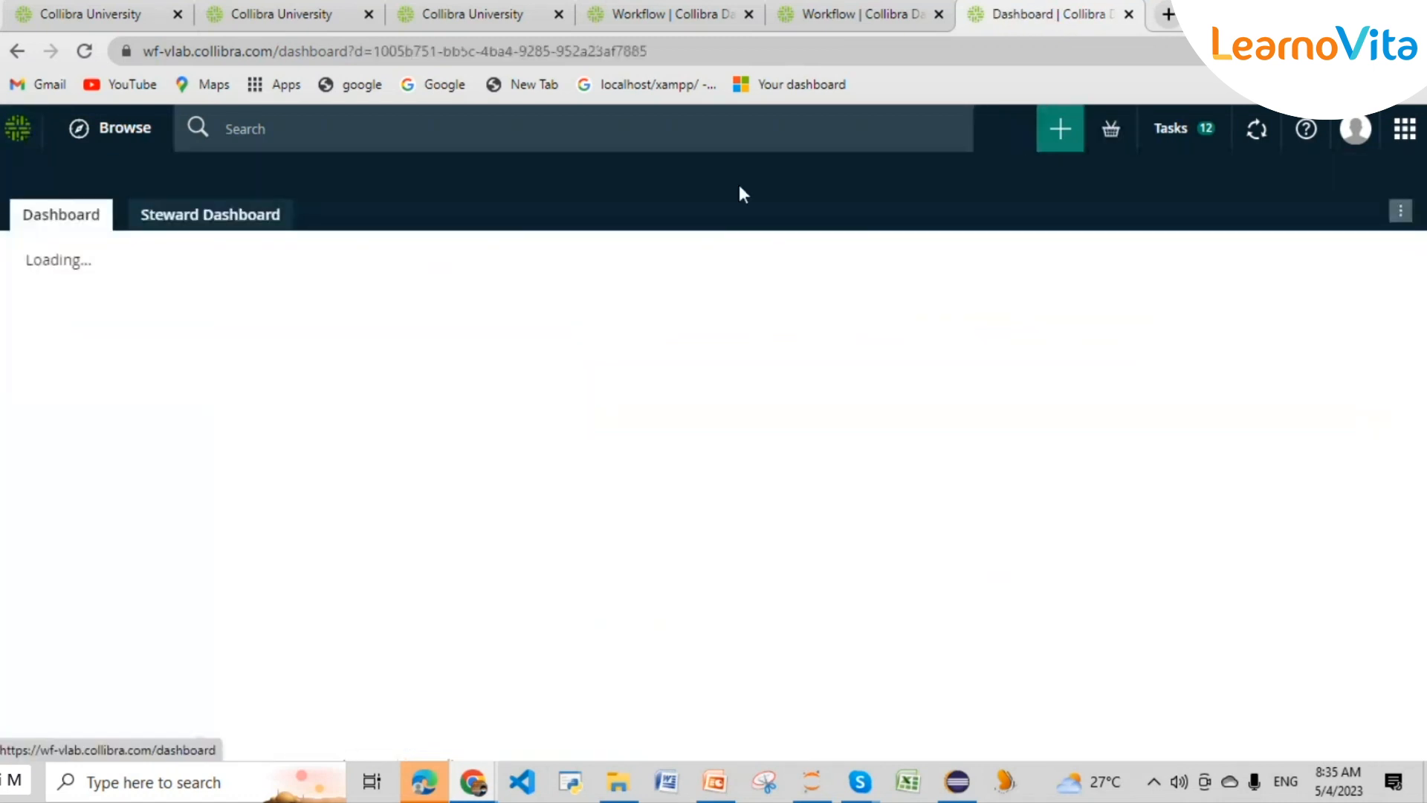
left_click(1403, 134)
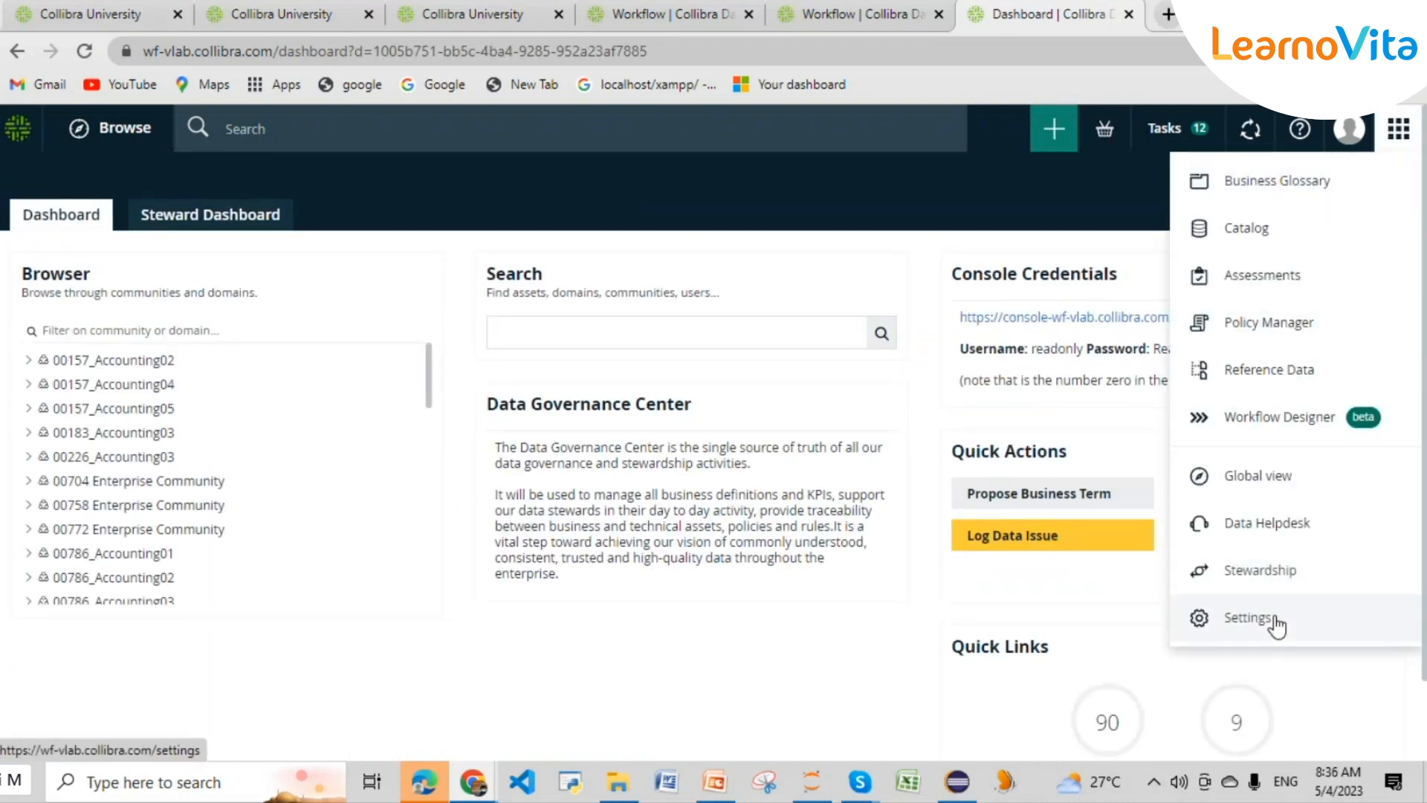
left_click(1249, 619)
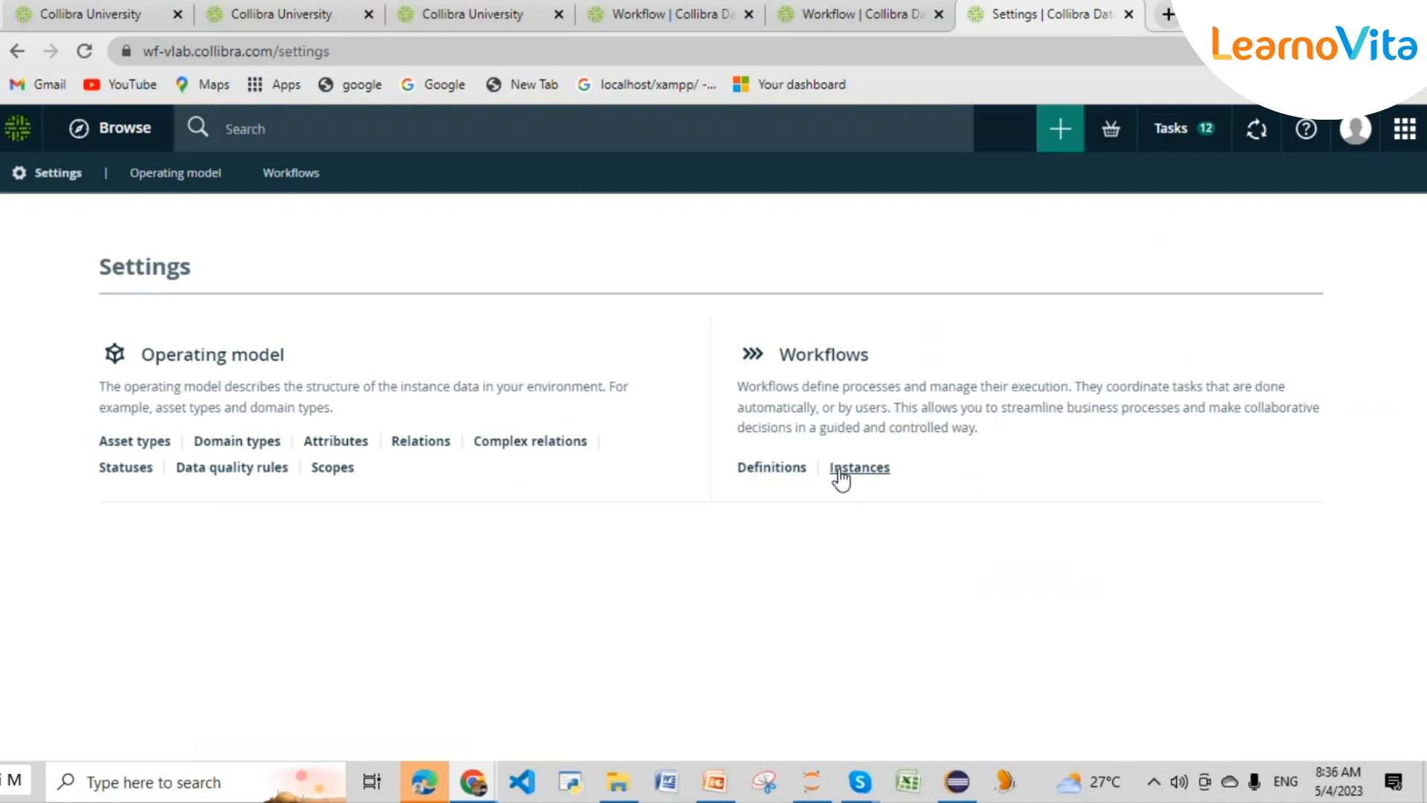
left_click(783, 479)
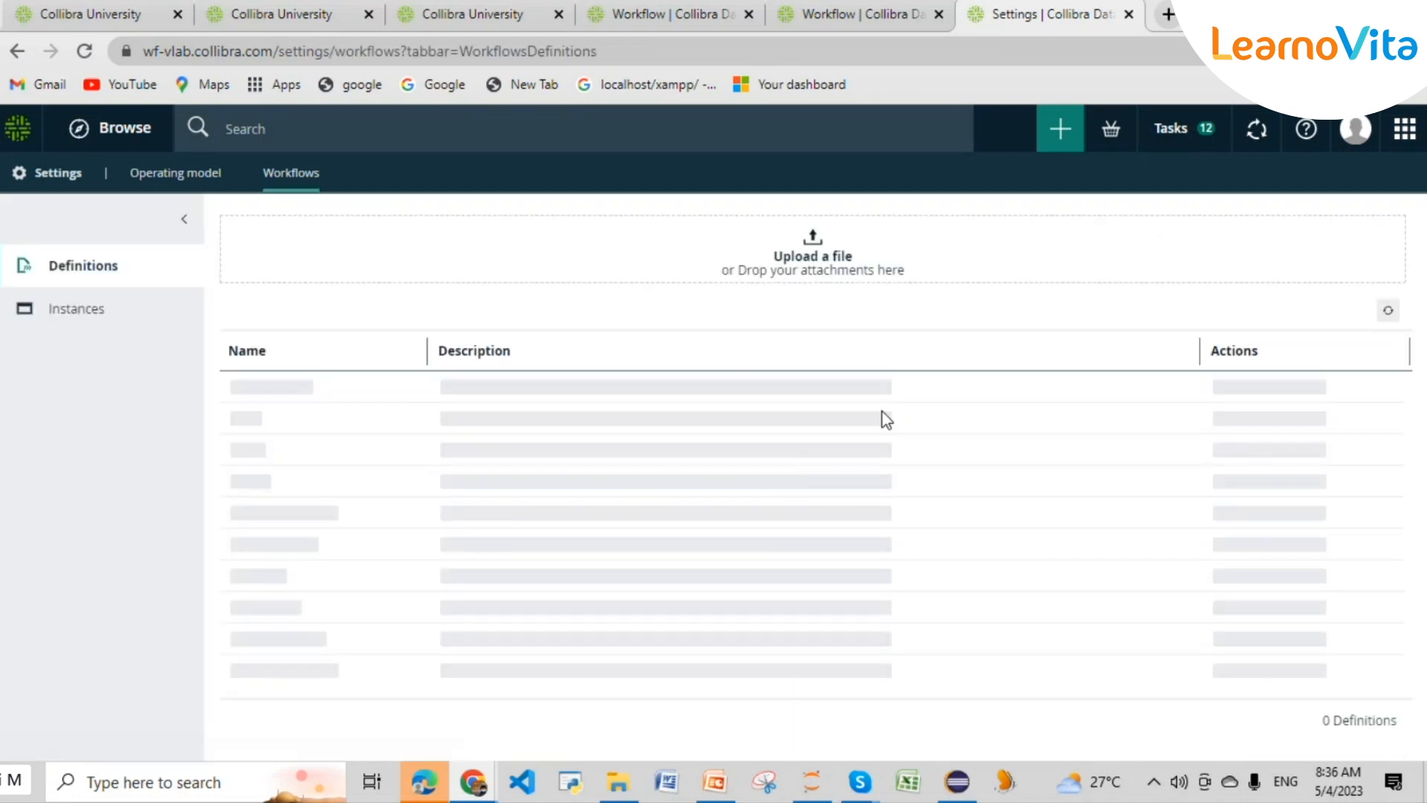
- Upload email_collibra_users_05042023.bpmn to the workflow definitions and refresh the definitions list
left_click(815, 253)
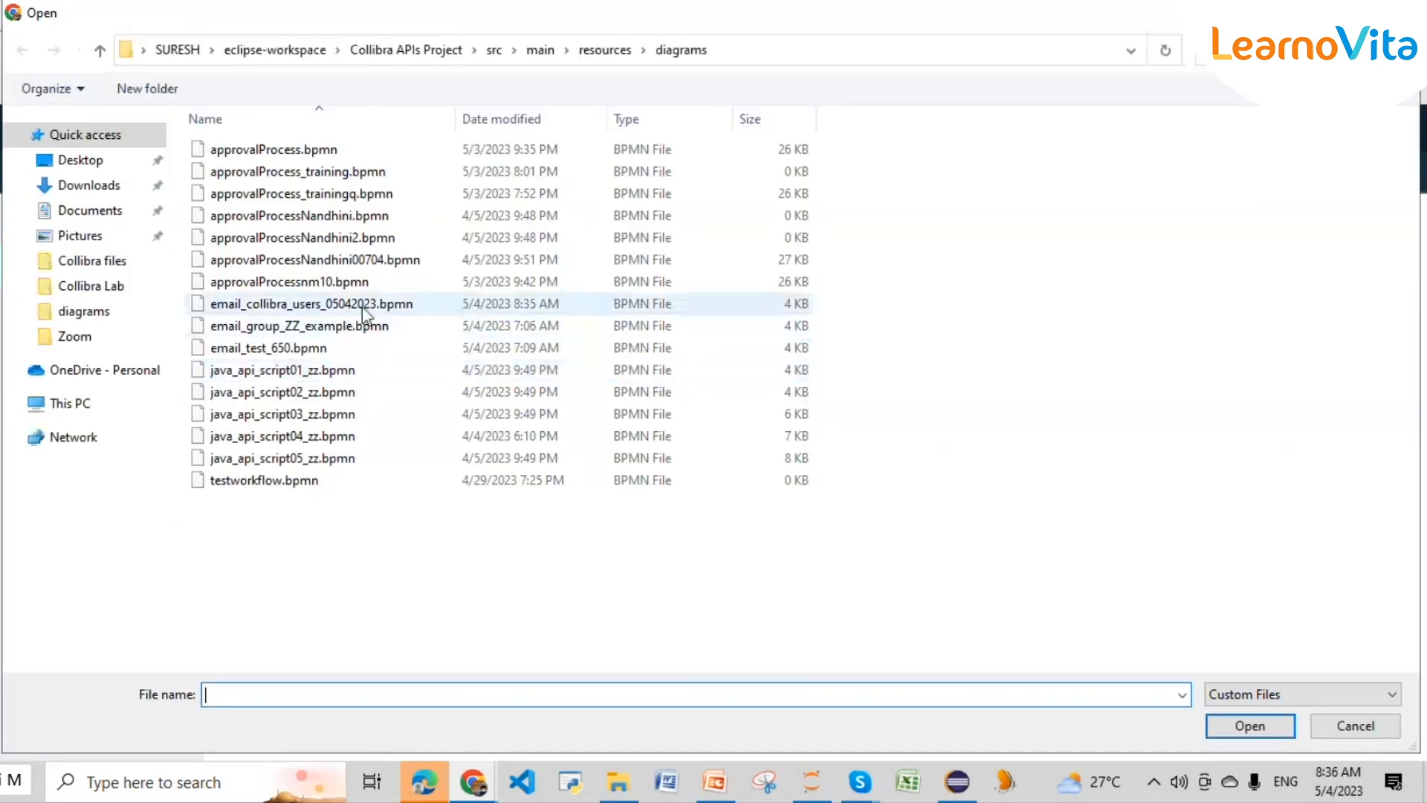
left_click(358, 307)
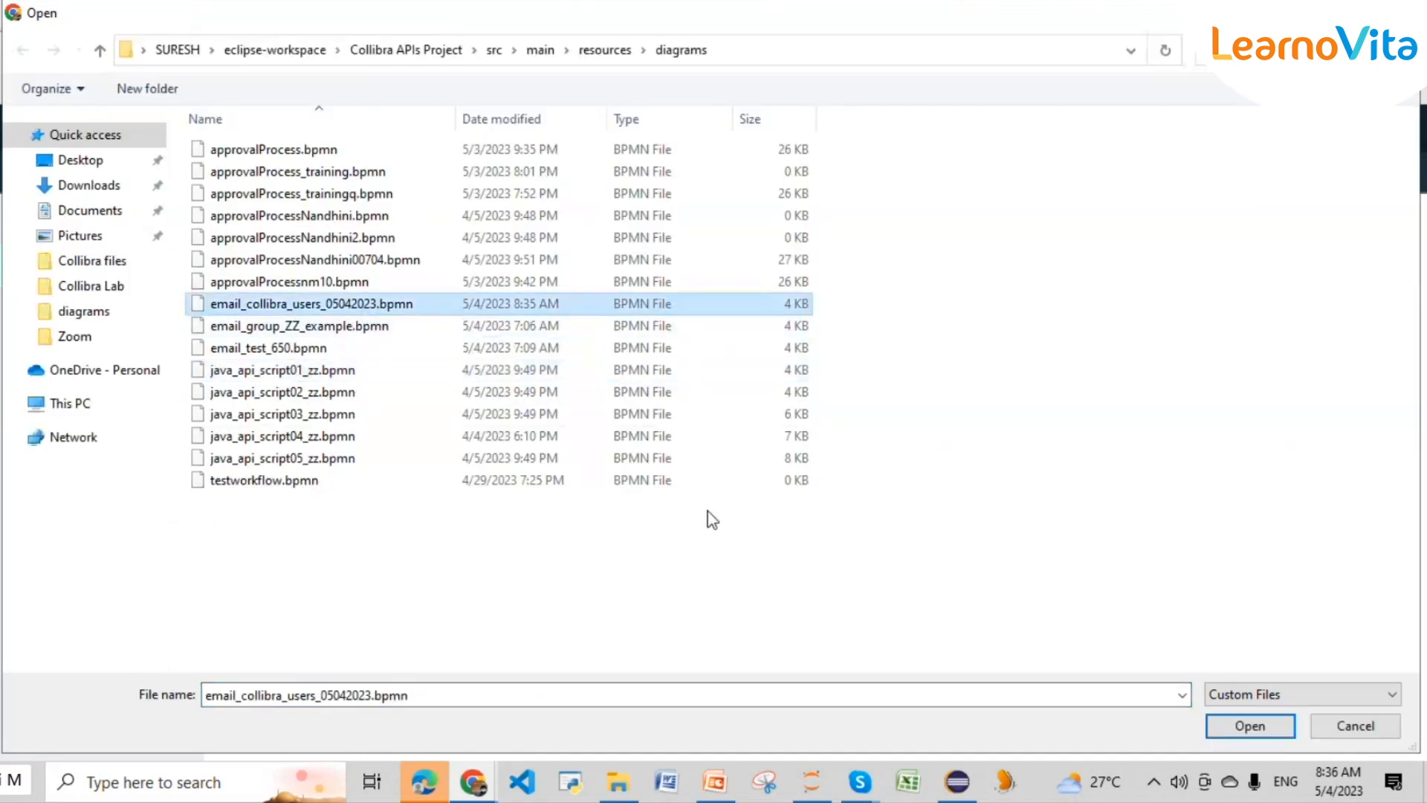
left_click(1239, 727)
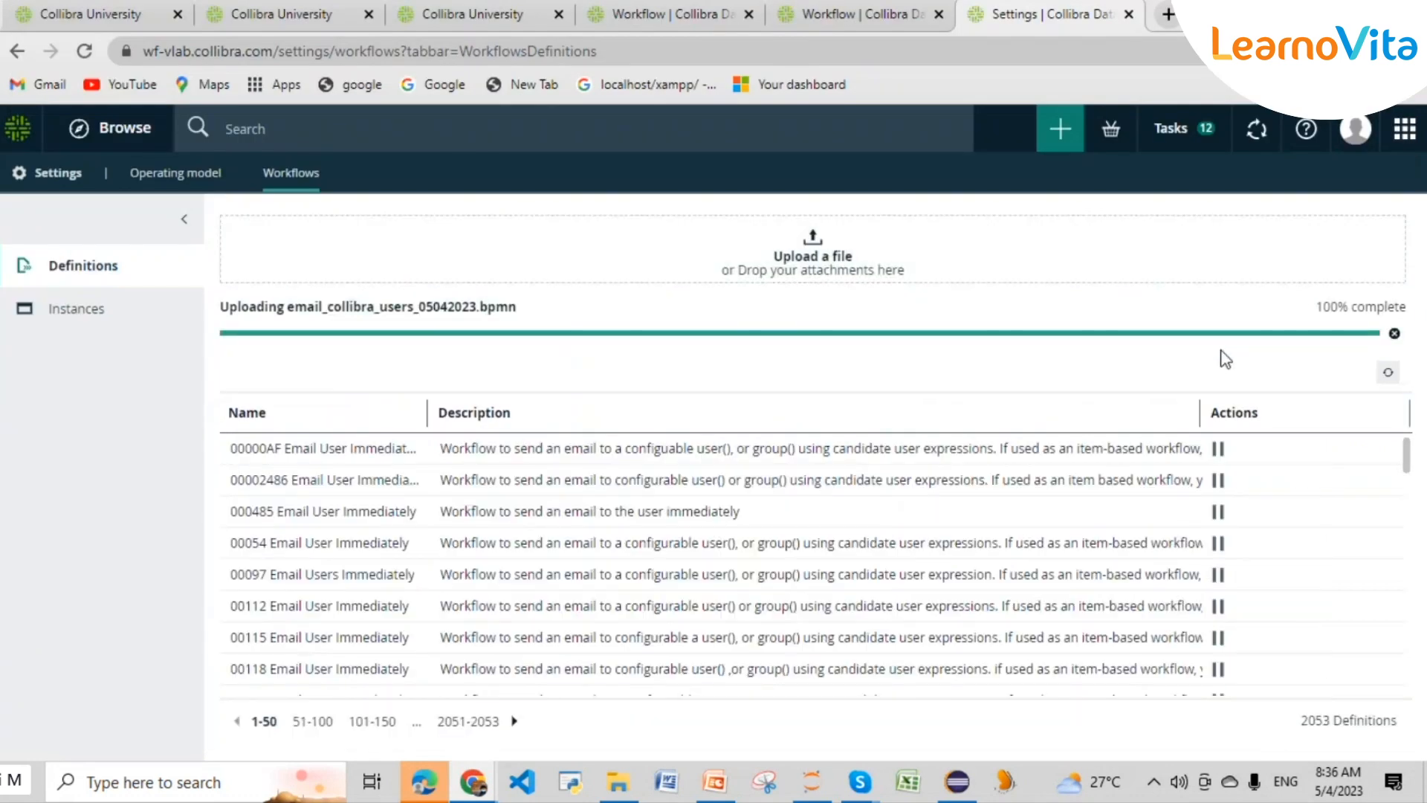
left_click(1388, 374)
- Look at the workflow project in Eclipse, return to Chrome, and reload the workflow definitions page
mouse_move(956, 794)
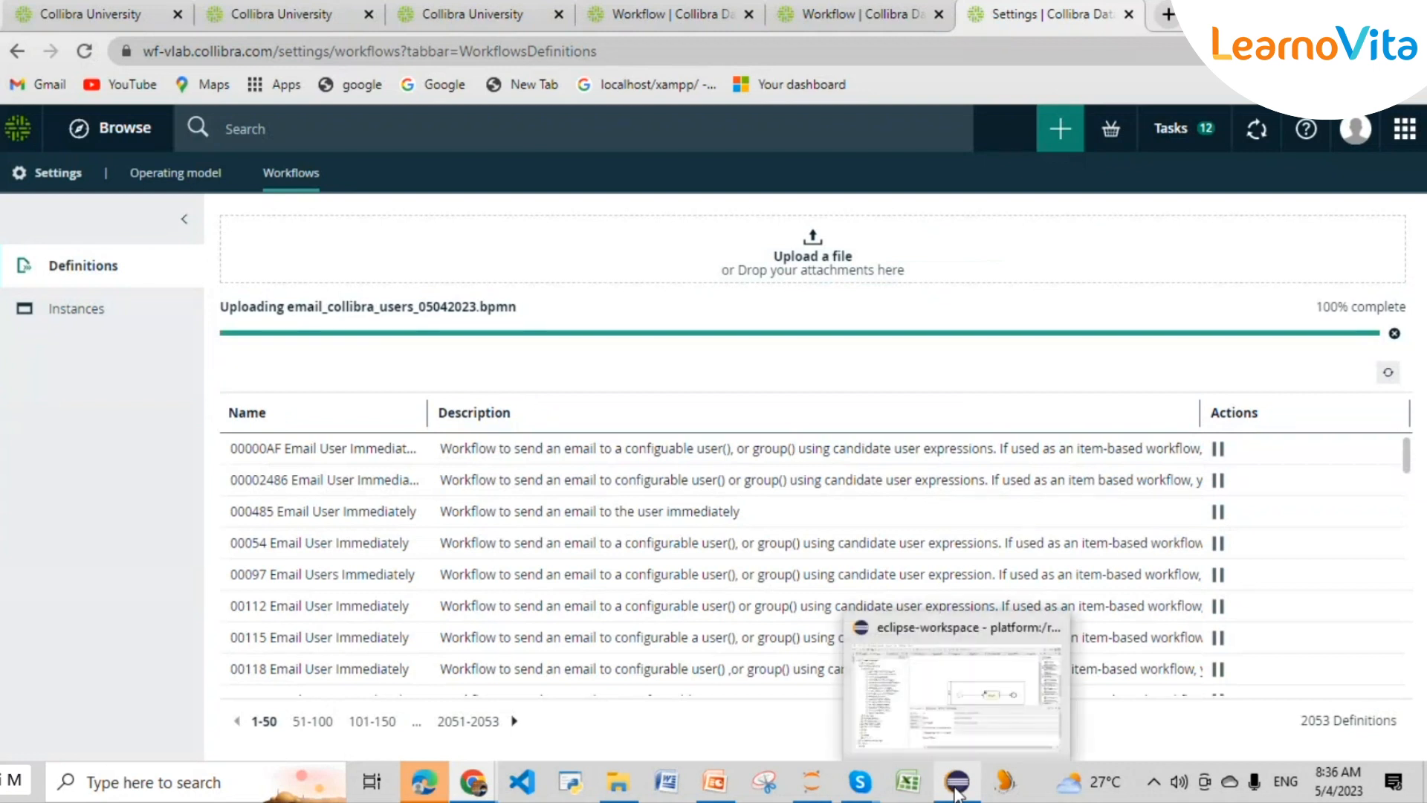
left_click(962, 680)
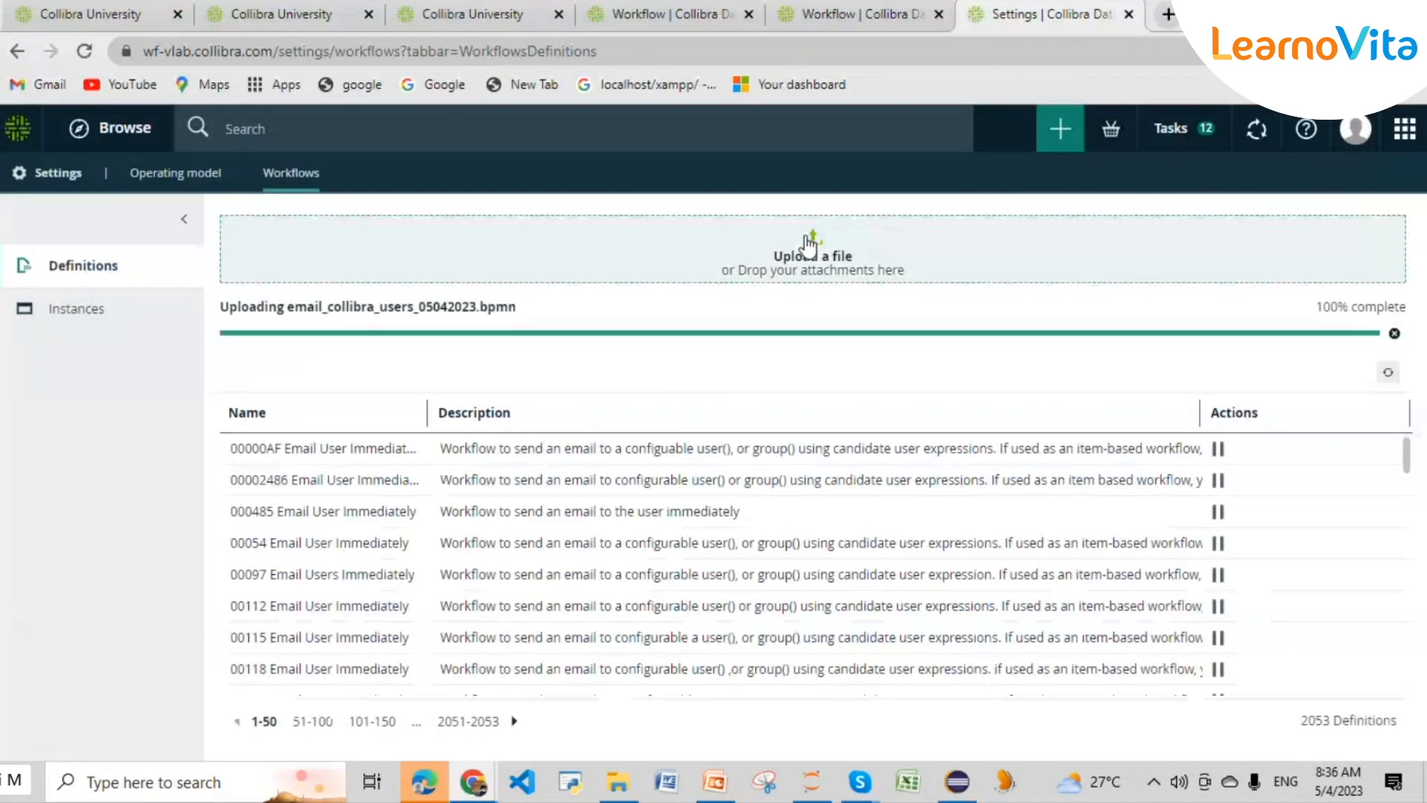
left_click(809, 245)
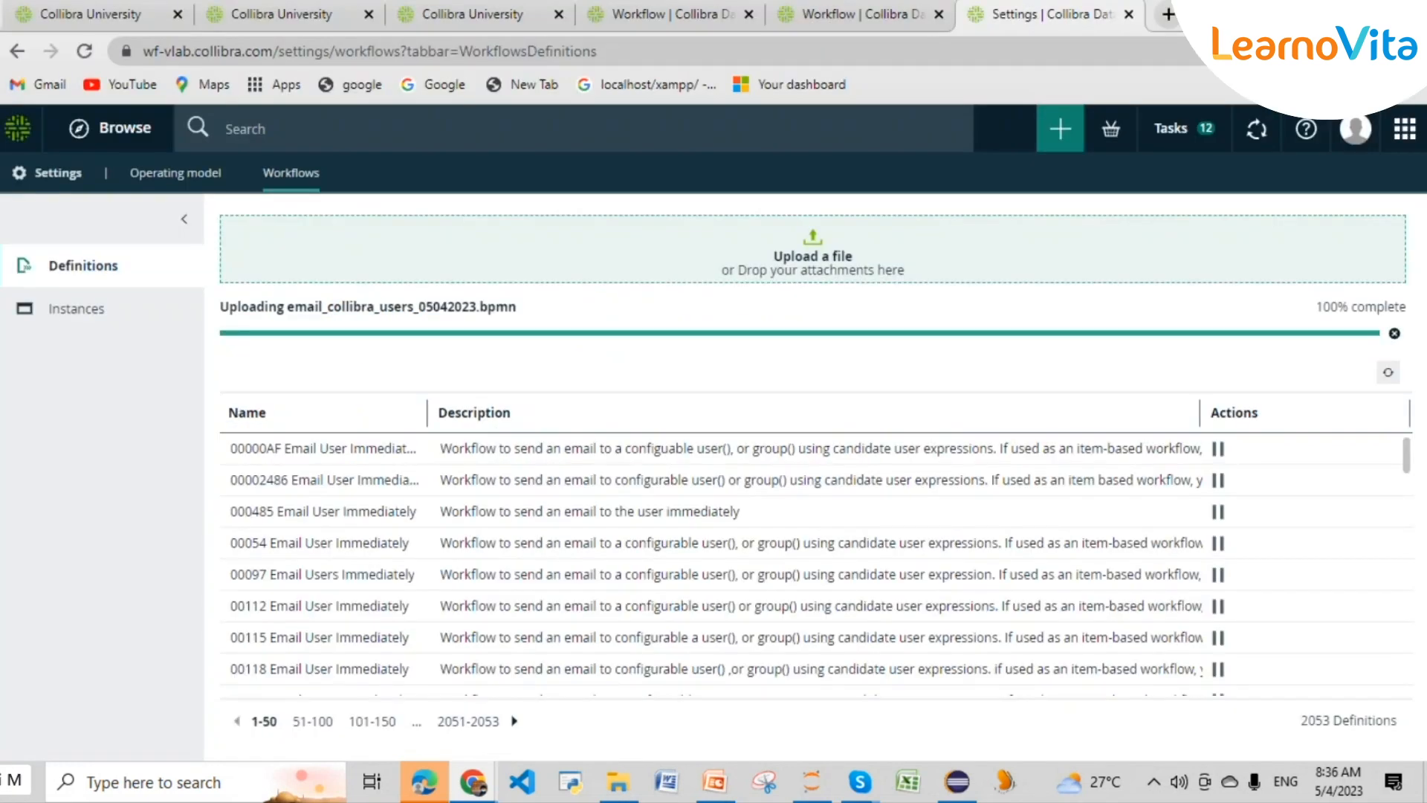
mouse_move(957, 780)
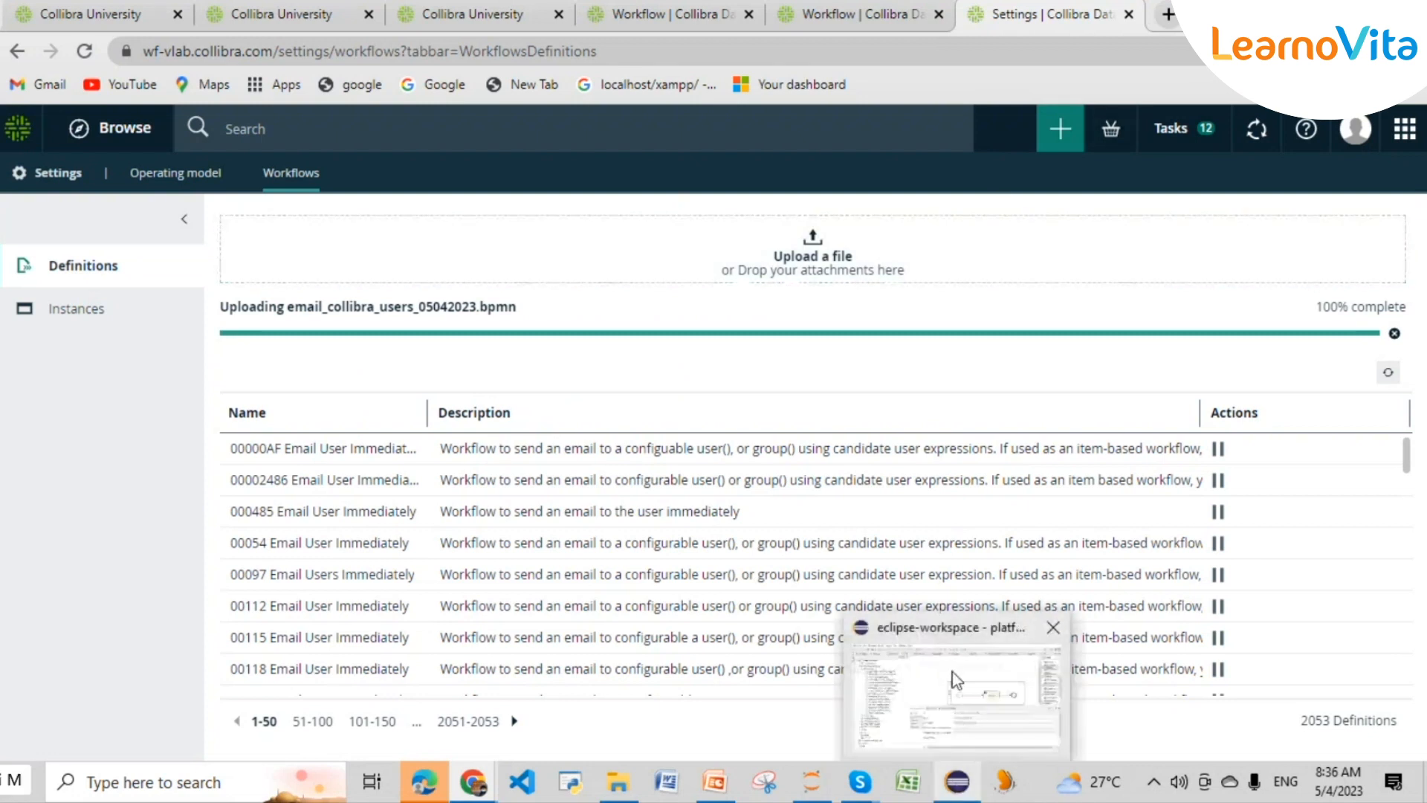
left_click(955, 678)
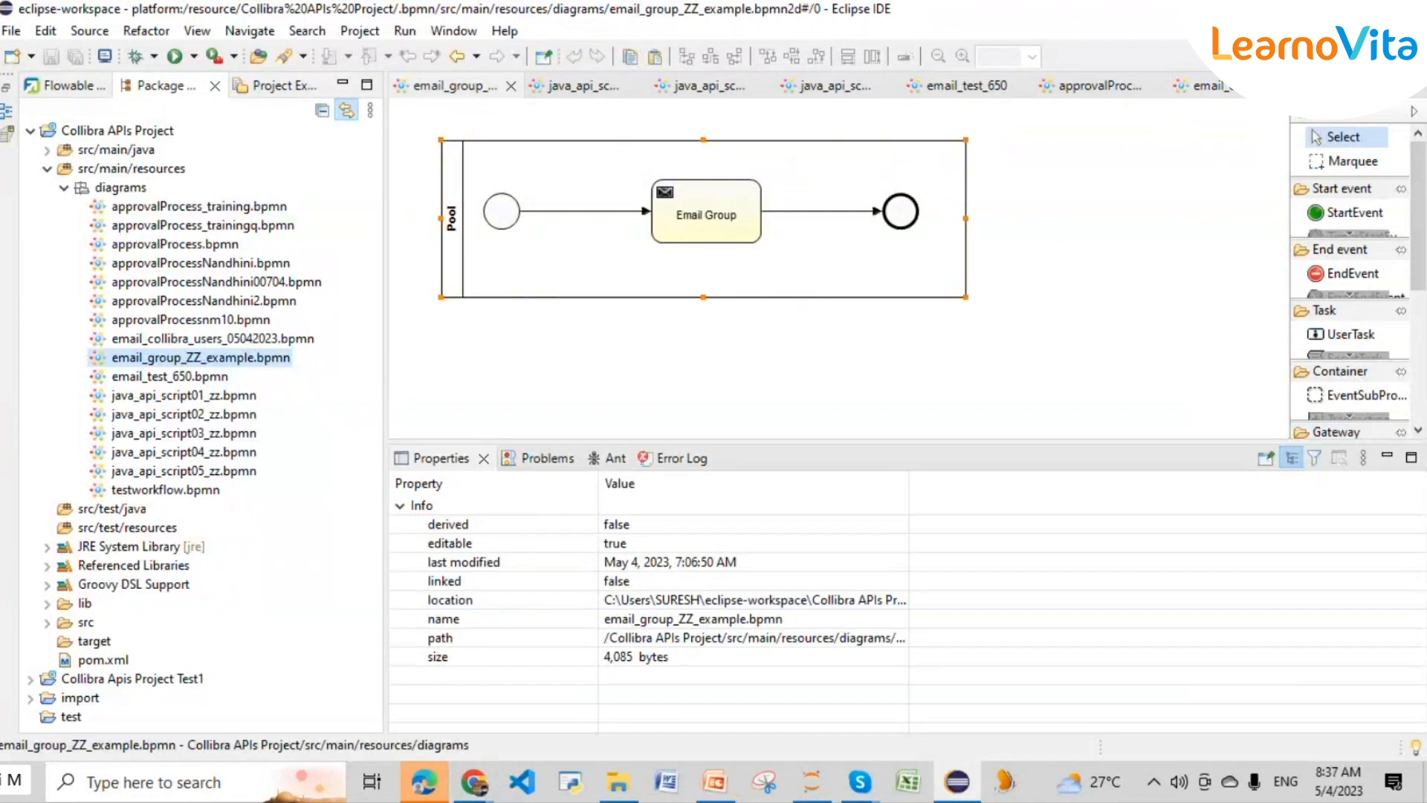
key("alt+Tab")
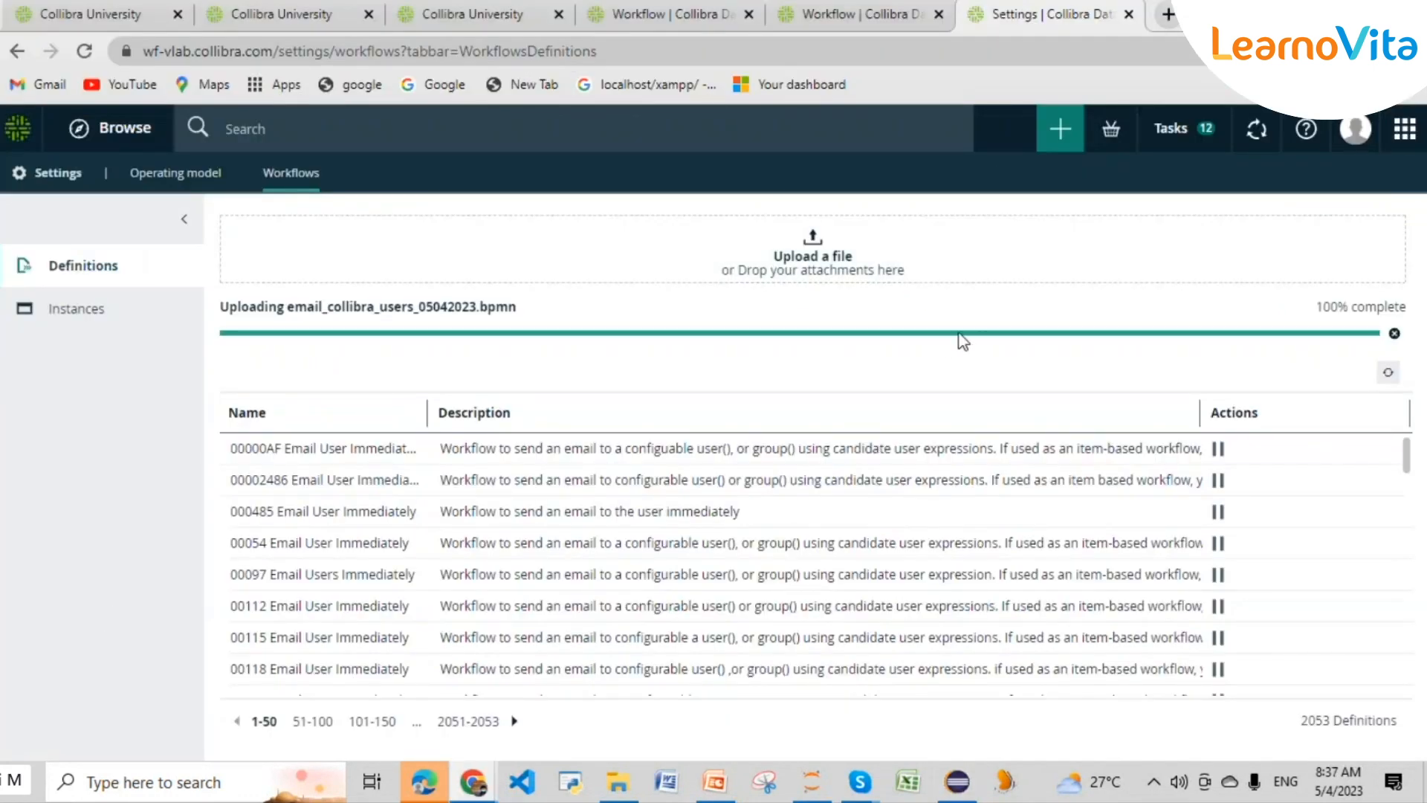
left_click(1388, 374)
left_click(84, 51)
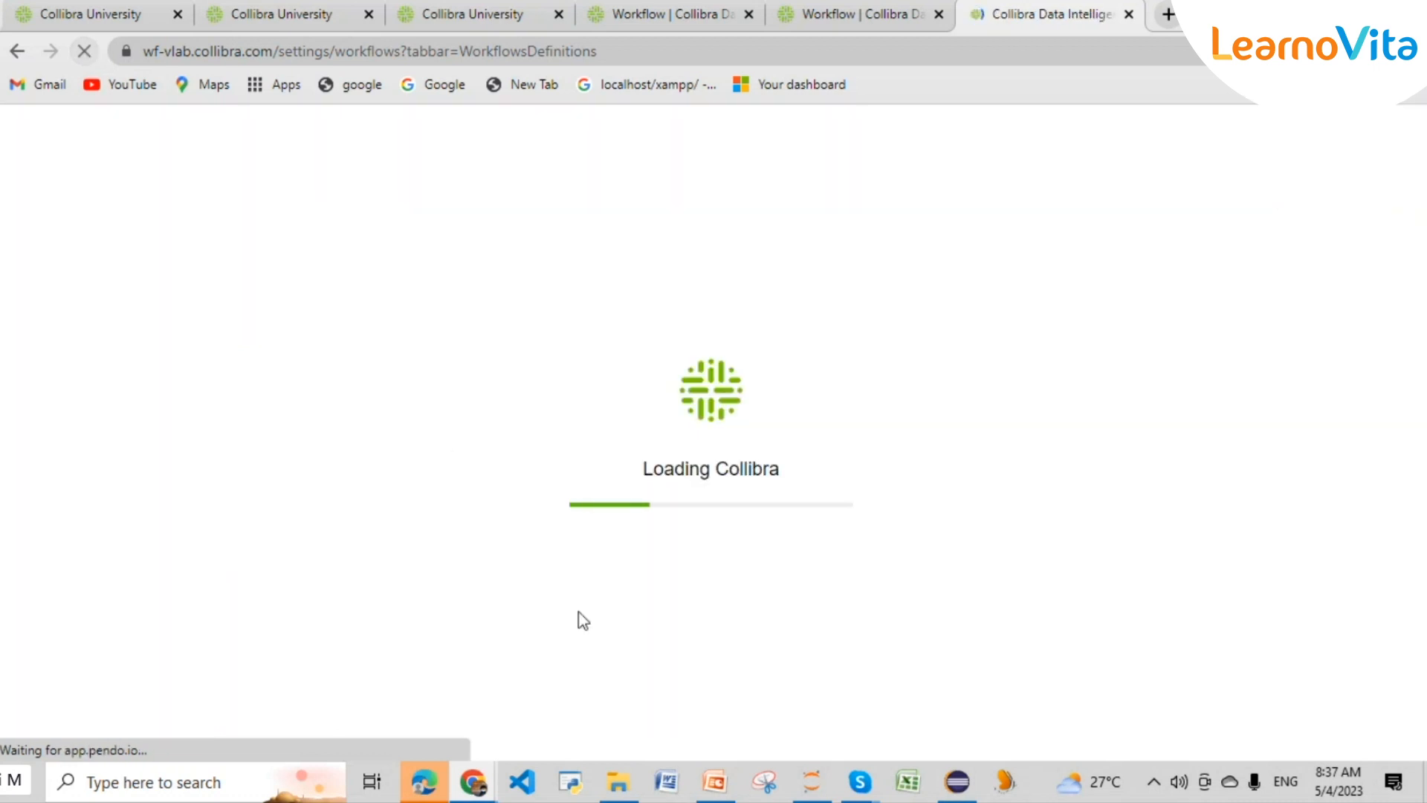
- Switch to Eclipse and copy the process name "email users 04052023" from the email_collibra_users_05042023 pool
left_click(959, 793)
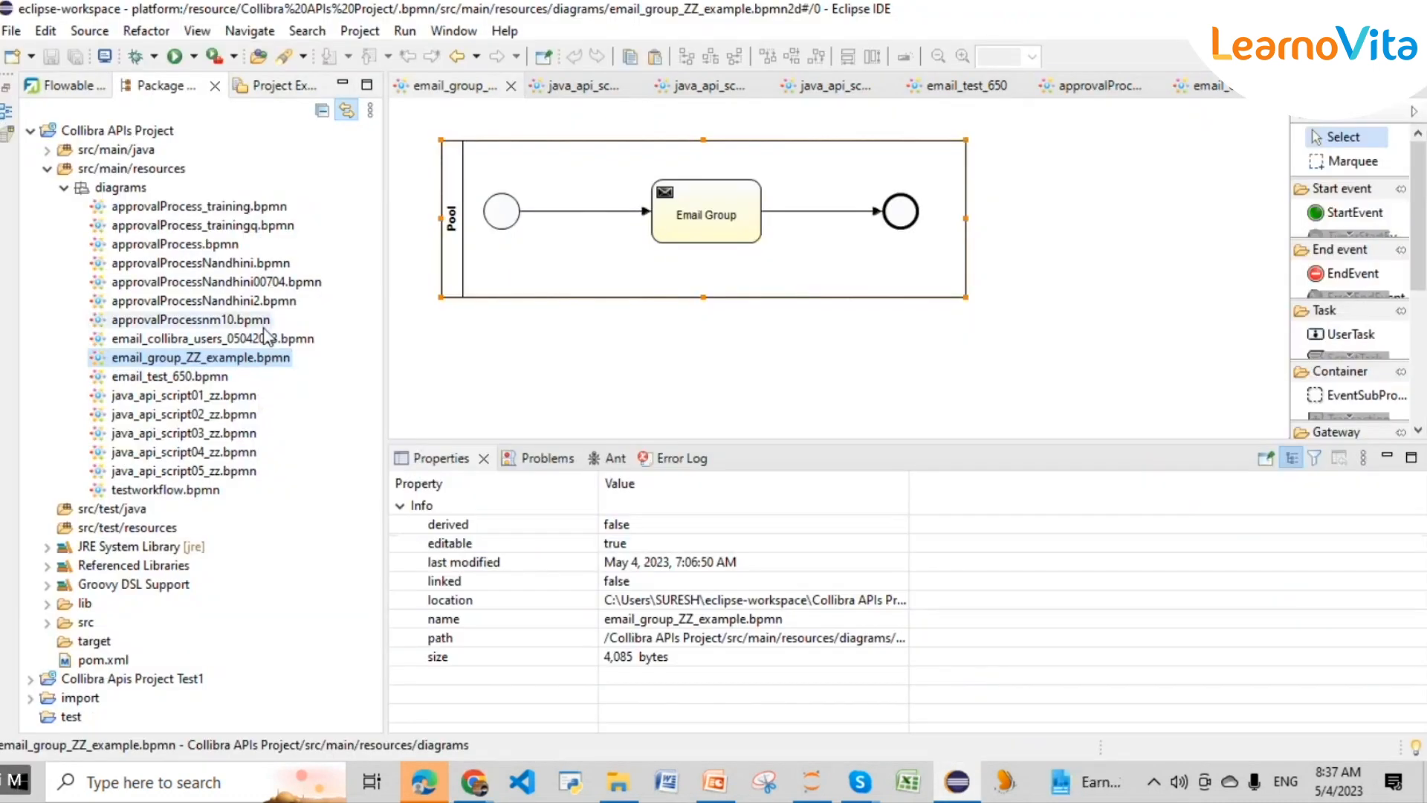
left_click(260, 339)
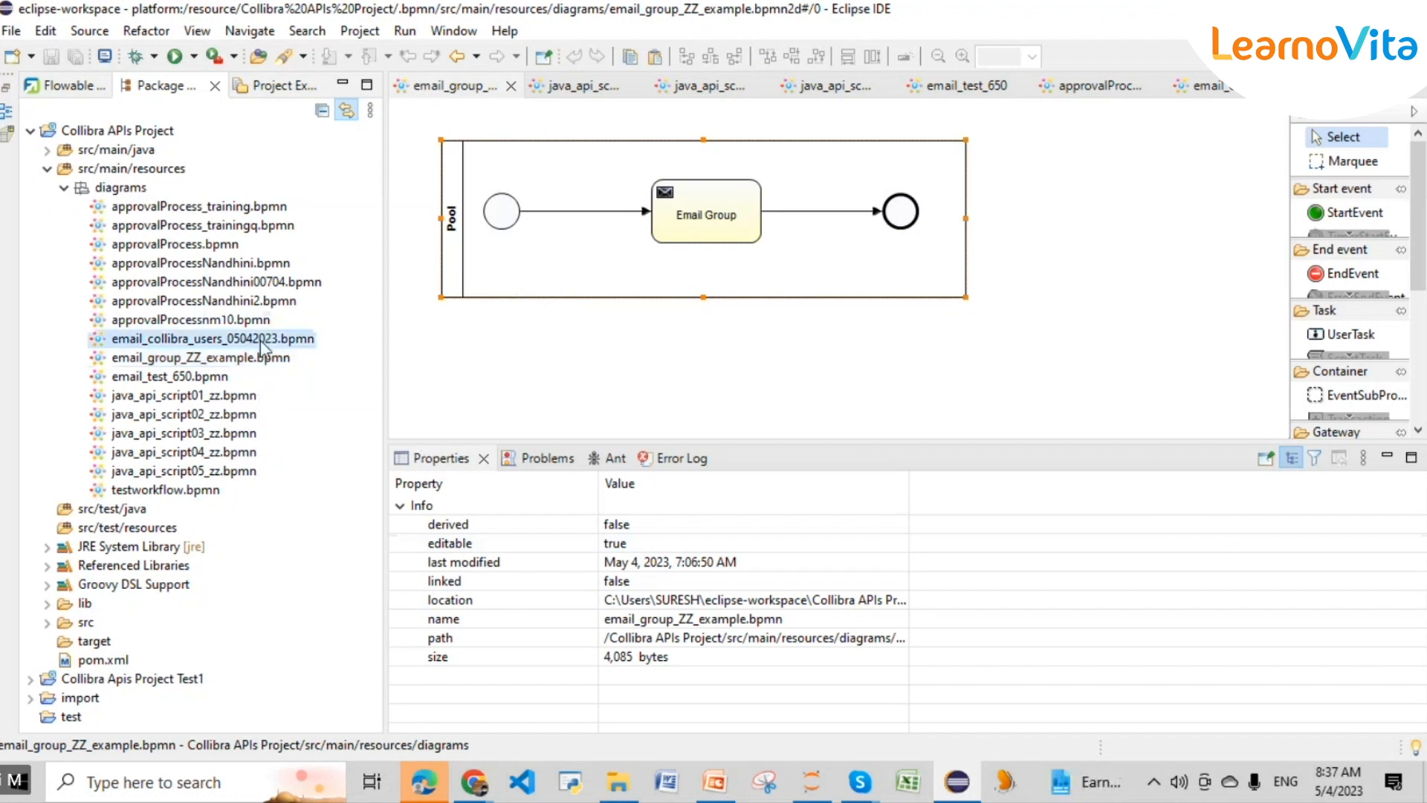
left_click(656, 366)
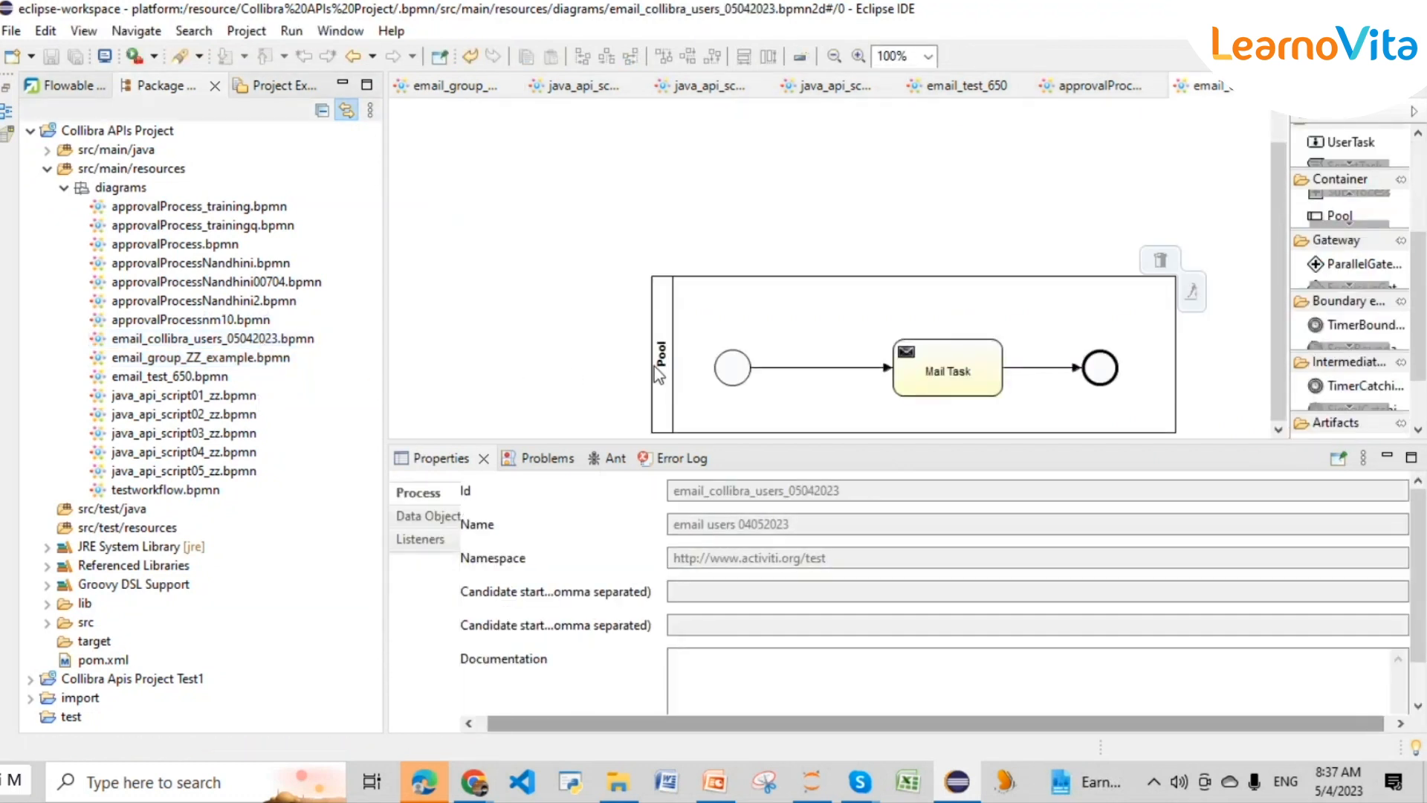
left_click_drag(796, 527, 669, 527)
key("ctrl+c")
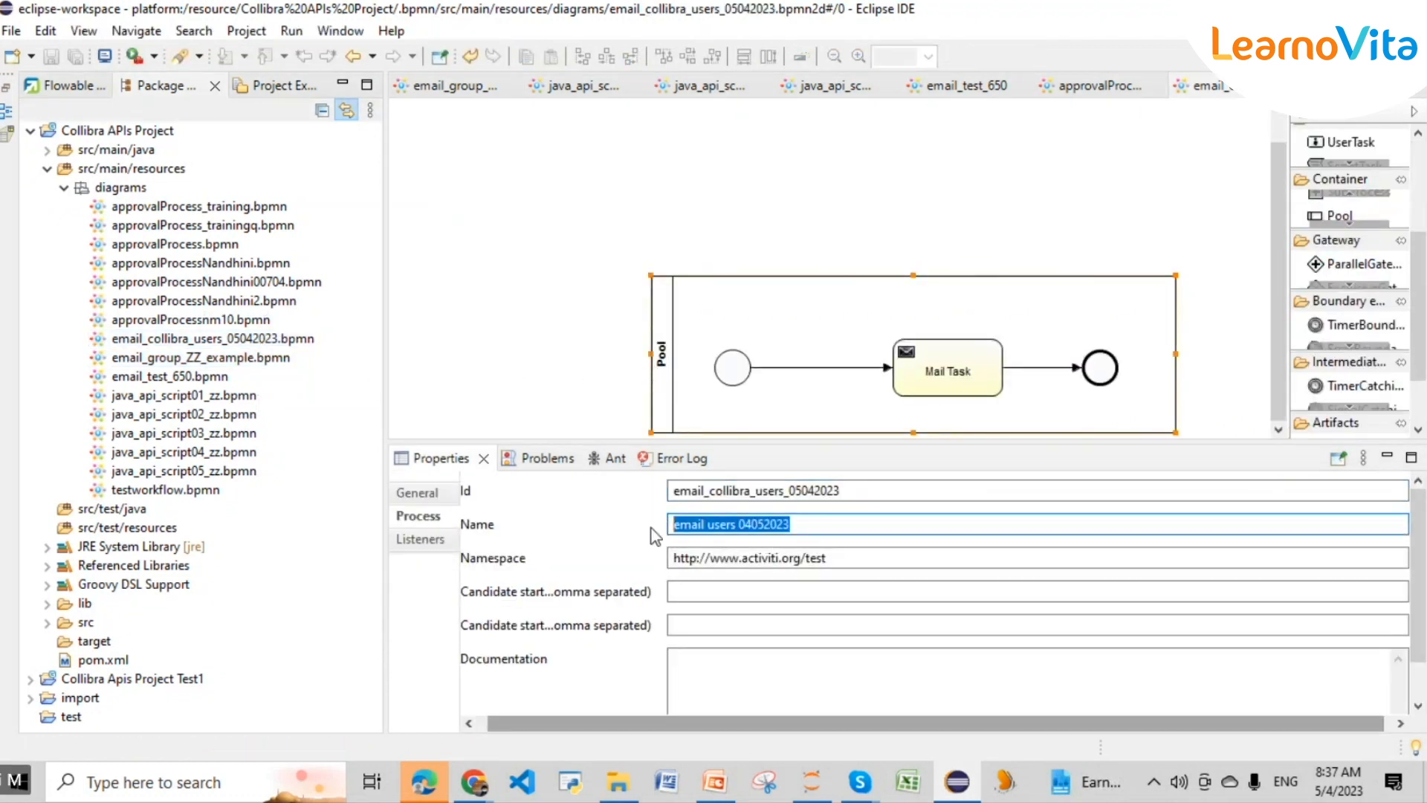
- Switch to Chrome, filter the workflow definitions by the name "email users 04052023", and open that workflow
key("alt+Tab")
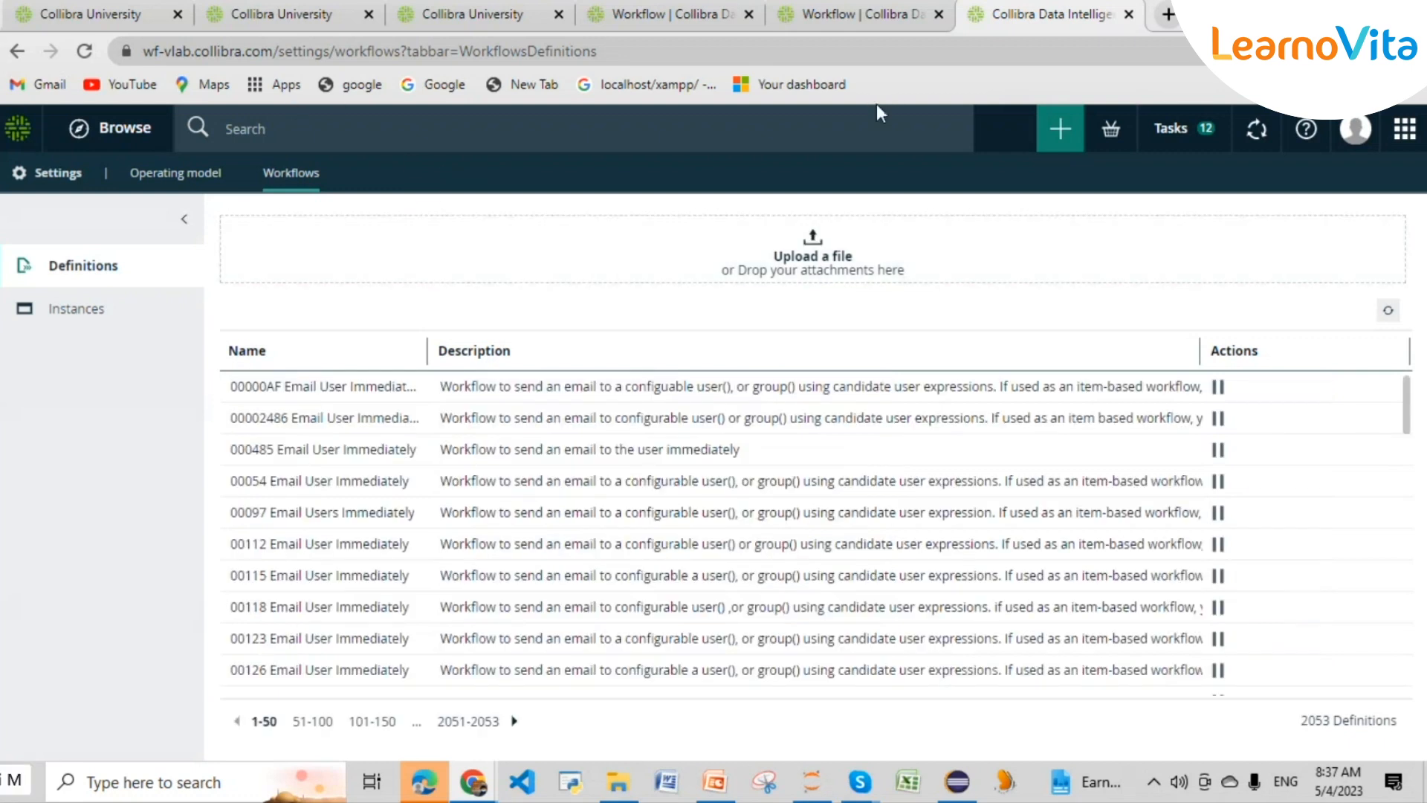
left_click(416, 351)
key("ctrl+v")
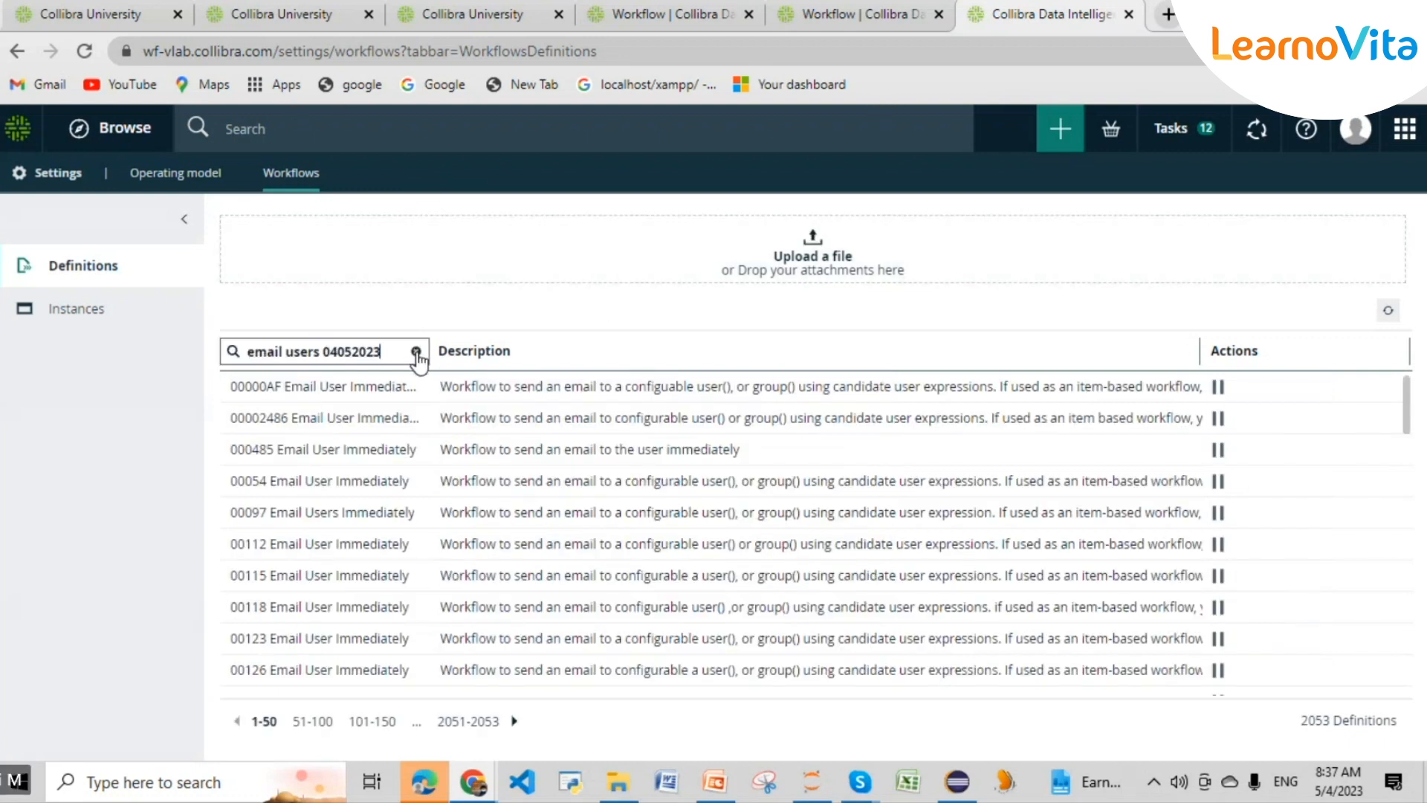
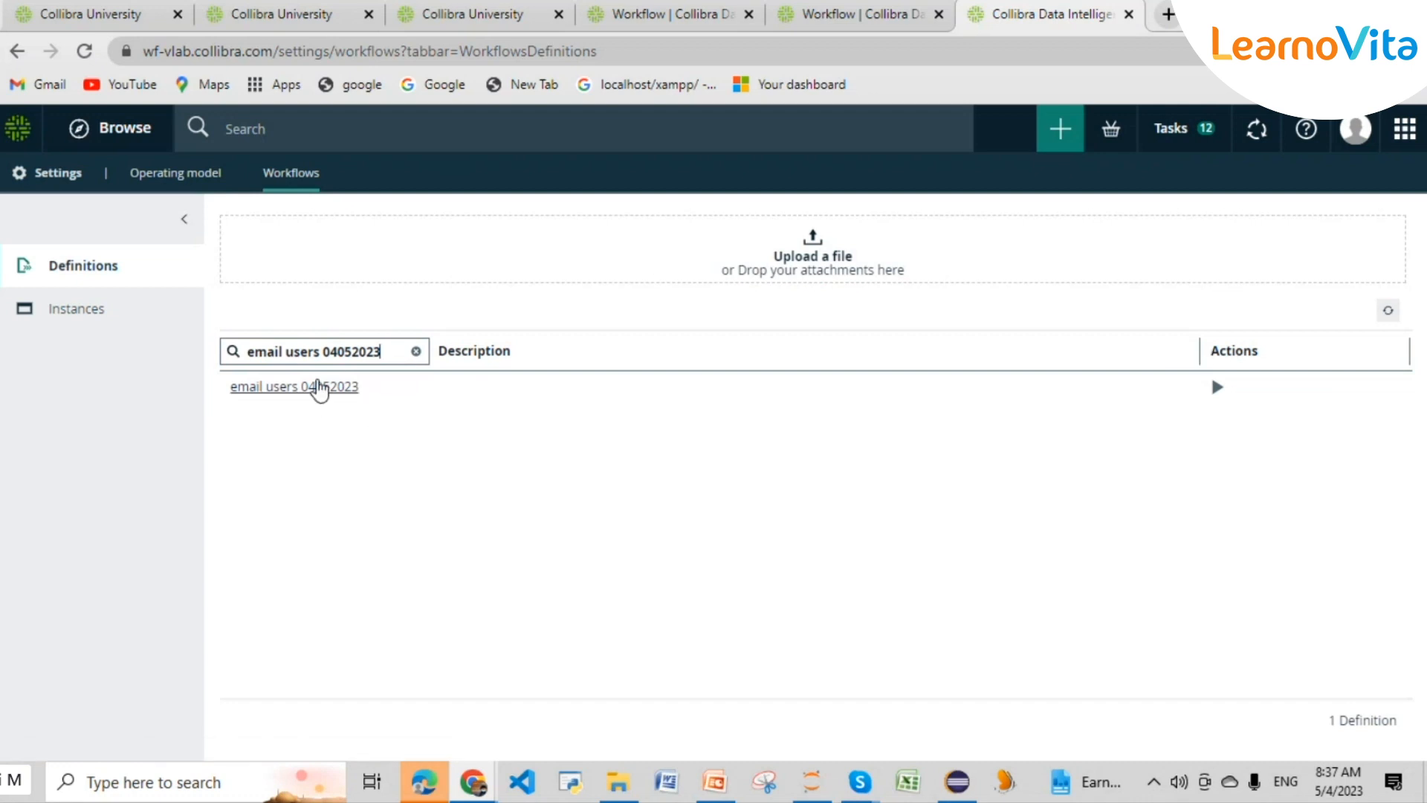
left_click(318, 387)
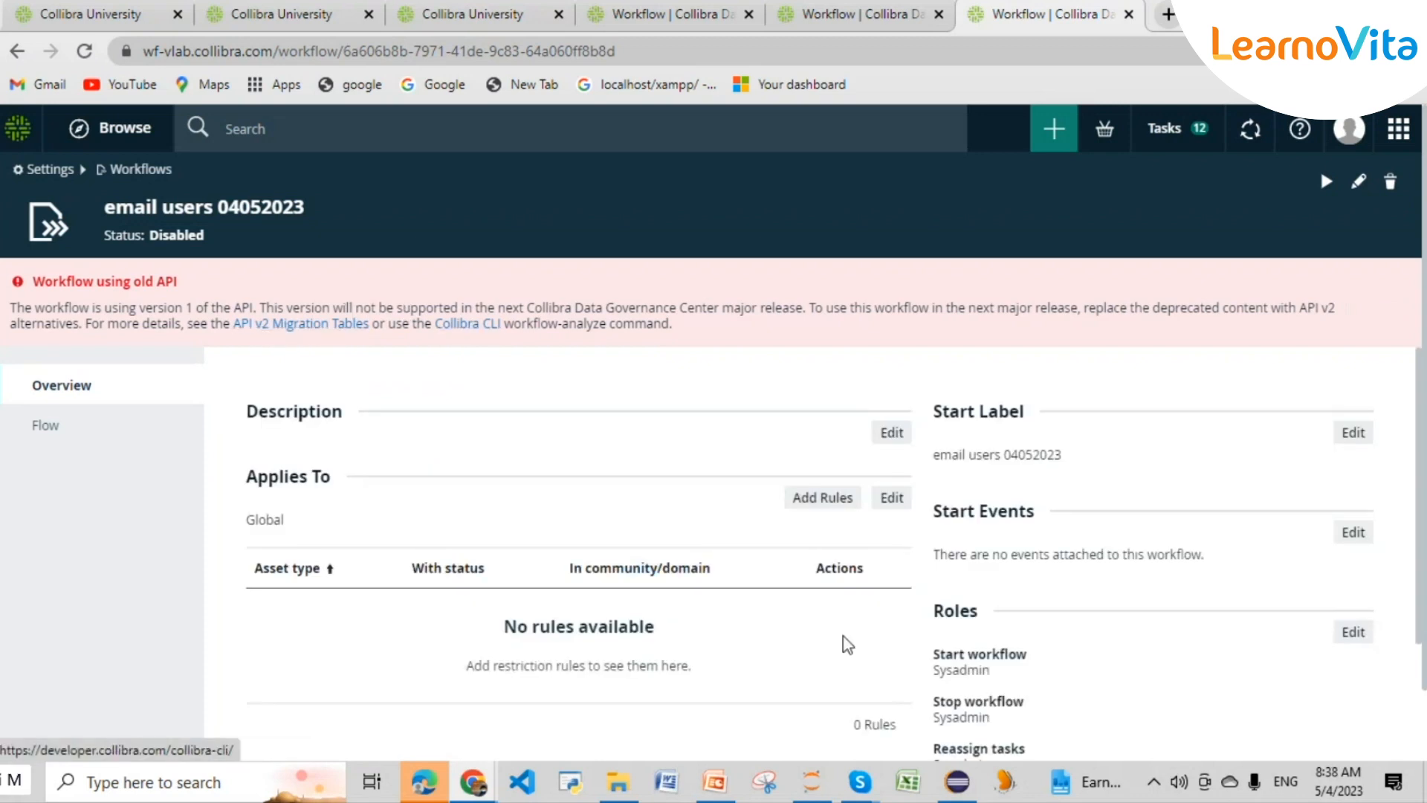
mouse_move(966, 788)
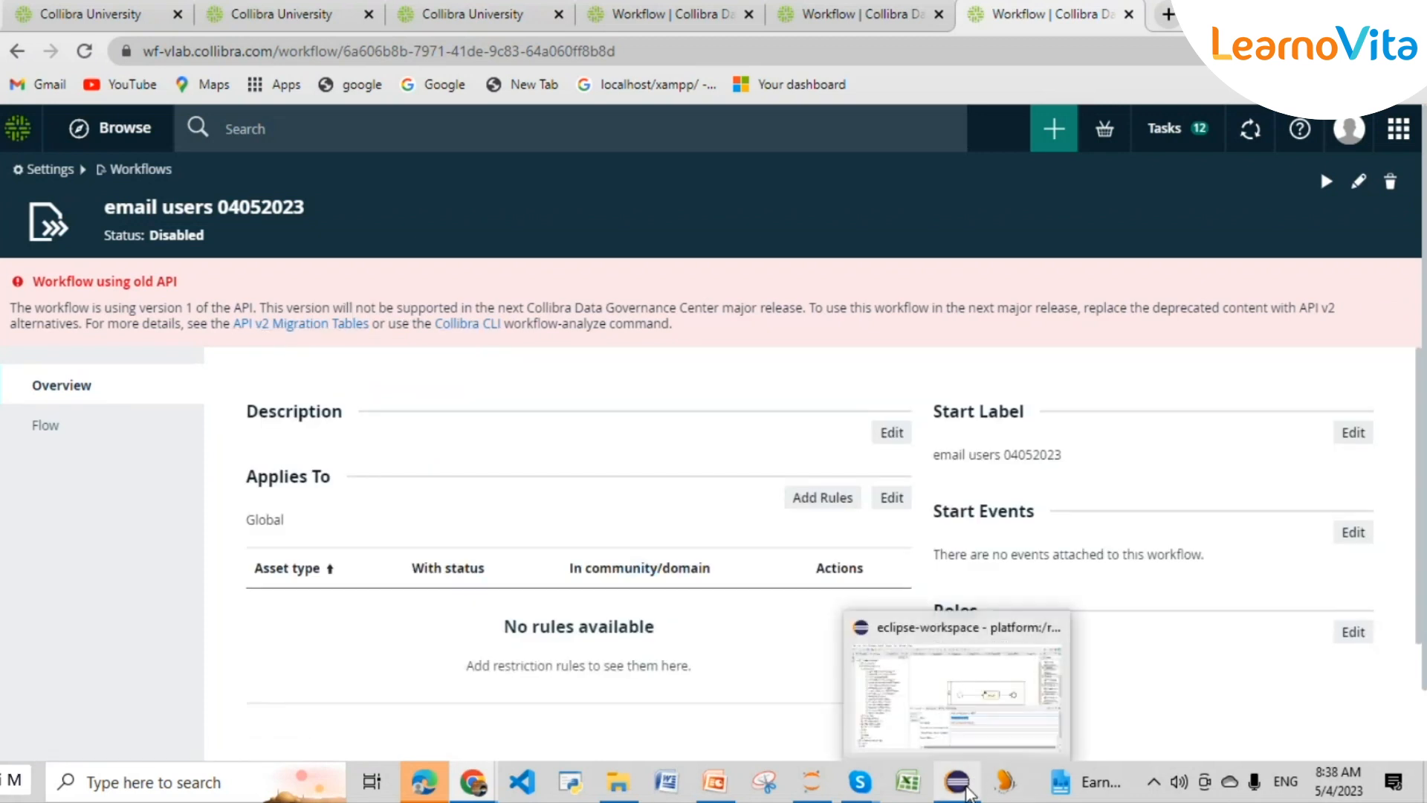
left_click(960, 706)
left_click_drag(828, 557, 671, 557)
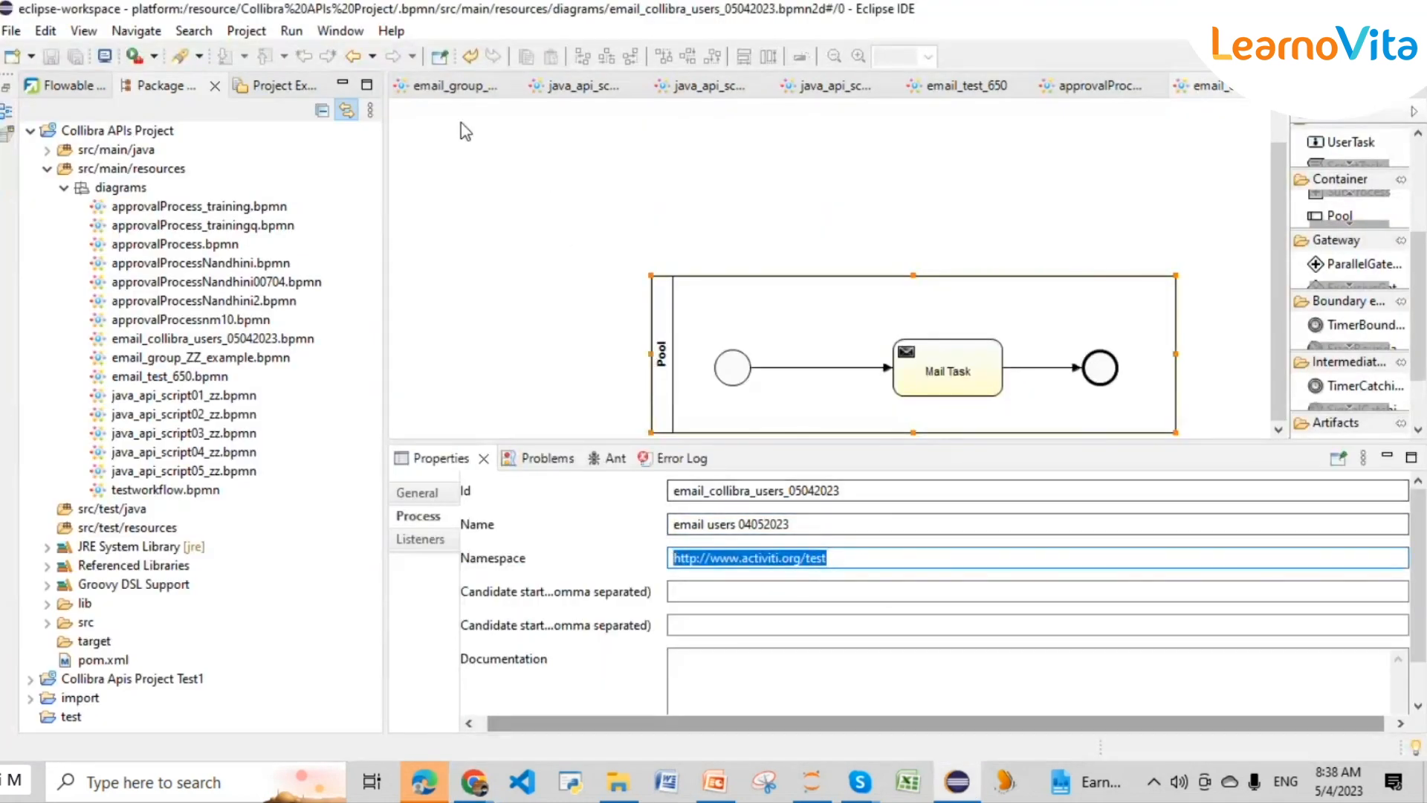
left_click(446, 86)
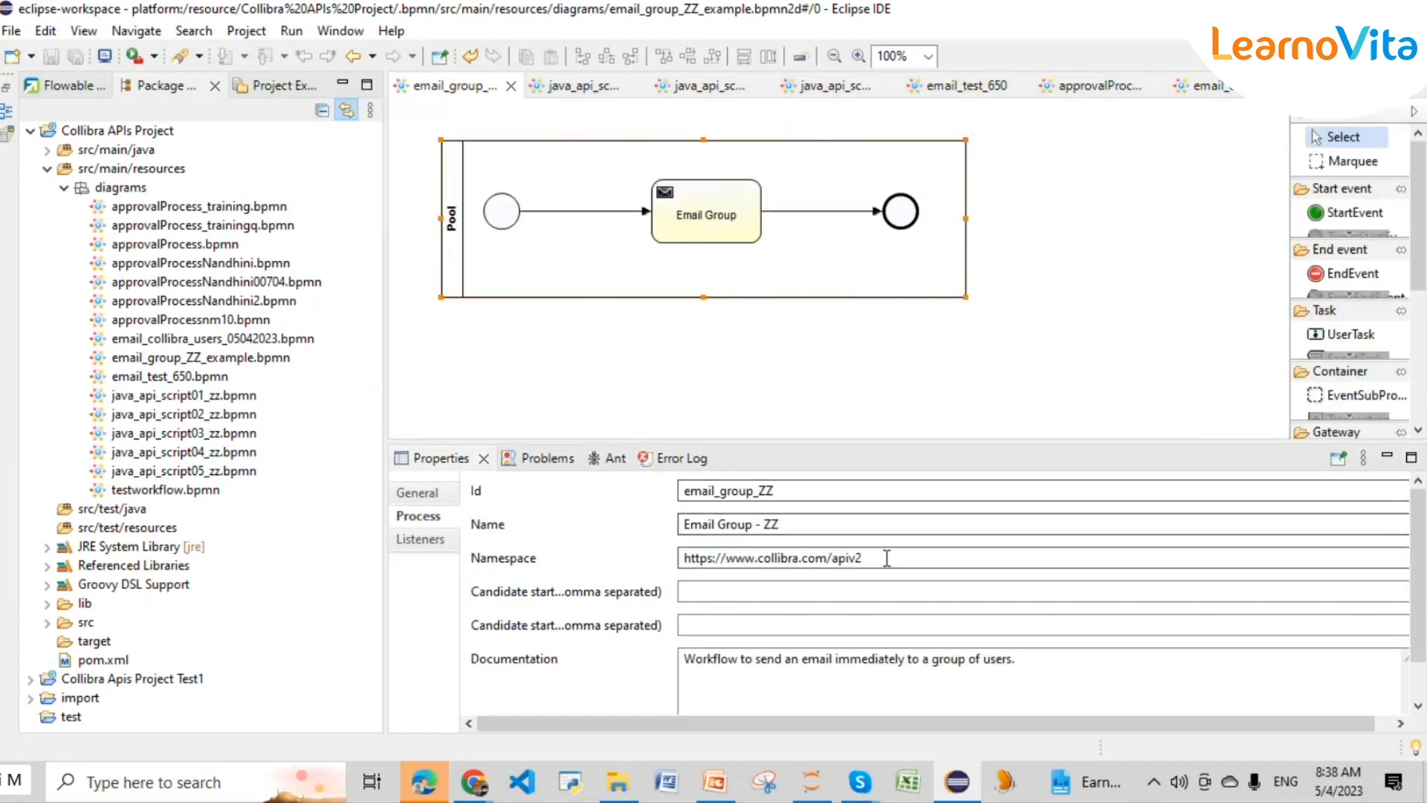
left_click_drag(886, 557, 665, 566)
key("ctrl+c")
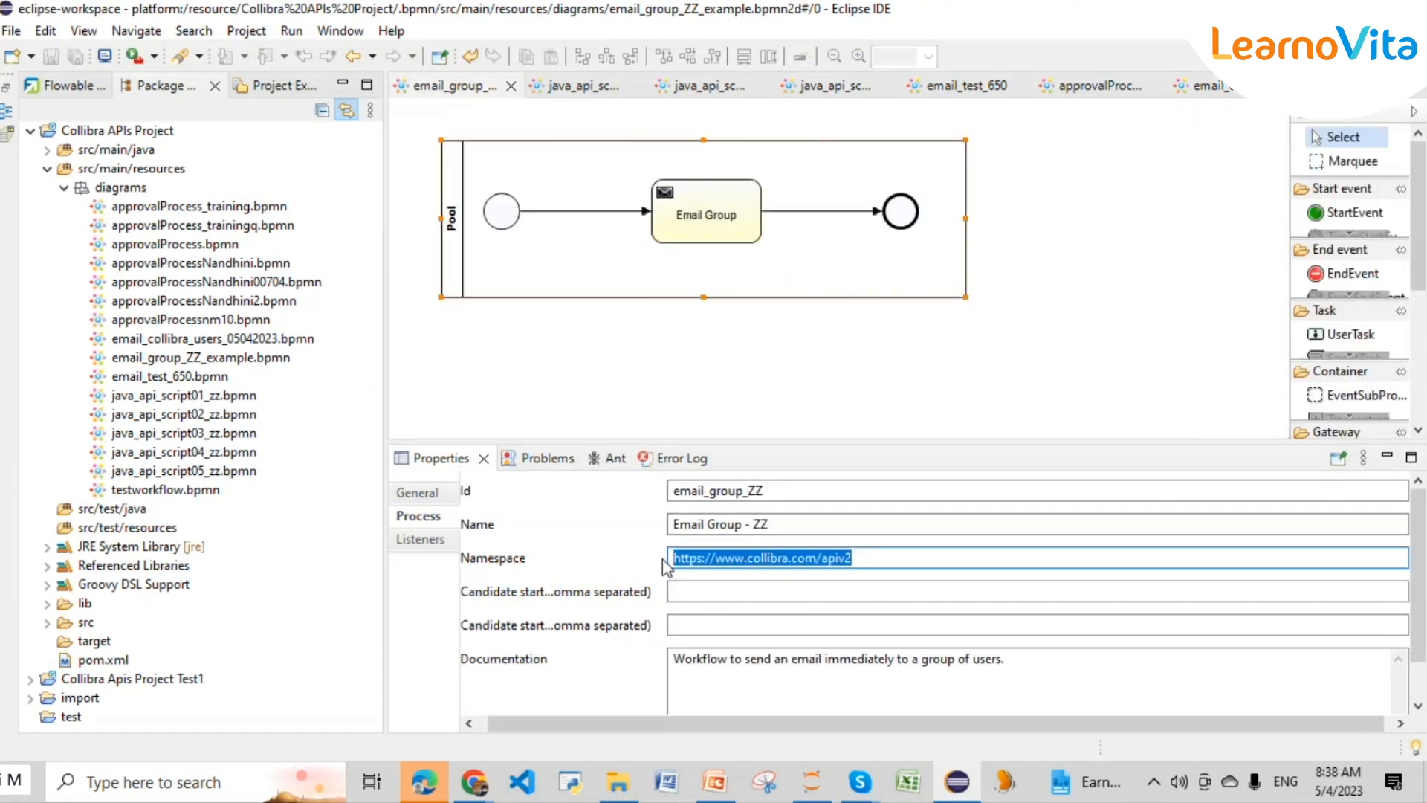
left_click(1204, 86)
left_click_drag(831, 558, 641, 573)
key("ctrl+v")
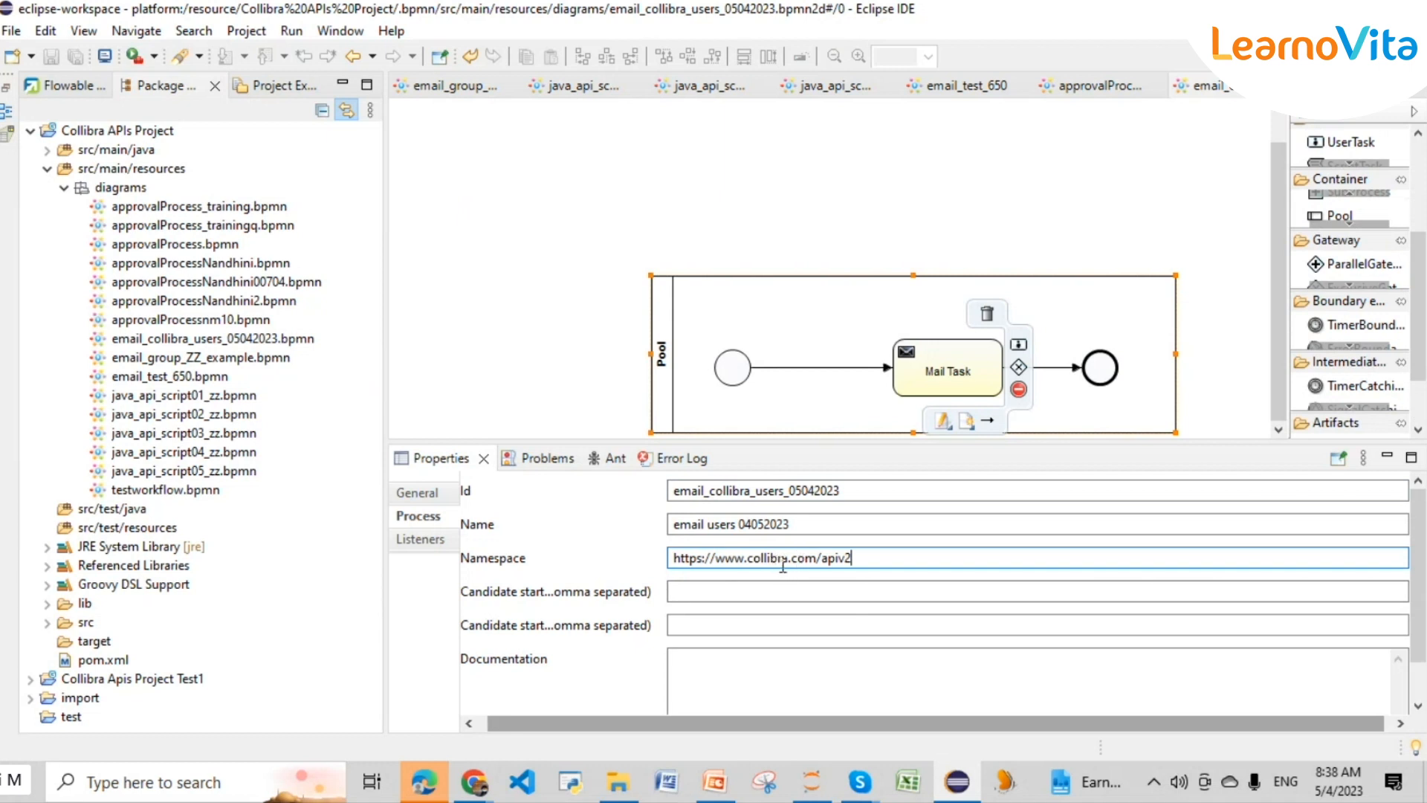
left_click(557, 360)
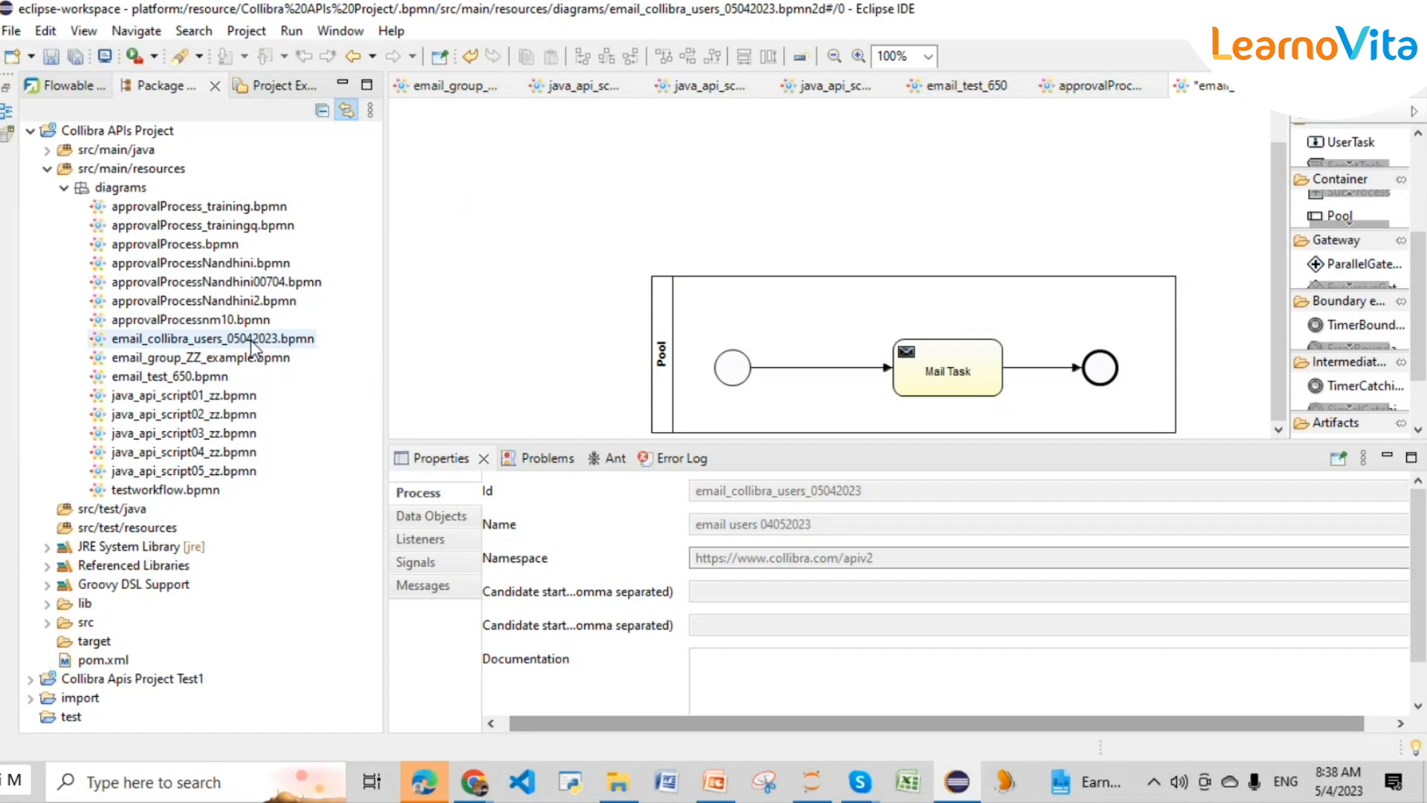
right_click(251, 340)
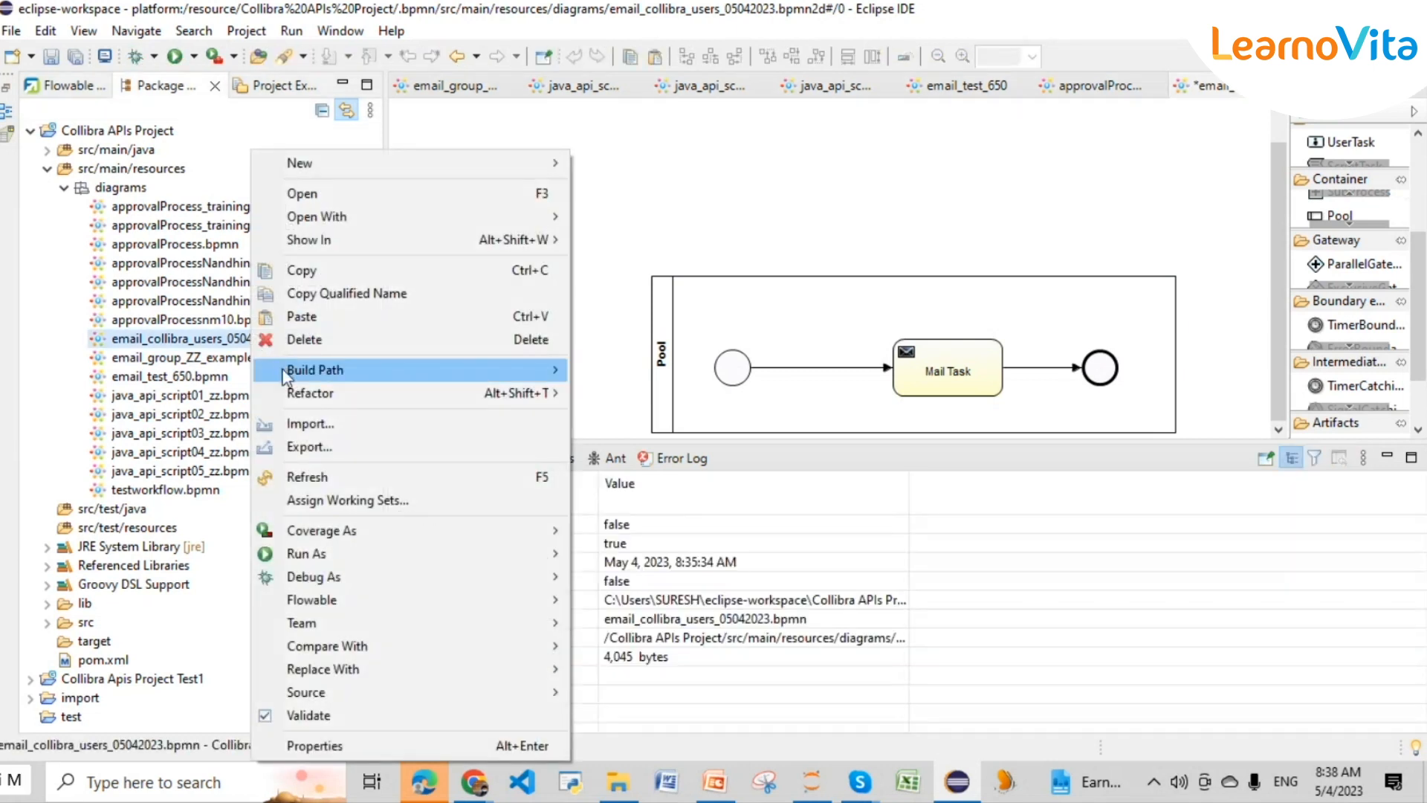
mouse_move(521, 392)
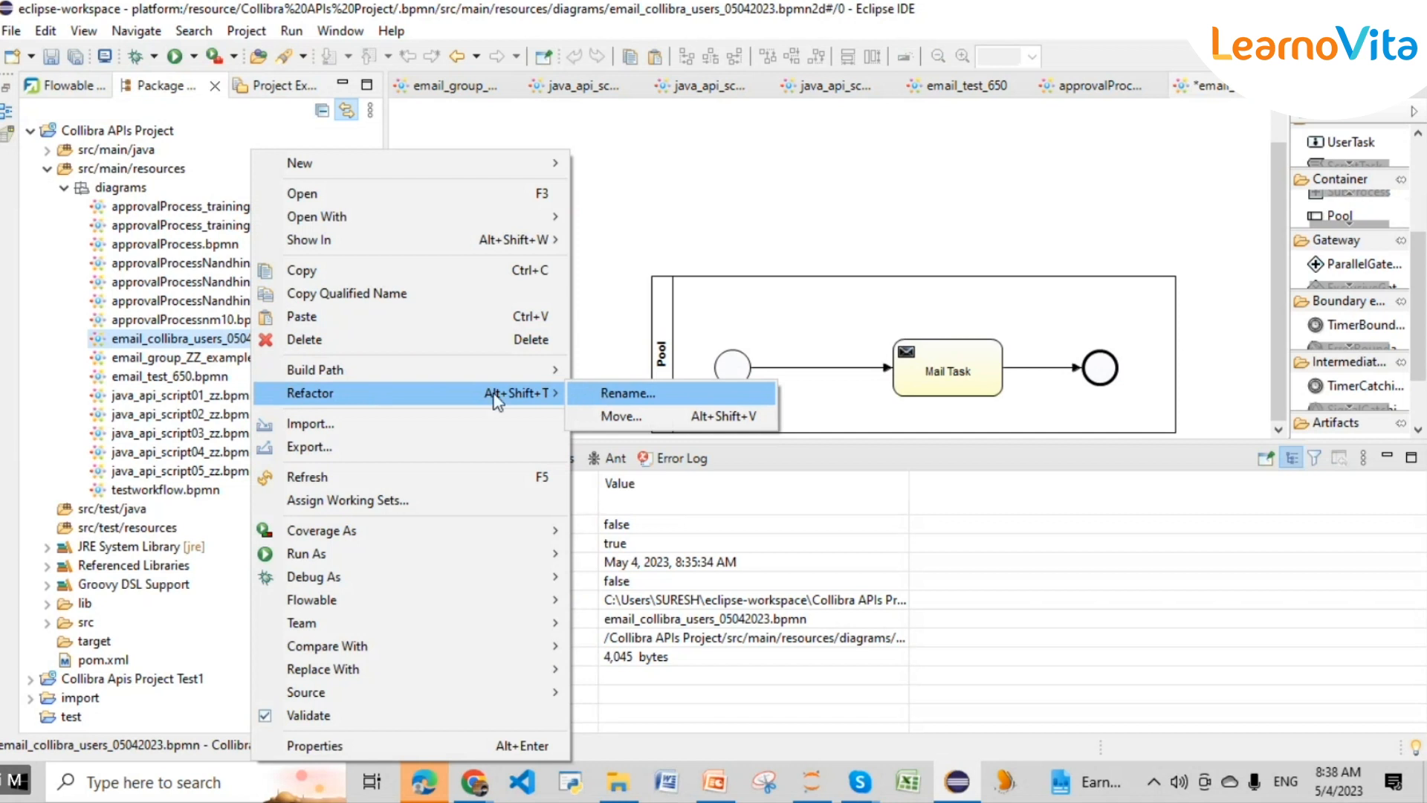
left_click(735, 214)
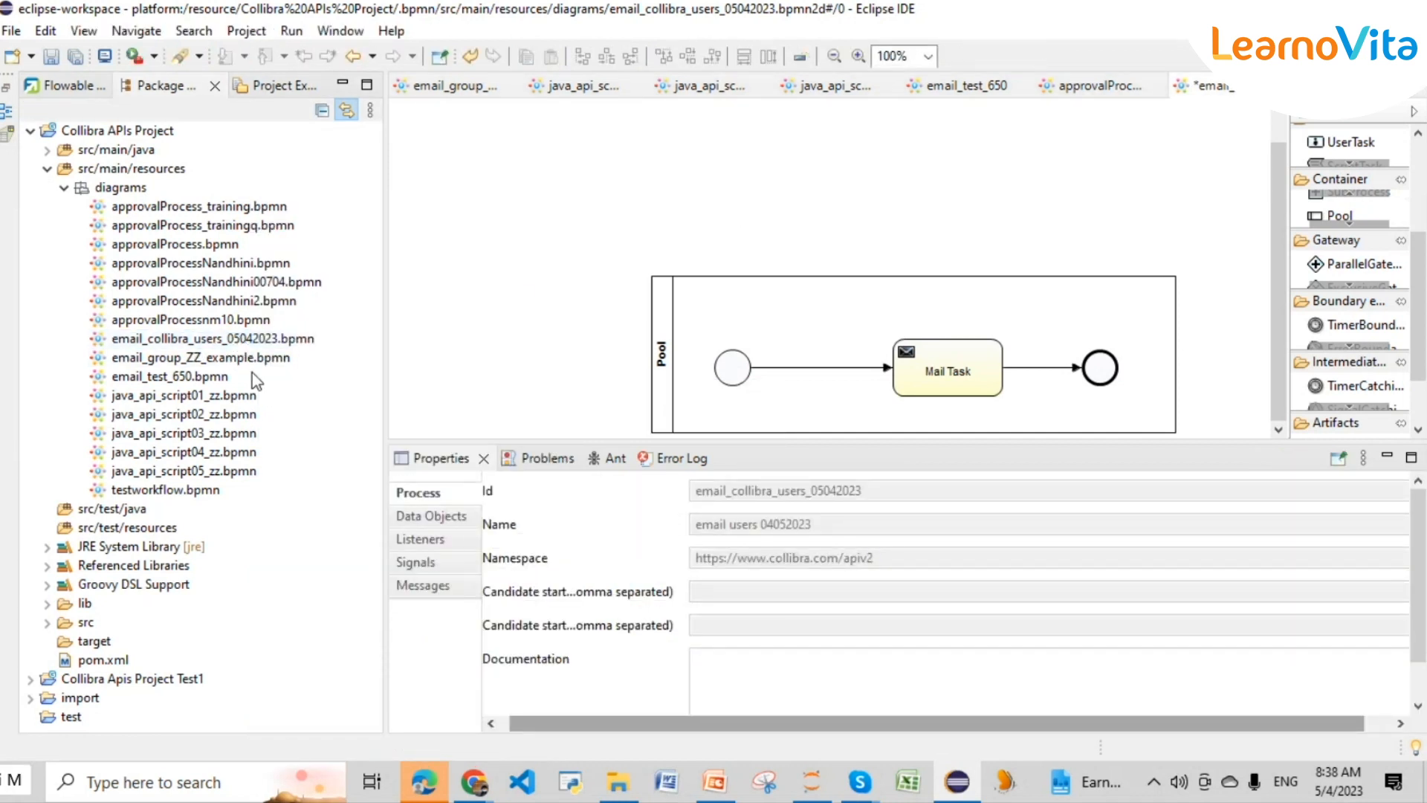
- Rename the email_collibra_users_05042023.bpmn file to email_collibra_users_05042023_01.bpmn, saving its pending changes
right_click(231, 344)
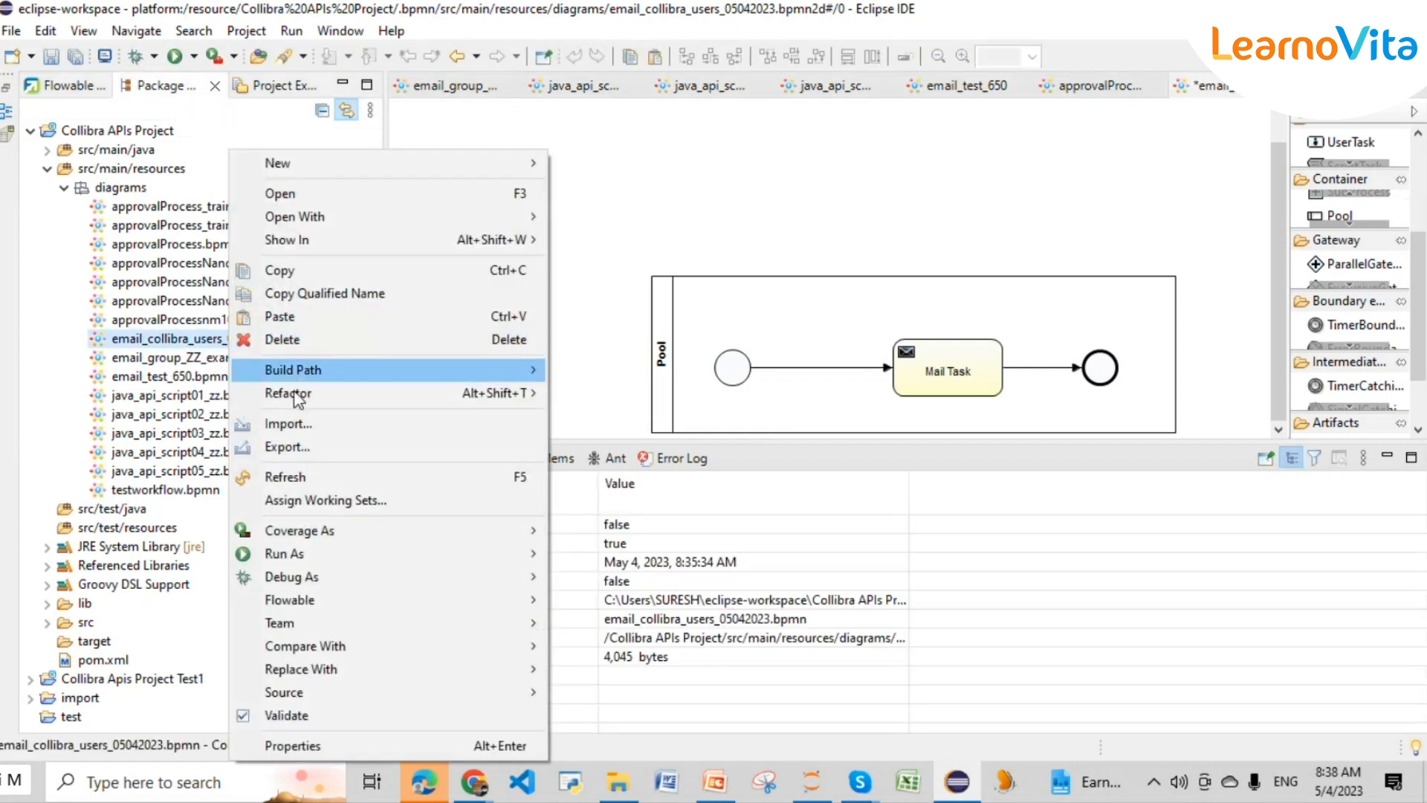
mouse_move(297, 394)
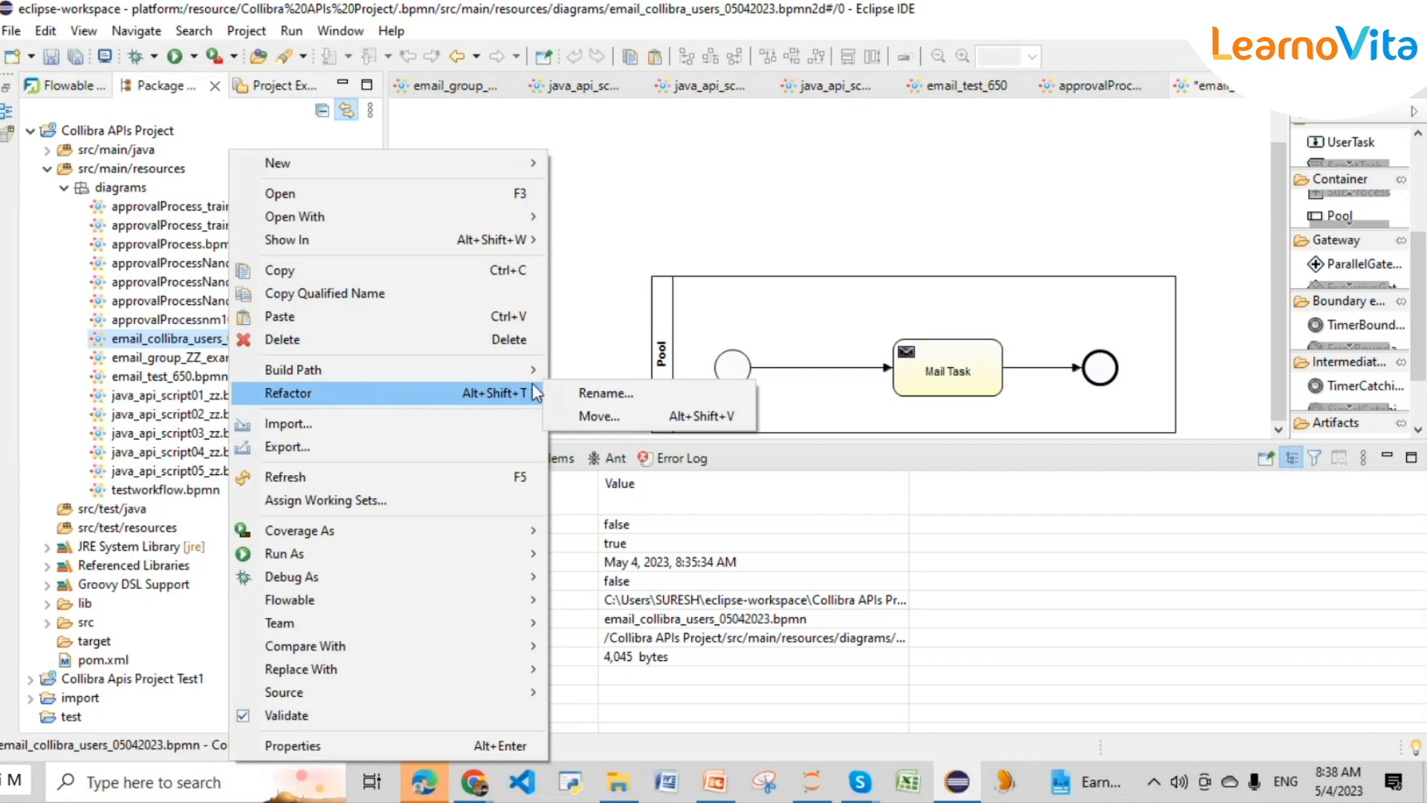
left_click(582, 392)
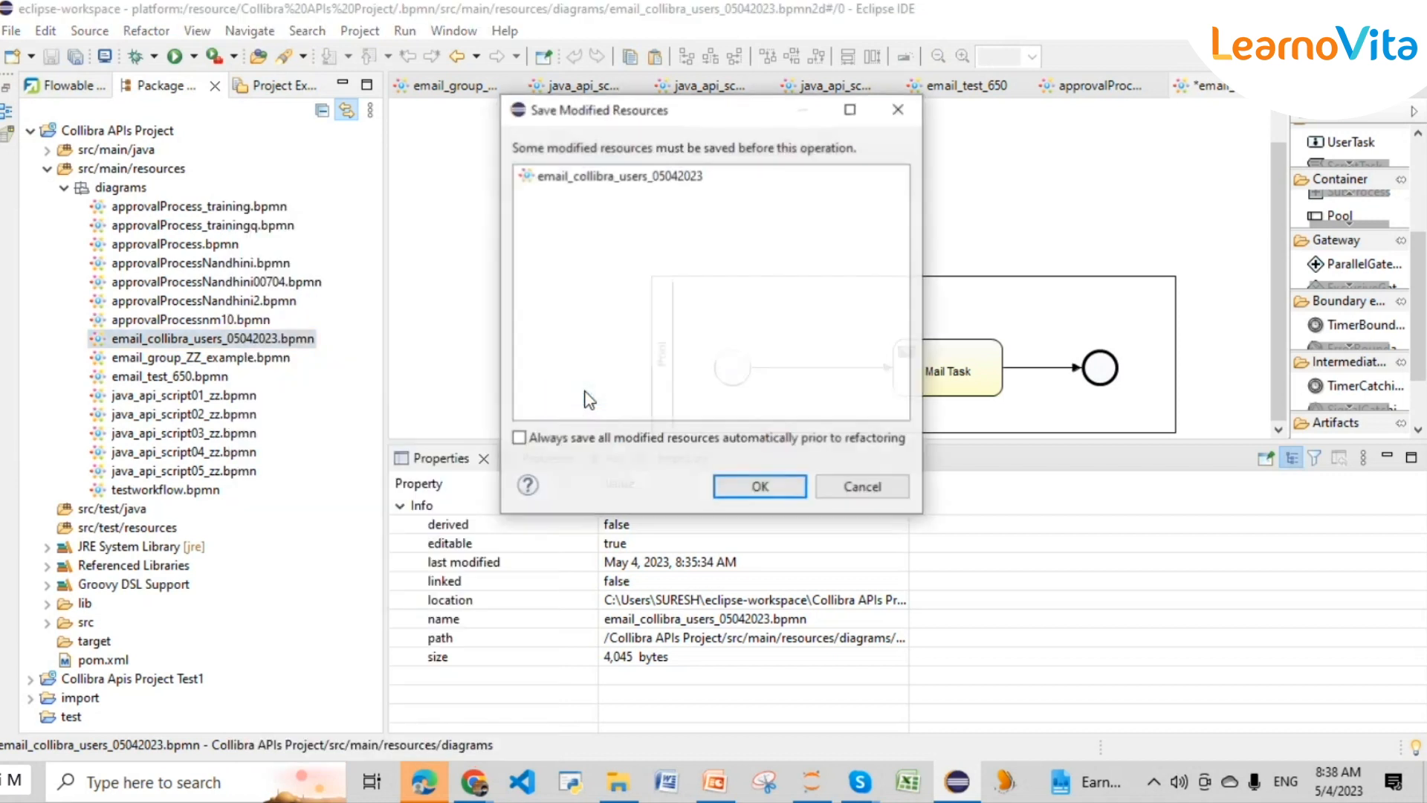
left_click(747, 489)
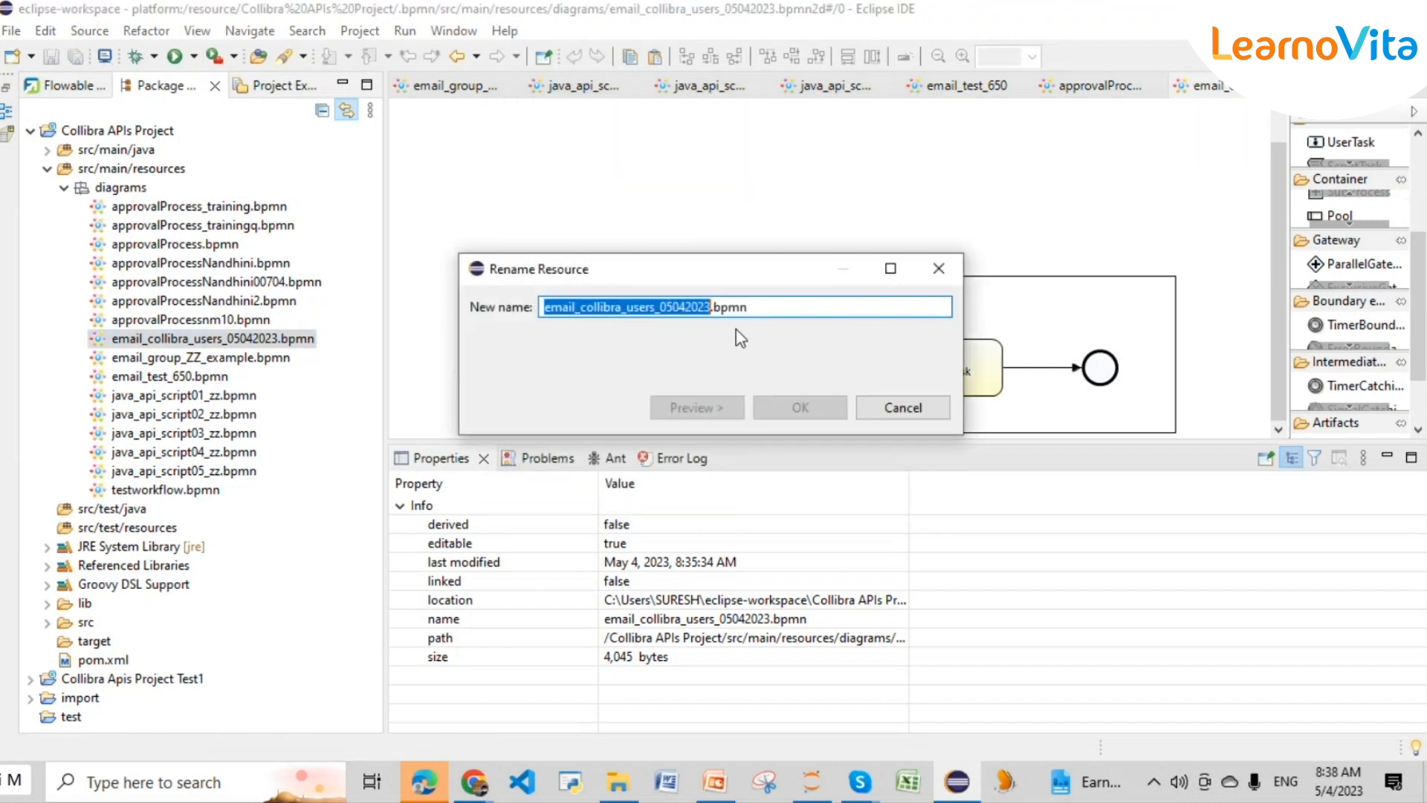
left_click(712, 307)
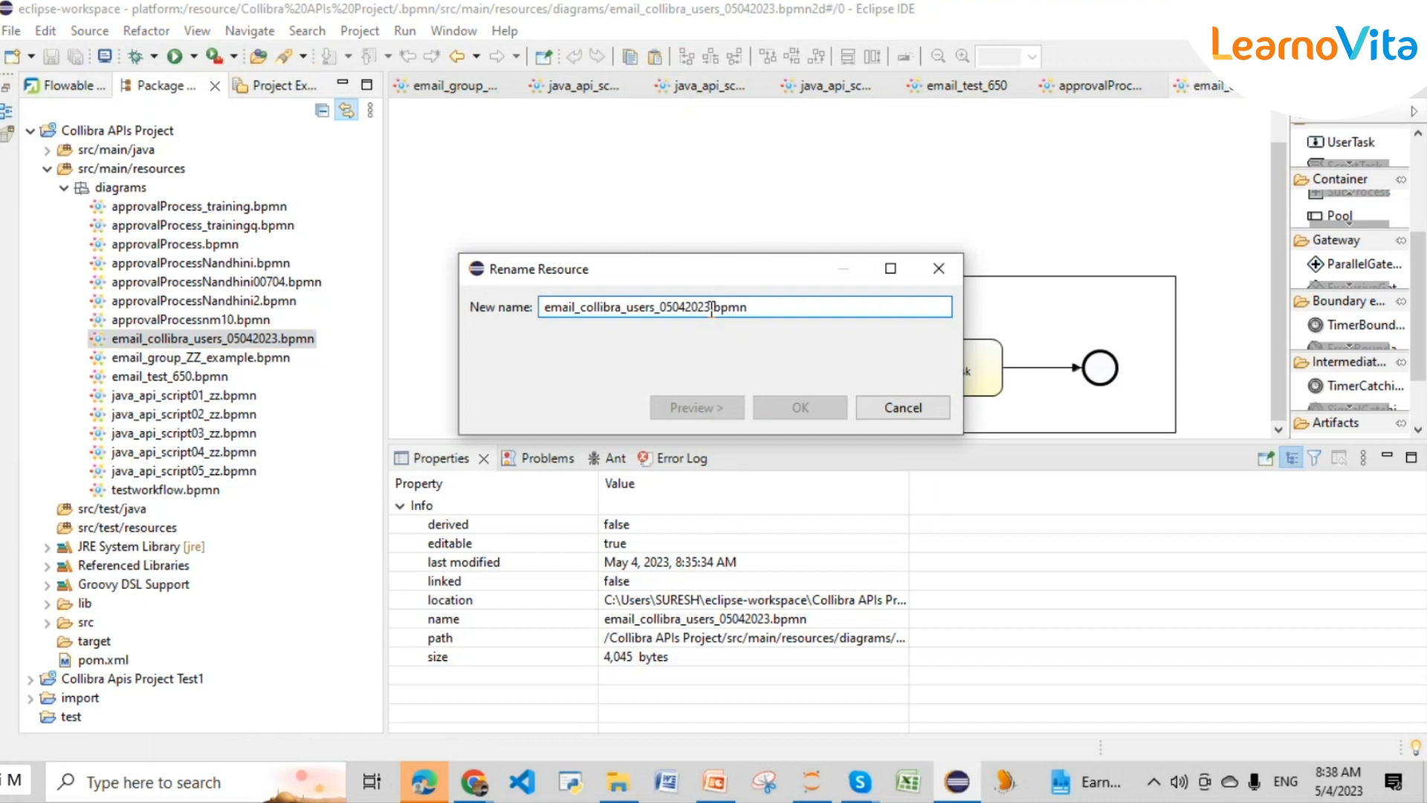
type("_test")
key("BackSpace")
key("BackSpace")
key("BackSpace")
key("BackSpace")
type("01")
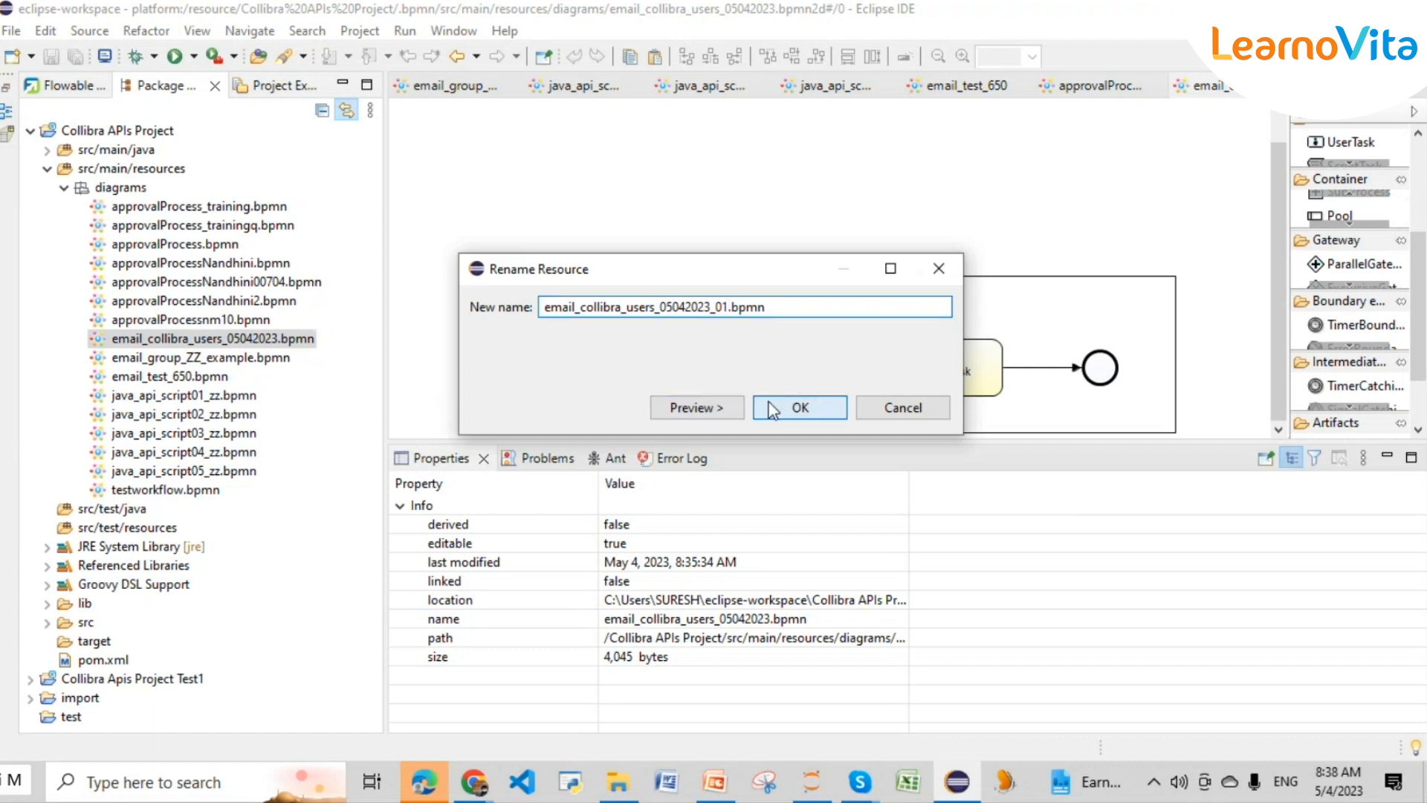
left_click(770, 408)
- Set the pool's process Id to email_collibra_users_05042023_01 and its name to "email users 04052023_01", and save the diagram
left_click(657, 350)
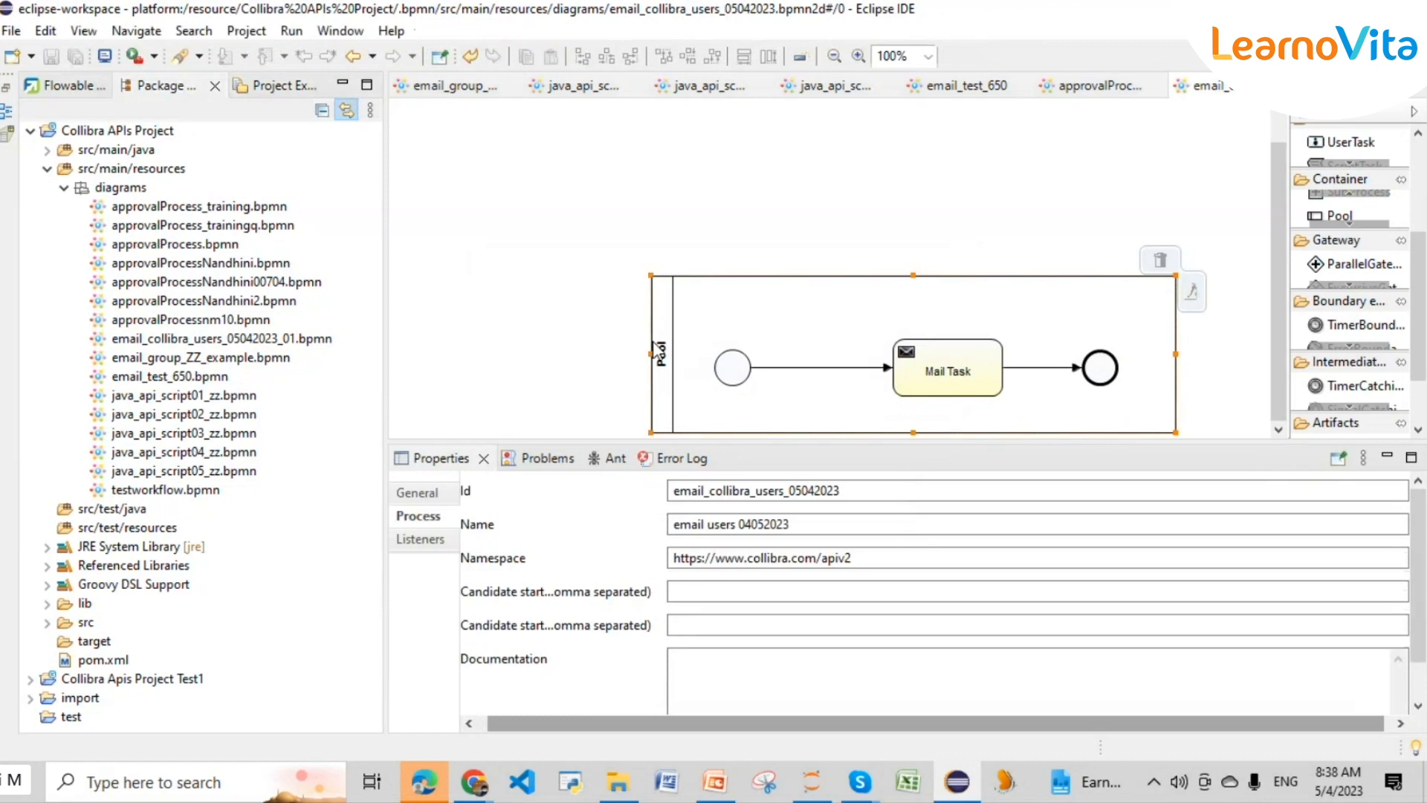
left_click(843, 491)
type("_01")
left_click(792, 526)
type("_0")
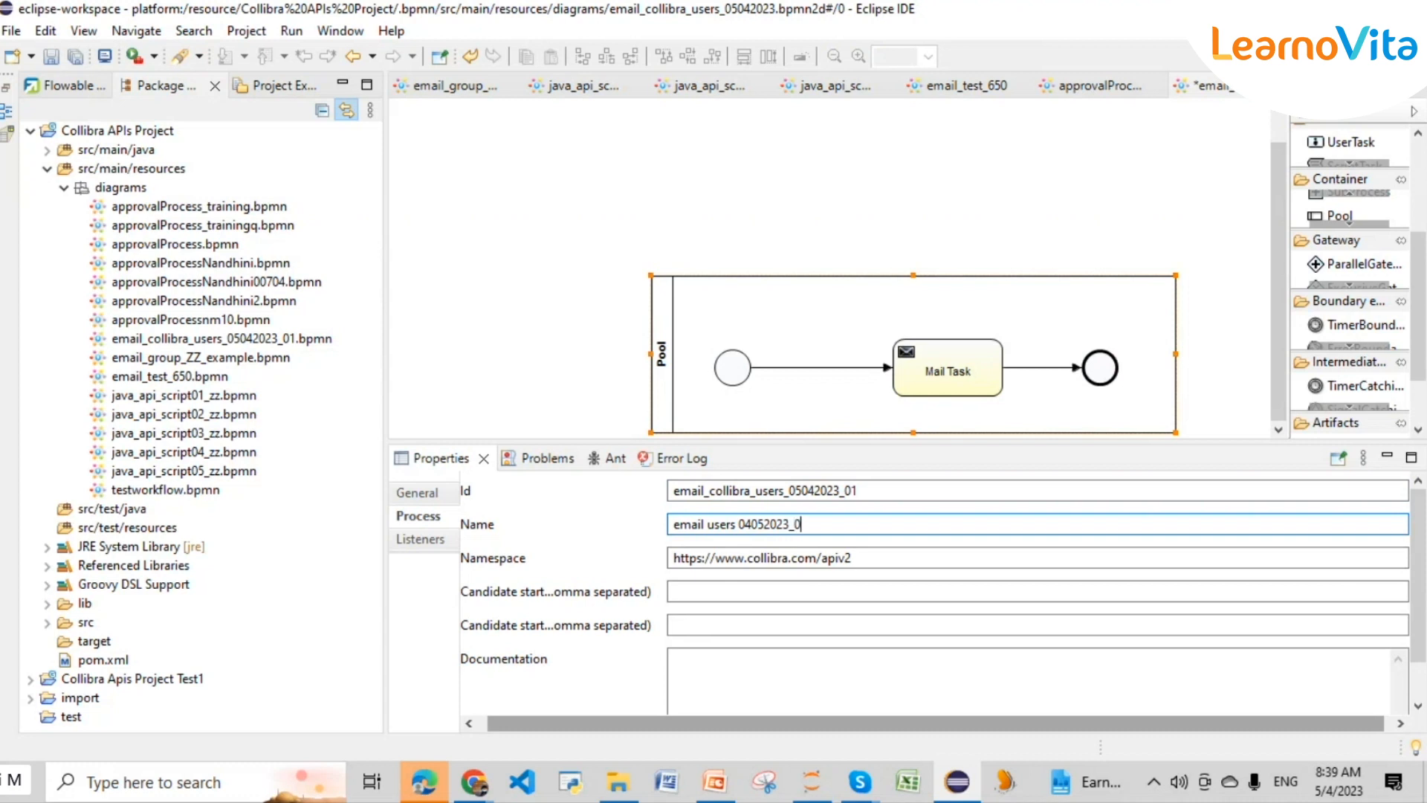
type("1")
left_click(646, 225)
key("ctrl+s")
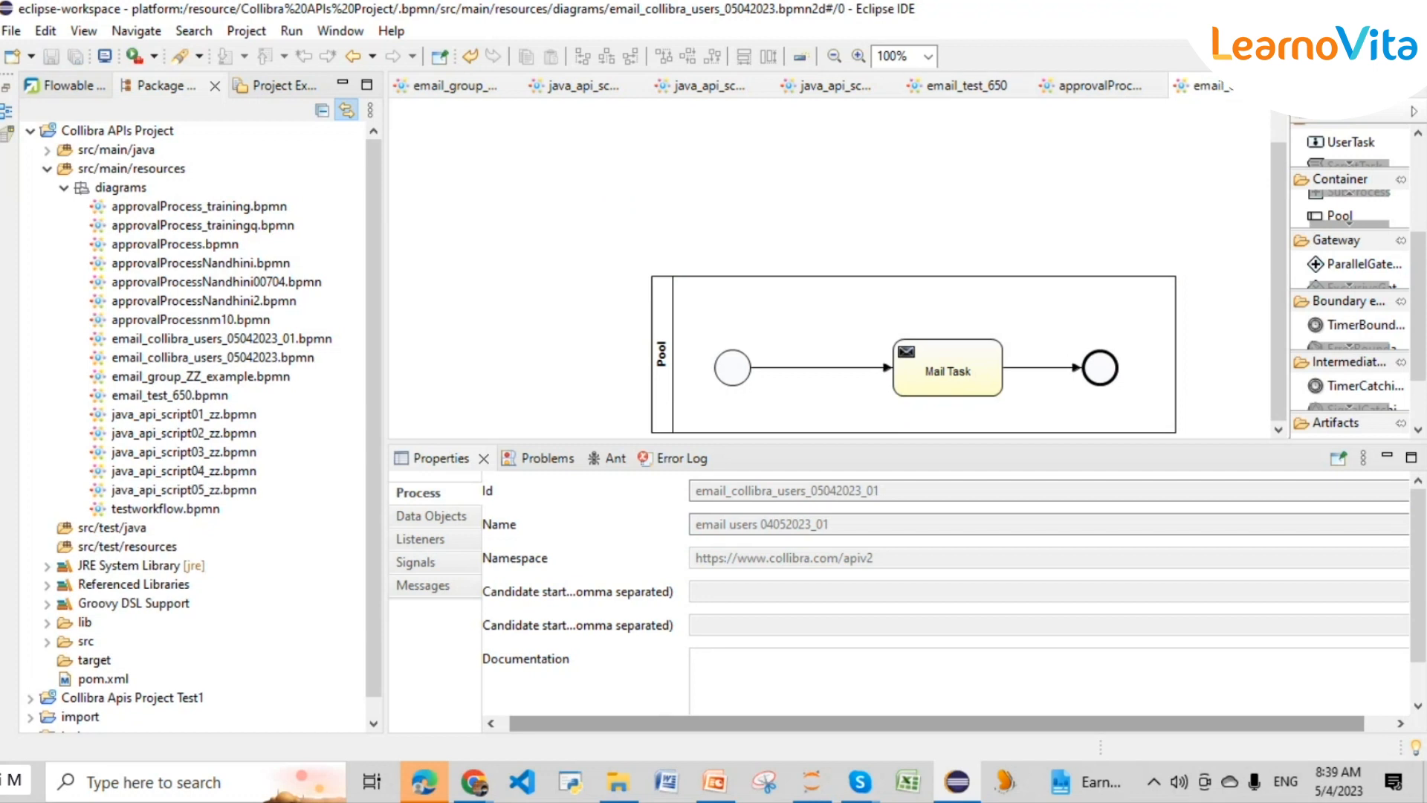
- Close the current email diagram and reopen email_collibra_users_05042023_01.bpmn from the diagrams folder
left_click(1291, 86)
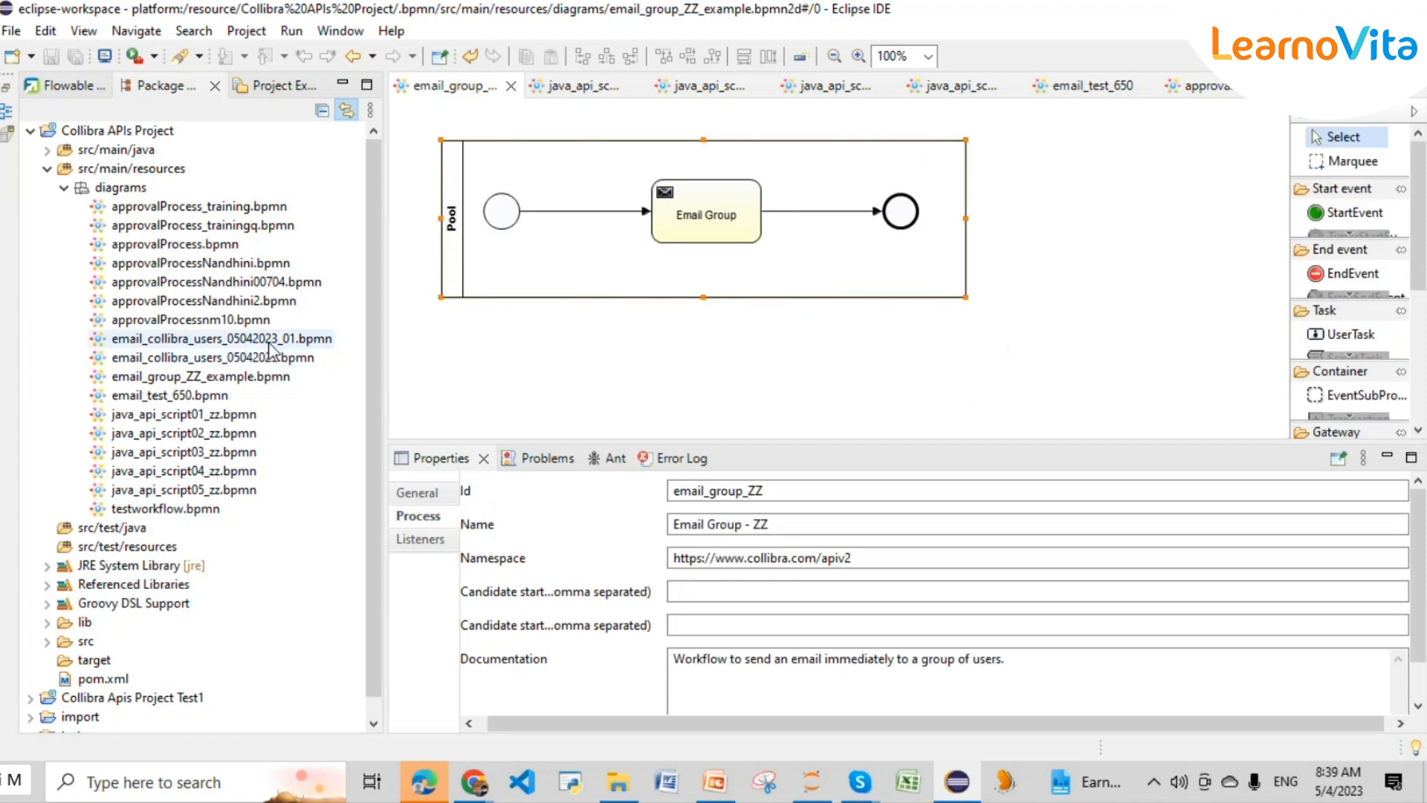
left_click(269, 340)
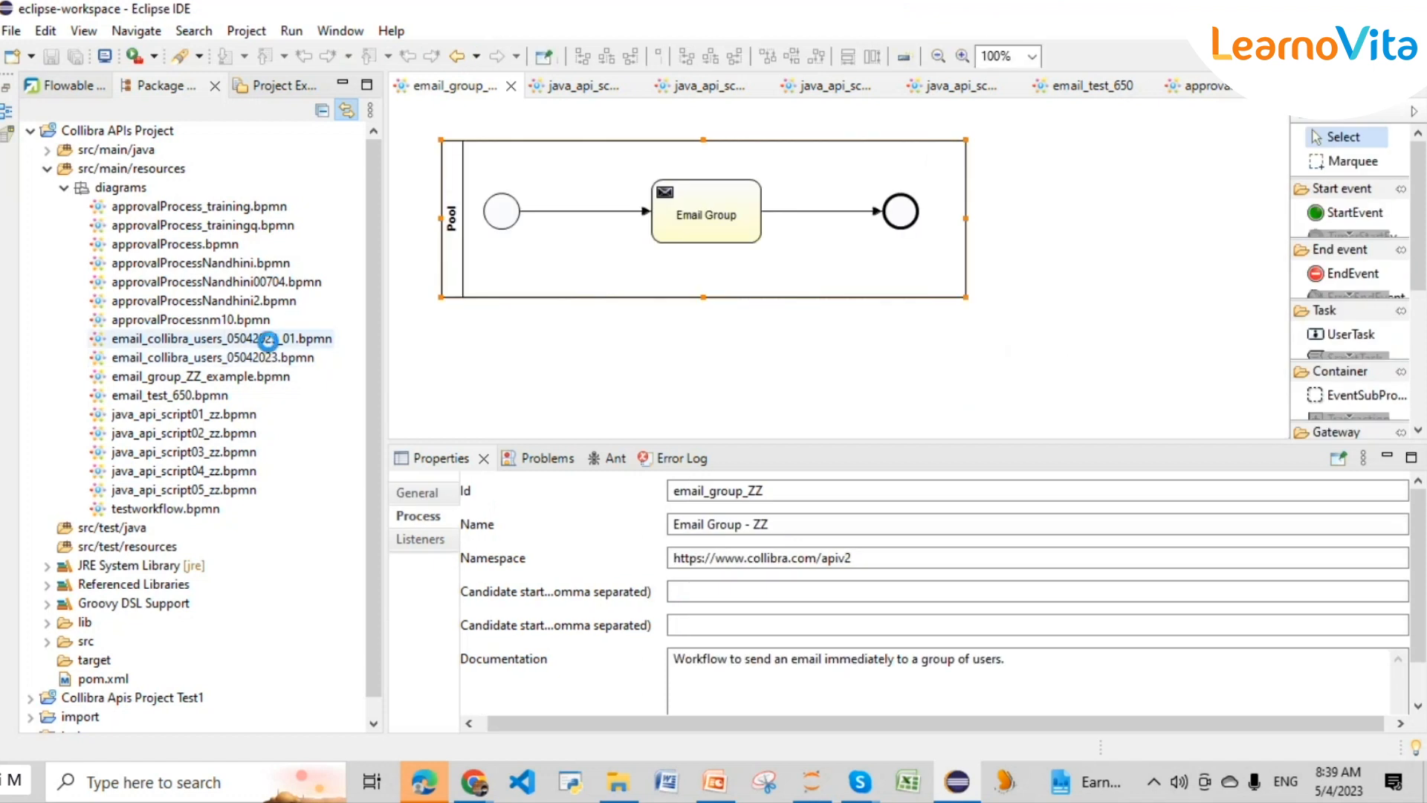
double_click(269, 342)
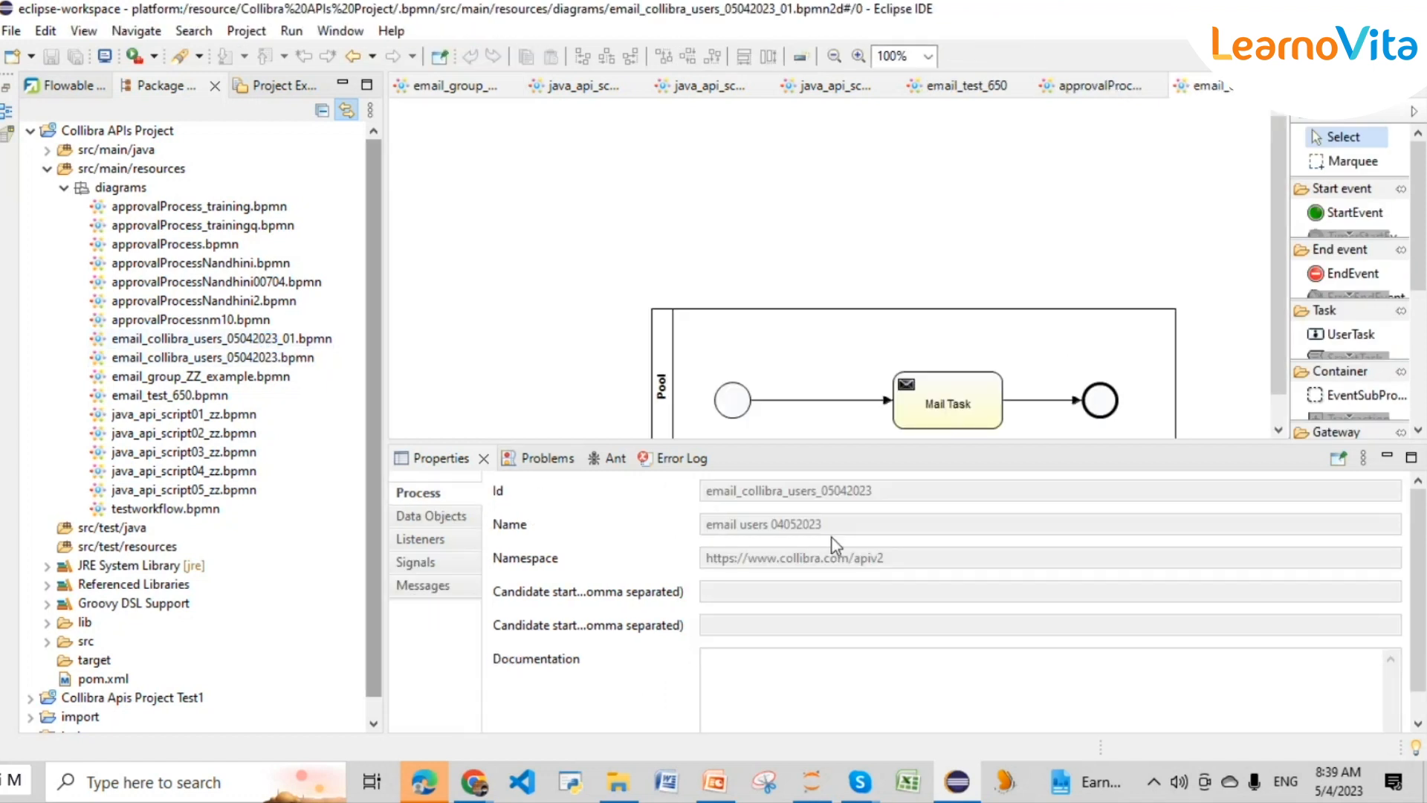
left_click(281, 344)
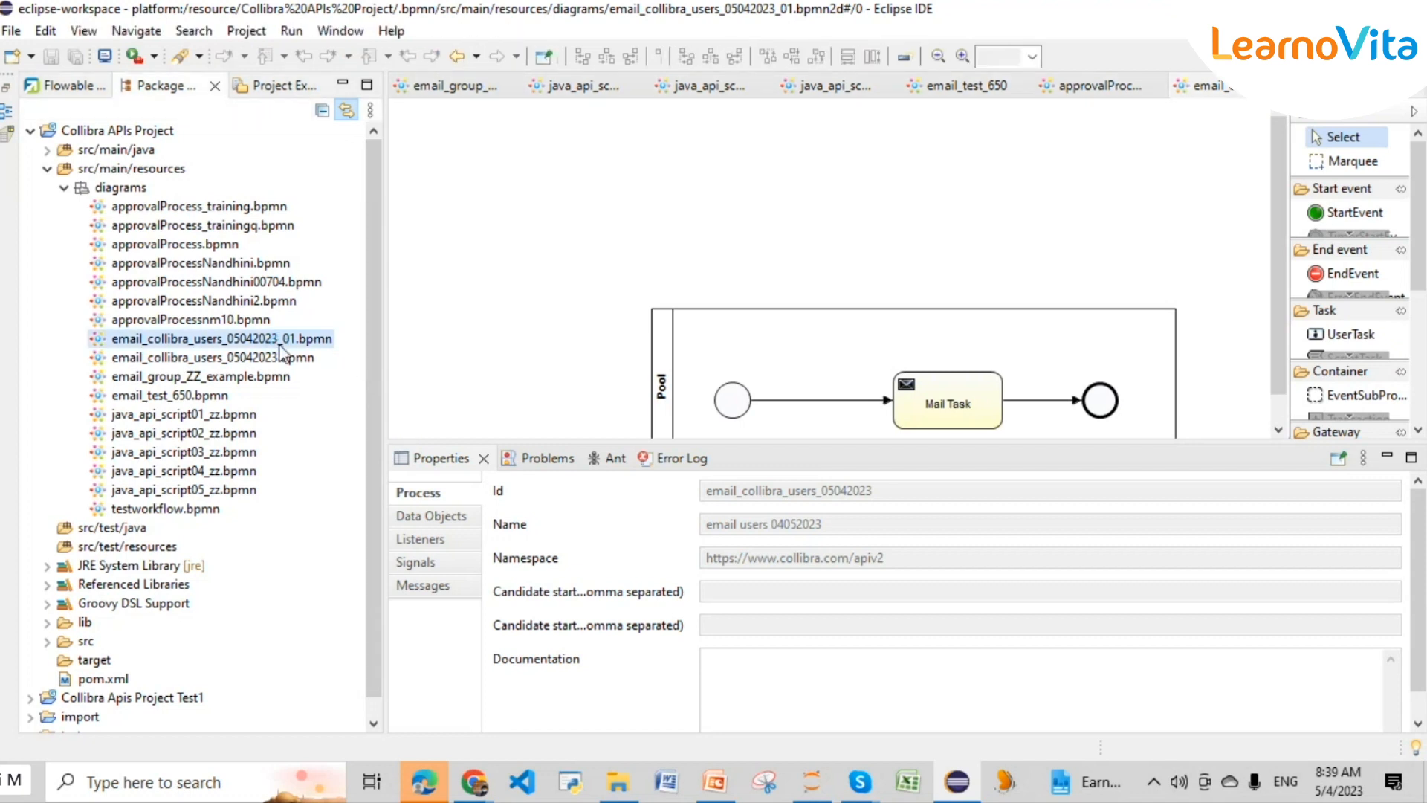
left_click(657, 408)
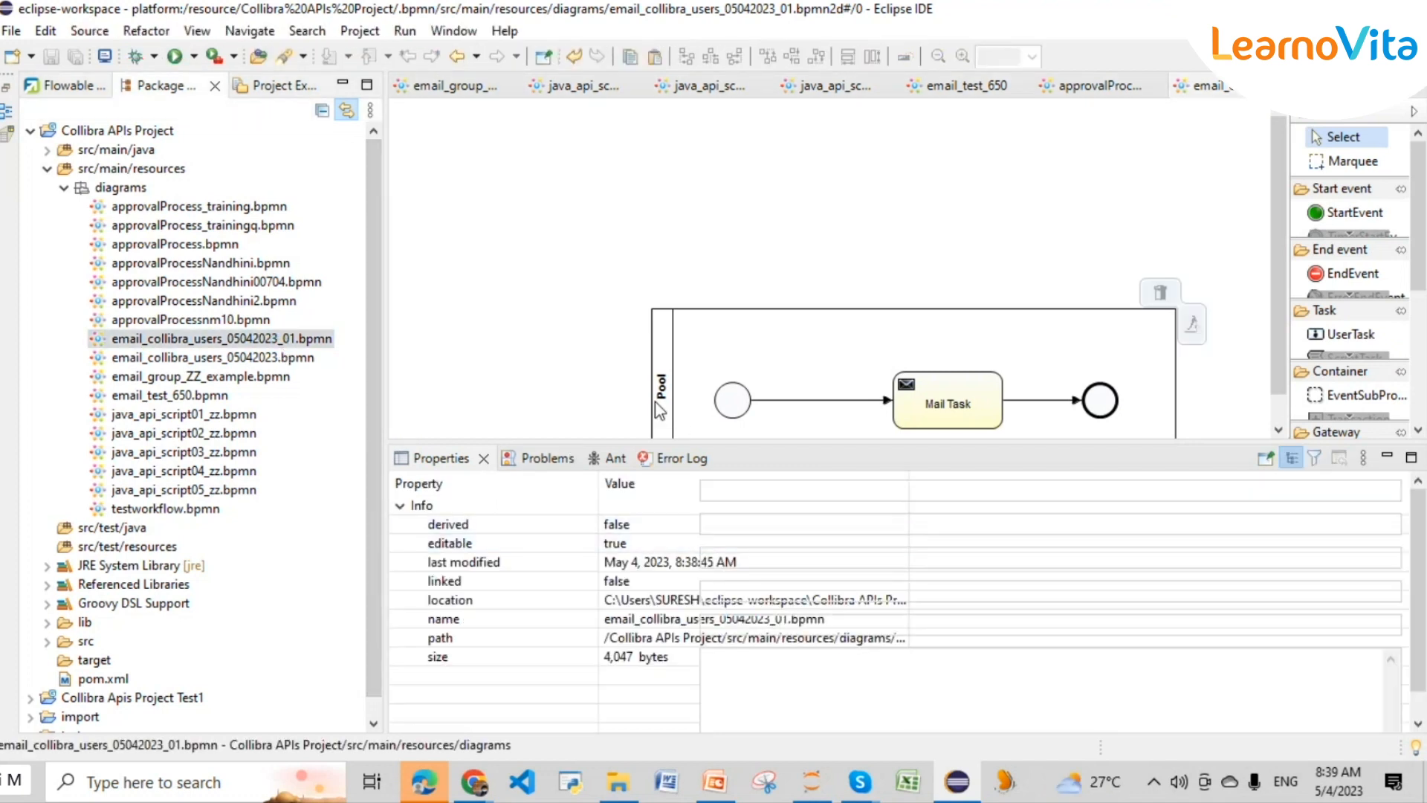
left_click(437, 515)
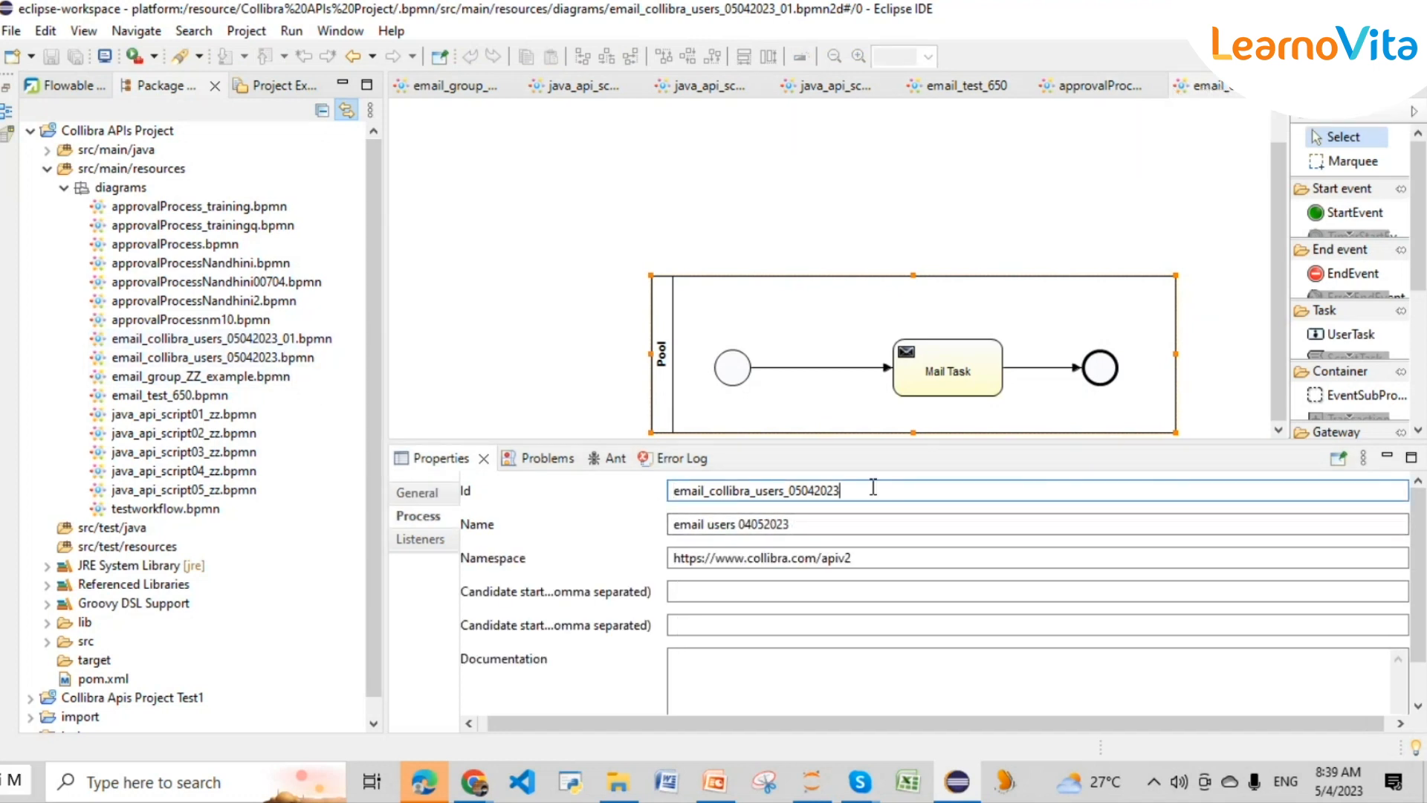
left_click(844, 526)
type("01")
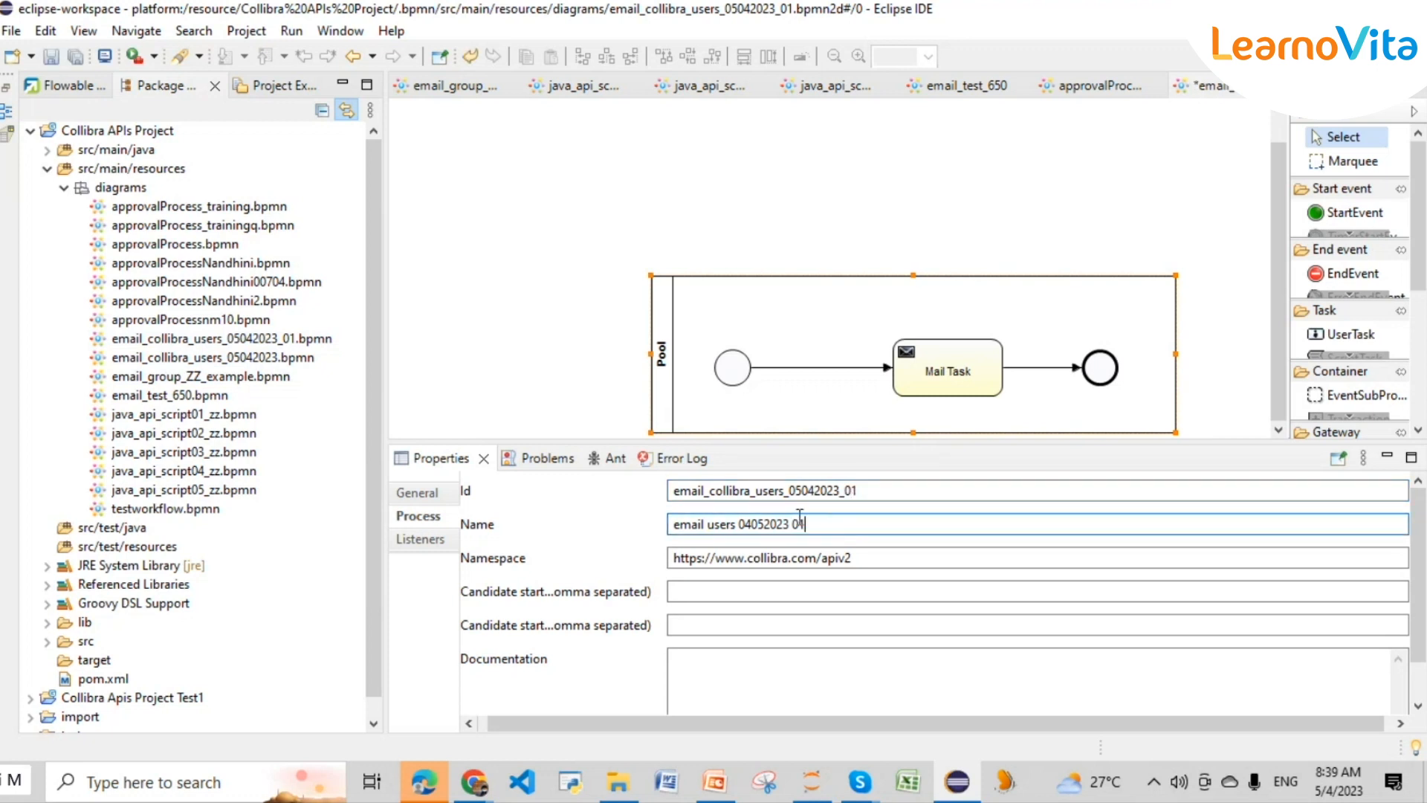
left_click(767, 195)
key("ctrl+s")
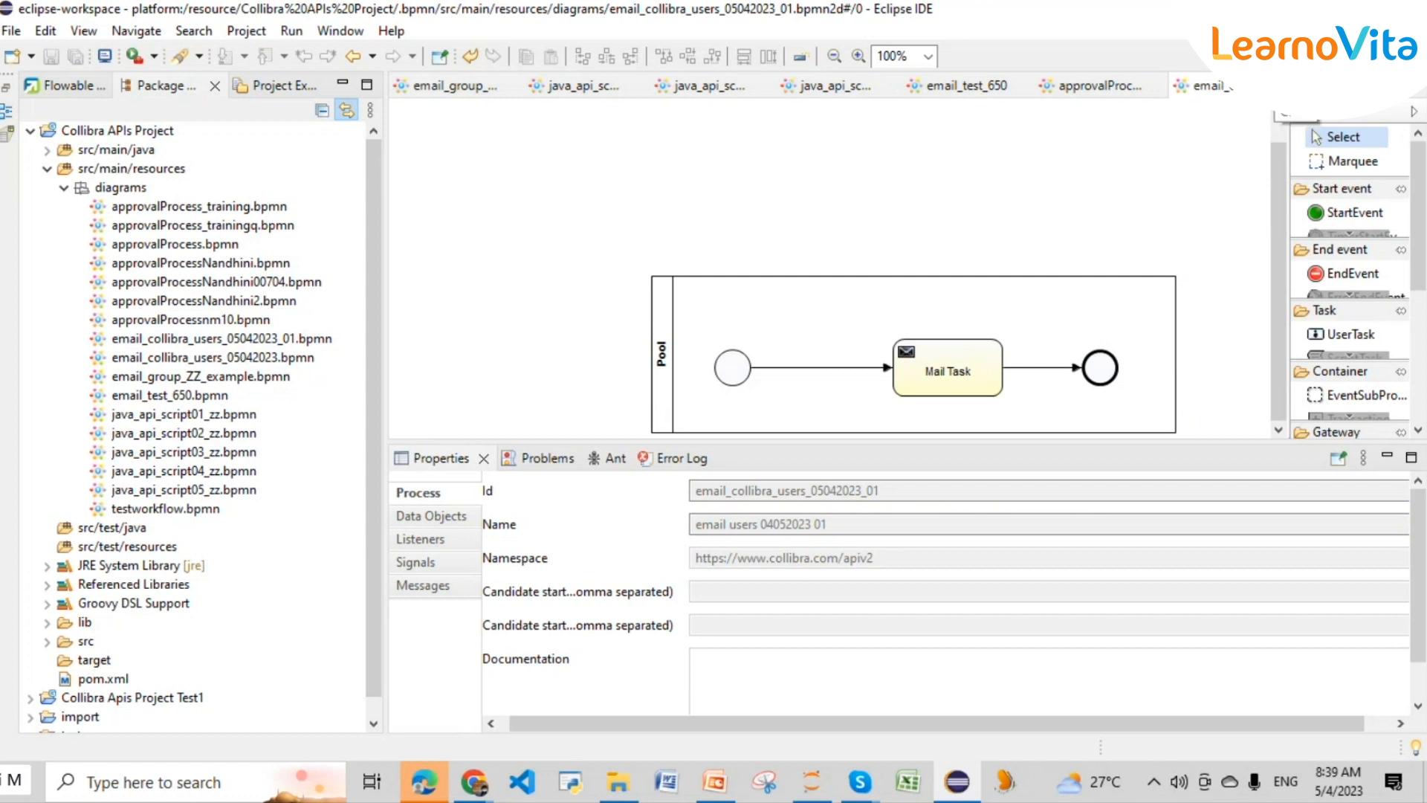
- Close and reopen email_collibra_users_05042023_01.bpmn to check its saved process Id and name
left_click(1290, 86)
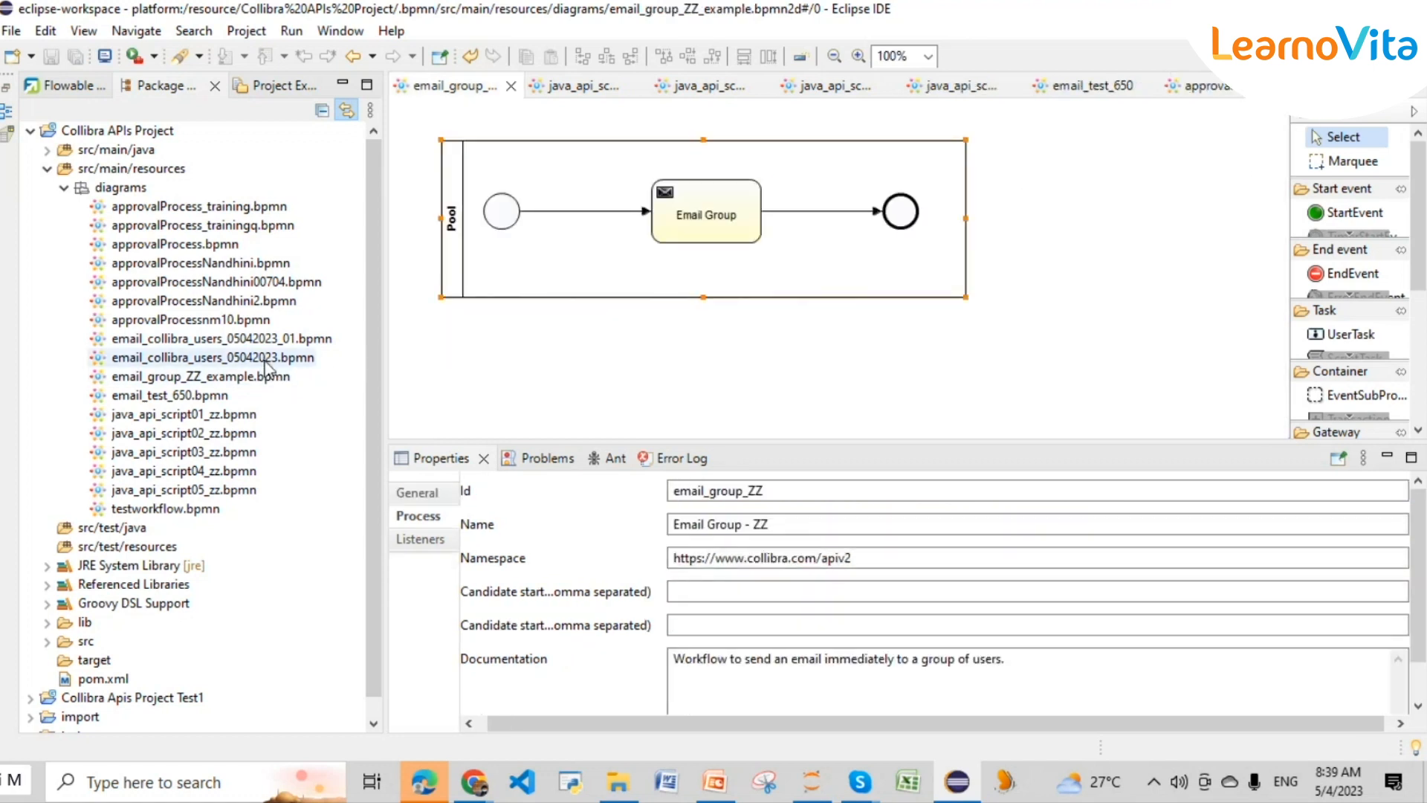
left_click(273, 341)
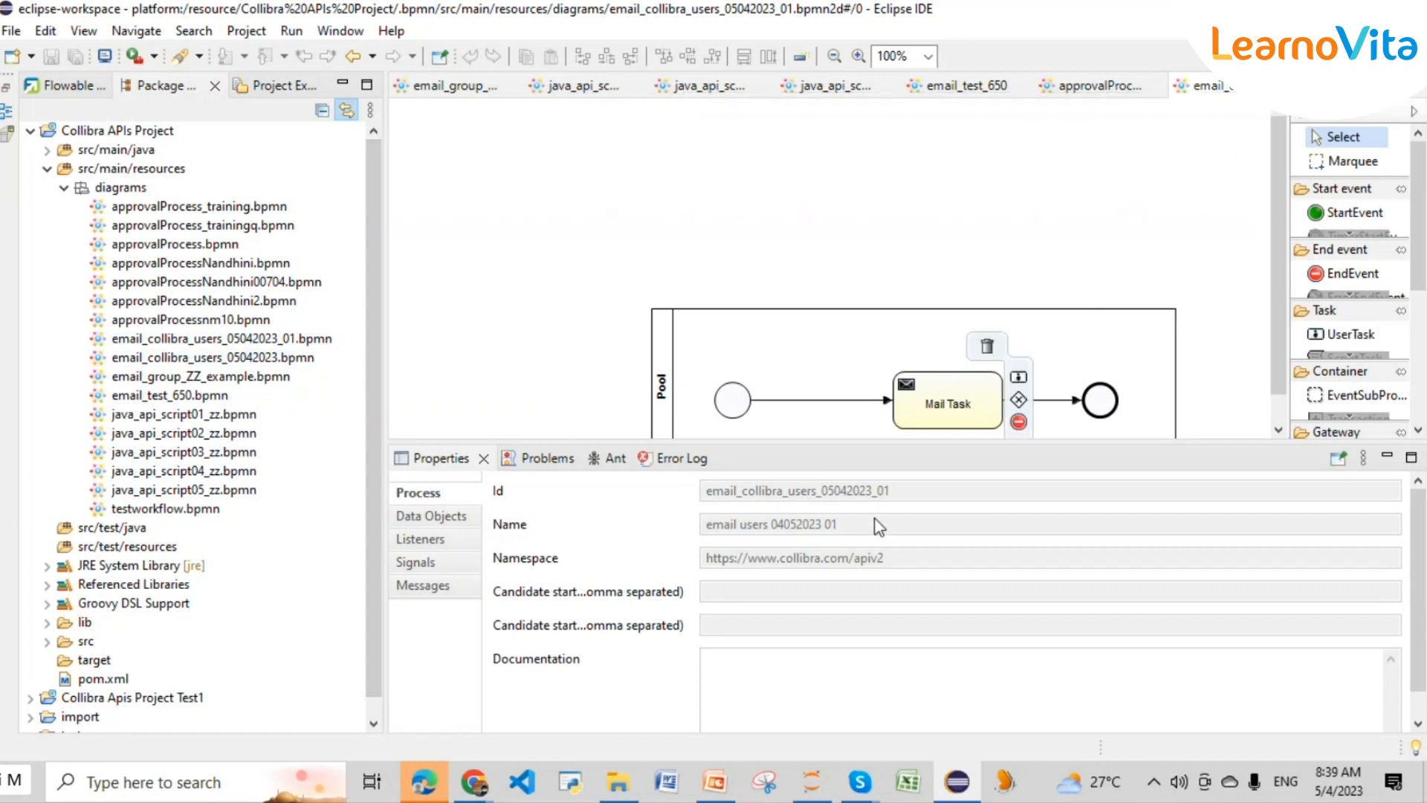
- Switch to Collibra in Chrome and open the Workflows definitions list
left_click(478, 778)
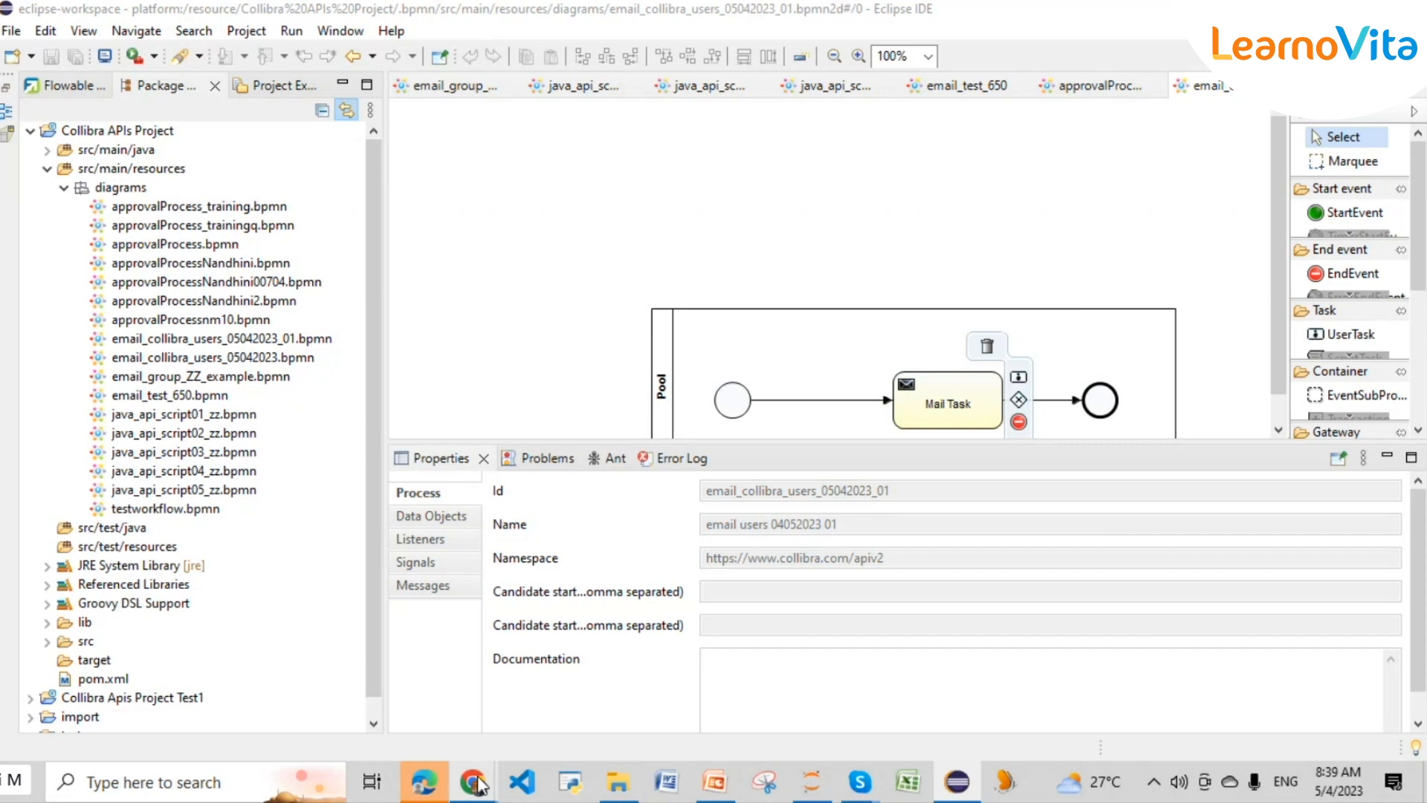
left_click(580, 732)
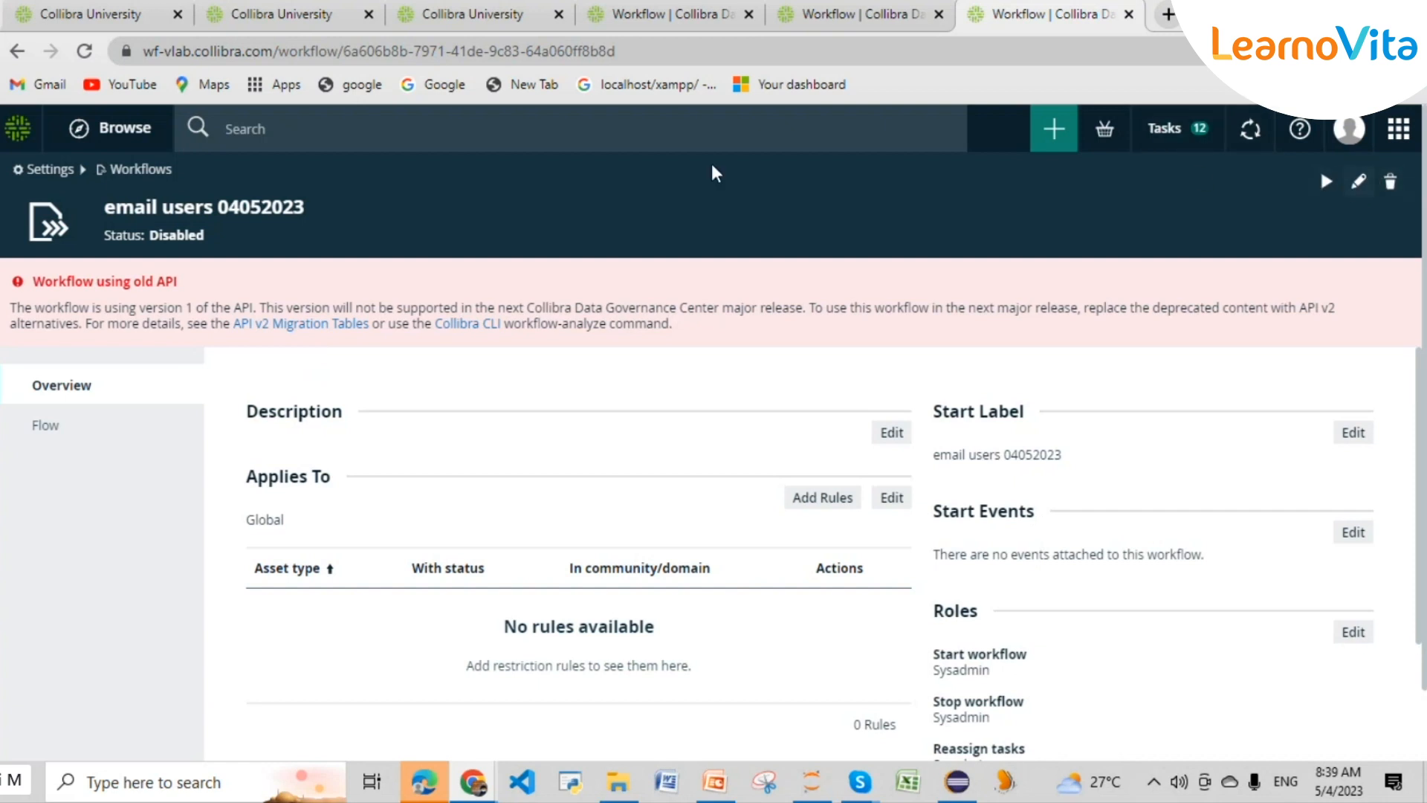
left_click(138, 171)
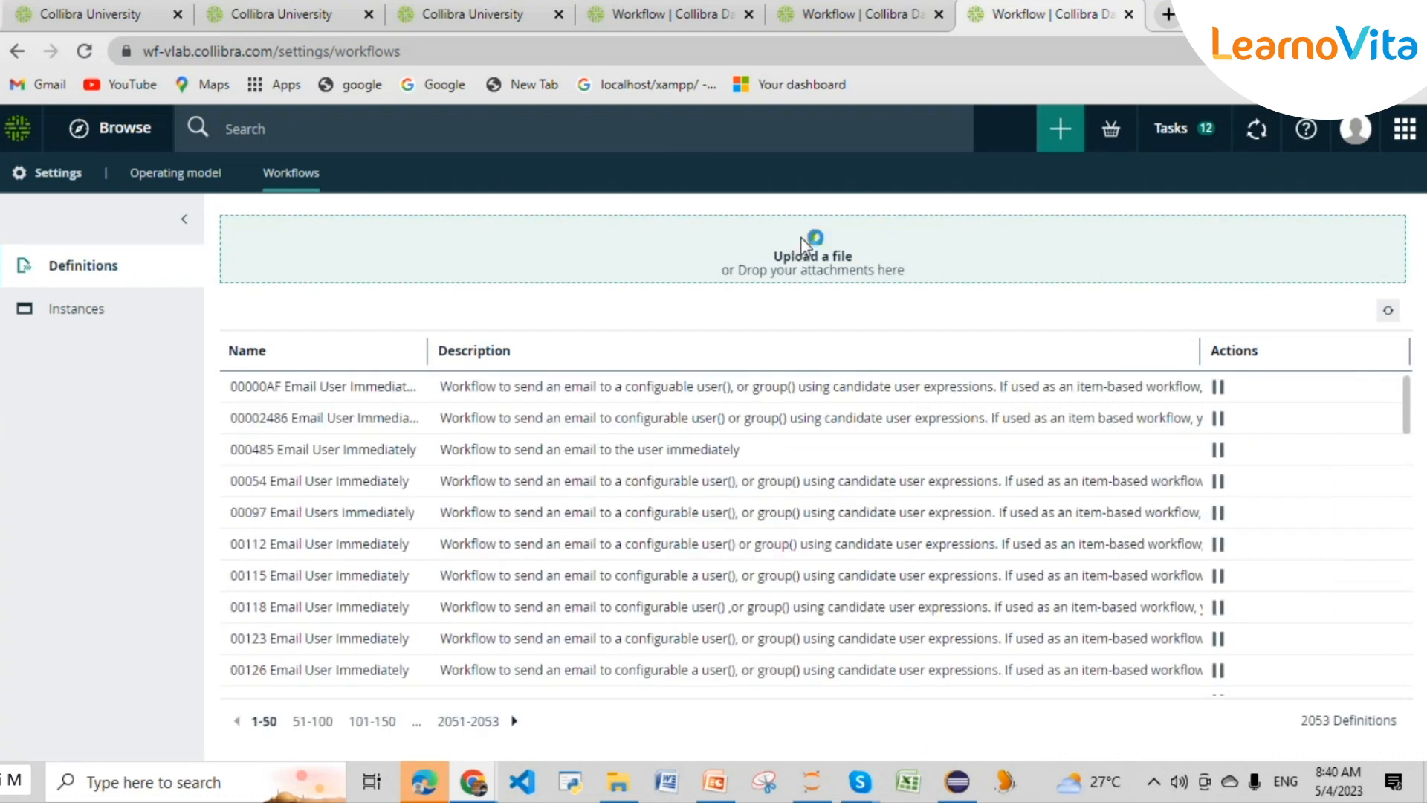
- Try to filter the workflow definitions by the name 05042 and clear the filter
left_click(812, 243)
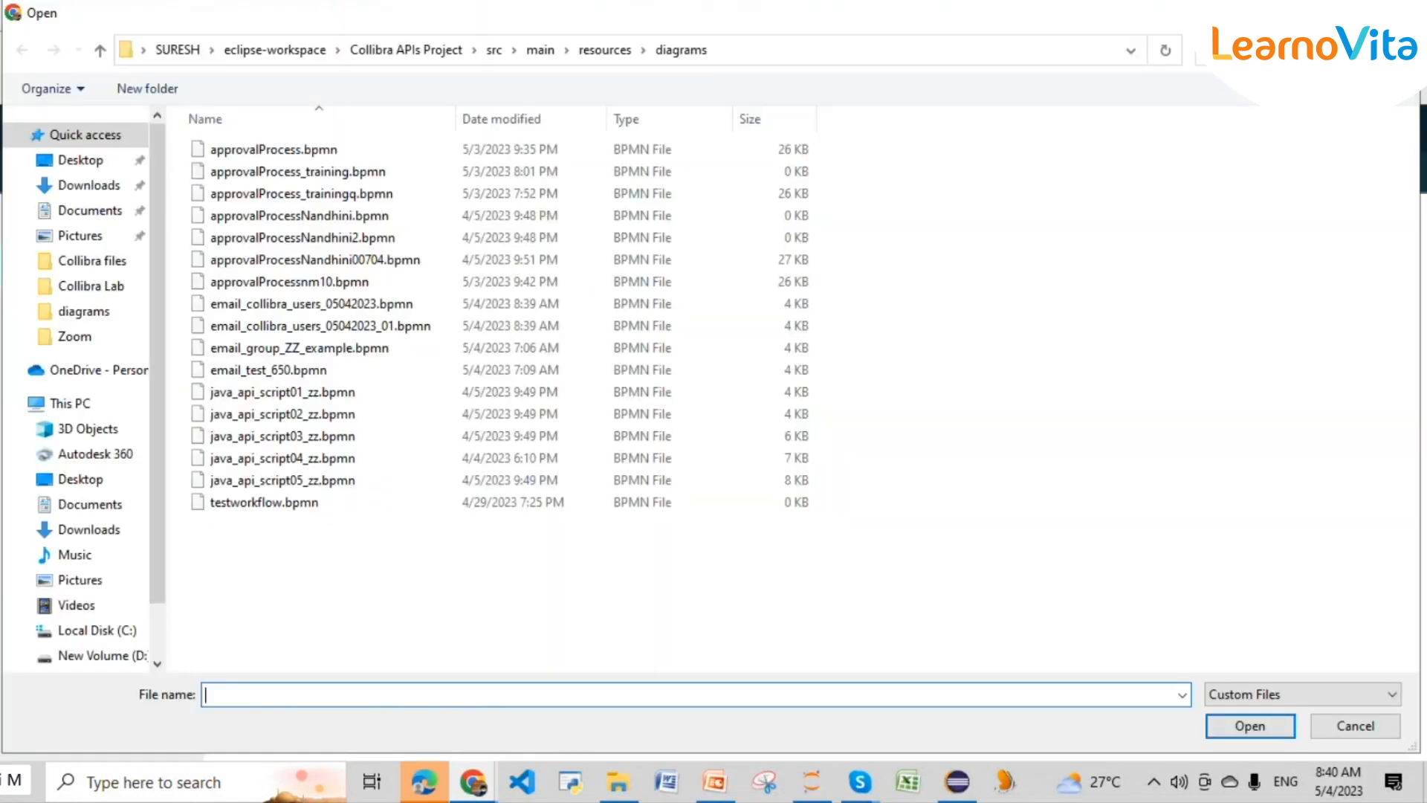
left_click(1399, 13)
left_click(405, 350)
type("/www.collibra.com/apiv2")
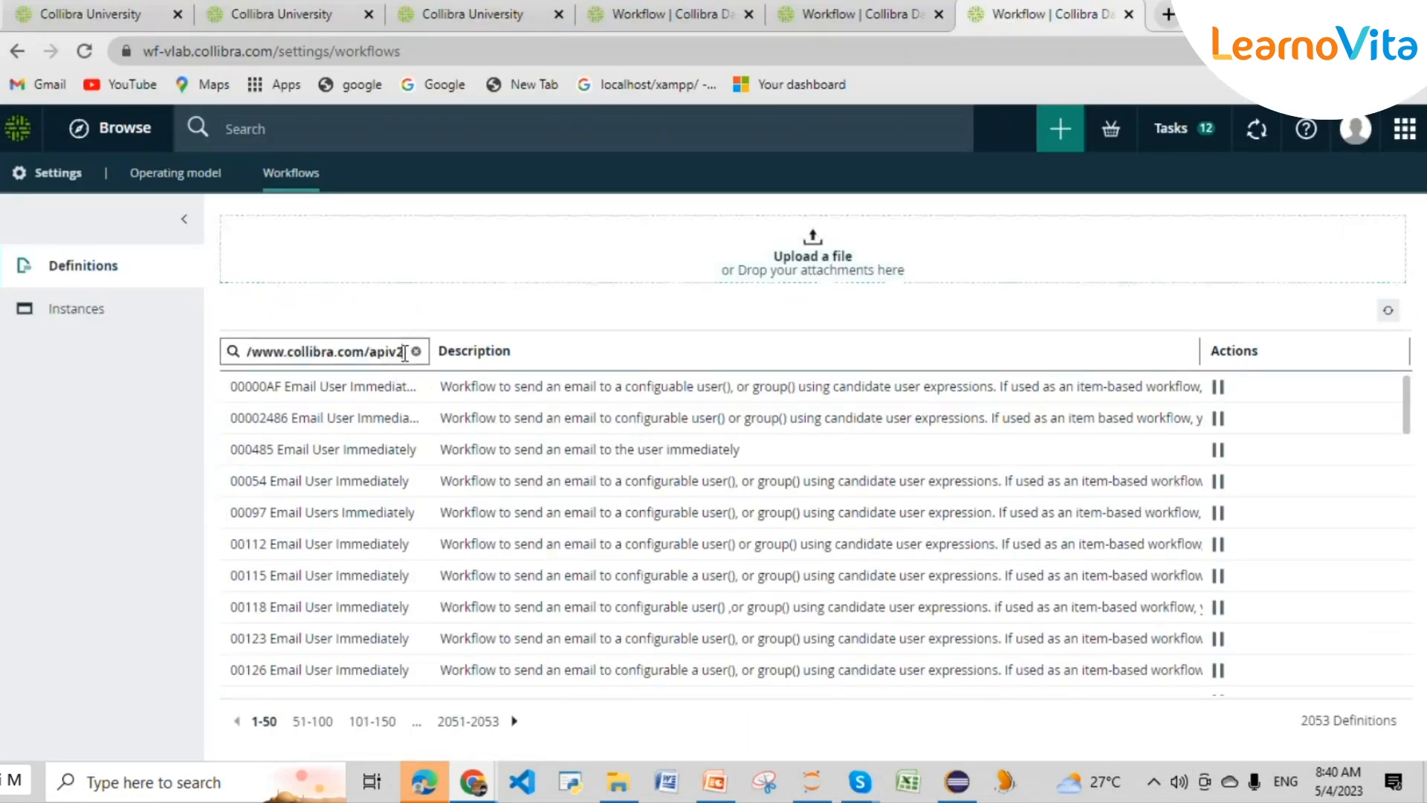
key("ctrl+z")
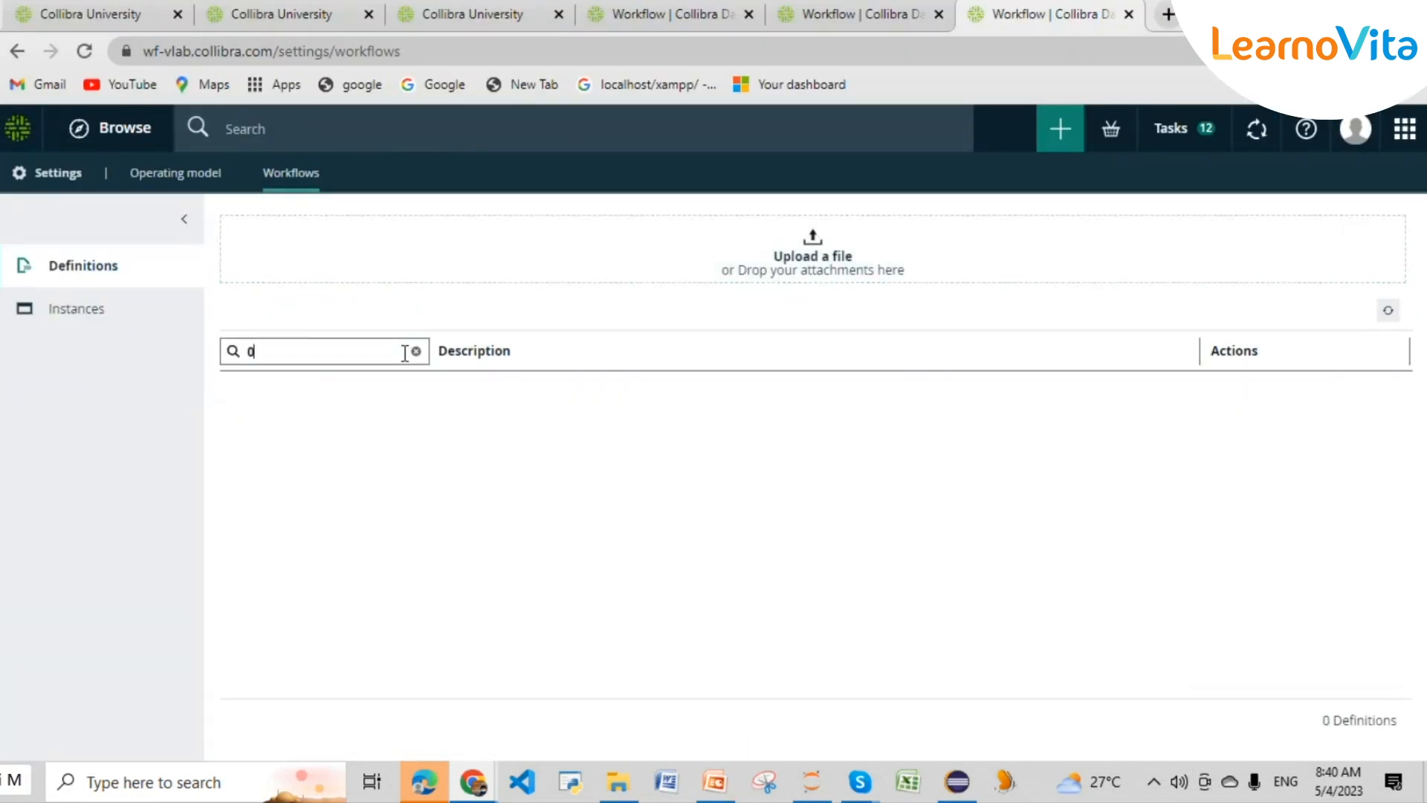
type("05042")
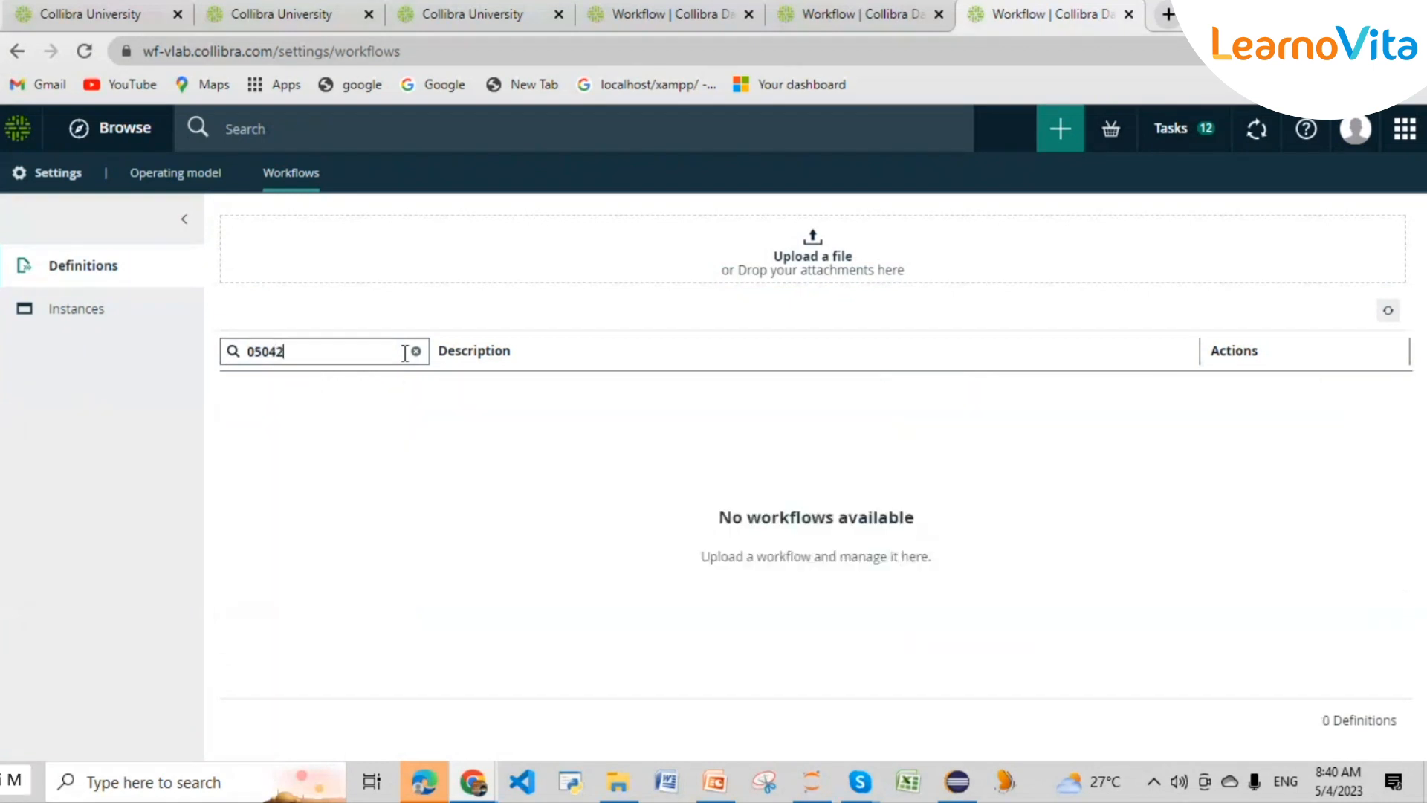
key("BackSpace")
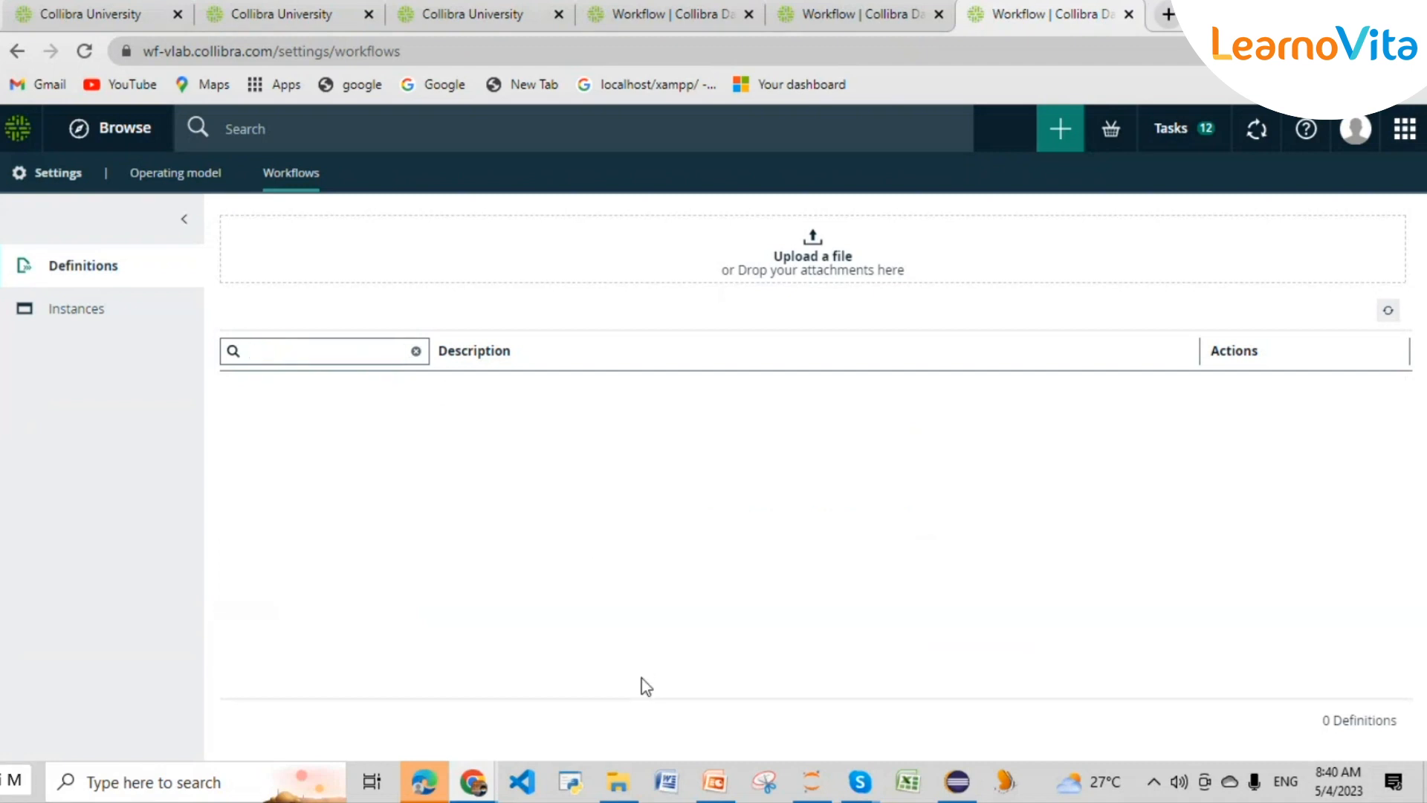
- Copy "email users 04052023" from the pool's process name in Eclipse and filter the Collibra workflow definitions by it
left_click(956, 784)
left_click(815, 526)
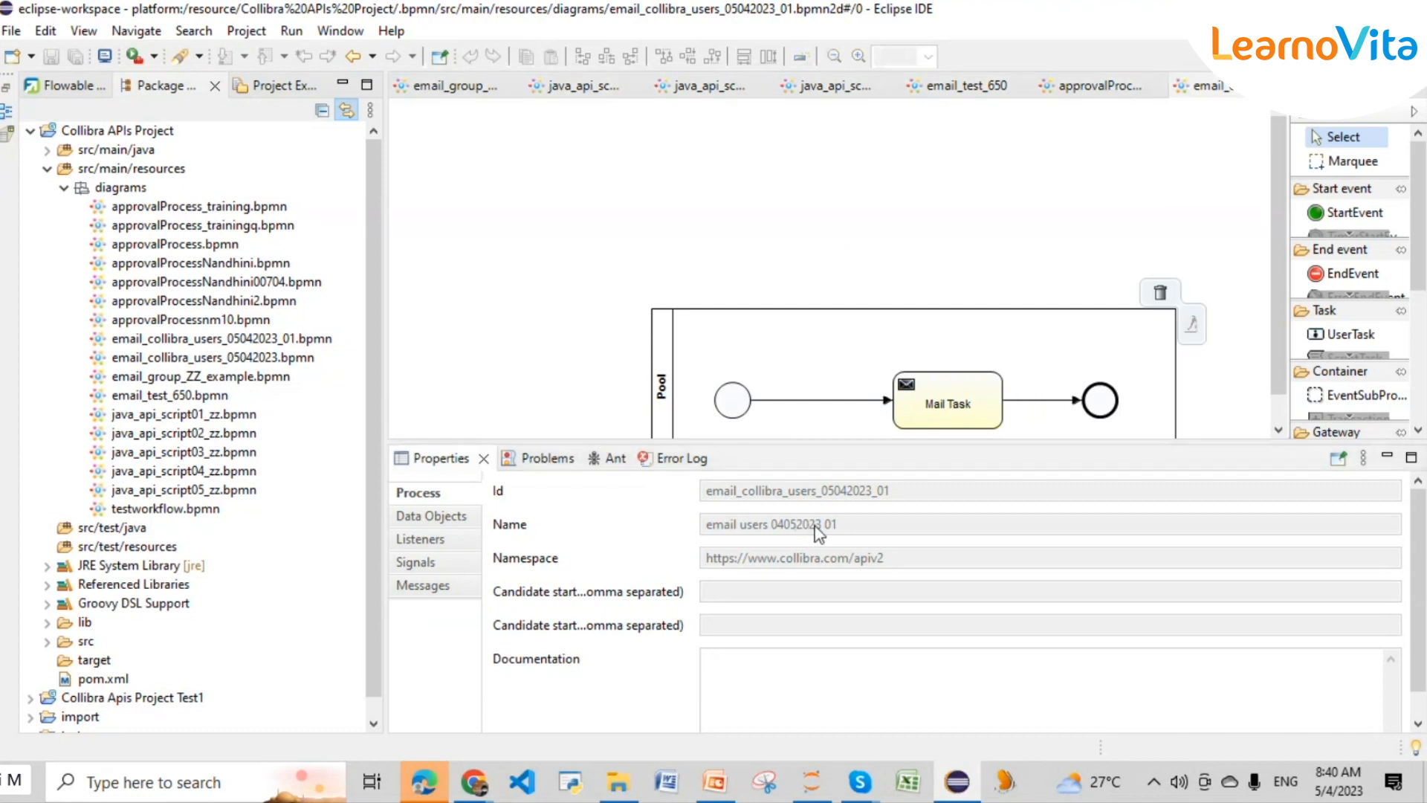
left_click(650, 363)
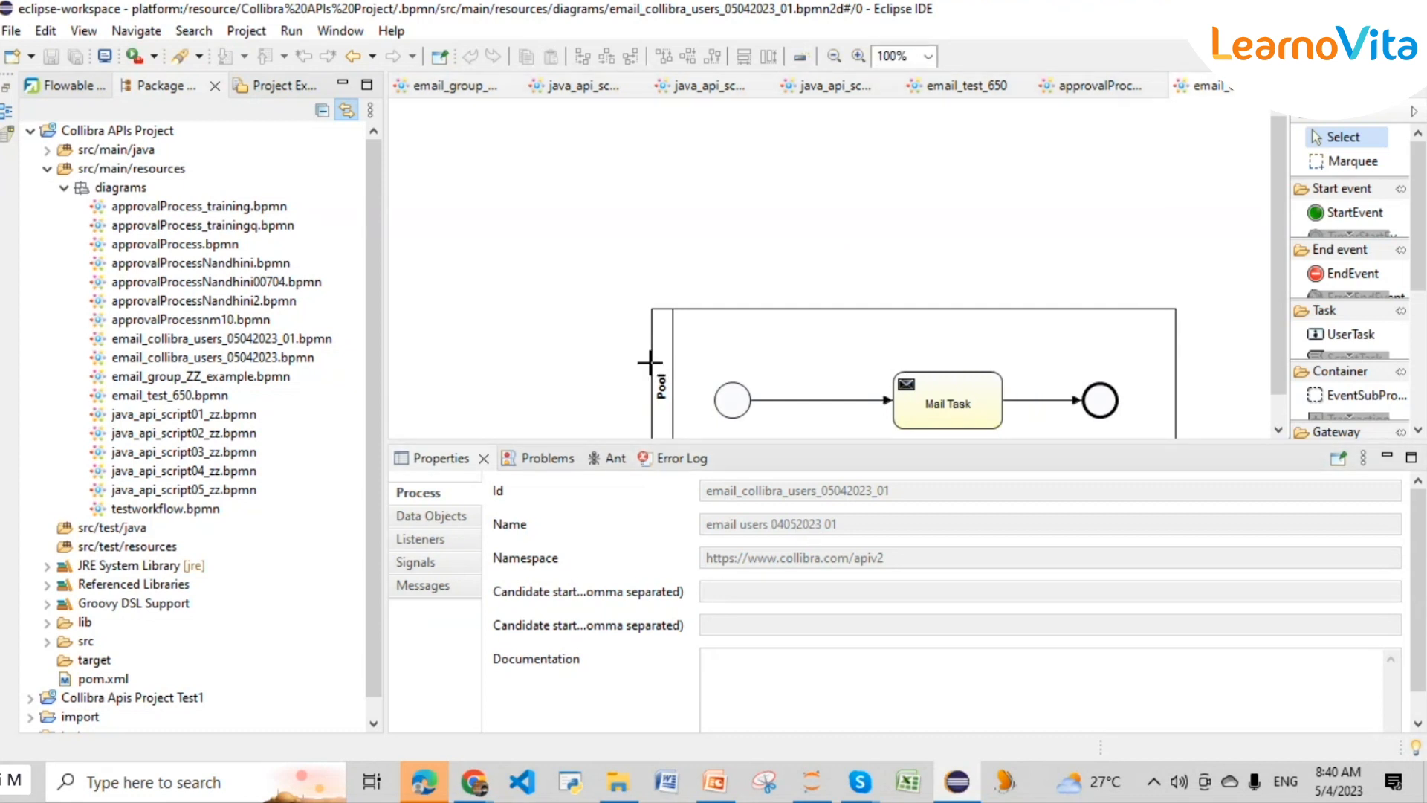
left_click_drag(651, 362, 650, 330)
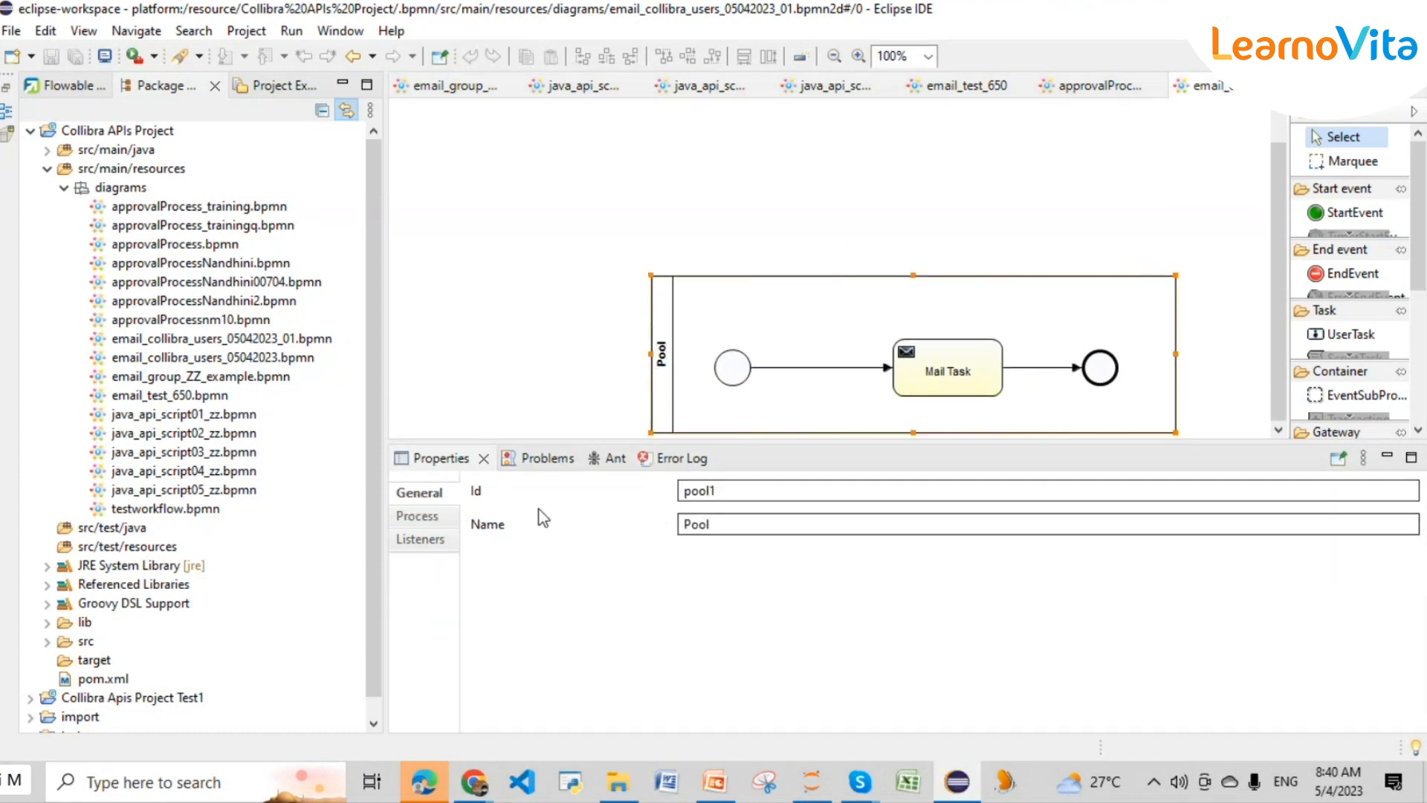
left_click(443, 516)
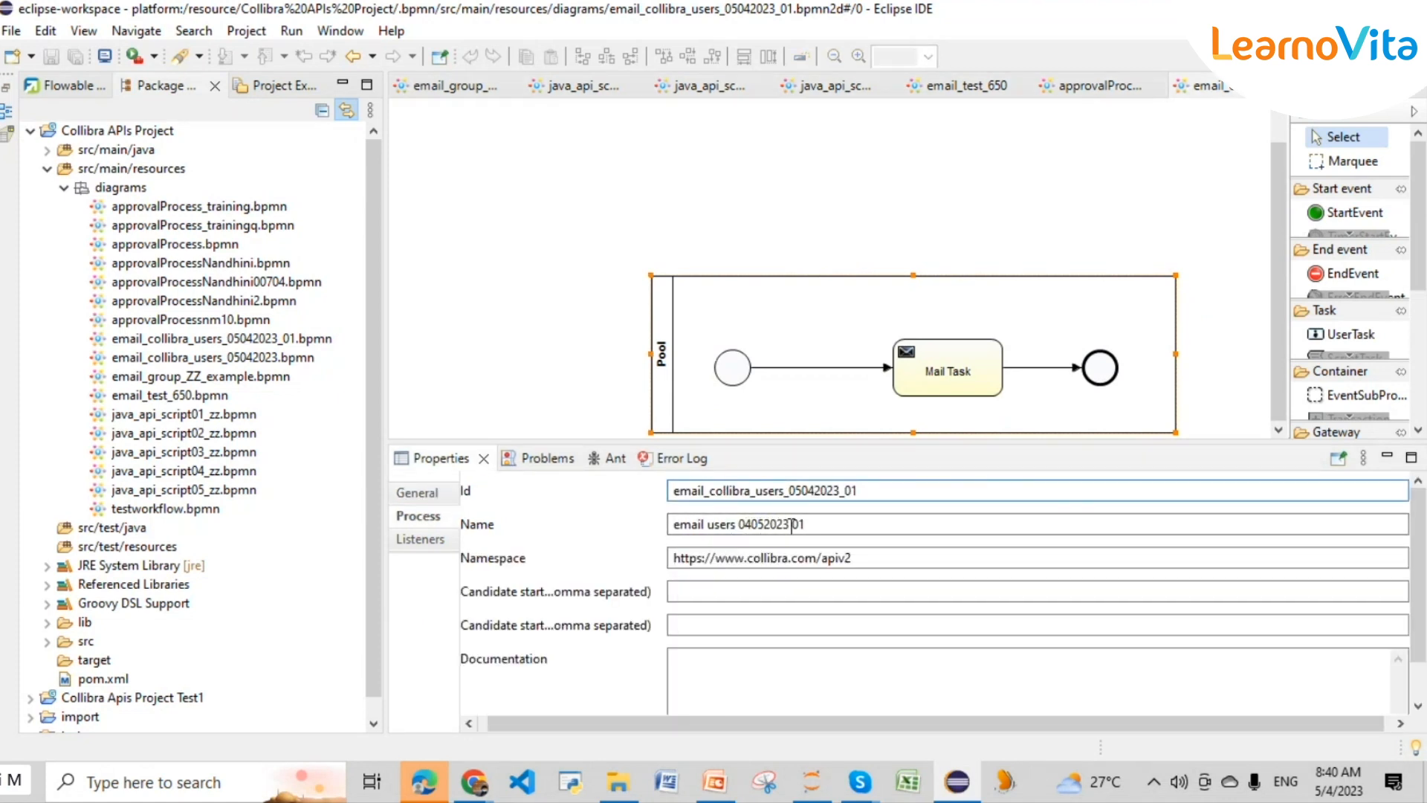
left_click_drag(793, 525, 640, 527)
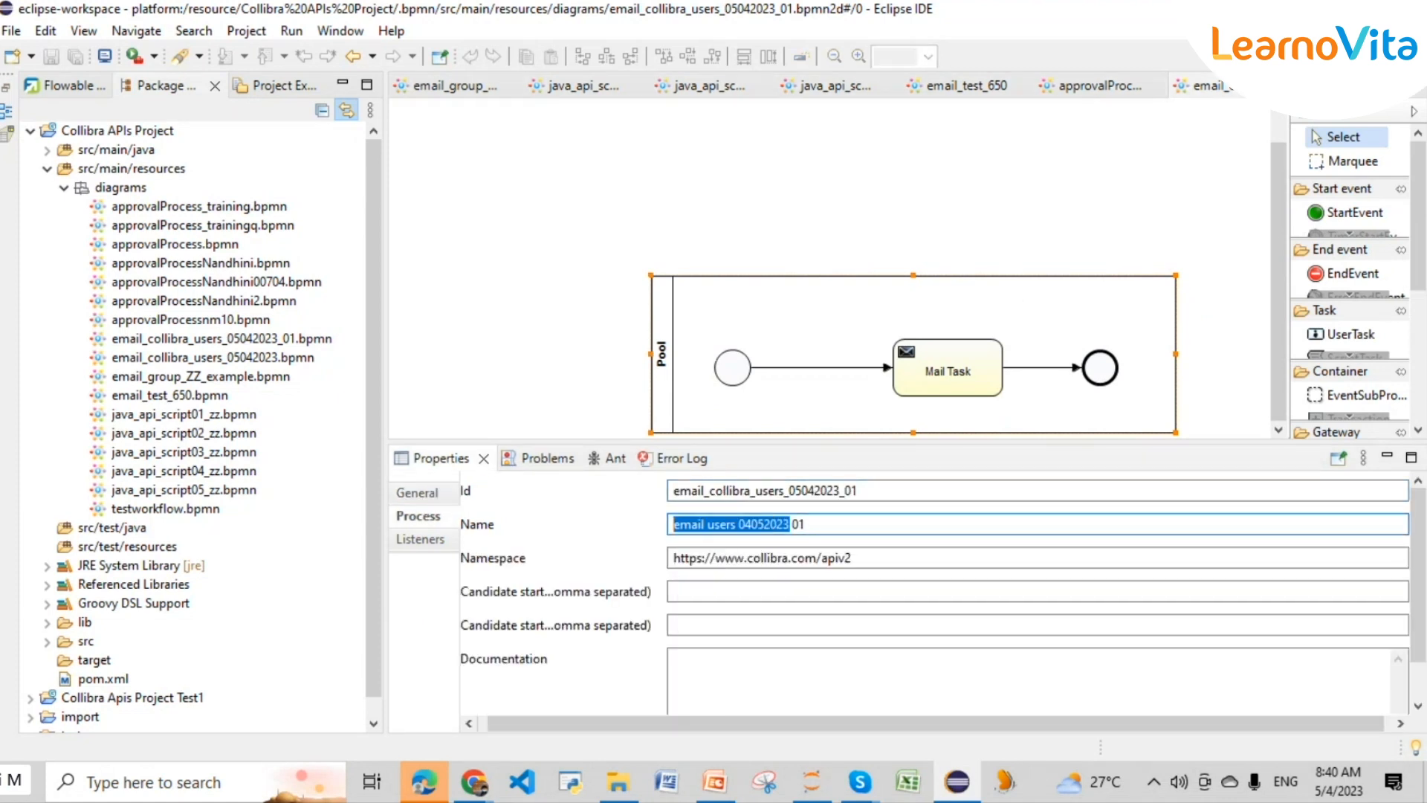
key("ctrl+c")
key("alt+Tab")
left_click(406, 351)
key("ctrl+v")
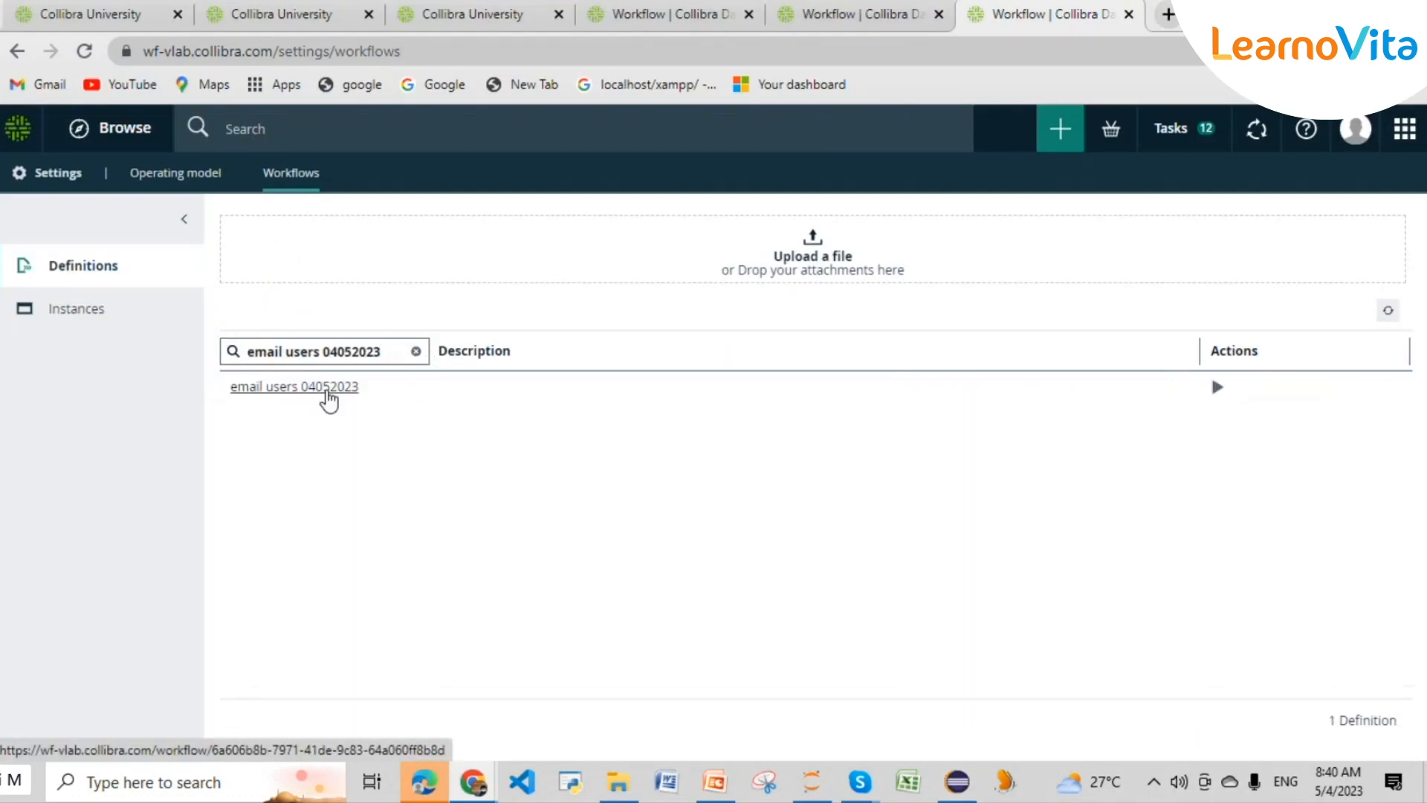
- Open the workflow definition "email users 04052023" and delete it
left_click(327, 392)
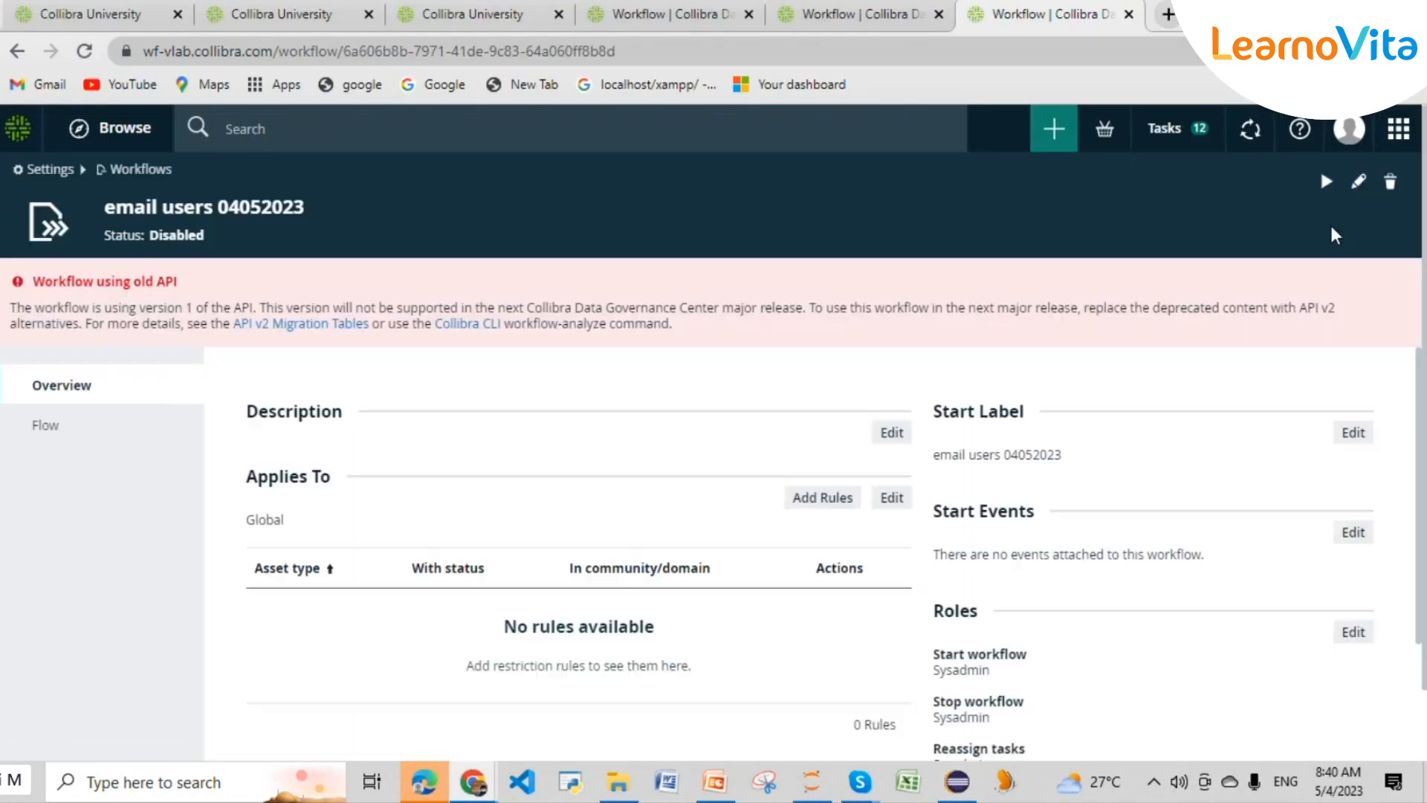
left_click(1390, 183)
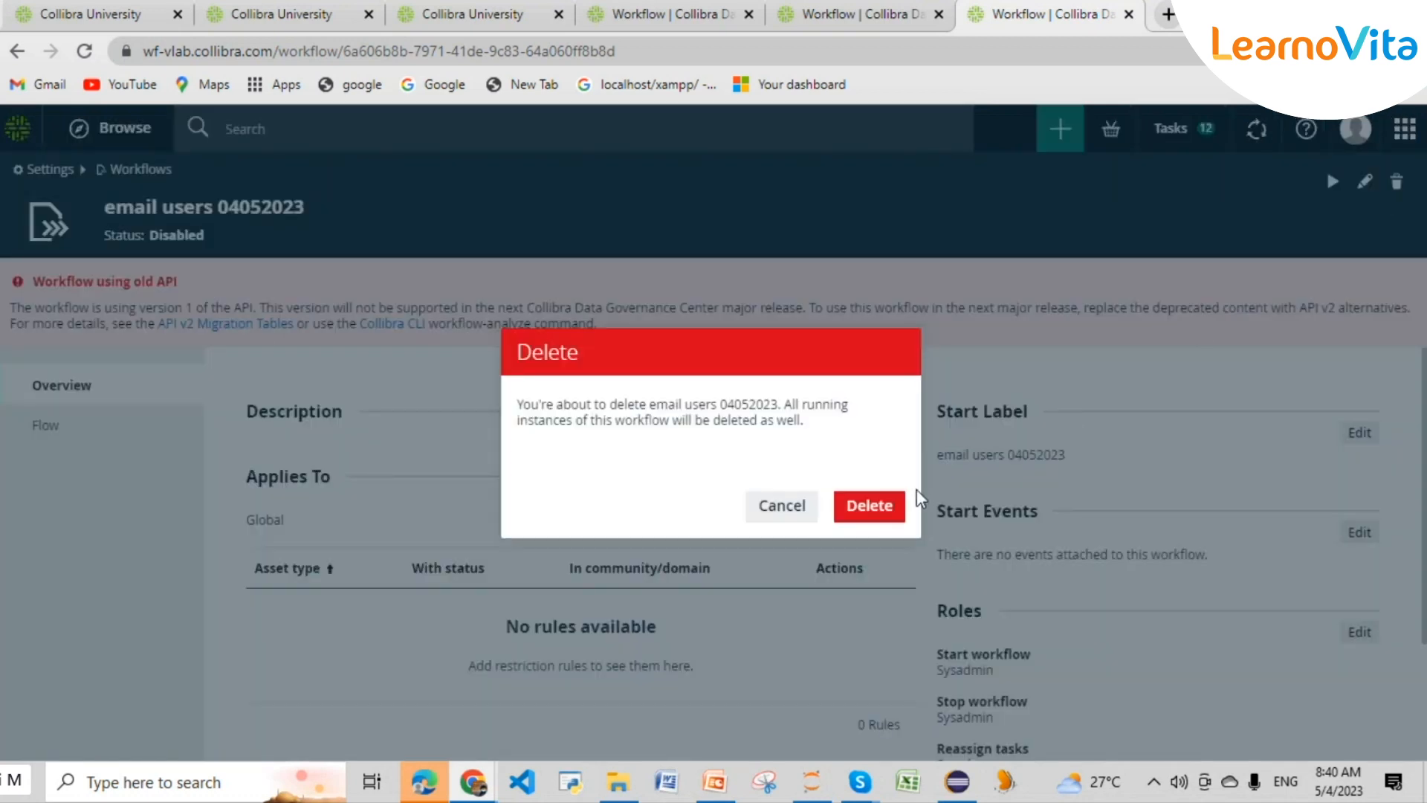
left_click(871, 513)
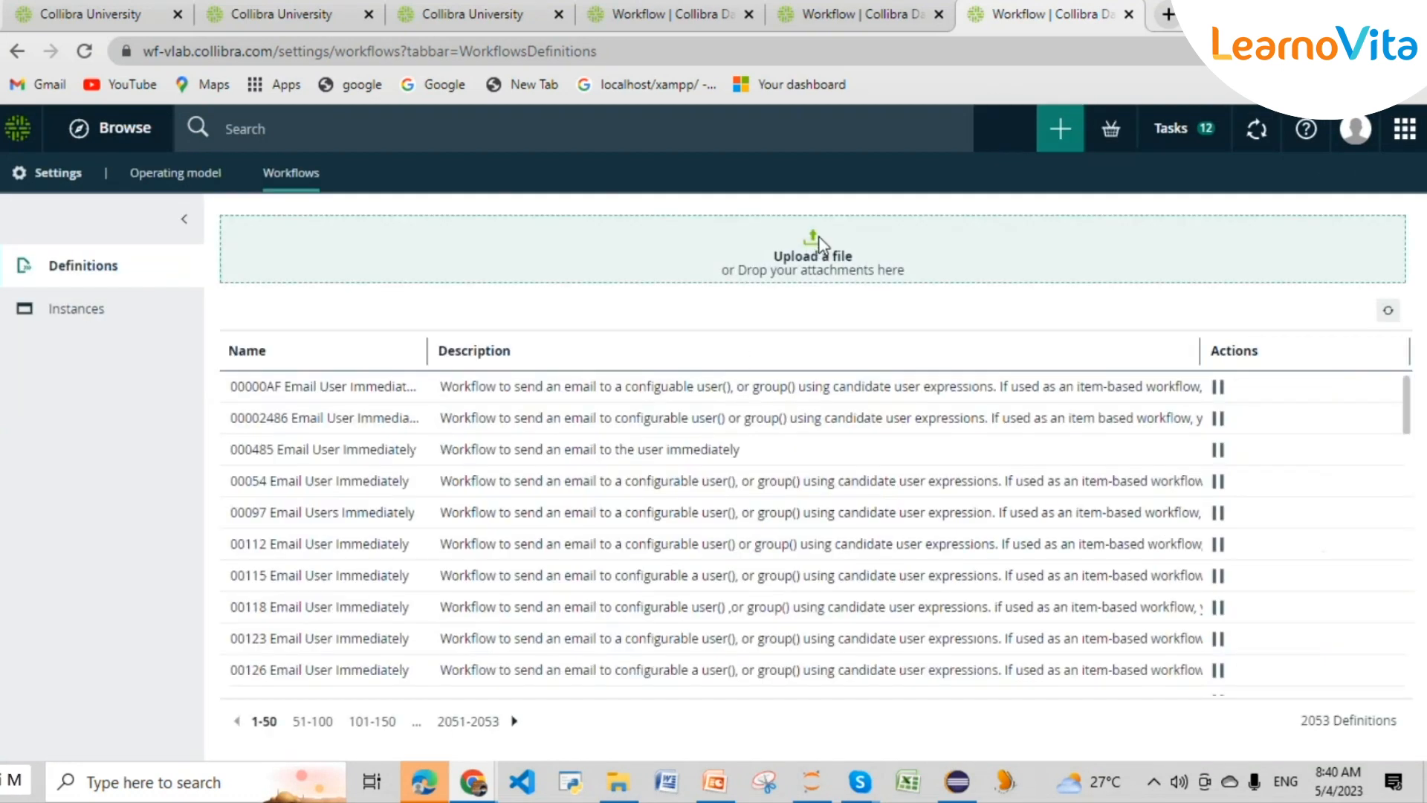
- Upload email_collibra_users_05042023_01.bpmn as a workflow definition and refresh the definitions list
left_click(818, 238)
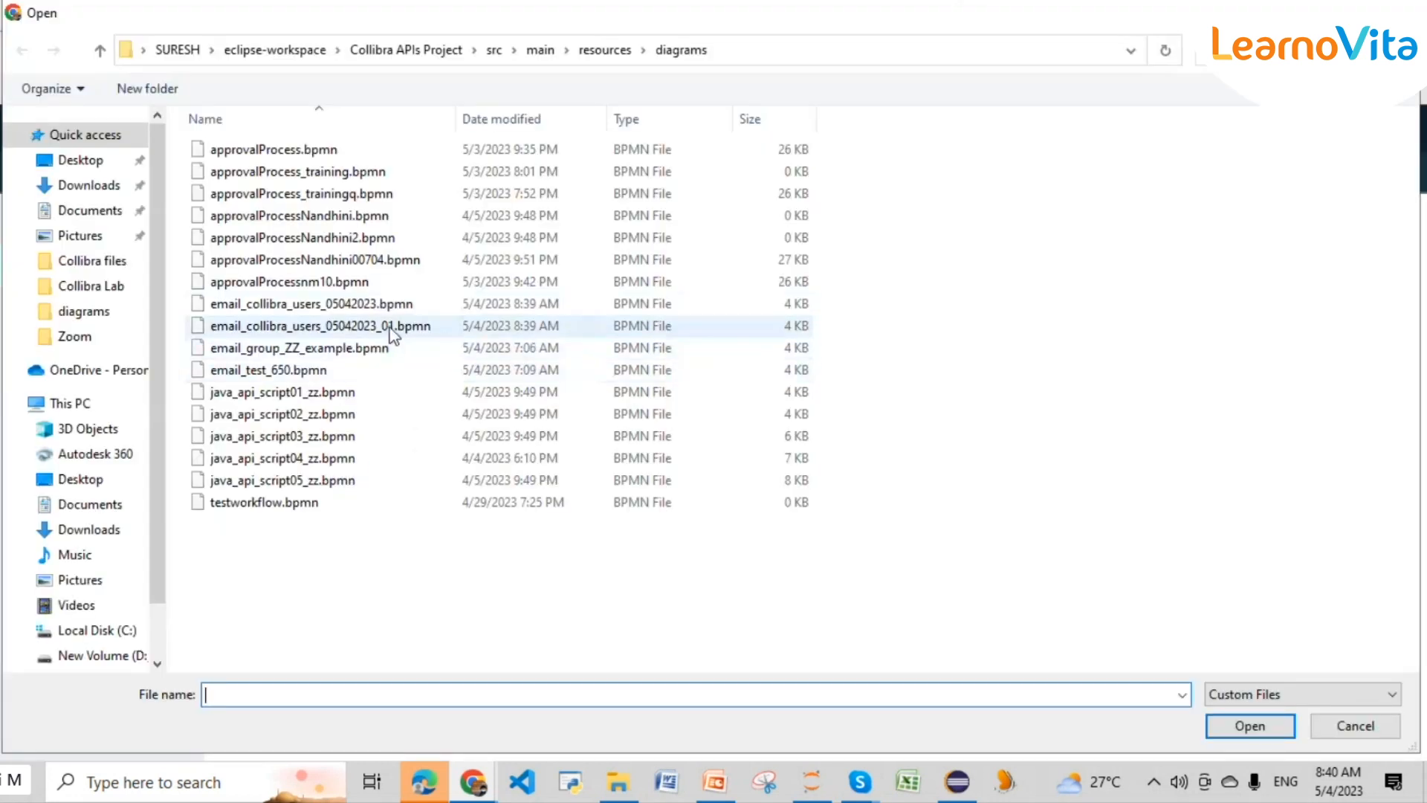
left_click(393, 327)
left_click(1224, 727)
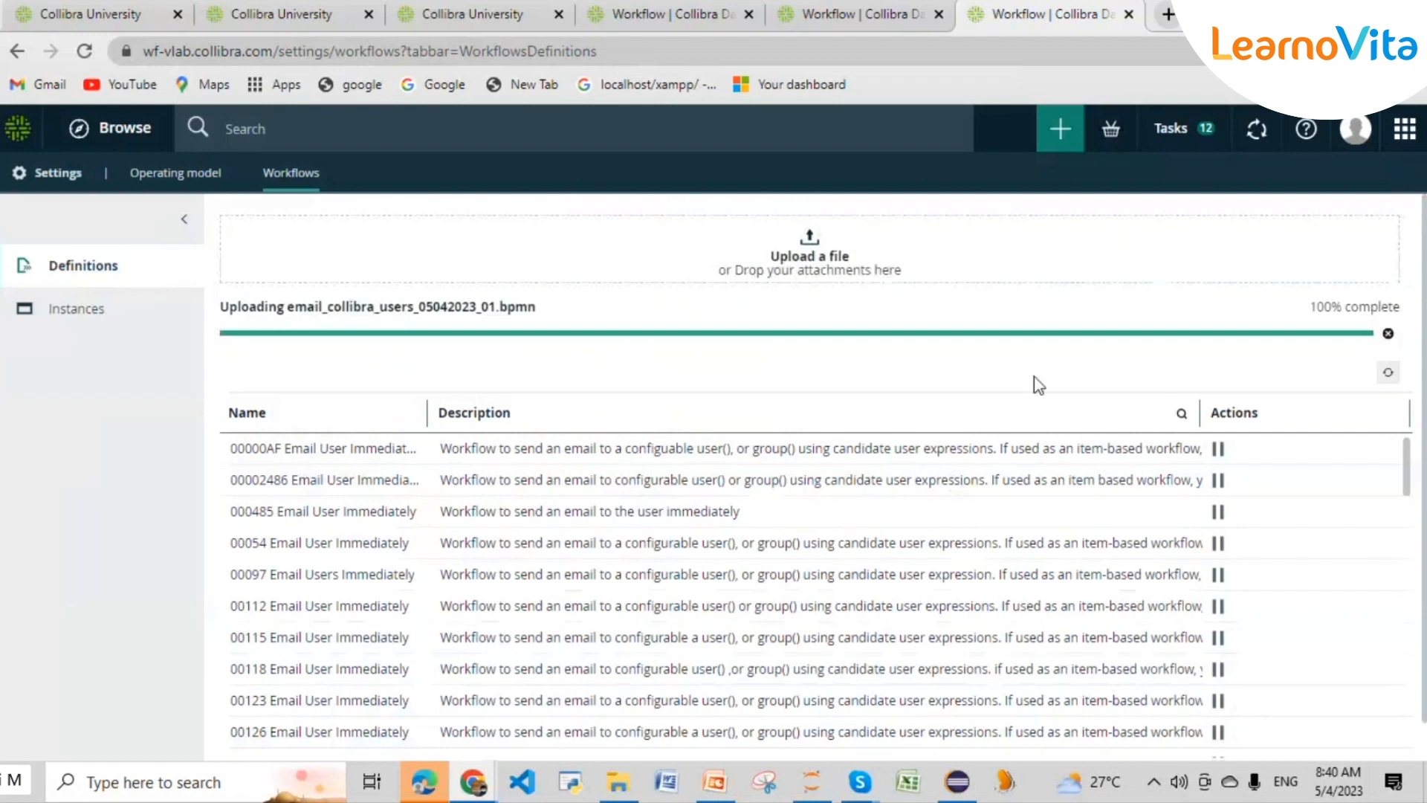
left_click(1376, 374)
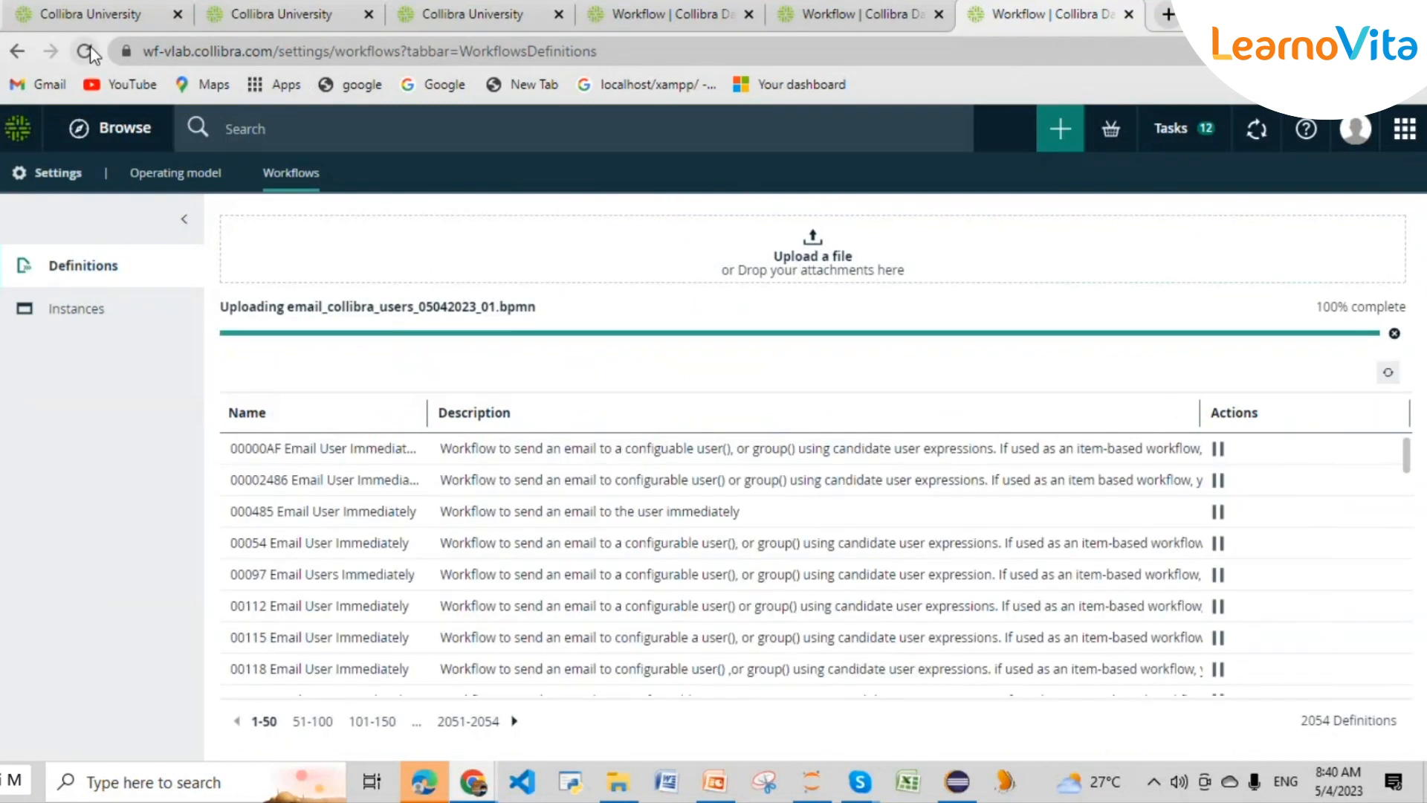
left_click(89, 48)
left_click(955, 792)
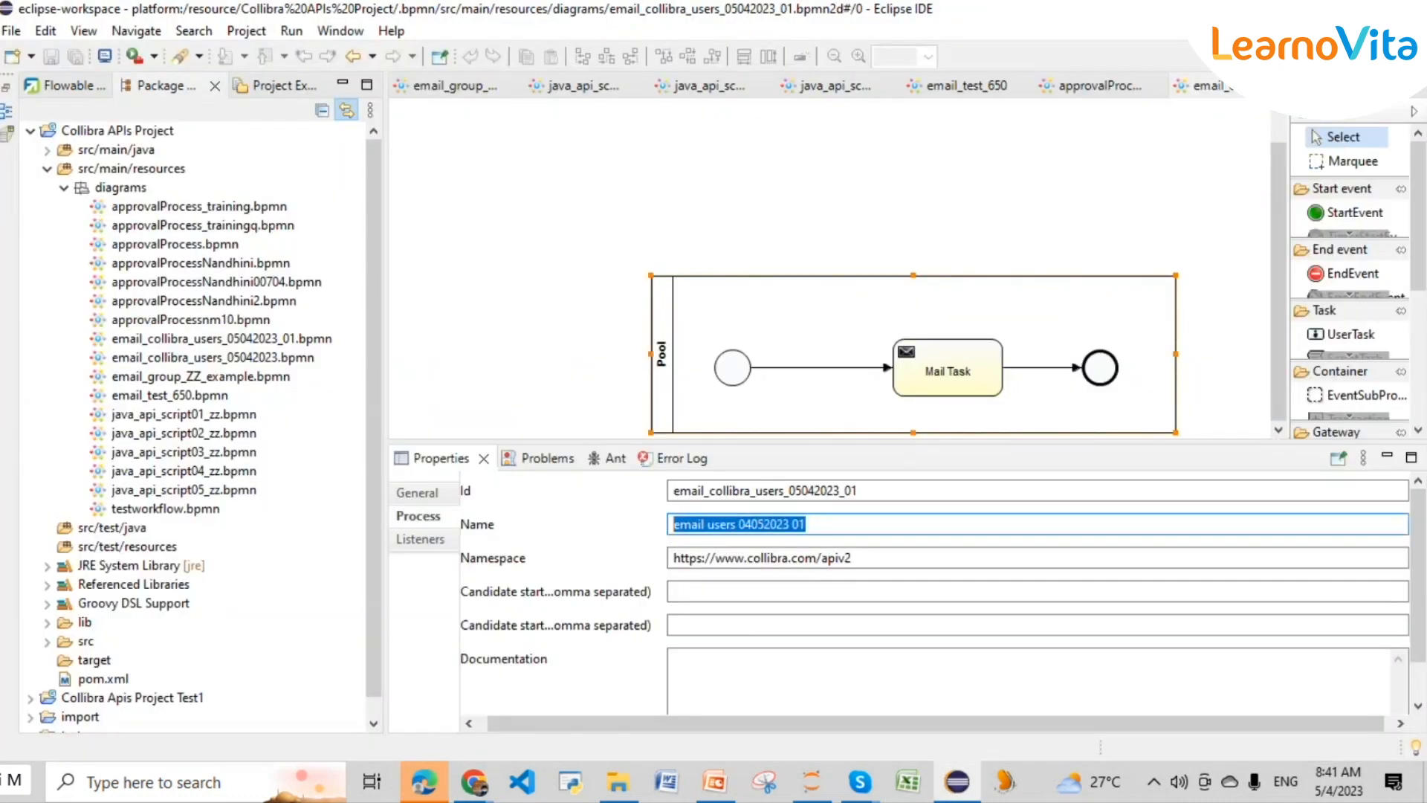
key("alt+Tab")
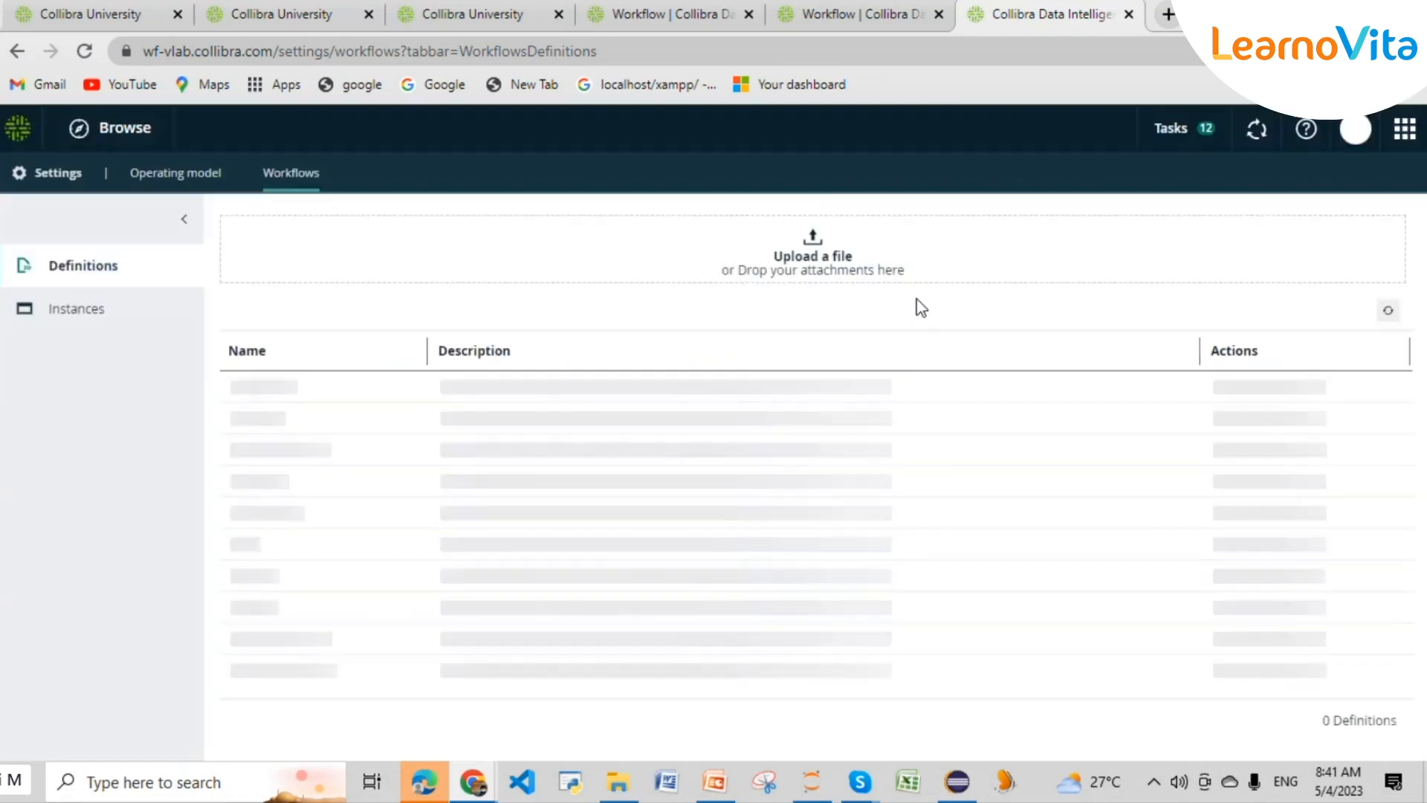
left_click(417, 352)
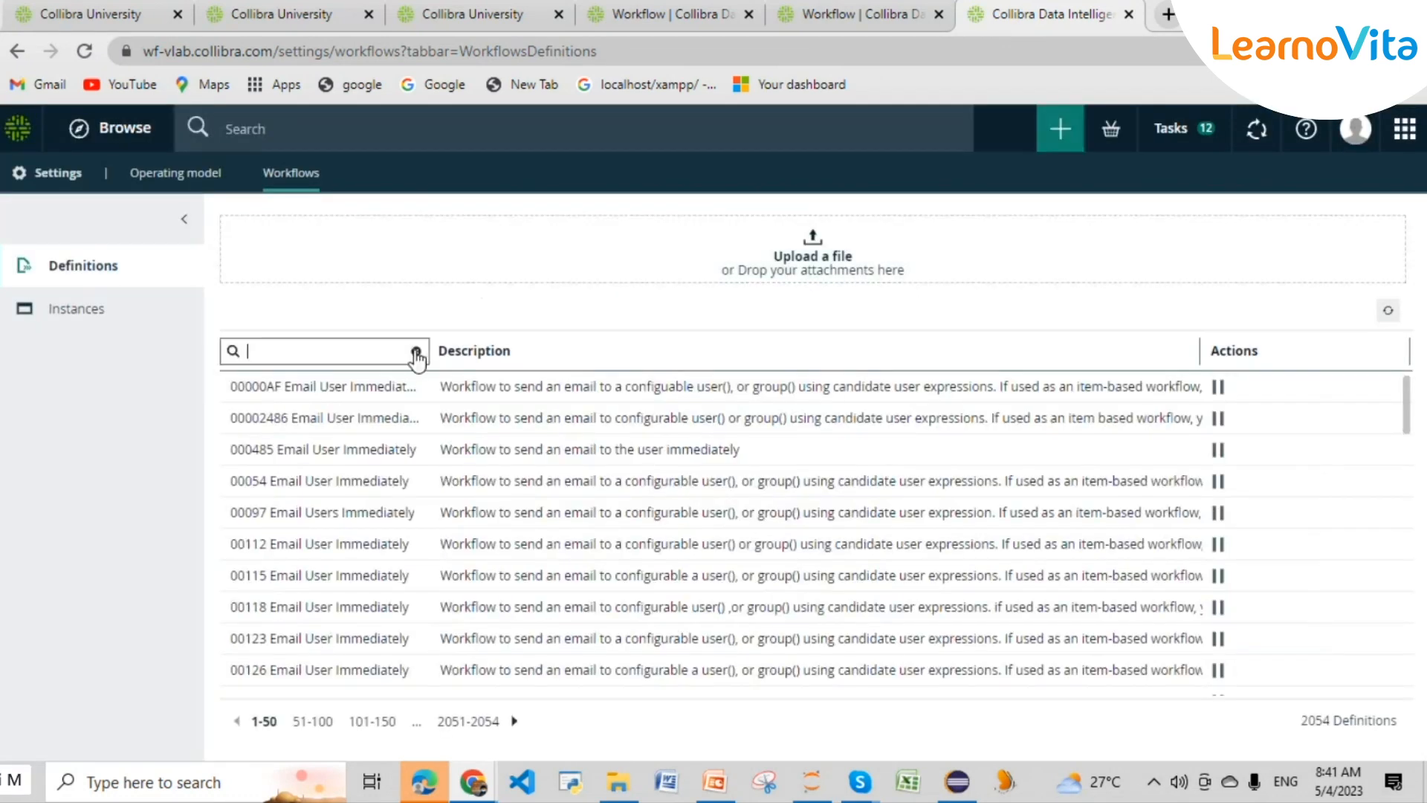
key("ctrl+v")
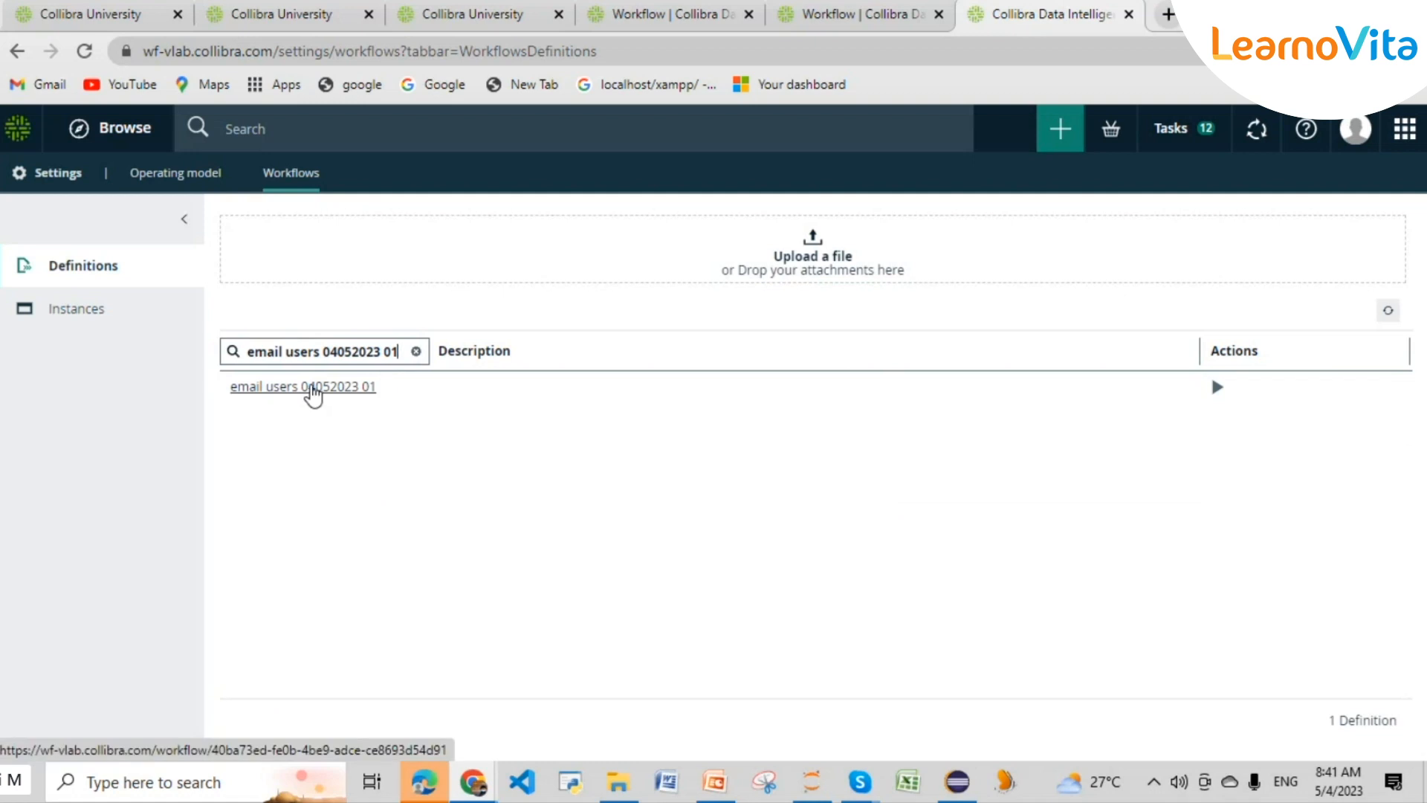
left_click(312, 387)
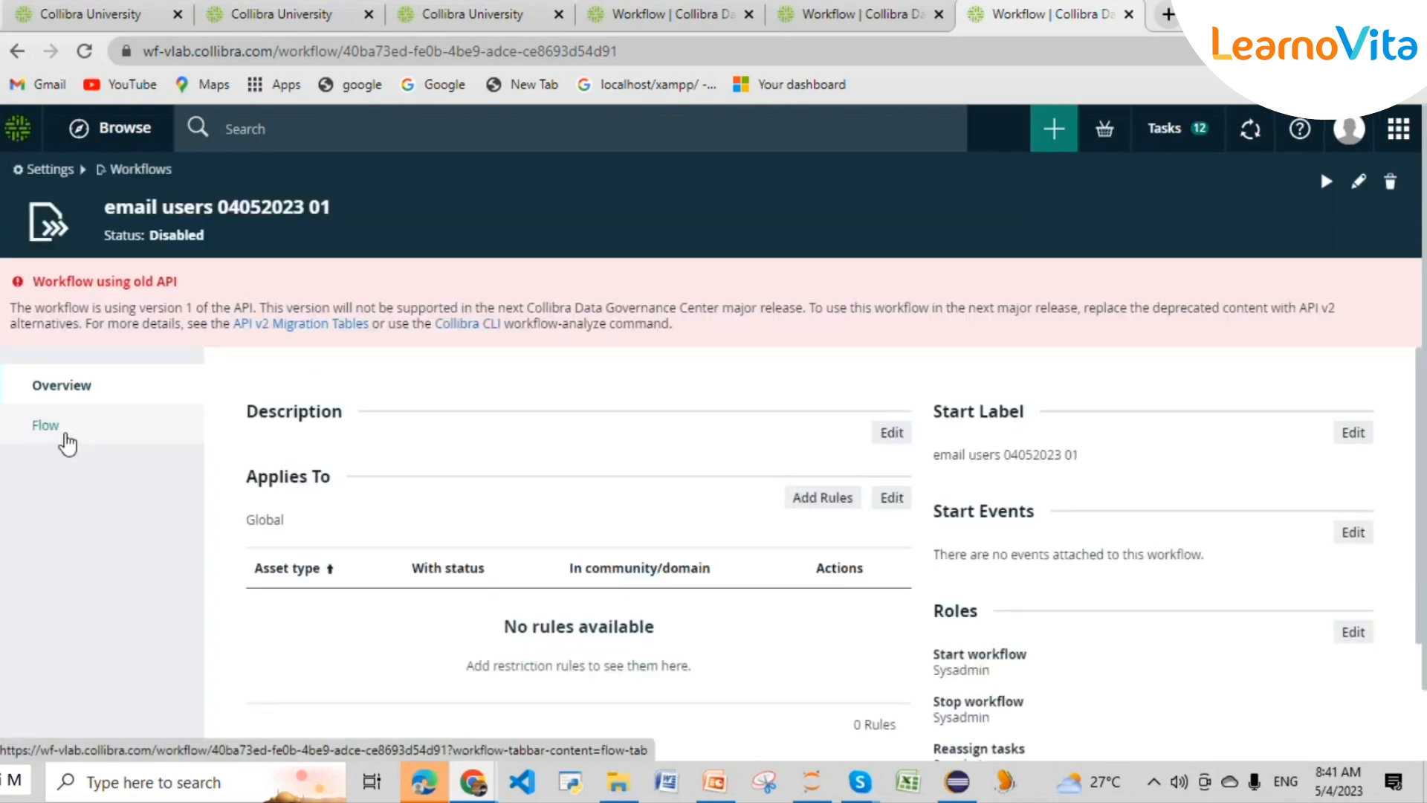
left_click(65, 438)
scroll(485, 470, "down", 5)
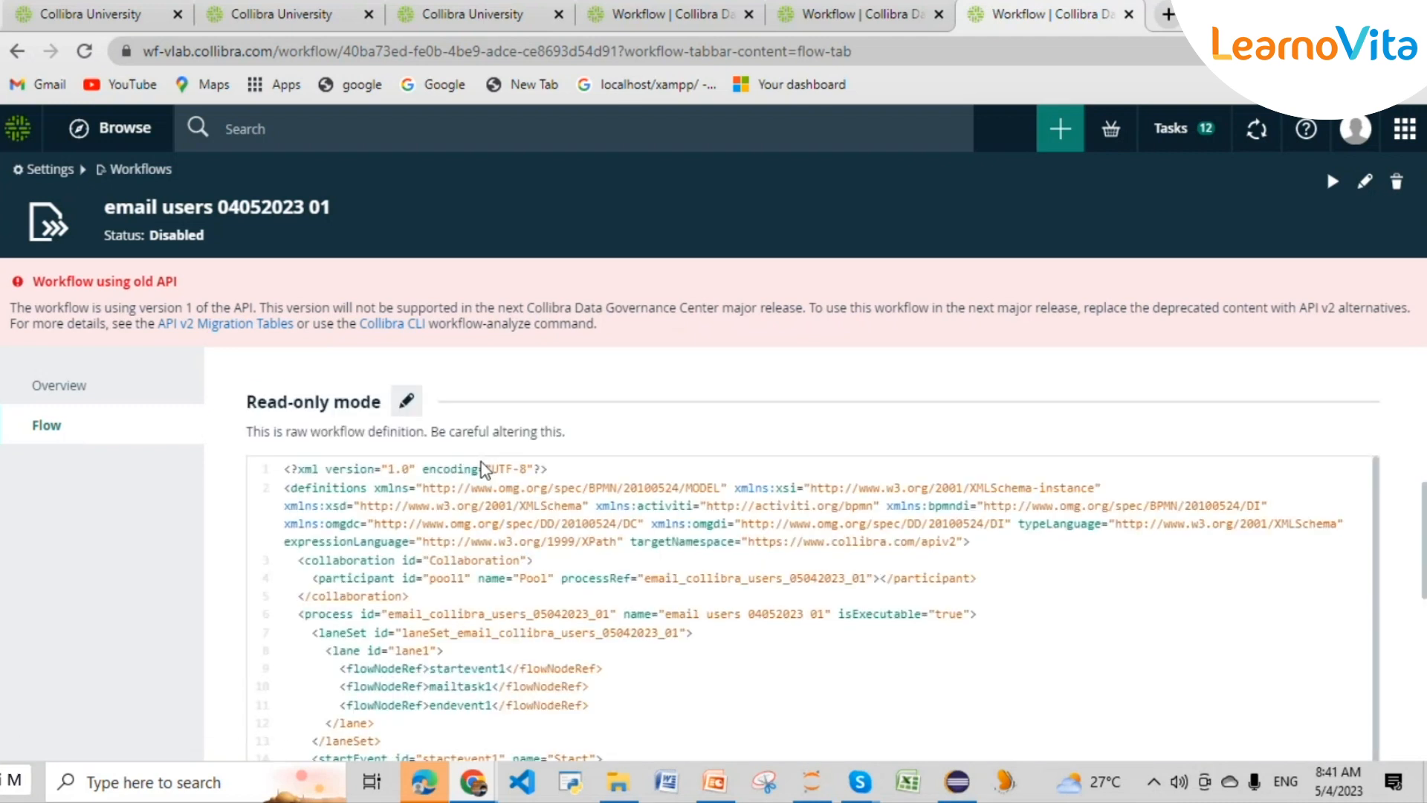
left_click_drag(961, 492, 748, 491)
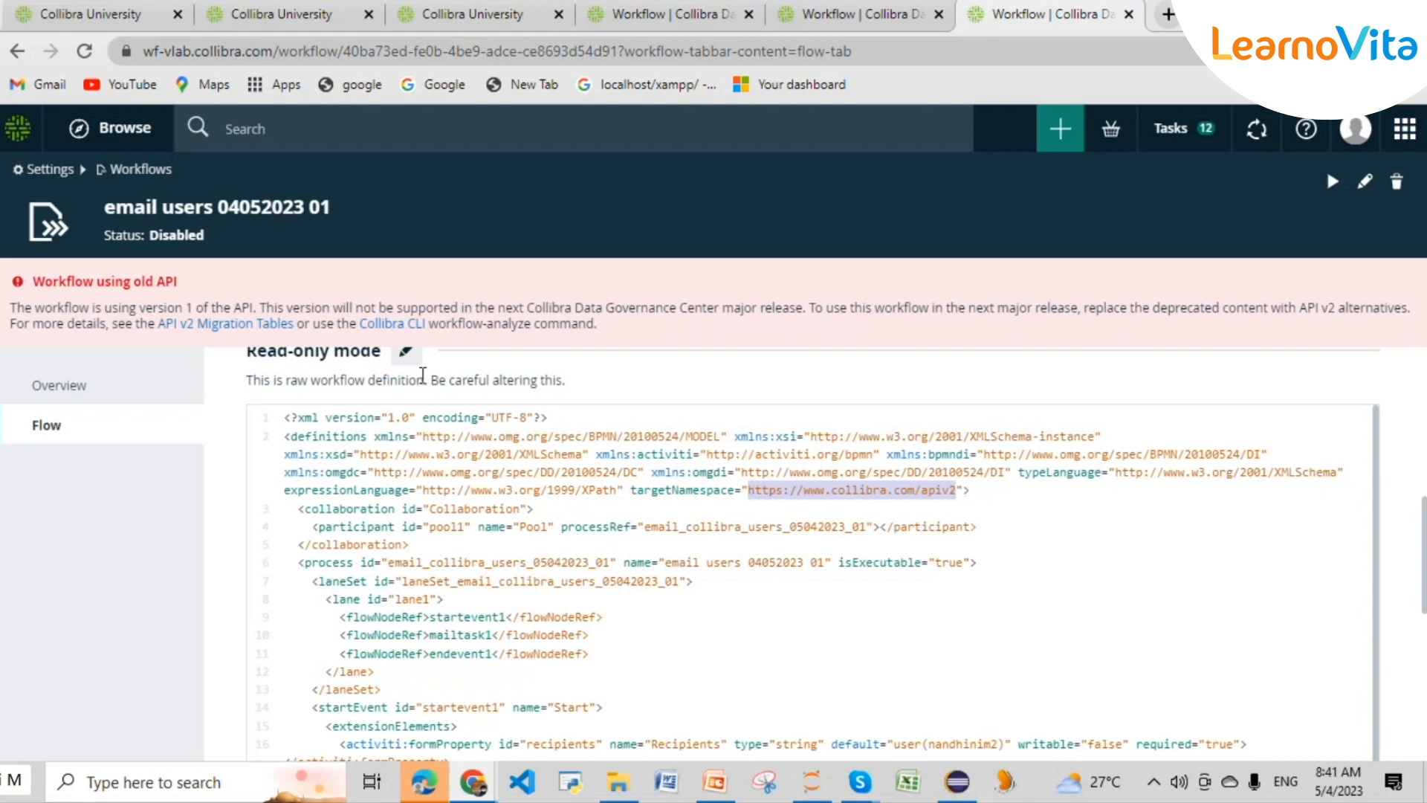
scroll(873, 518, "up", 4)
scroll(1241, 462, "down", 3)
scroll(1248, 463, "down", 2)
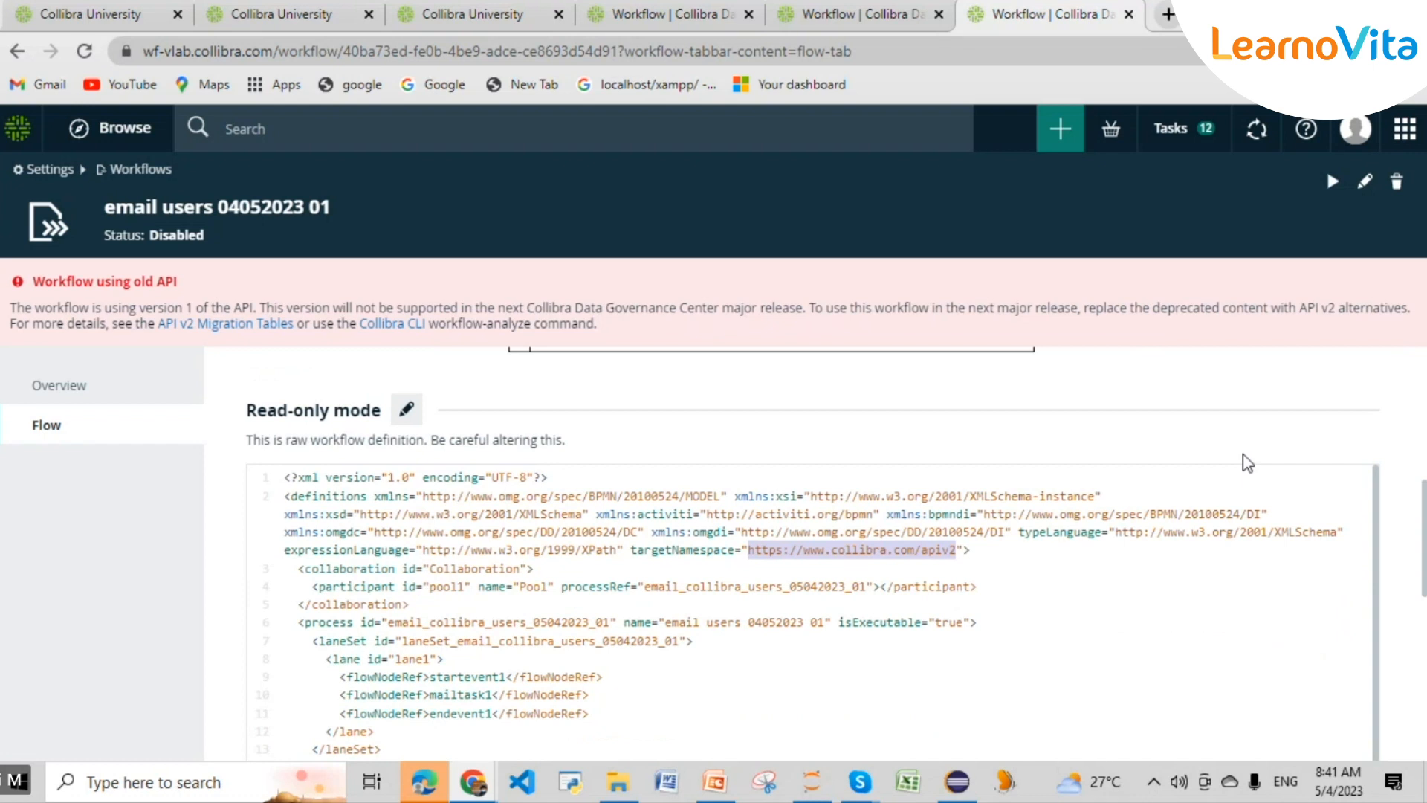
scroll(1248, 462, "down", 1)
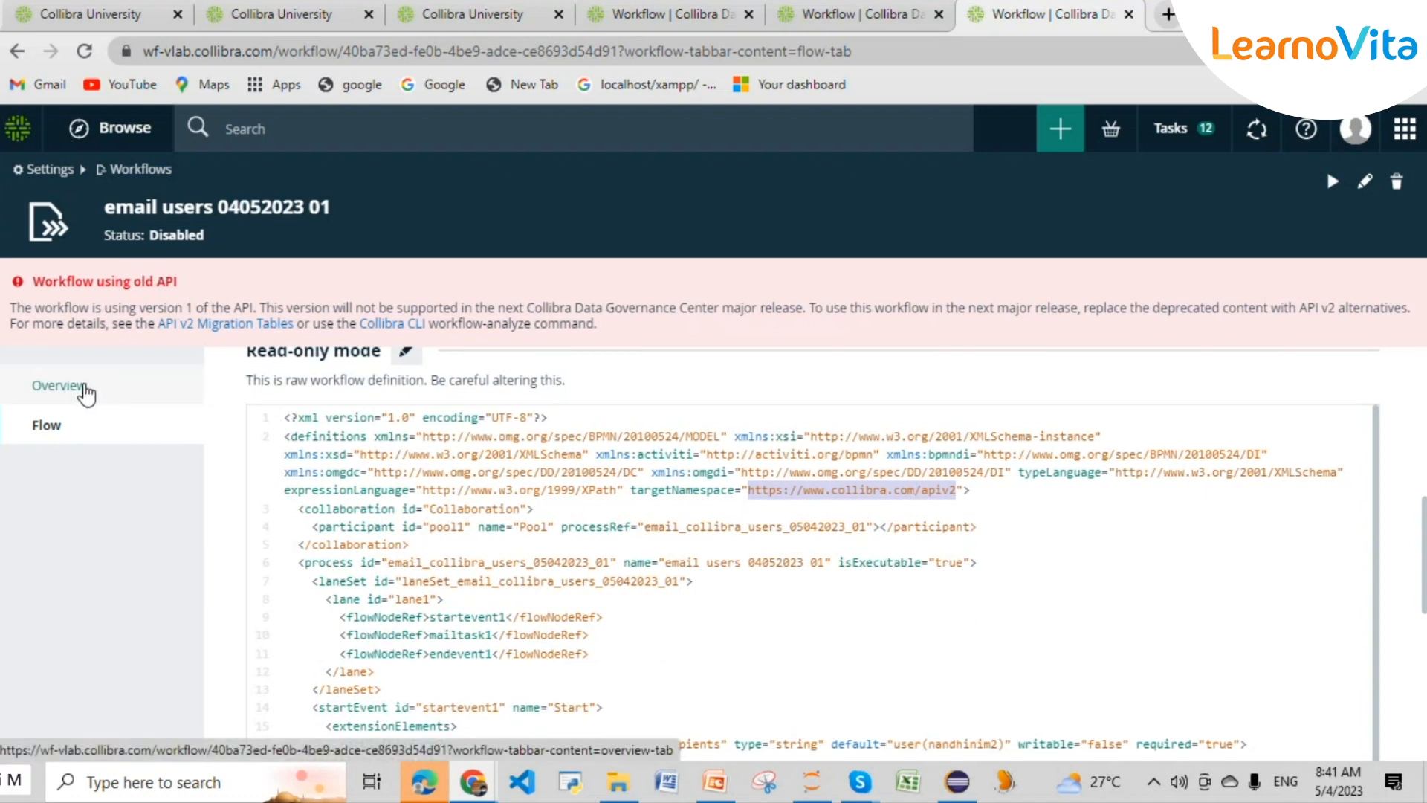
left_click(957, 497)
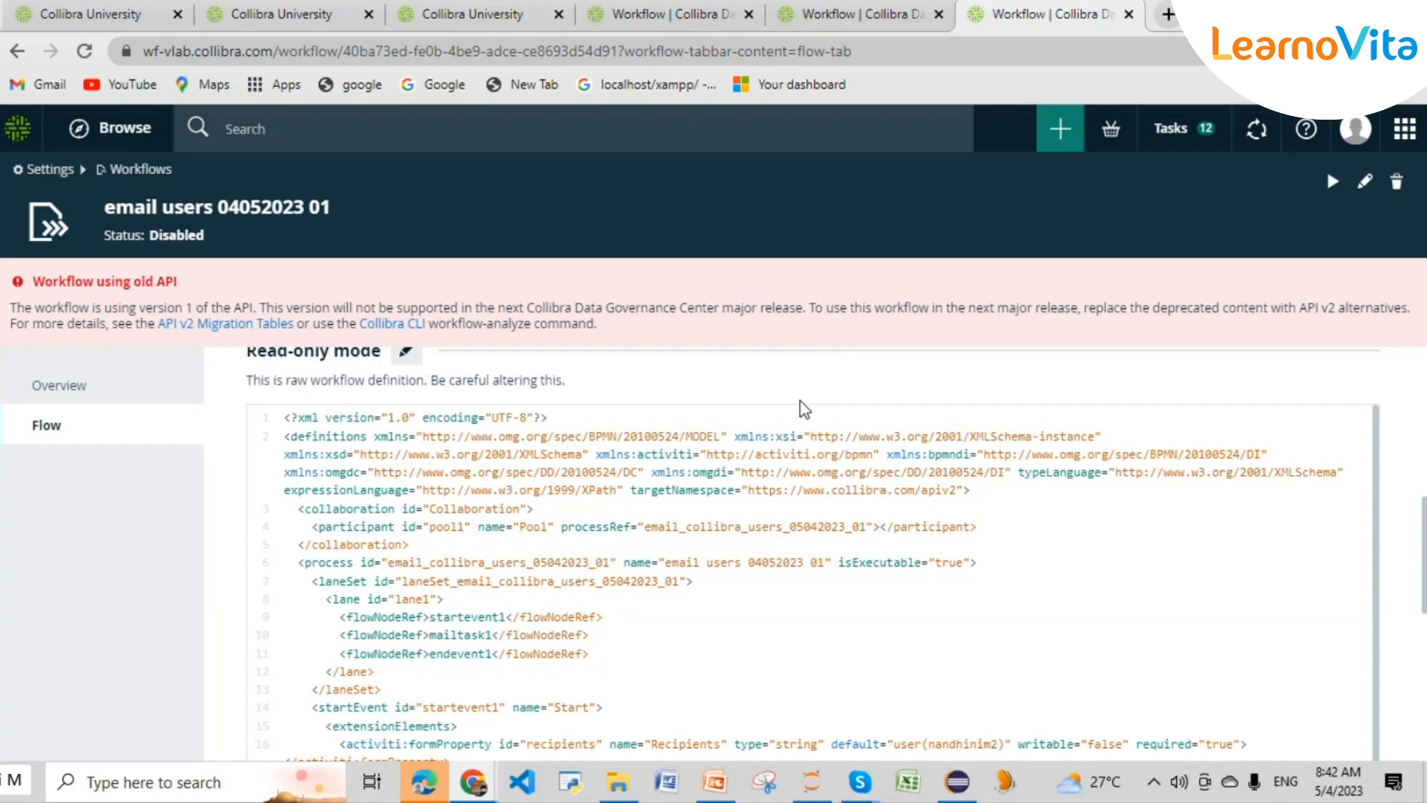
- Read through the raw definition's start event, mail task and sequence flows, checking them against the apiv2 target namespace
scroll(762, 489, "down", 3)
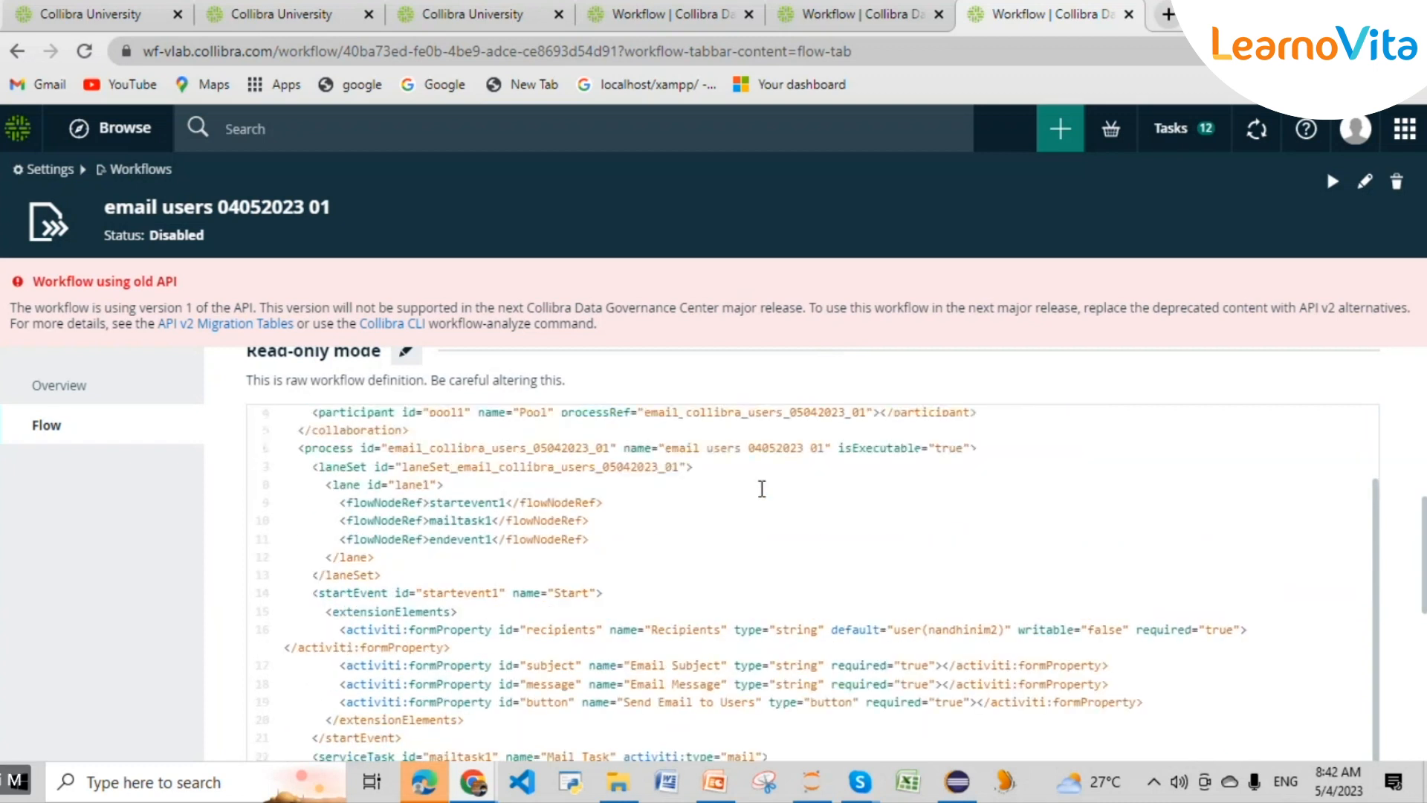
scroll(762, 488, "up", 2)
left_click_drag(748, 491, 951, 494)
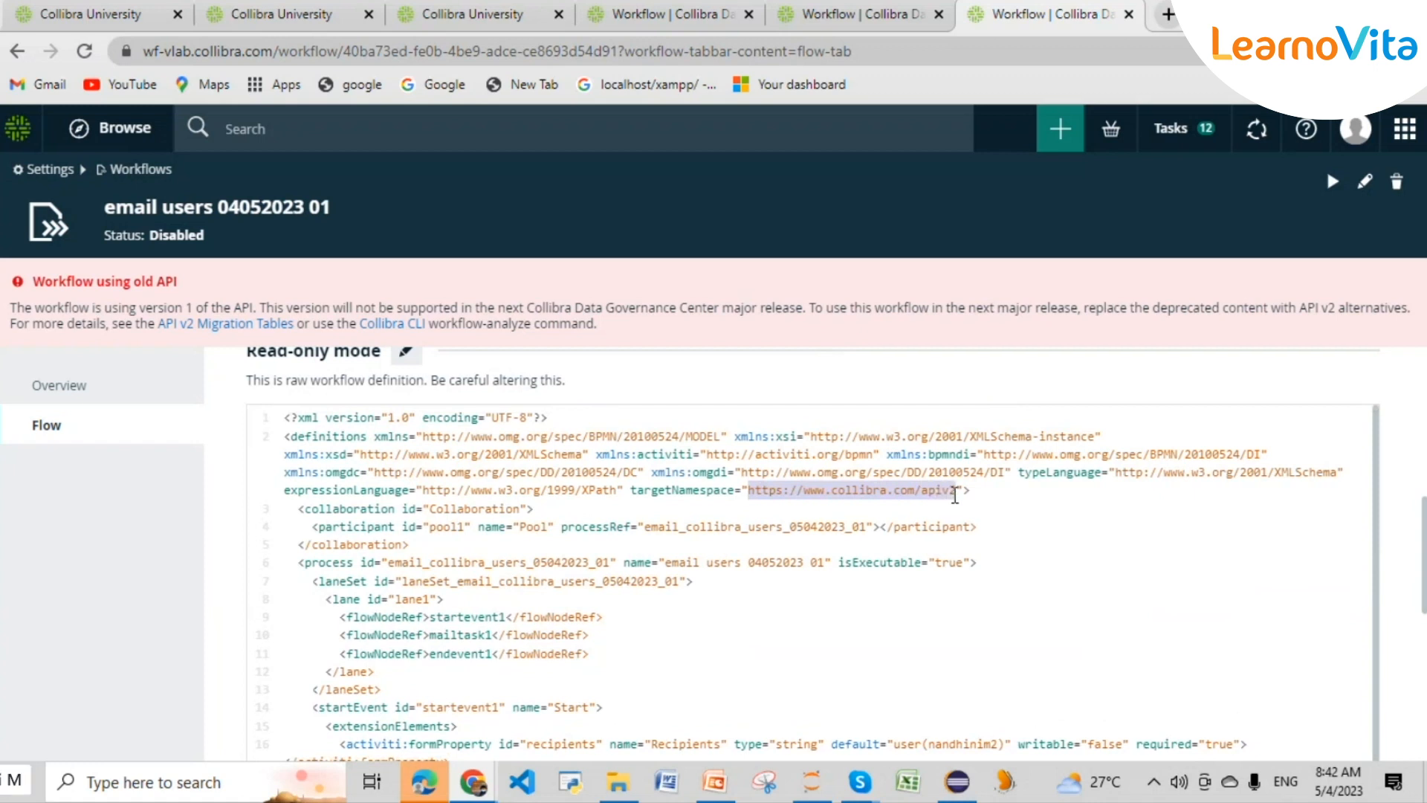
left_click(849, 435)
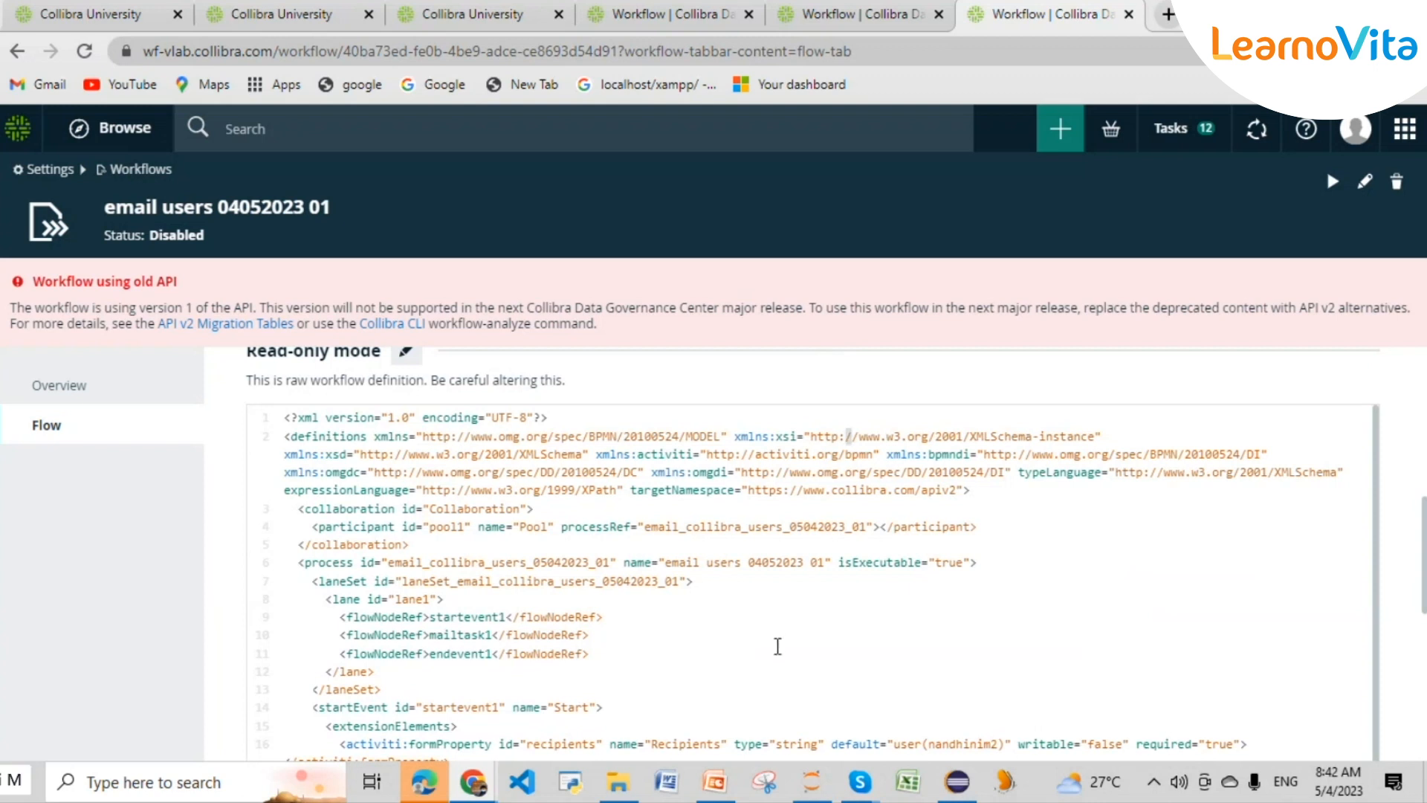
scroll(777, 646, "down", 3)
scroll(778, 646, "down", 3)
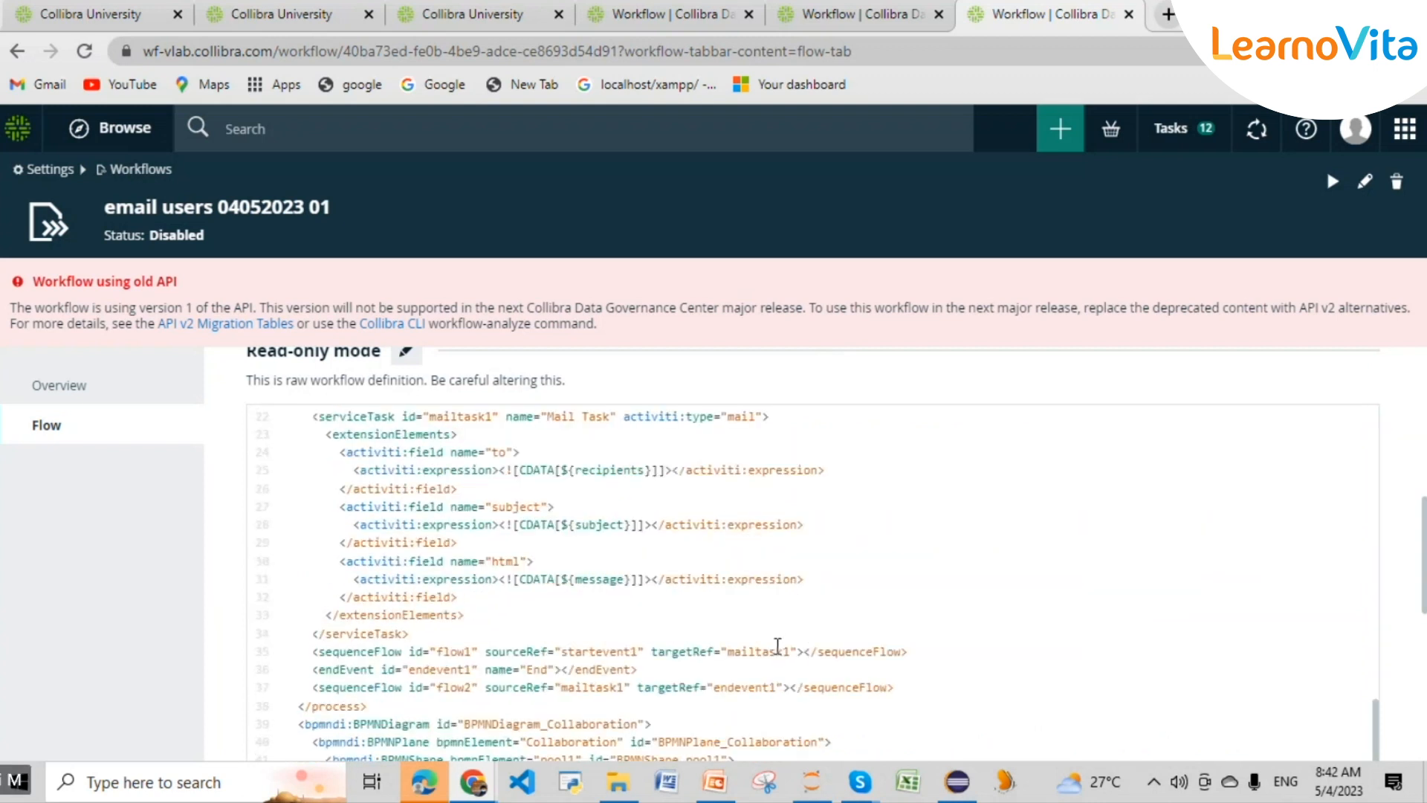
scroll(777, 646, "up", 6)
key("ctrl+f")
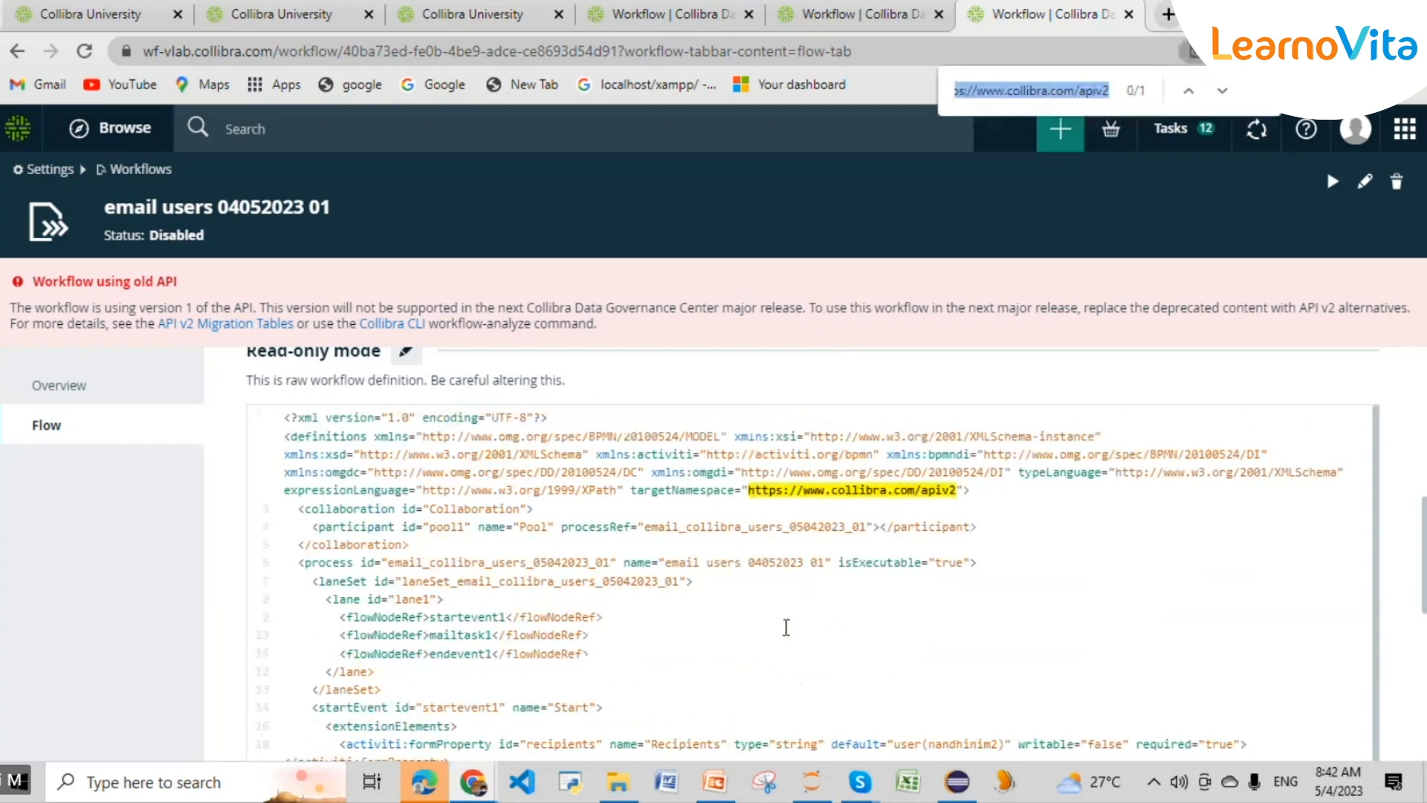
type("api")
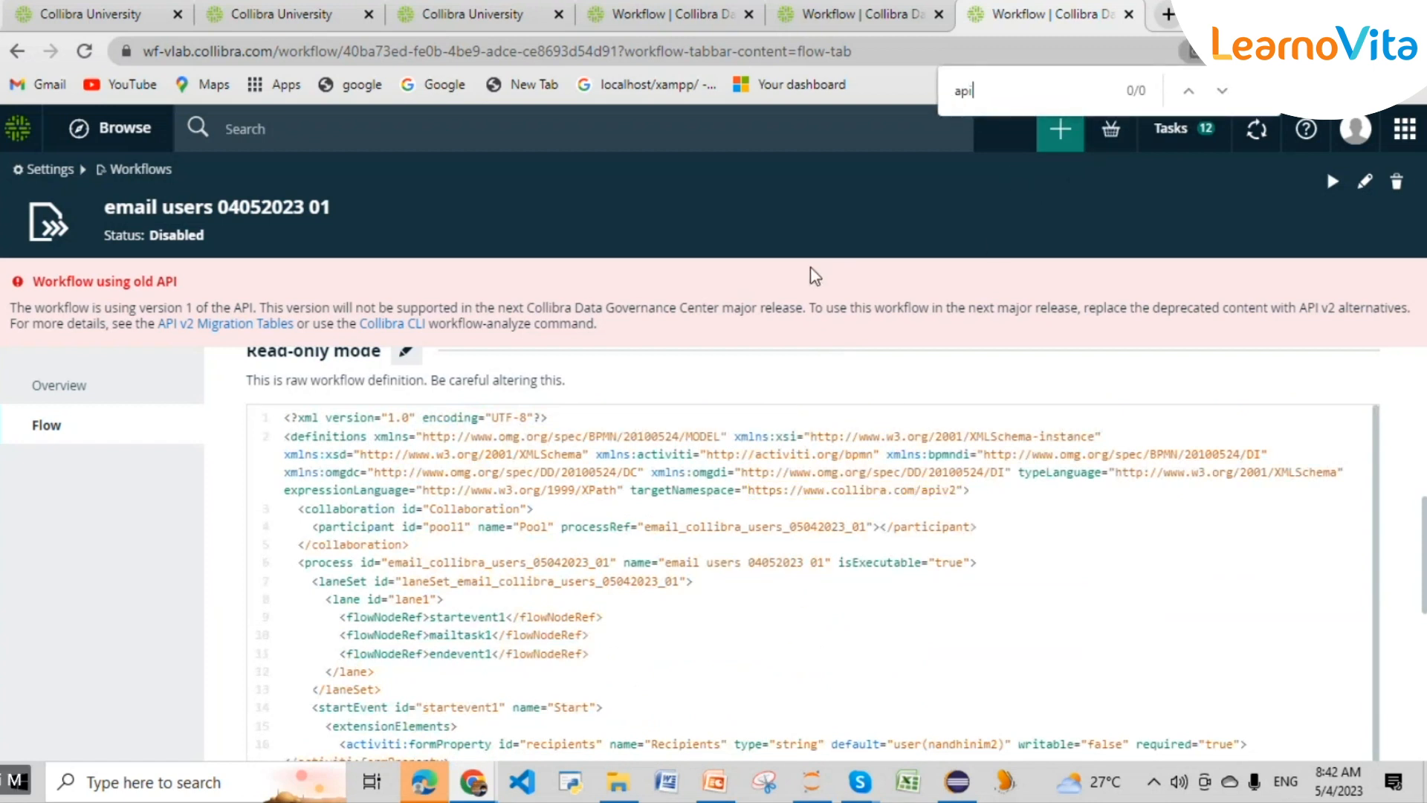
key("BackSpace")
type("apiv2")
left_click_drag(1042, 93, 939, 88)
key("ctrl+v")
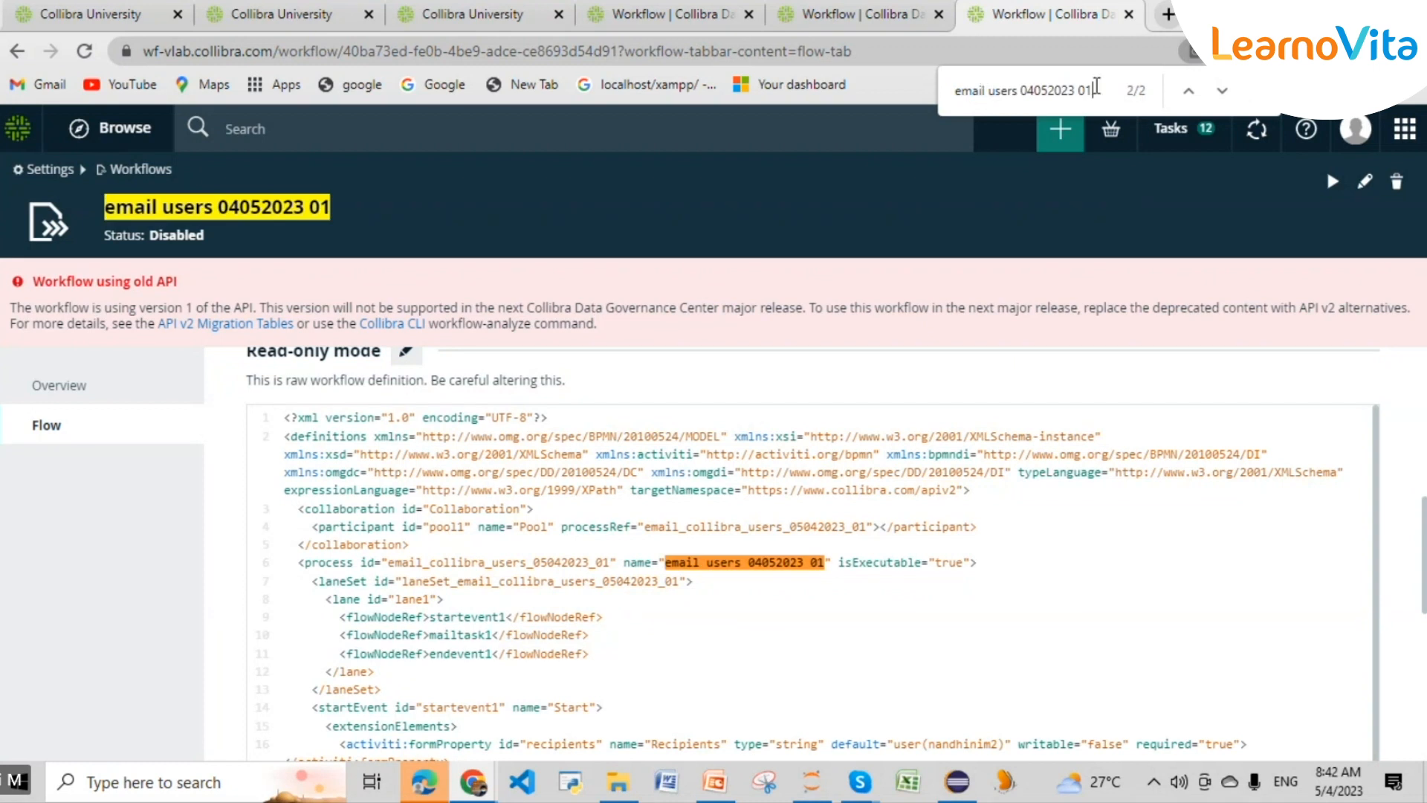
left_click_drag(957, 488, 752, 490)
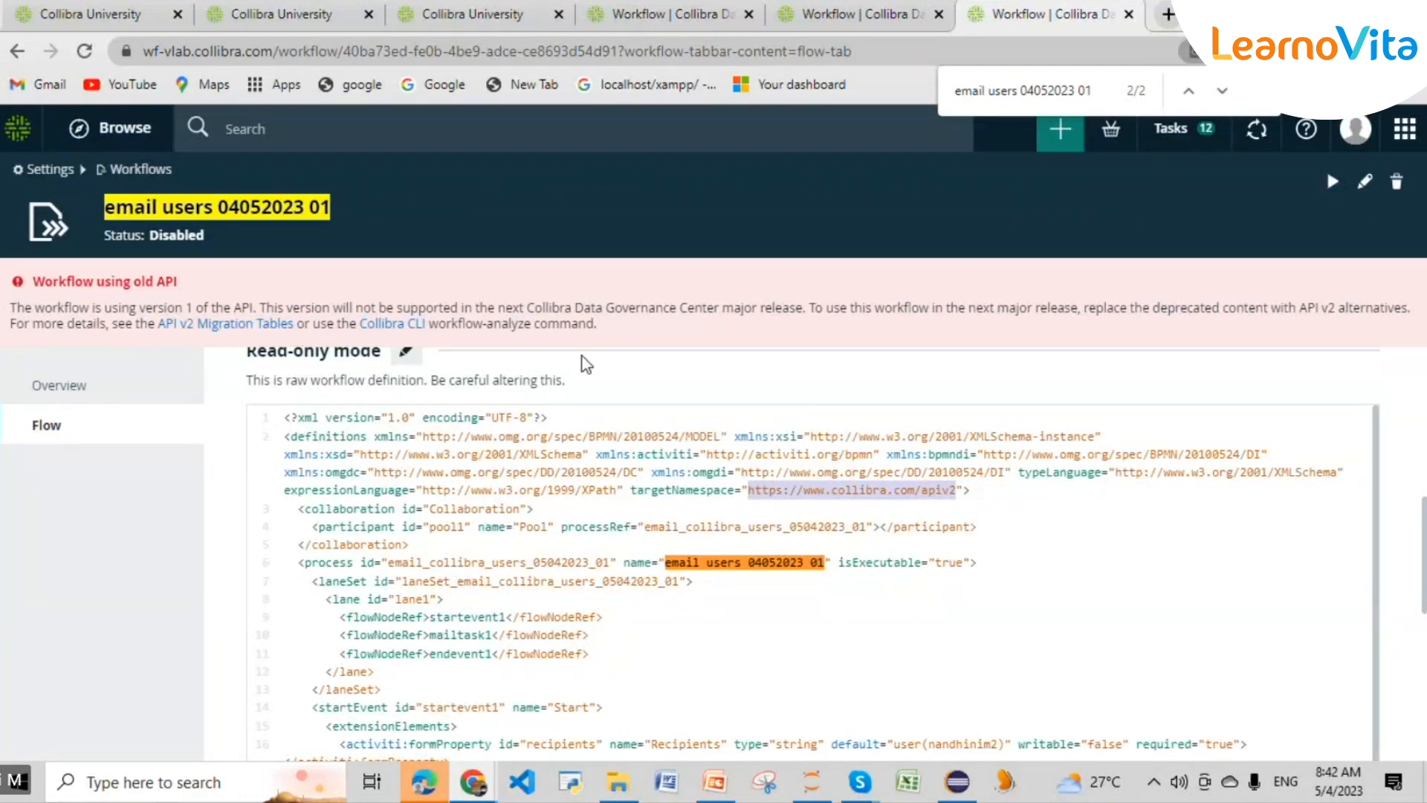
right_click(820, 492)
left_click(855, 502)
left_click(1068, 93)
key("ctrl+a")
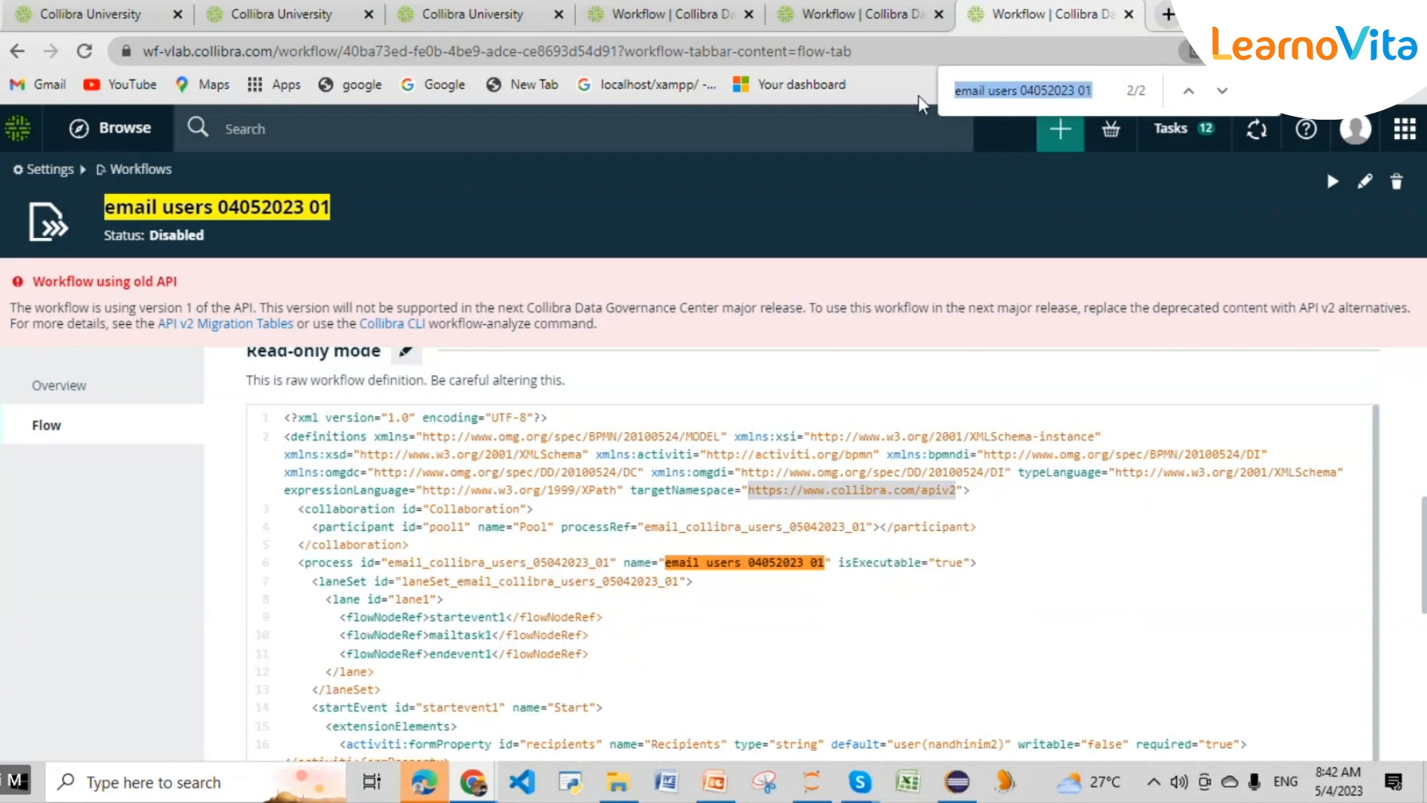
key("ctrl+v")
left_click(1221, 93)
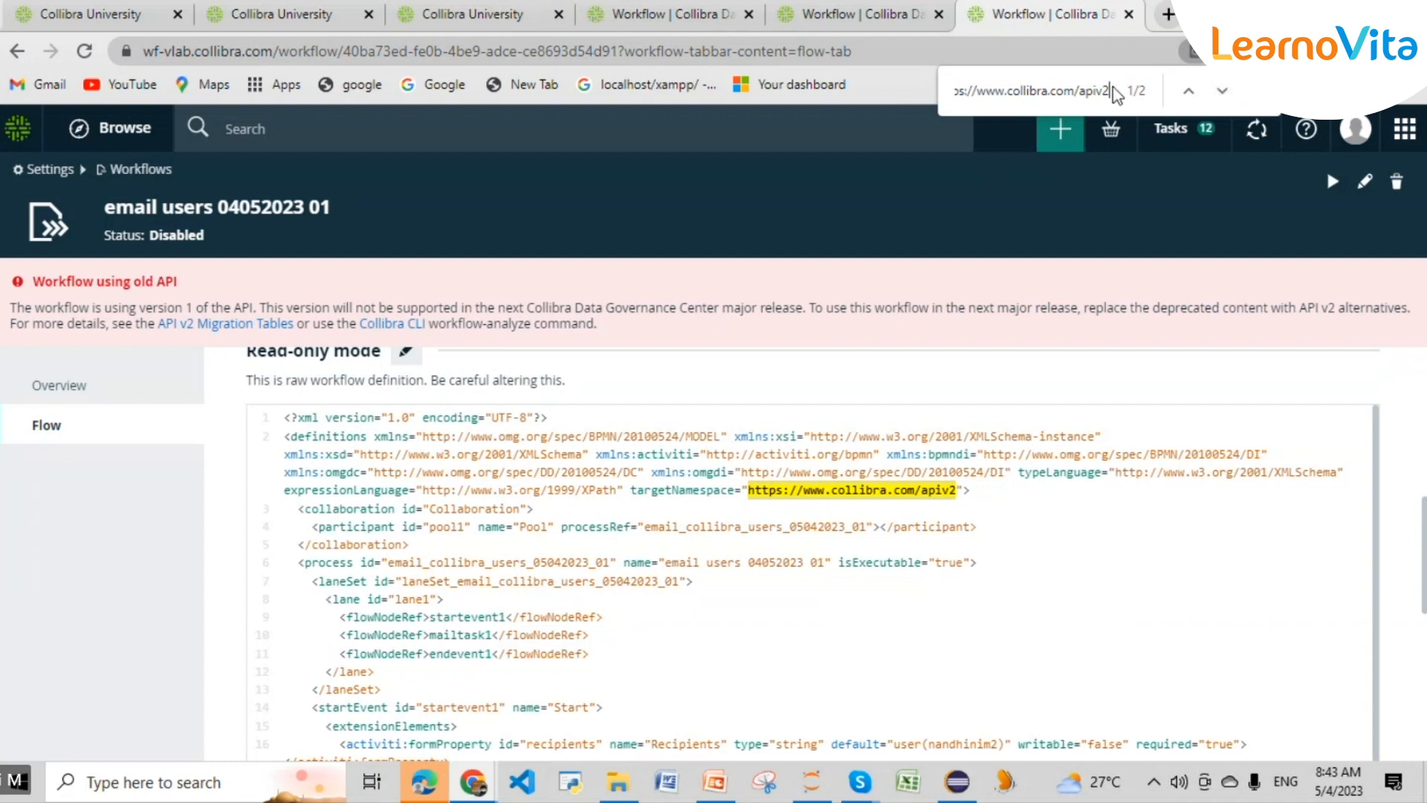
key("BackSpace")
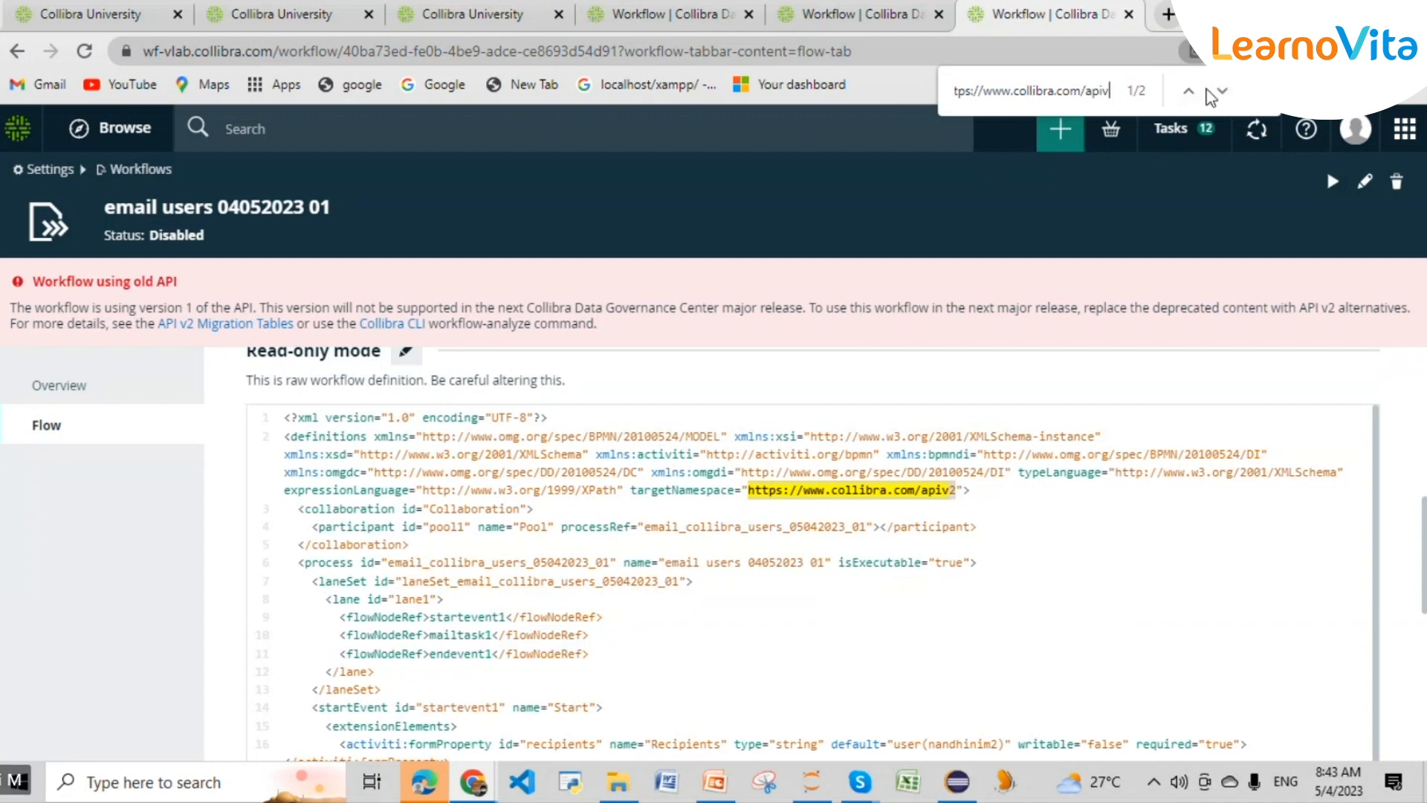
left_click(1222, 92)
left_click(1222, 92)
left_click(1223, 92)
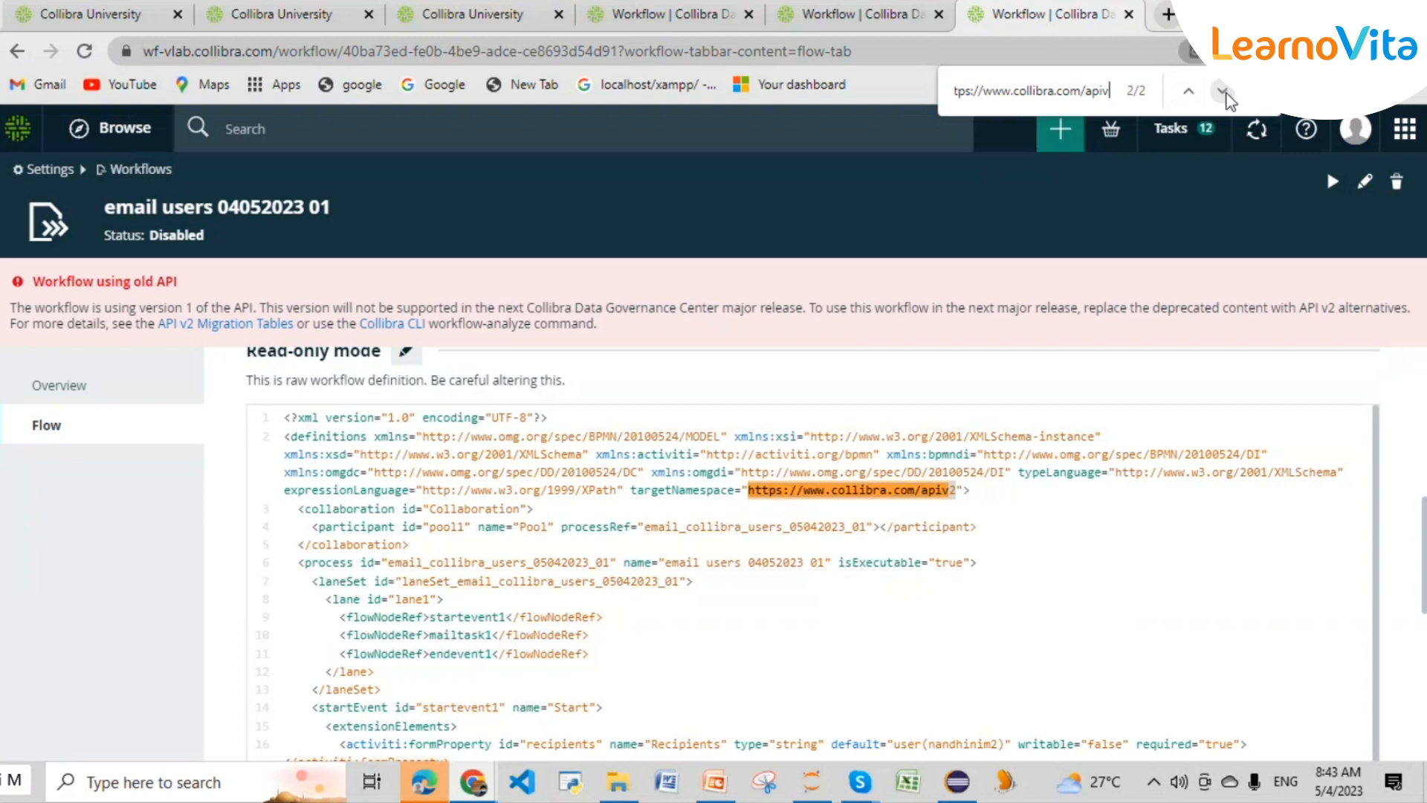
scroll(1168, 473, "down", 4)
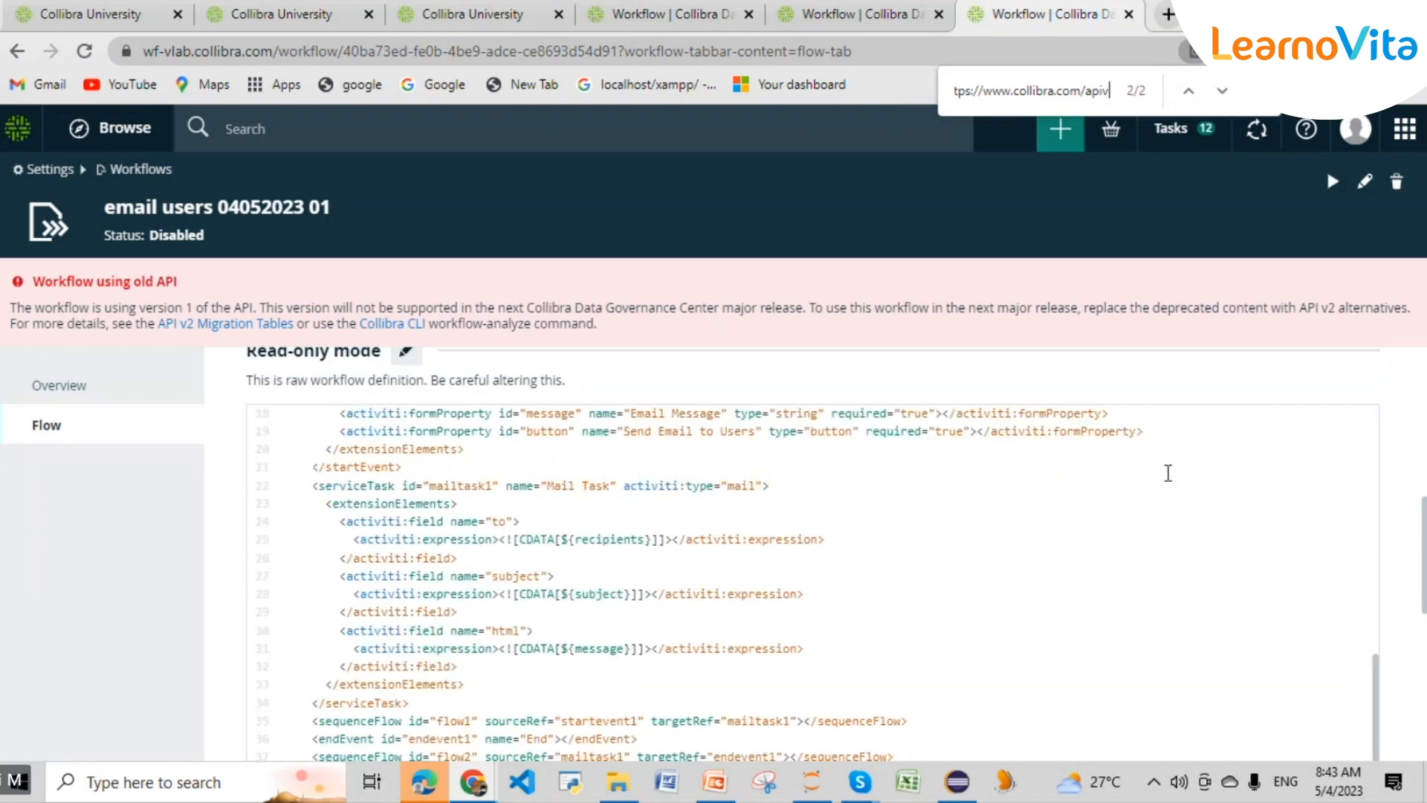
scroll(1168, 473, "up", 4)
left_click(1217, 97)
left_click(1217, 96)
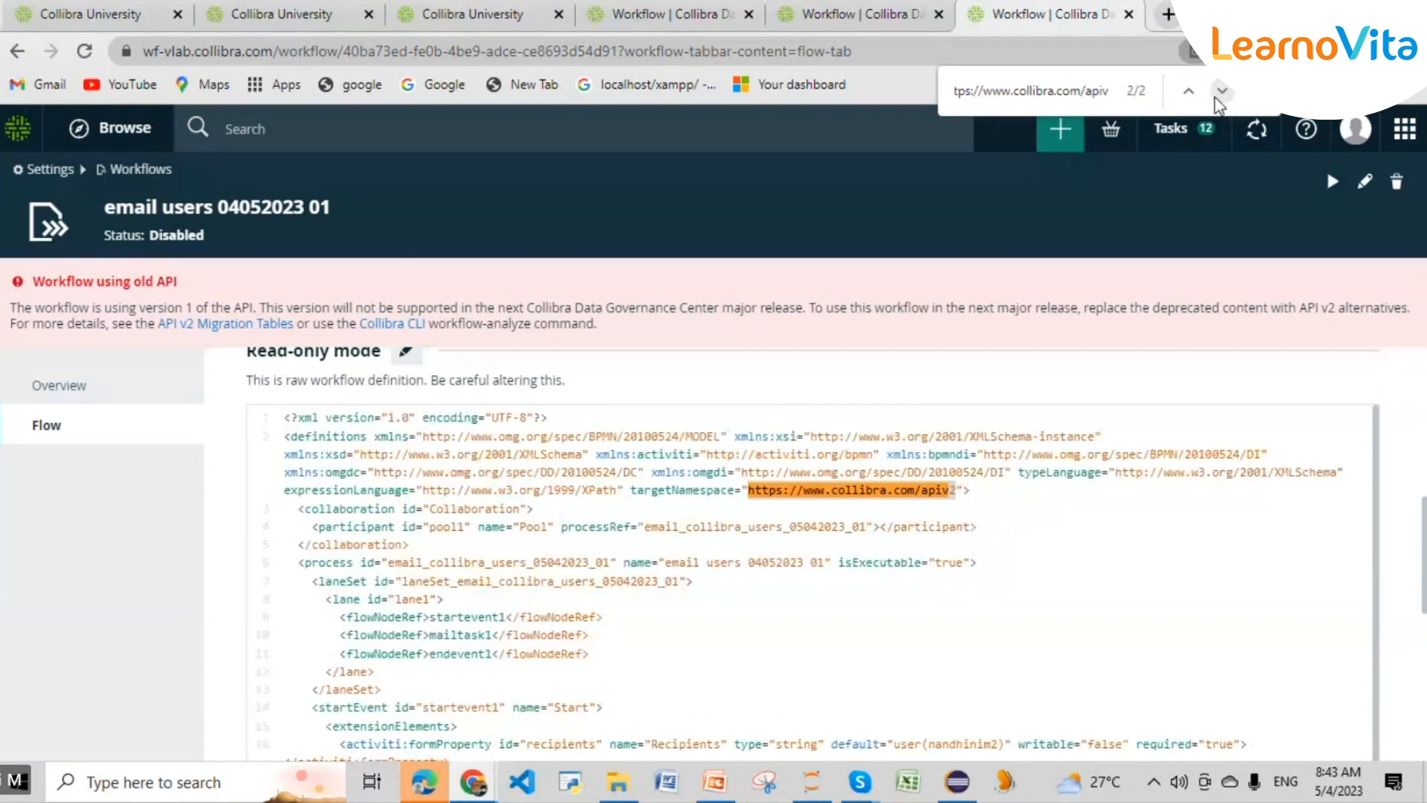
left_click(1217, 97)
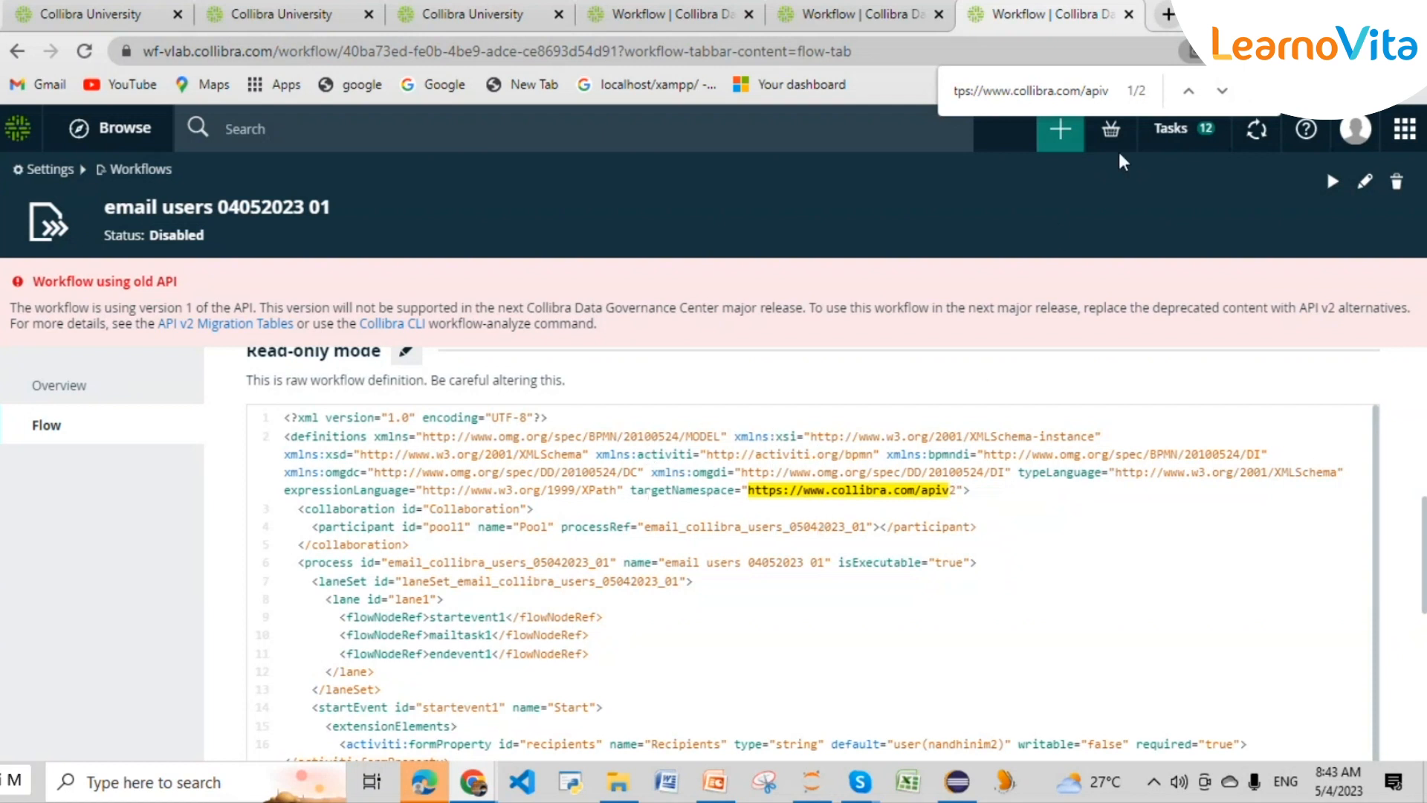
key("Escape")
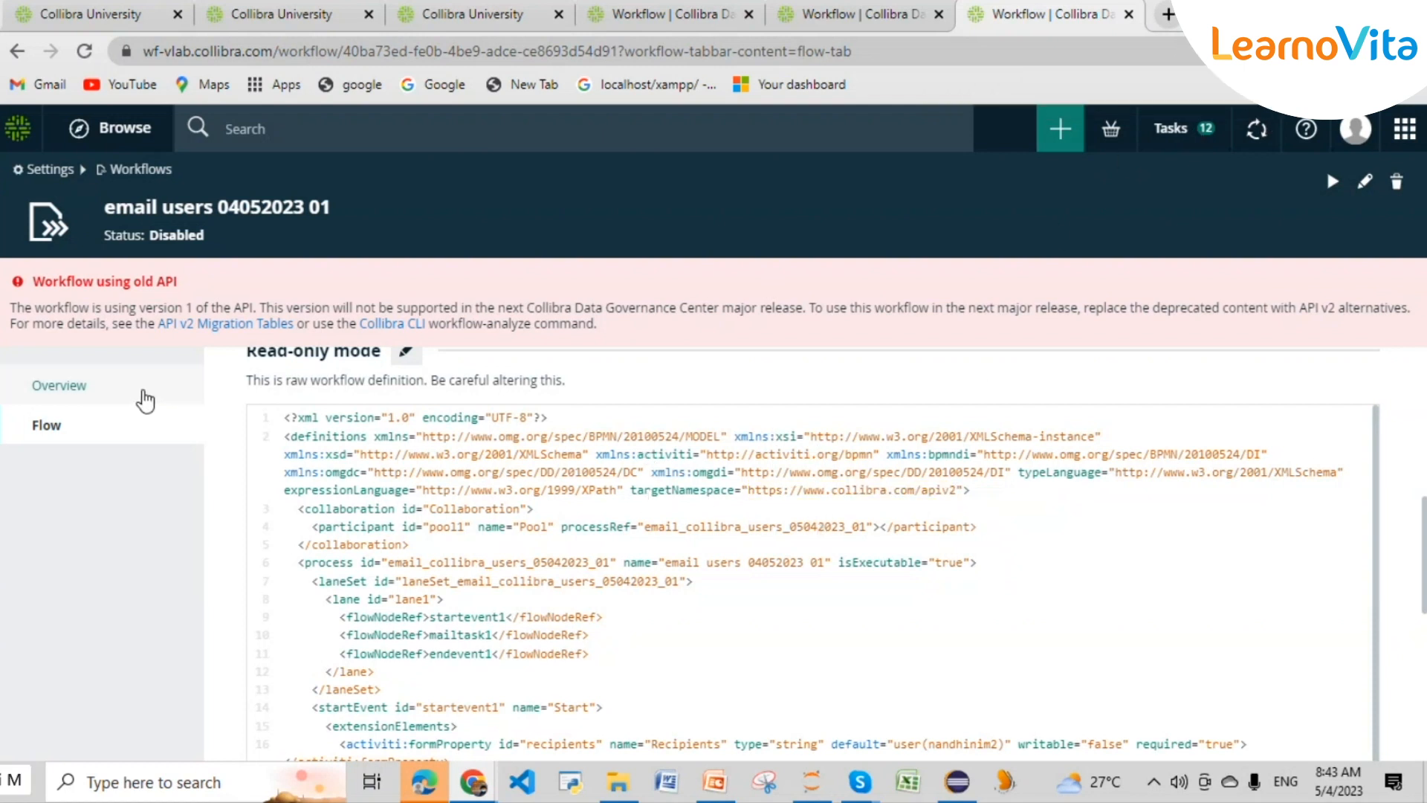
- Check the workflow's overview, and return to its flow diagram and the beginning of the raw definition
left_click(144, 394)
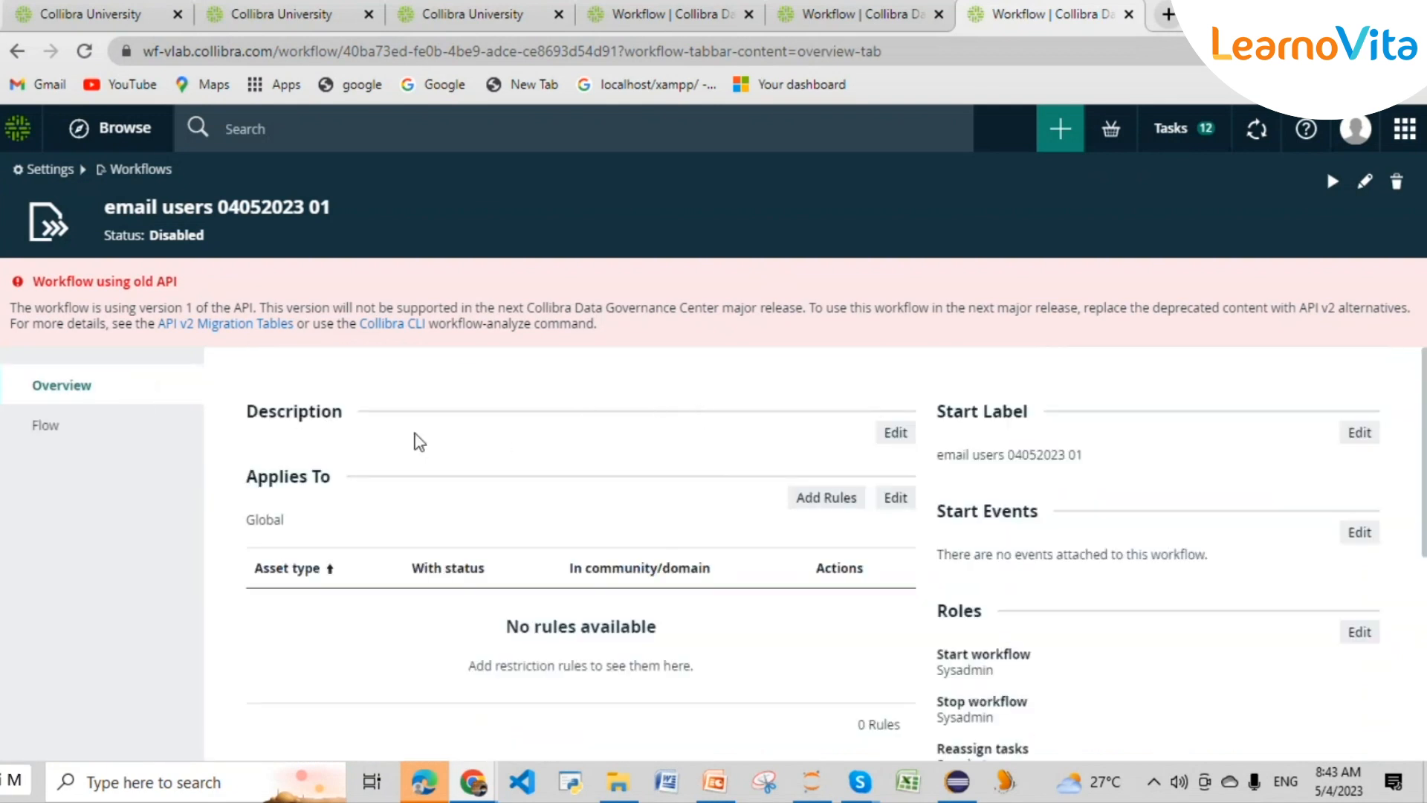
scroll(429, 478, "down", 2)
scroll(424, 465, "up", 2)
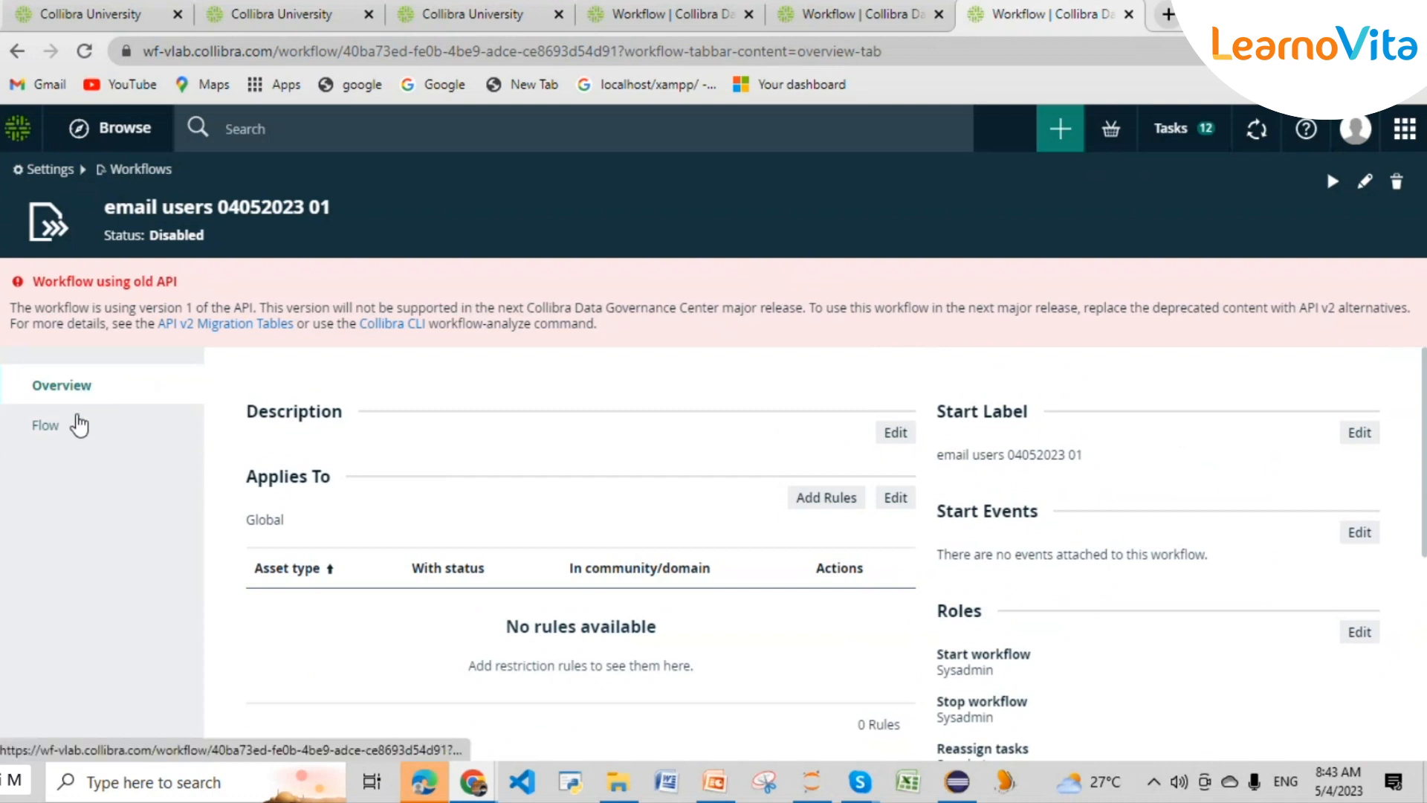
left_click(74, 426)
scroll(640, 459, "down", 3)
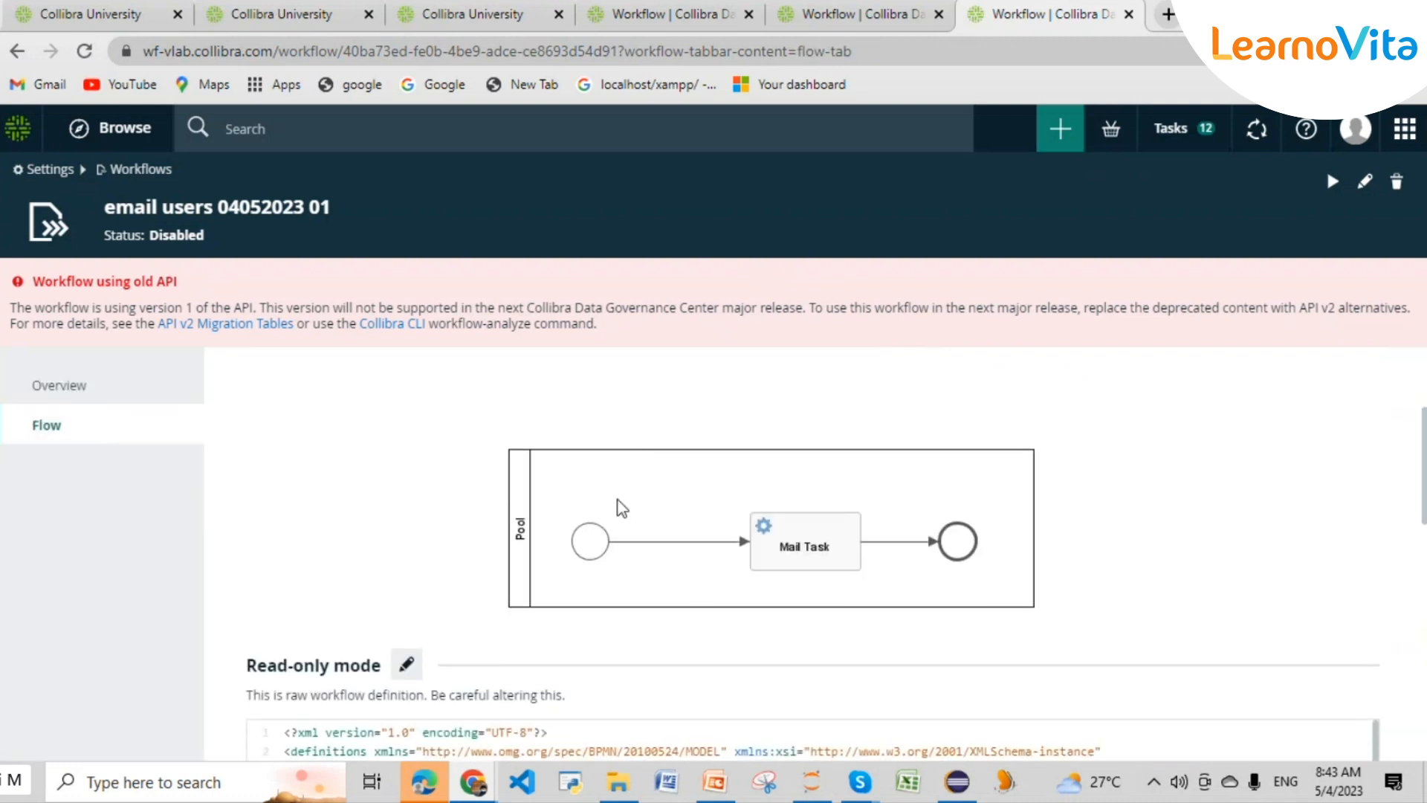
scroll(1147, 495, "down", 6)
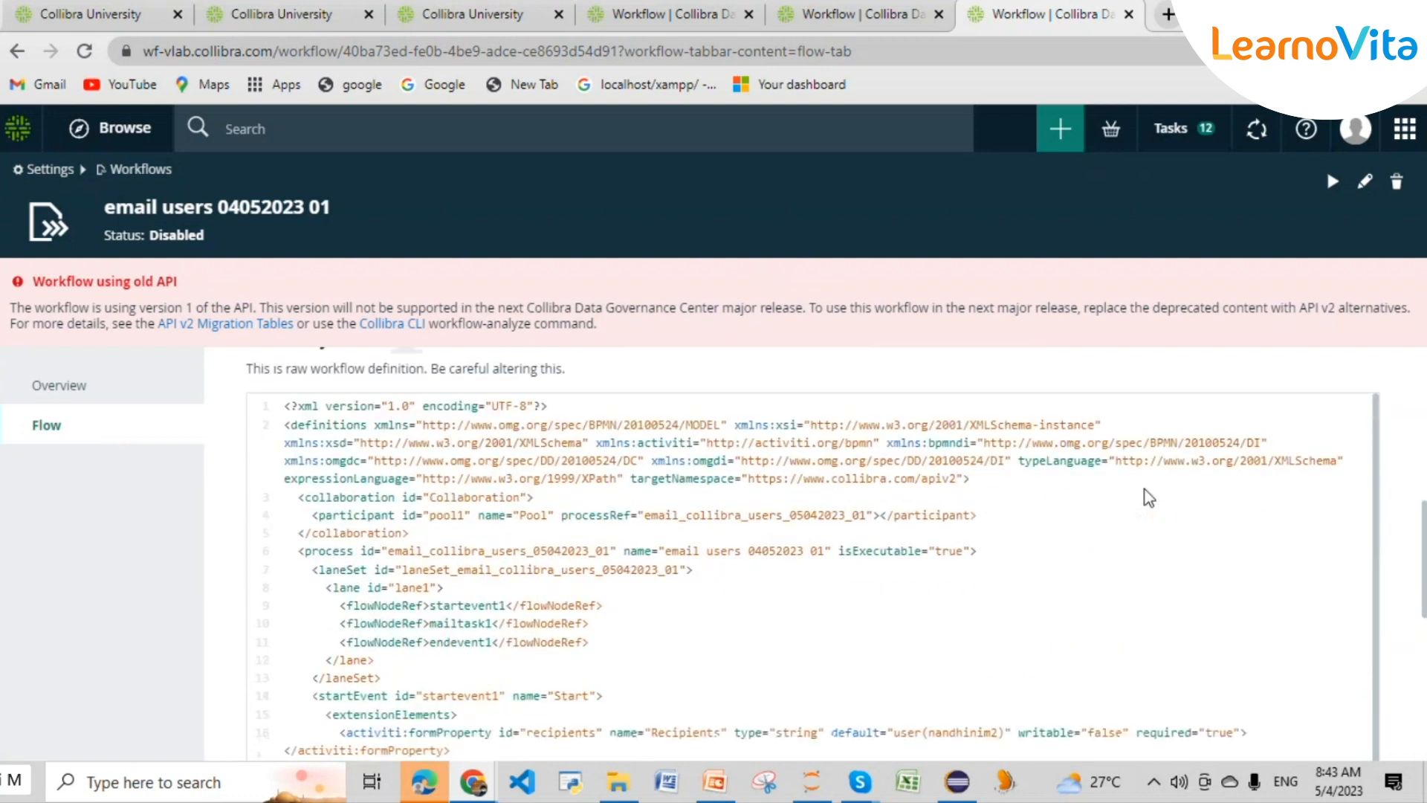
scroll(1148, 497, "down", 1)
scroll(1147, 488, "up", 3)
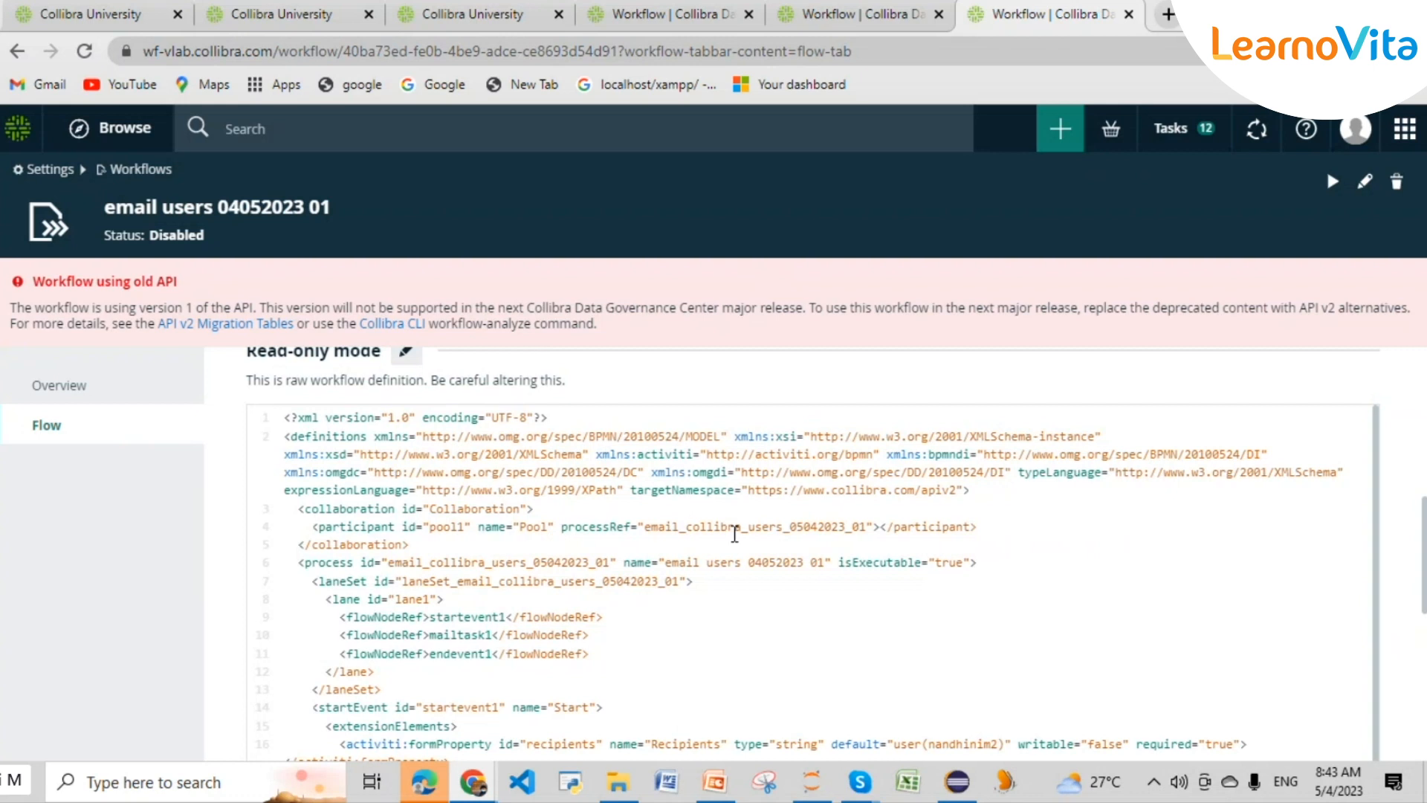
- Switch the raw definition to edit mode and examine the start event's form properties and the mail task's fields
scroll(735, 534, "down", 1)
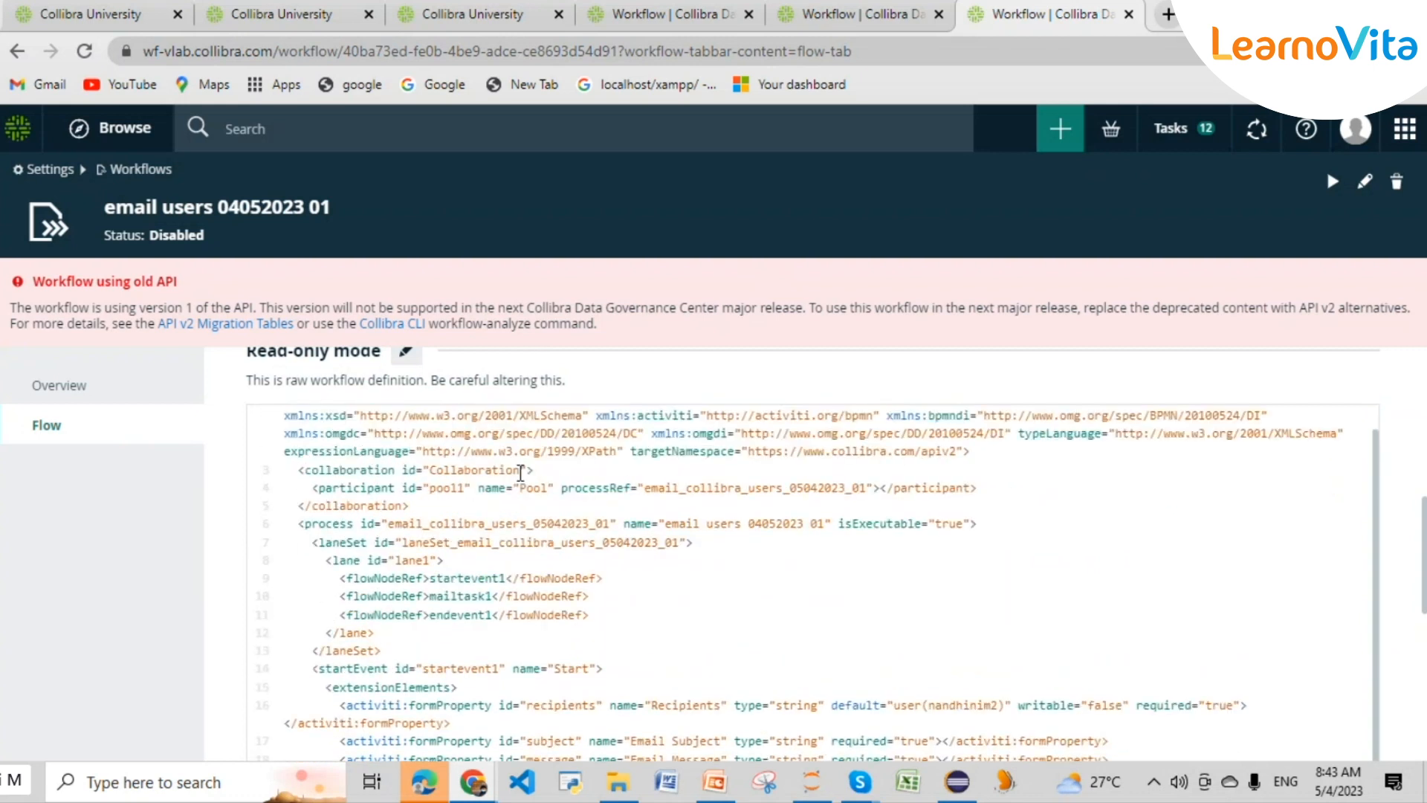
scroll(1045, 597, "down", 2)
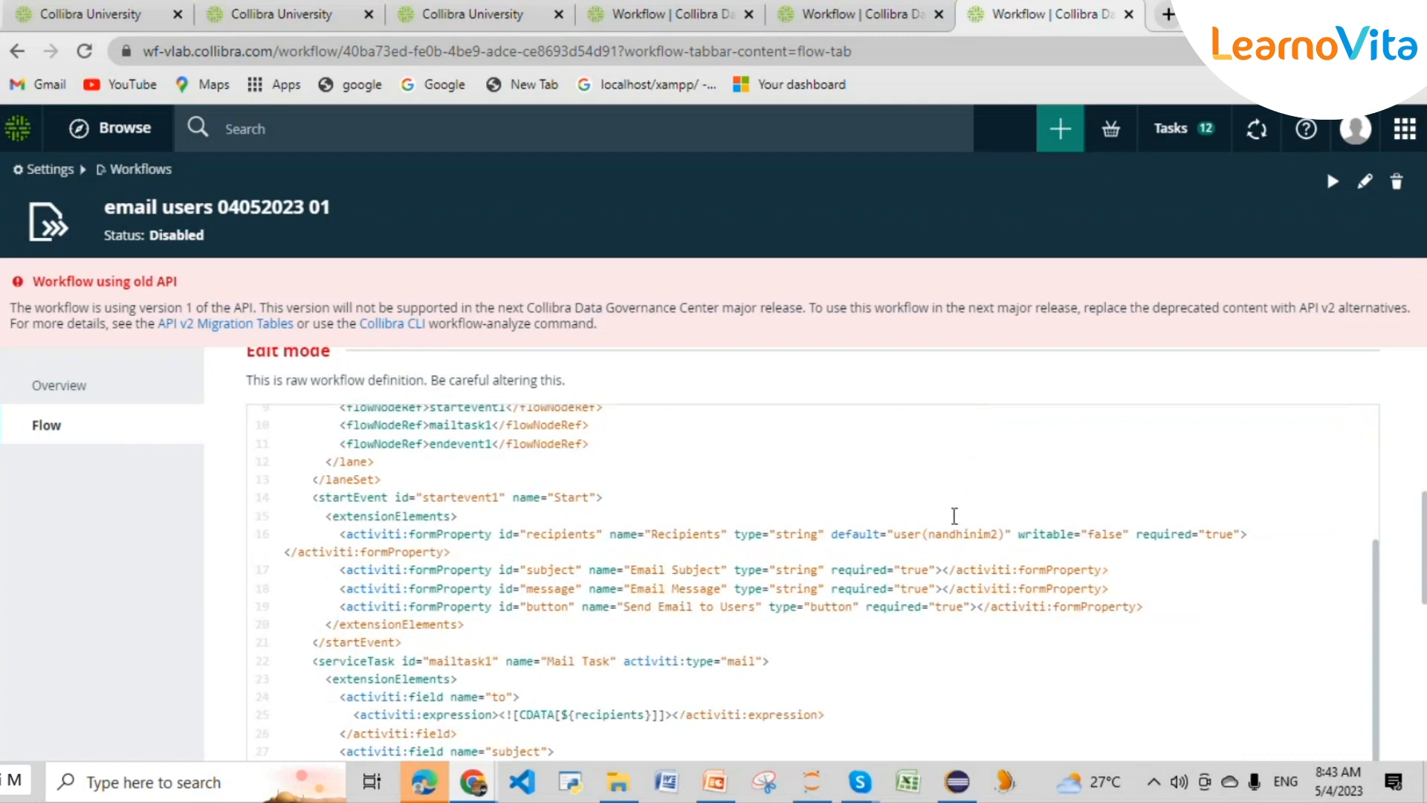
left_click_drag(895, 533, 1011, 533)
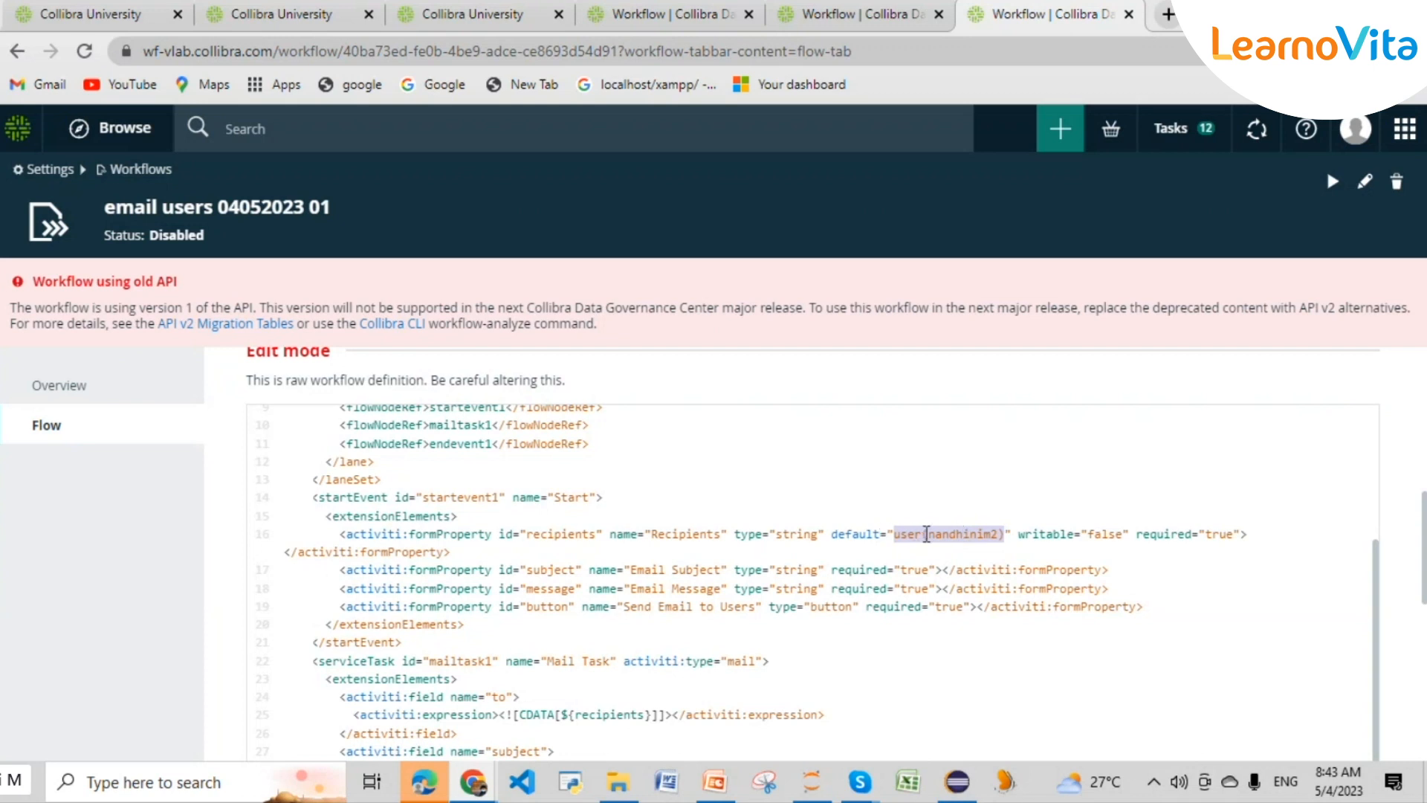
scroll(837, 476, "down", 5)
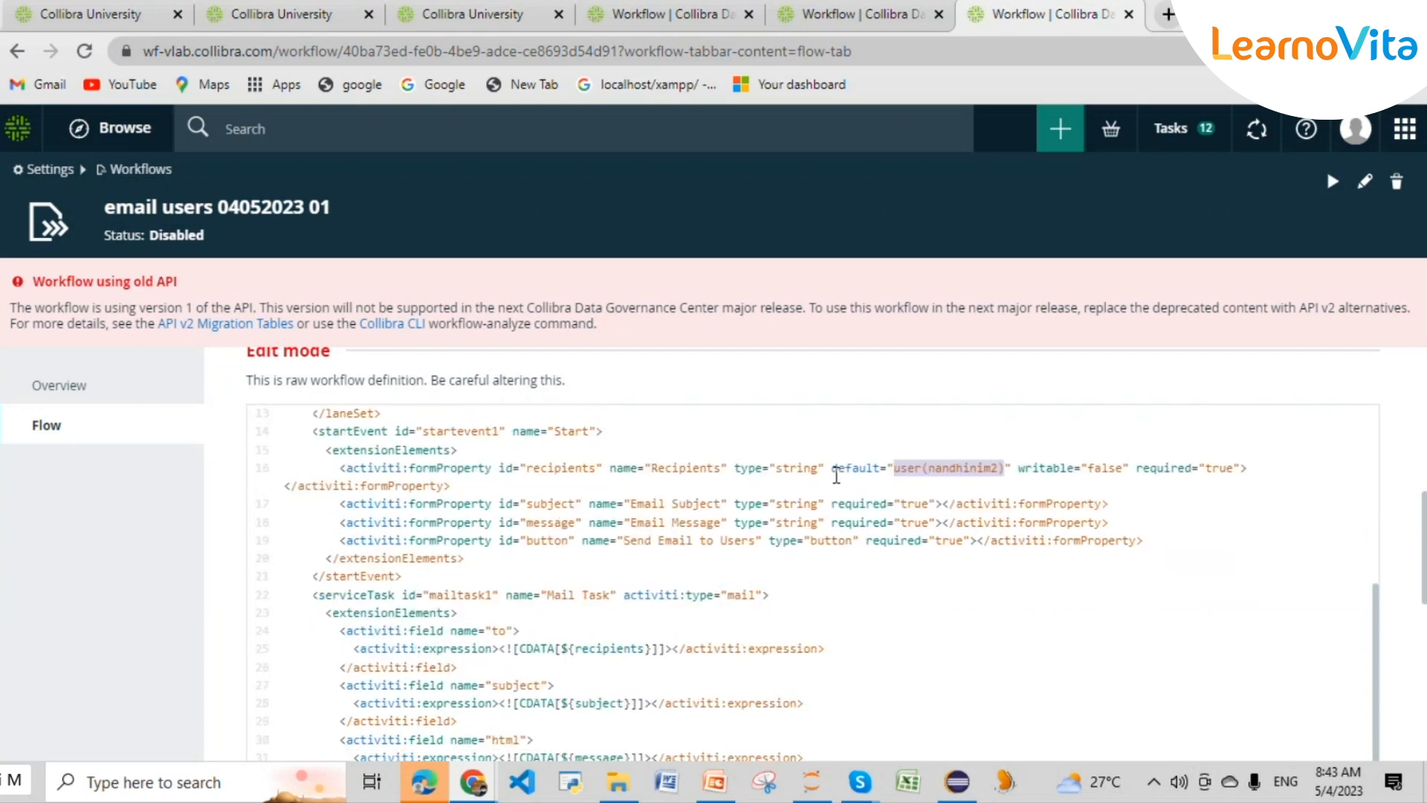
scroll(584, 518, "up", 4)
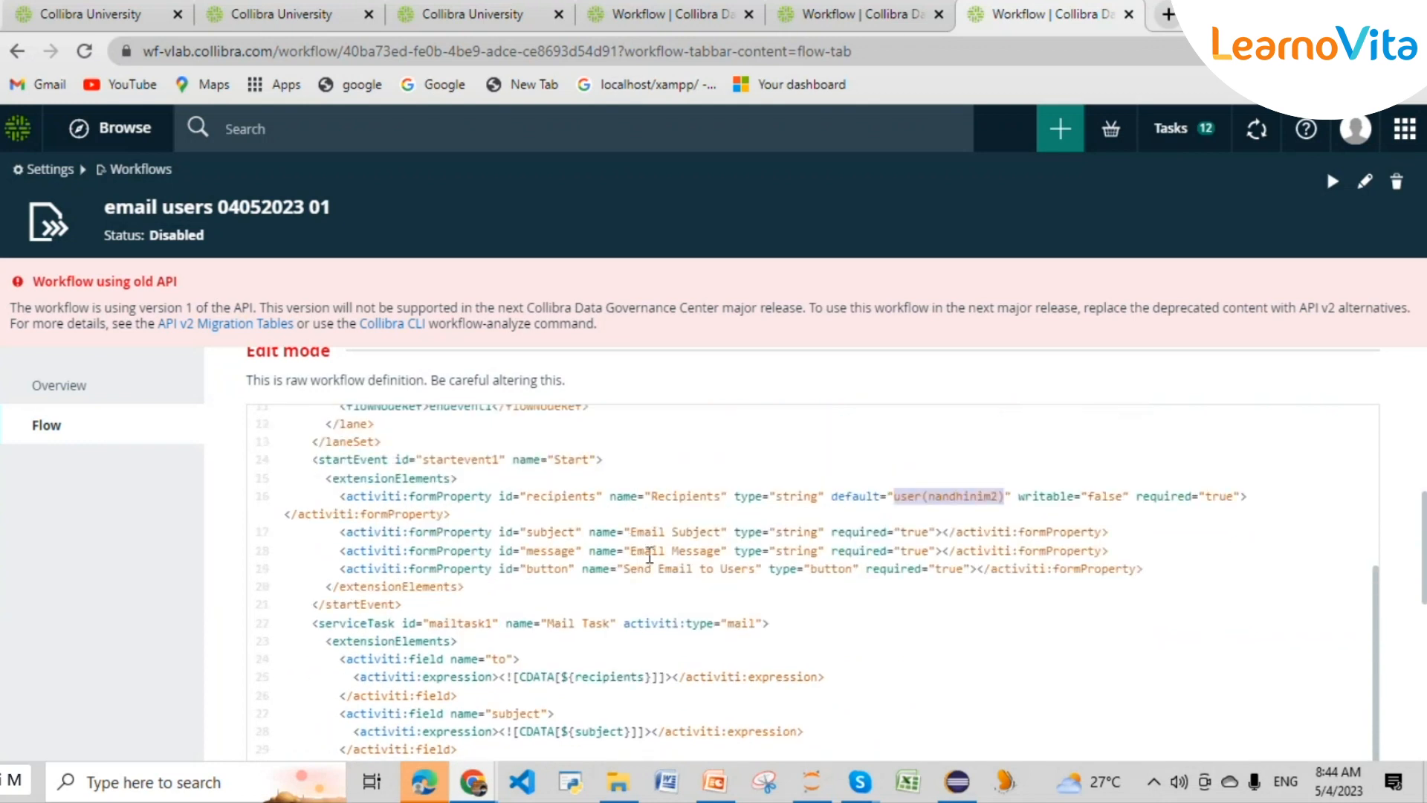
left_click_drag(634, 529, 716, 530)
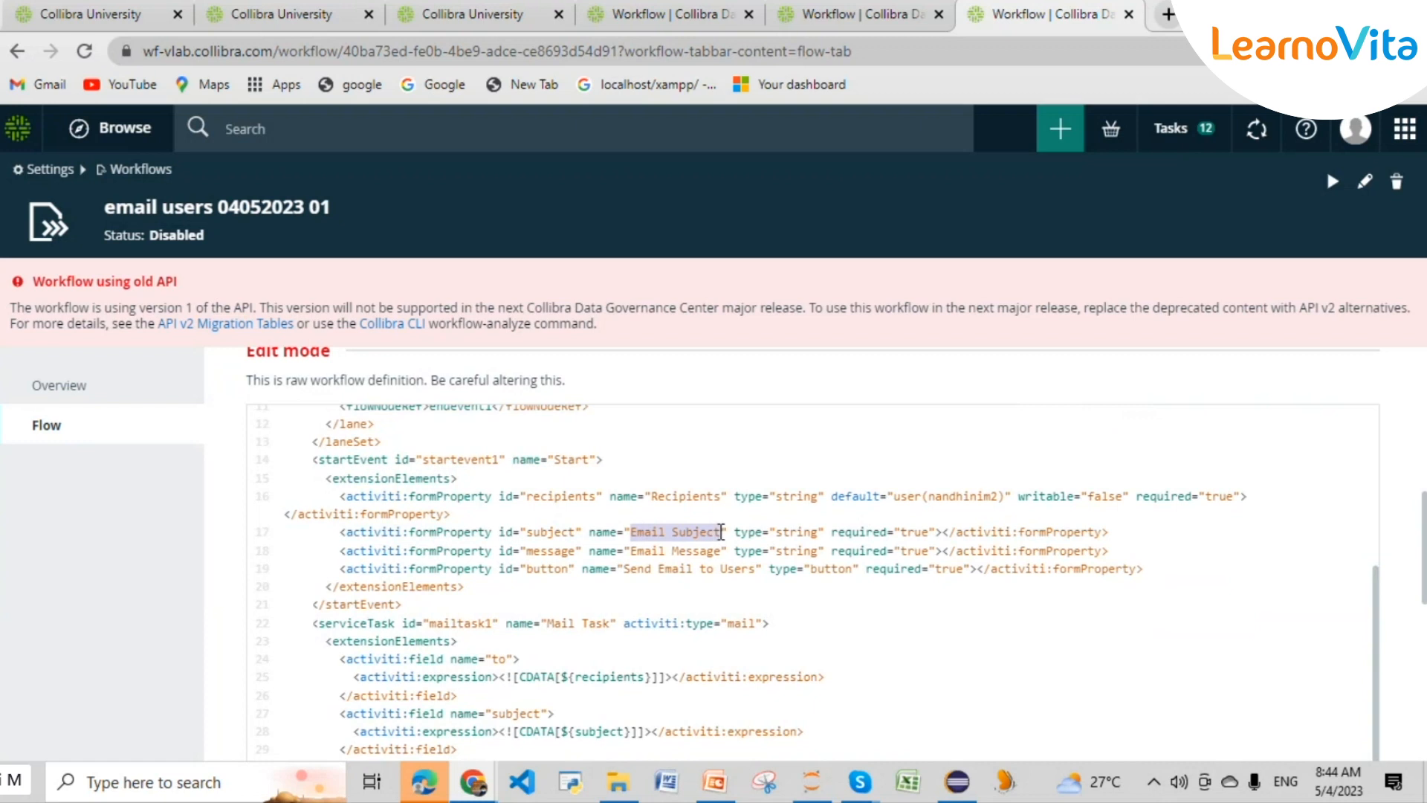
left_click(721, 531)
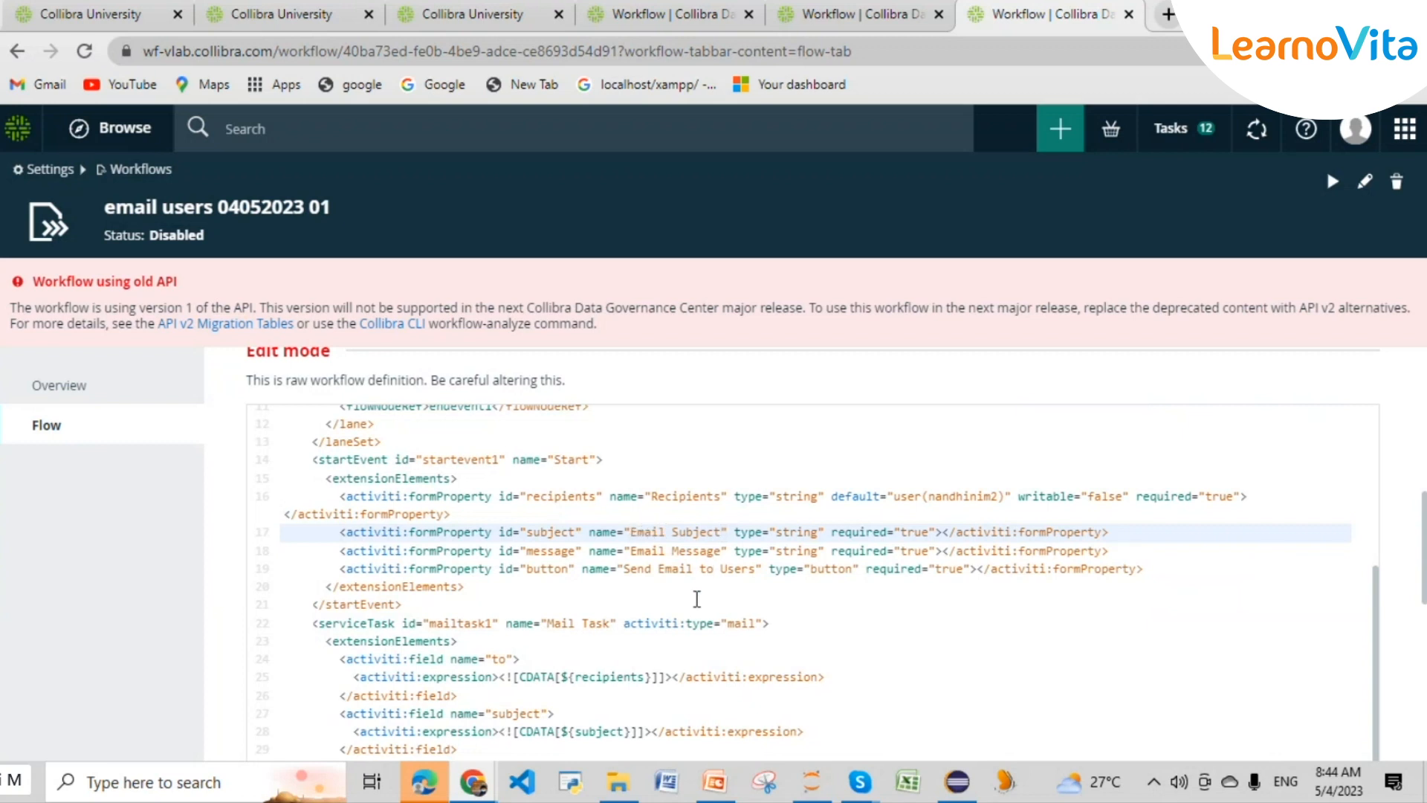
scroll(693, 593, "up", 3)
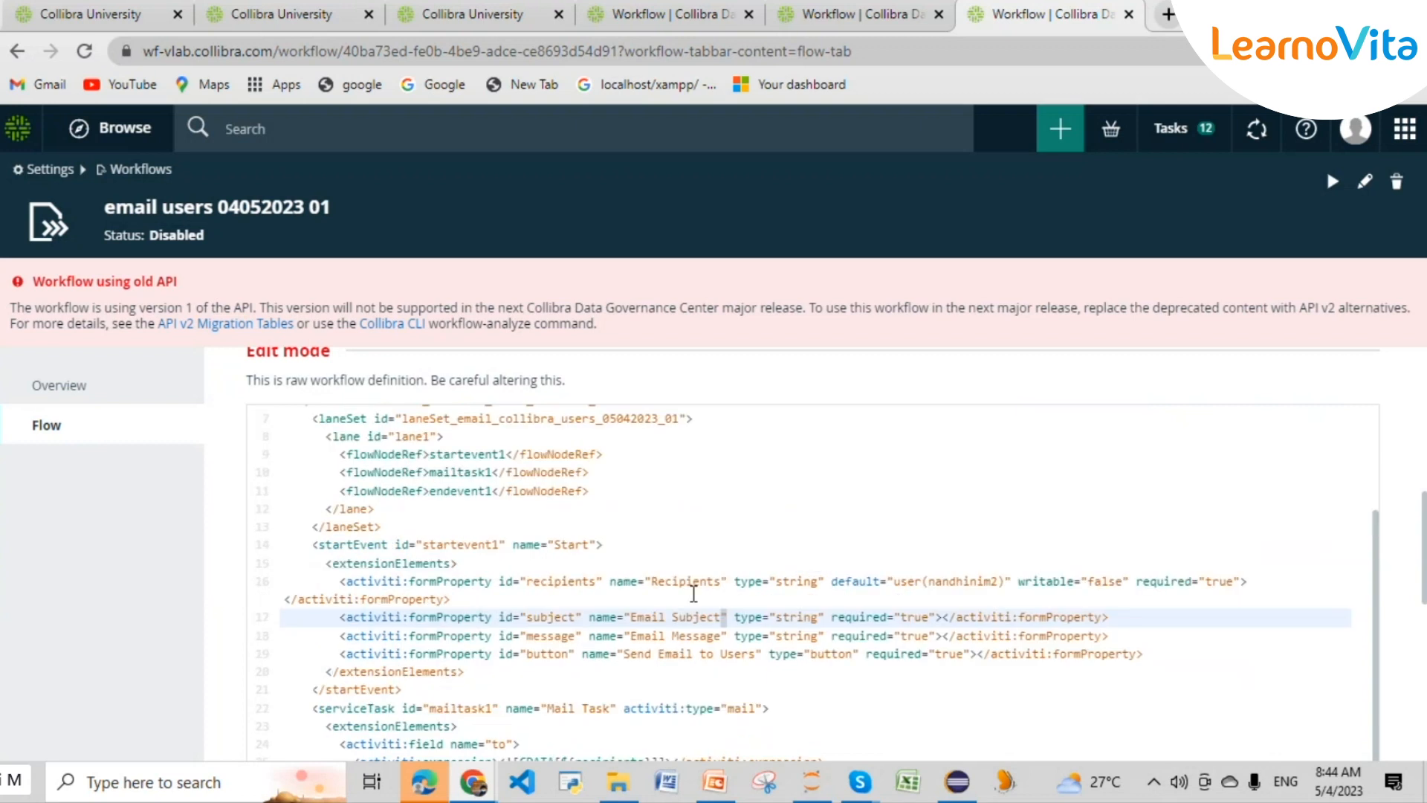
scroll(693, 587, "down", 5)
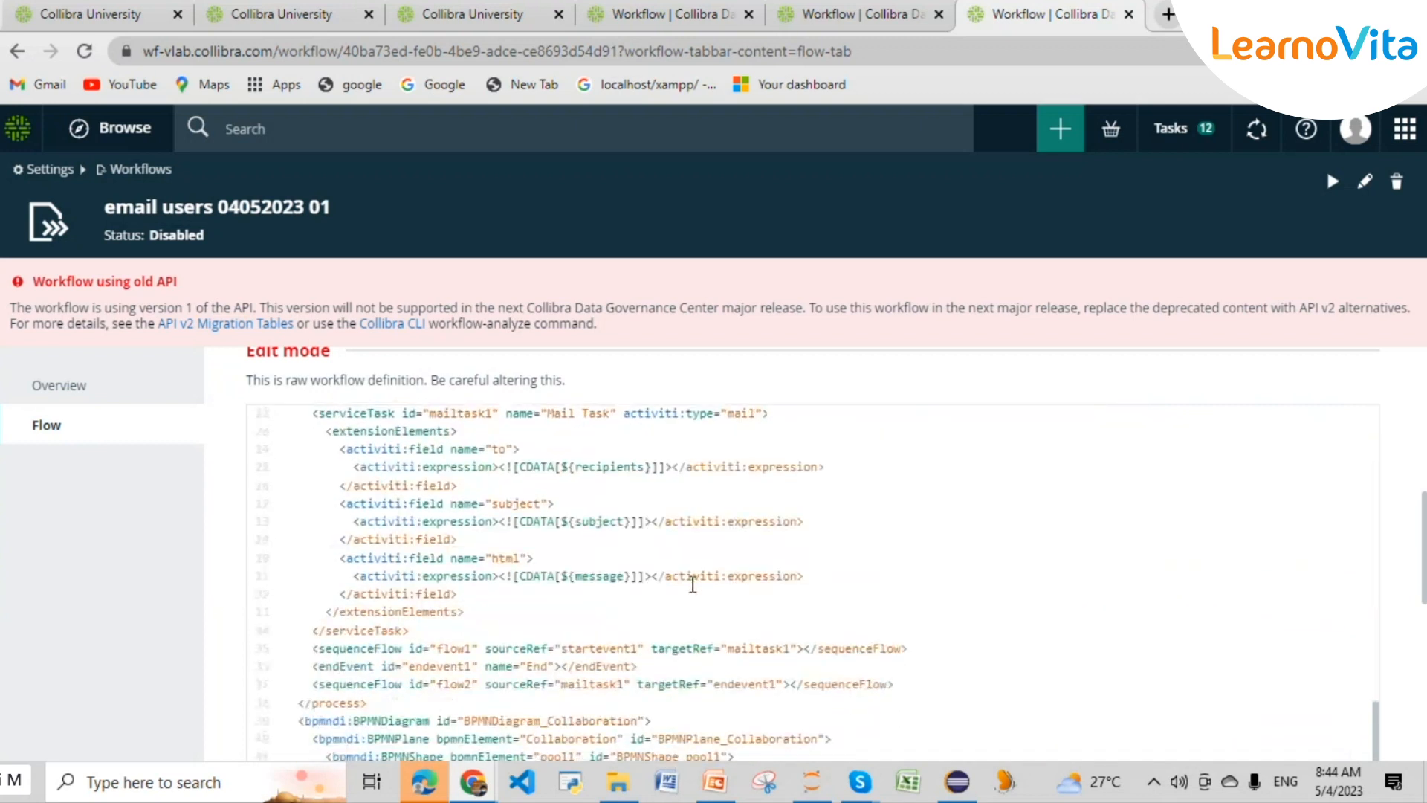
- Review the rest of the editable raw definition, including the diagram shapes and edges, and leave edit mode without saving
scroll(968, 572, "down", 4)
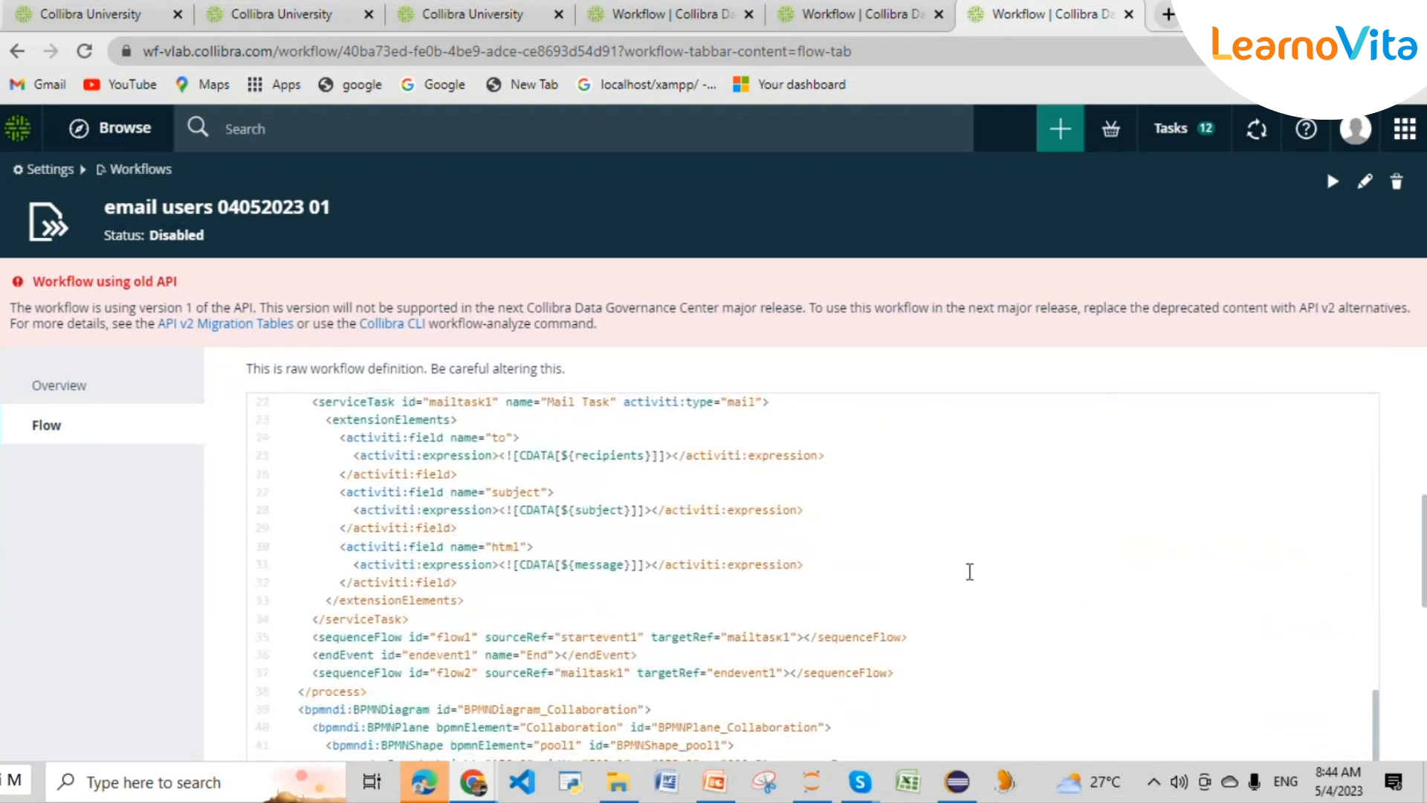
scroll(969, 573, "up", 3)
scroll(969, 572, "down", 4)
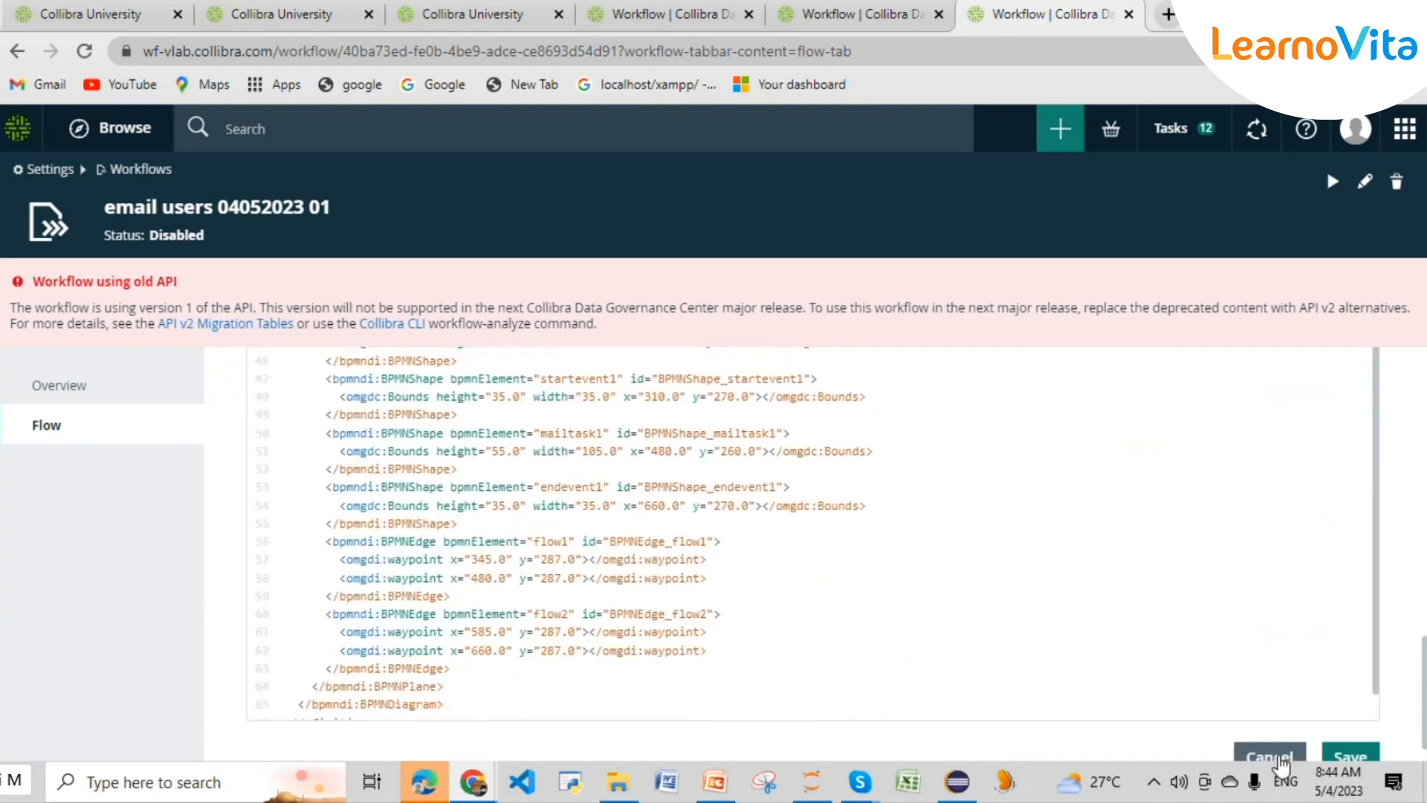
scroll(1110, 582, "up", 5)
scroll(1108, 587, "up", 8)
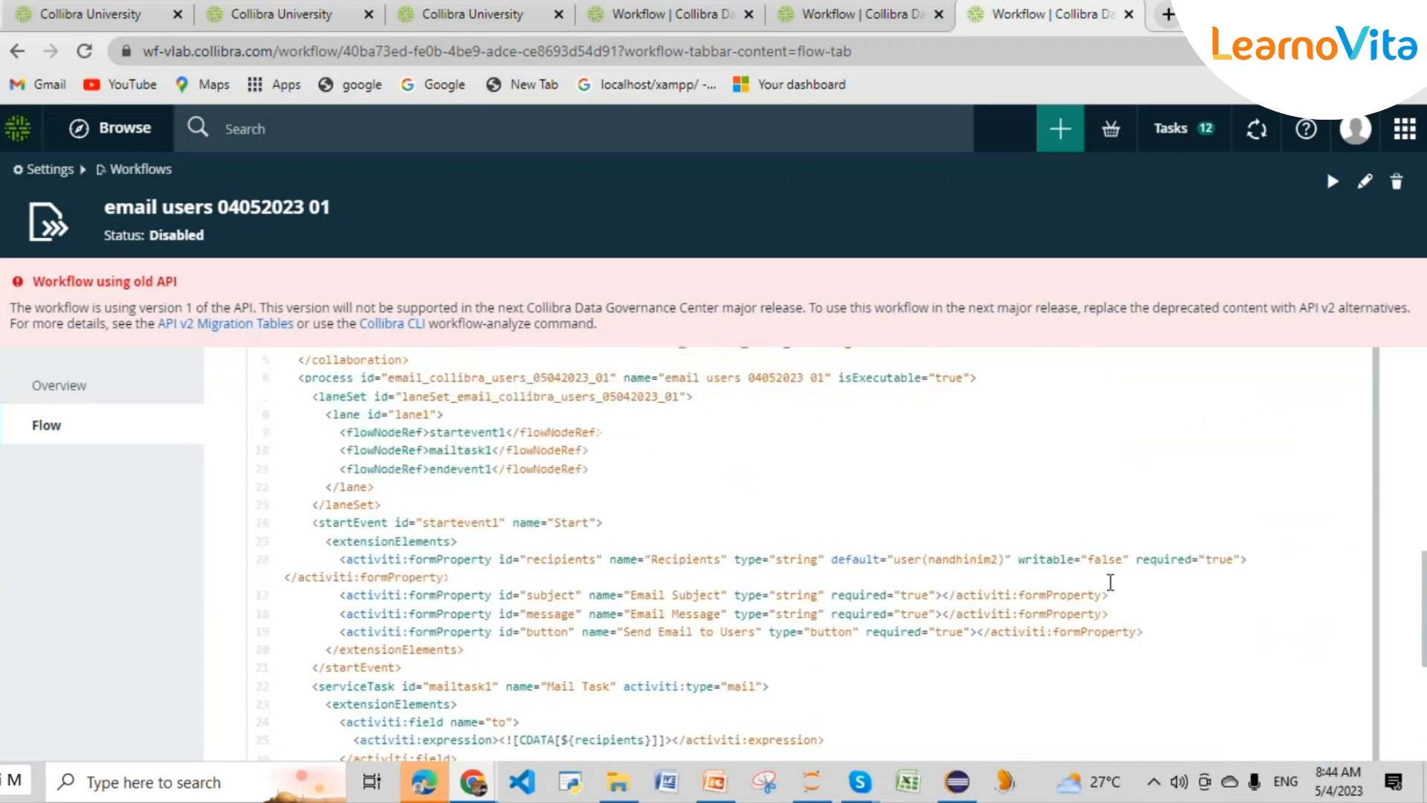
scroll(1108, 589, "down", 3)
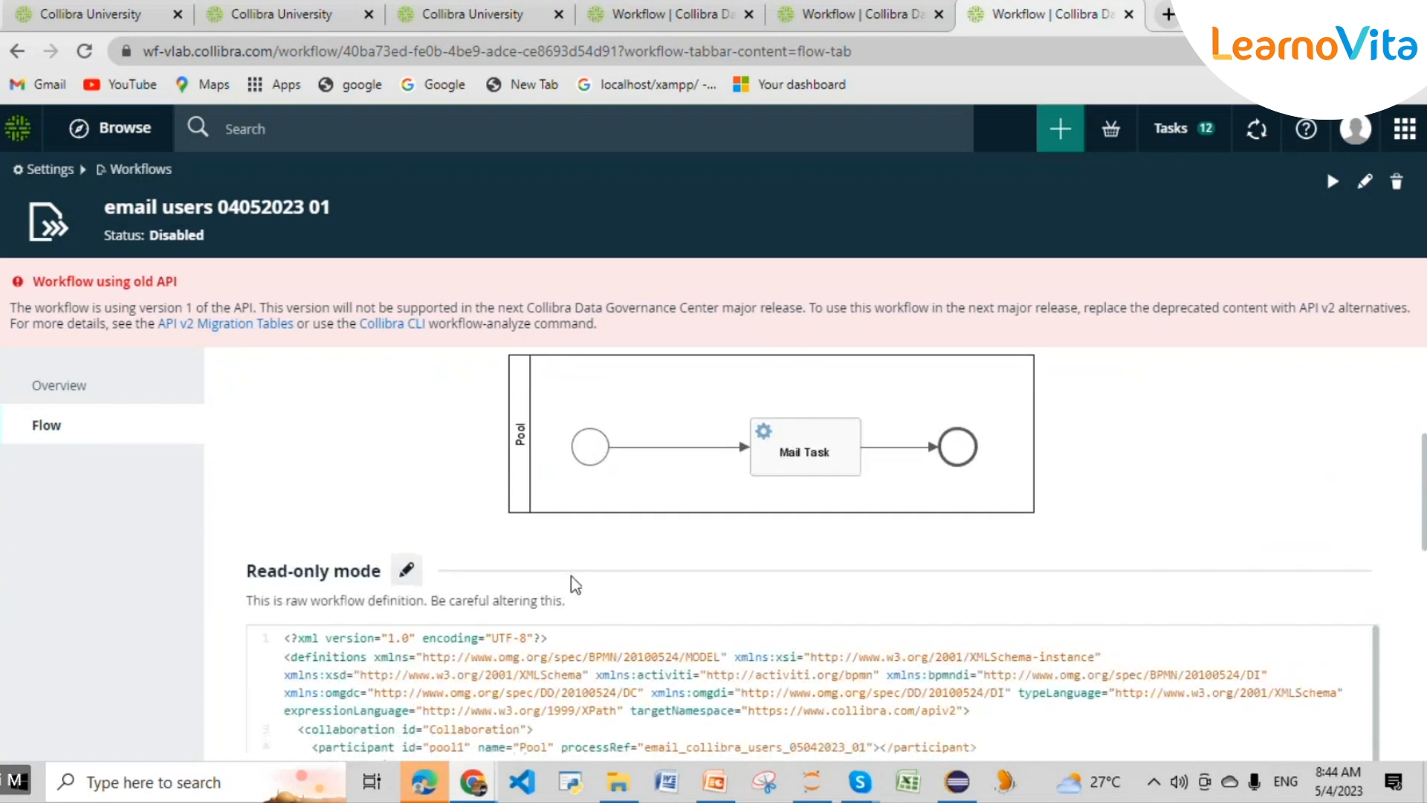
- Check the mail task section of the read-only definition and look over the workflow's overview settings
scroll(573, 583, "down", 1)
scroll(723, 639, "down", 3)
scroll(724, 639, "down", 3)
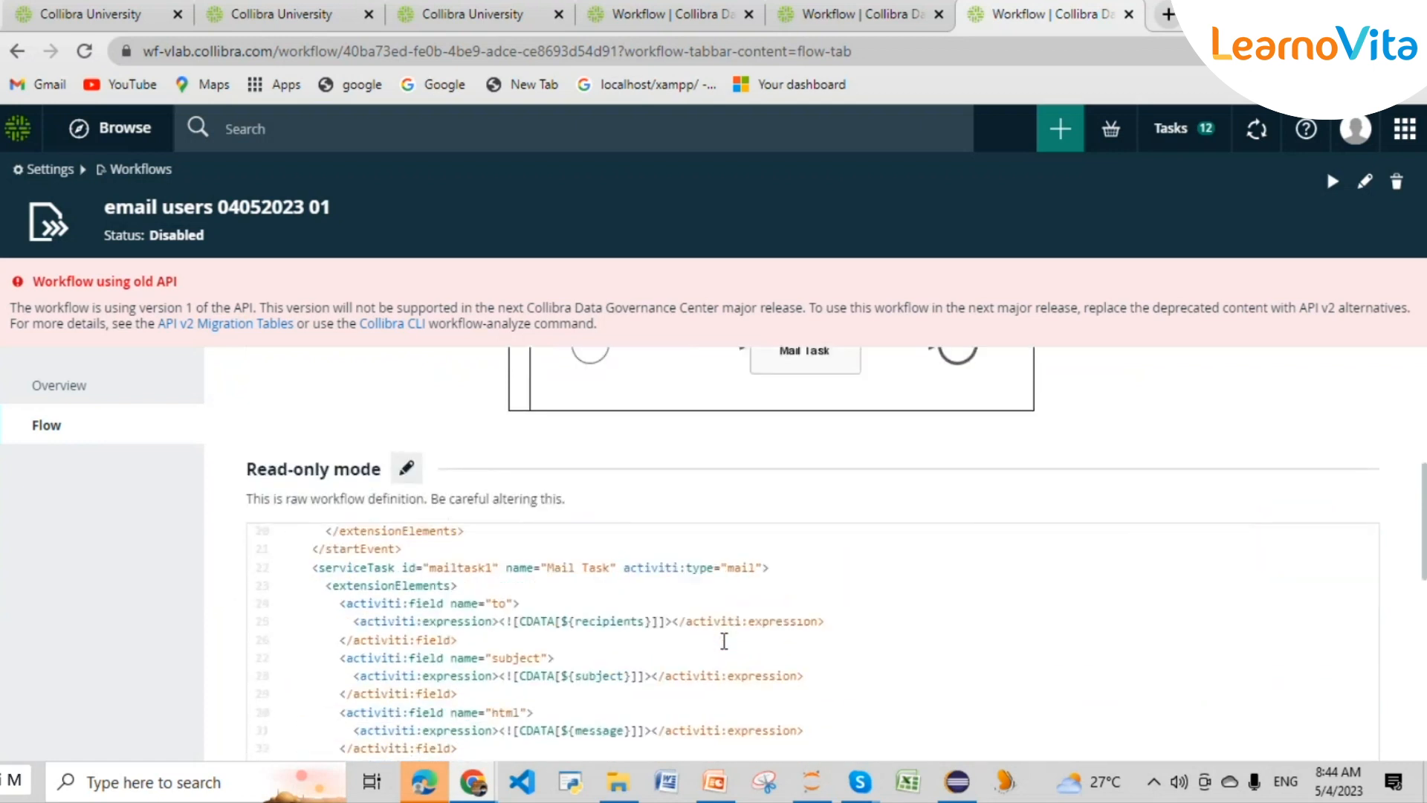
scroll(724, 639, "up", 7)
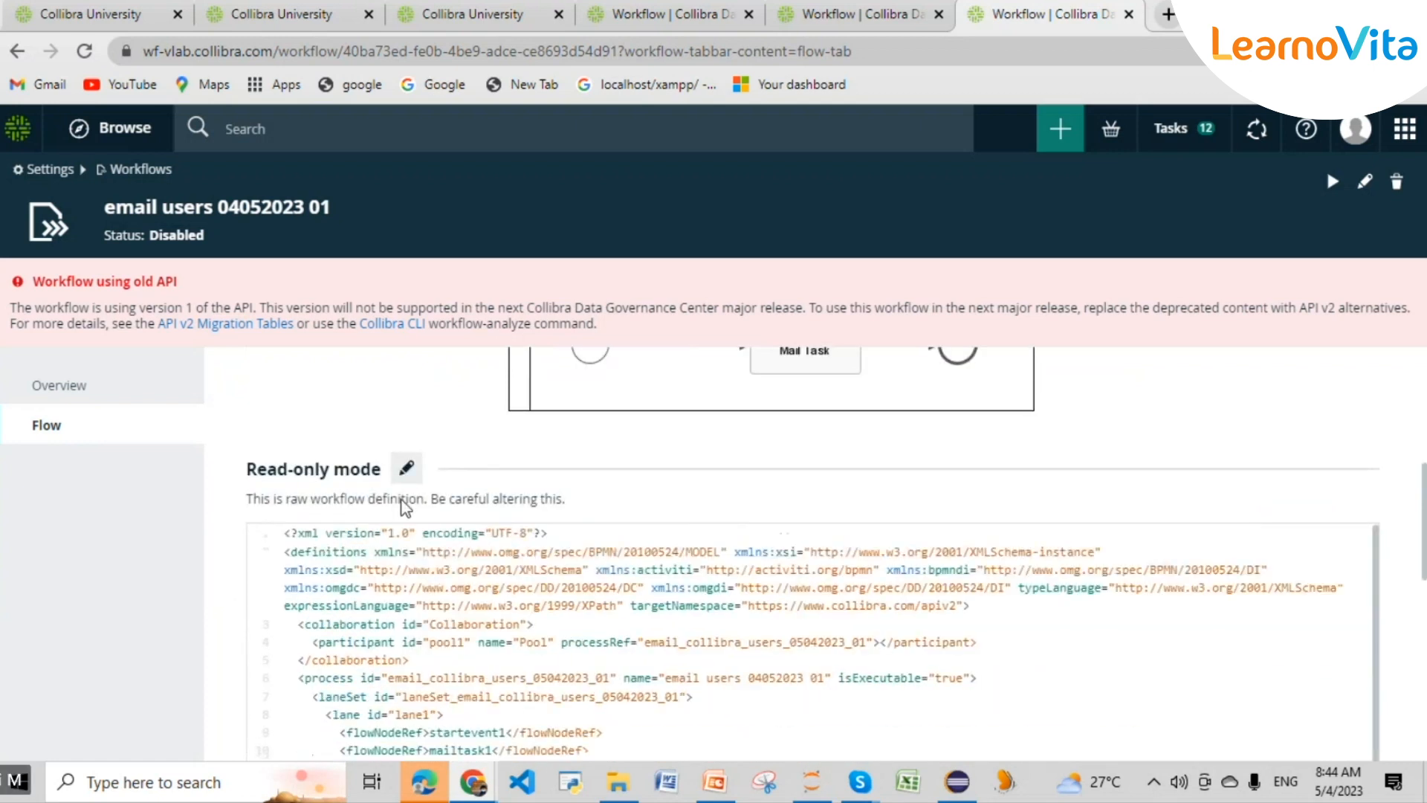
left_click(146, 405)
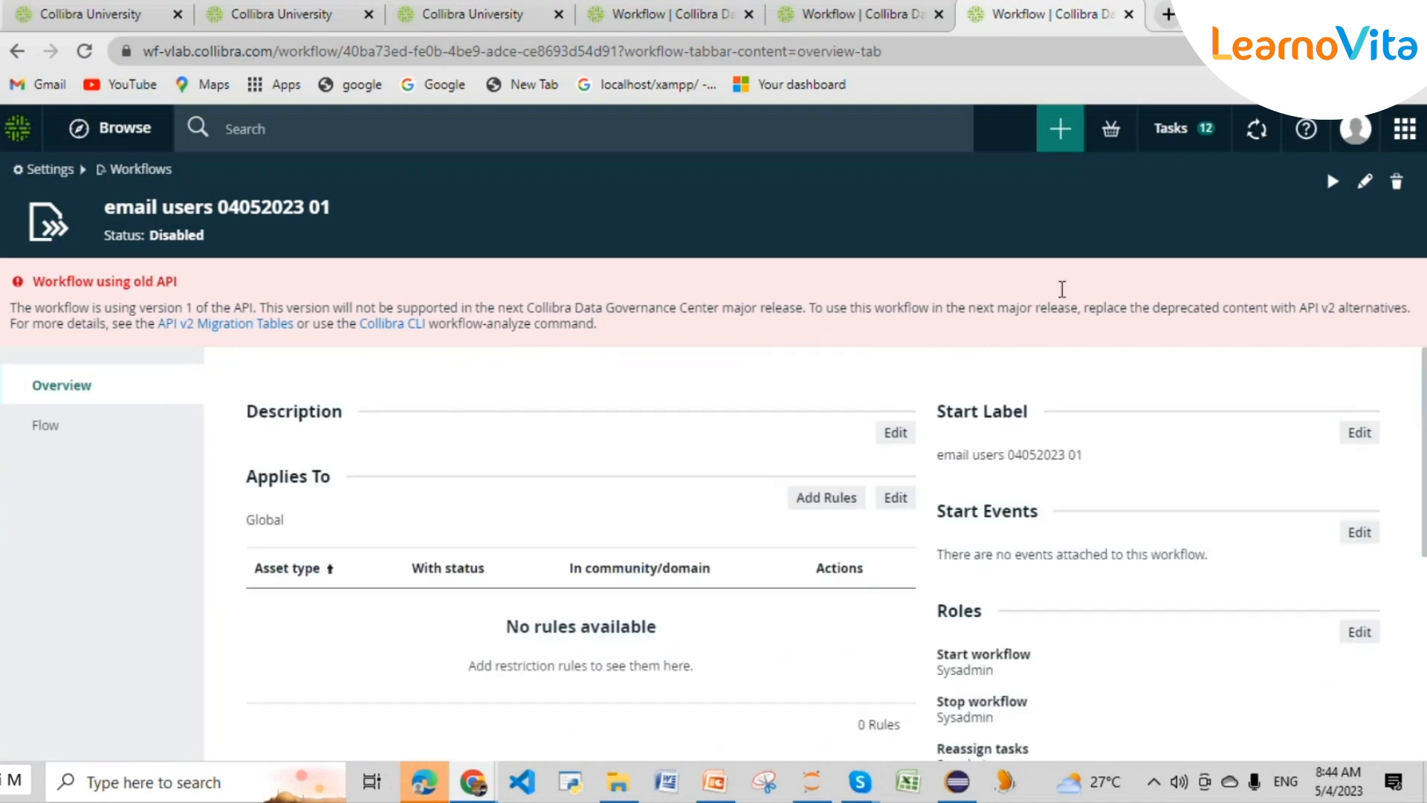
scroll(1309, 439, "down", 2)
scroll(1280, 446, "up", 2)
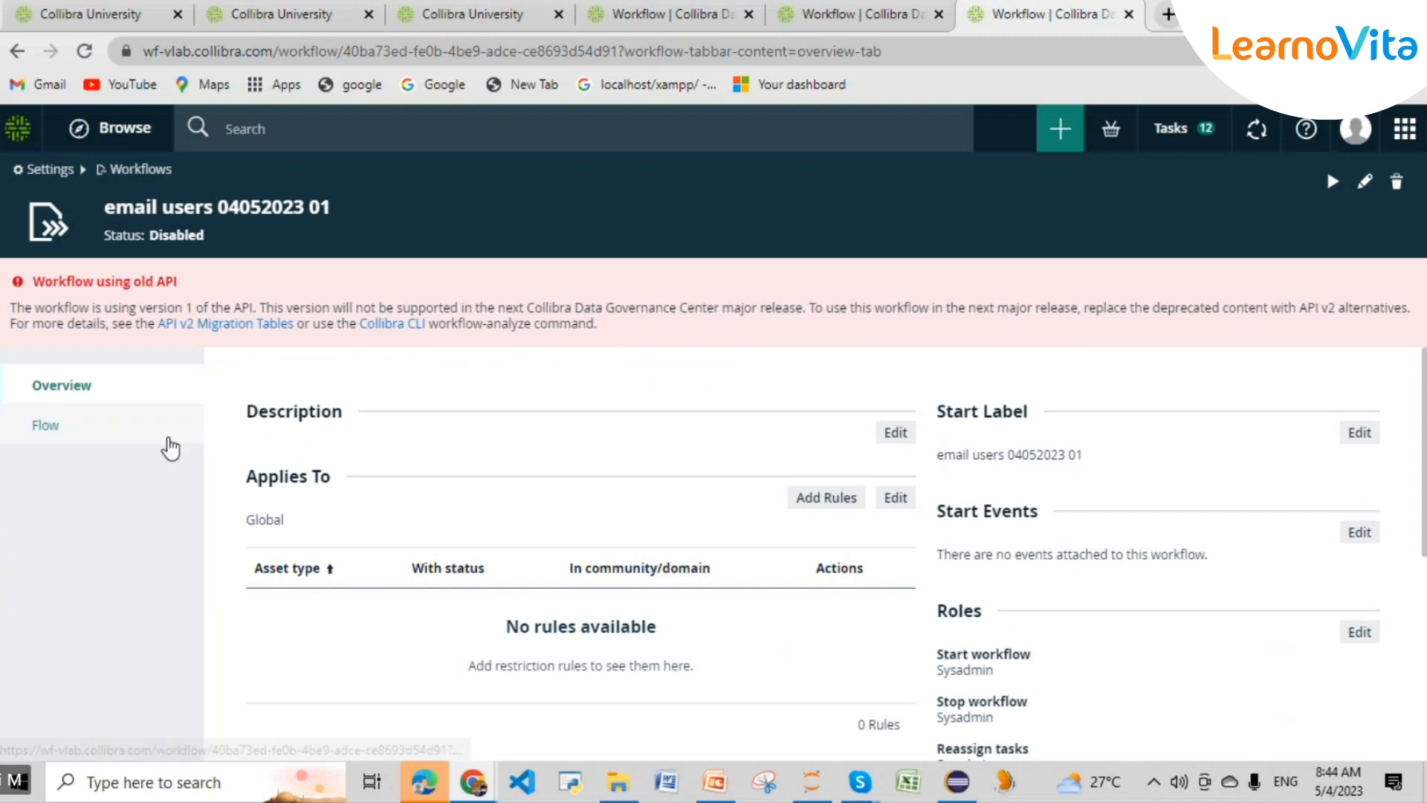
left_click(134, 449)
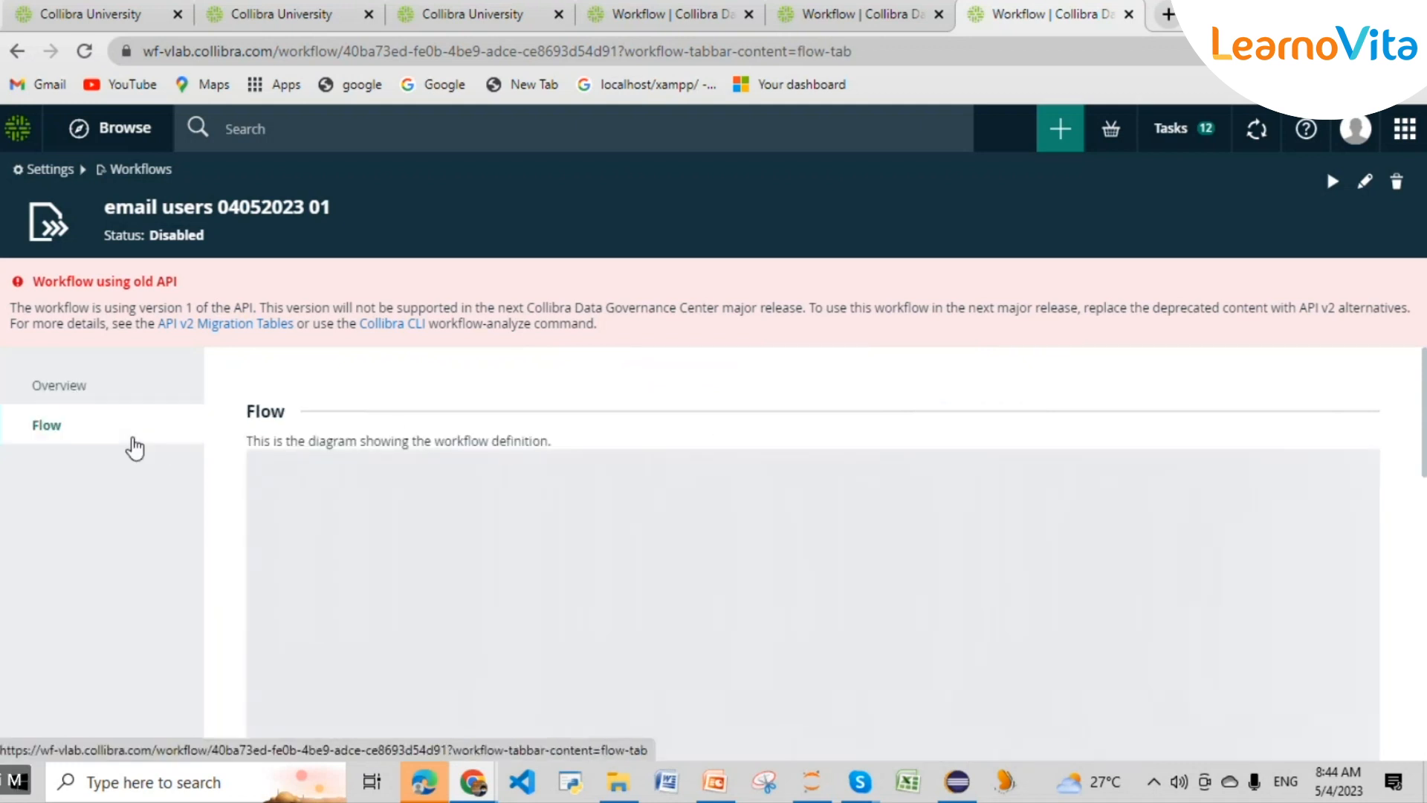
scroll(637, 496, "down", 1)
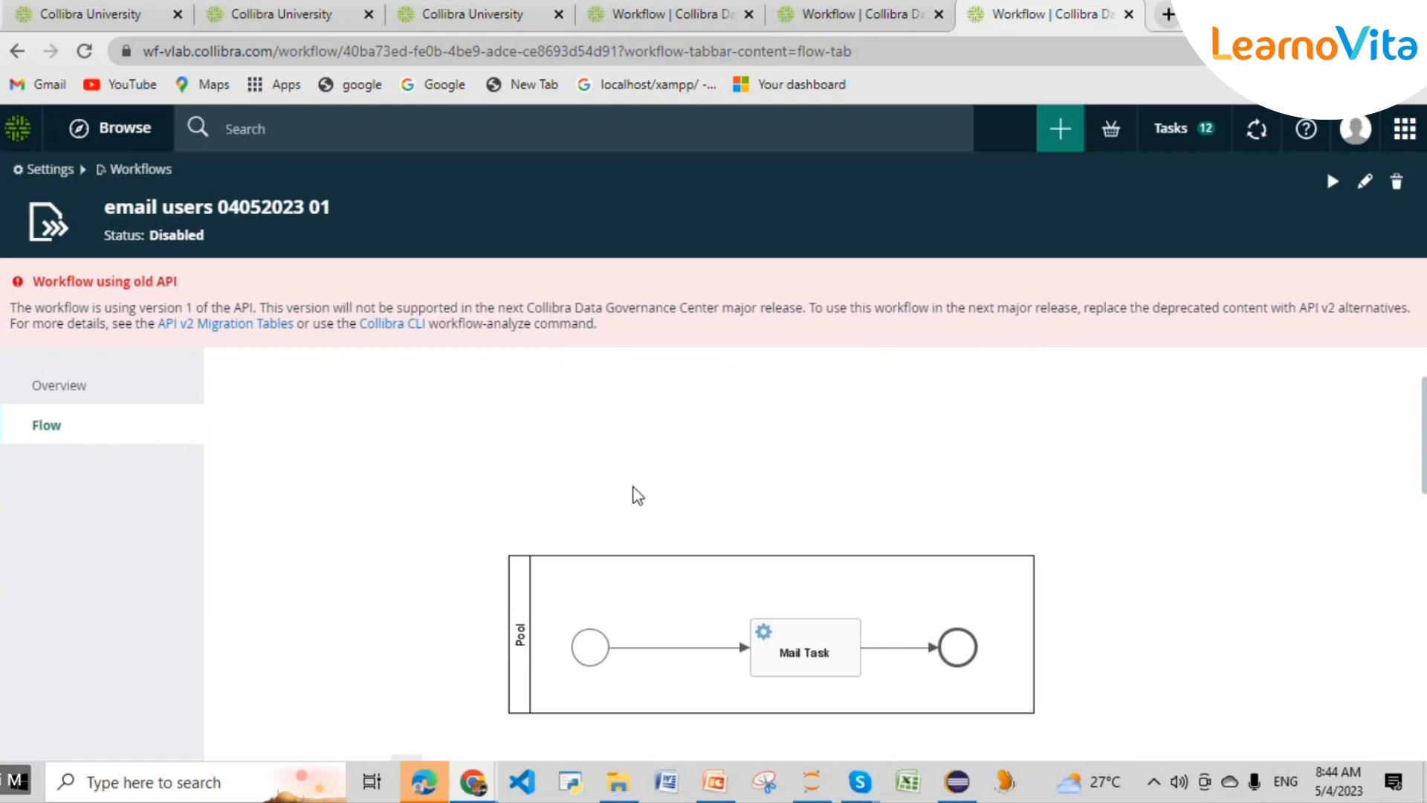
scroll(637, 496, "down", 1)
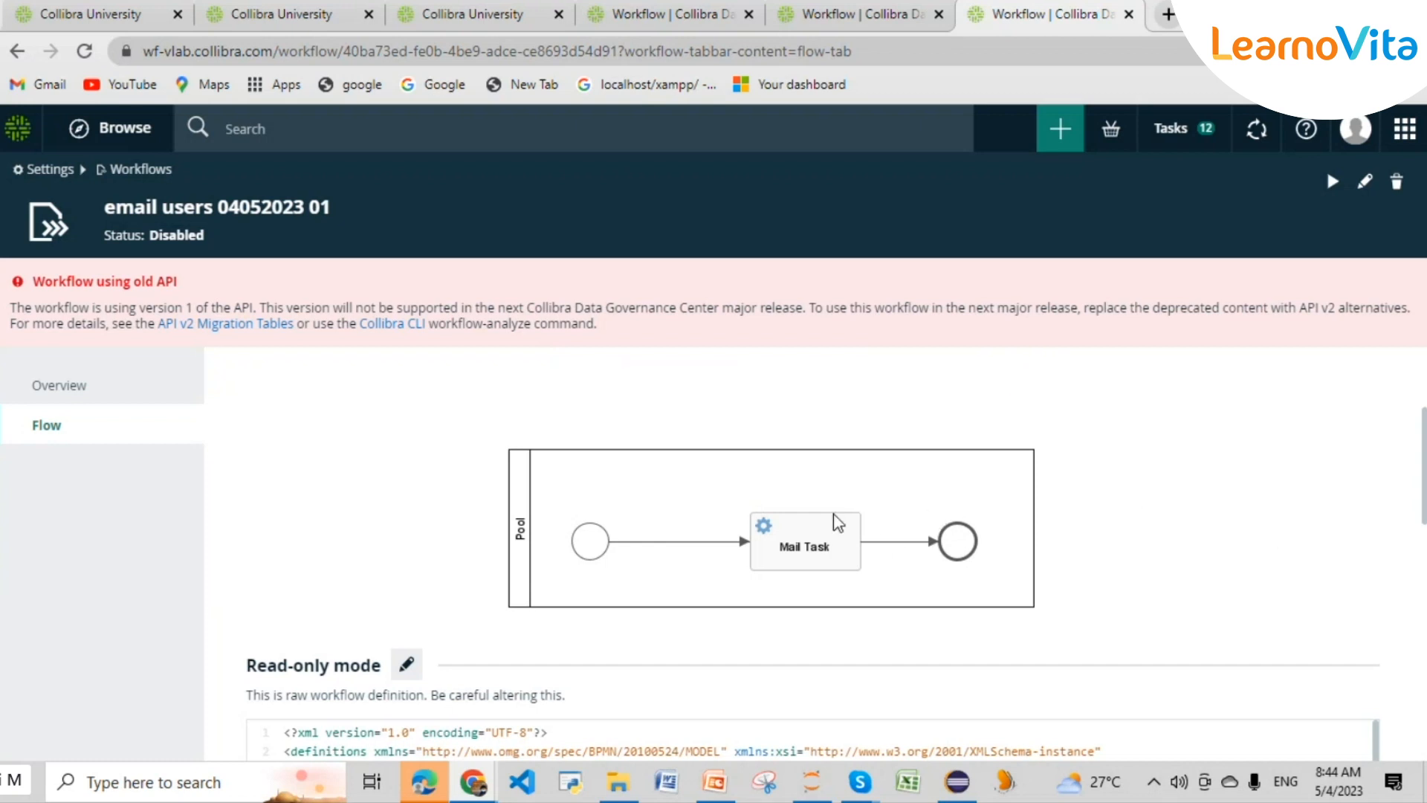
scroll(833, 515, "down", 2)
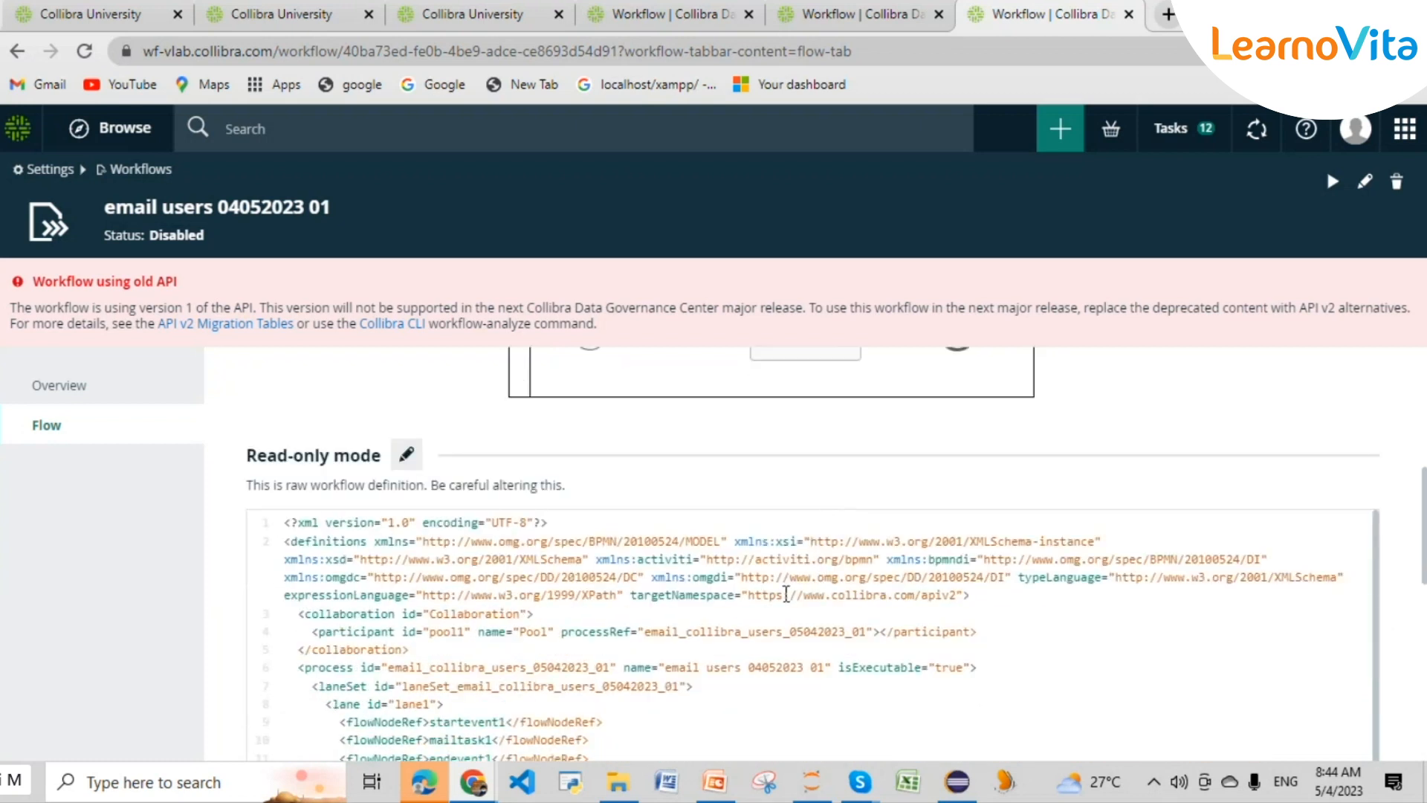
left_click_drag(748, 595, 955, 606)
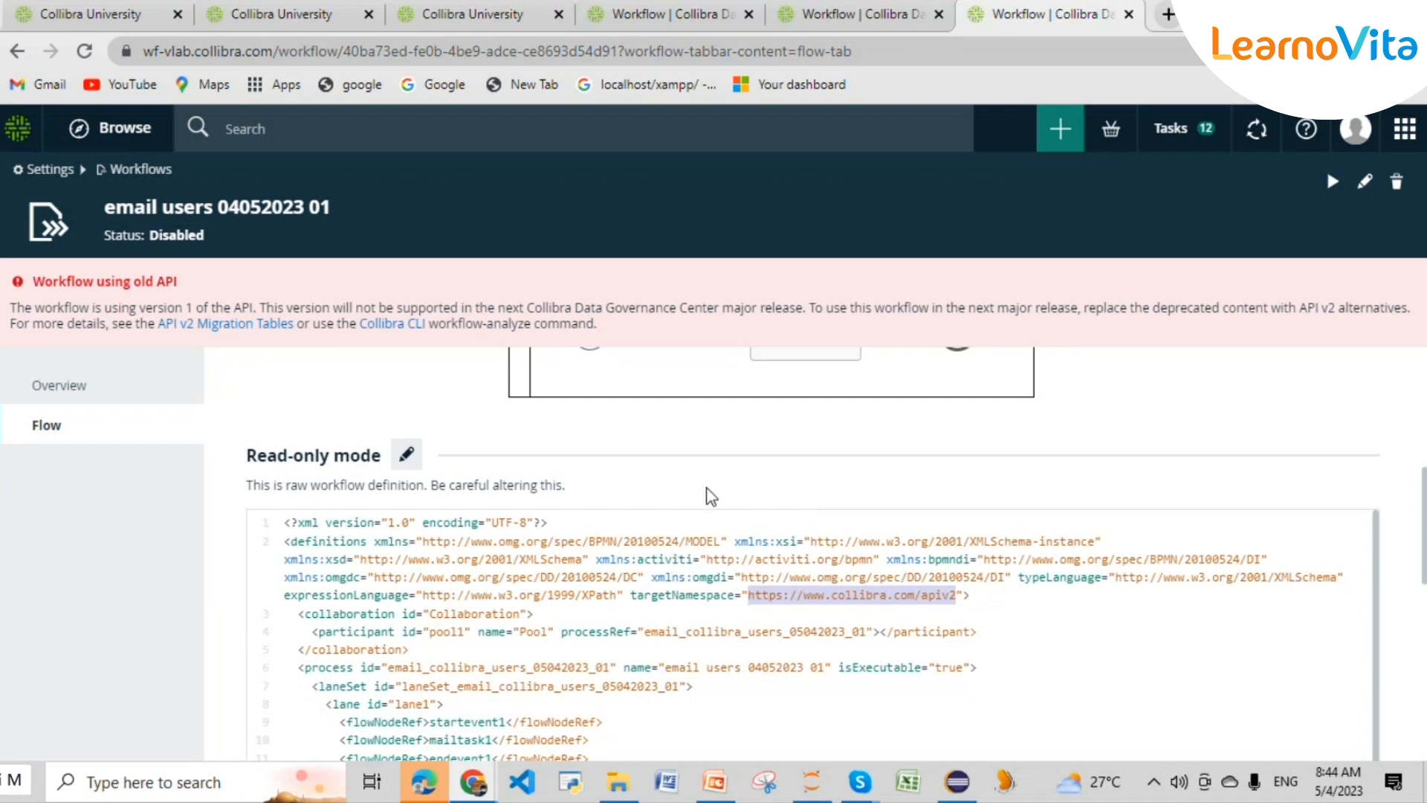
- Read through the diagram shape definitions and highlight the whole mailtask1 service task block
scroll(711, 497, "down", 10)
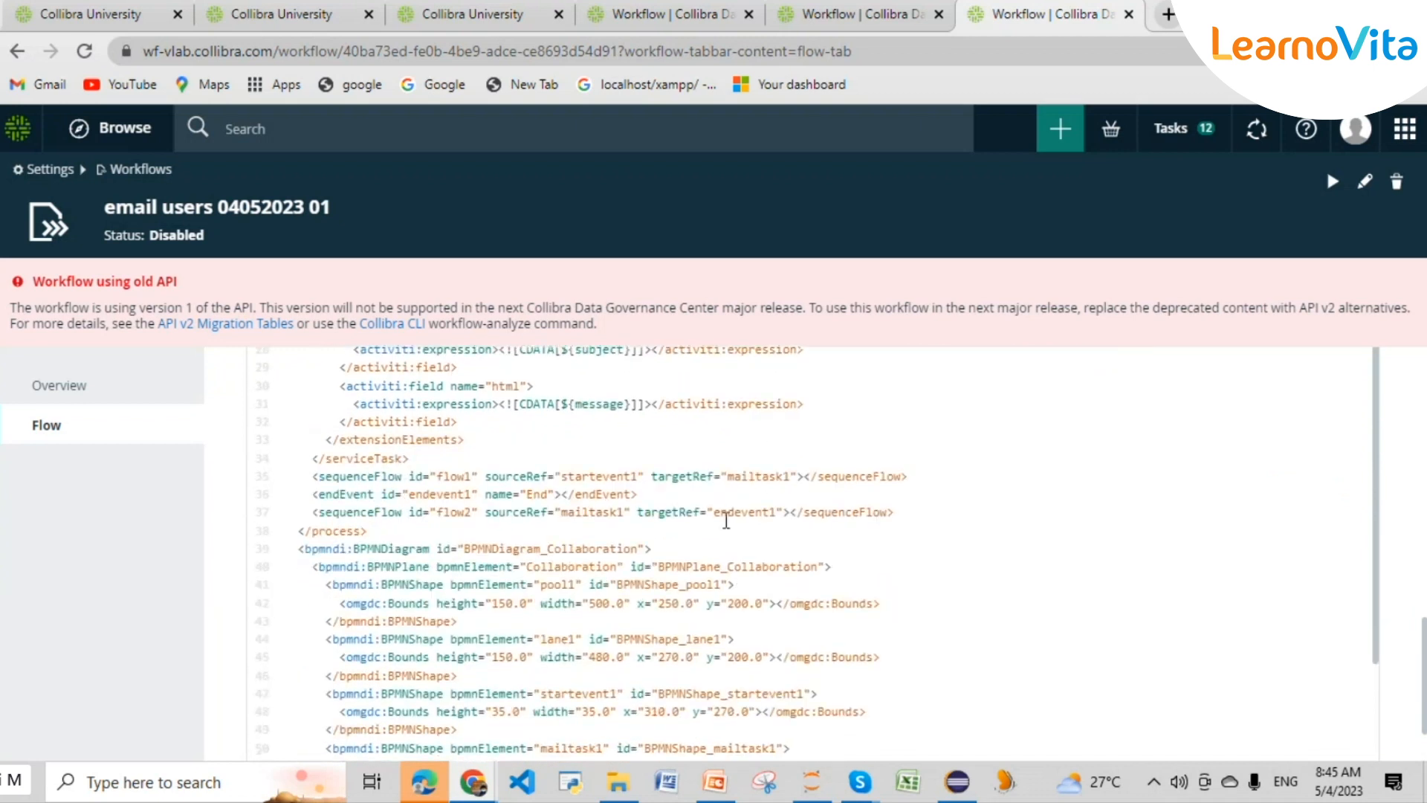
scroll(745, 594, "down", 1)
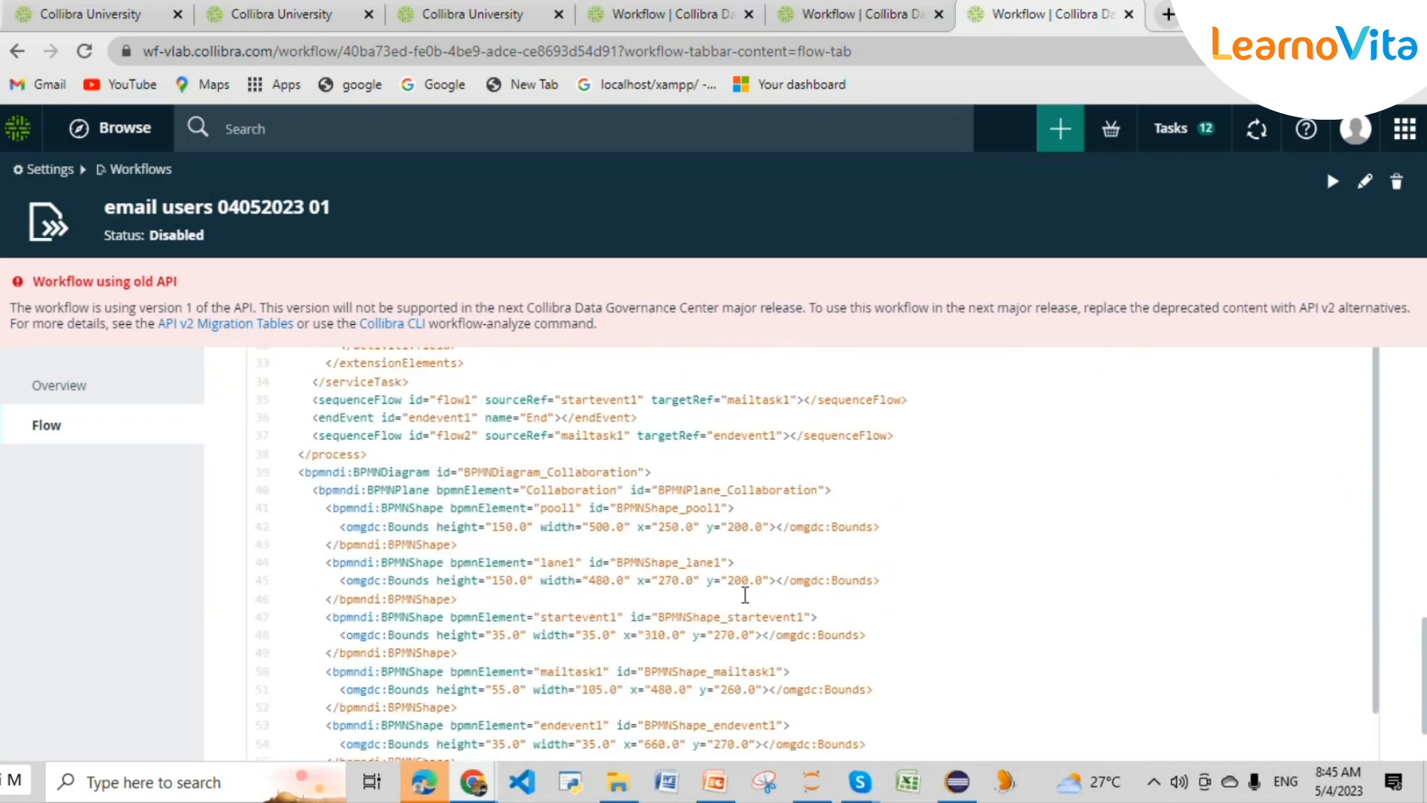
scroll(745, 595, "down", 2)
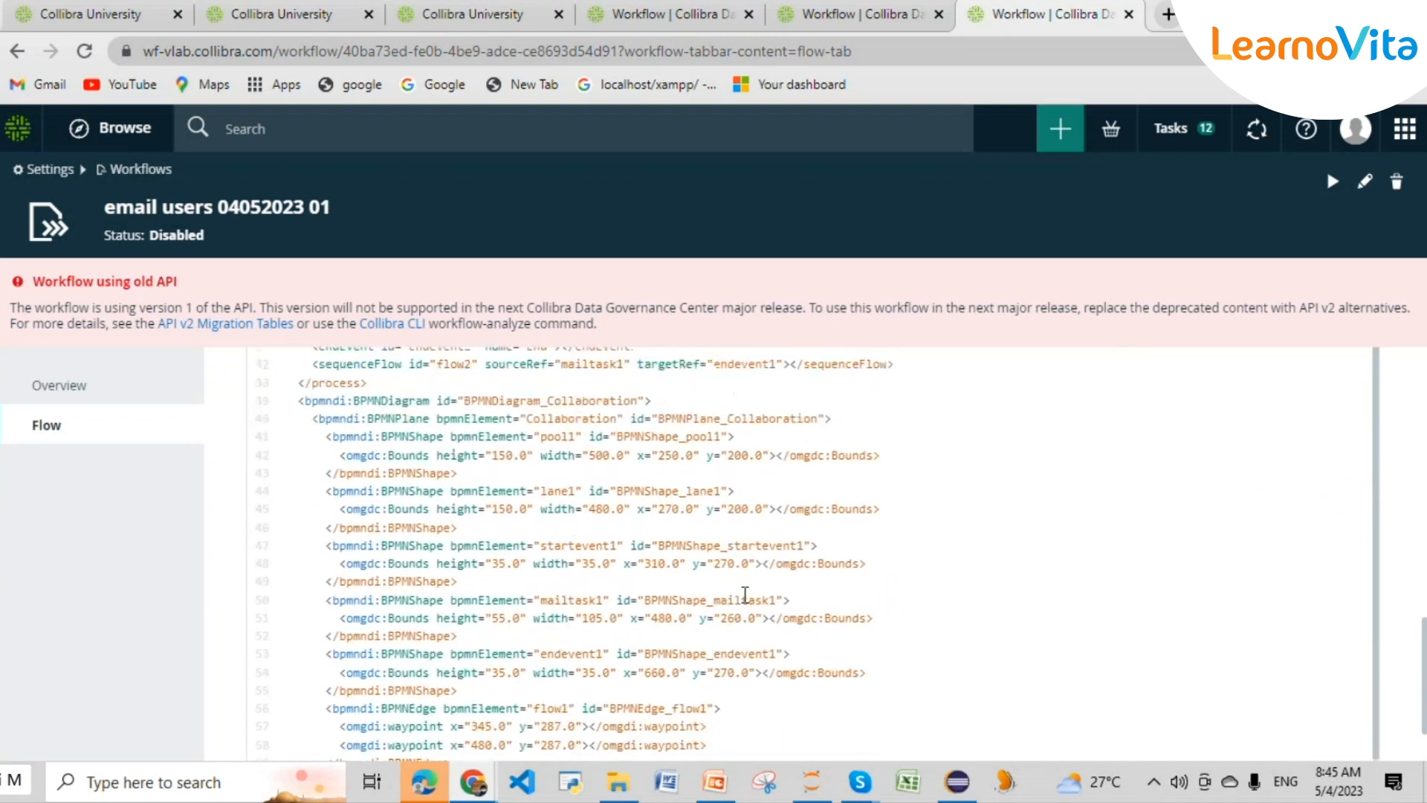
scroll(744, 594, "down", 2)
scroll(731, 625, "up", 4)
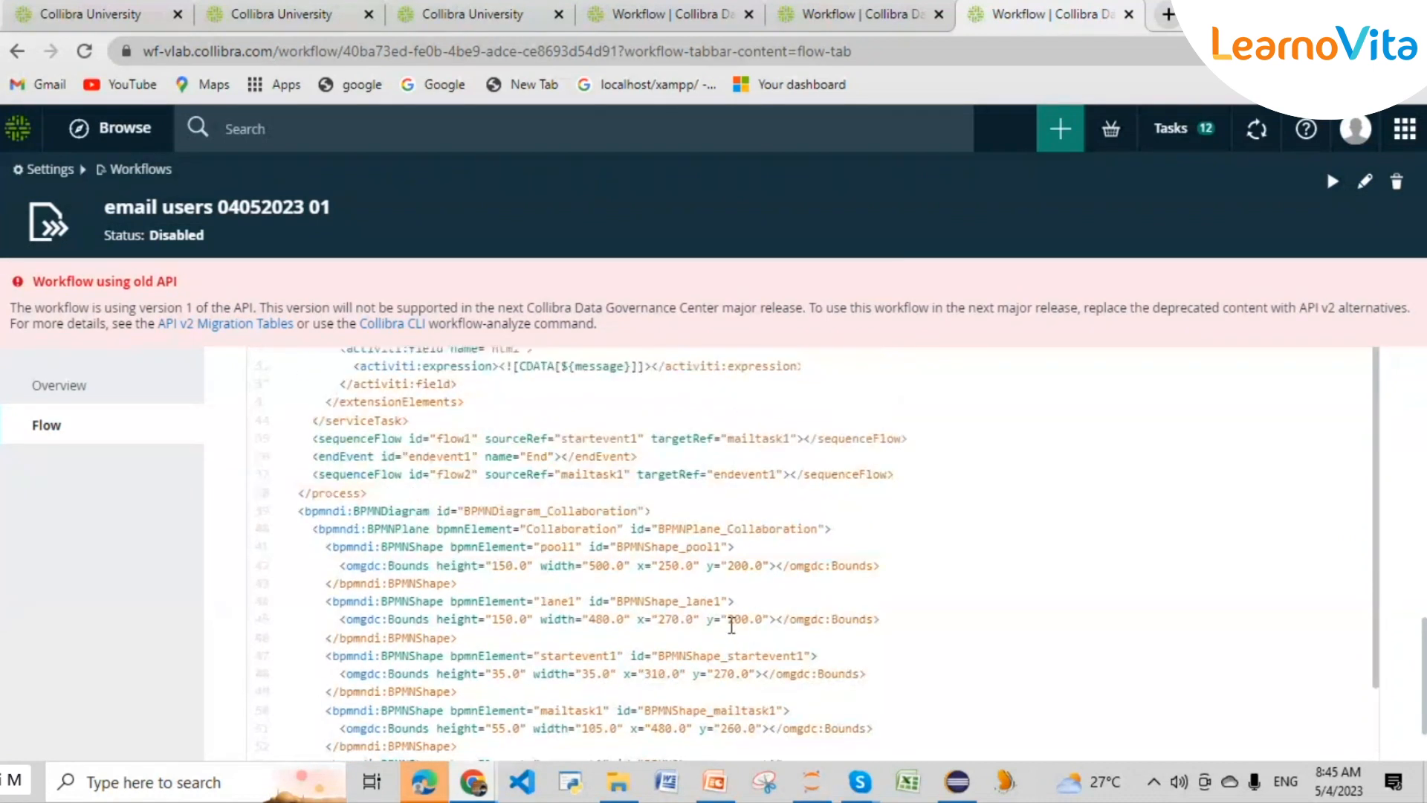
scroll(732, 625, "up", 5)
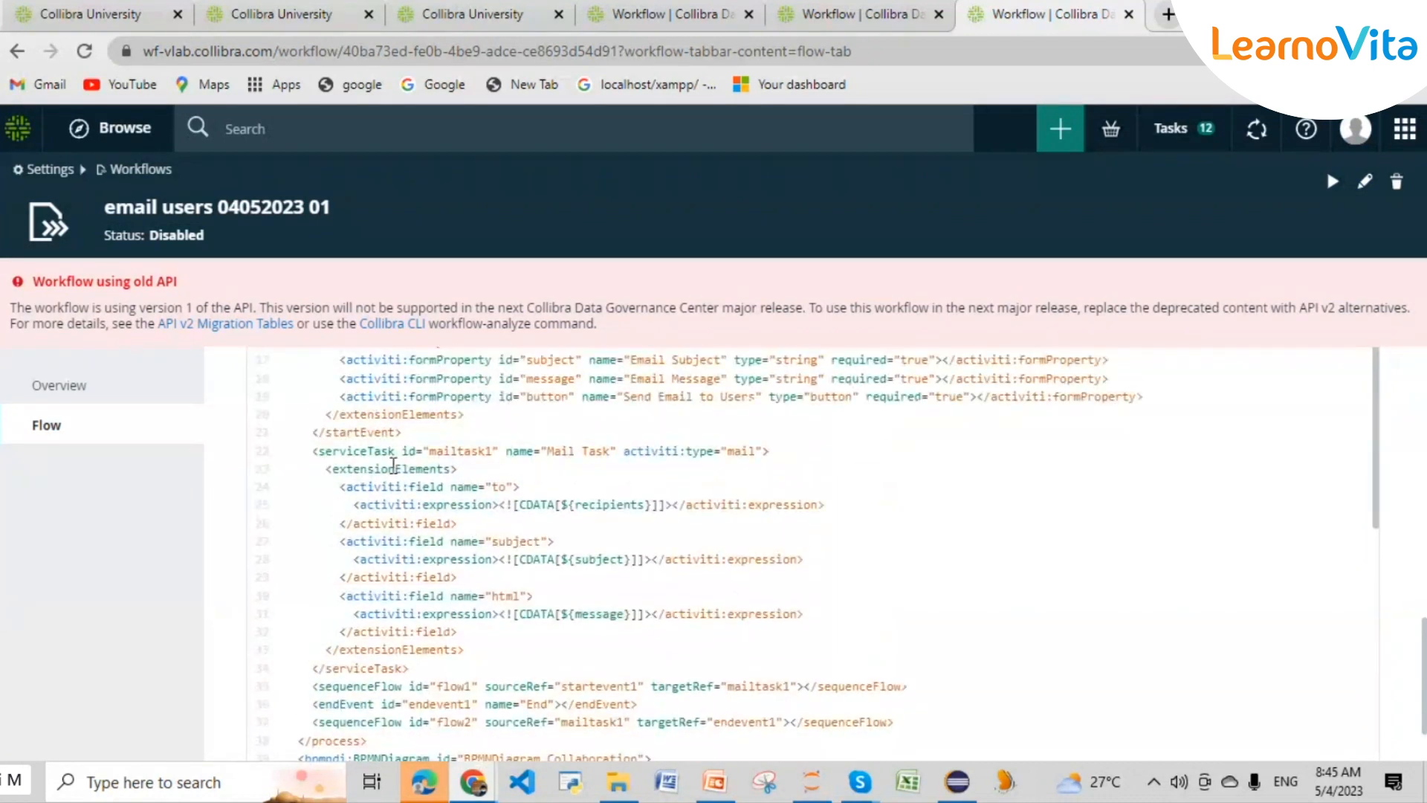
left_click_drag(312, 445, 418, 662)
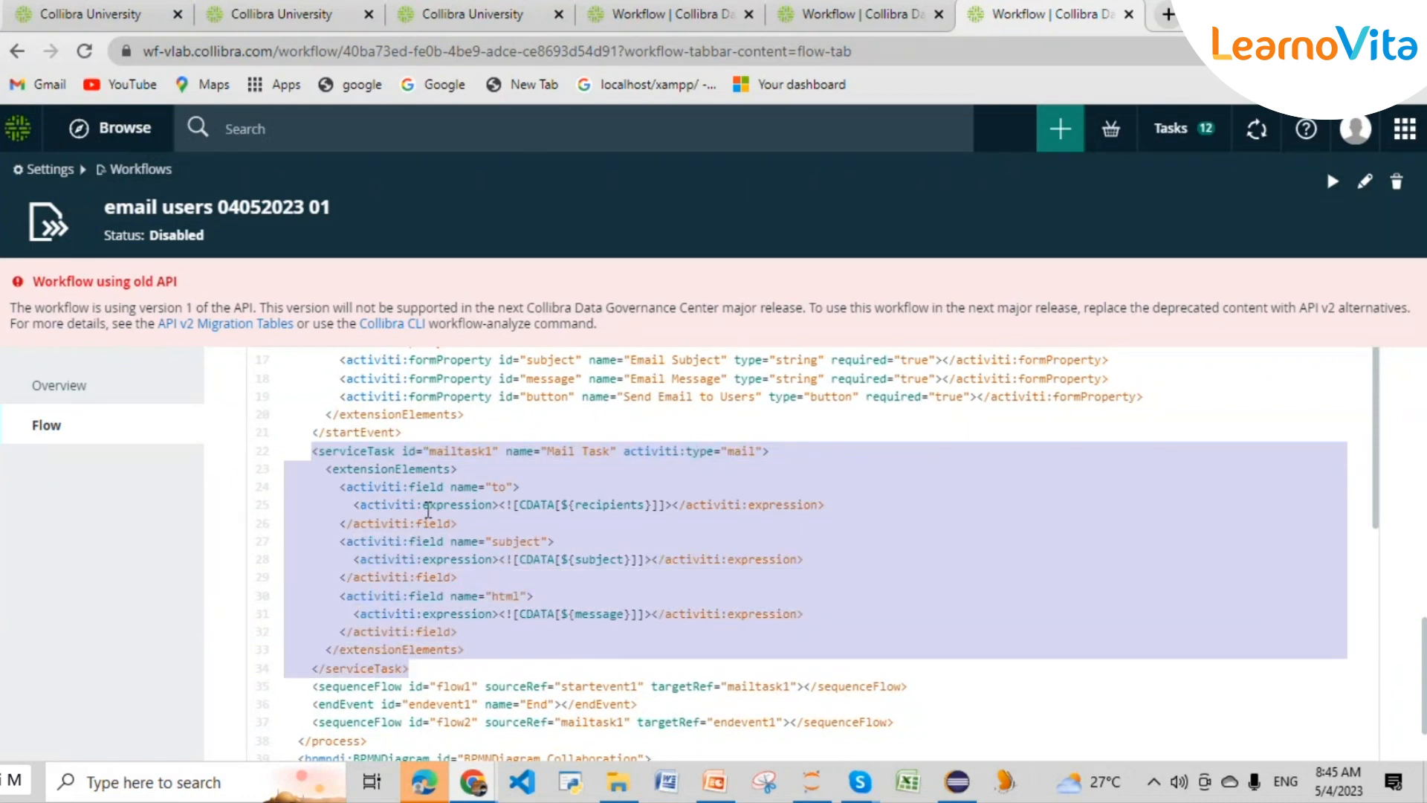
- Highlight the start event block with its form properties and go back to the beginning of the raw definition
scroll(427, 510, "up", 3)
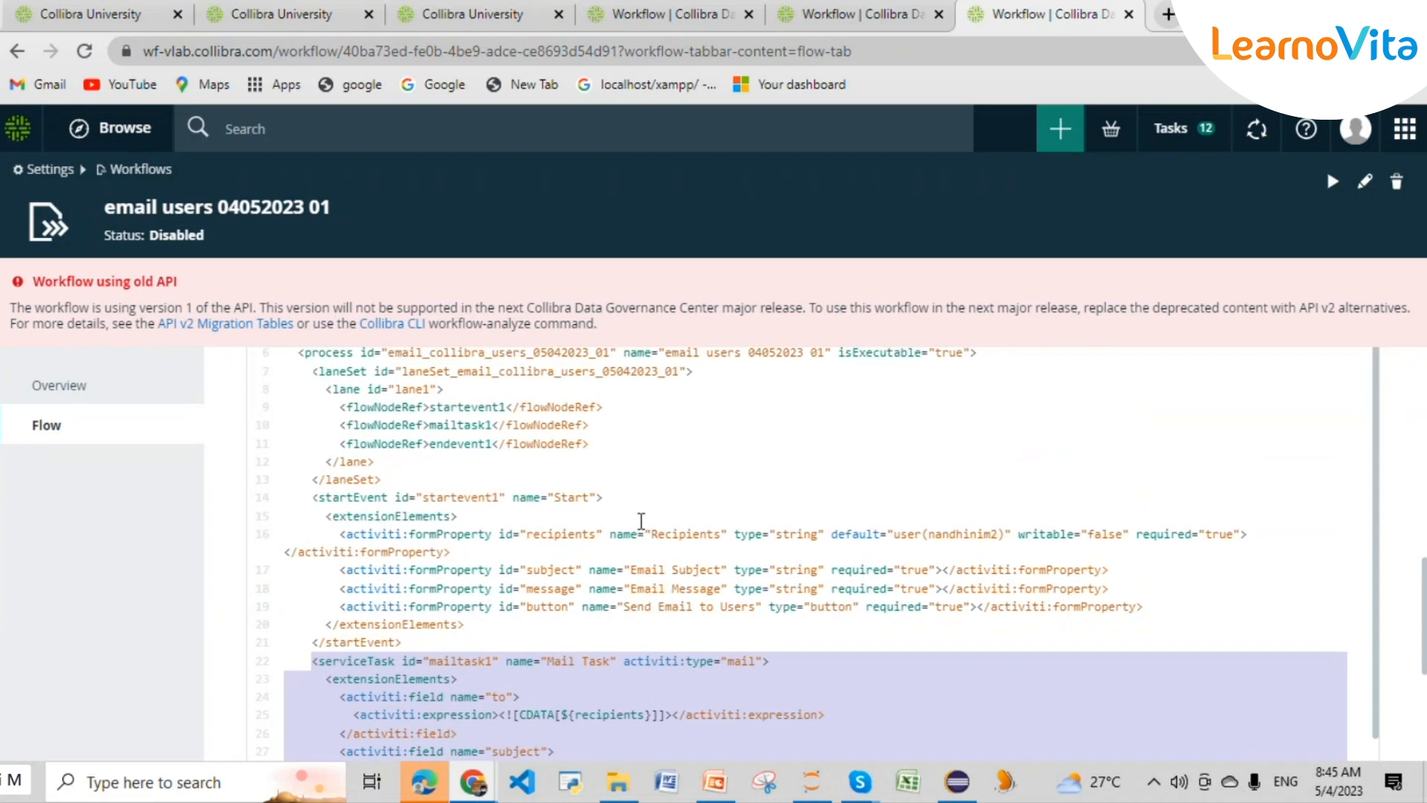
scroll(640, 520, "down", 3)
scroll(639, 524, "up", 3)
left_click_drag(418, 642, 377, 426)
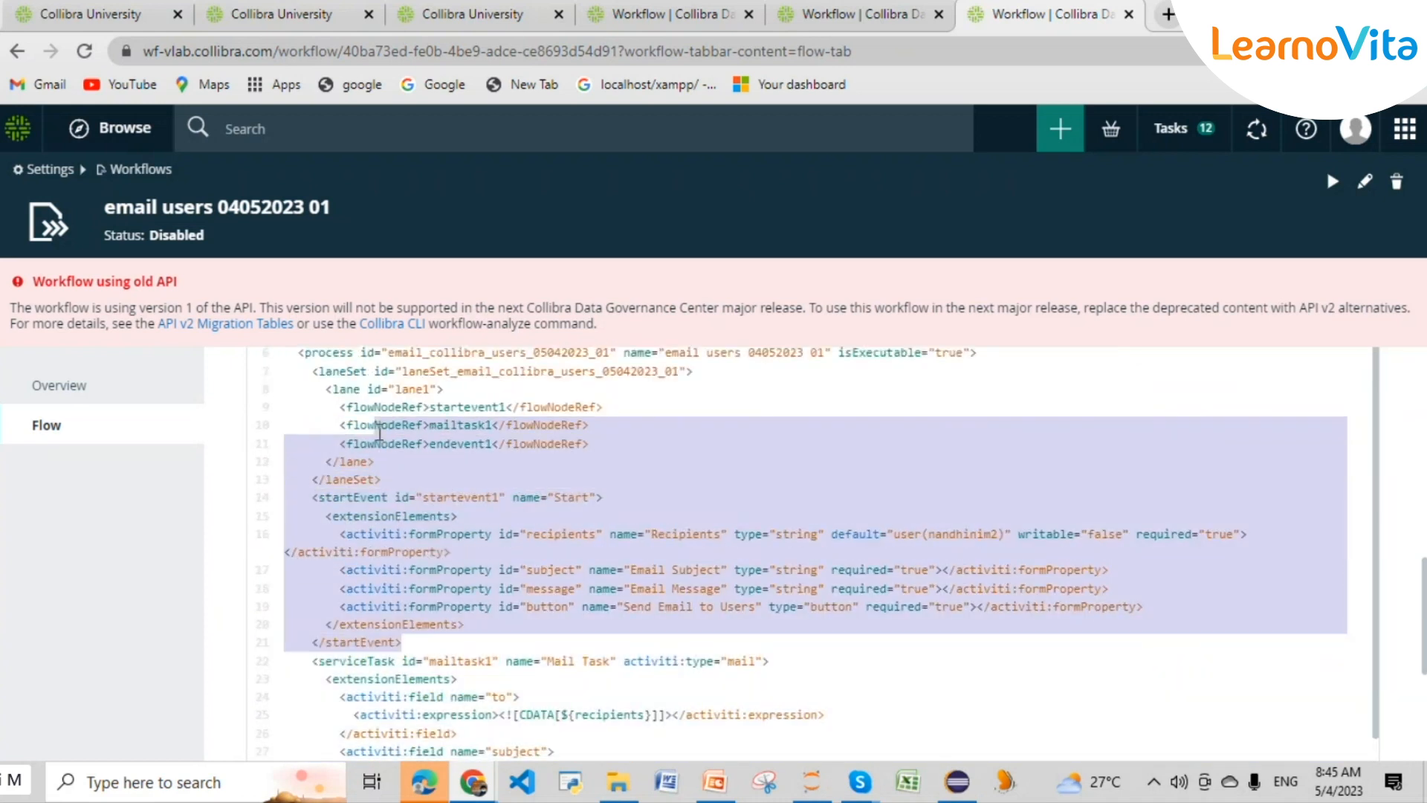
scroll(418, 511, "up", 3)
left_click(421, 512)
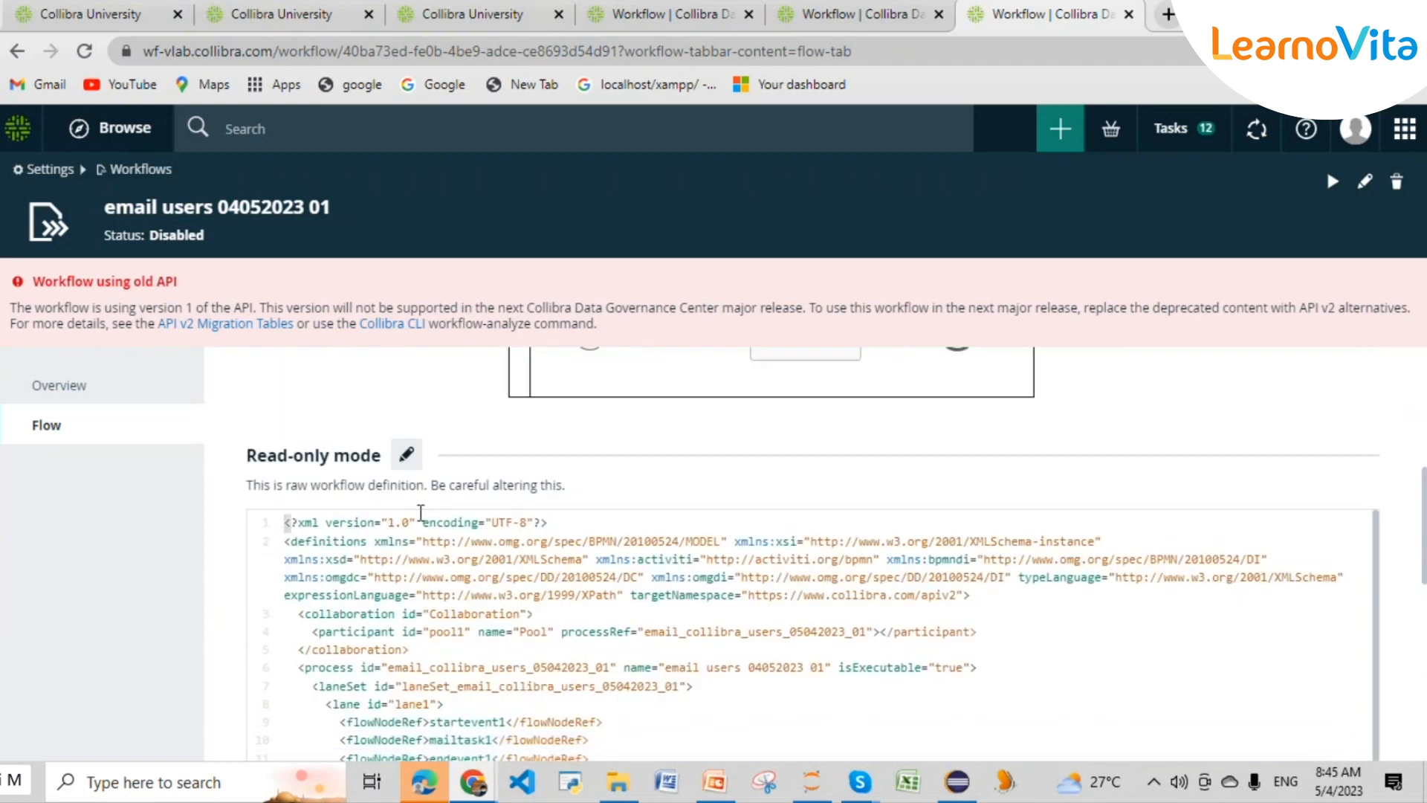
- Set the workflow's description in the overview to "this workf;low will generate emails to this group" and save it
left_click(120, 388)
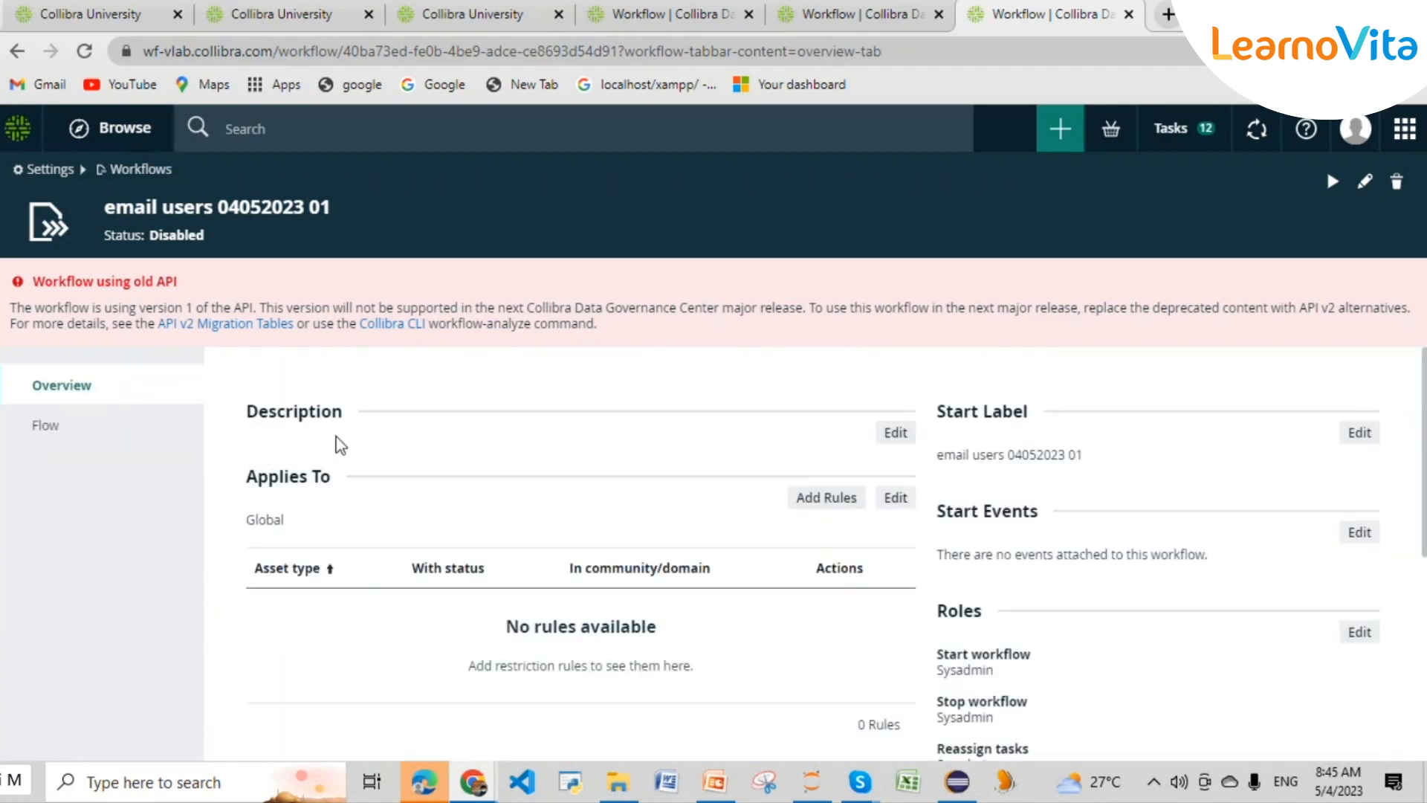
left_click(896, 433)
type("this ")
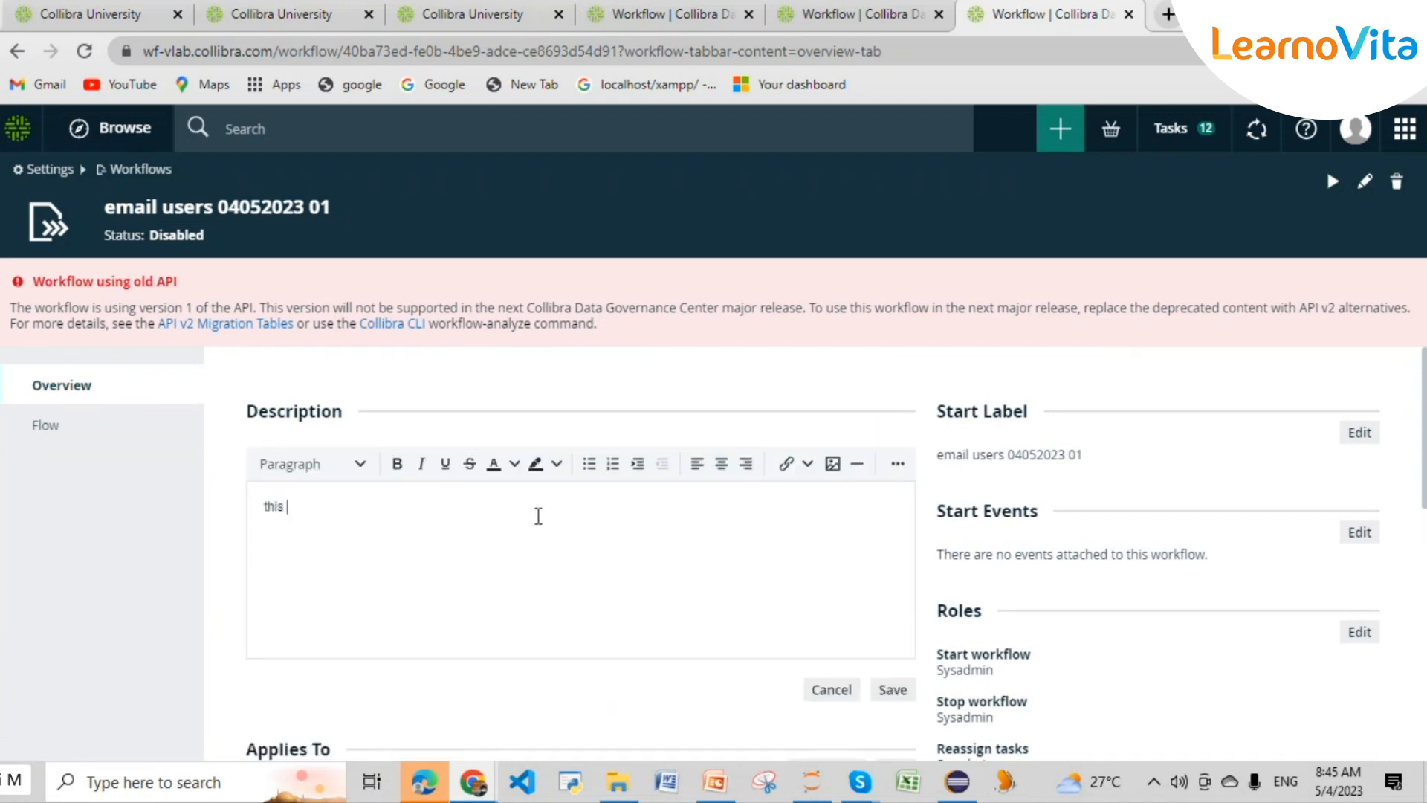
type("wprworkf;low will ge")
type("ate emails to ")
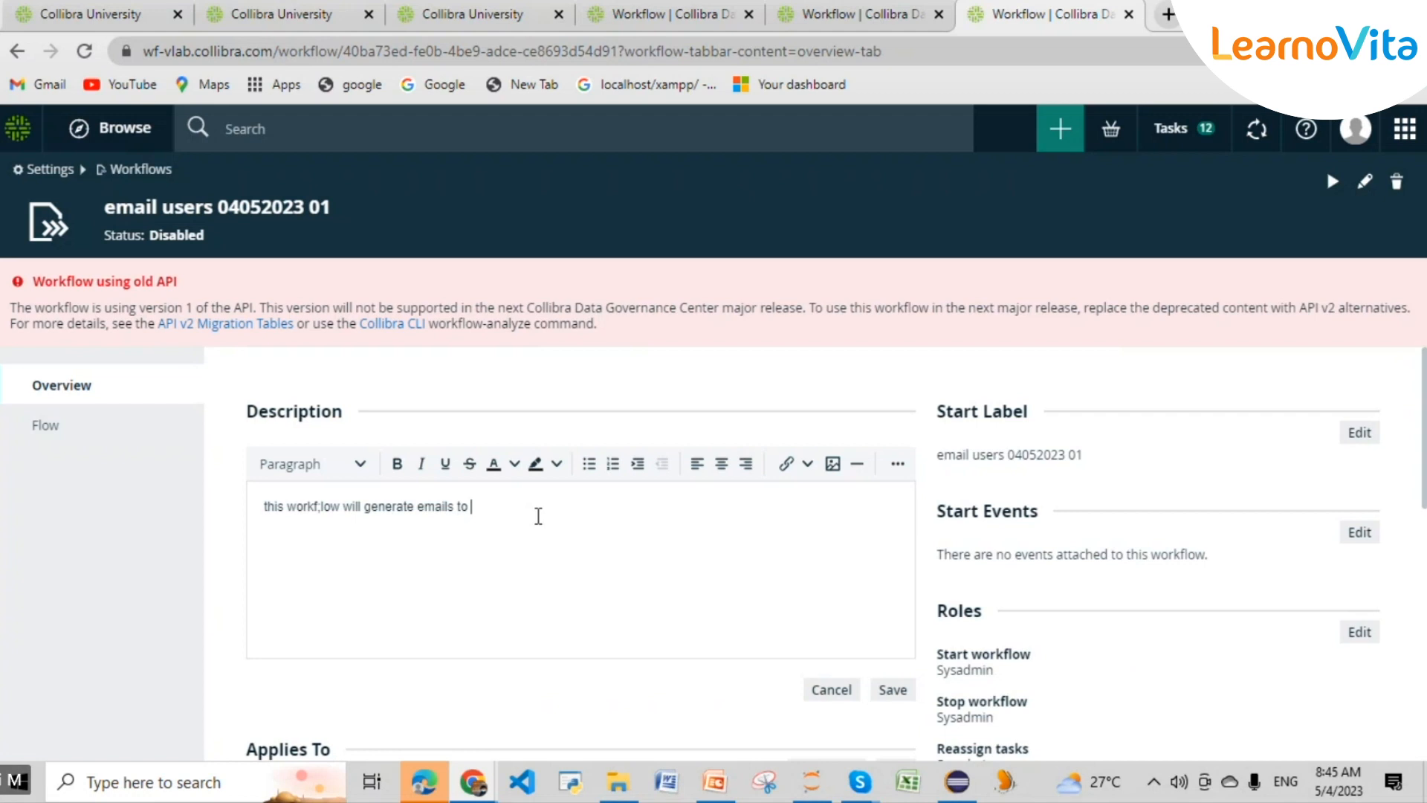
type("this gru")
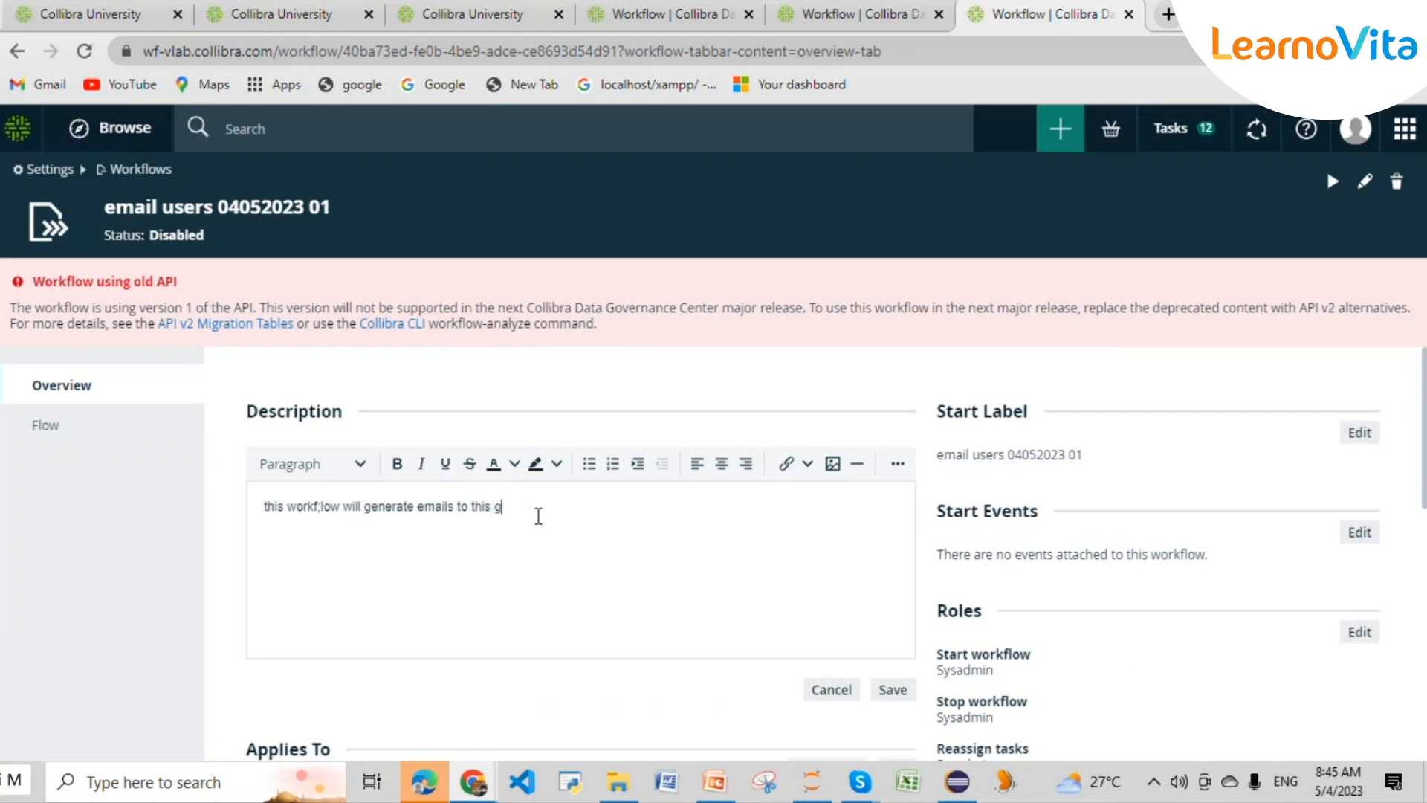
key("BackSpace")
key("BackSpace")
type("roup")
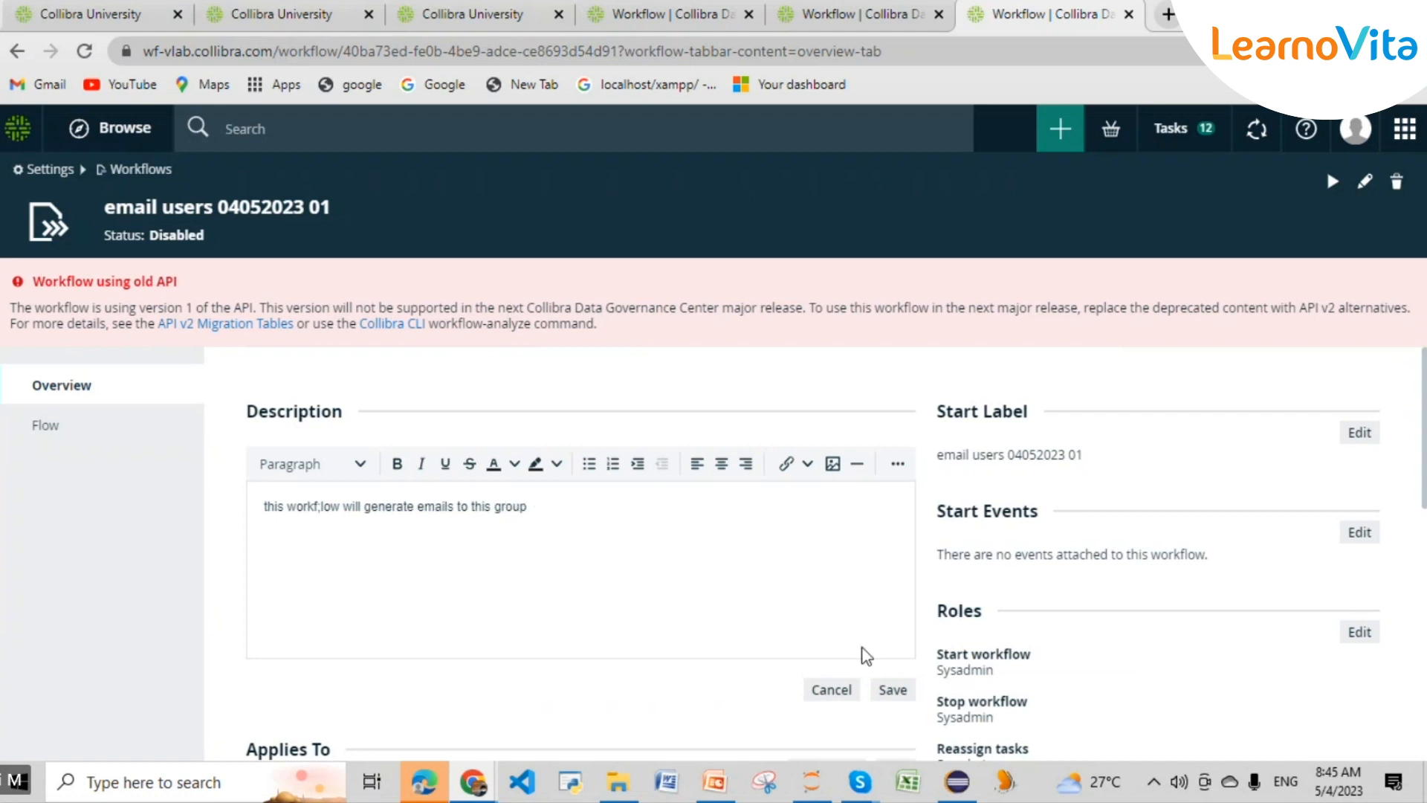
left_click(894, 691)
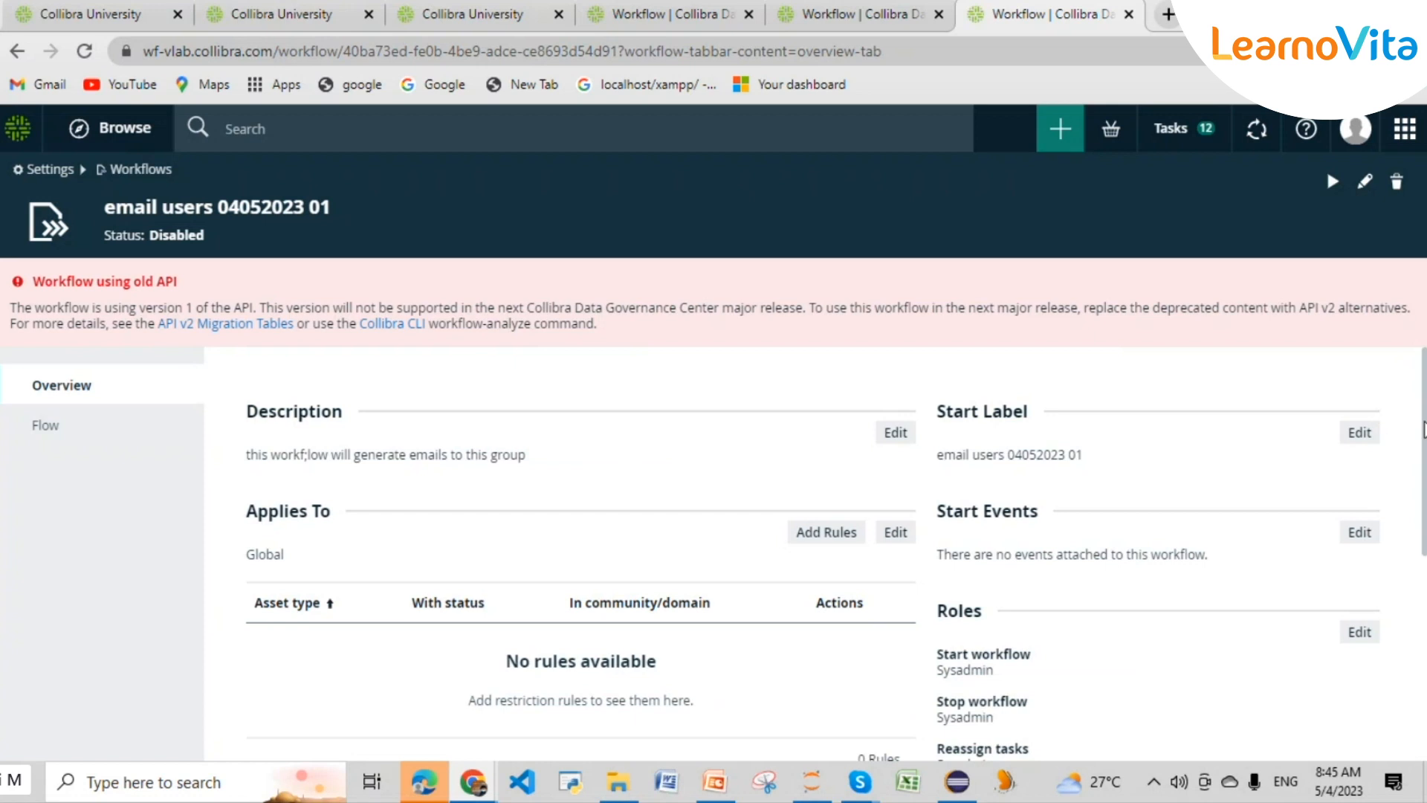
- Review the overview's rules, variables and other start options, and highlight the workflow's start label
scroll(563, 503, "down", 1)
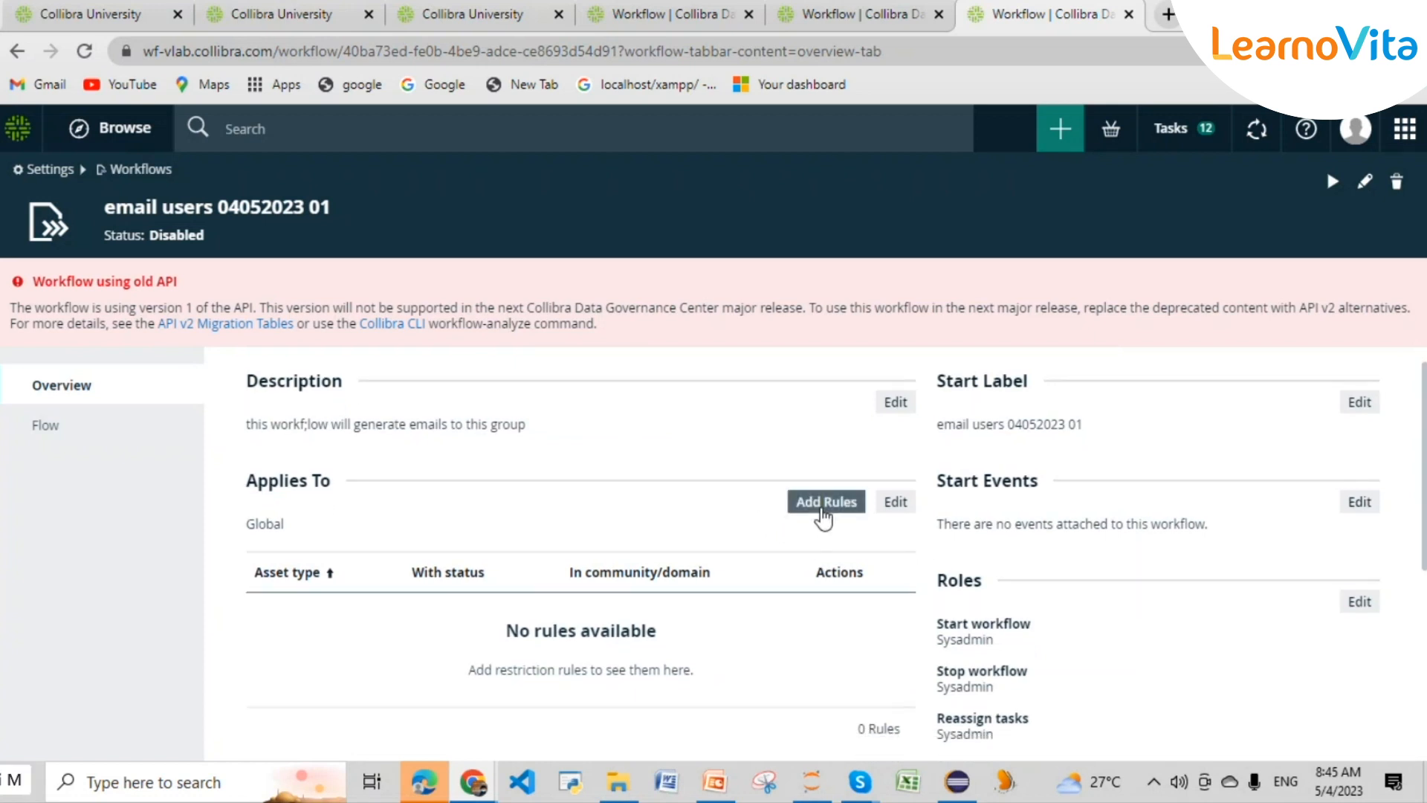
scroll(684, 673, "down", 5)
scroll(685, 677, "up", 1)
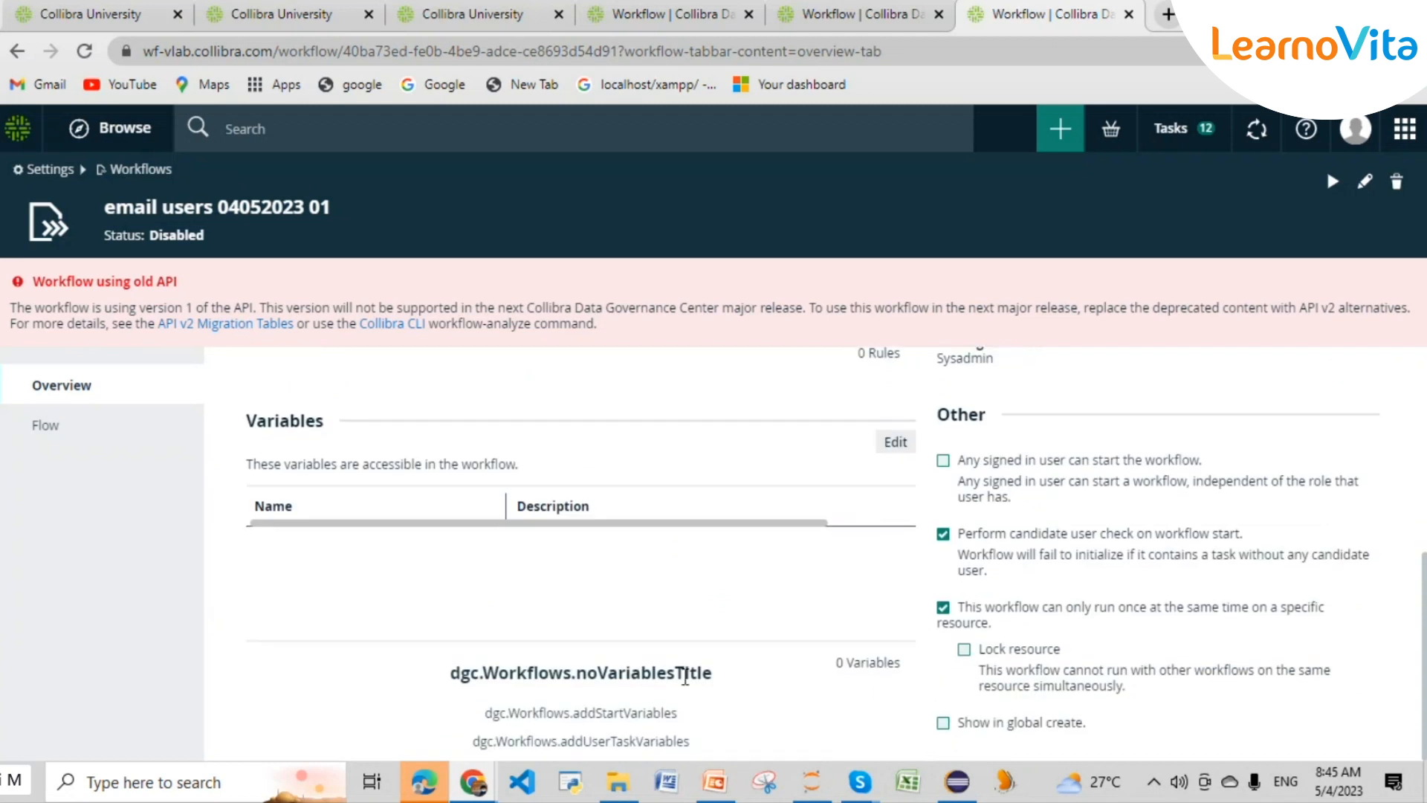
scroll(684, 674, "up", 5)
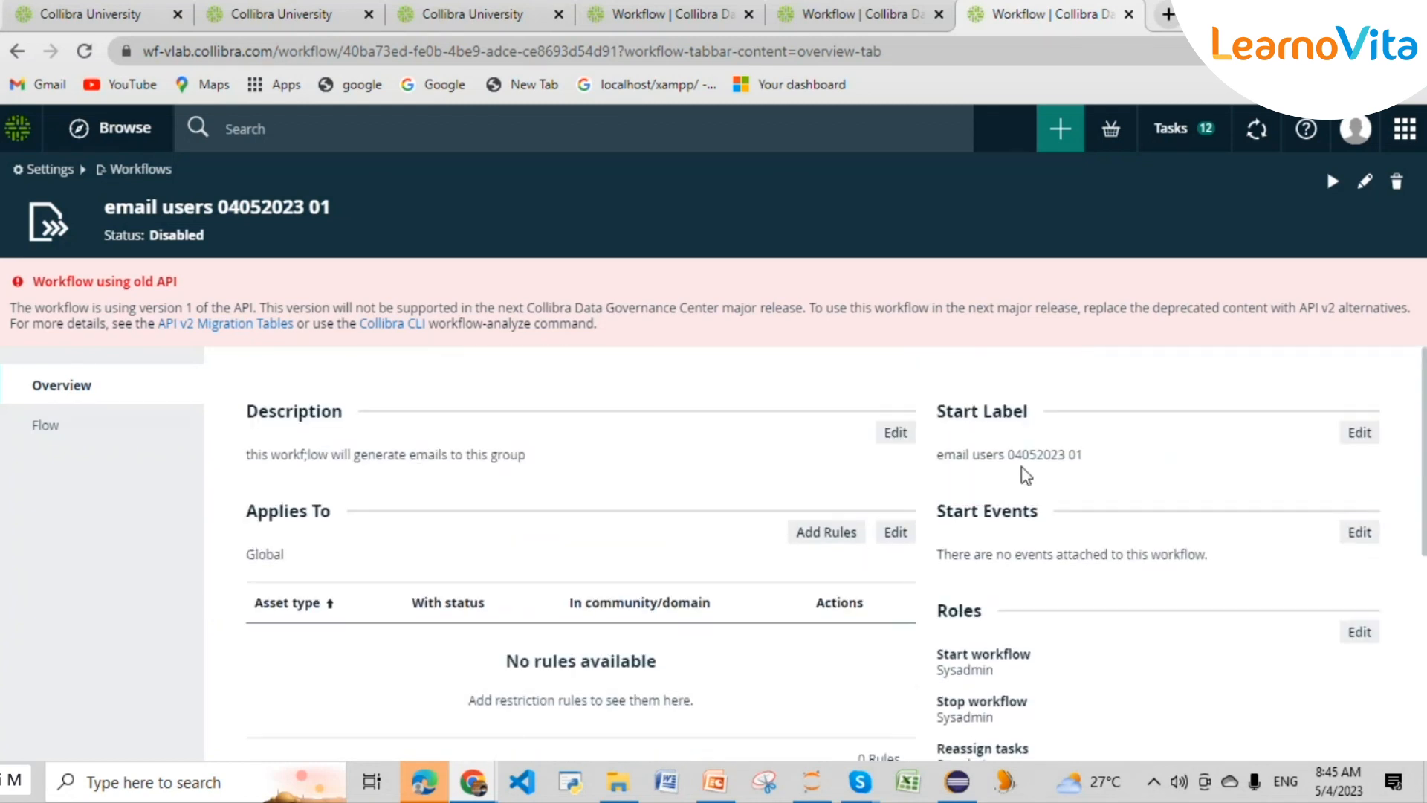
left_click_drag(1089, 456, 941, 463)
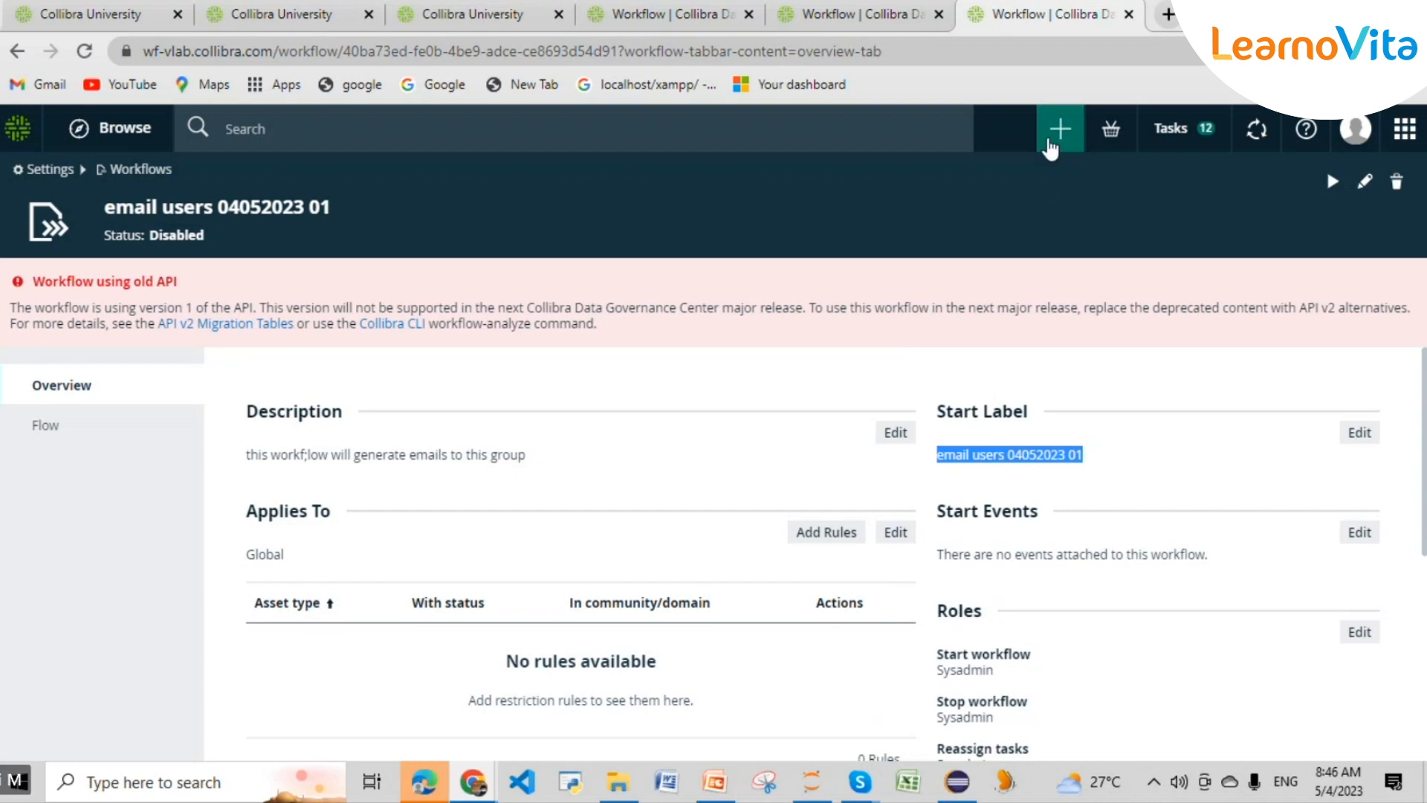
- Search the Create dialog for "650" and open the start form of the email test 650 workflow
left_click(861, 22)
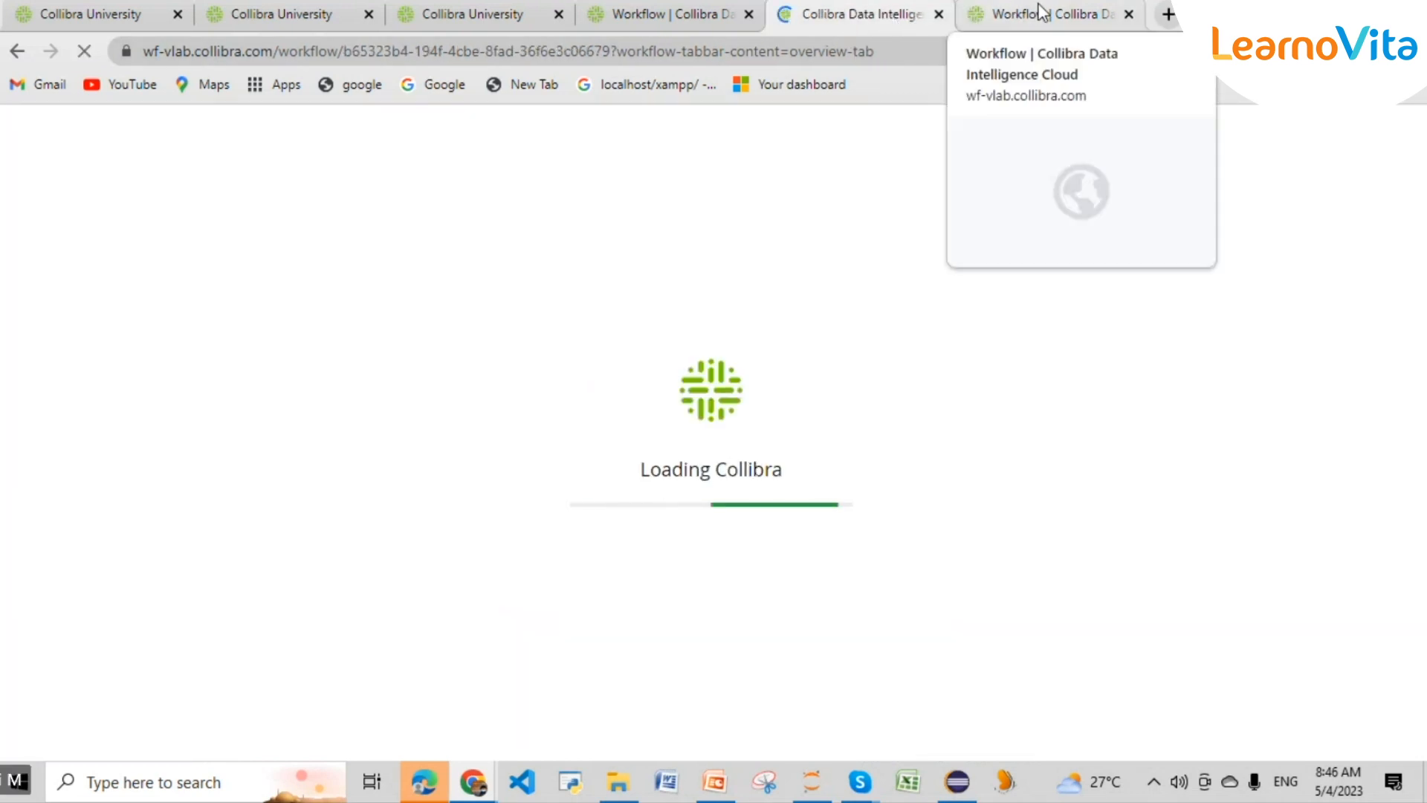
left_click(1021, 22)
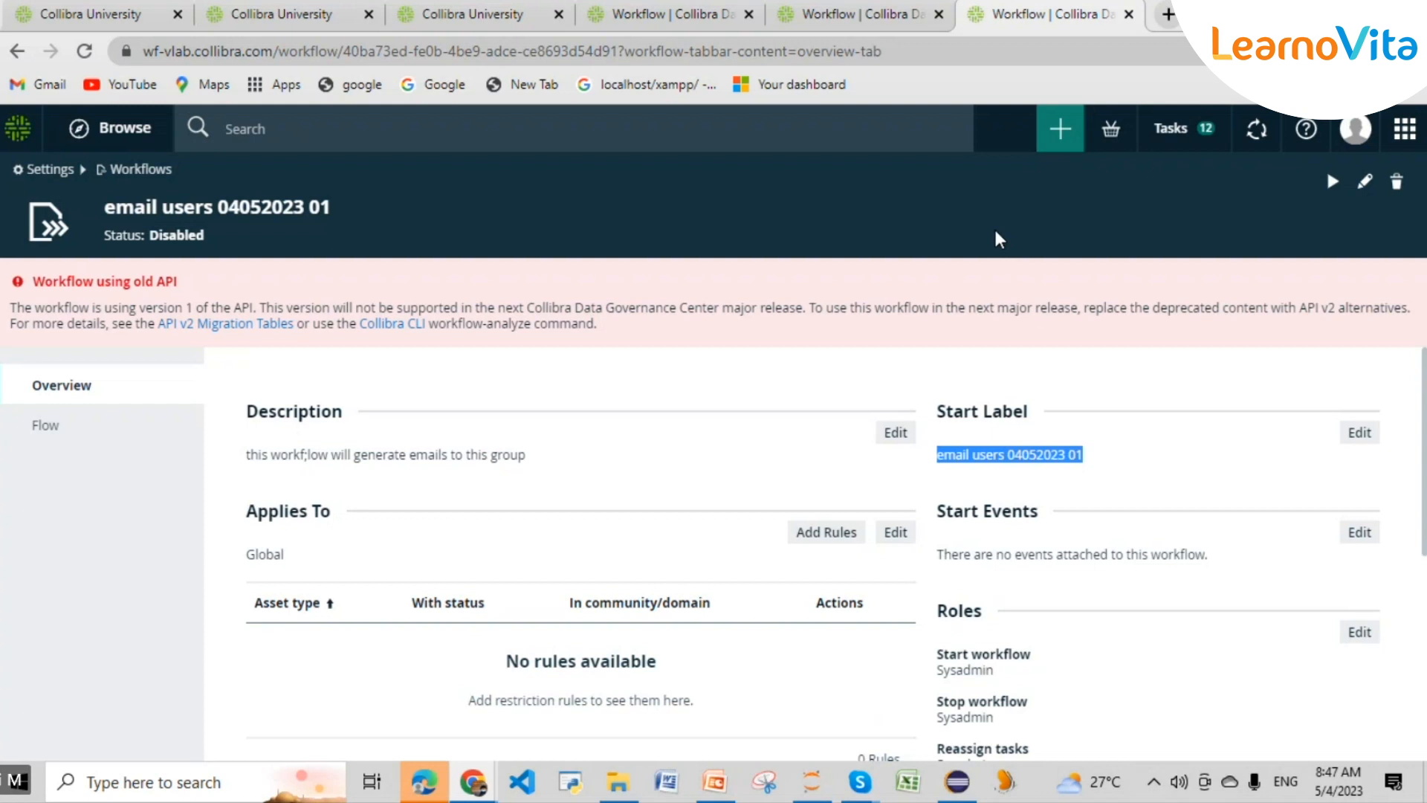
left_click(1061, 141)
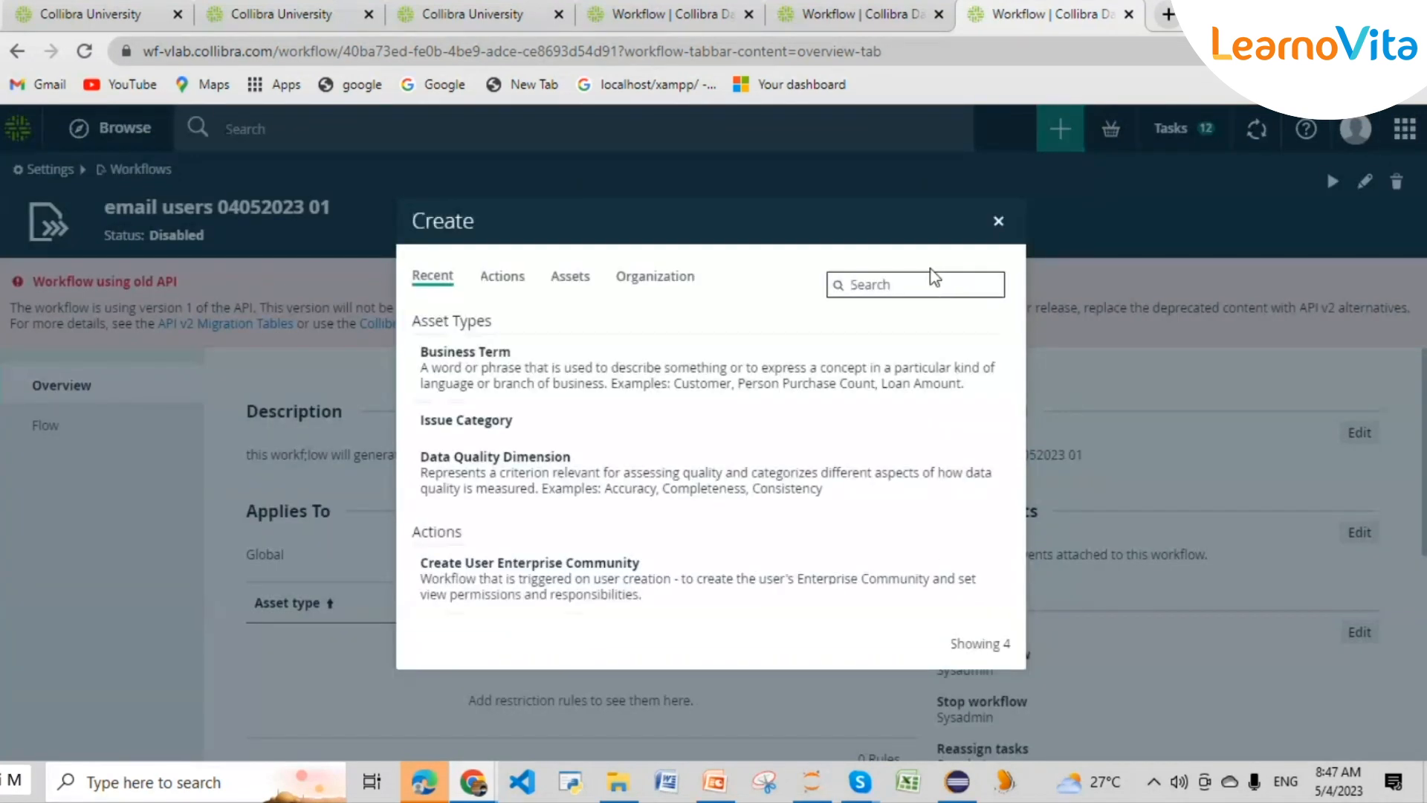
left_click(934, 281)
type("650")
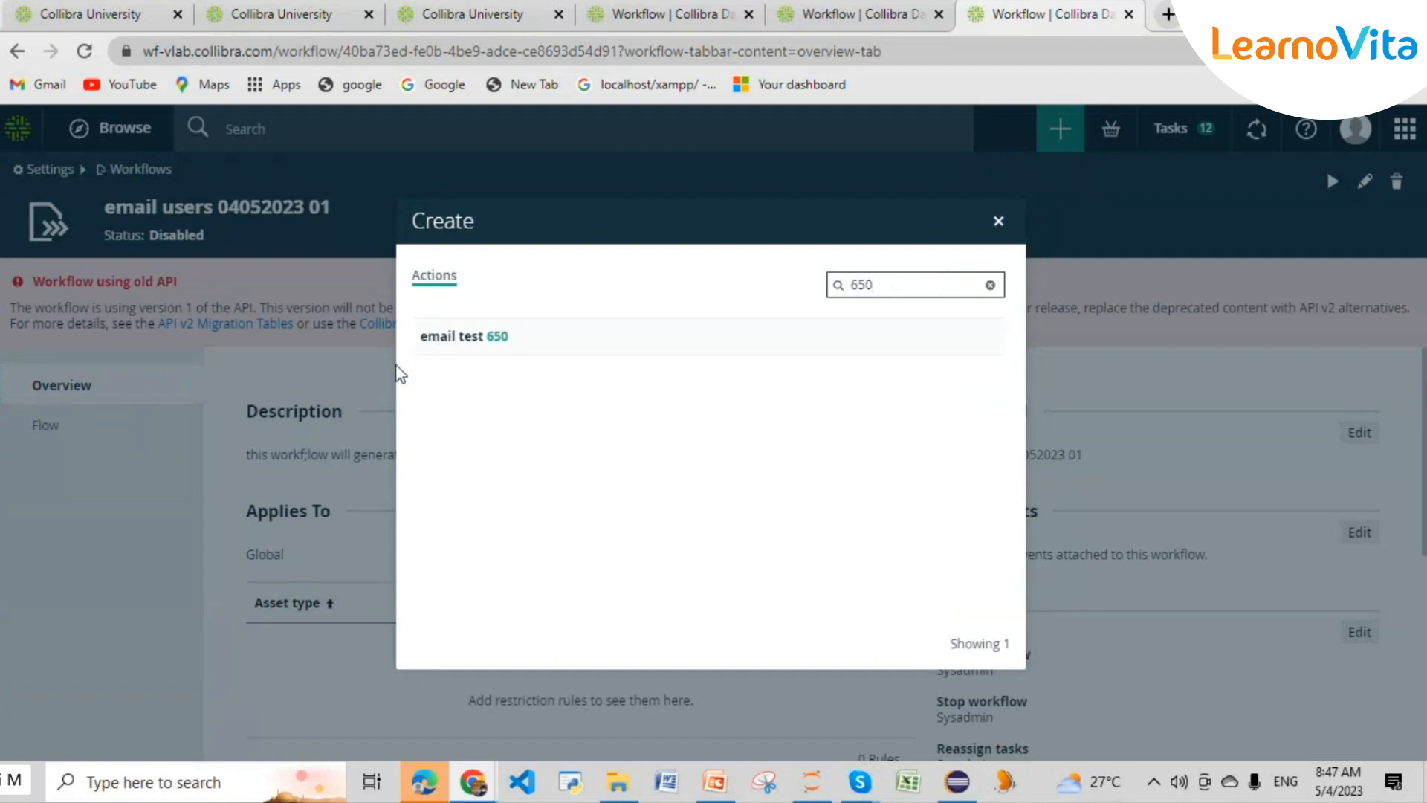
left_click(454, 338)
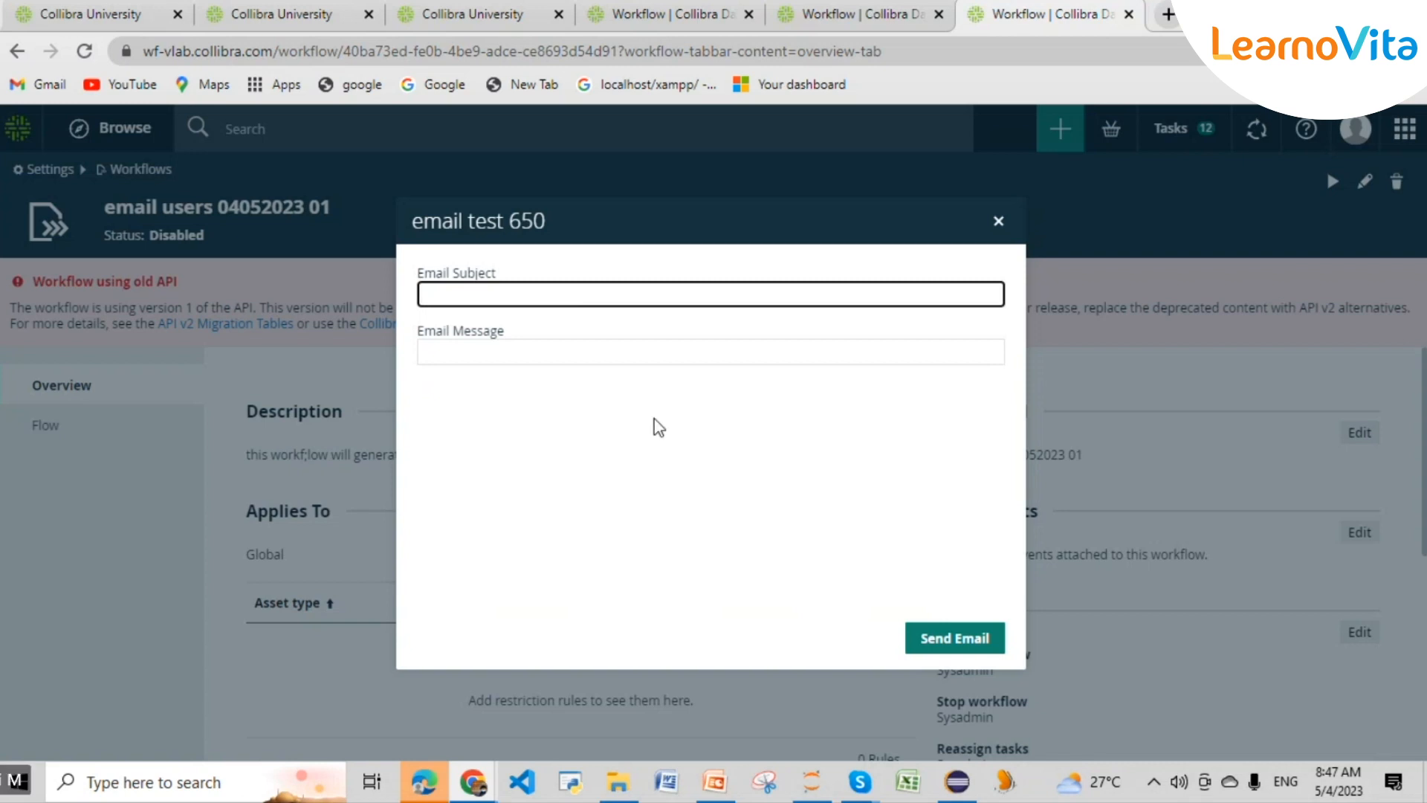
- Switch to Gmail, preview the Collibra Java API Lab.ppt attachment and find the Form types table on page 13
left_click(709, 790)
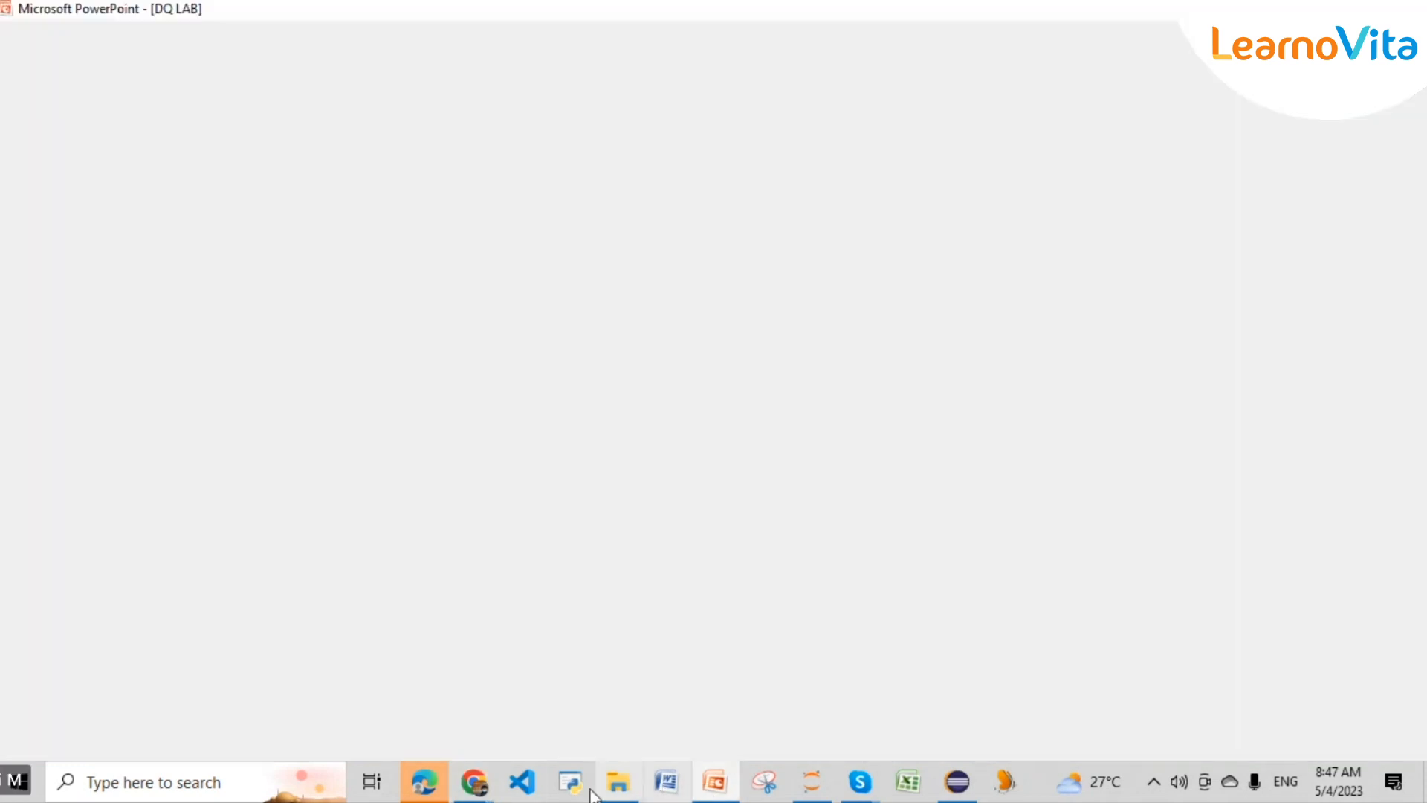
mouse_move(473, 781)
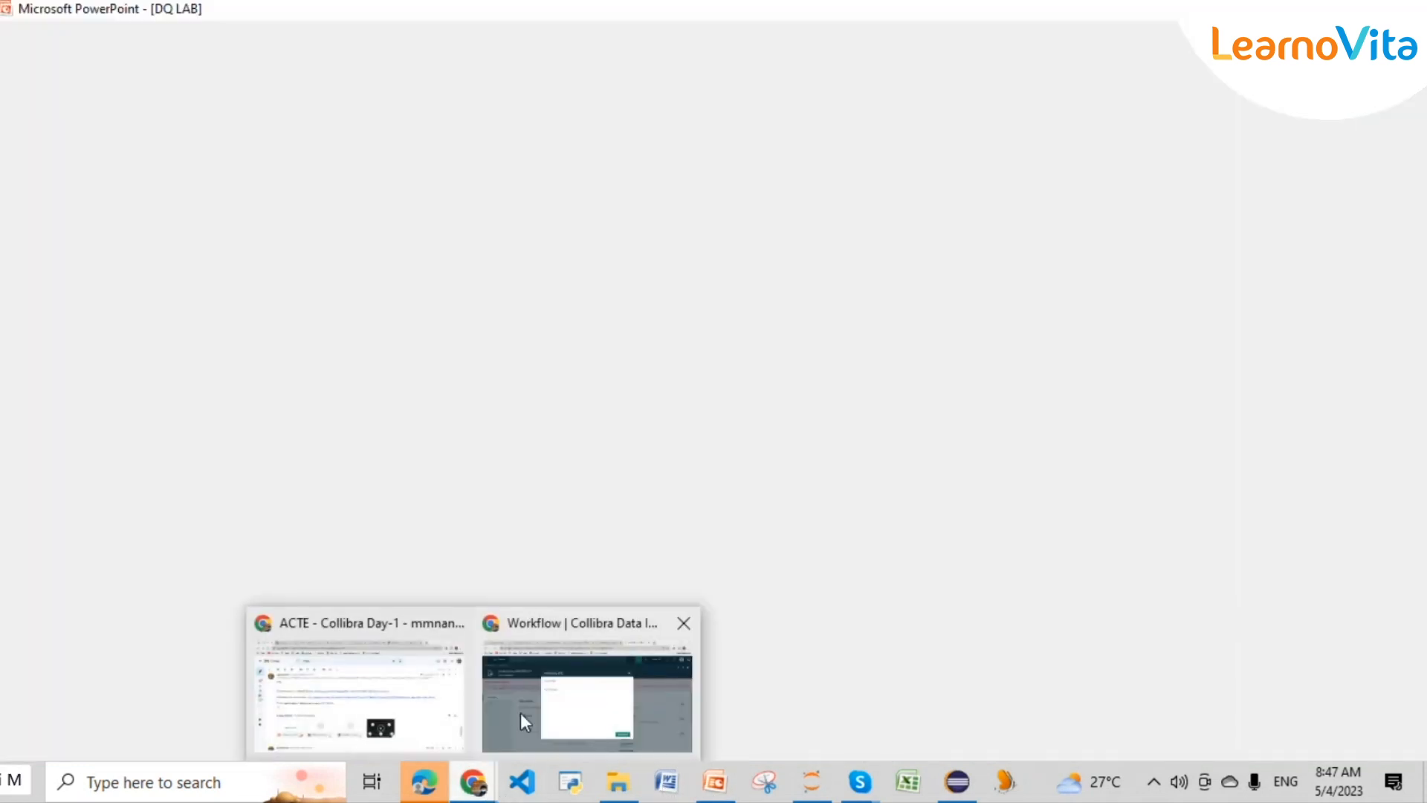
left_click(358, 695)
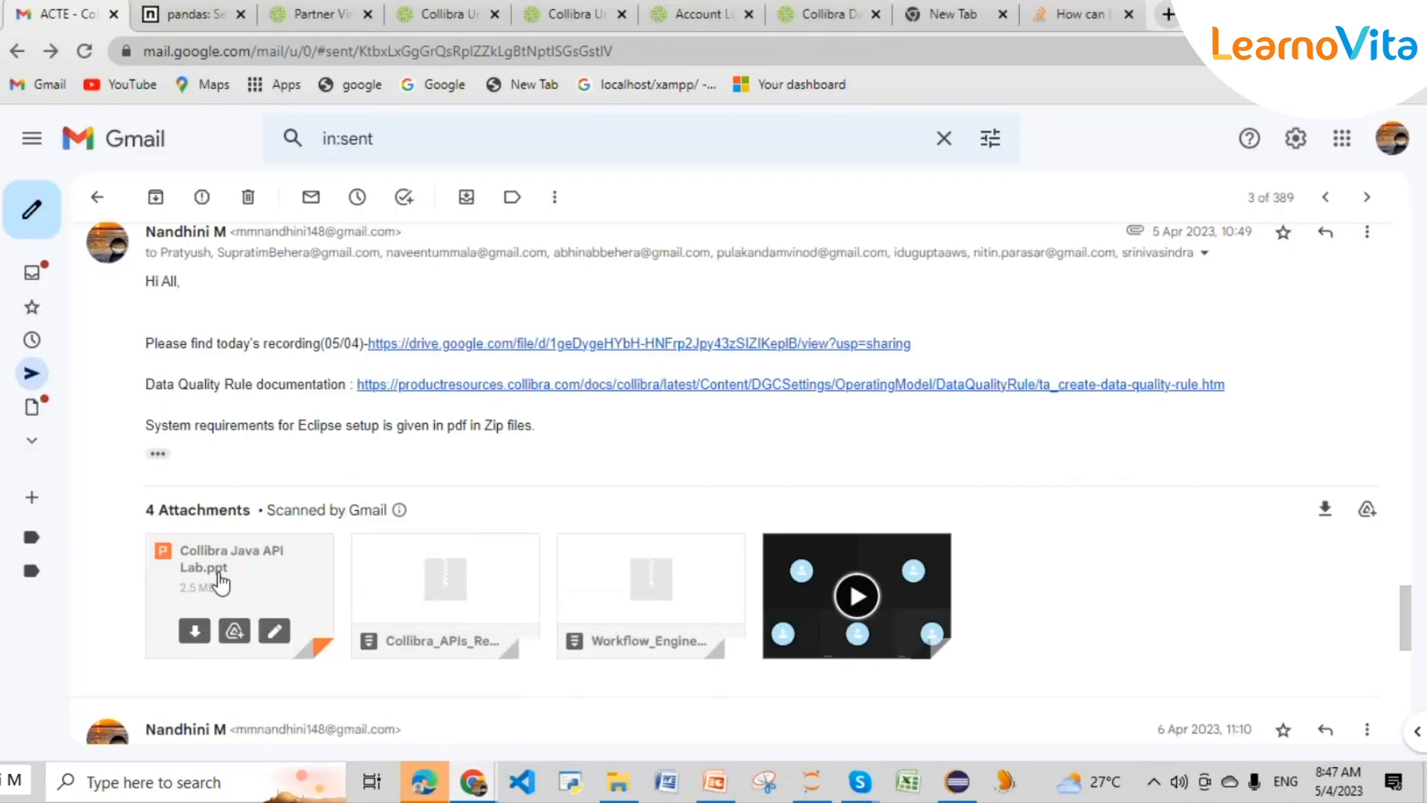
left_click(216, 581)
scroll(755, 475, "down", 20)
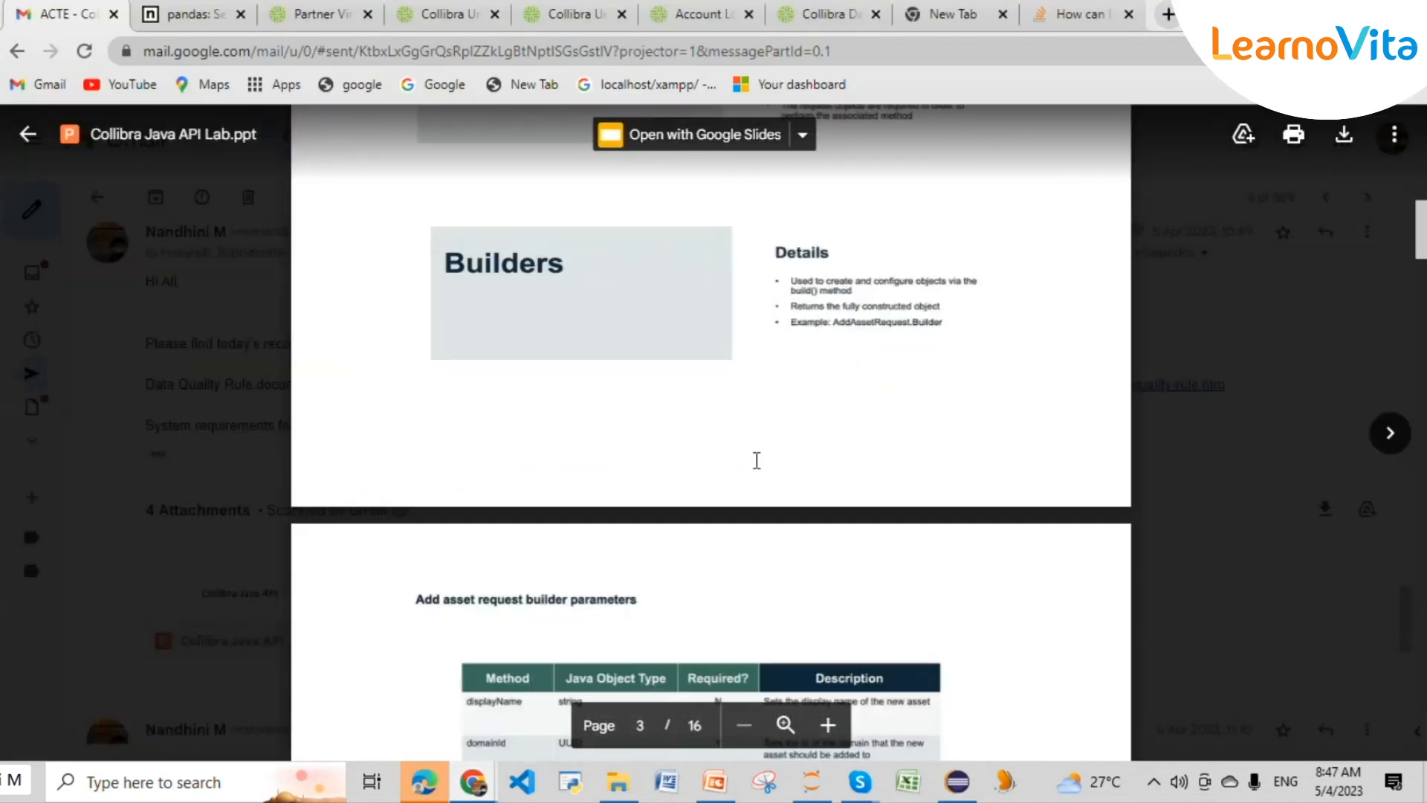
scroll(756, 462, "down", 20)
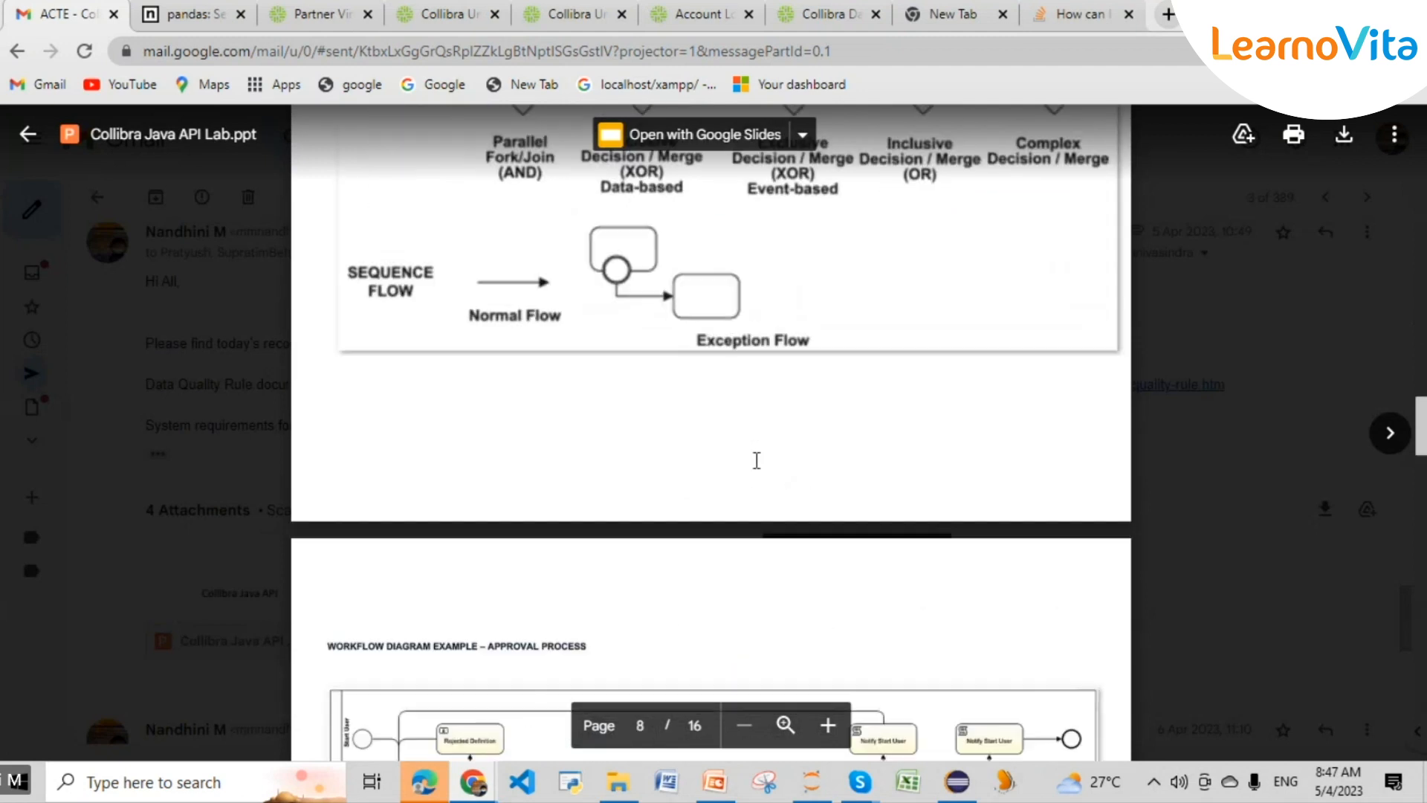
scroll(756, 460, "down", 20)
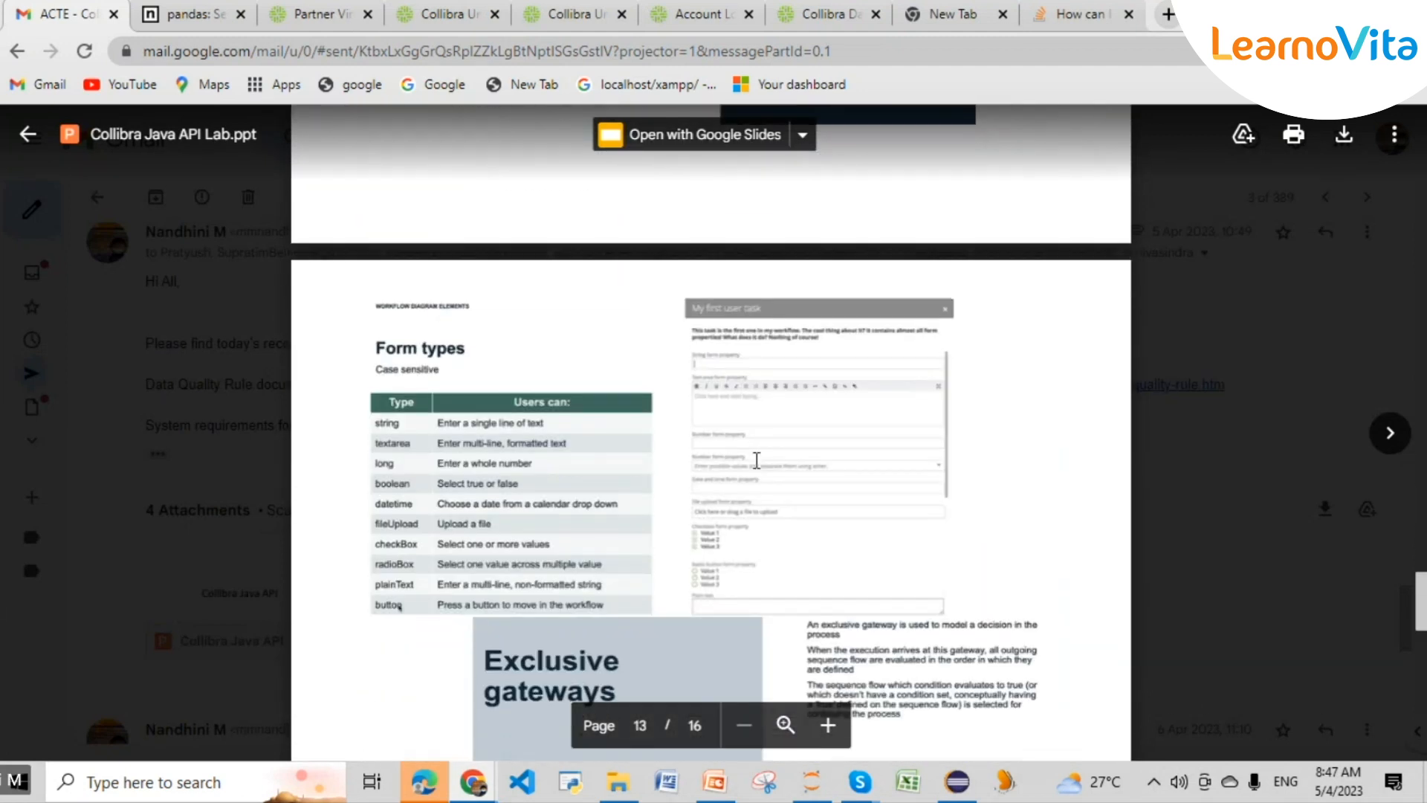
scroll(419, 396, "up", 2)
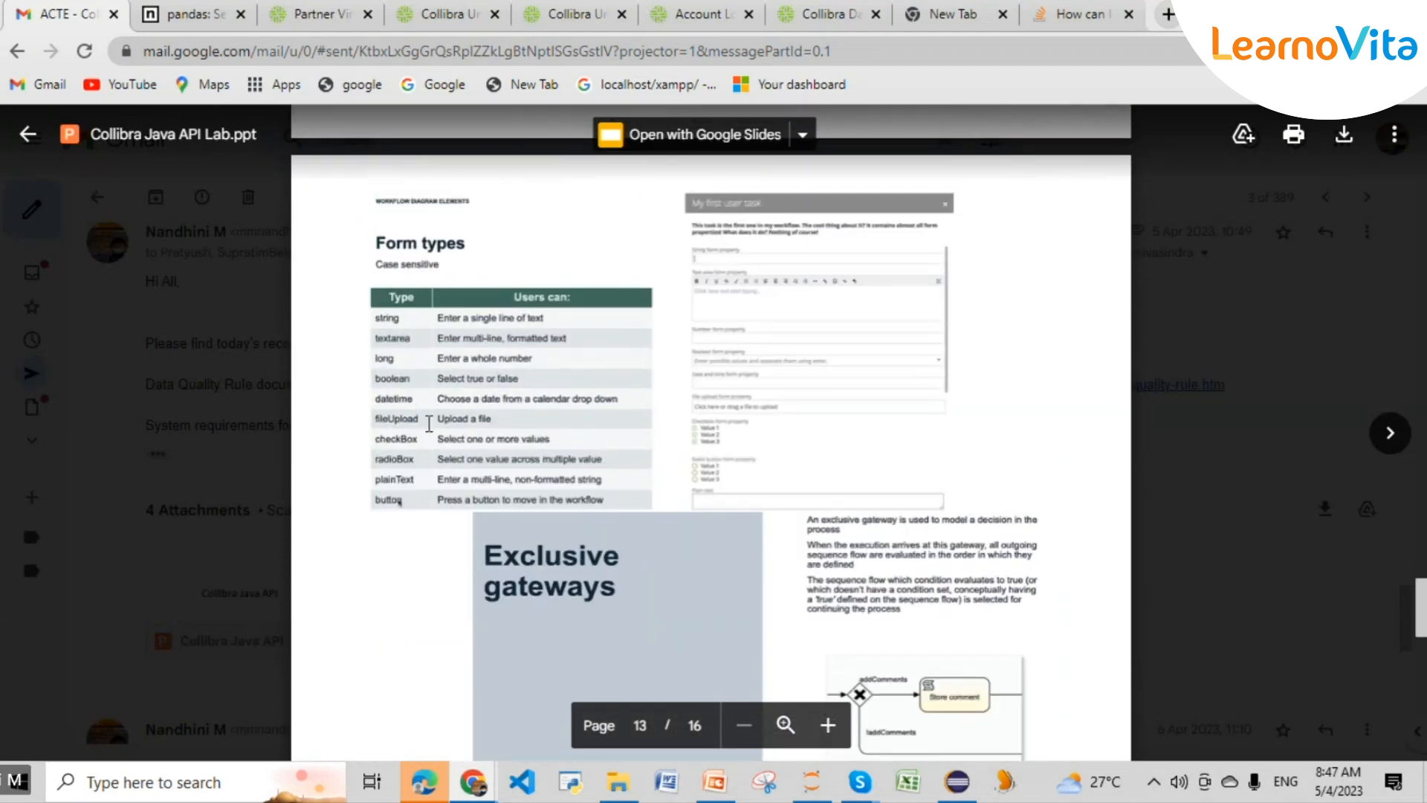
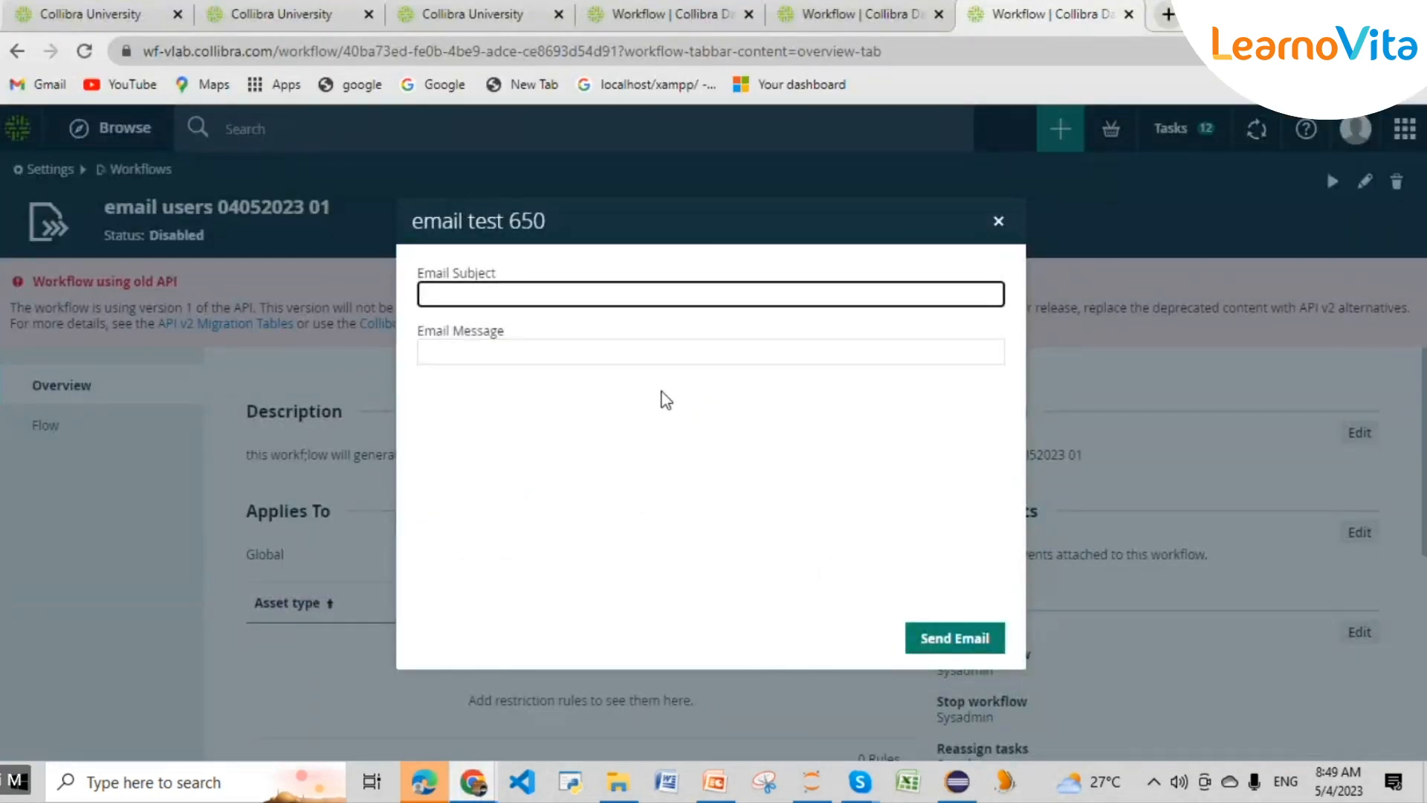
- Close the email test 650 form without sending, switch to Eclipse and look through the approvalProcessnm10 diagram's lanes
left_click(1001, 227)
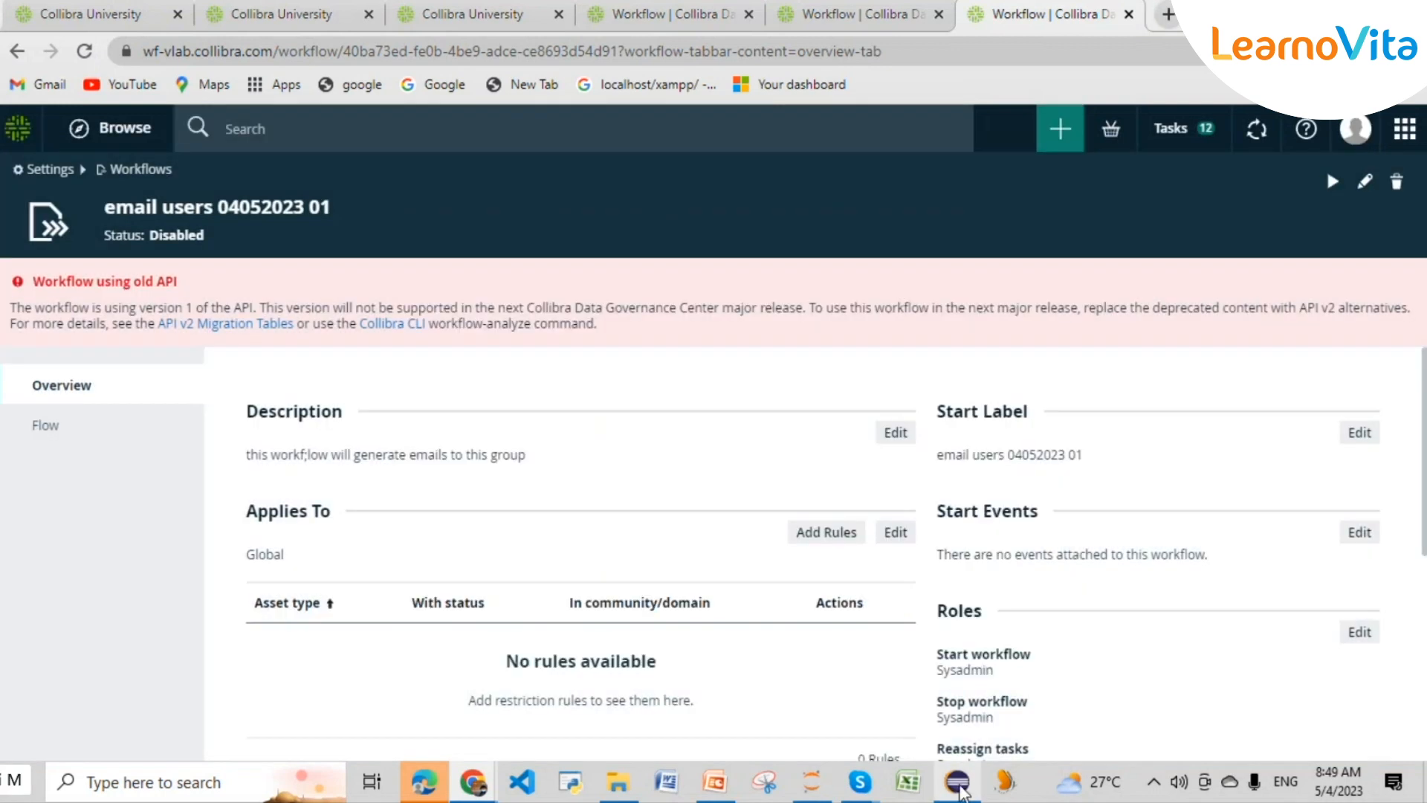
left_click(959, 787)
left_click(1108, 89)
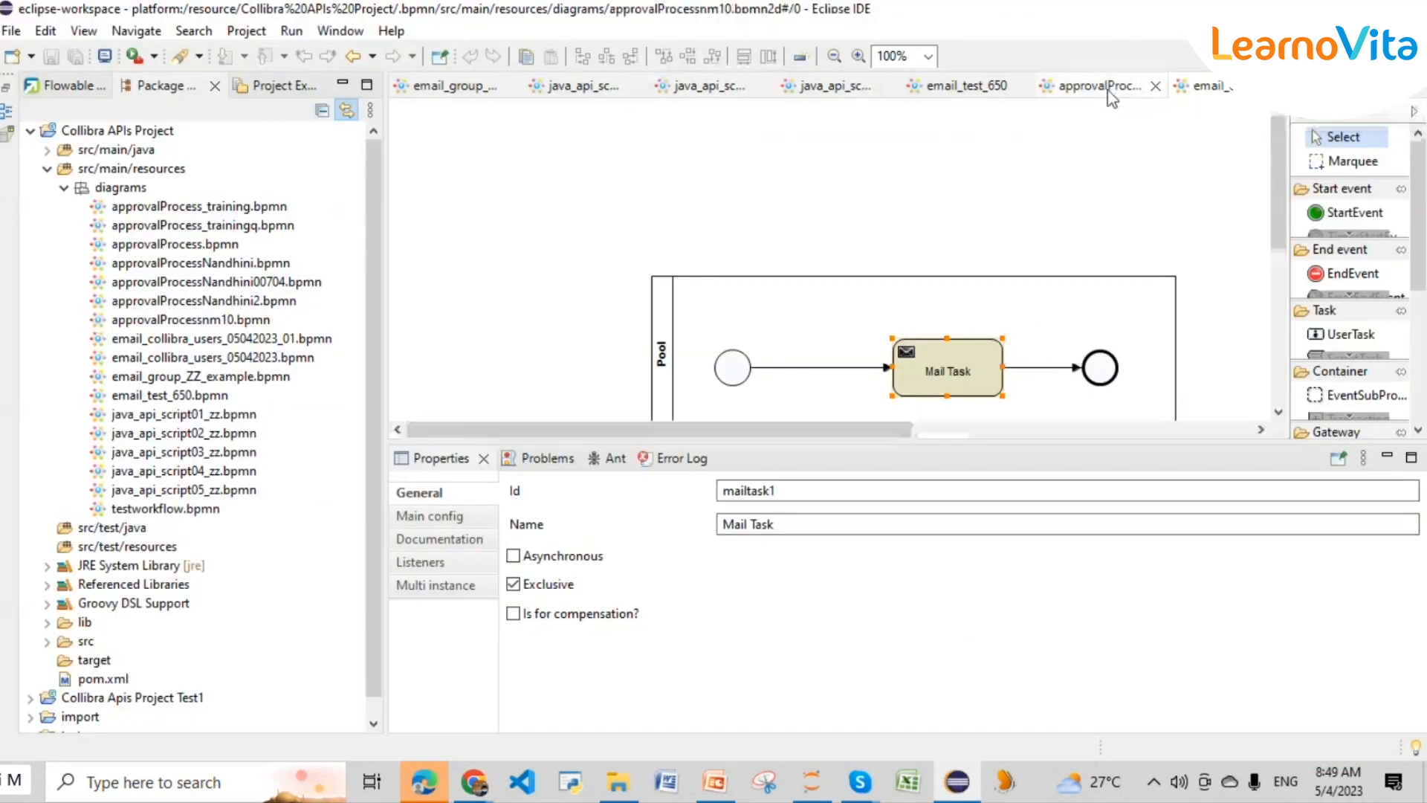
scroll(854, 357, "down", 5)
scroll(892, 342, "up", 4)
scroll(905, 335, "down", 5)
scroll(905, 336, "up", 6)
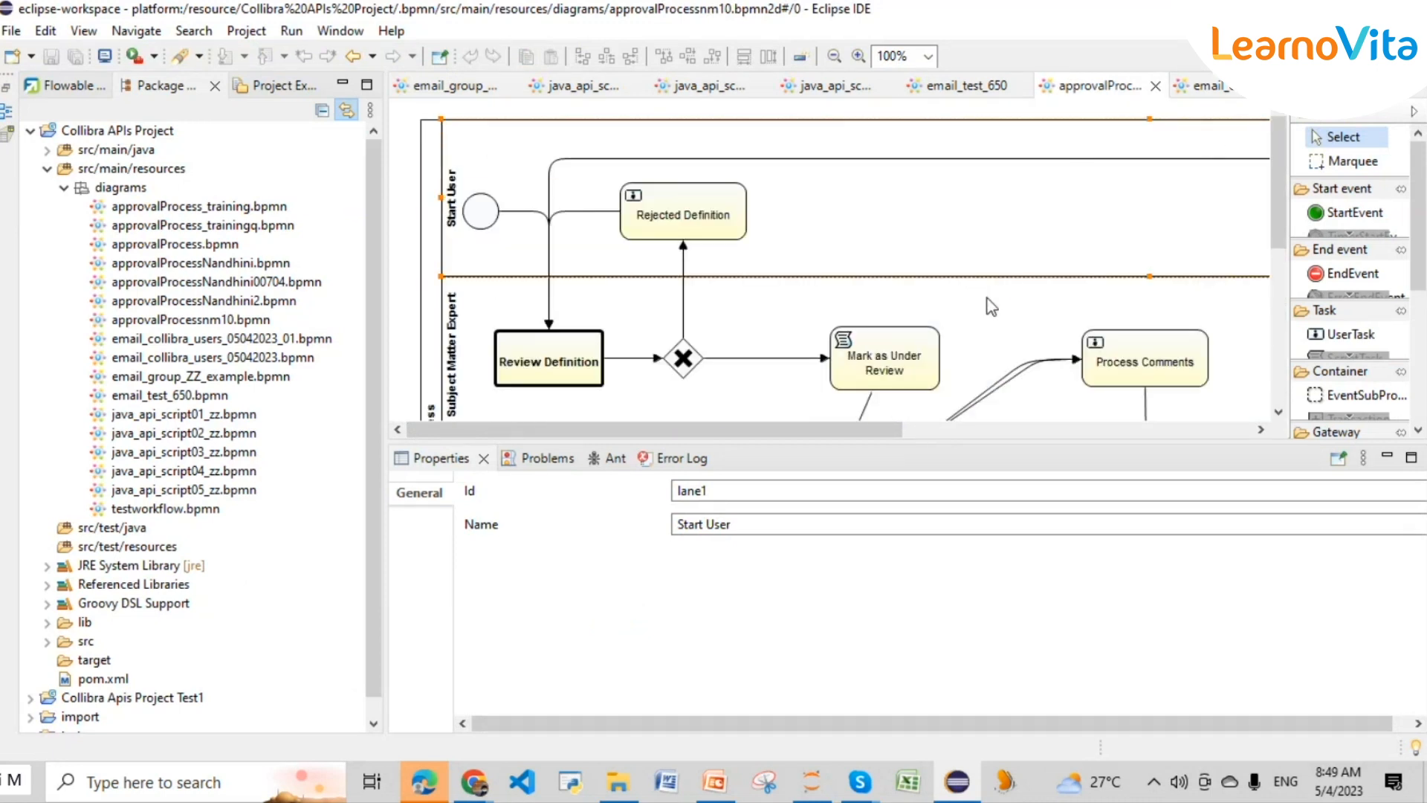
scroll(984, 306, "down", 5)
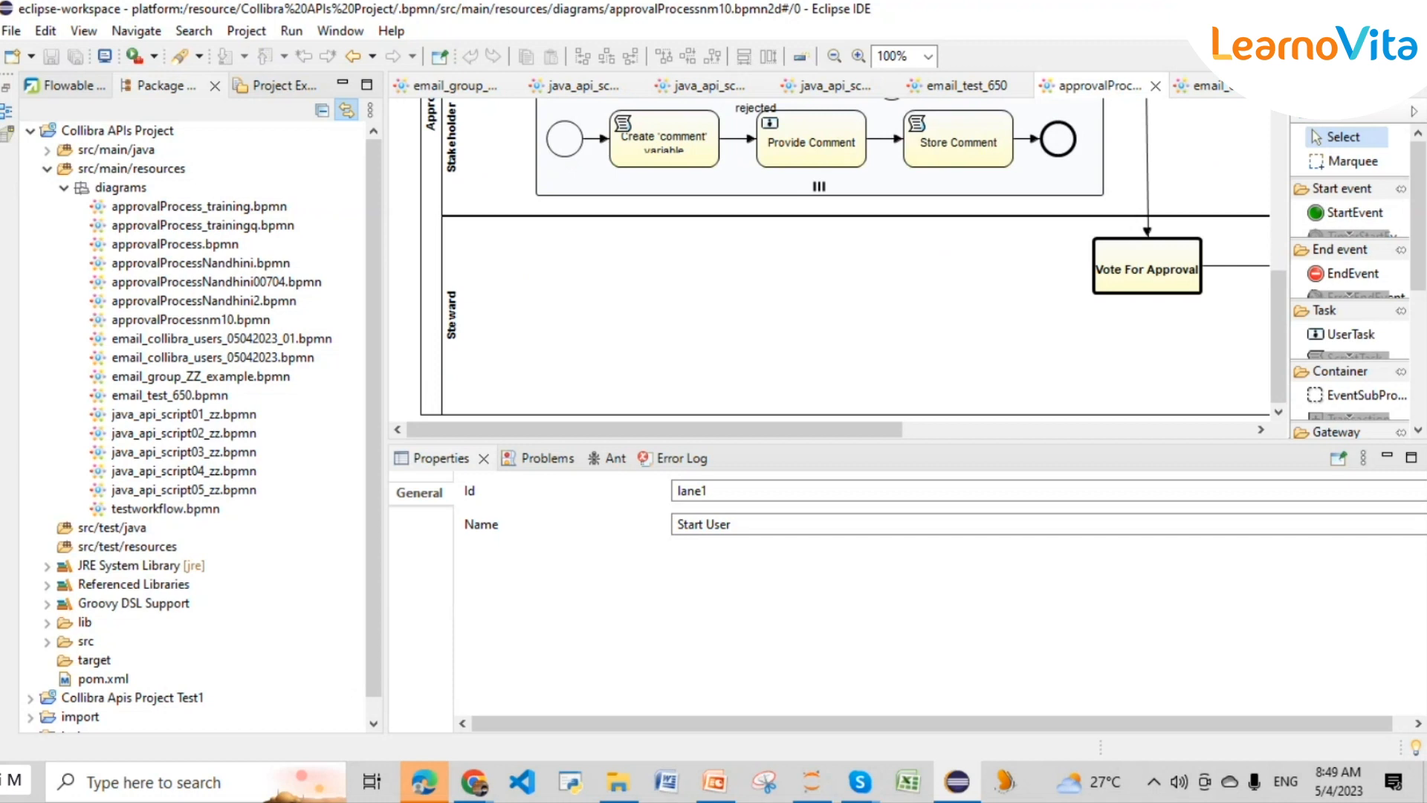
scroll(1050, 340, "up", 5)
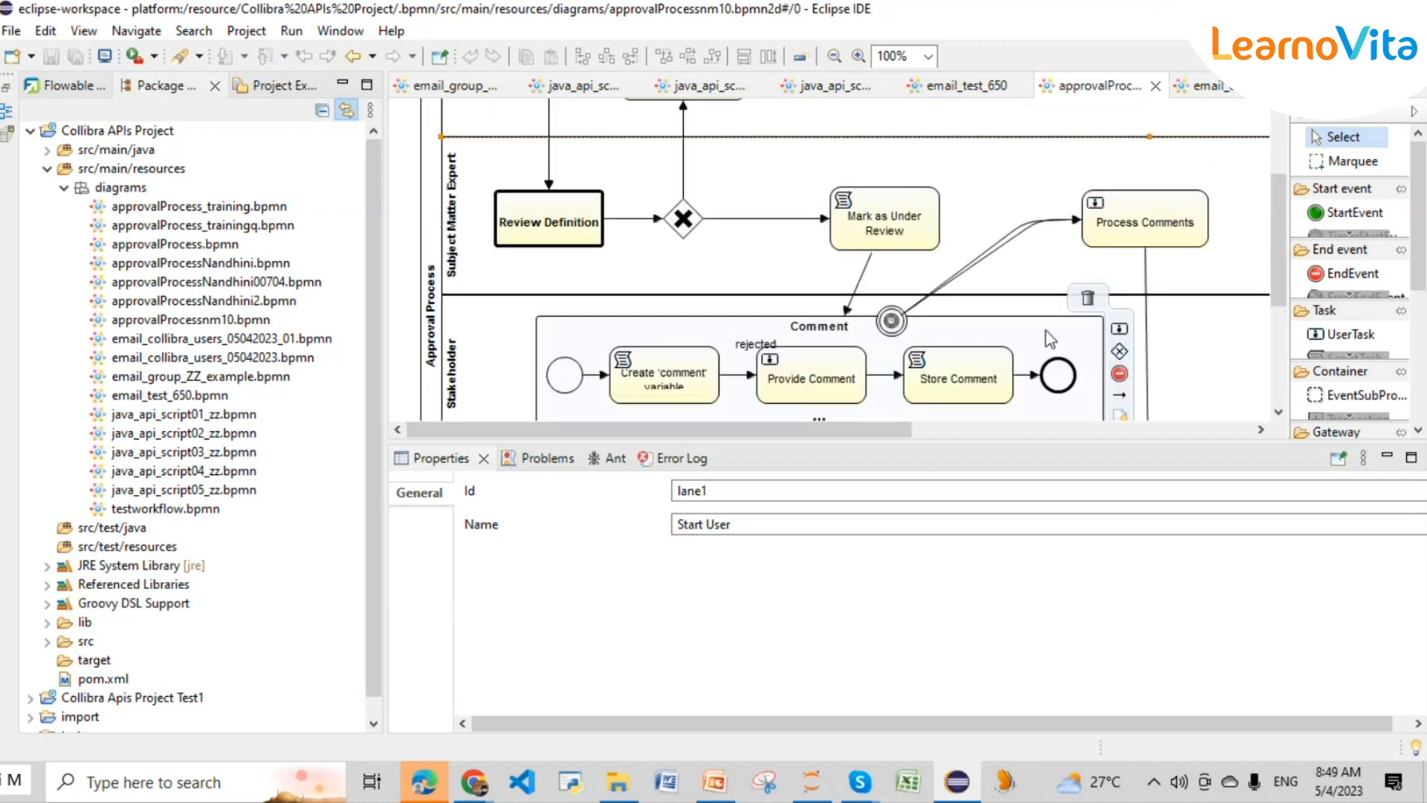
scroll(825, 305, "up", 3)
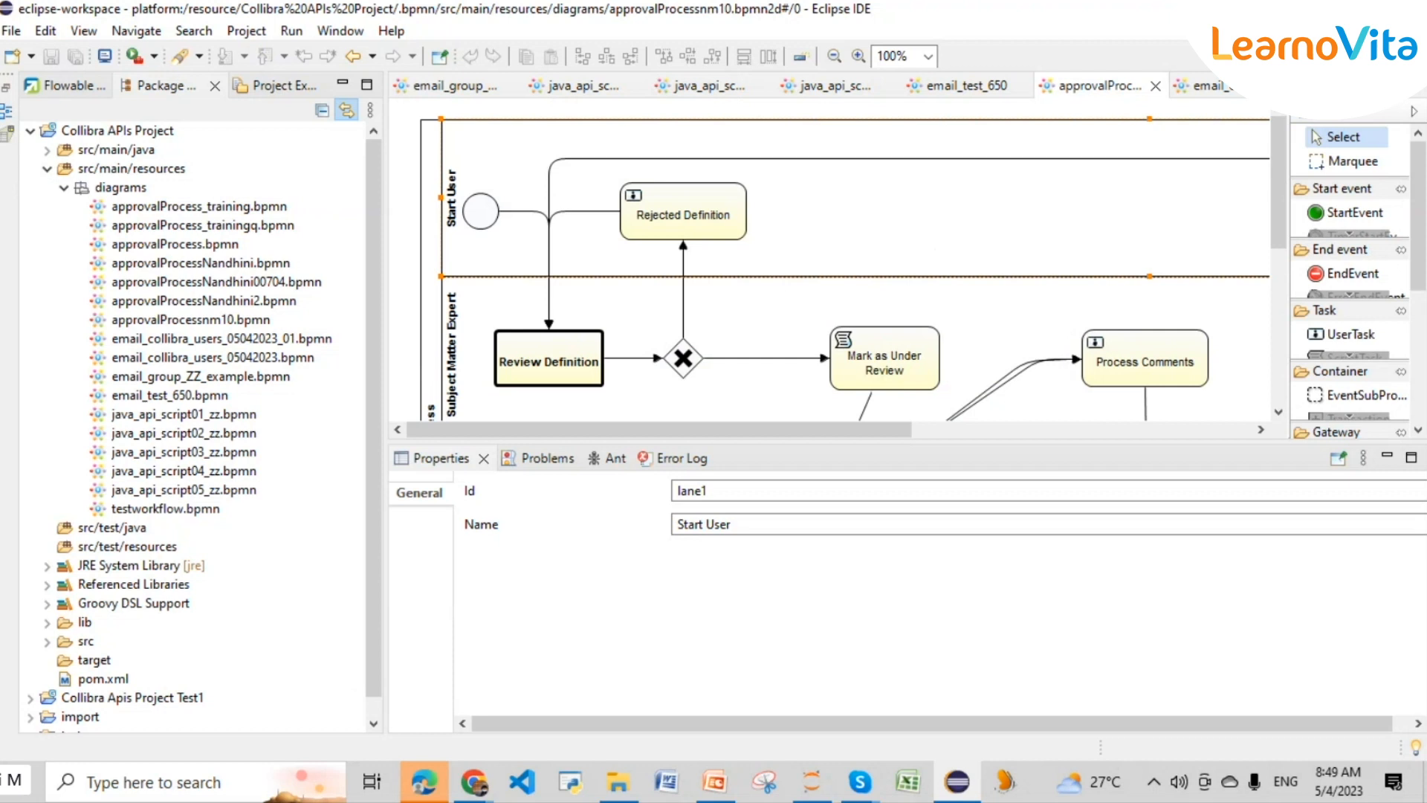
- Return to Collibra in Chrome, highlight the workflow's start label and review its start events and roles
left_click(473, 782)
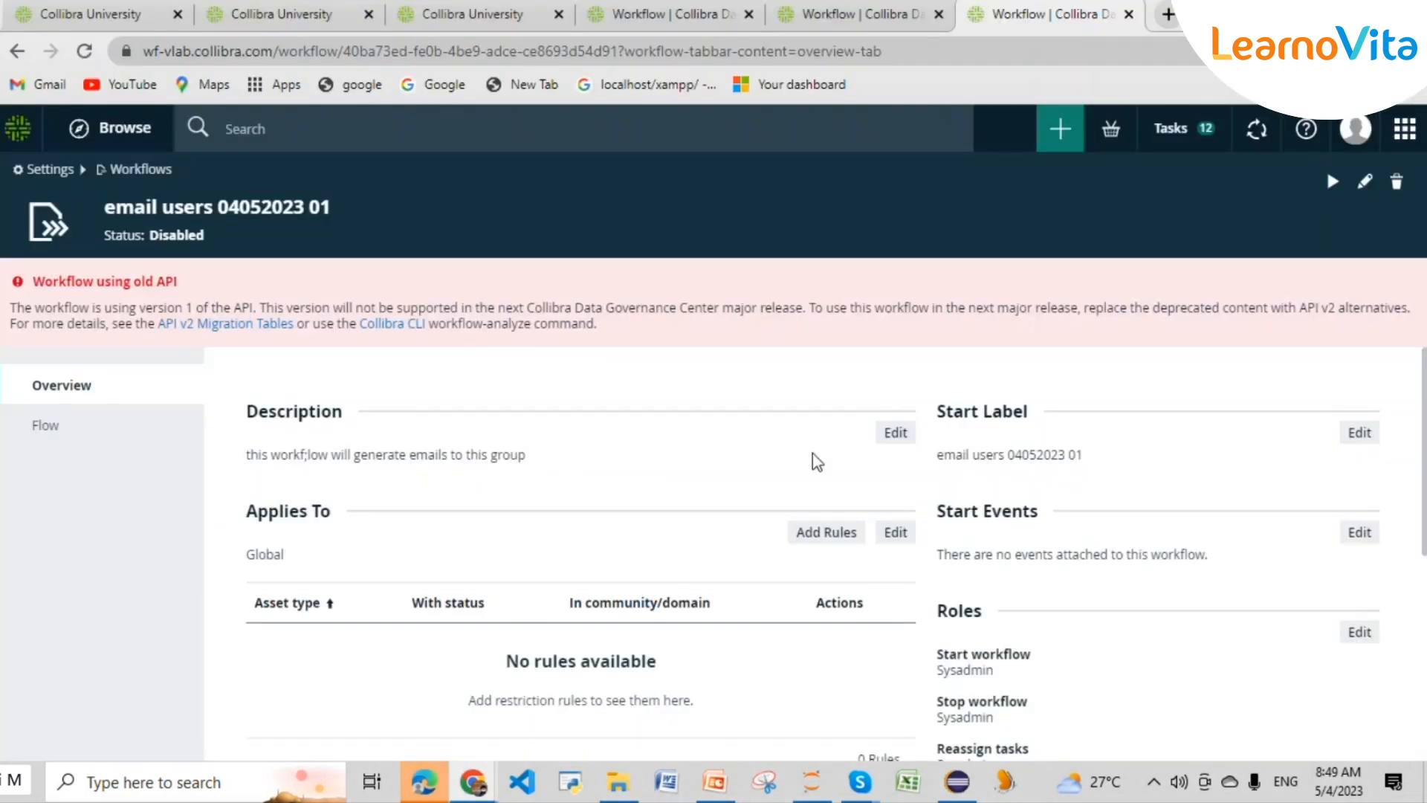
left_click_drag(1092, 455, 937, 460)
right_click(967, 462)
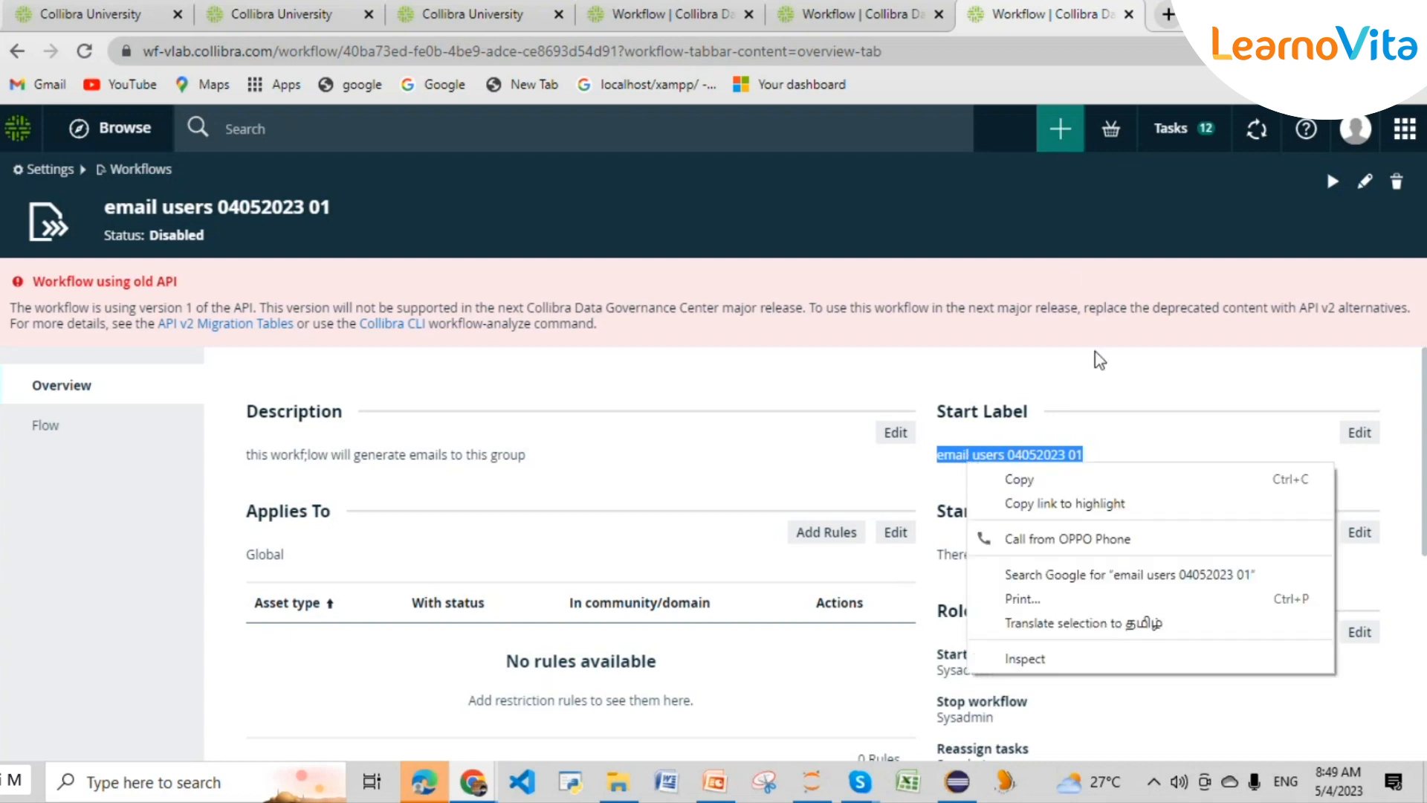
left_click(1136, 421)
scroll(1136, 420, "down", 2)
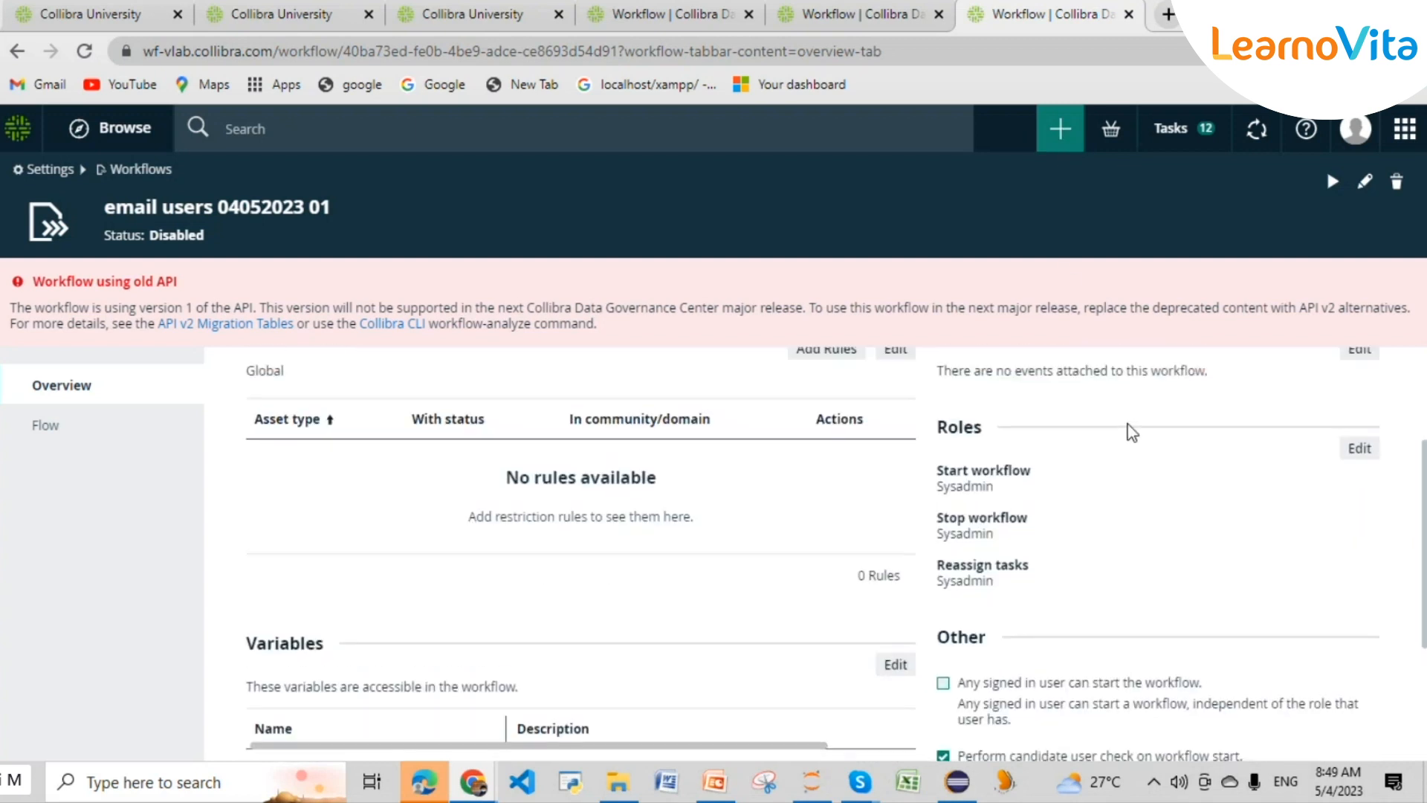
scroll(1048, 465, "up", 1)
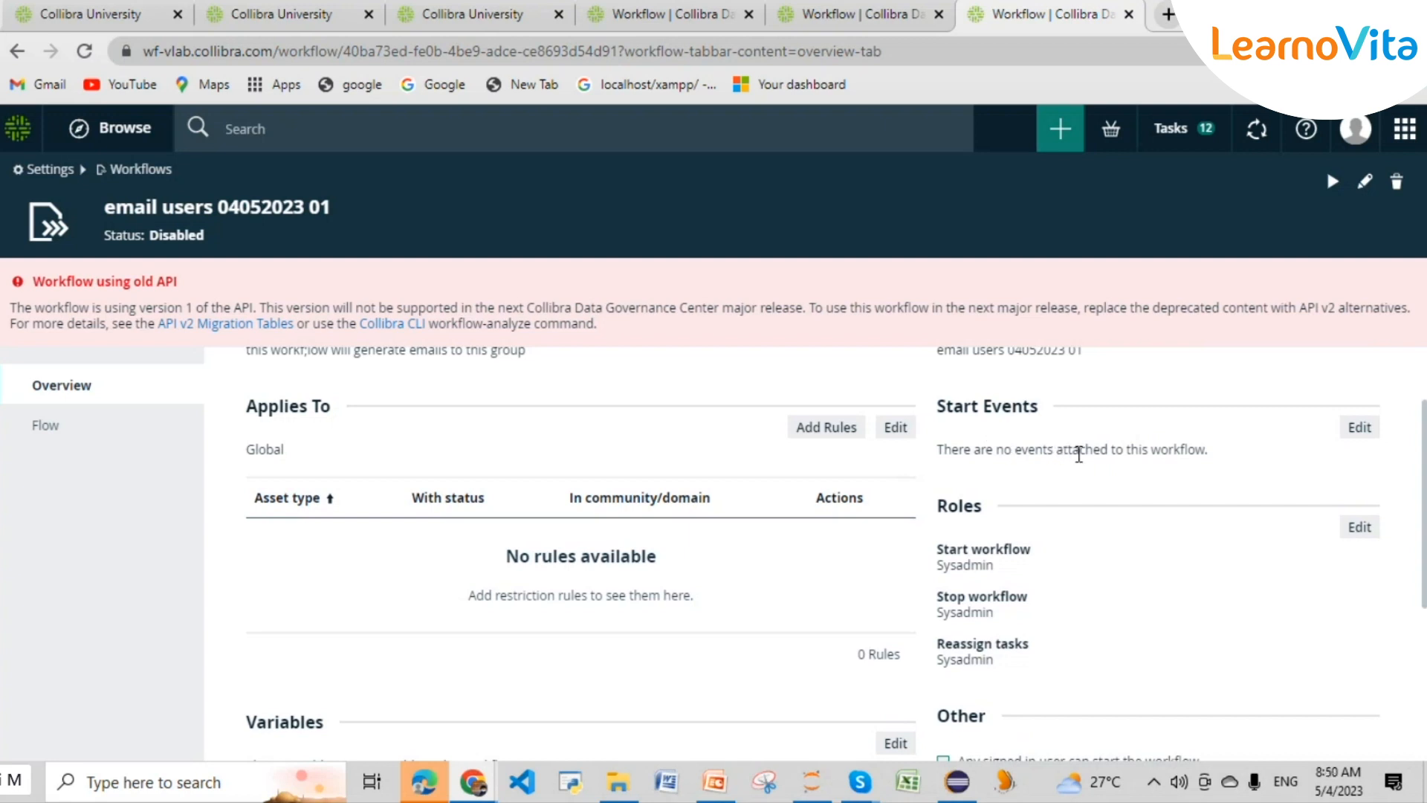
scroll(1074, 480, "up", 2)
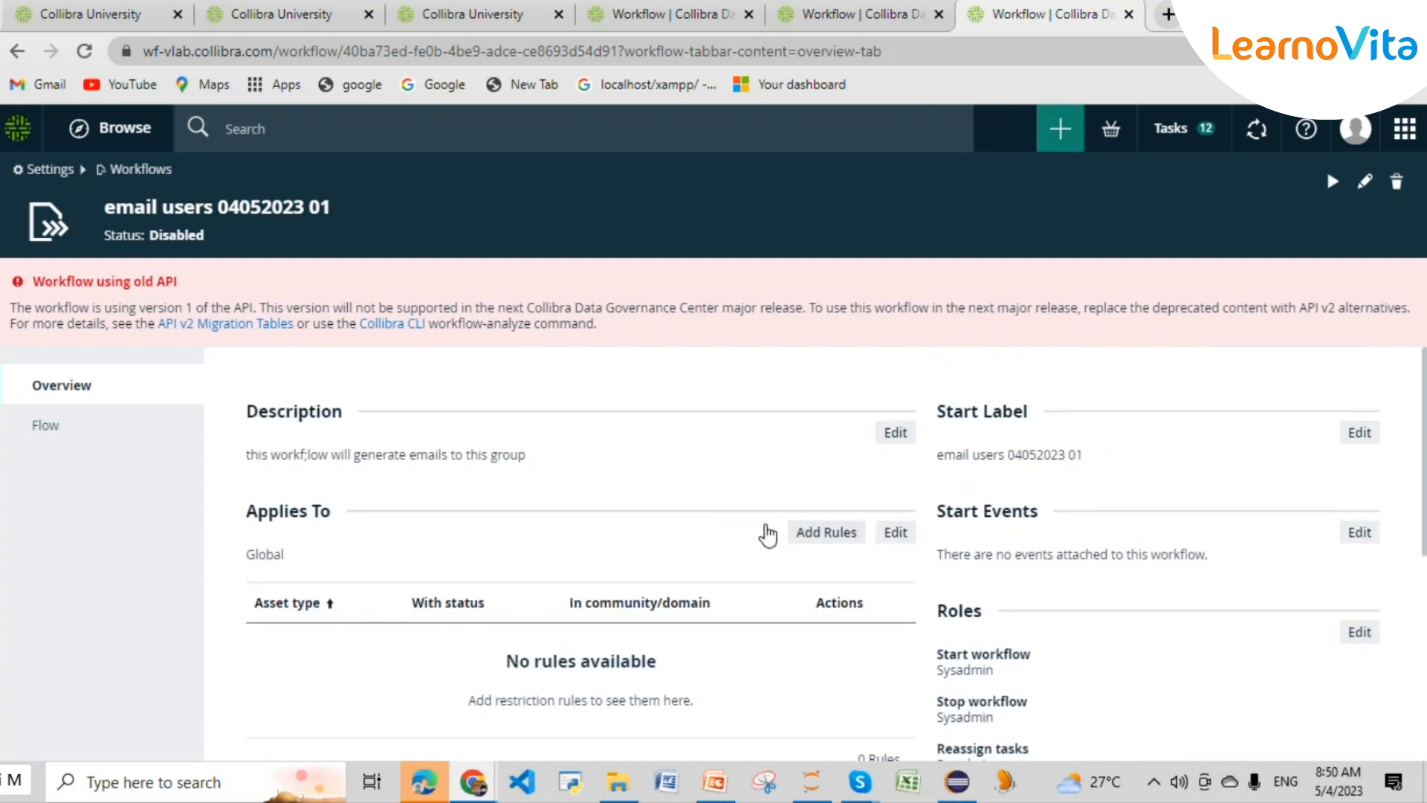
- Start an assignment rule for the workflow, set its scope to Community and search the communities for "00"
left_click(825, 532)
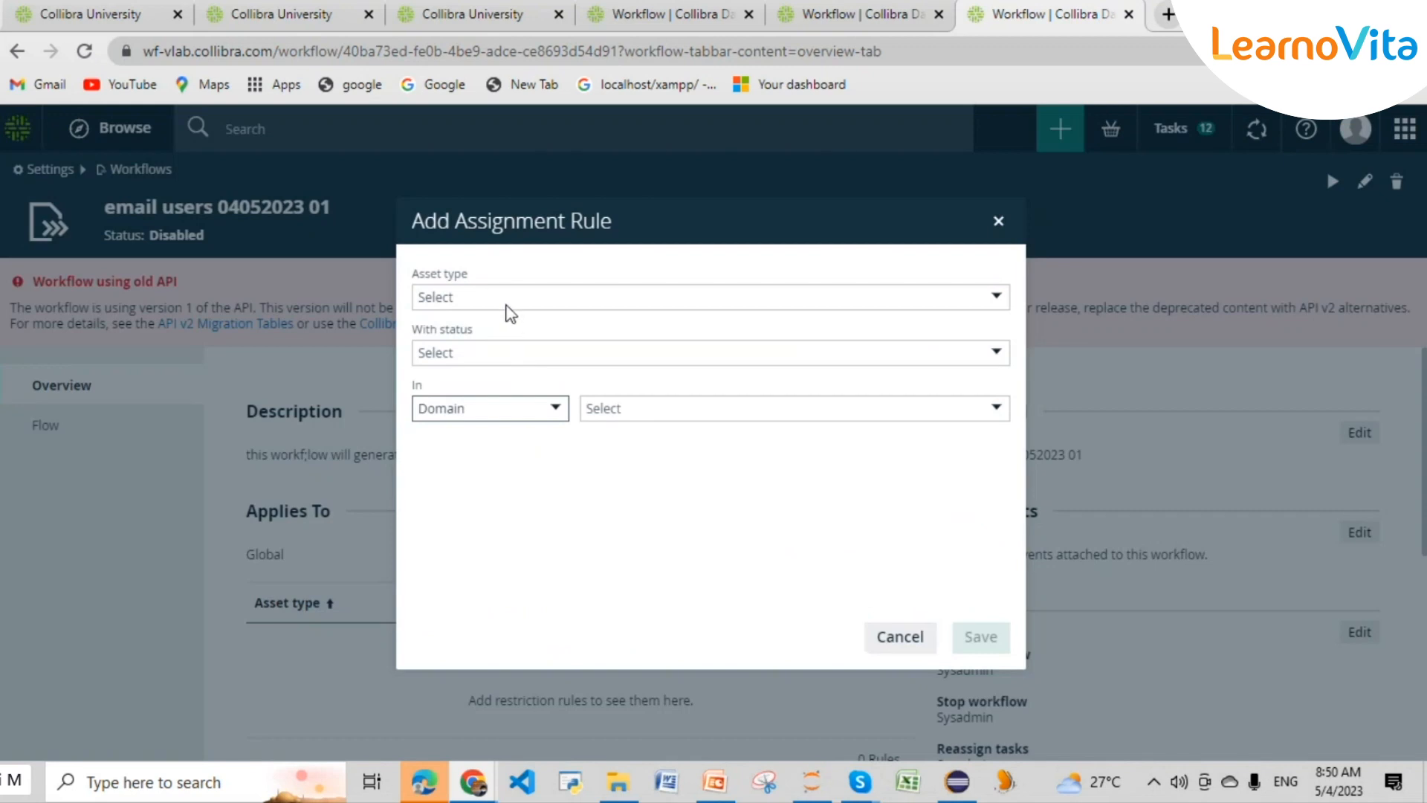
left_click(551, 408)
left_click(455, 471)
left_click(665, 408)
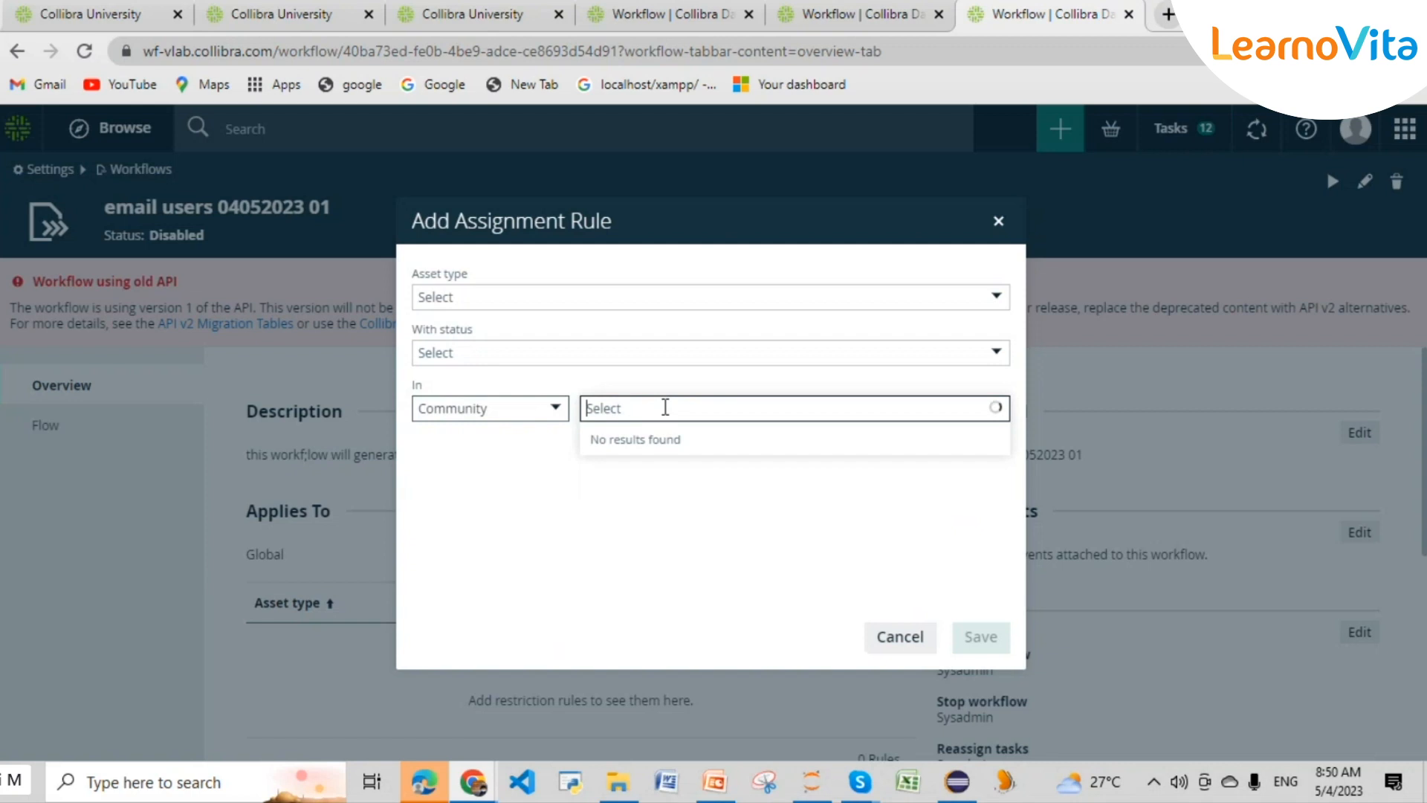
type("00")
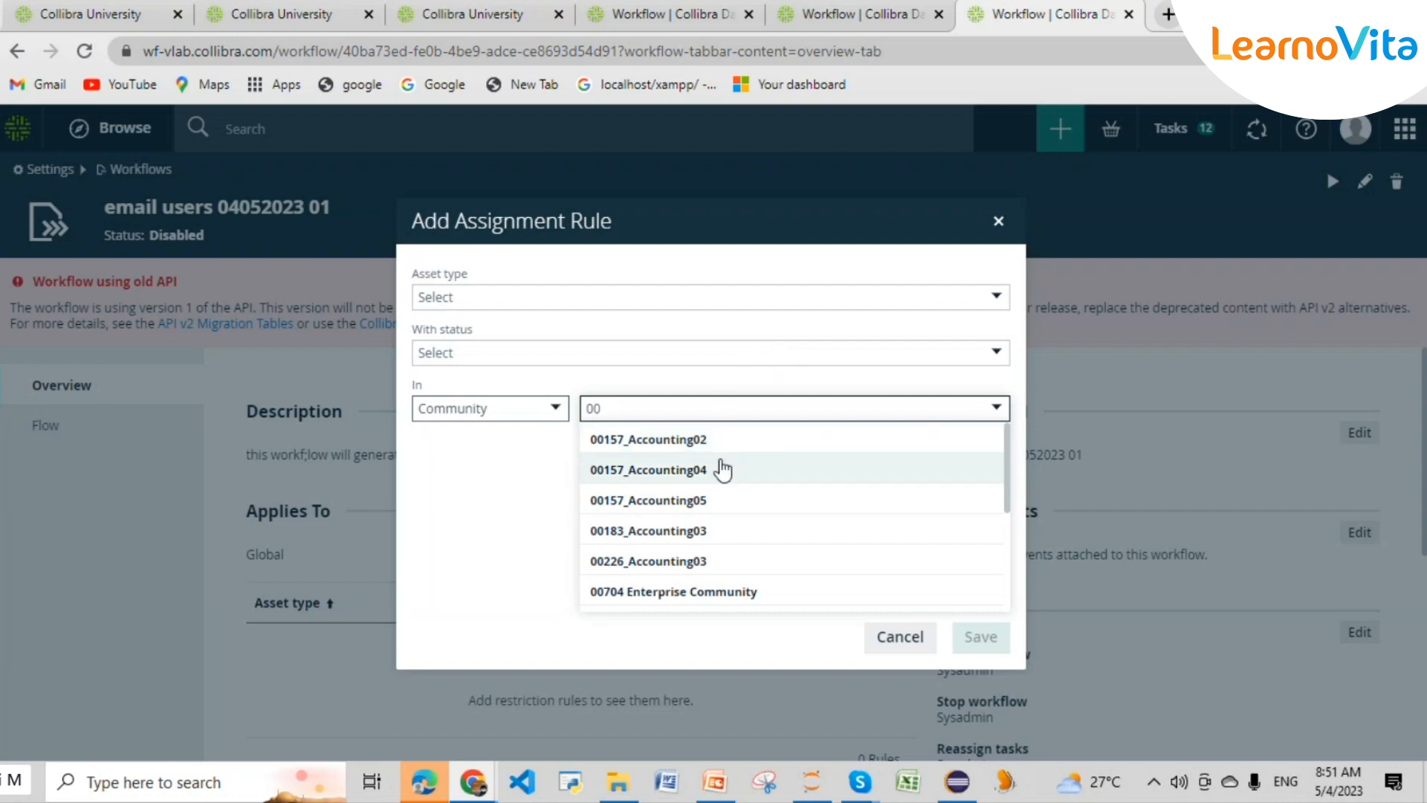
- Browse the asset types available for the assignment rule and close the rule without saving
left_click(554, 299)
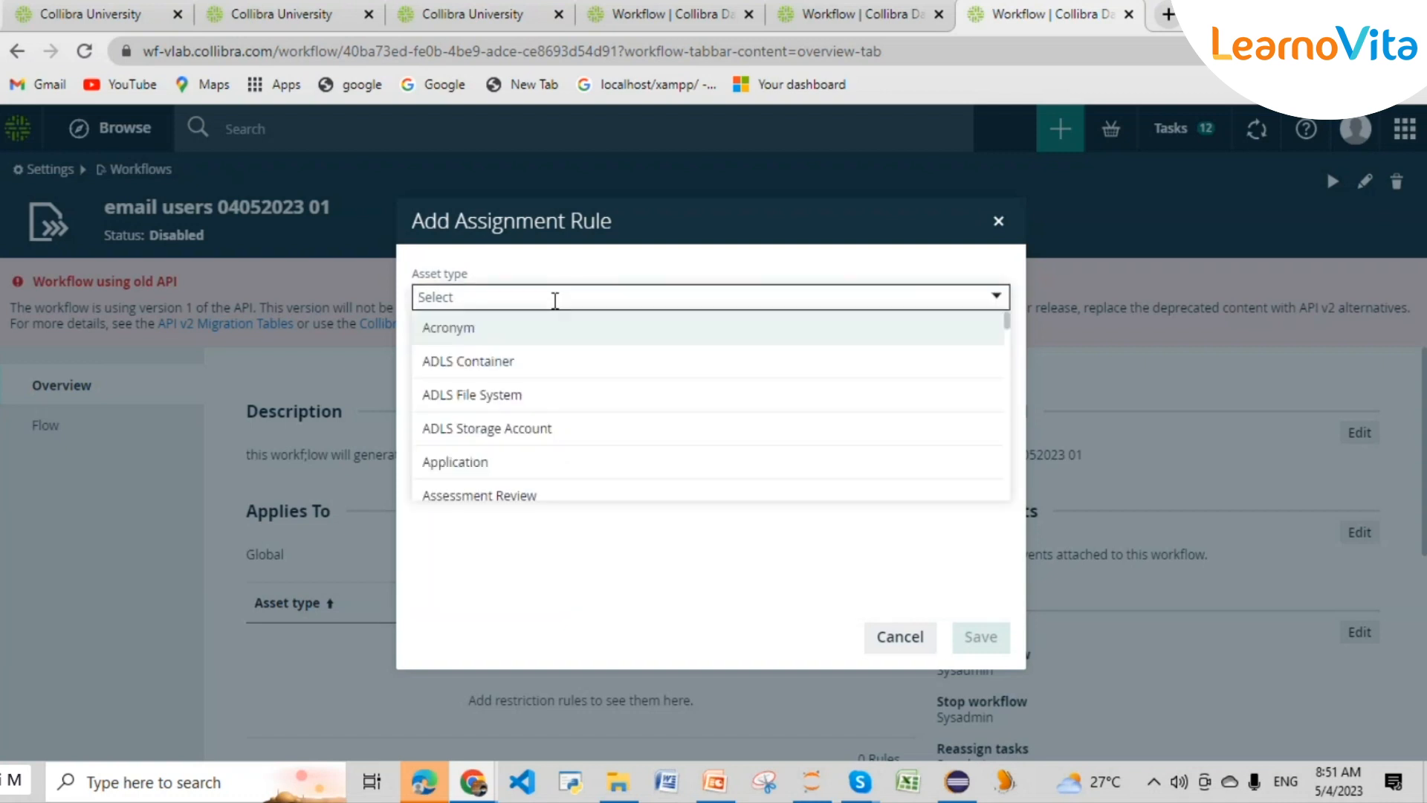
scroll(510, 424, "down", 3)
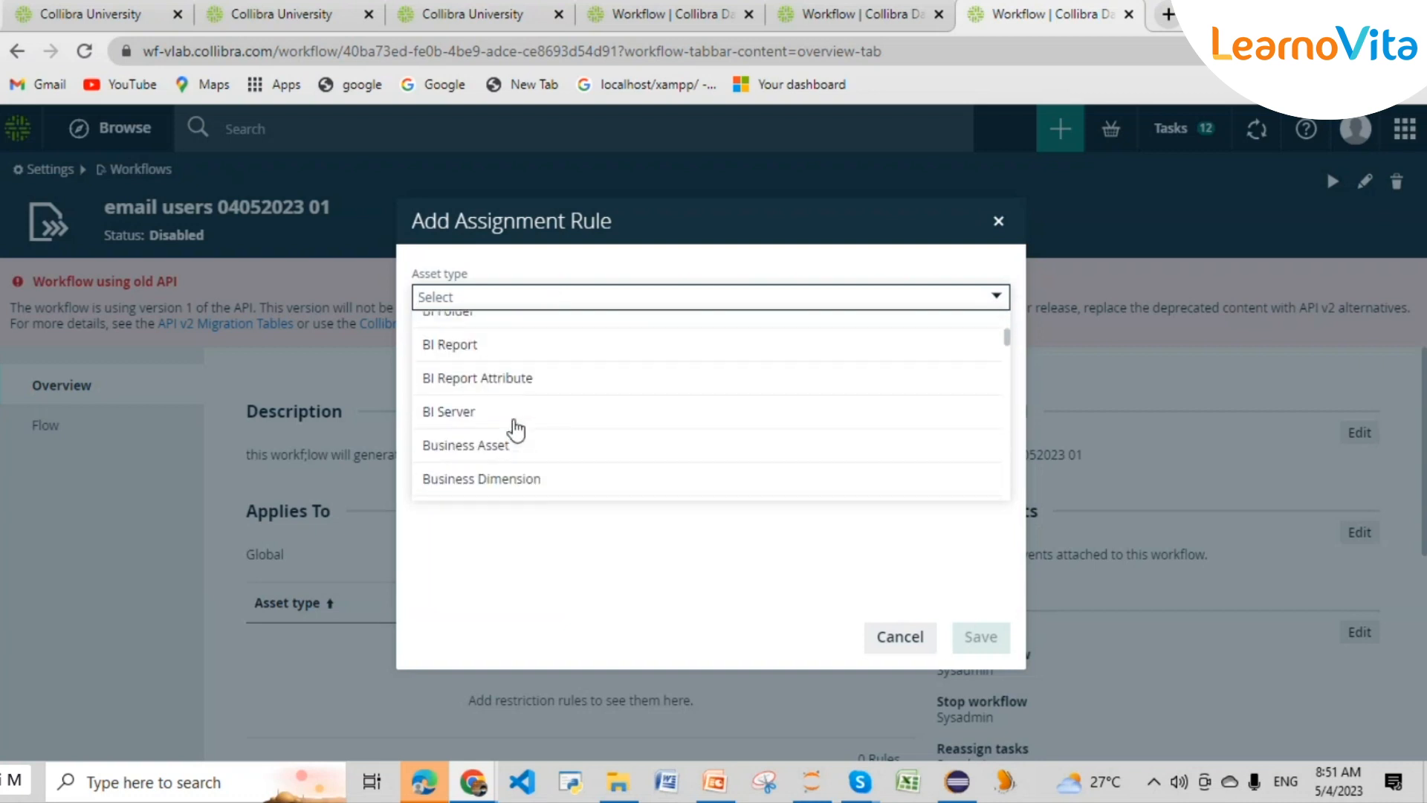
scroll(515, 430, "down", 3)
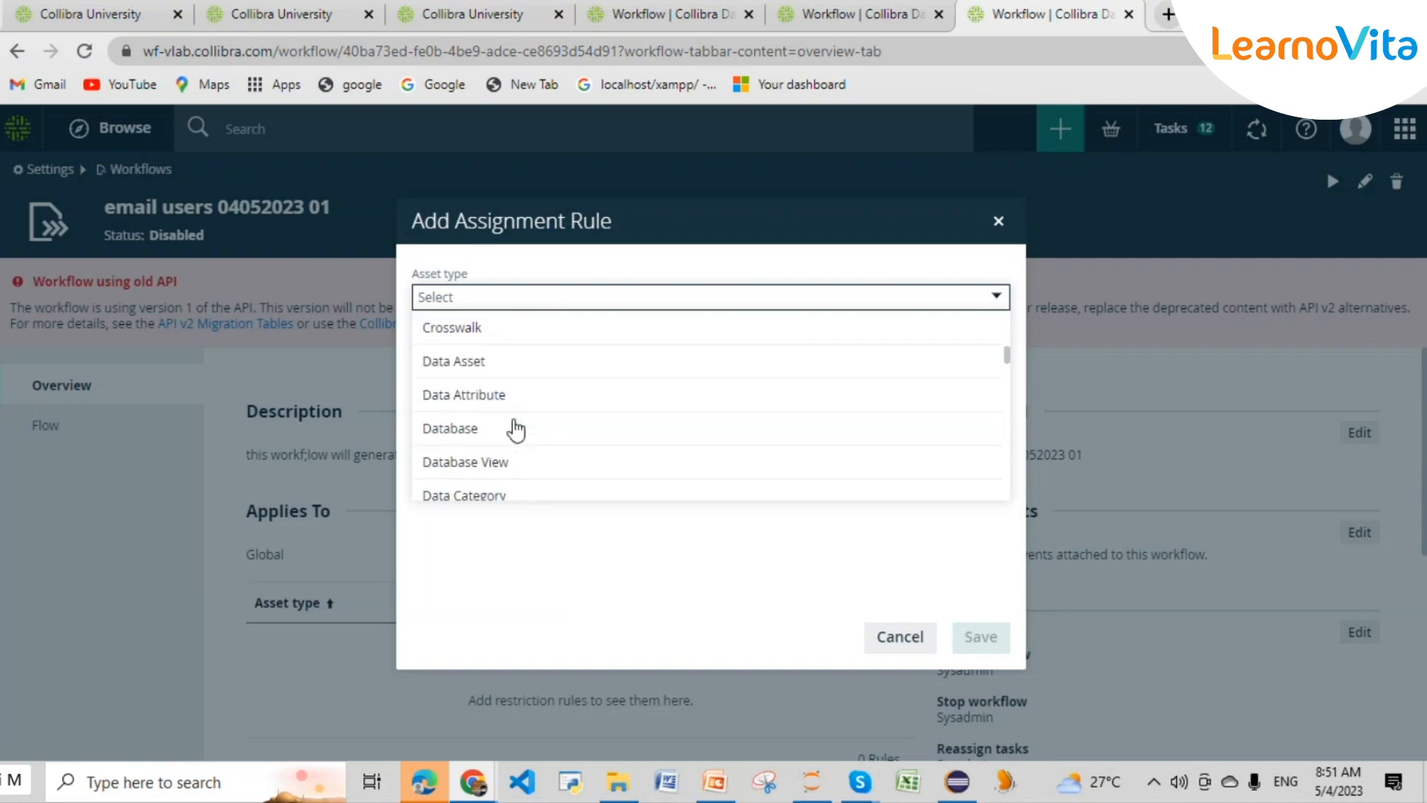
scroll(516, 430, "up", 3)
left_click(997, 221)
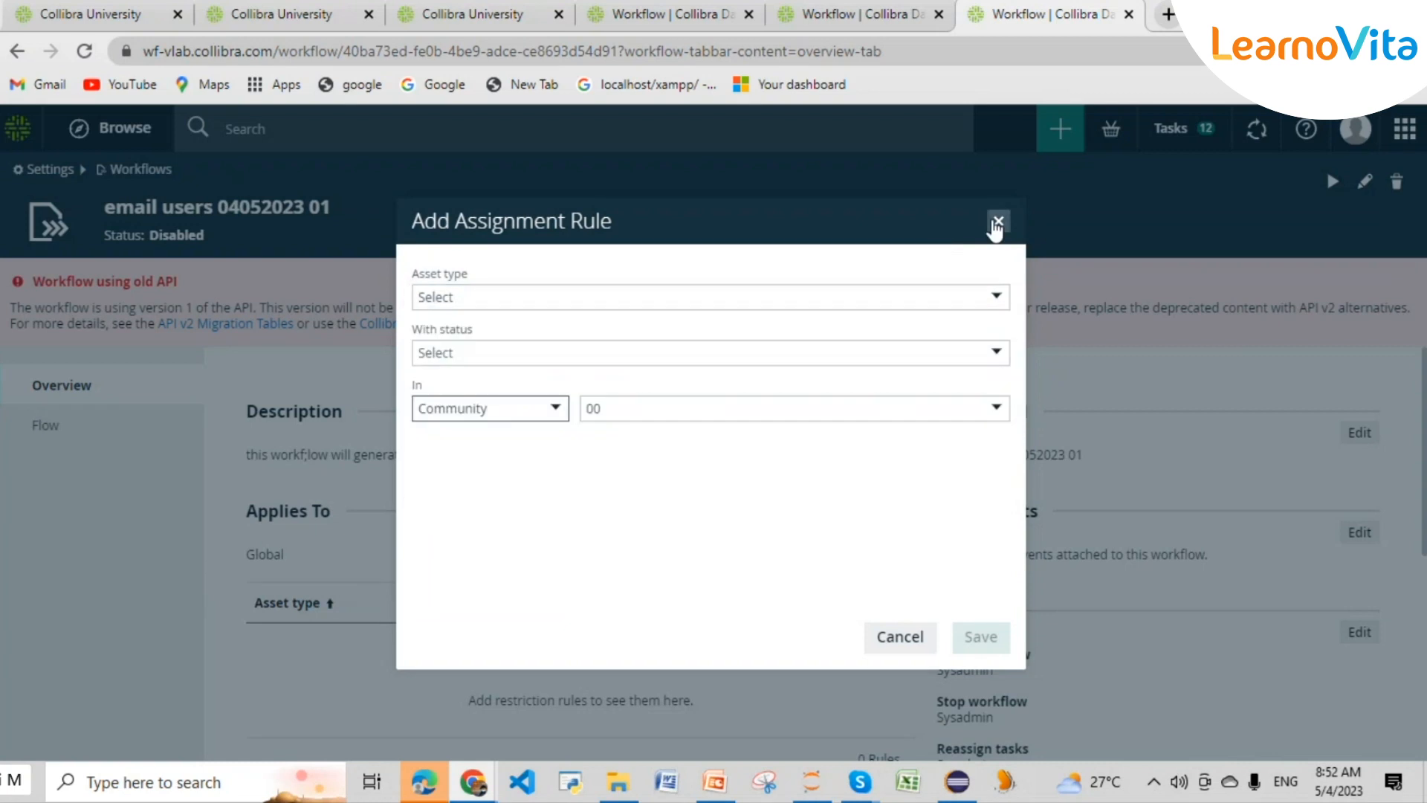
left_click(997, 221)
- Review the workflow's Applies To and Roles sections, then open a new assignment rule and close it without saving
scroll(788, 416, "down", 3)
scroll(788, 410, "up", 3)
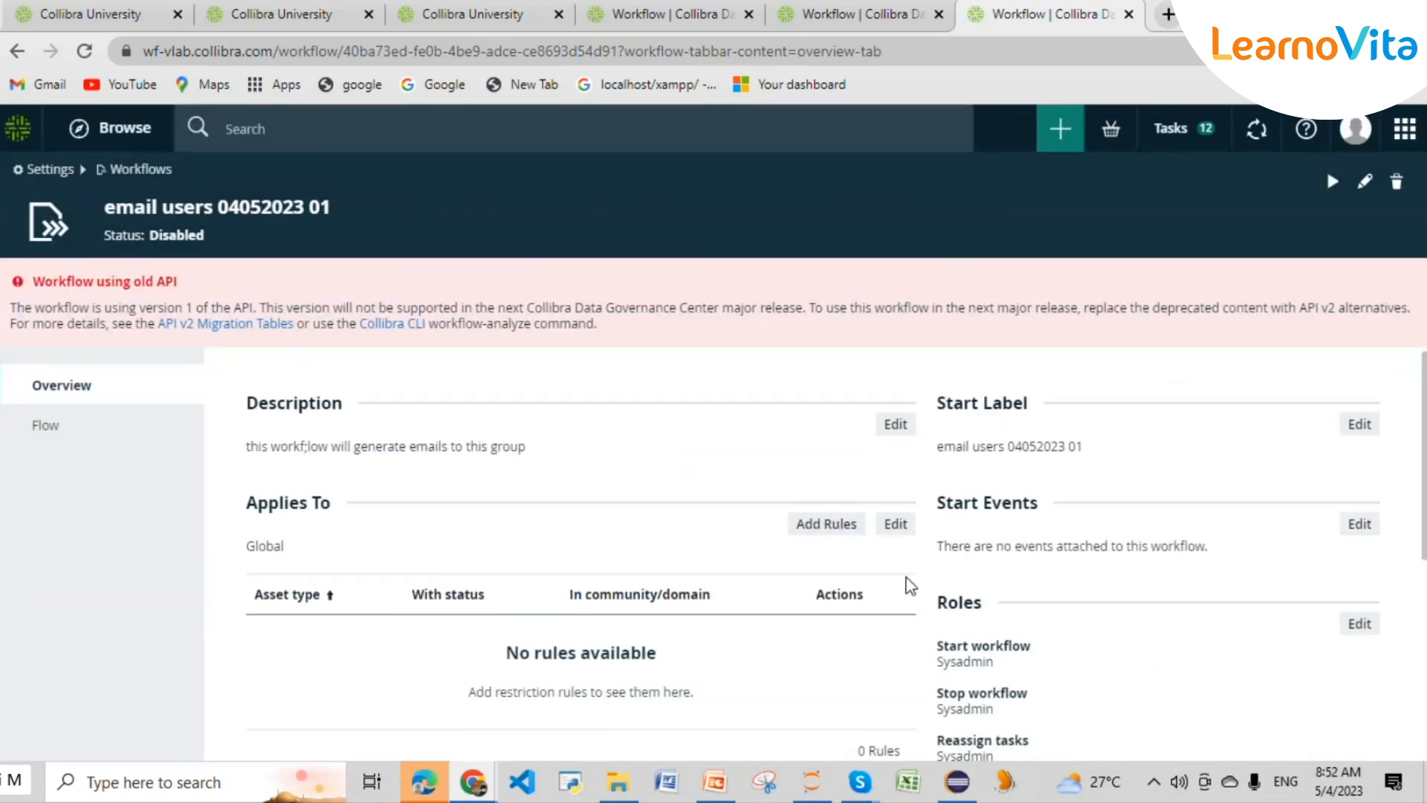
scroll(910, 582, "down", 3)
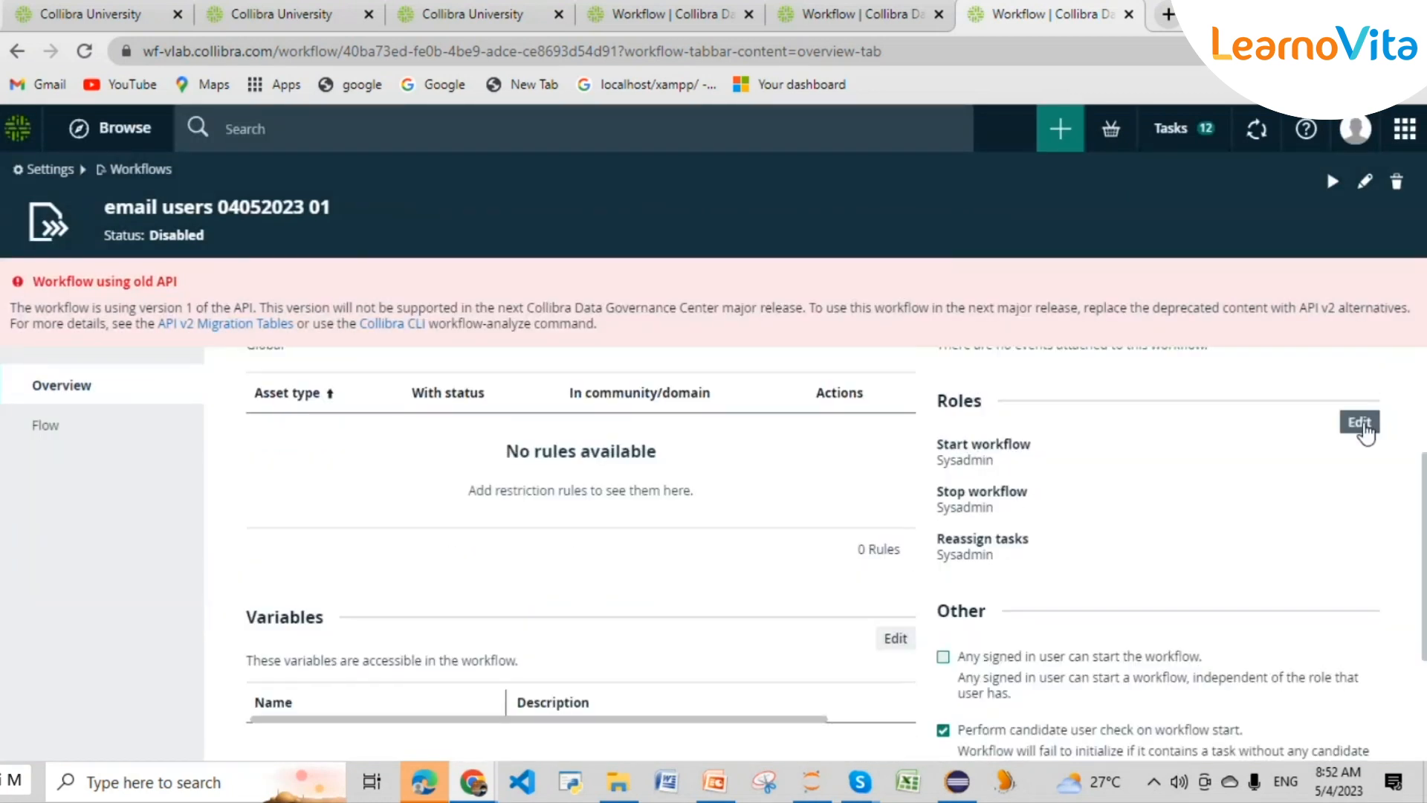
scroll(742, 484, "up", 2)
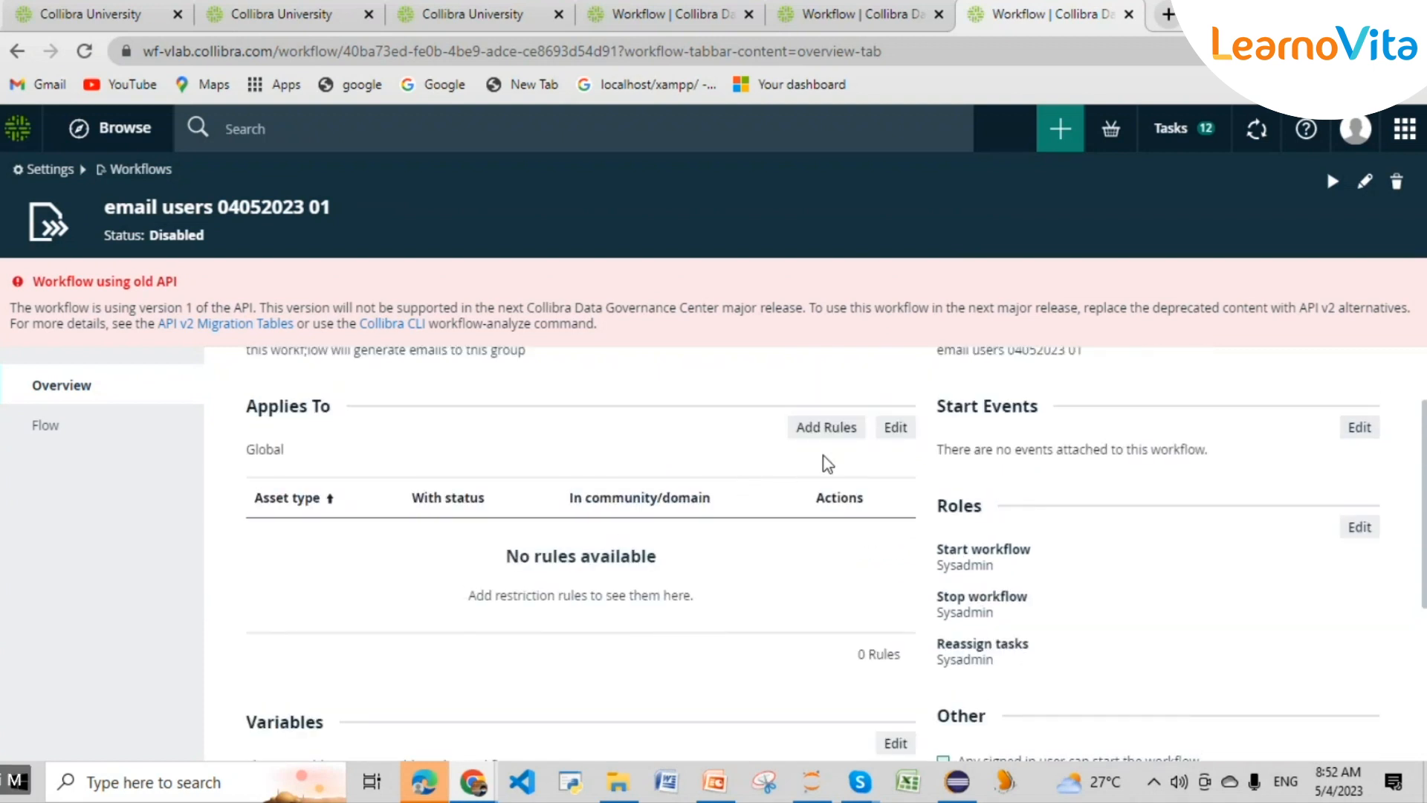
left_click(827, 429)
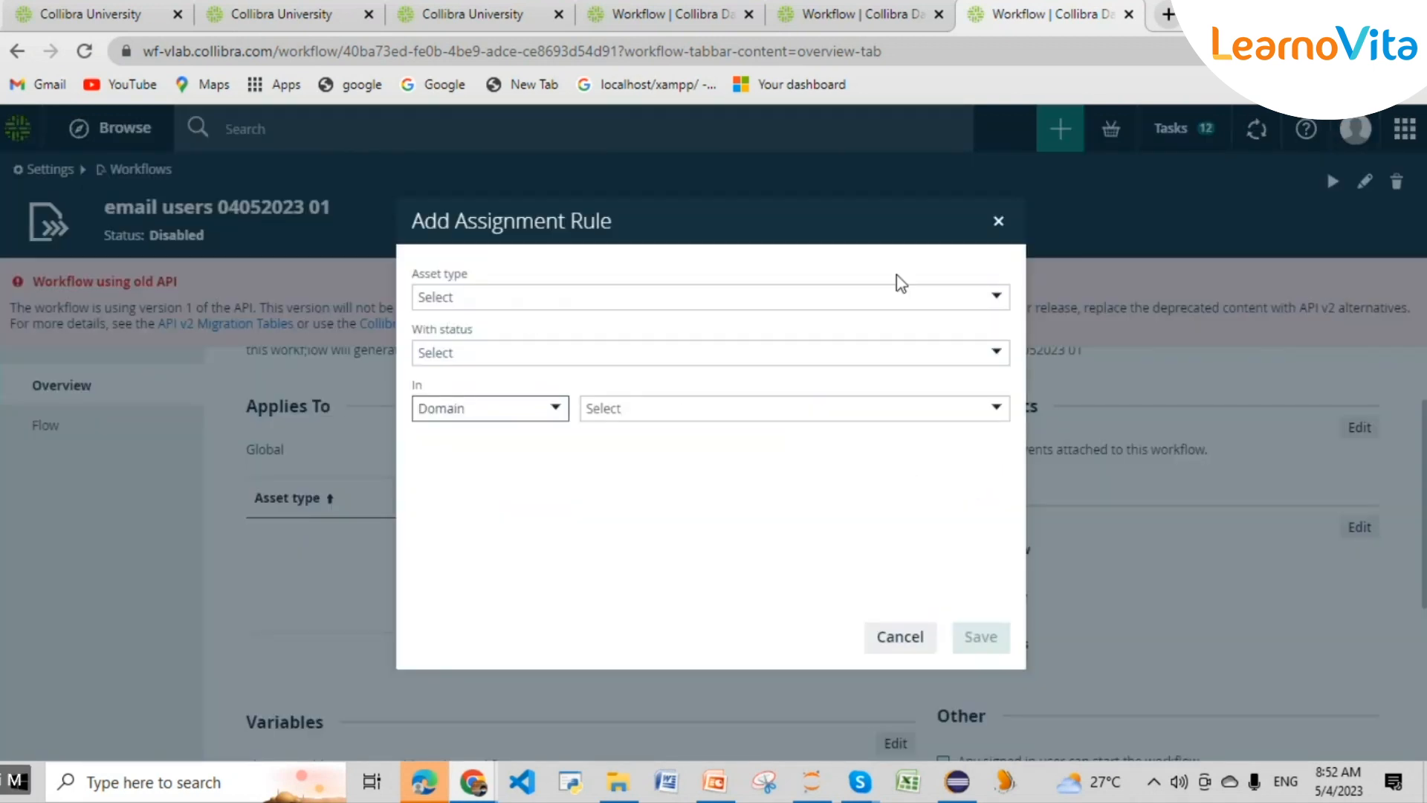
left_click(998, 222)
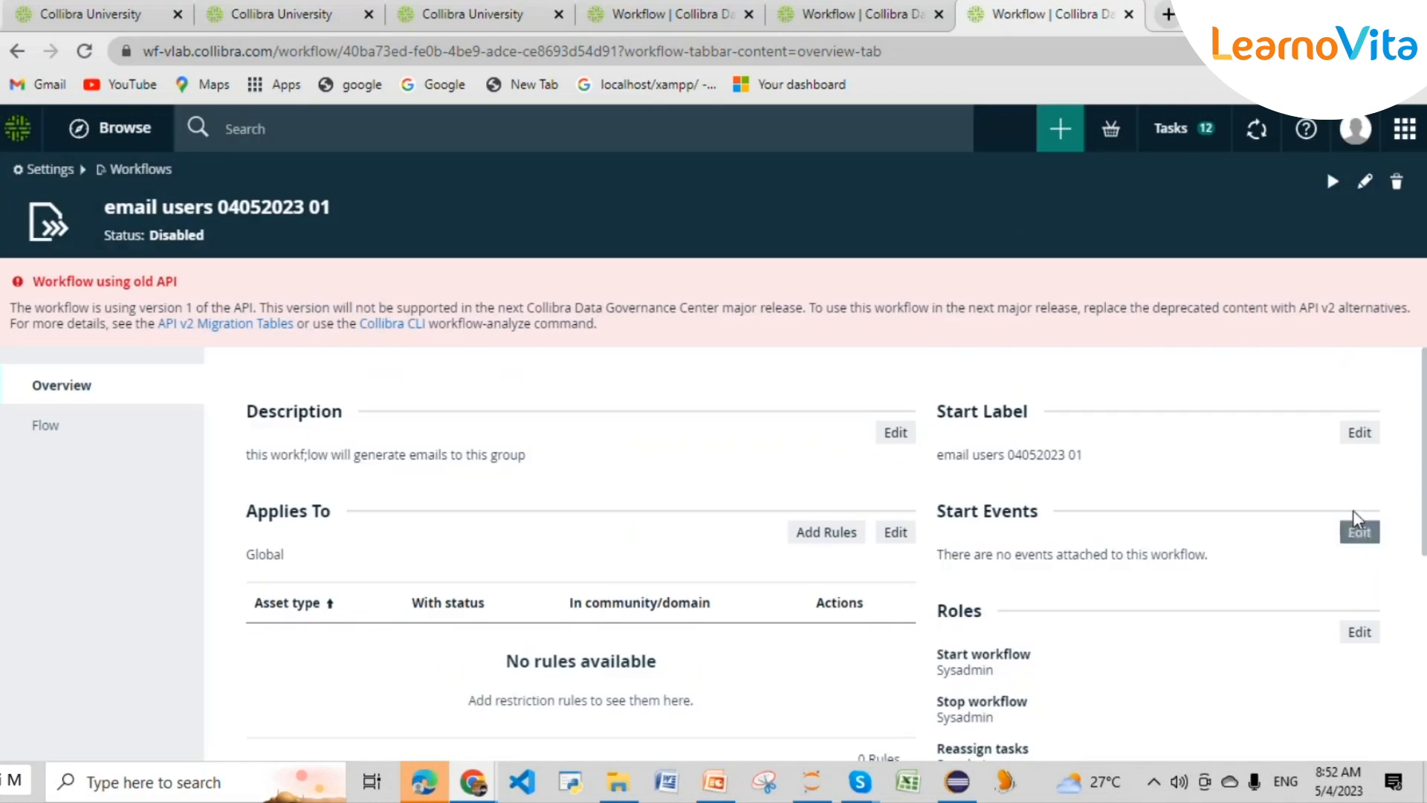
- Open the workflow's start events for editing and examine the asset and domain events on offer
left_click(1360, 526)
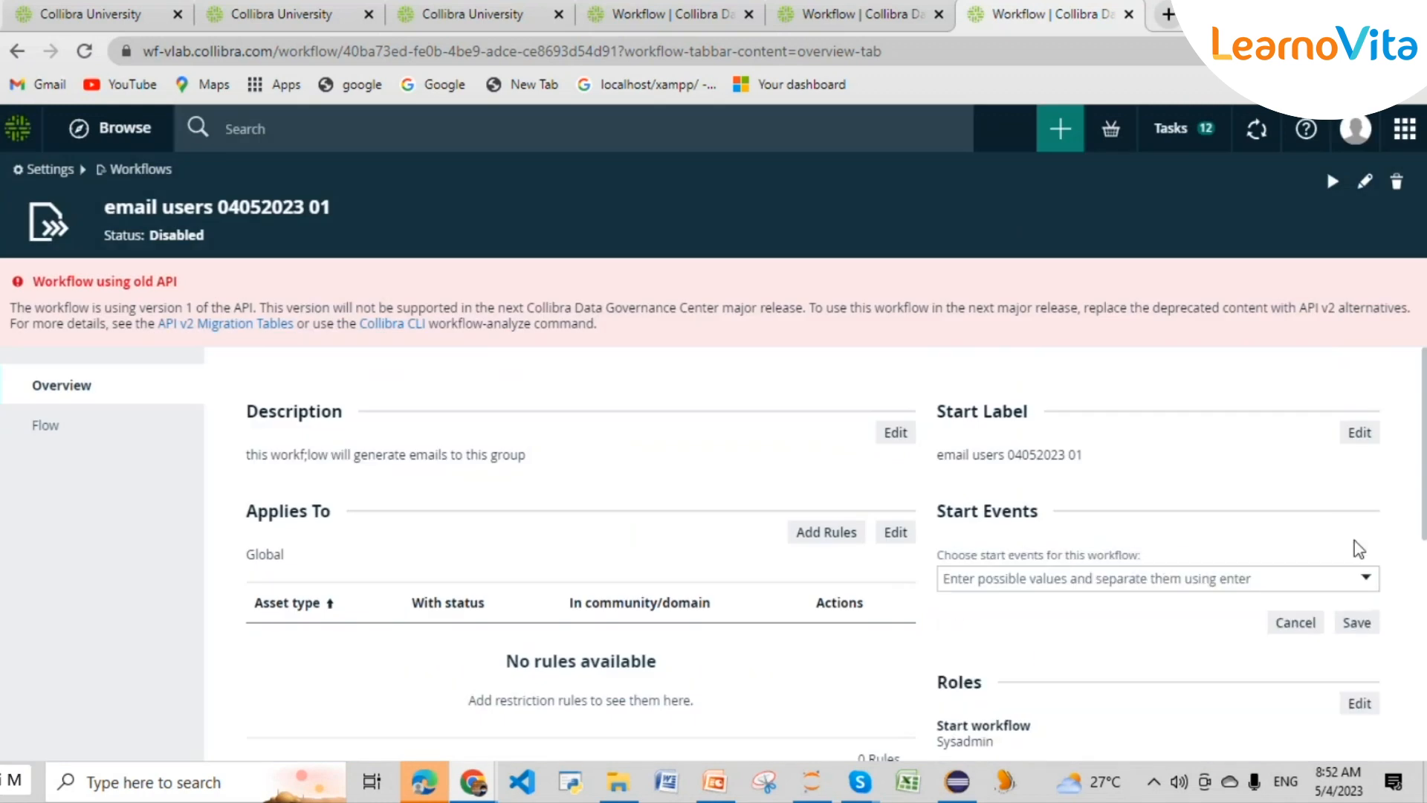
left_click(1219, 587)
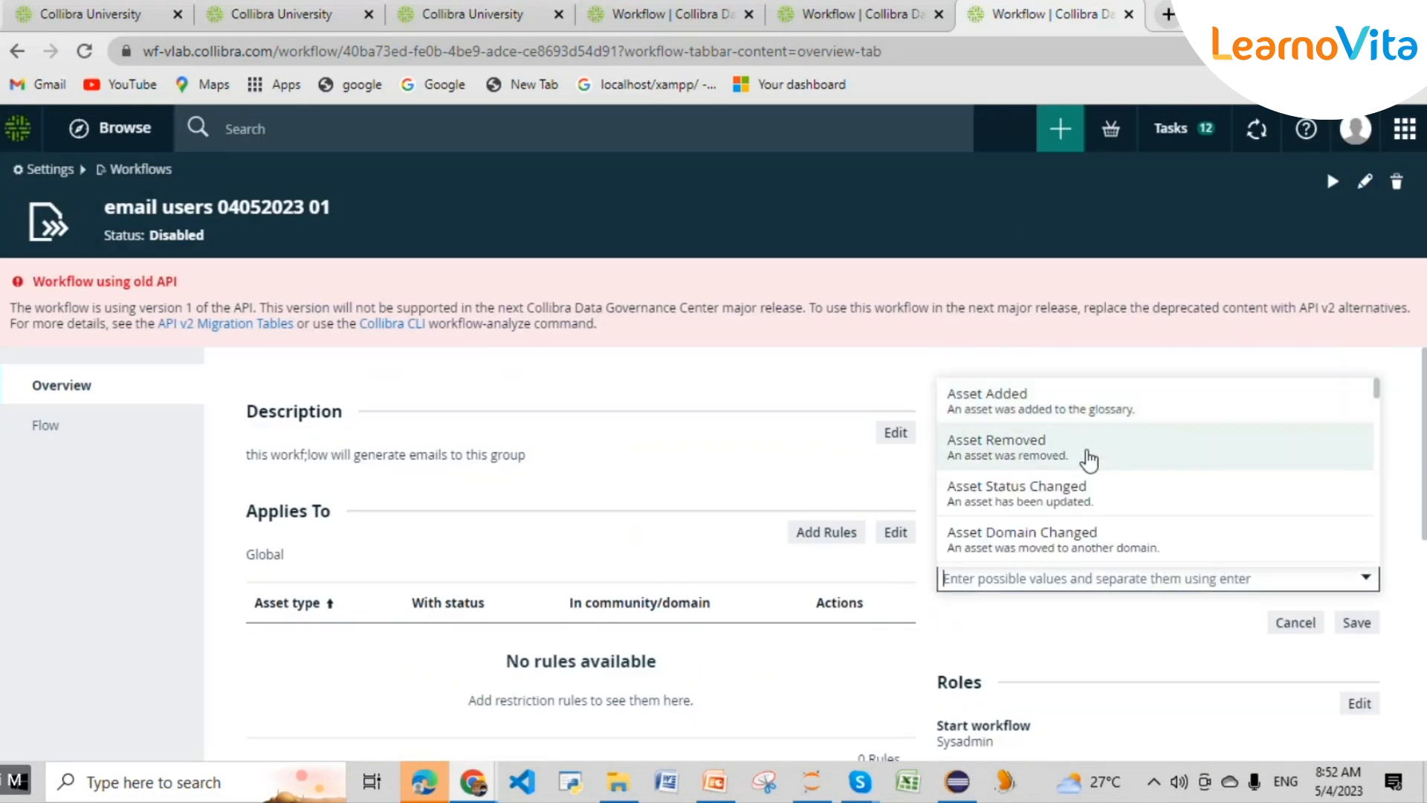
scroll(1077, 503, "down", 2)
scroll(1026, 402, "up", 2)
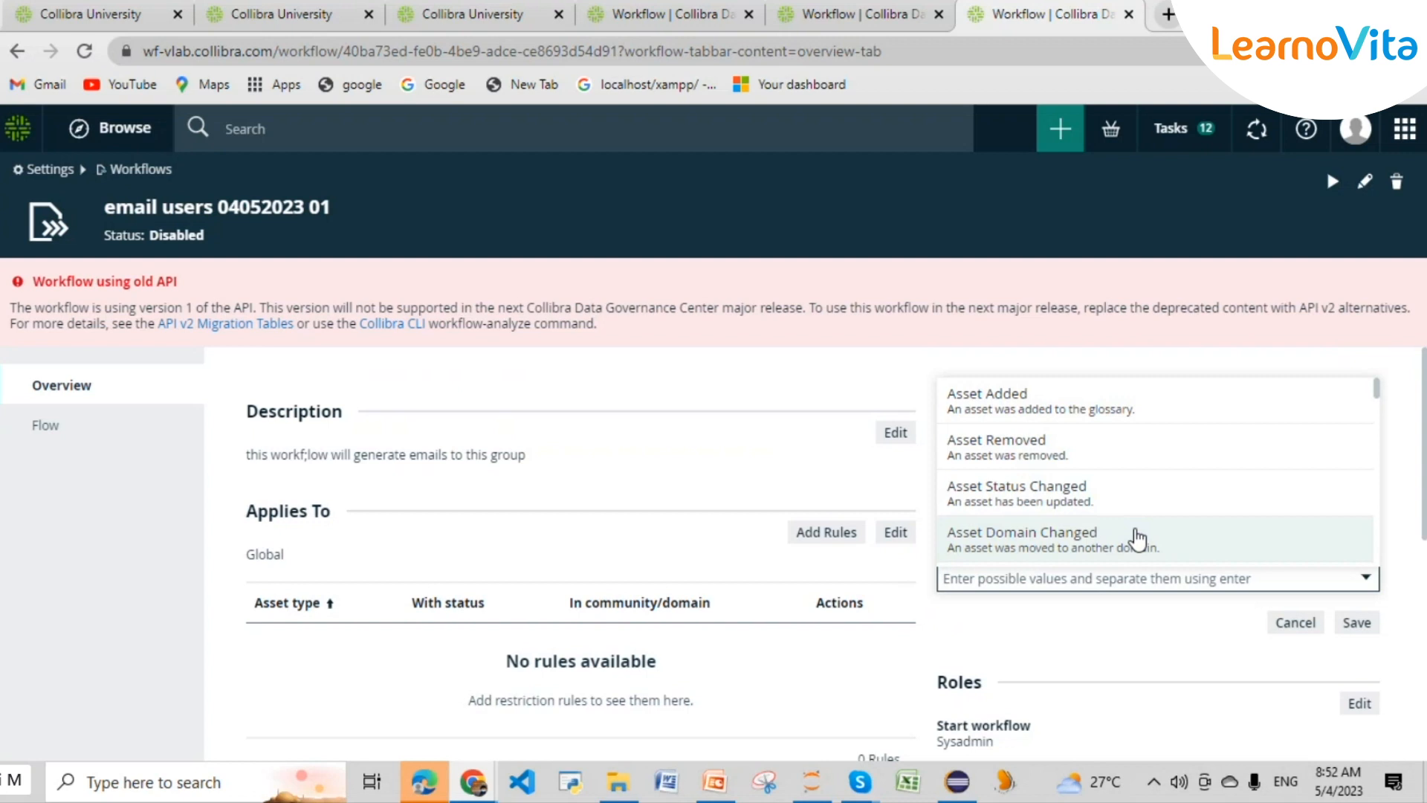
scroll(1137, 535, "down", 2)
scroll(1163, 535, "down", 5)
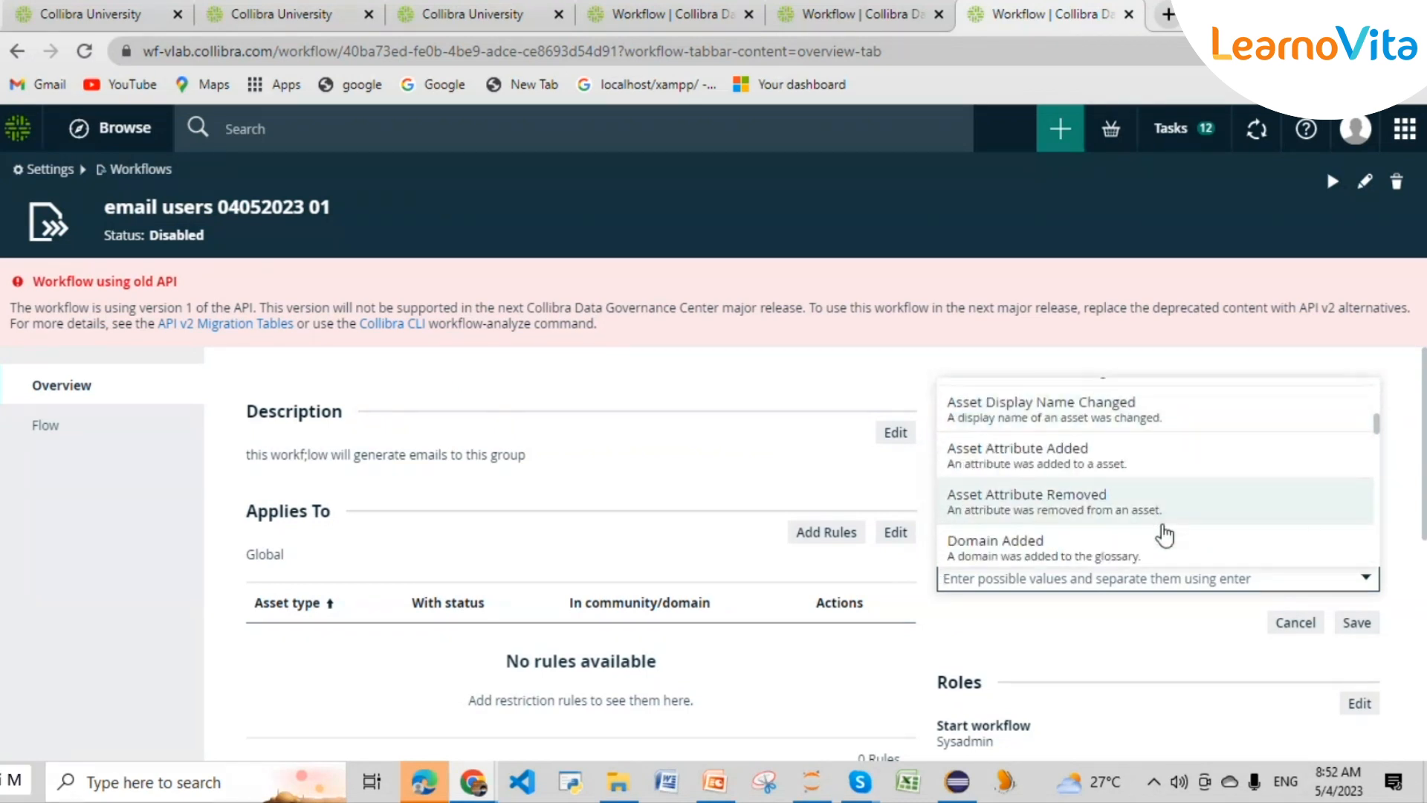
scroll(1164, 535, "down", 3)
scroll(1164, 535, "down", 3)
scroll(1162, 535, "up", 6)
scroll(1070, 535, "down", 2)
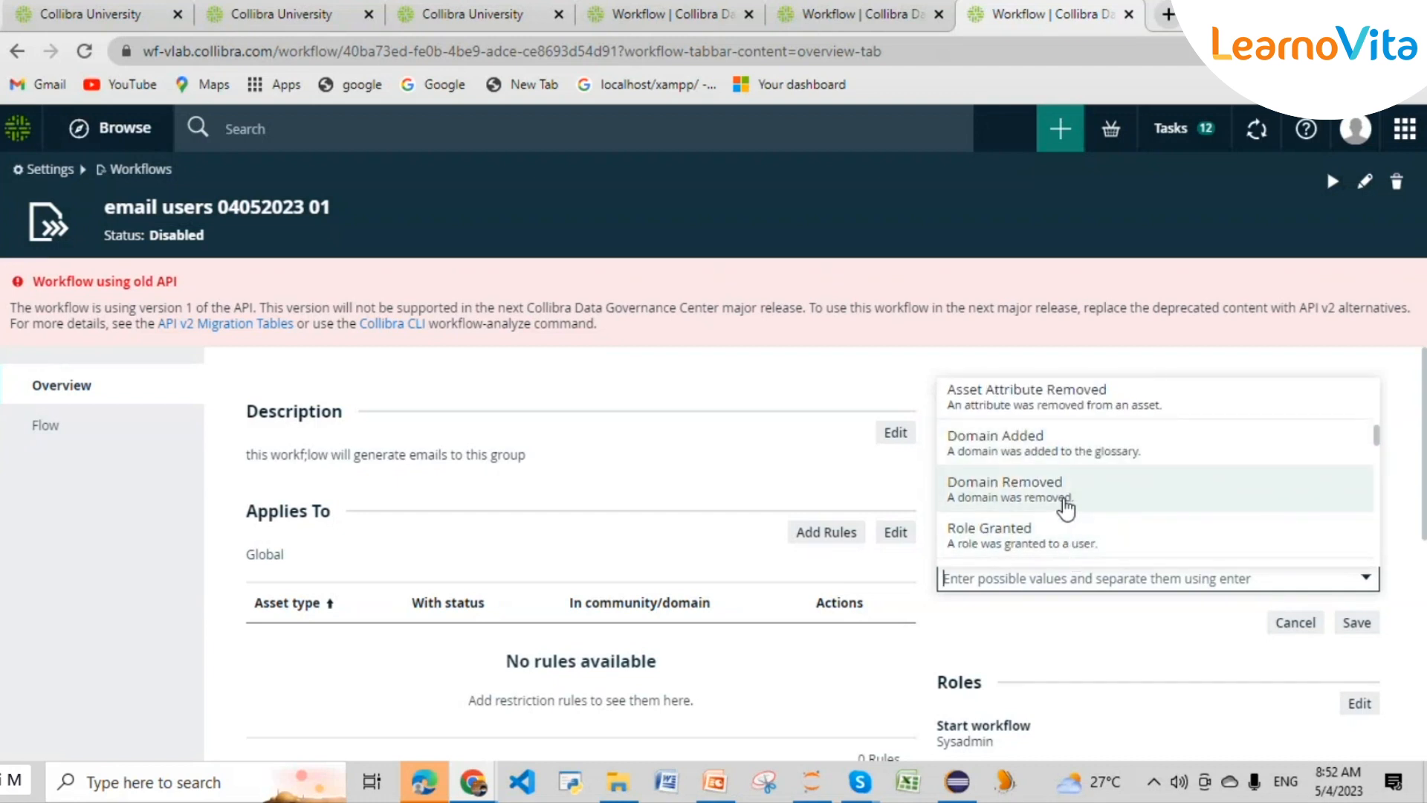
- Examine the role, user, comment, relation and data classification start events and close the list without choosing one
scroll(1188, 505, "down", 2)
scroll(1188, 509, "up", 2)
scroll(1078, 511, "down", 5)
scroll(1070, 529, "down", 4)
scroll(1064, 526, "up", 2)
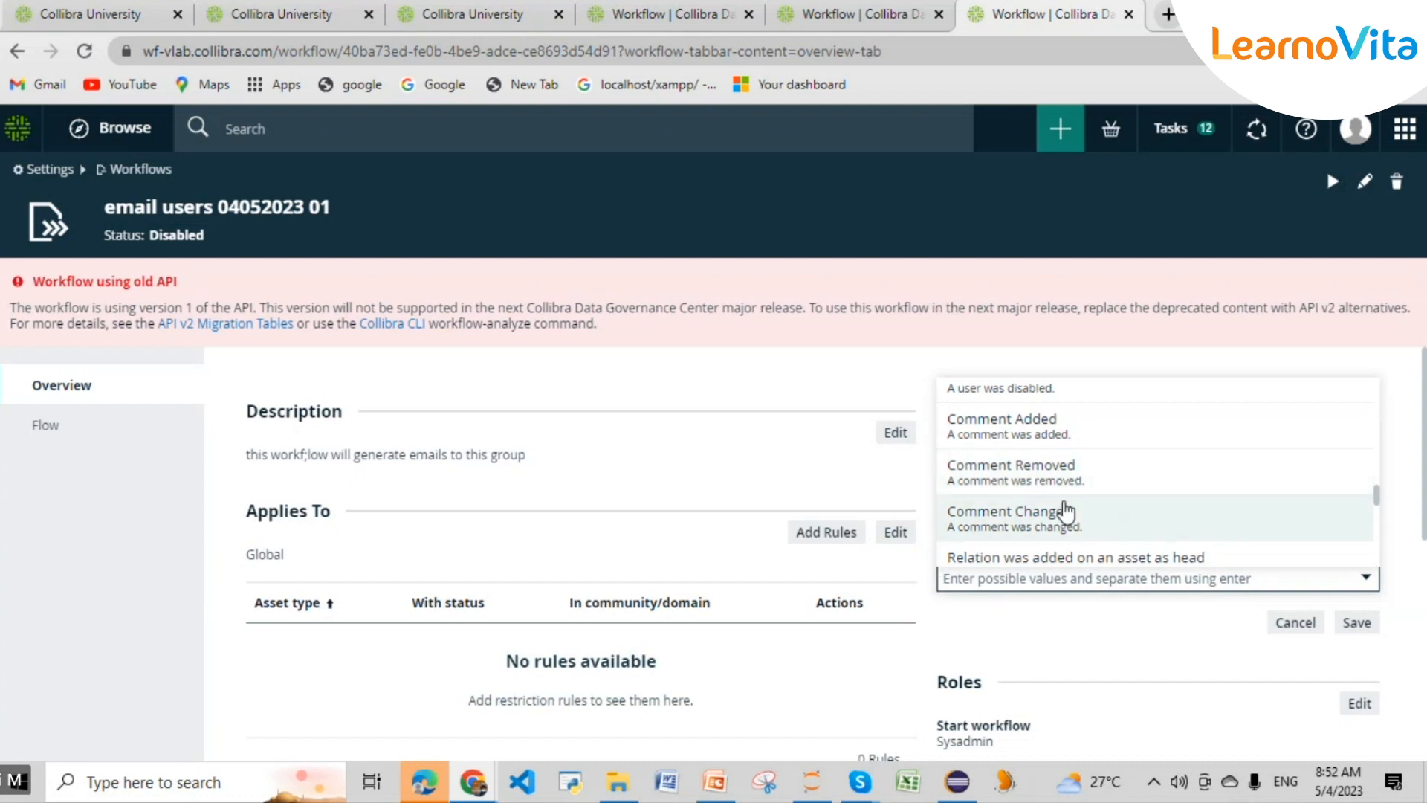
scroll(1113, 491, "down", 2)
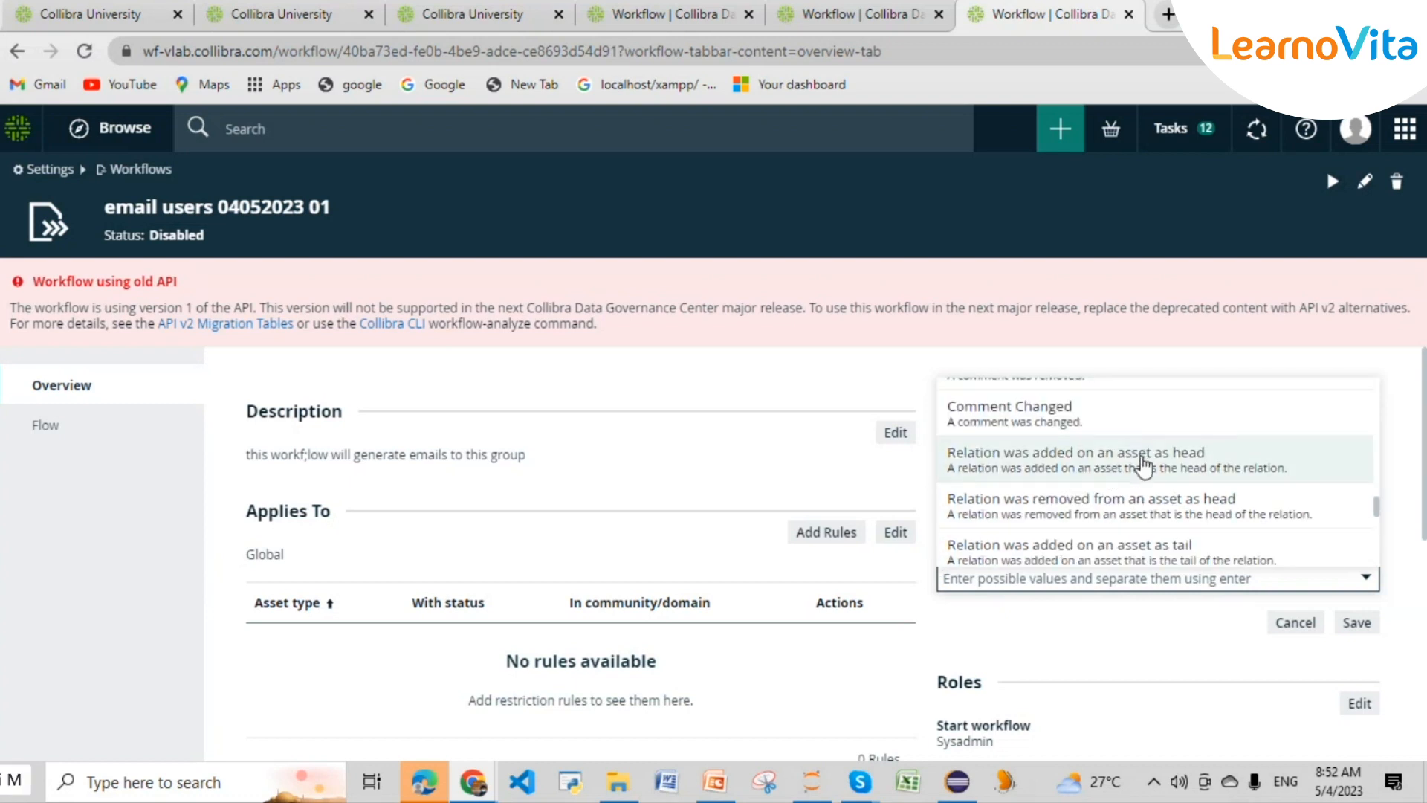
scroll(1152, 492, "down", 4)
scroll(1165, 494, "up", 3)
scroll(1165, 494, "down", 3)
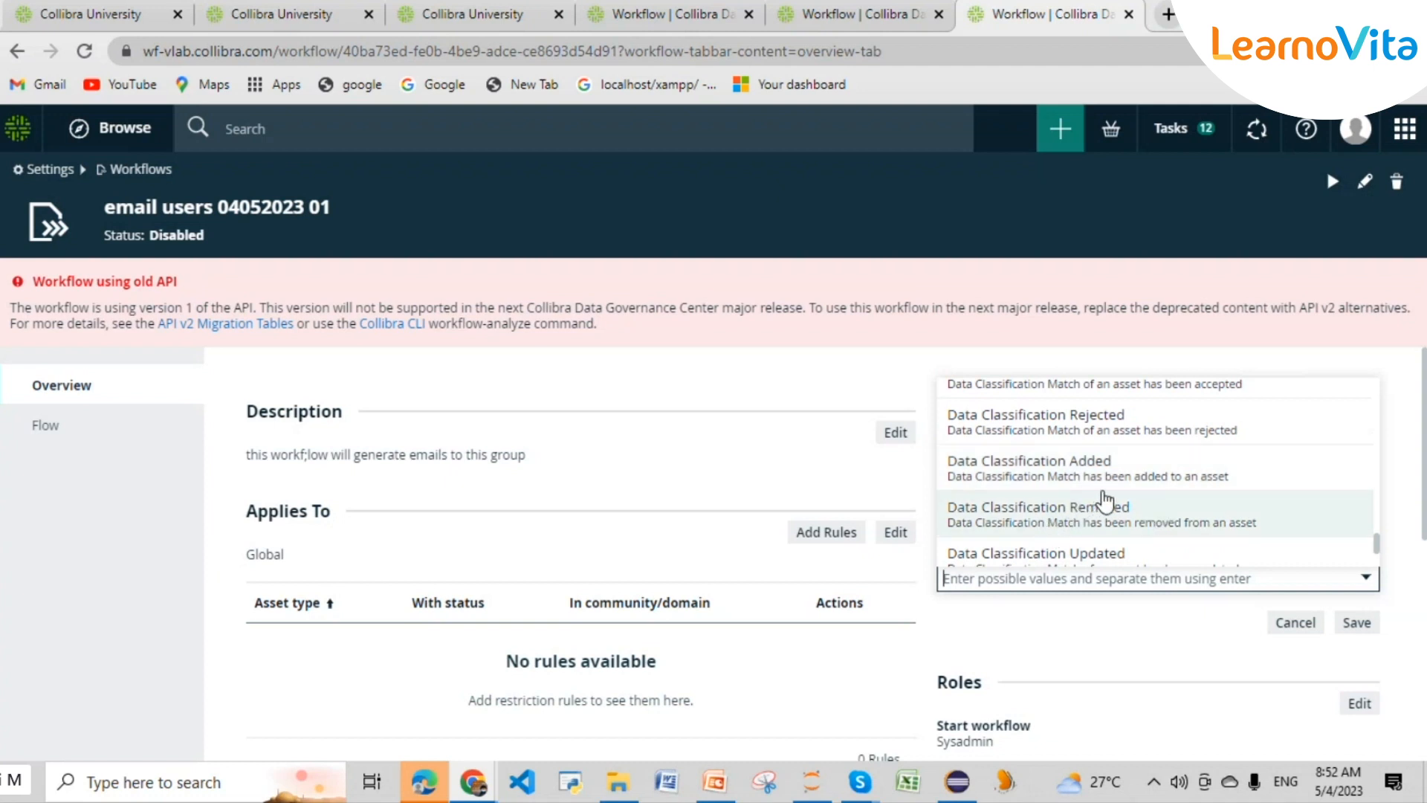
scroll(1106, 501, "up", 5)
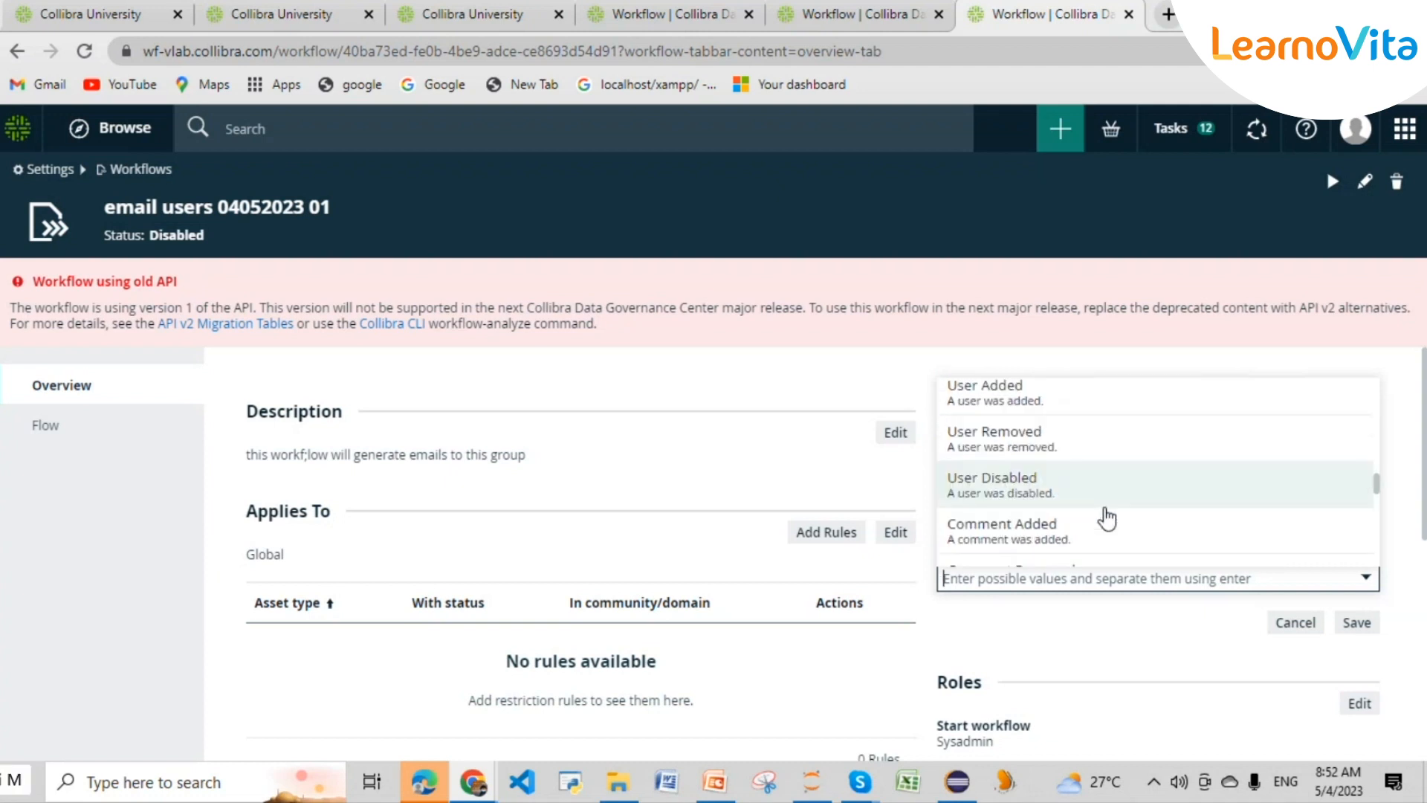
left_click(1054, 626)
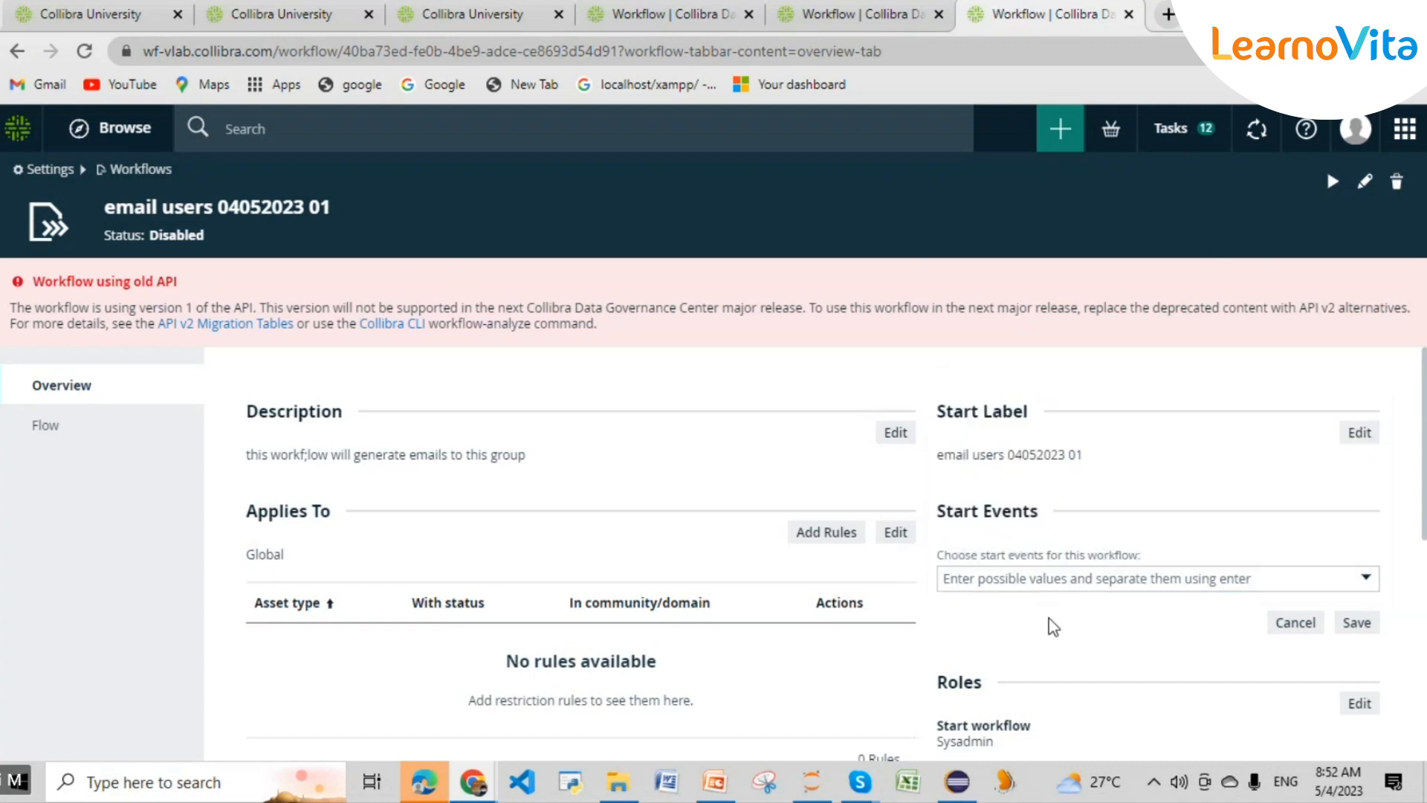
- Look through the start events down to the database registration ones and cancel the start events edit
left_click(1071, 579)
scroll(1095, 493, "down", 3)
scroll(1095, 492, "down", 10)
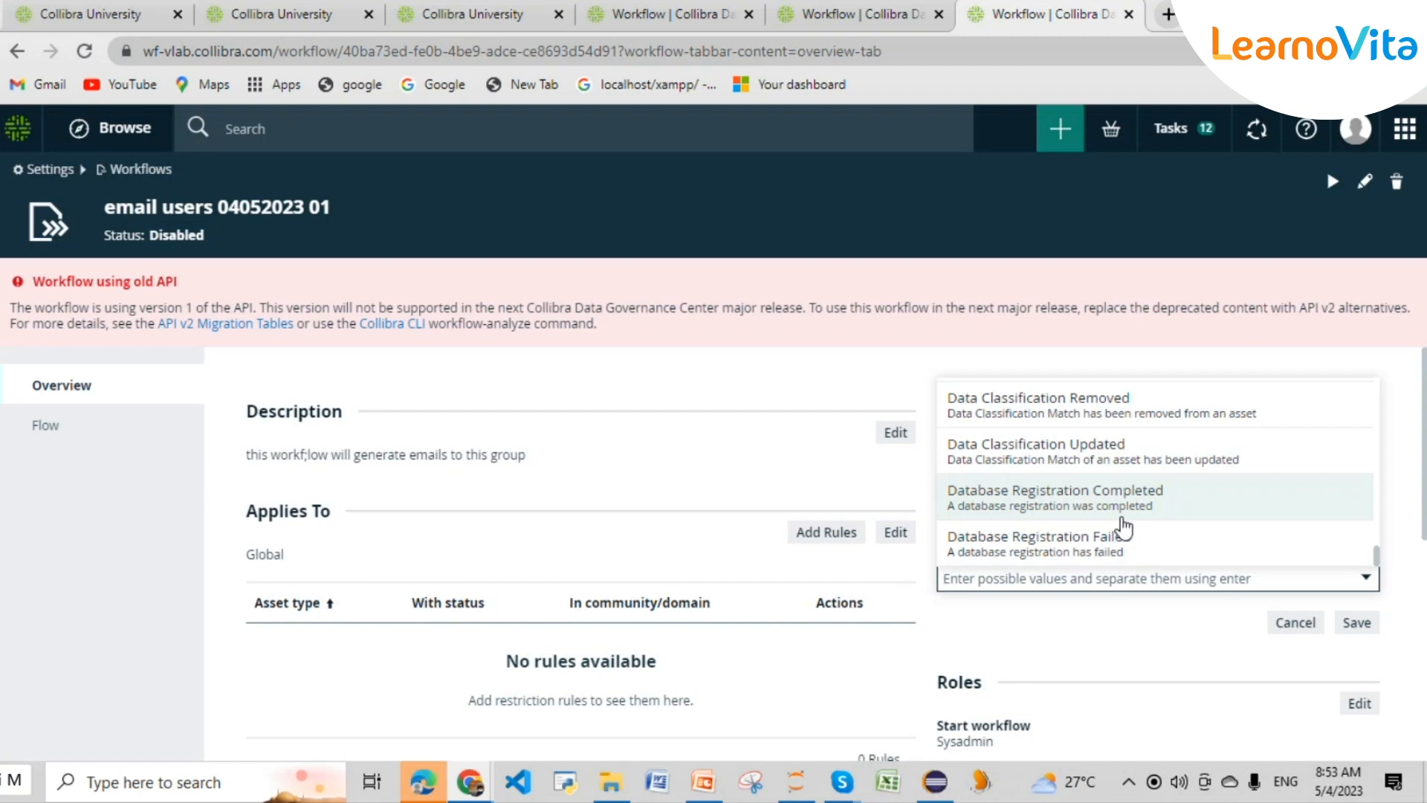
left_click(1101, 618)
scroll(1054, 522, "down", 1)
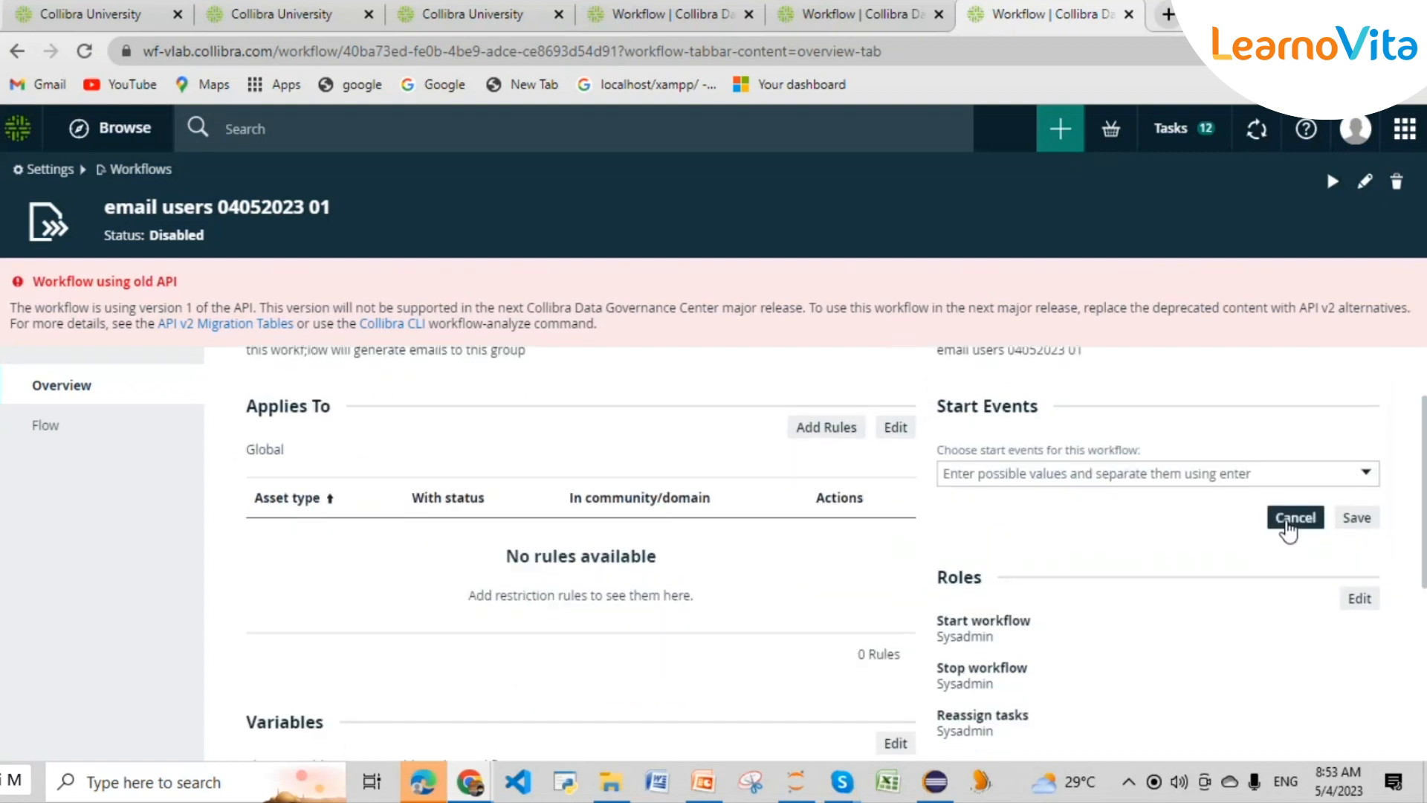
left_click(1291, 520)
- Edit the workflow's roles and add DataSteward to the Start workflow role alongside Sysadmin
scroll(1063, 525, "down", 1)
scroll(1068, 530, "down", 1)
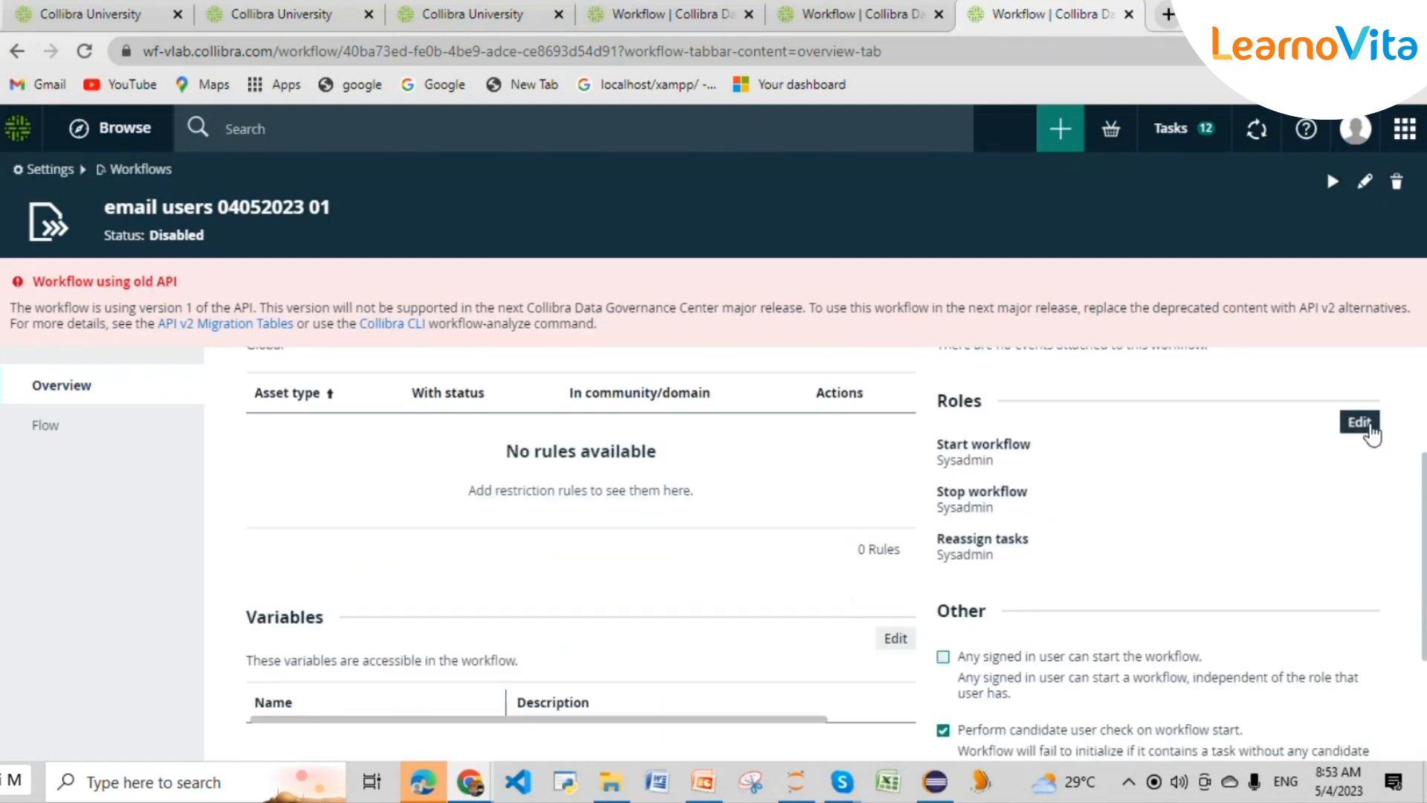
left_click(1373, 424)
left_click(1073, 470)
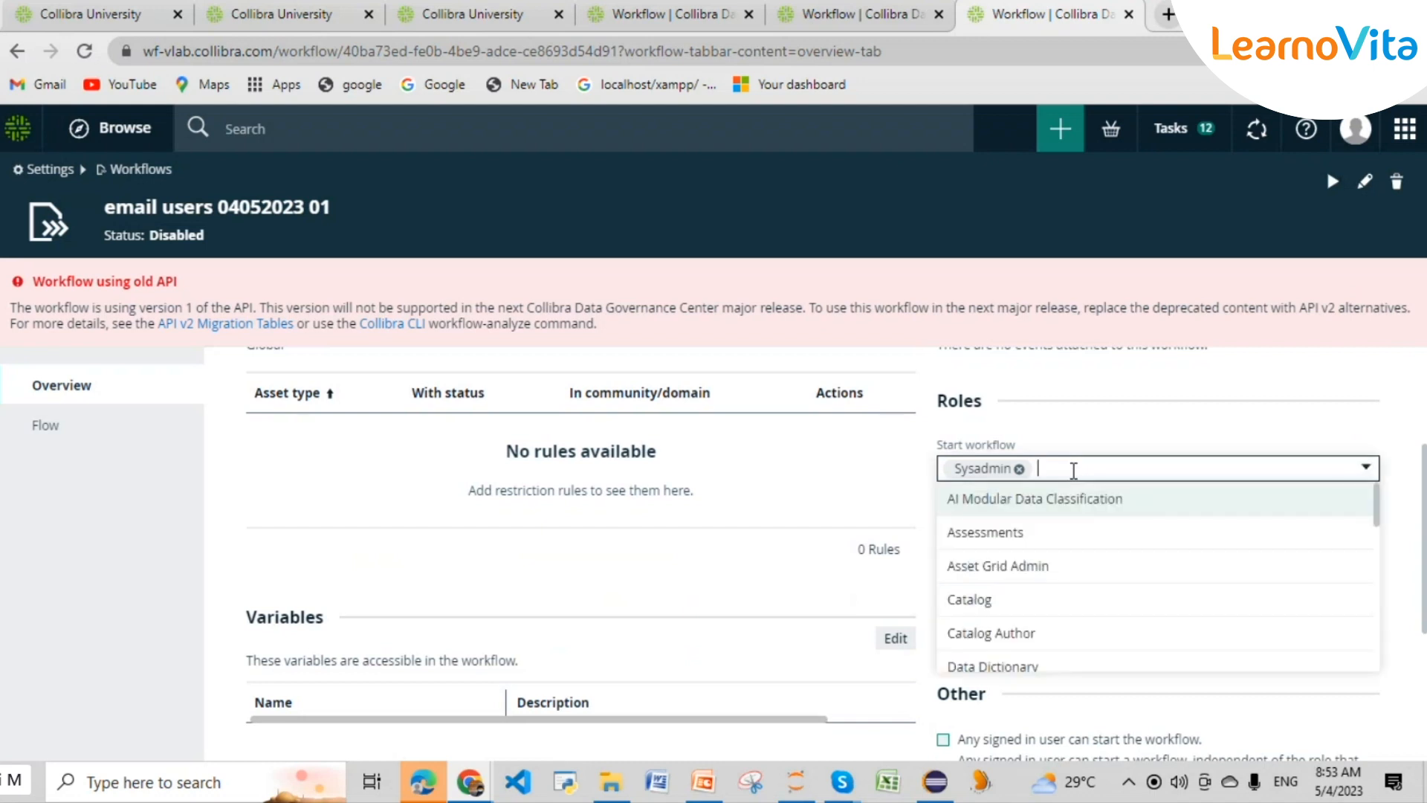
scroll(1077, 491, "down", 5)
scroll(1080, 503, "up", 3)
scroll(1081, 483, "down", 2)
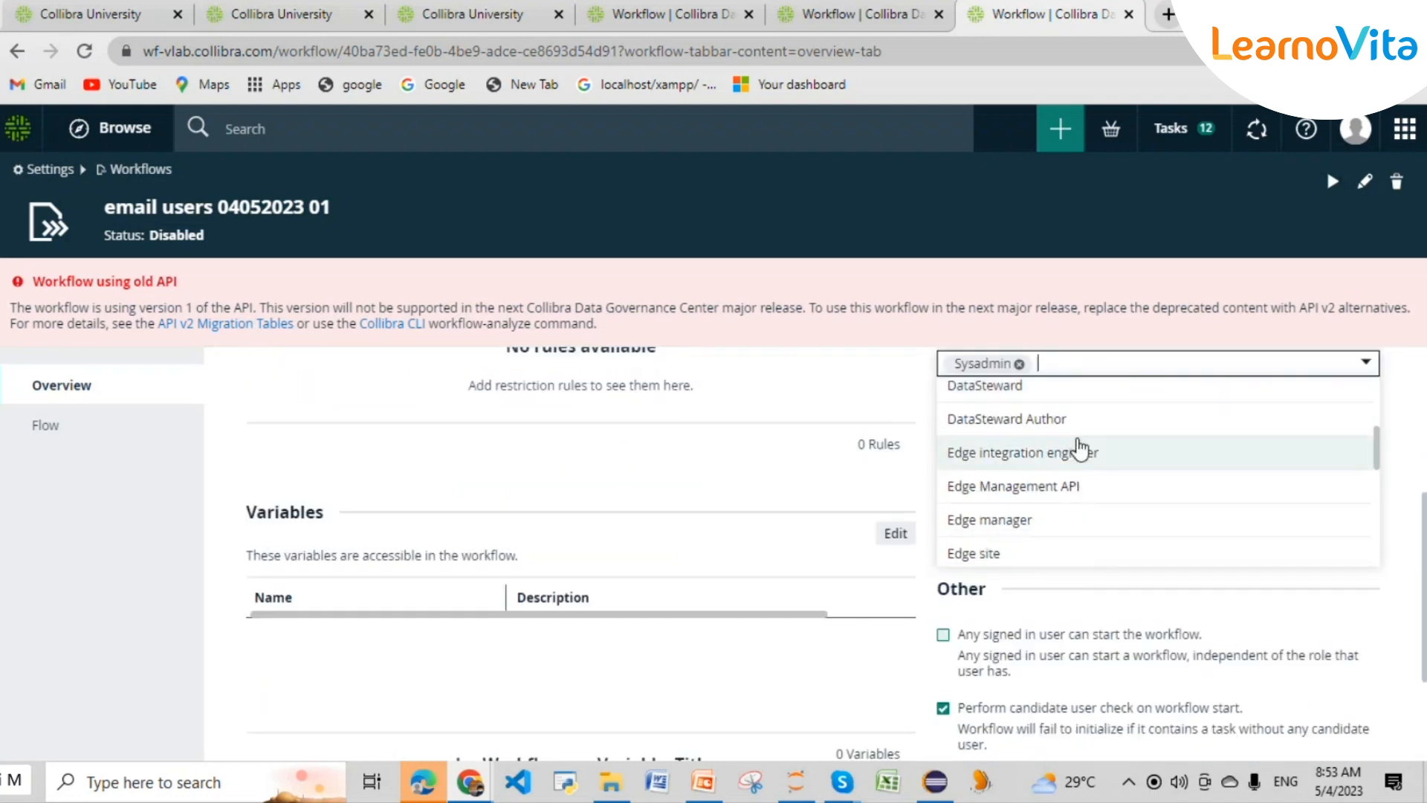
left_click(1085, 398)
- Look through the remaining roles for starting the workflow and save the role changes
scroll(1161, 505, "down", 5)
scroll(1165, 510, "up", 5)
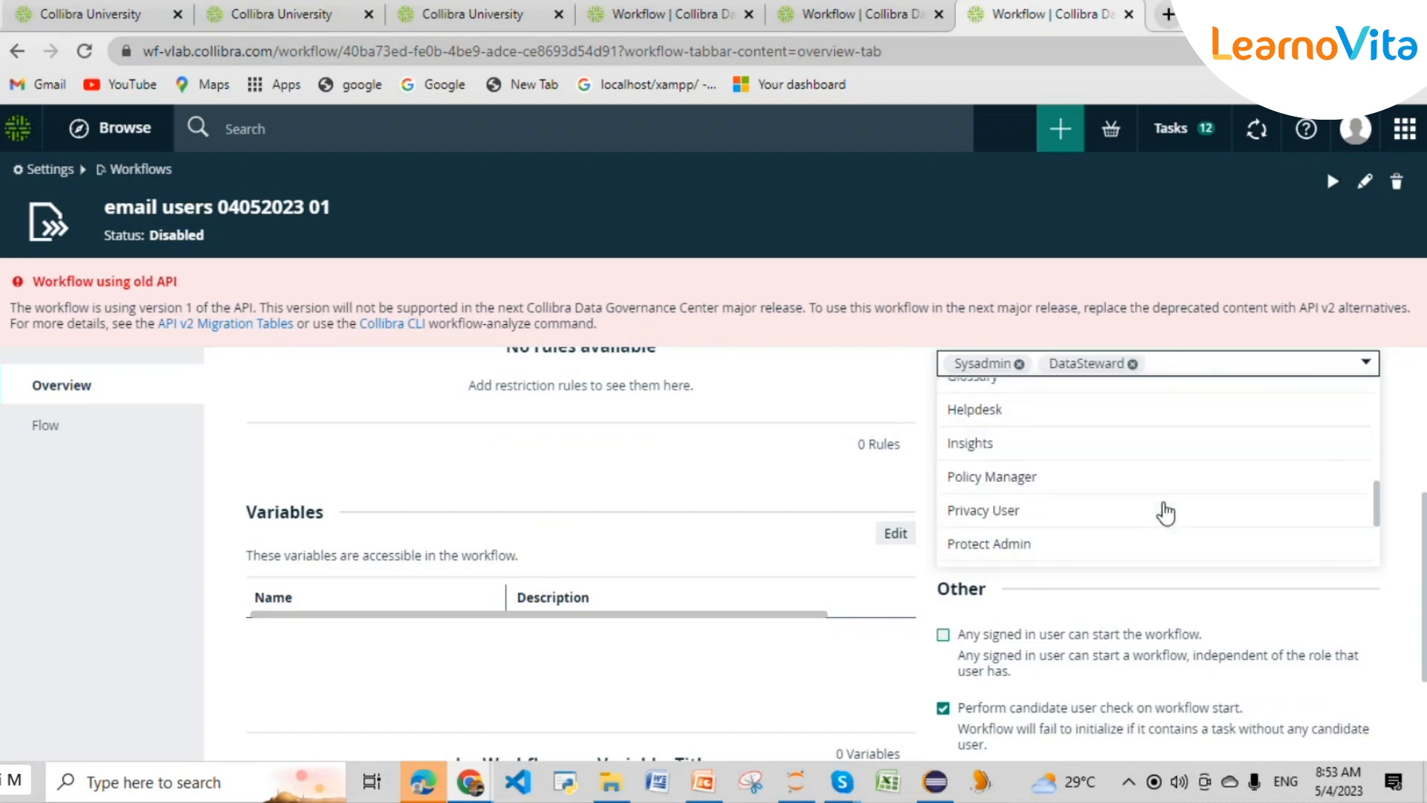
scroll(1165, 513, "down", 8)
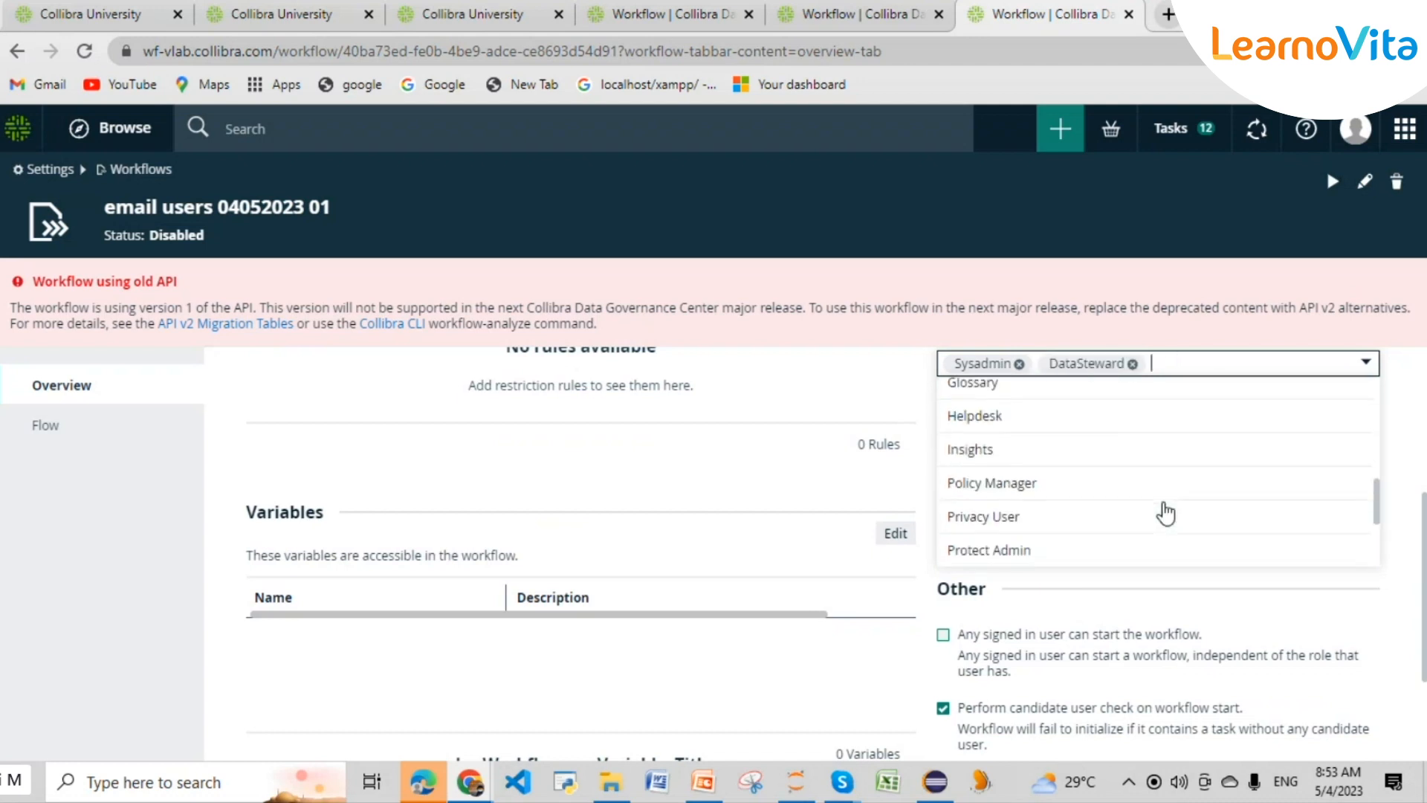
left_click(784, 442)
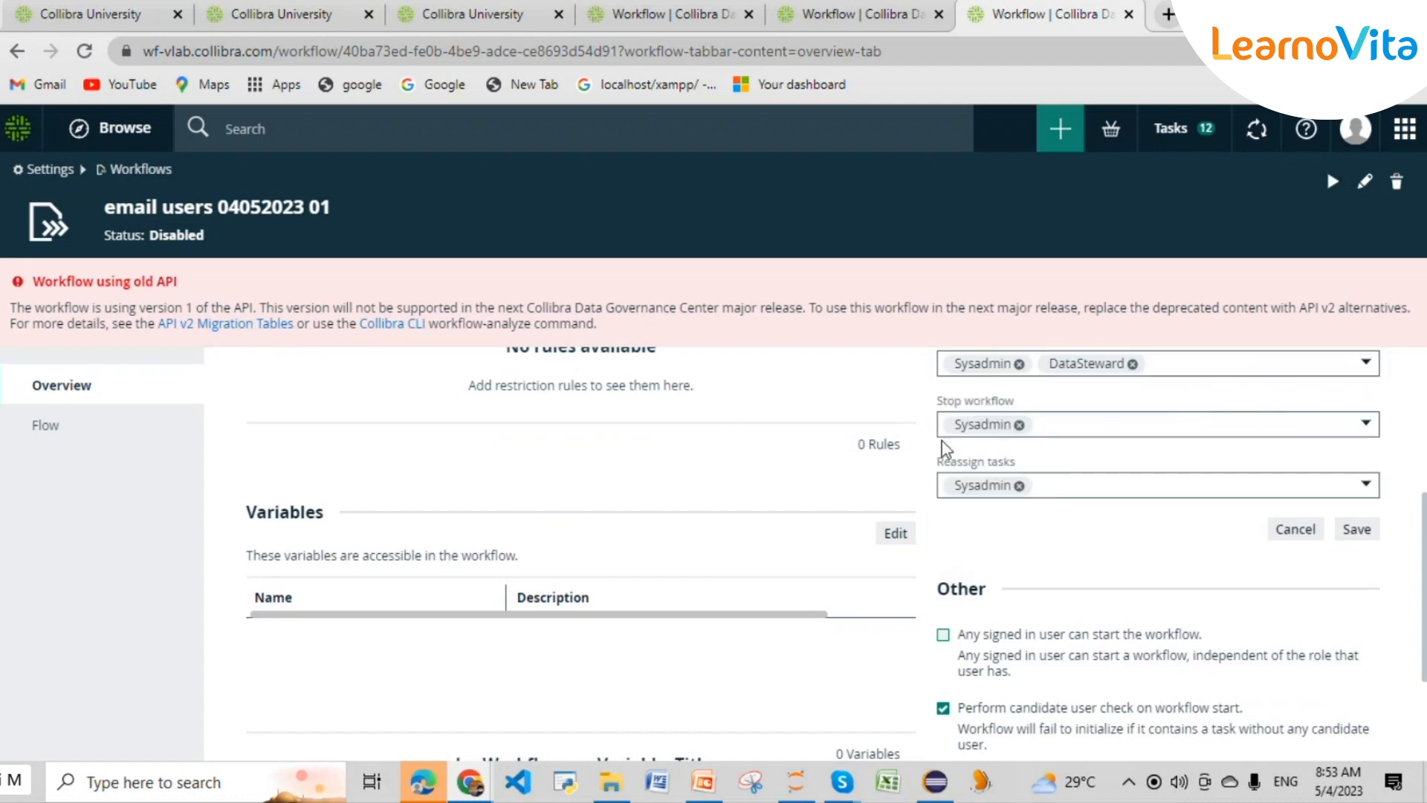
left_click(1363, 544)
- Let any signed-in user start the workflow and enable Show in global create, checking the Create dialog
scroll(617, 554, "down", 1)
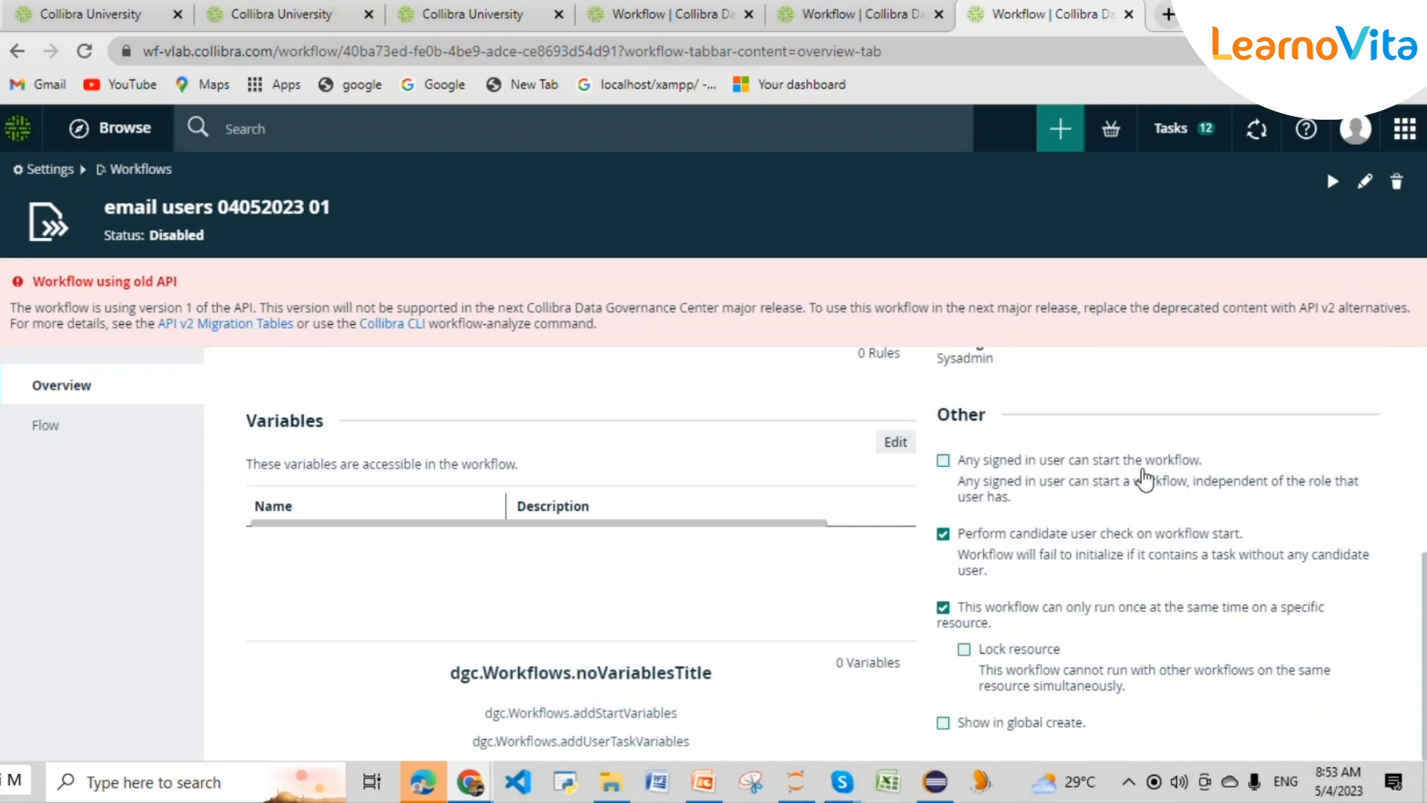
left_click(944, 462)
left_click(943, 723)
left_click(1061, 130)
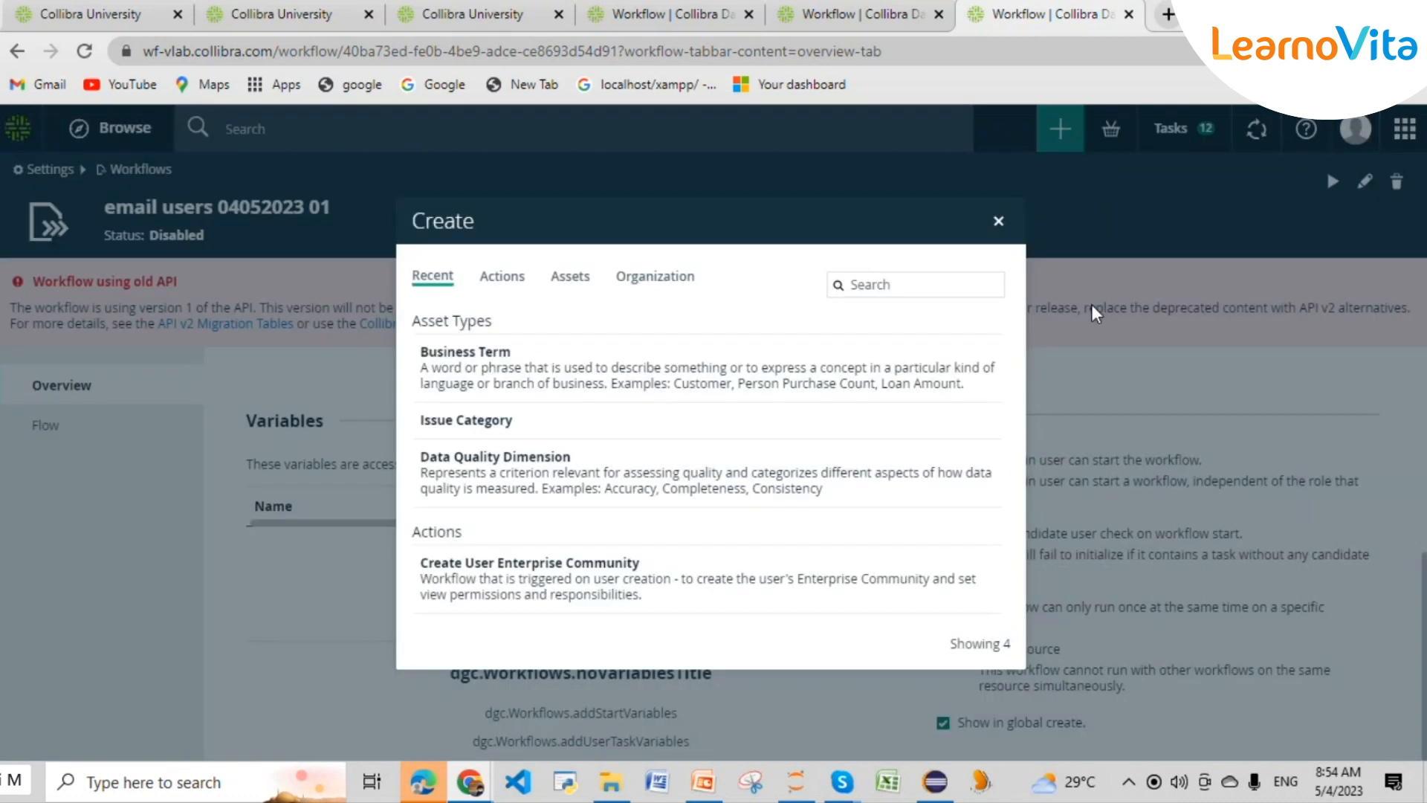
left_click(998, 221)
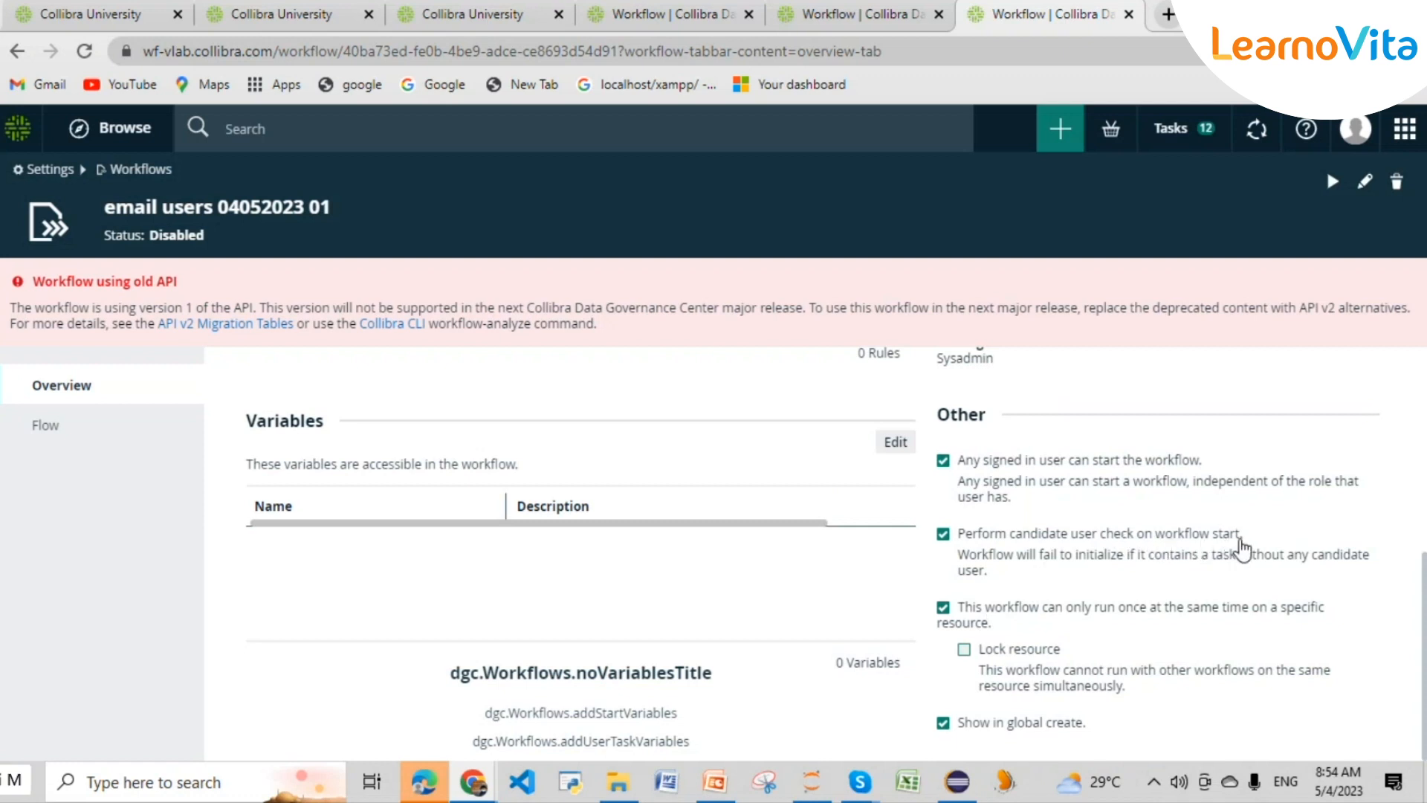
- Highlight the candidate user check option and consult Eclipse for the workflow design
left_click_drag(1248, 536, 964, 541)
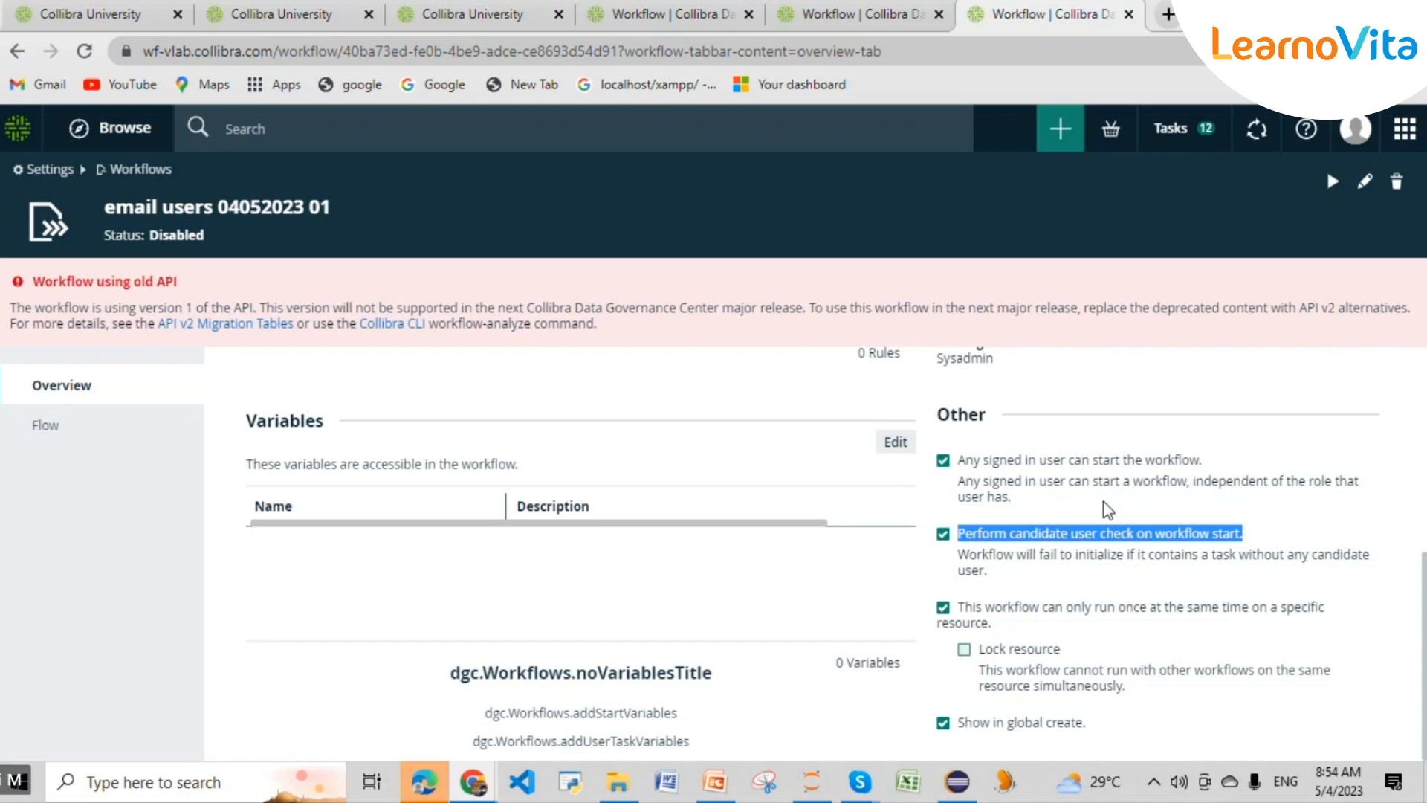
left_click(957, 791)
scroll(476, 374, "down", 5)
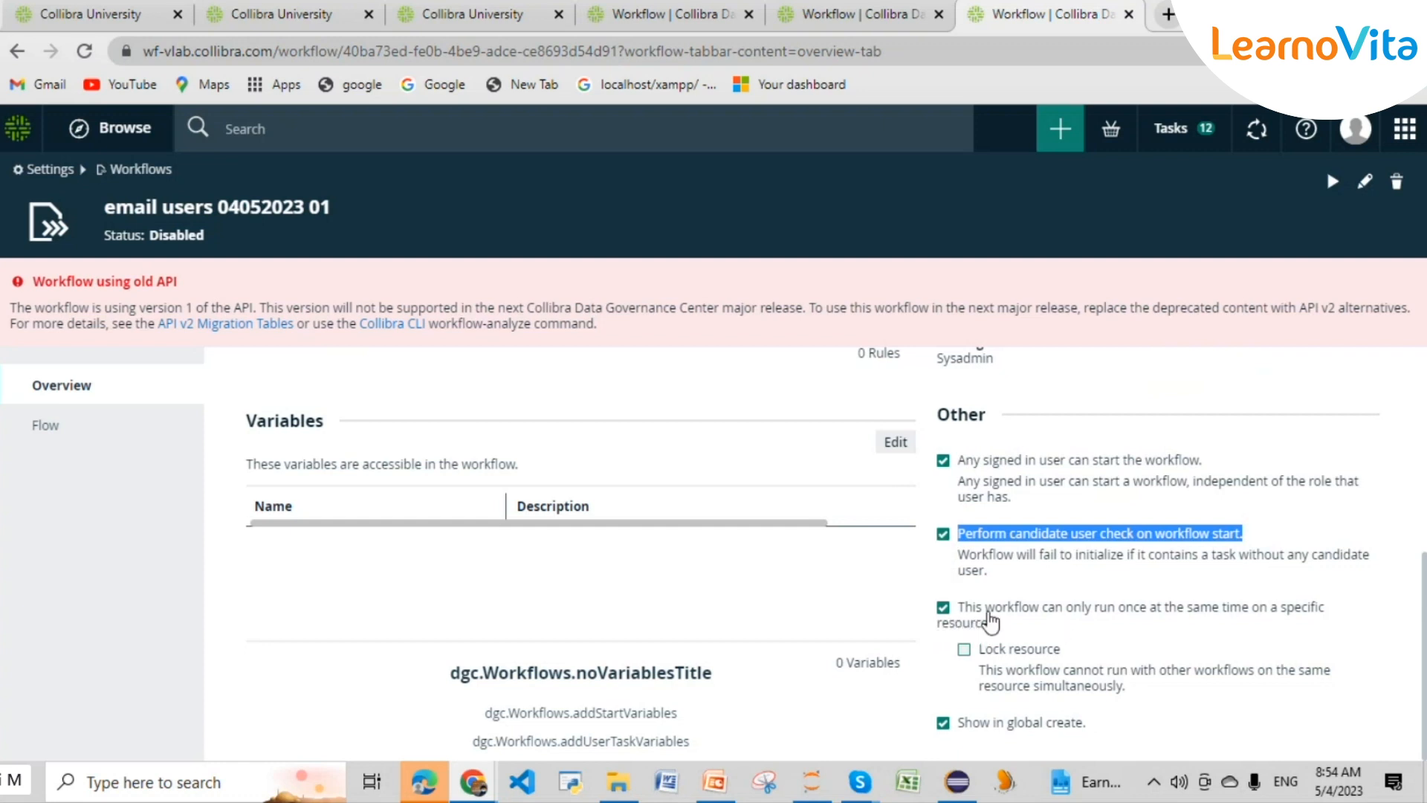
- Turn the option limiting the workflow to one run at a time per resource off and on again, then review the overview
left_click(941, 621)
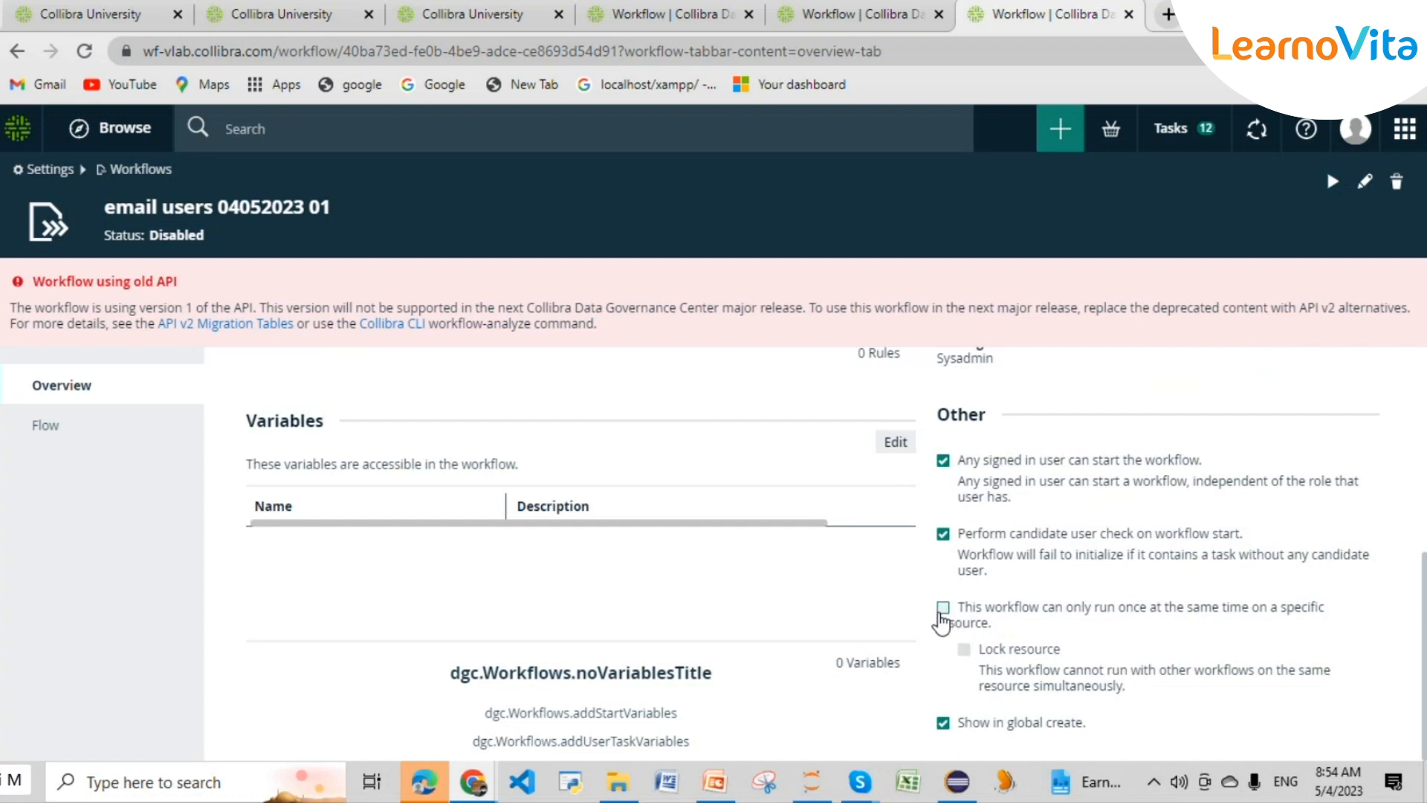
left_click(941, 621)
scroll(937, 685, "up", 5)
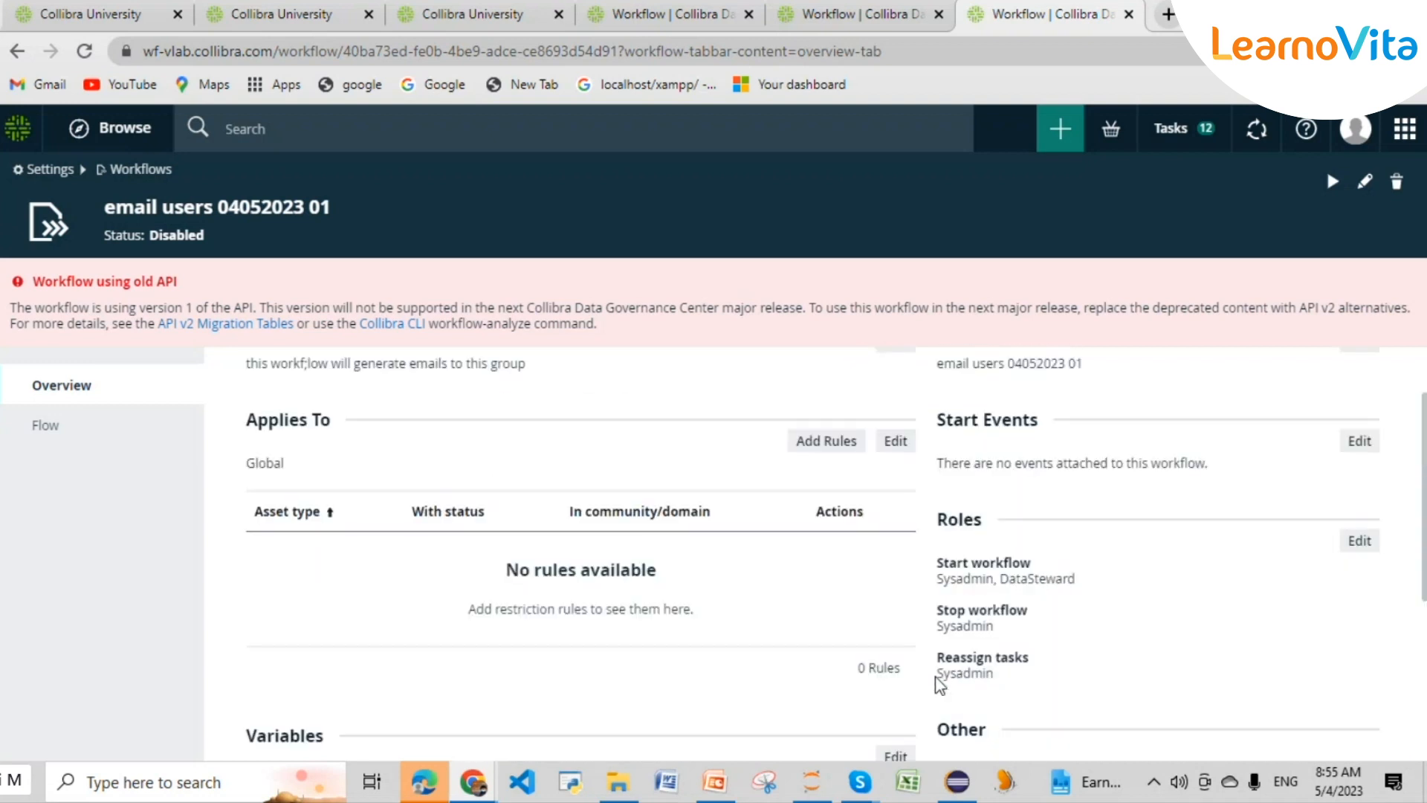
scroll(710, 511, "down", 2)
scroll(710, 511, "up", 2)
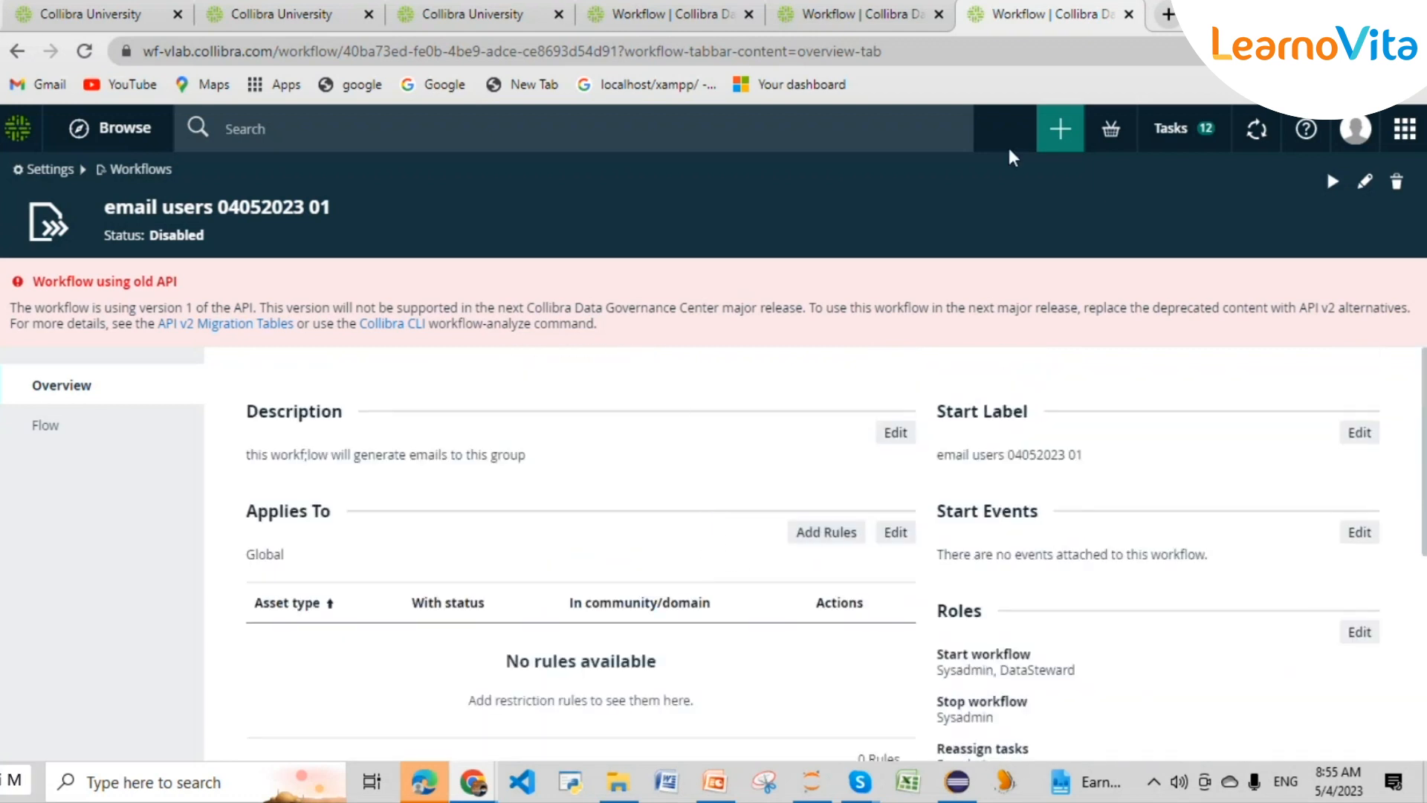
left_click_drag(331, 205, 107, 210)
key("ctrl+c")
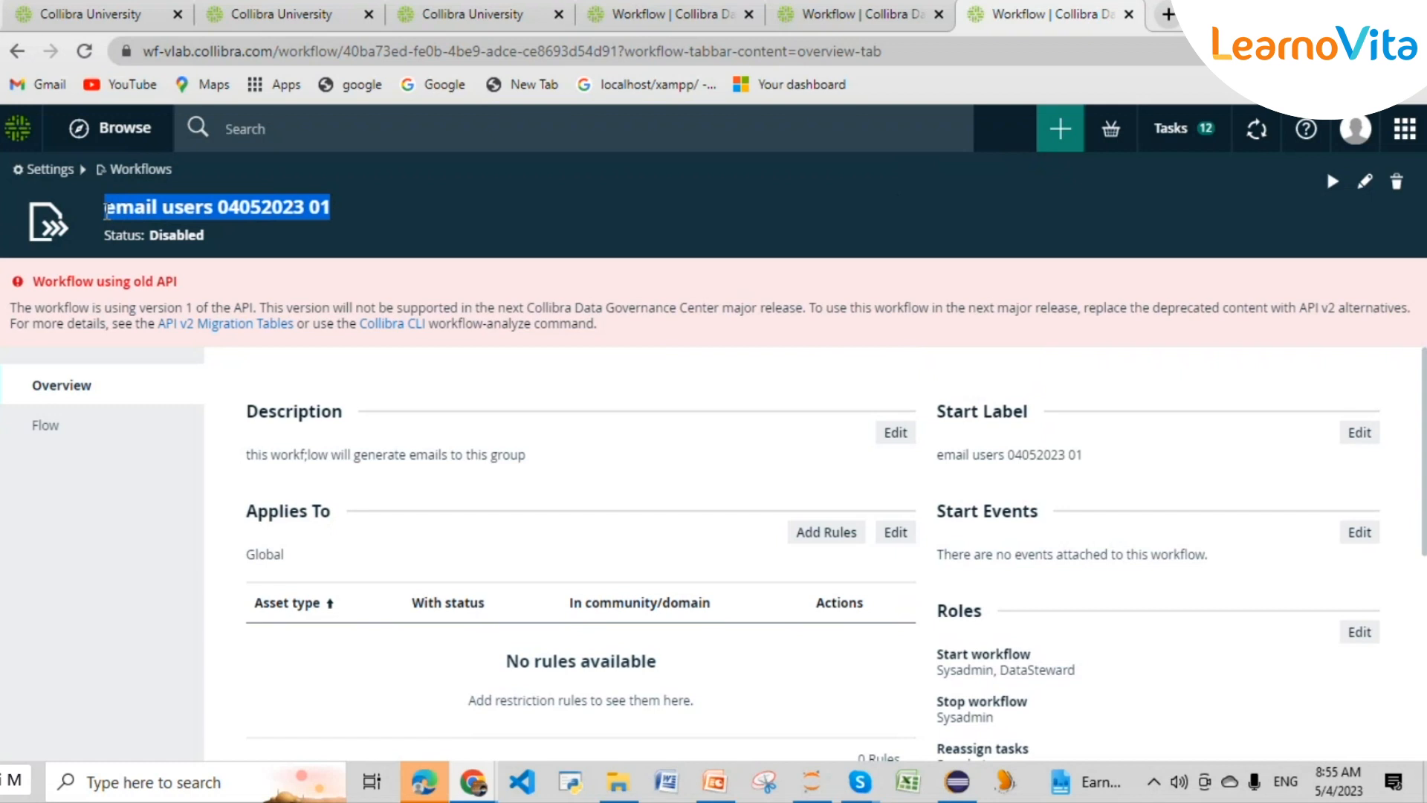
left_click(1061, 128)
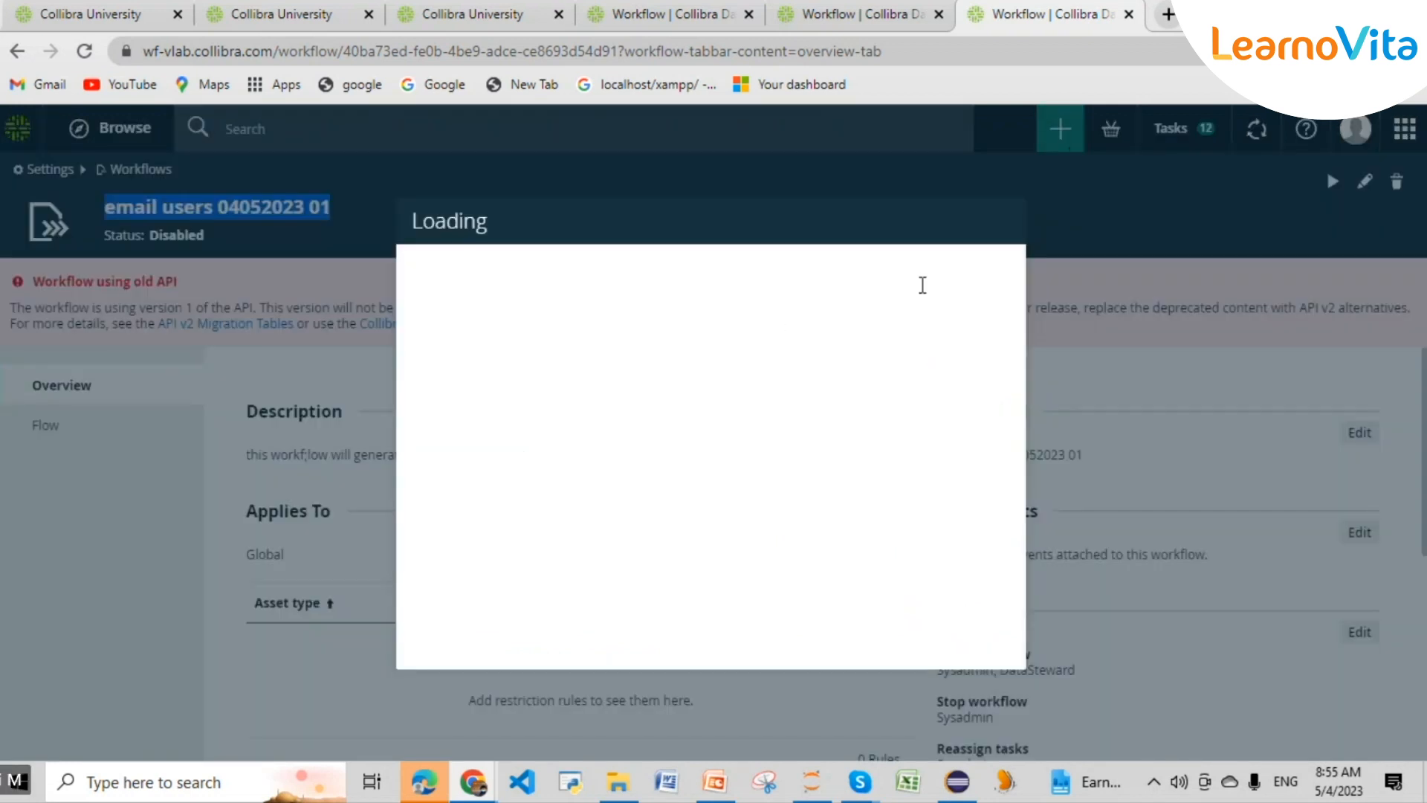
key("ctrl+v")
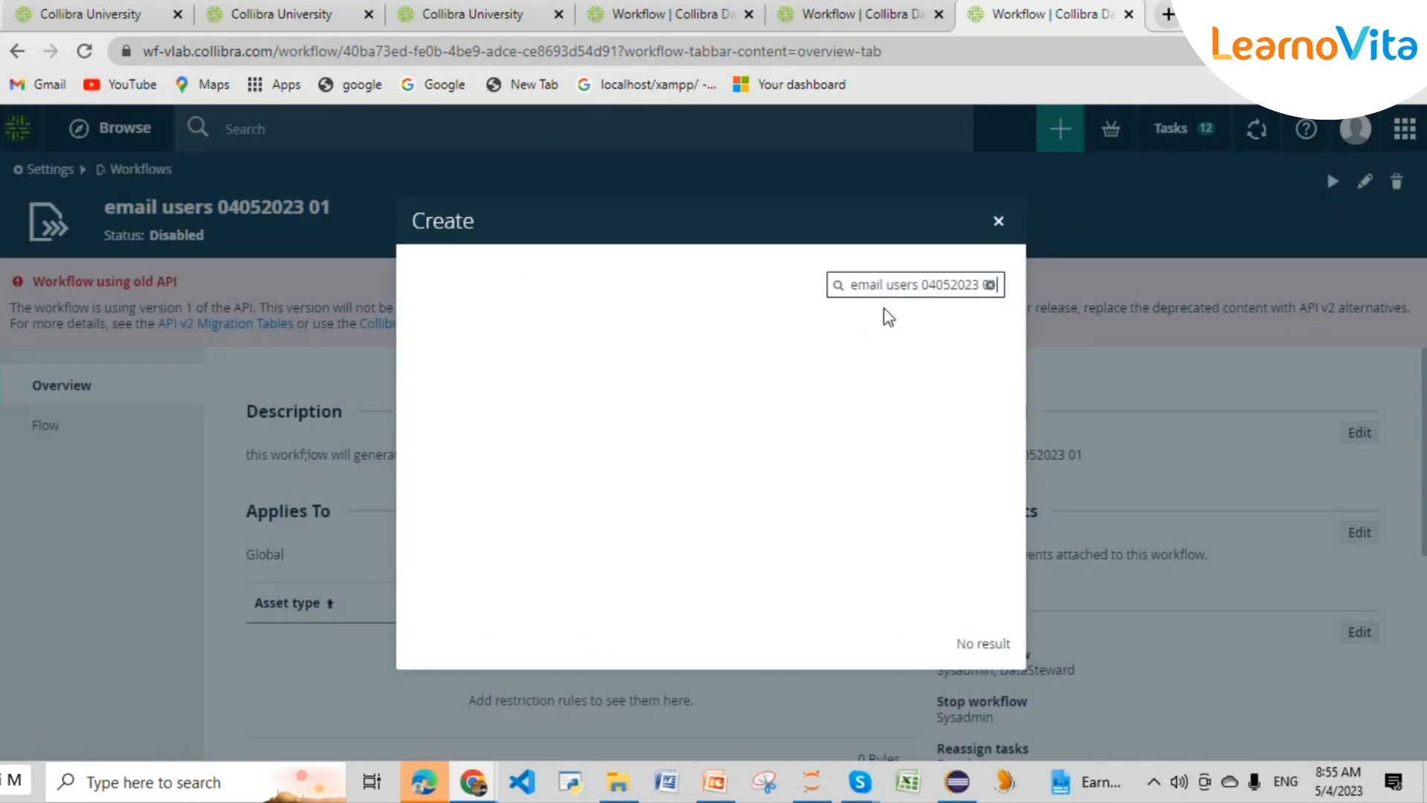
left_click(989, 284)
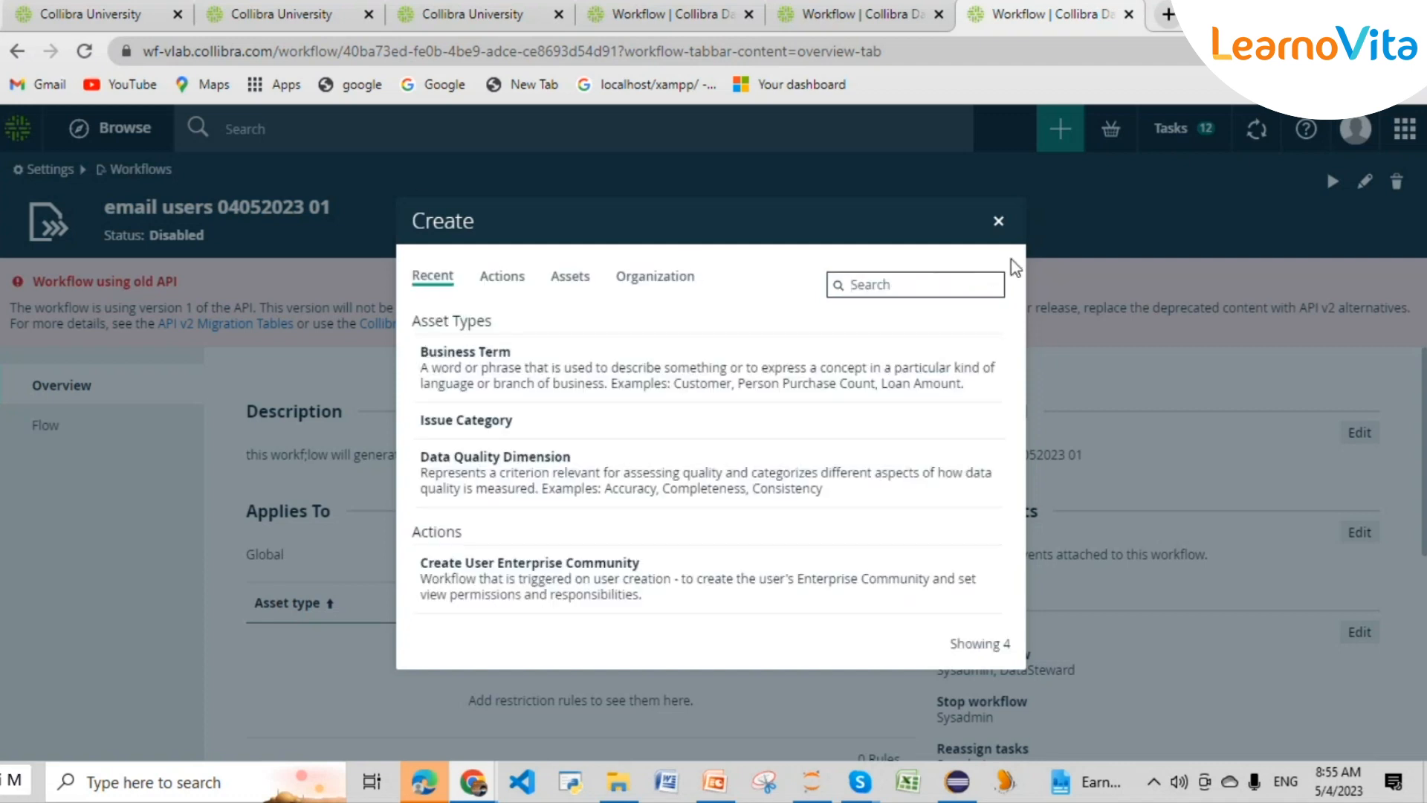
- Close the Create dialog, reload the workflow's page and enable the workflow
left_click(1091, 498)
scroll(1078, 565, "down", 5)
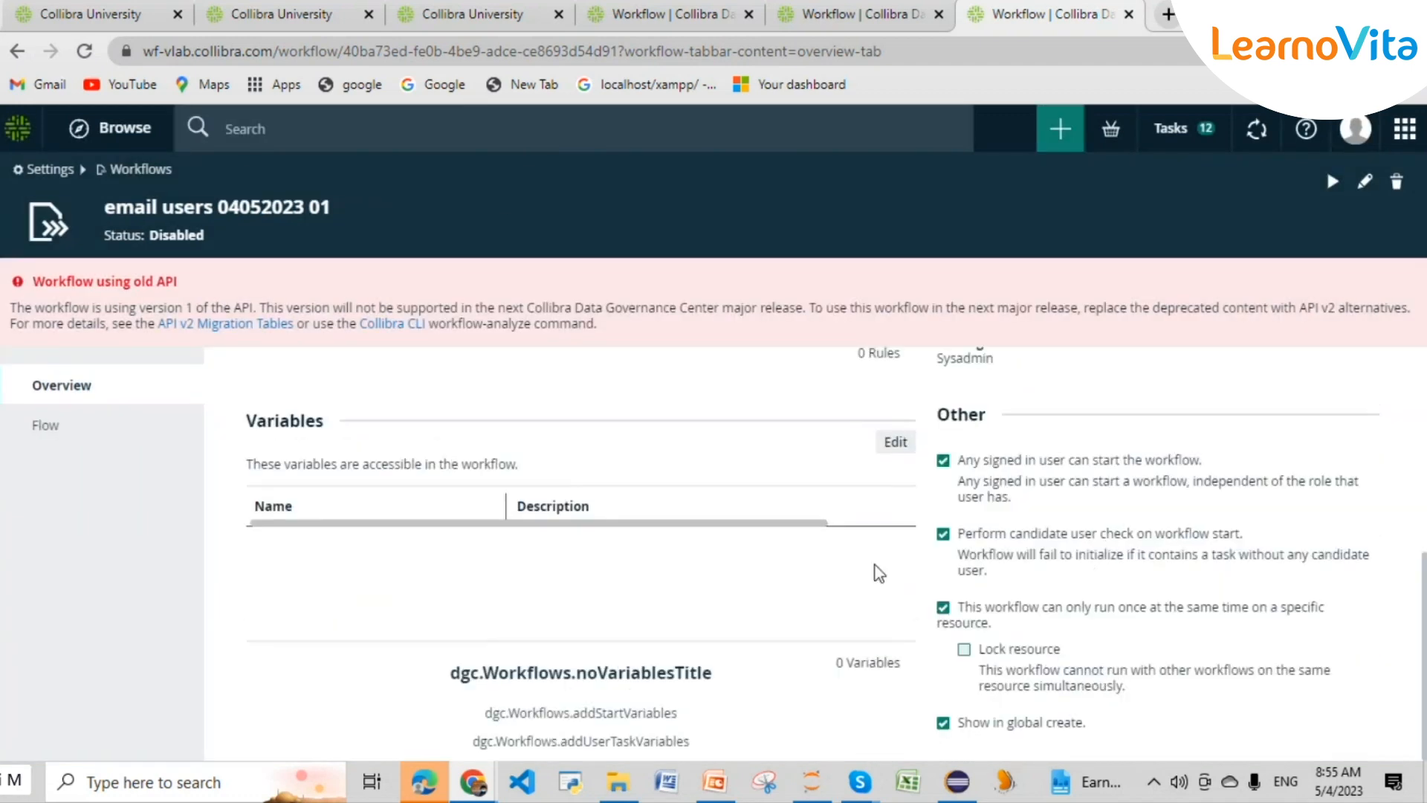
left_click(86, 52)
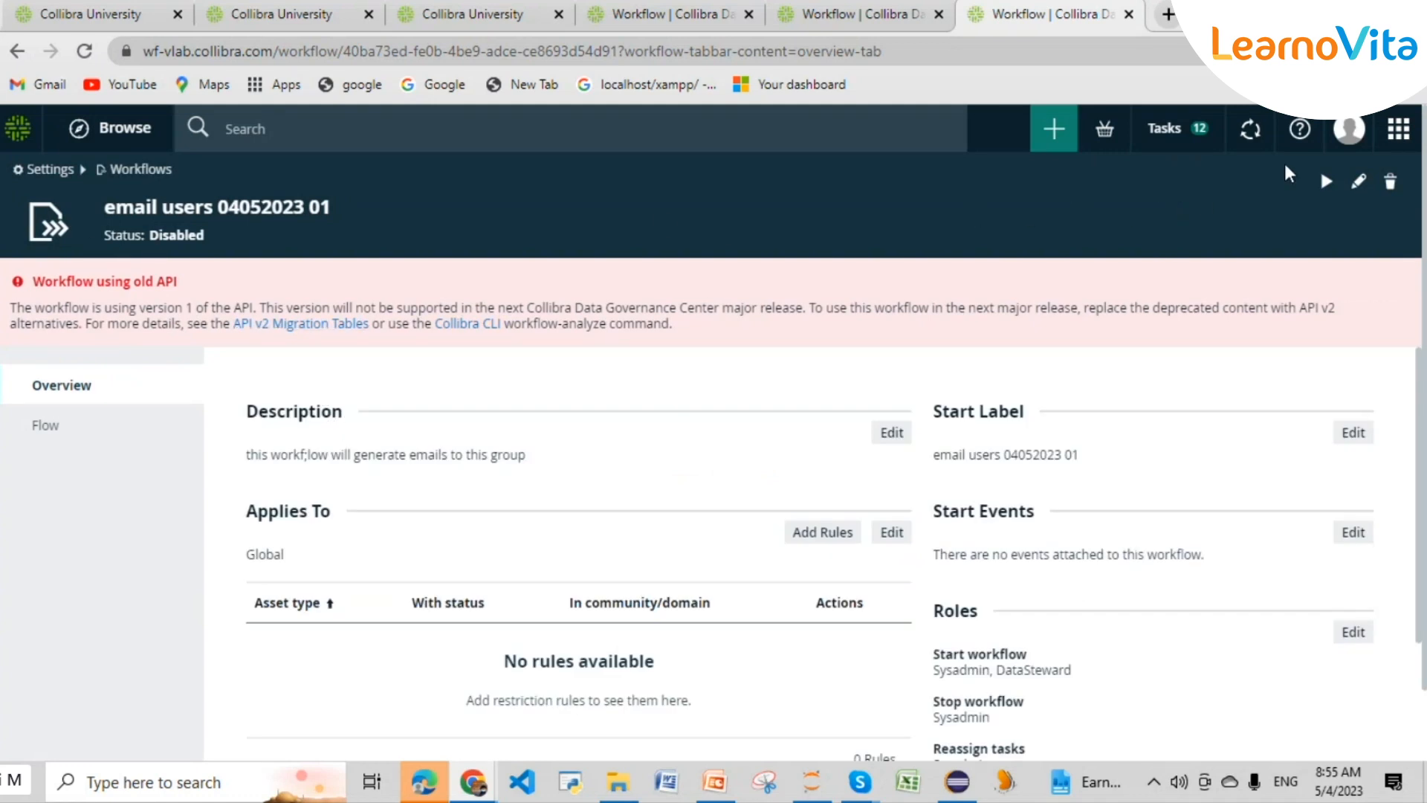
left_click(1326, 181)
left_click(1052, 128)
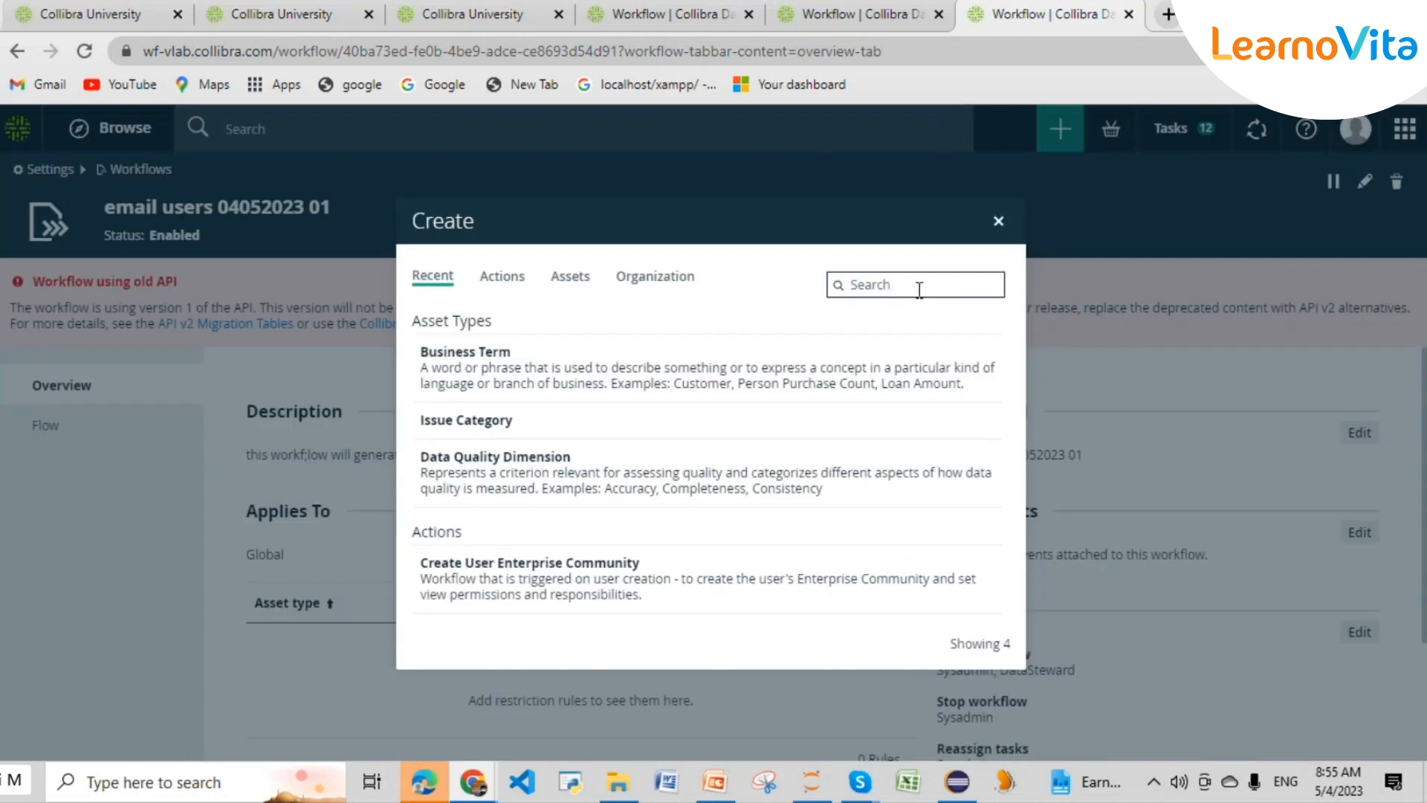
key("ctrl+v")
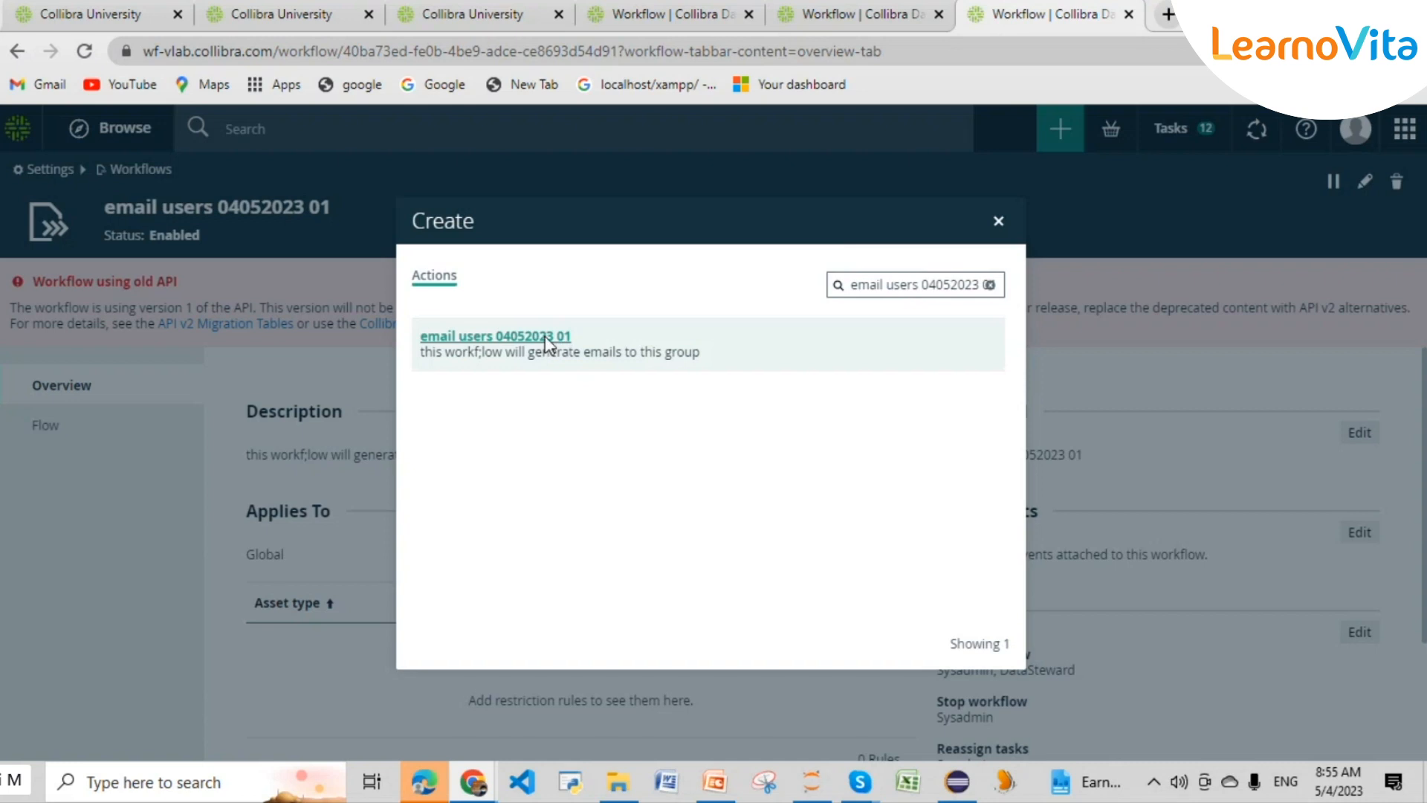
left_click(546, 347)
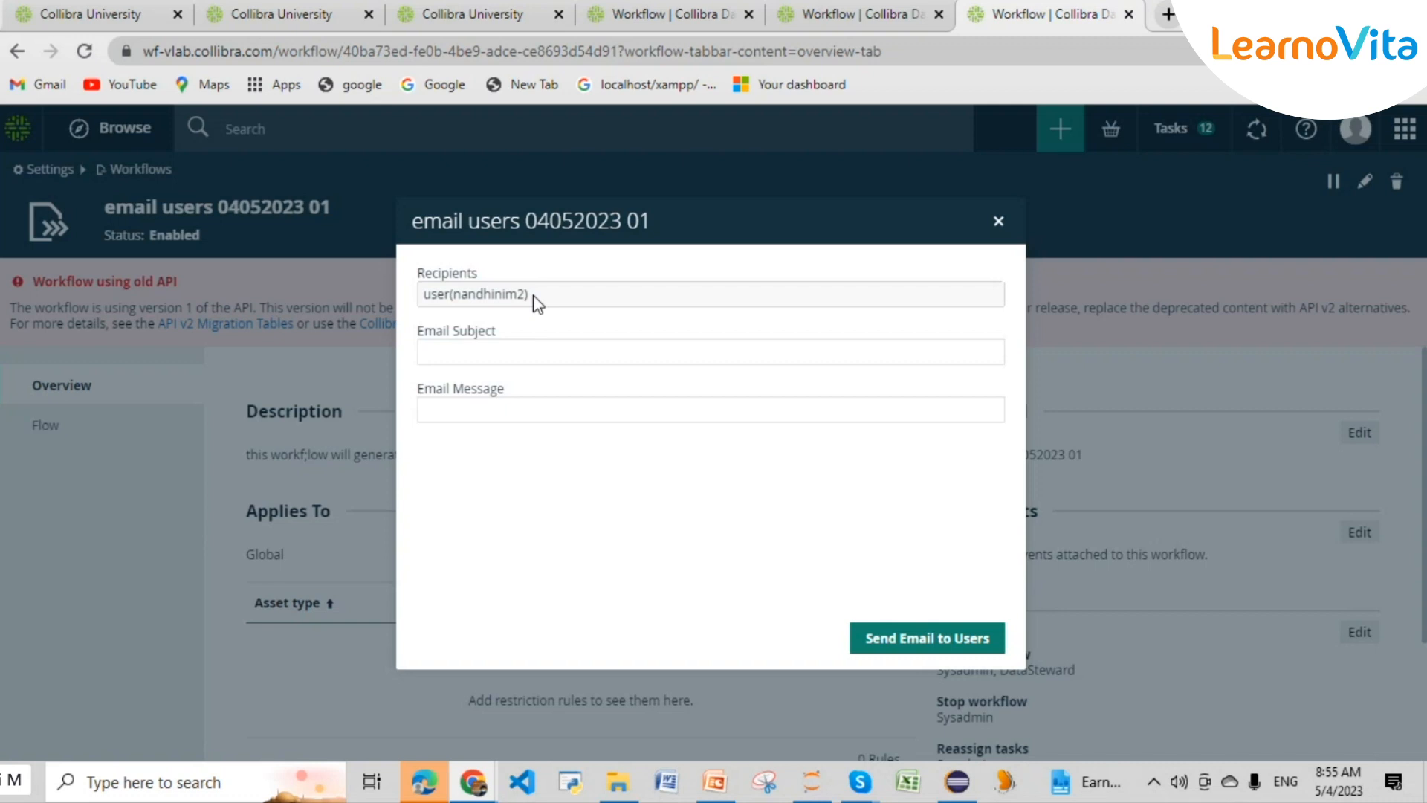
- Send the email to the users with subject "test mail" and message "this is a test mail", then dismiss the notification
left_click(579, 350)
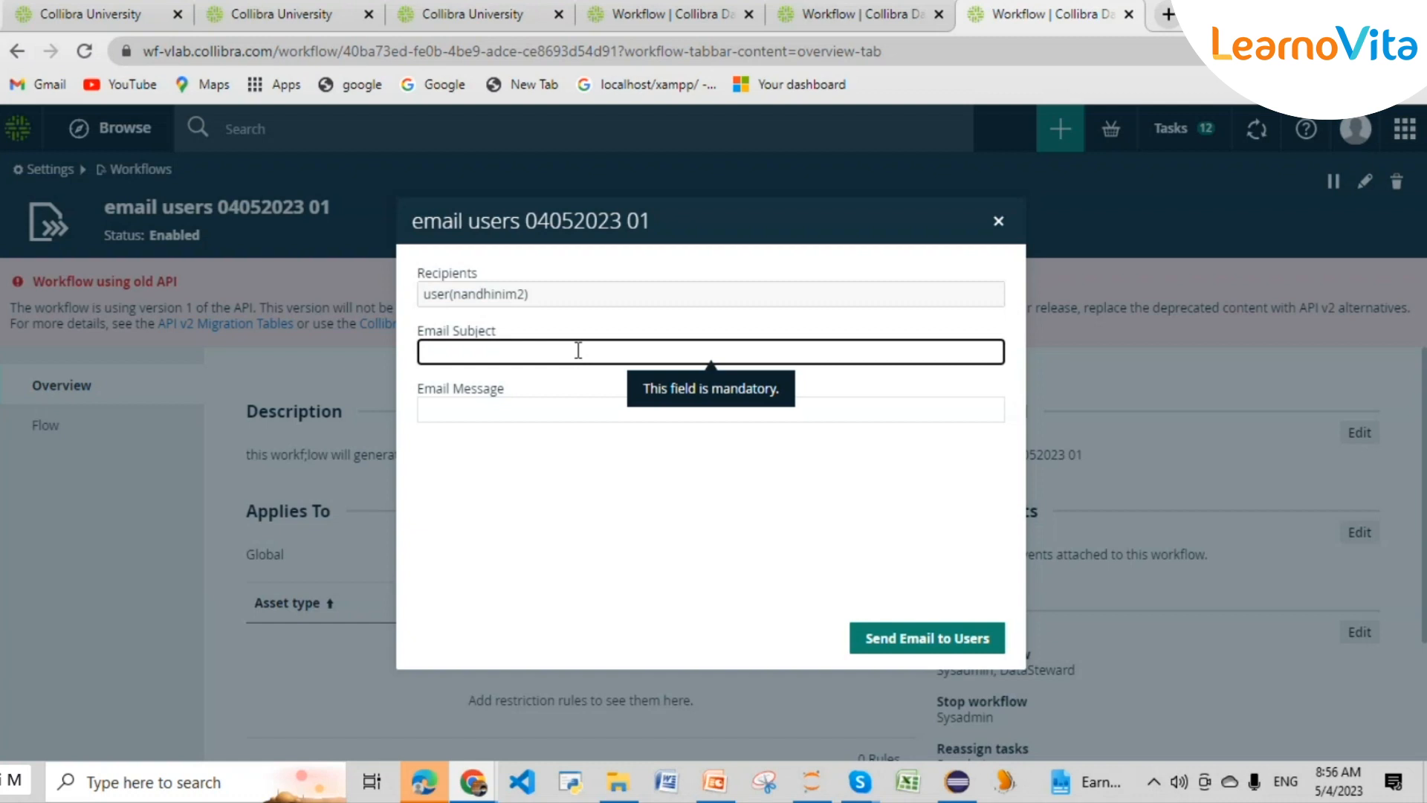
type("test mail")
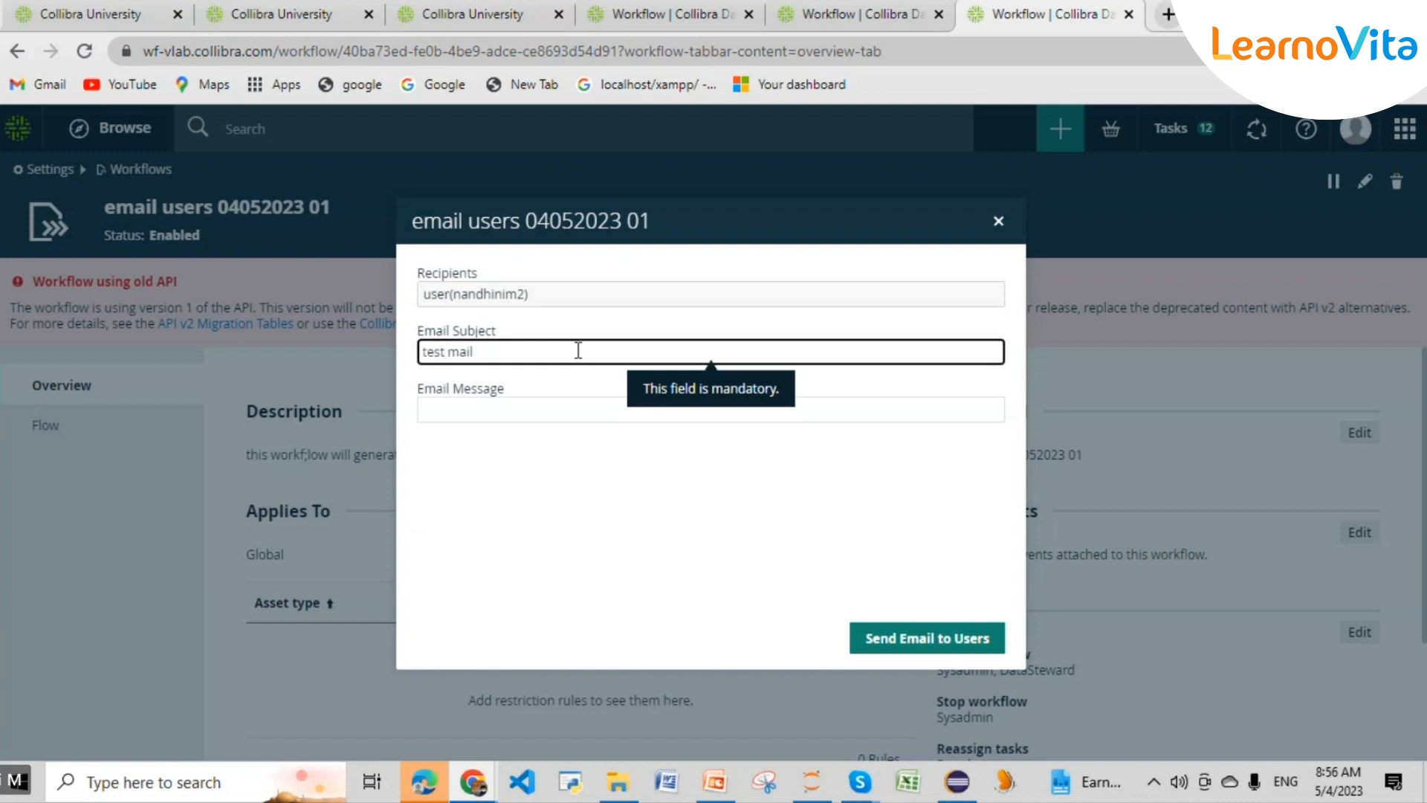
left_click(580, 417)
type("this is ")
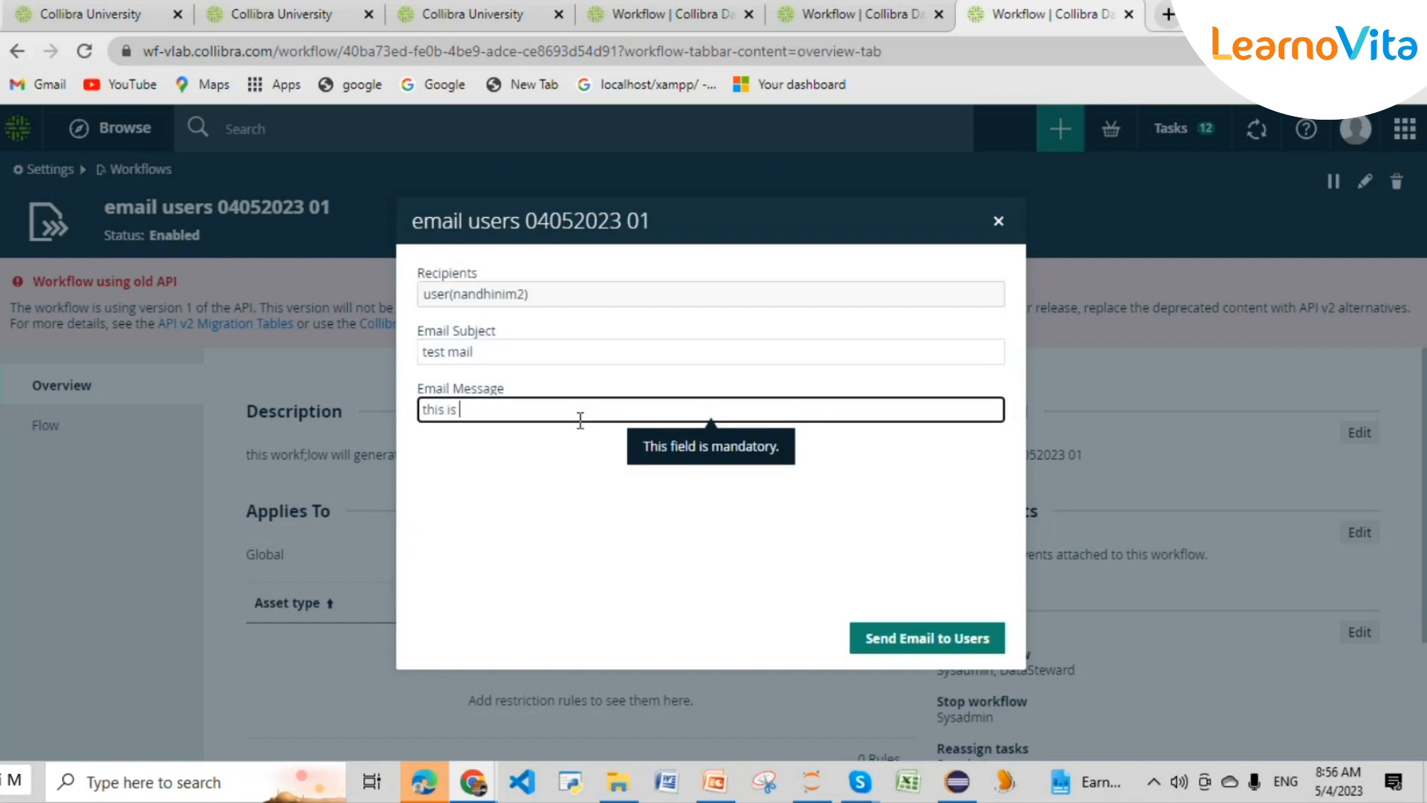
type("a test ")
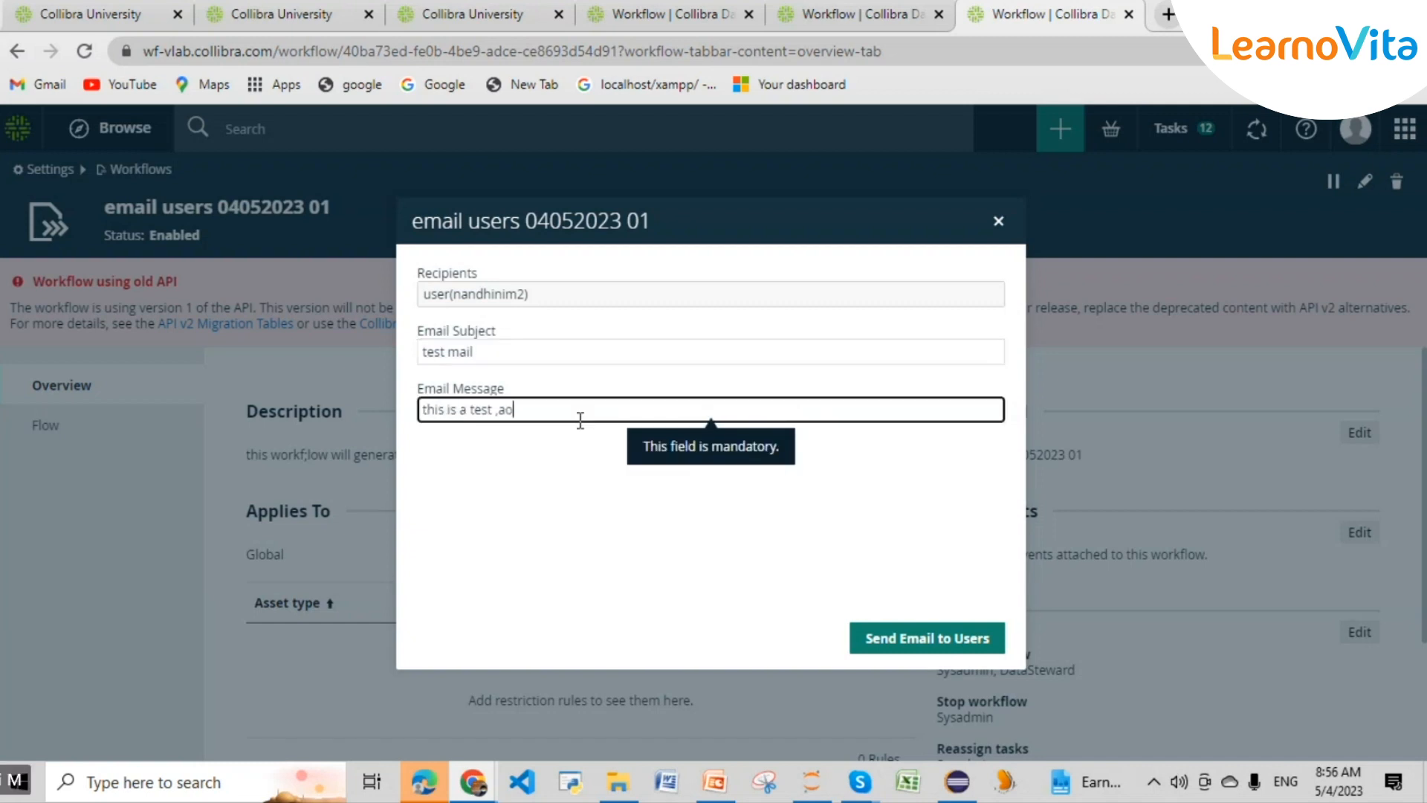
type("mail")
left_click(907, 640)
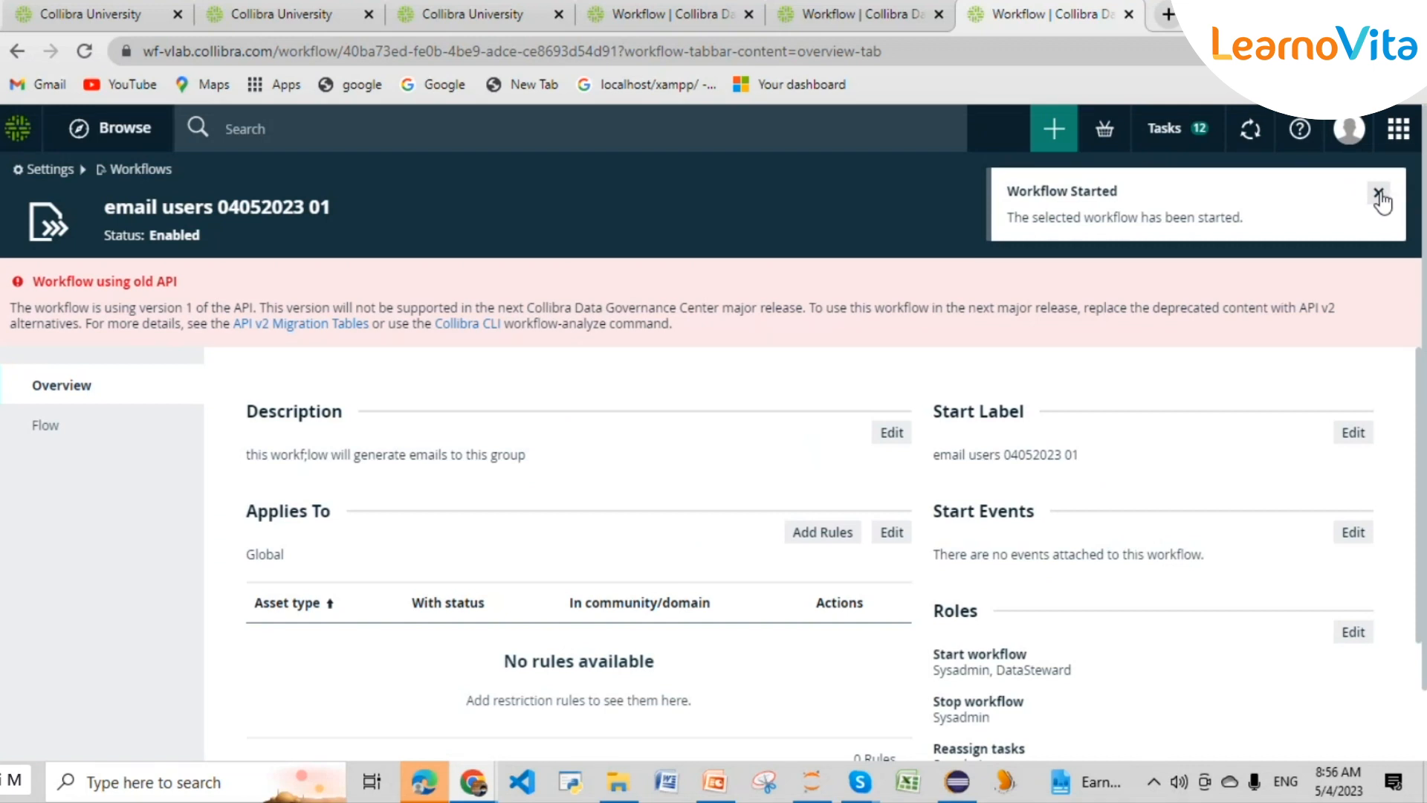
left_click(1380, 195)
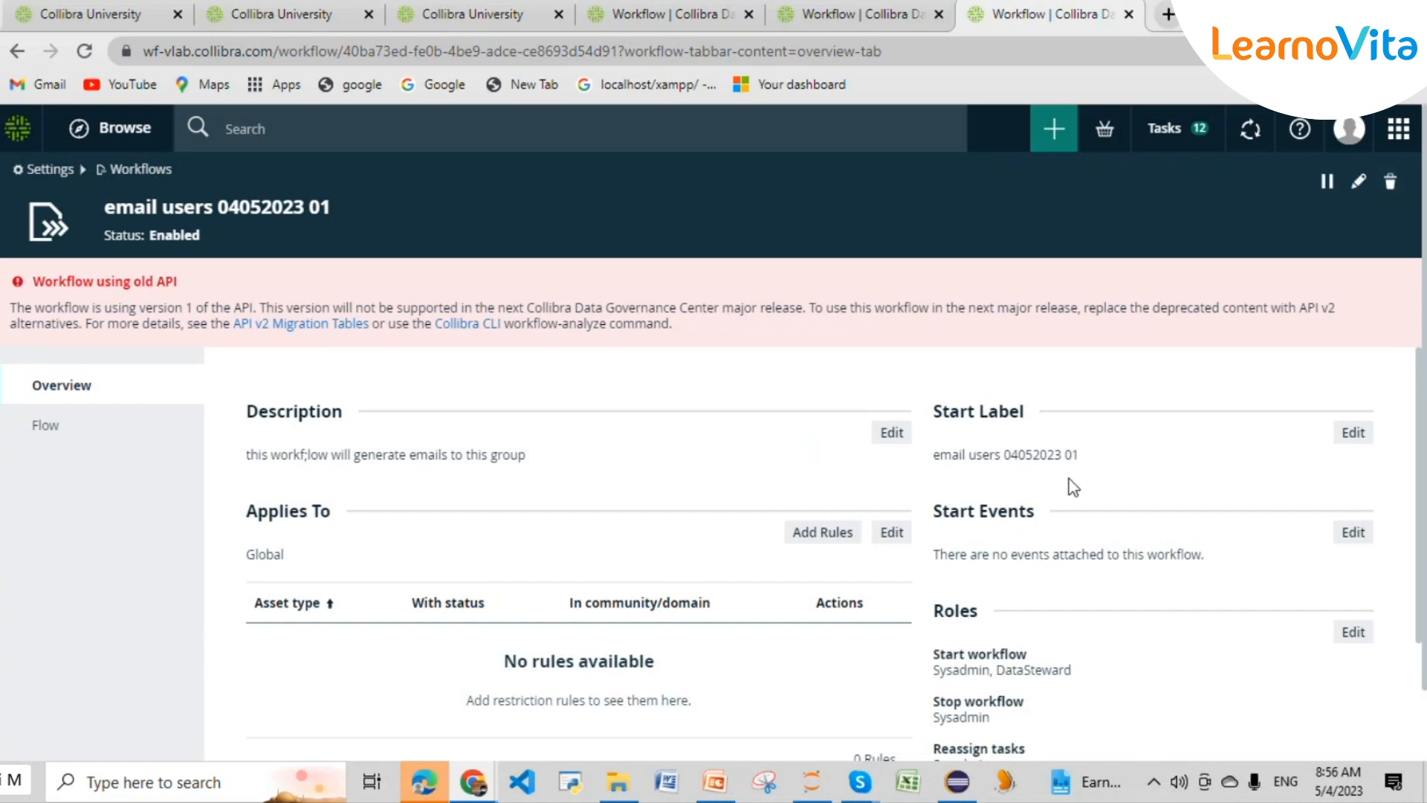
- Switch to Eclipse and enlarge the approval process diagram by shrinking the project explorer and the properties area
scroll(685, 473, "down", 4)
scroll(685, 473, "down", 1)
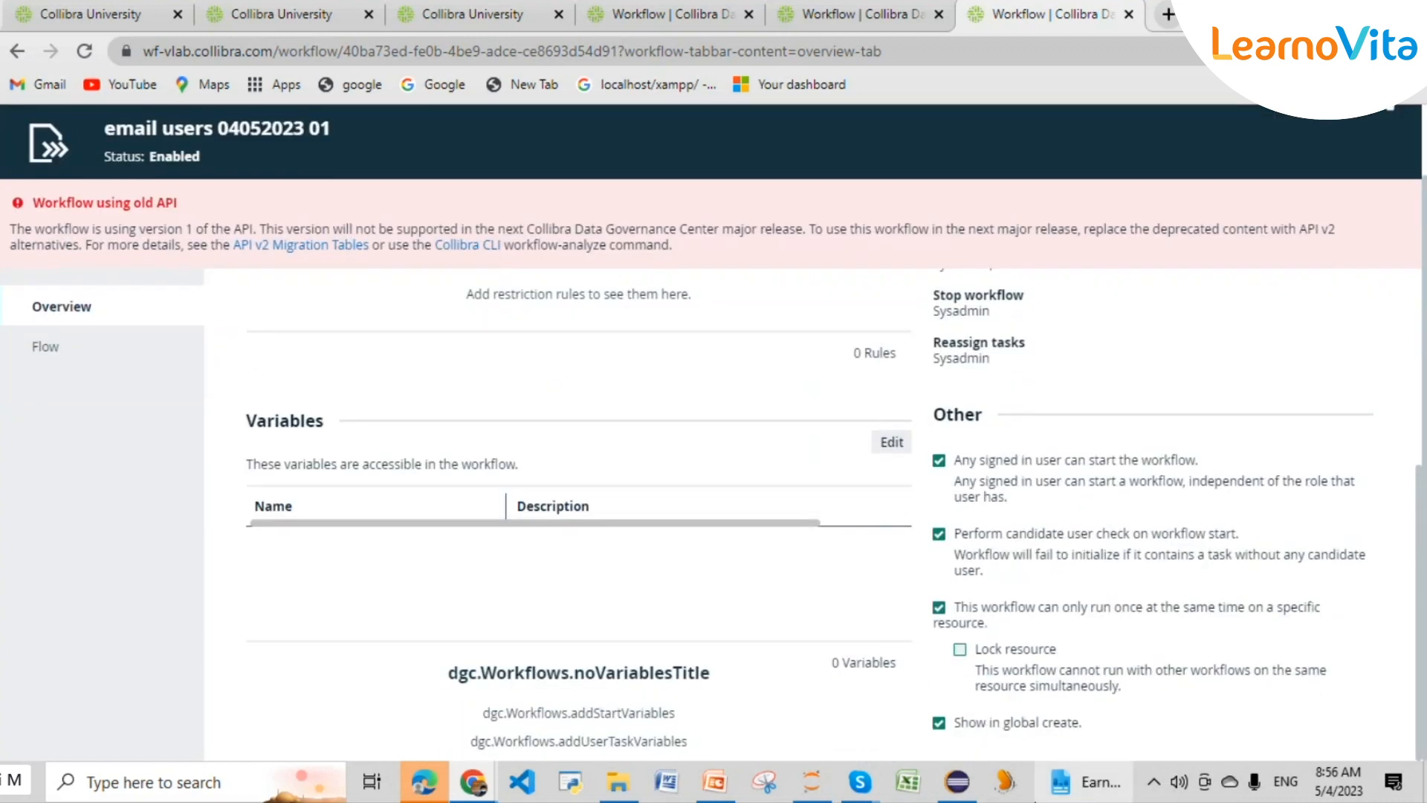
left_click(968, 795)
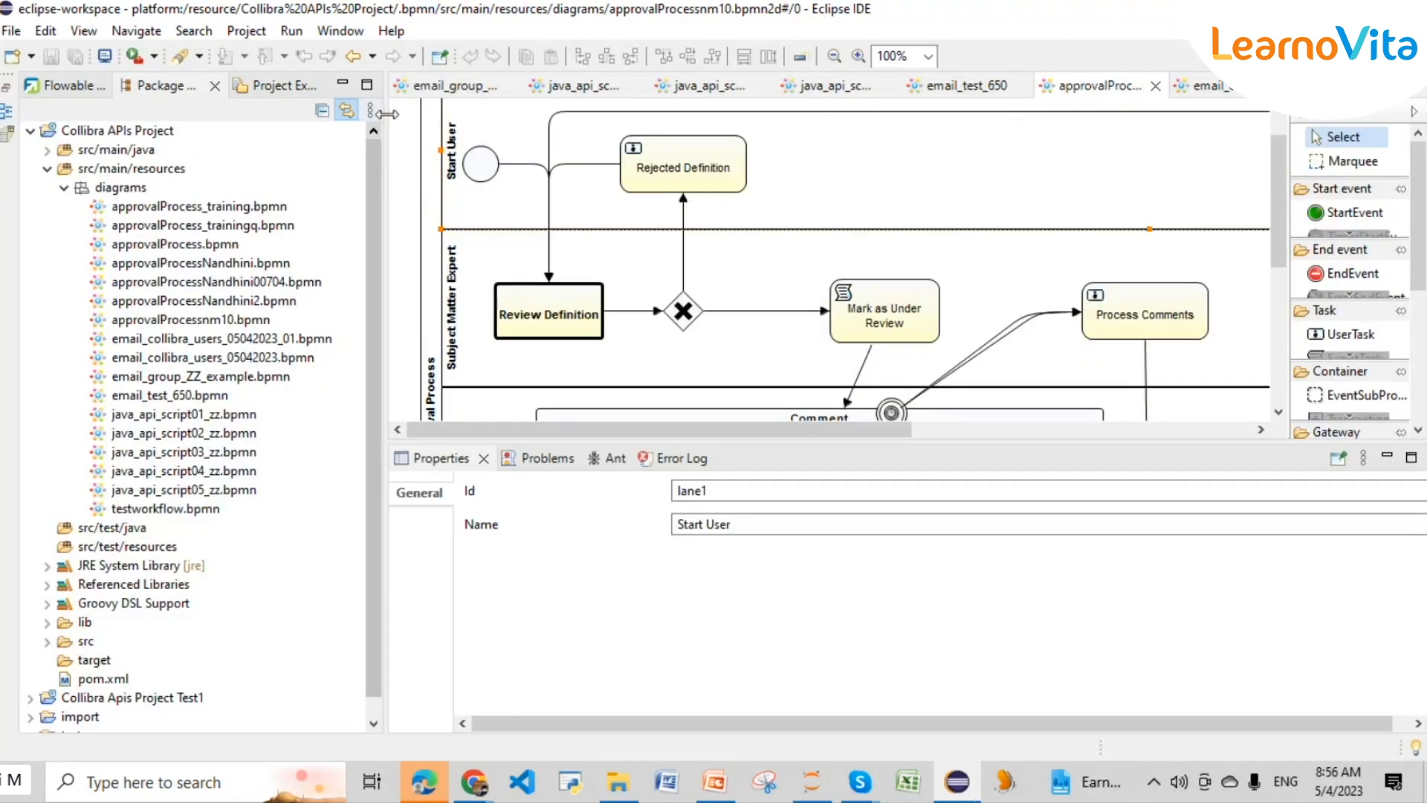
left_click_drag(385, 114, 52, 134)
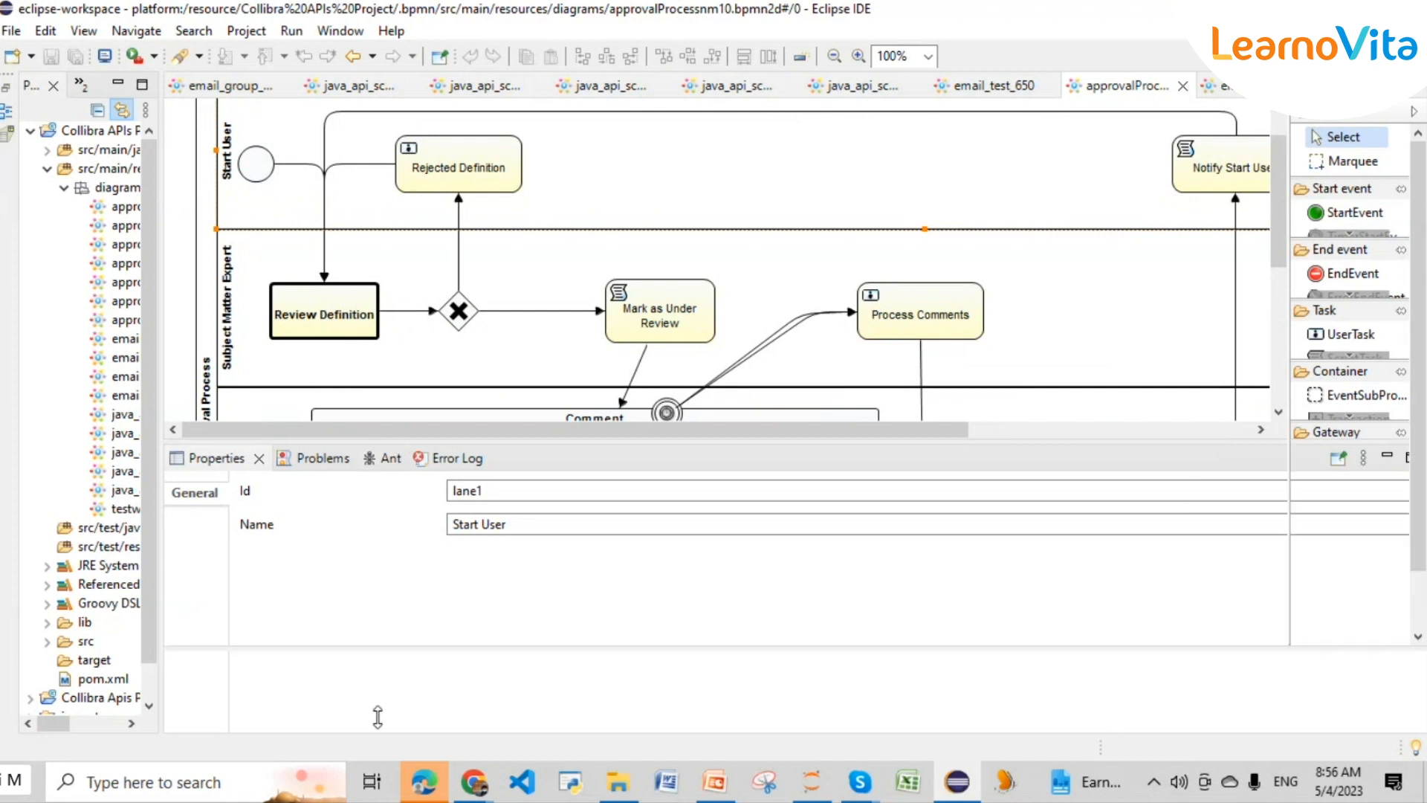
scroll(539, 352, "up", 2)
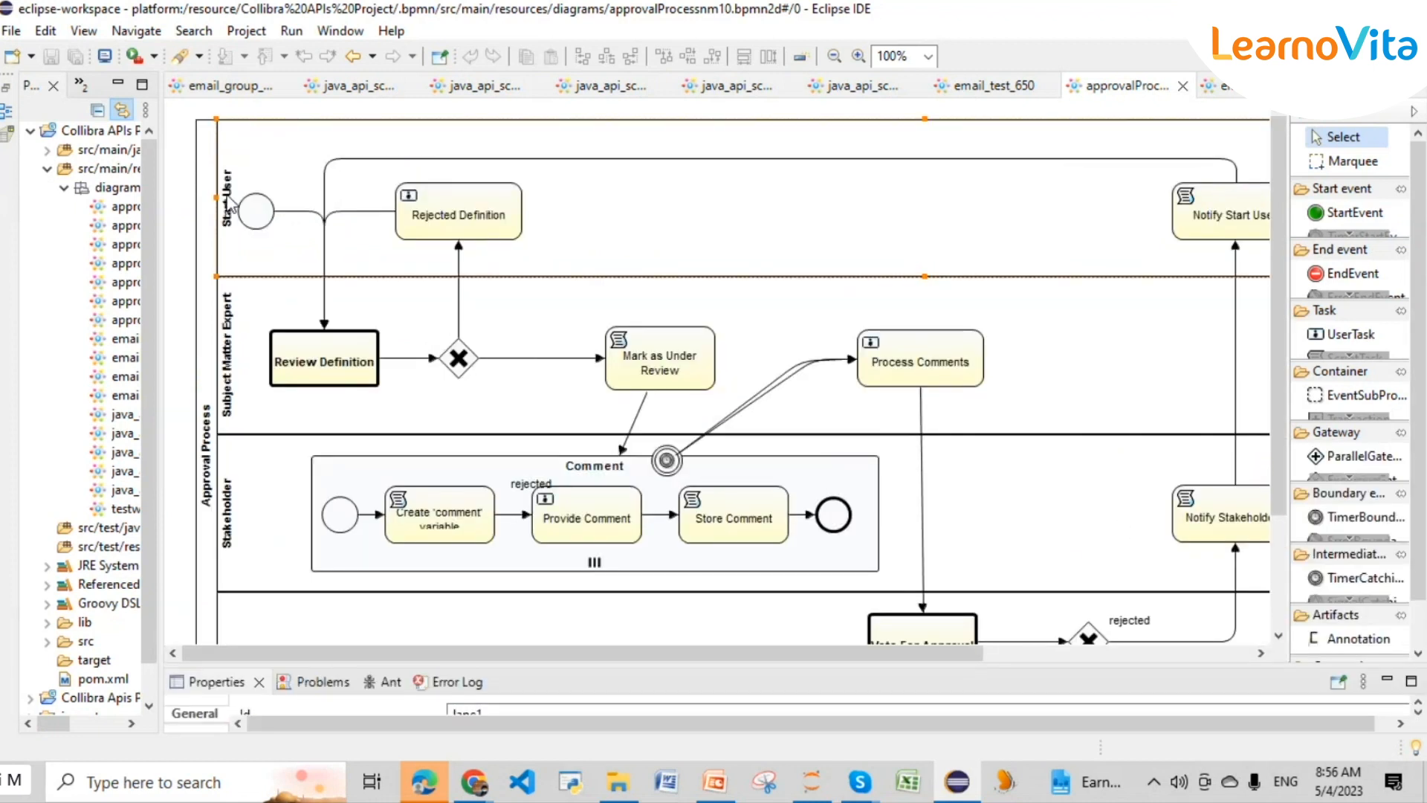
- Examine the approval process from its start event through the Subject Matter Expert and Stakeholder lanes to the Steward's Vote For Approval task
left_click(270, 220)
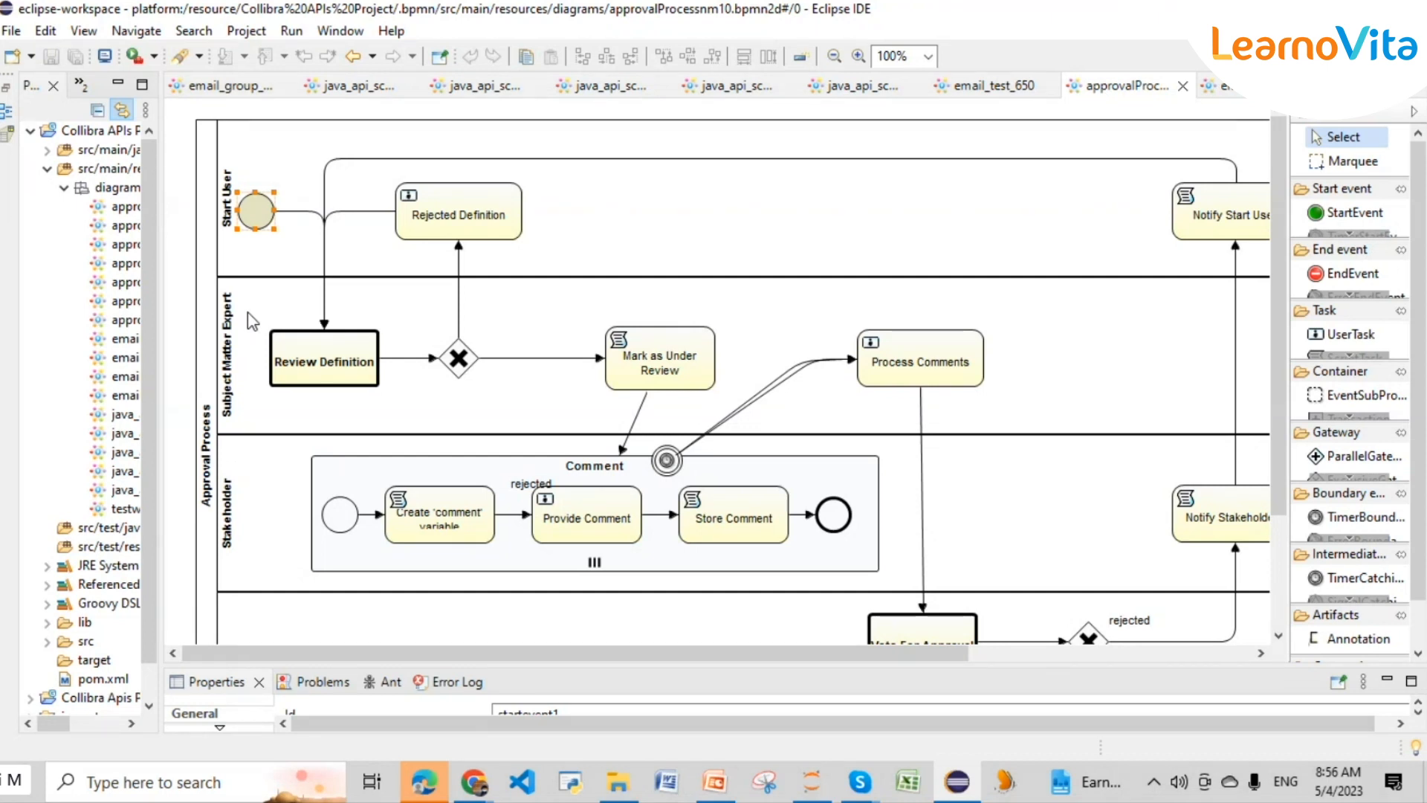
mouse_move(361, 372)
mouse_move(658, 364)
scroll(942, 449, "down", 3)
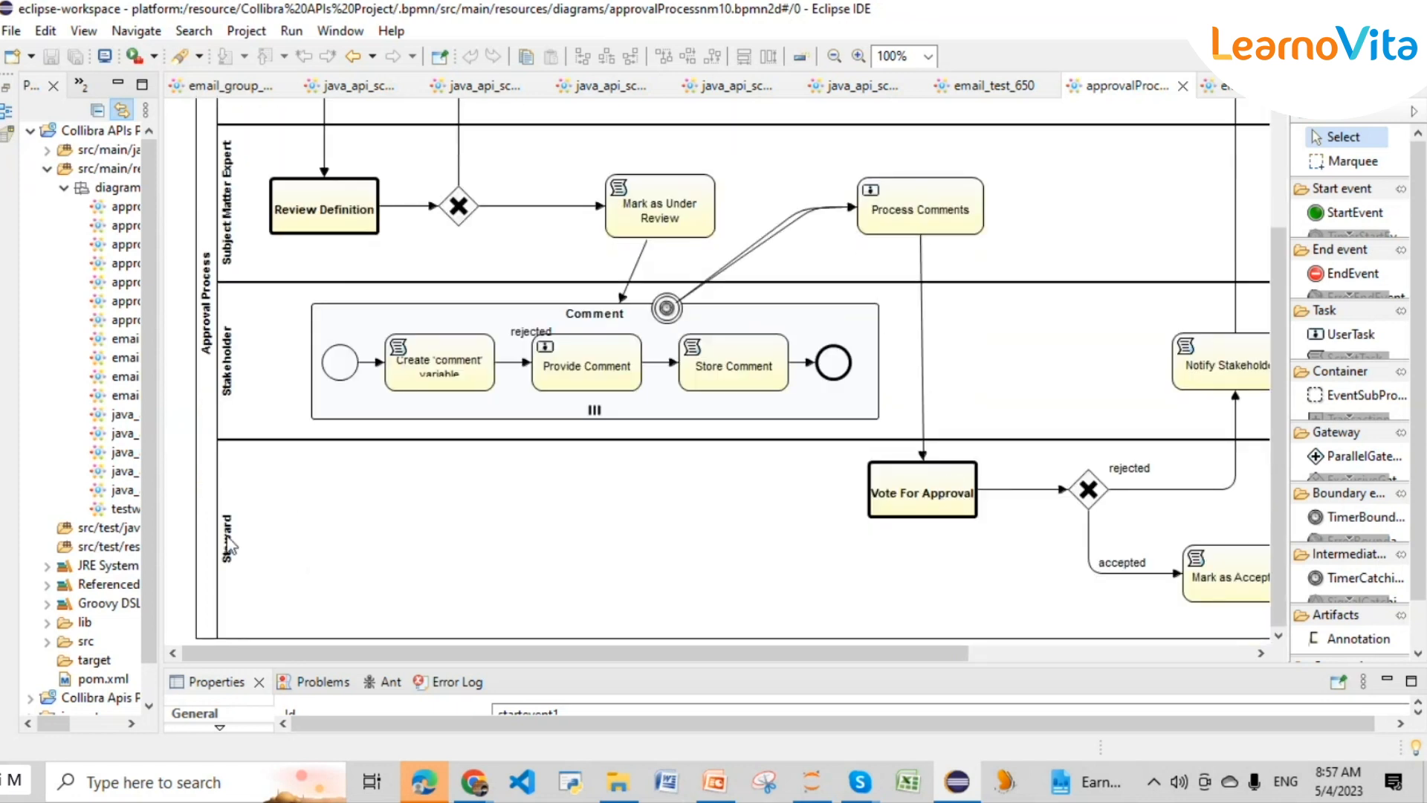
mouse_move(926, 507)
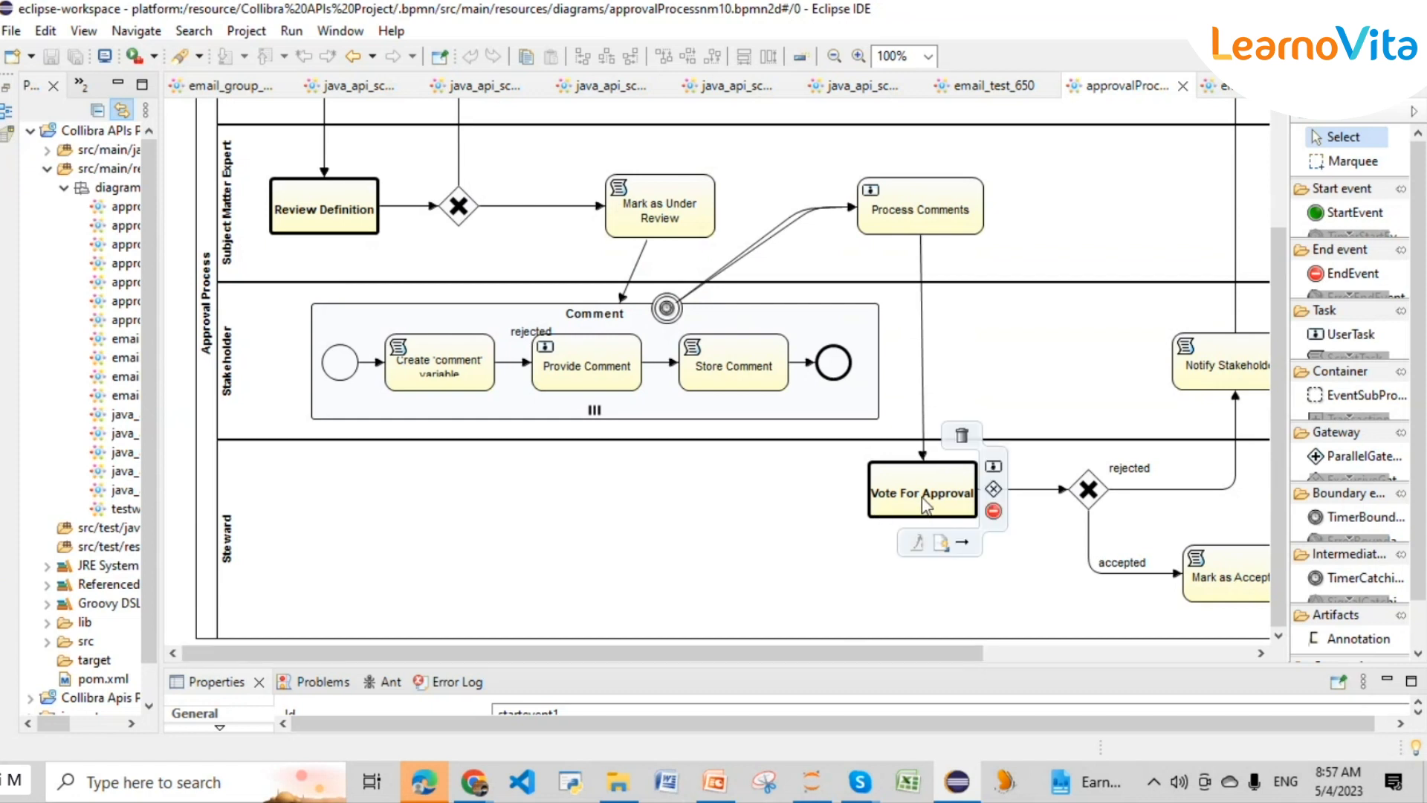
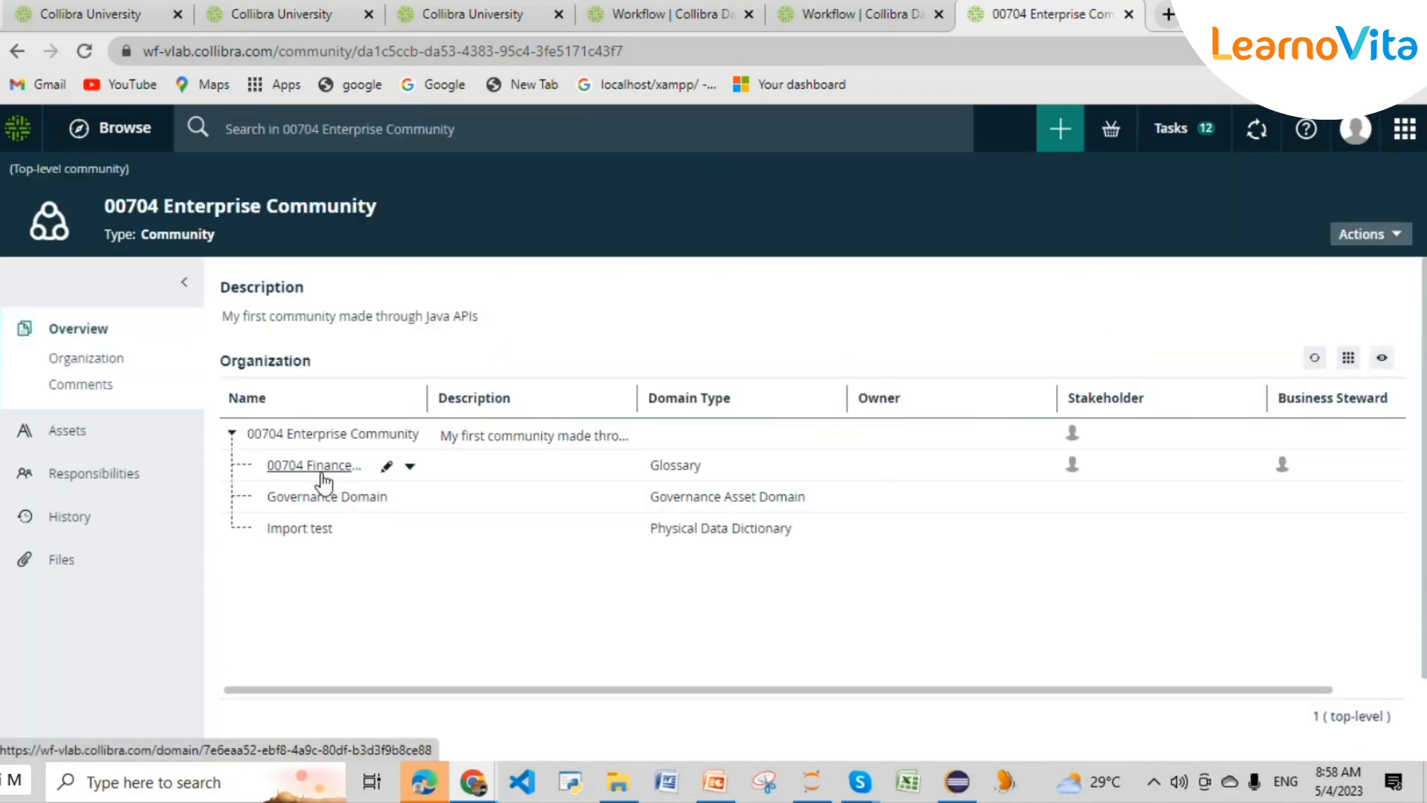
- Create a Business Term named "biz term" in the 00704 Finance Business Glossary domain
left_click(321, 473)
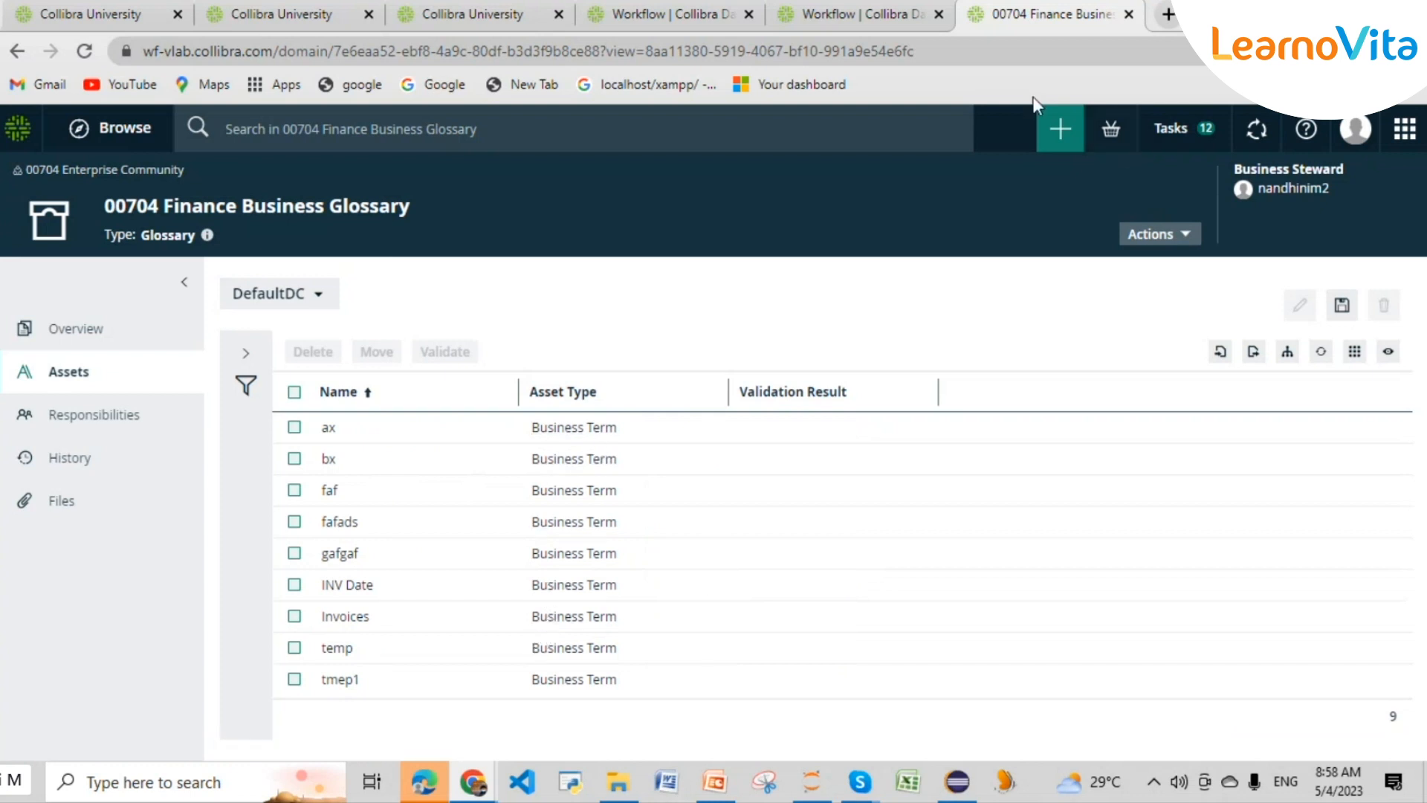
left_click(1069, 132)
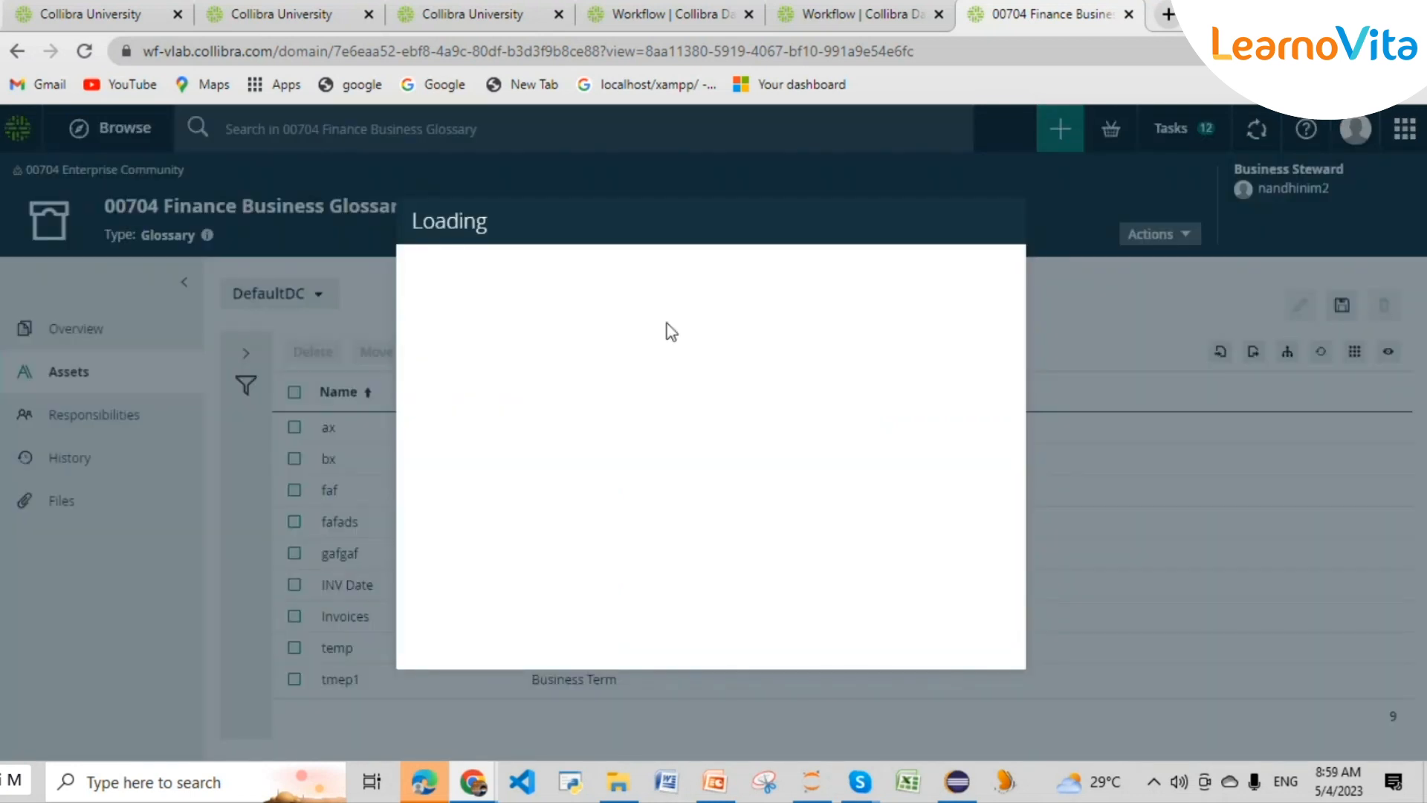
left_click(439, 407)
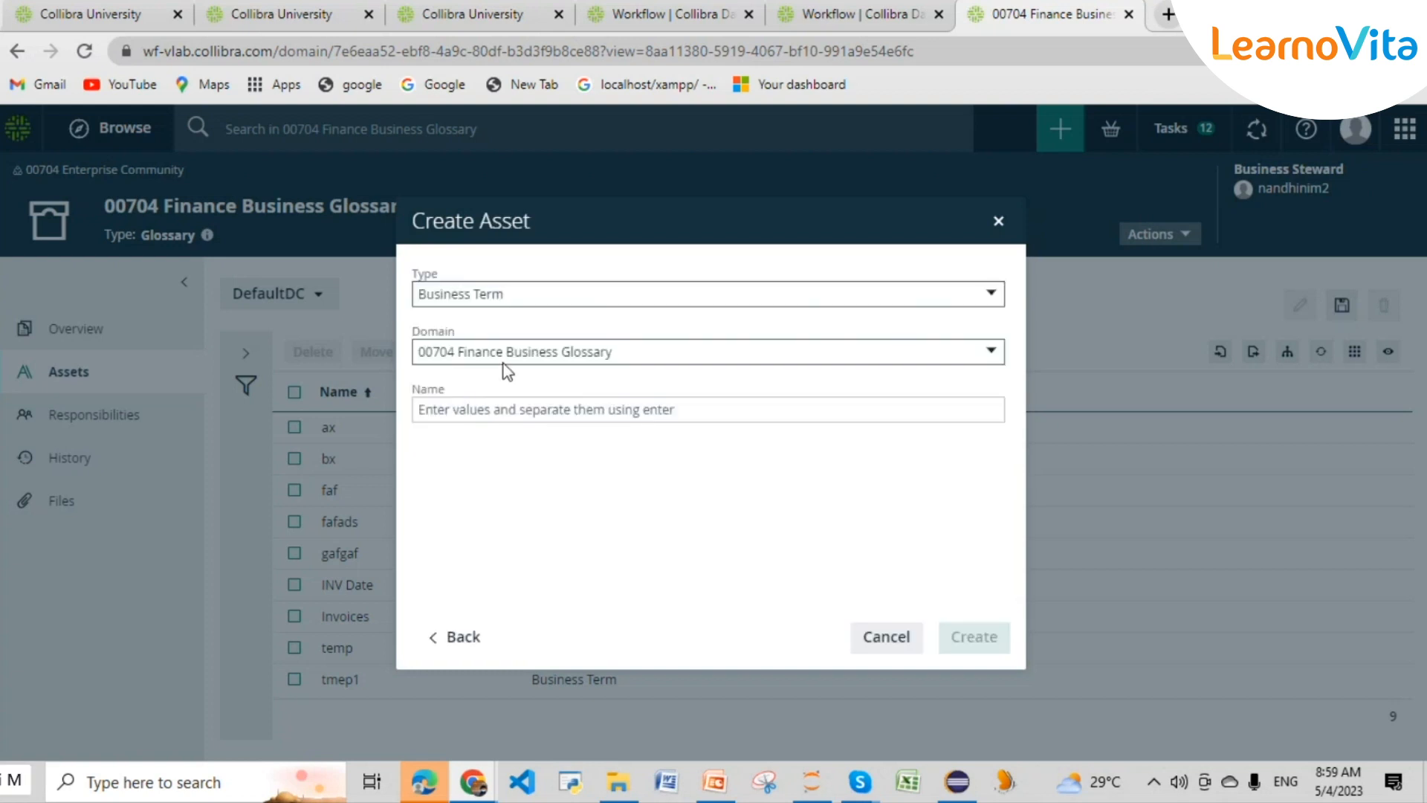
left_click(518, 408)
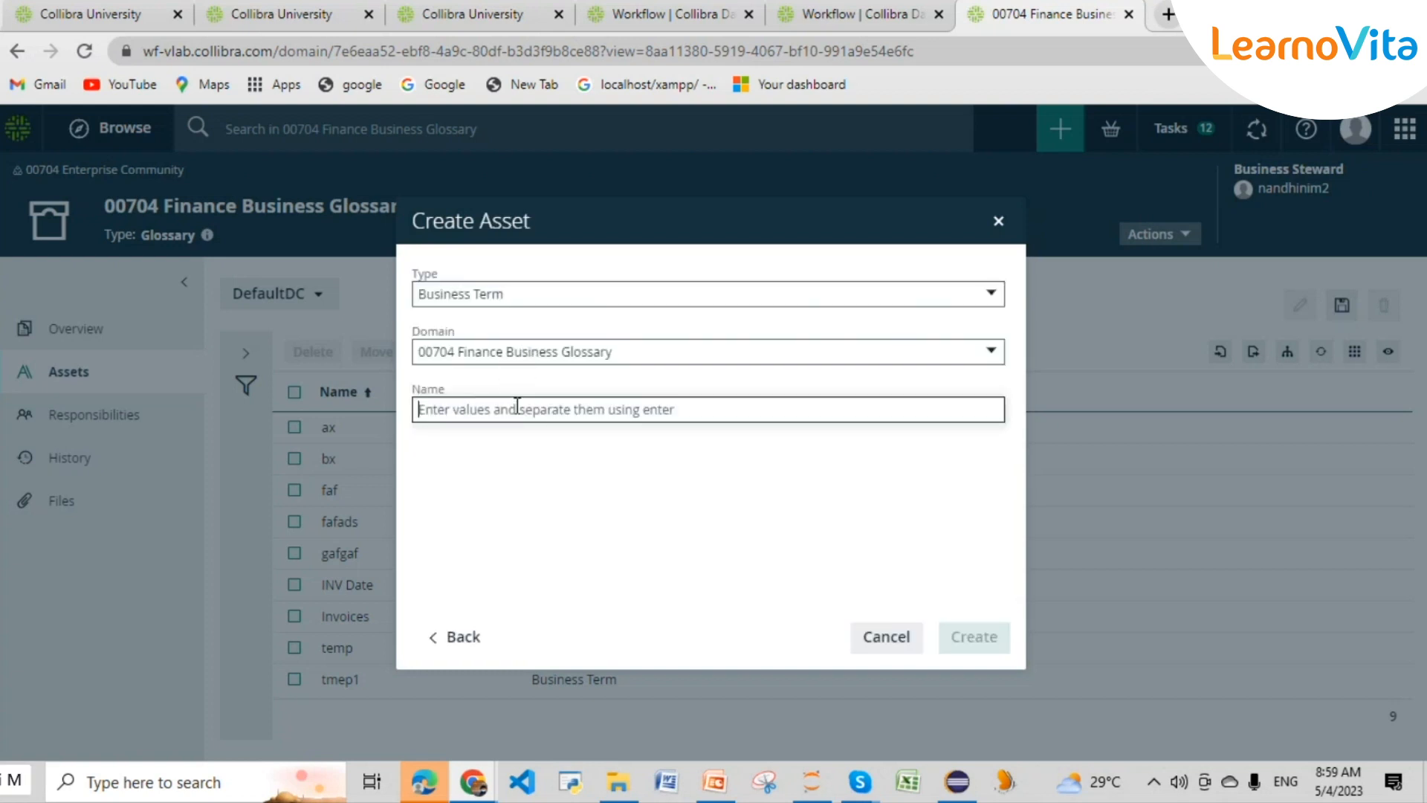
type("bi")
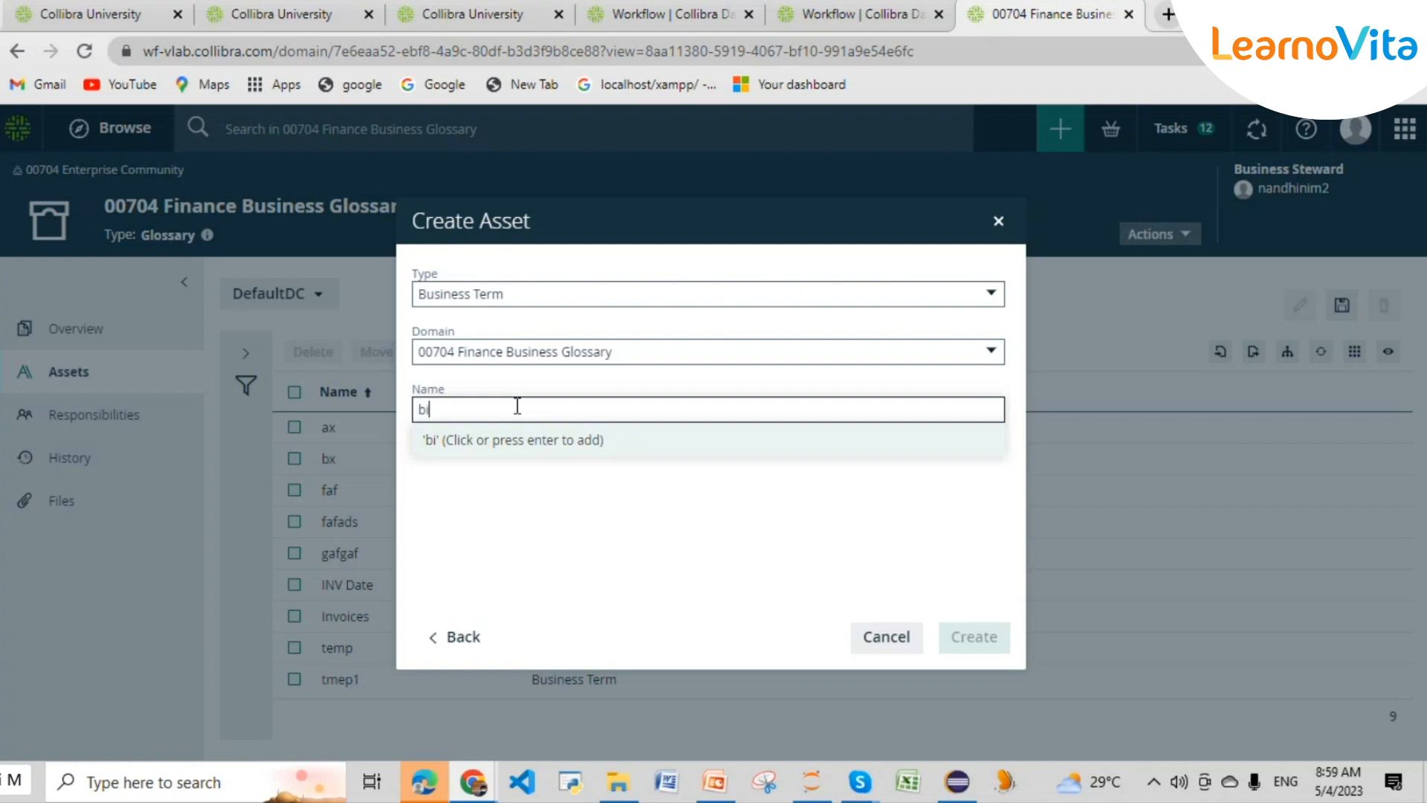
type("z term")
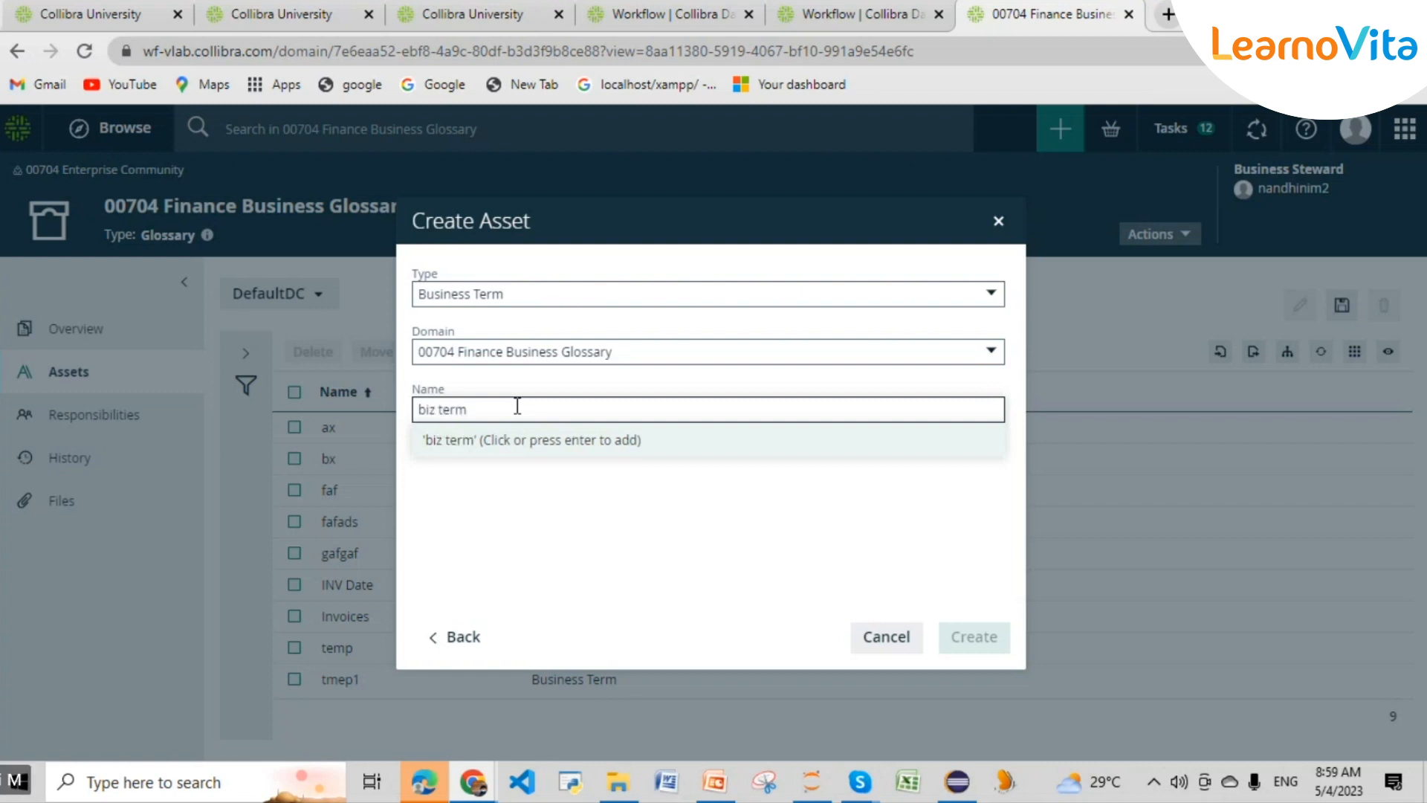
left_click(601, 446)
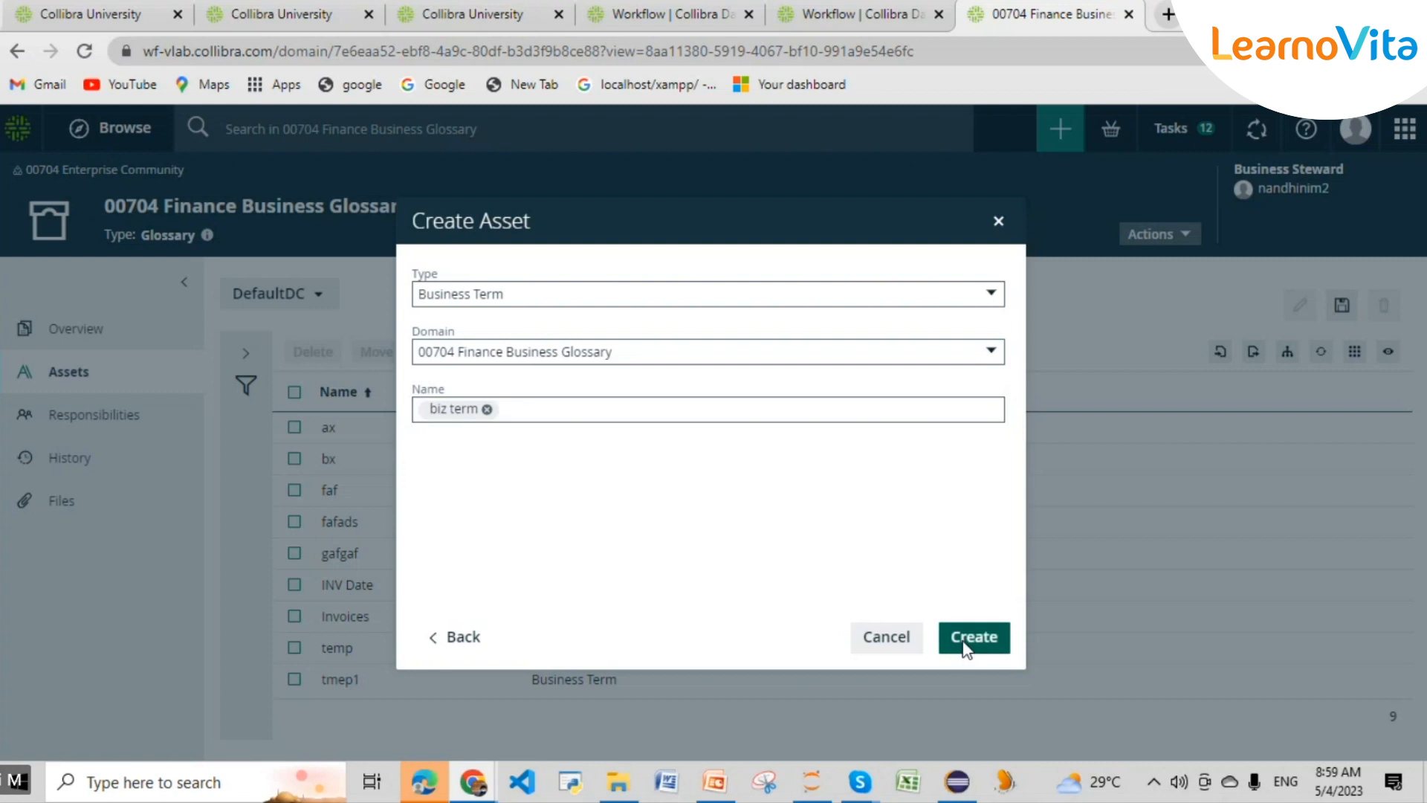
left_click(964, 643)
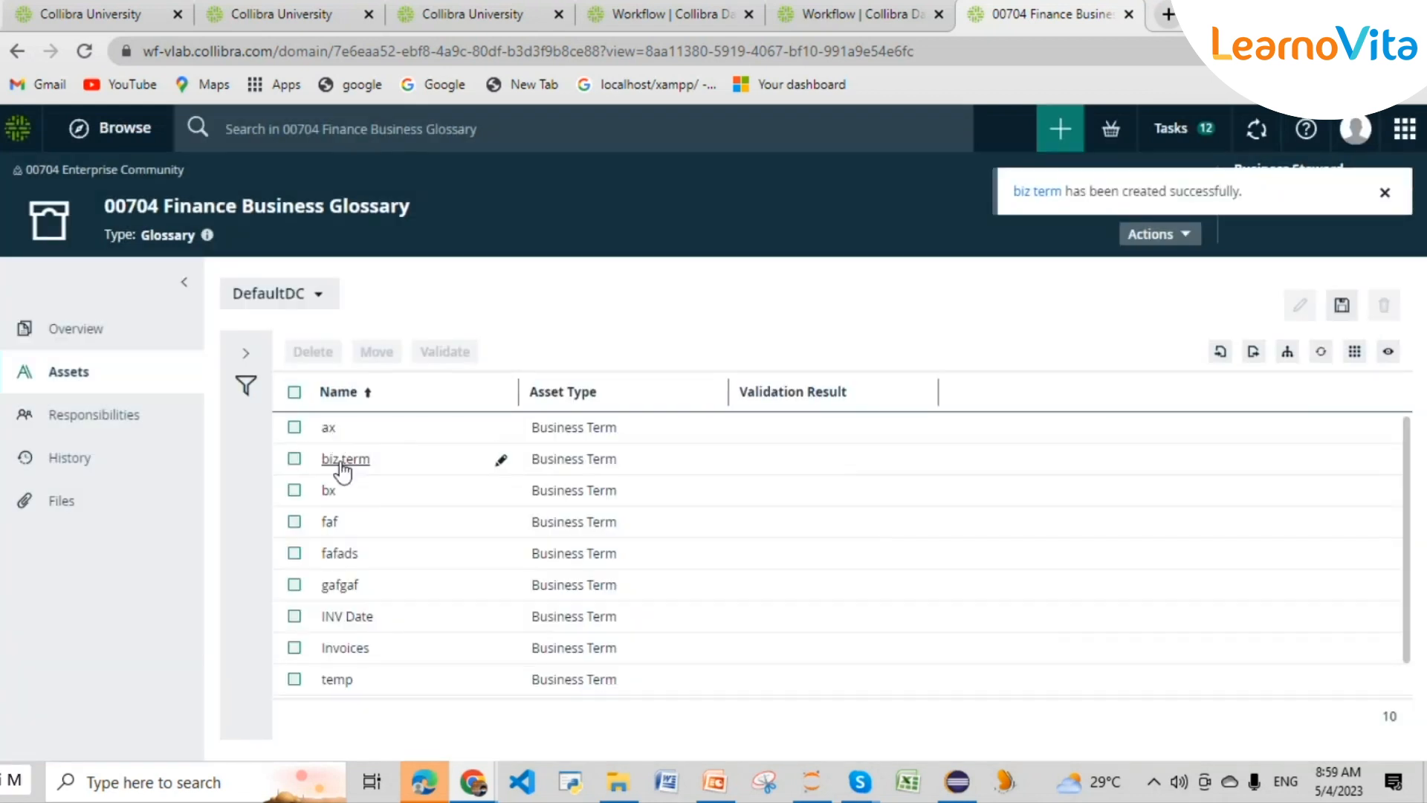
- Open the biz term asset, check its status and start the Approval Process nm10 workflow on it
left_click(342, 463)
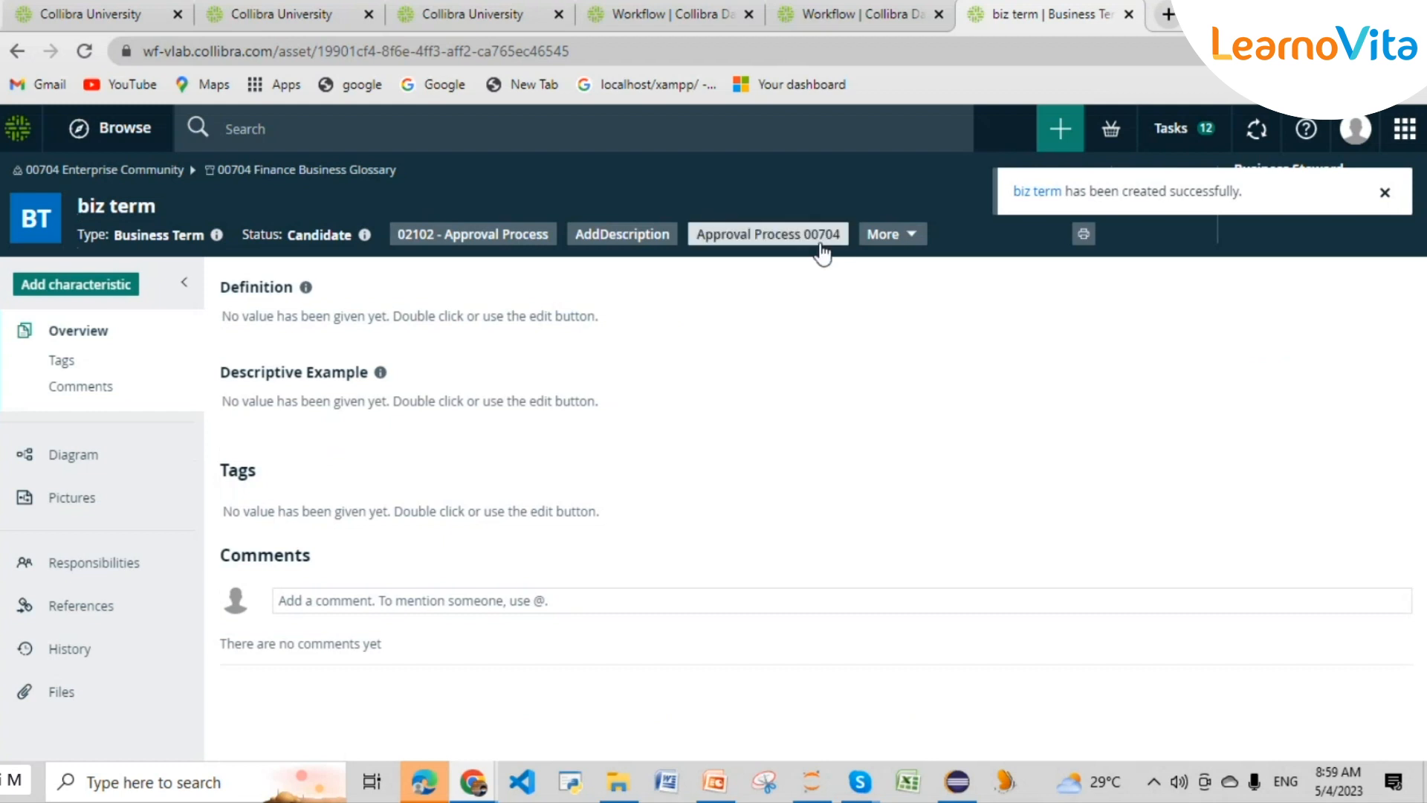
left_click(917, 237)
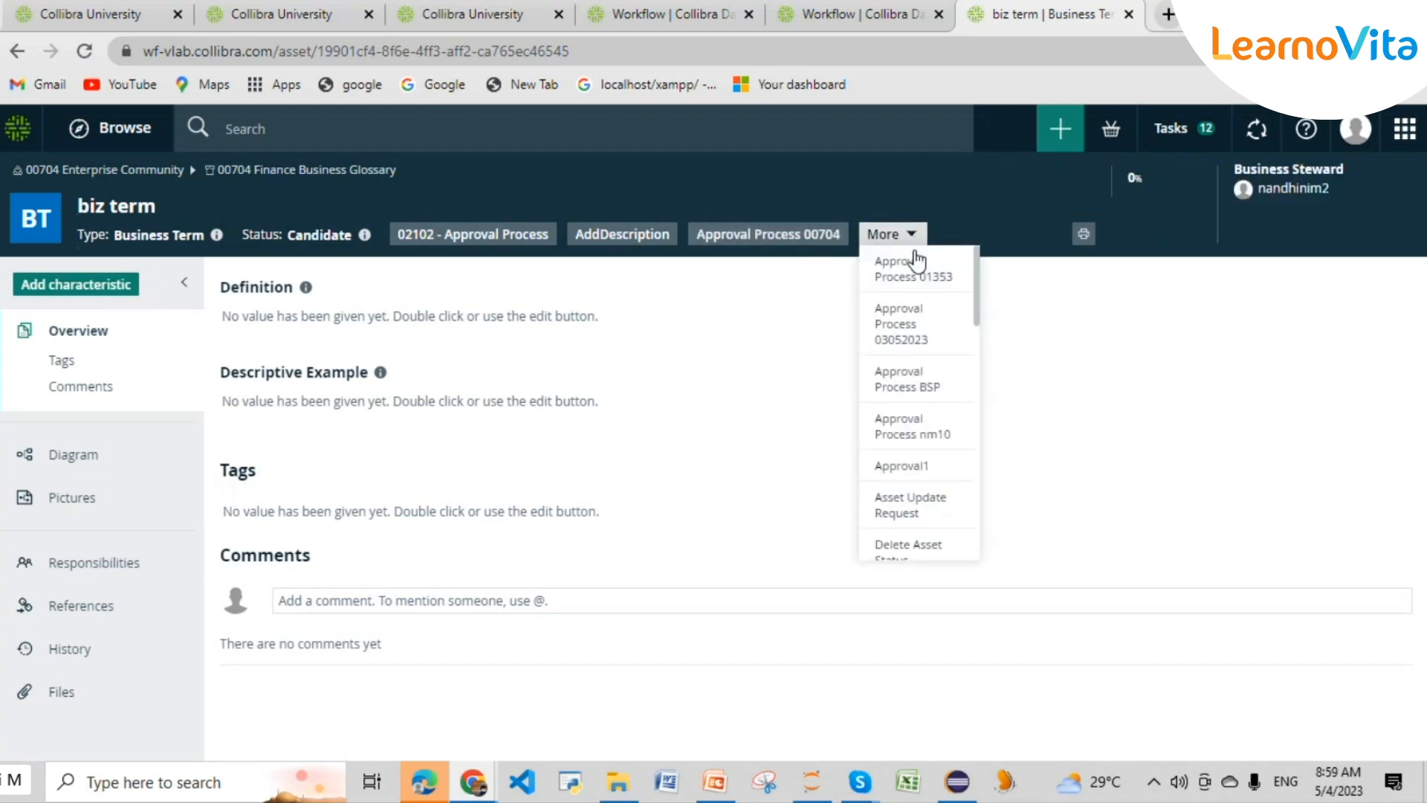
mouse_move(929, 437)
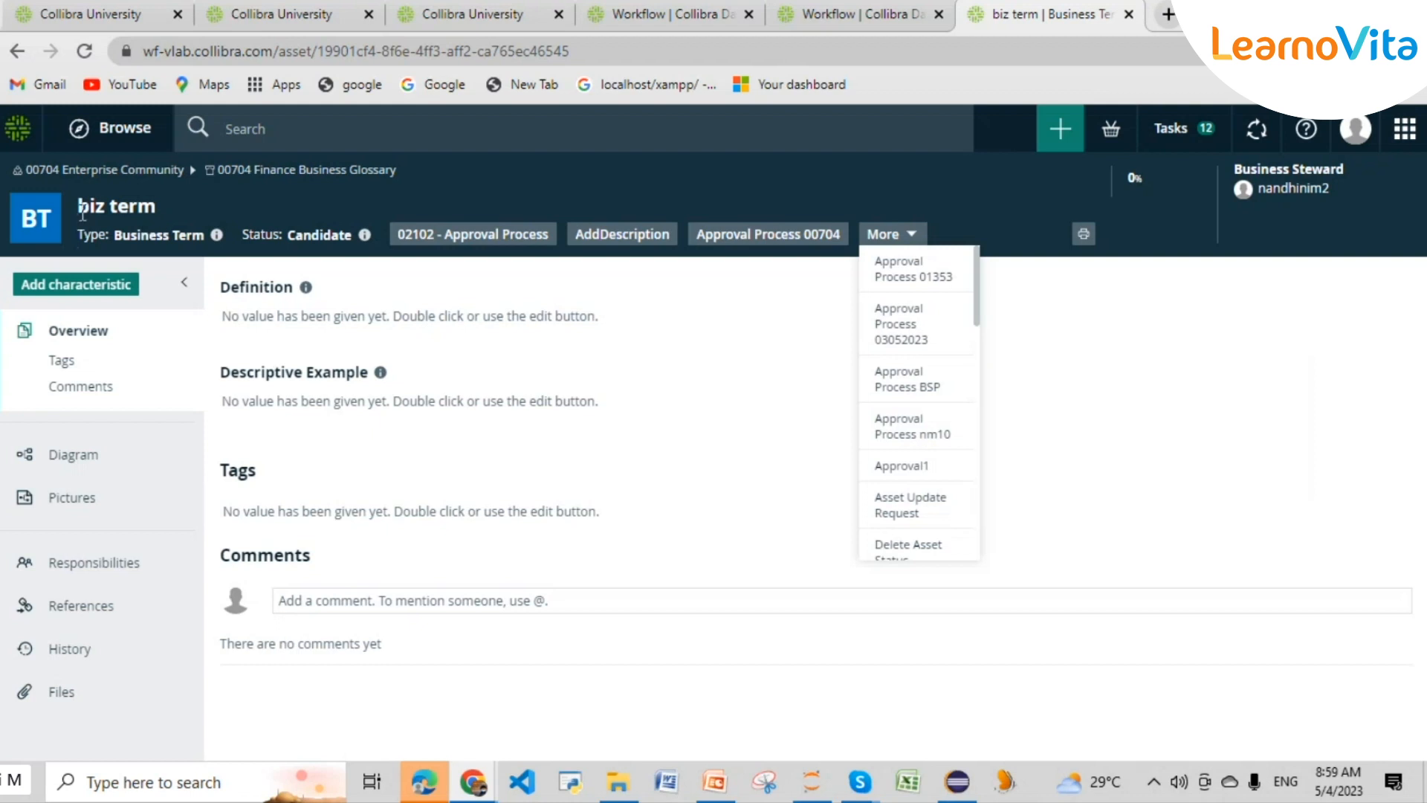
left_click(348, 242)
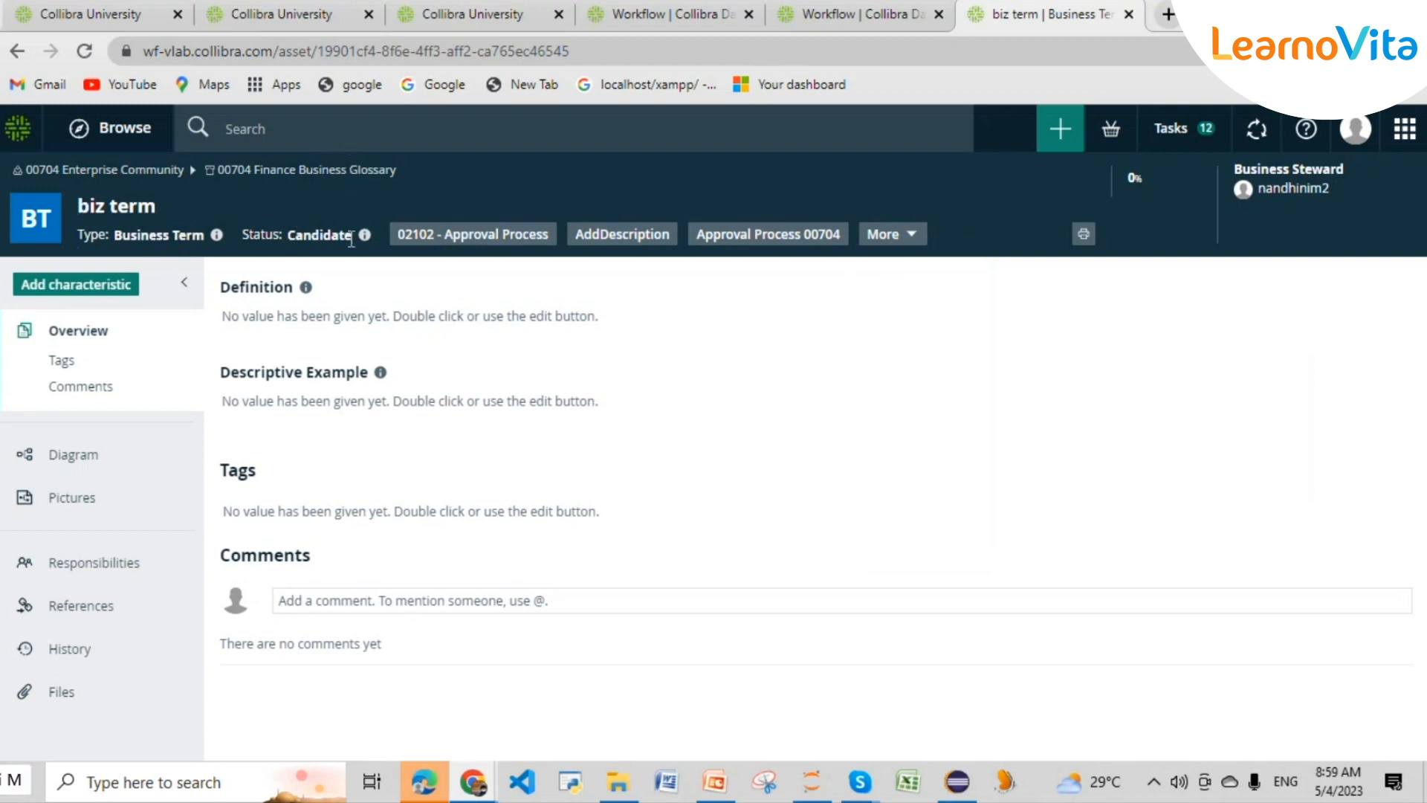
left_click(883, 233)
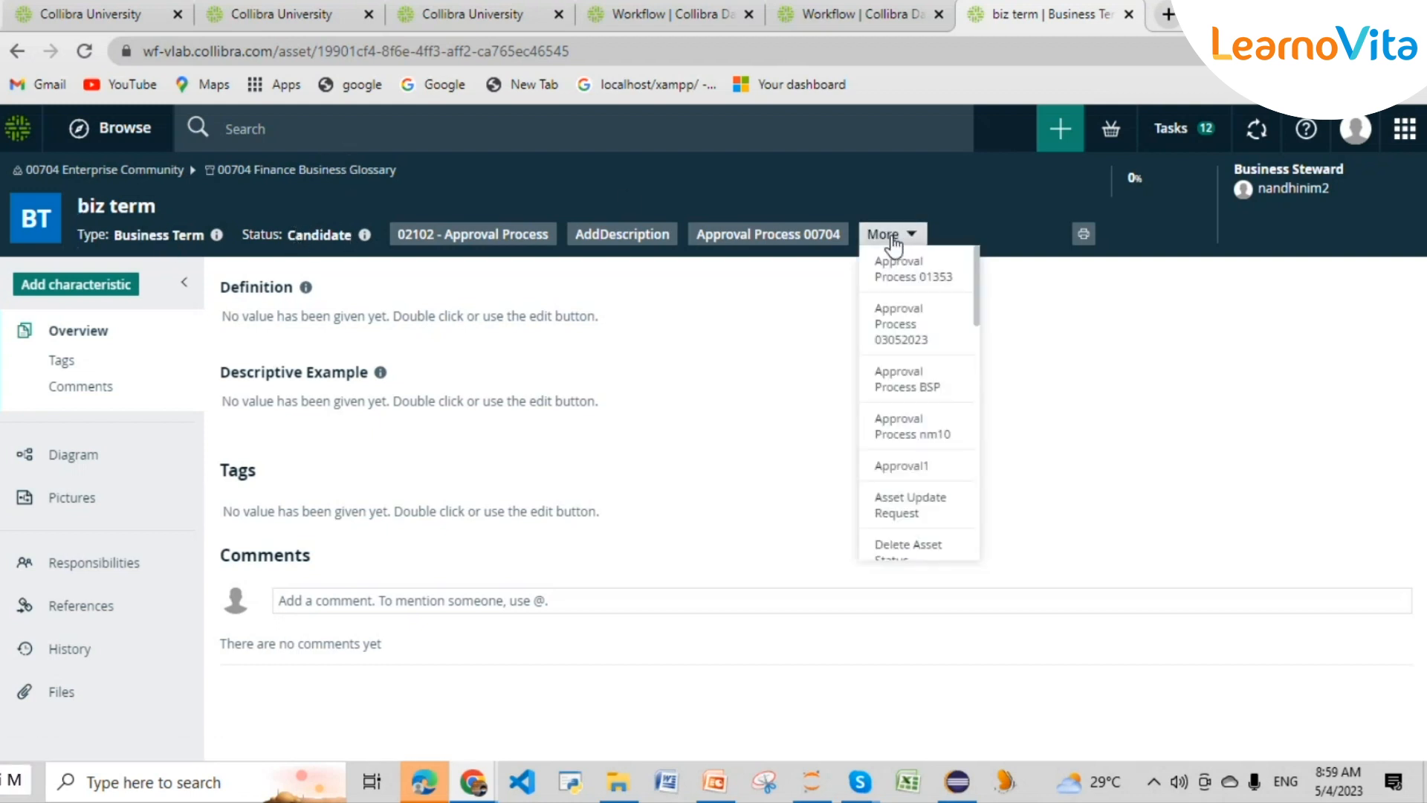
left_click(934, 438)
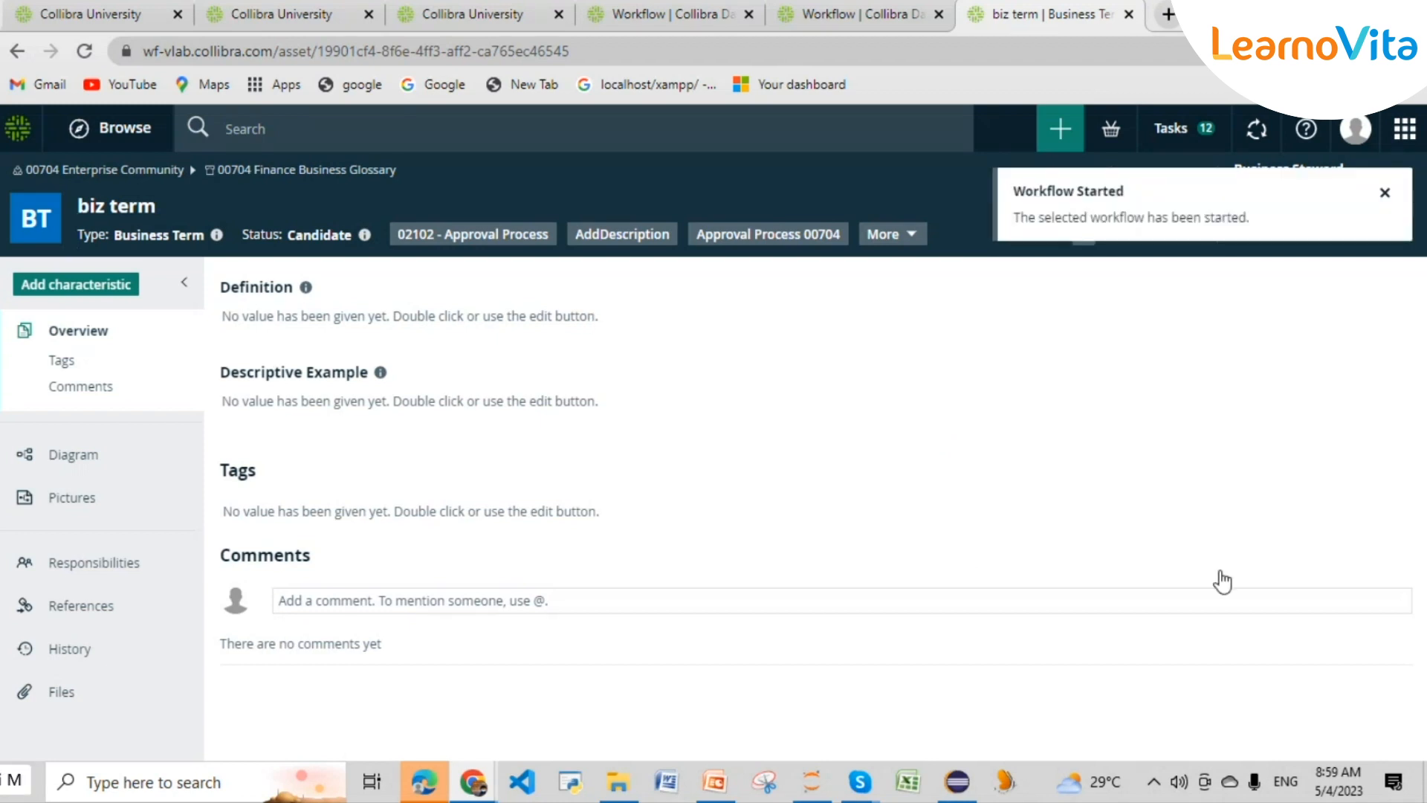
- Review the responsibilities assigned on the biz term asset, highlighting the Stakeholder role
left_click(118, 574)
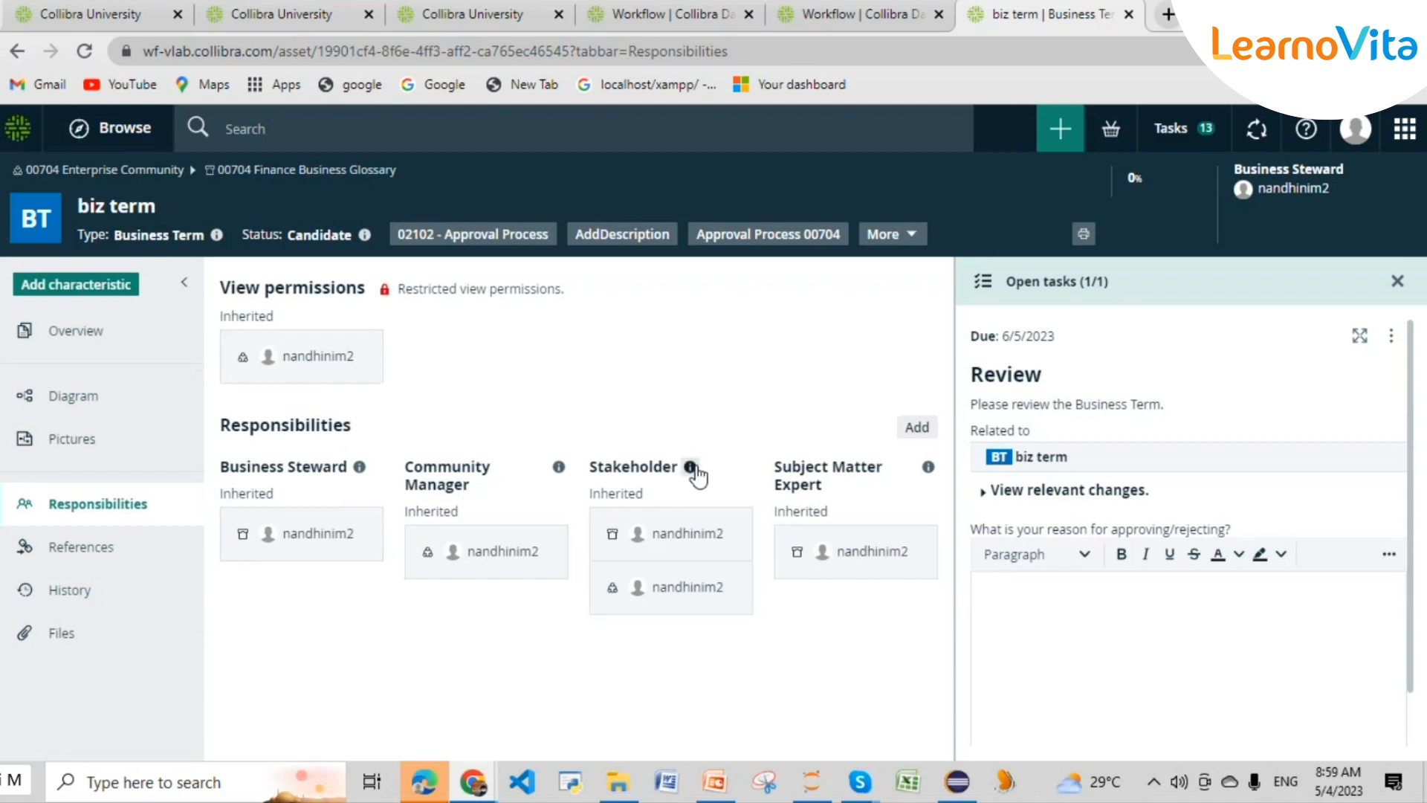
left_click_drag(713, 475, 588, 466)
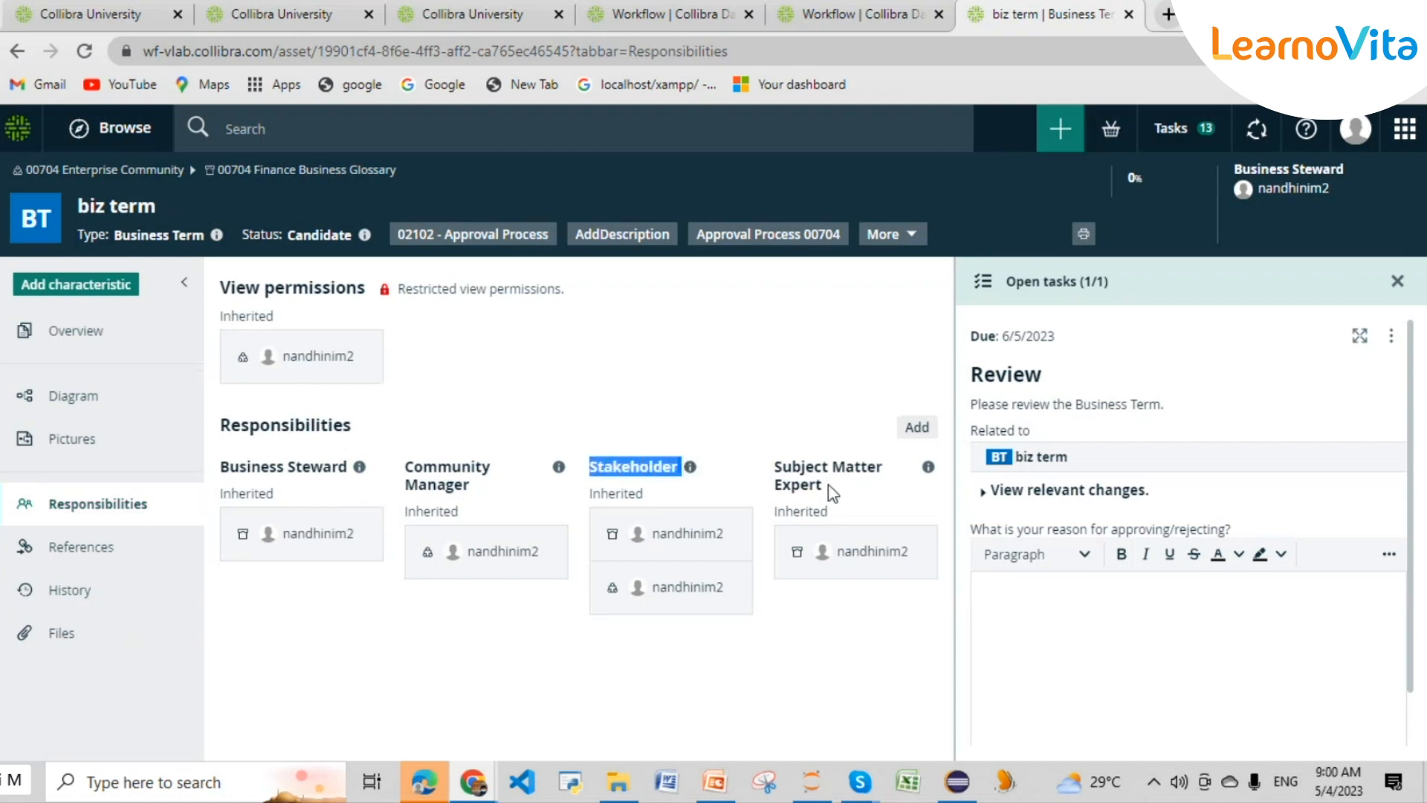
- Highlight the Subject Matter Expert role and the Review task title, and compare them with the approval process diagram in Eclipse
left_click_drag(833, 492, 781, 470)
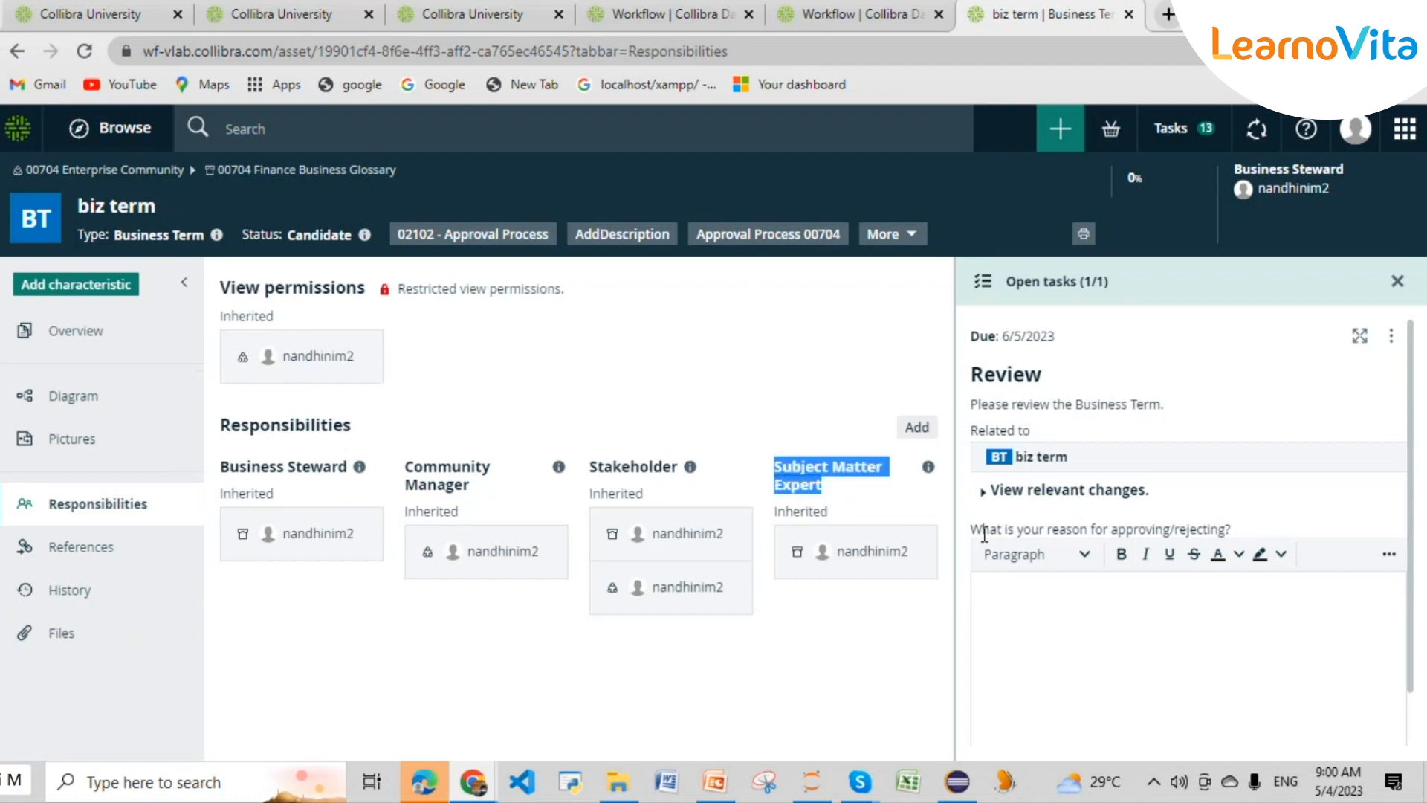
left_click(860, 480)
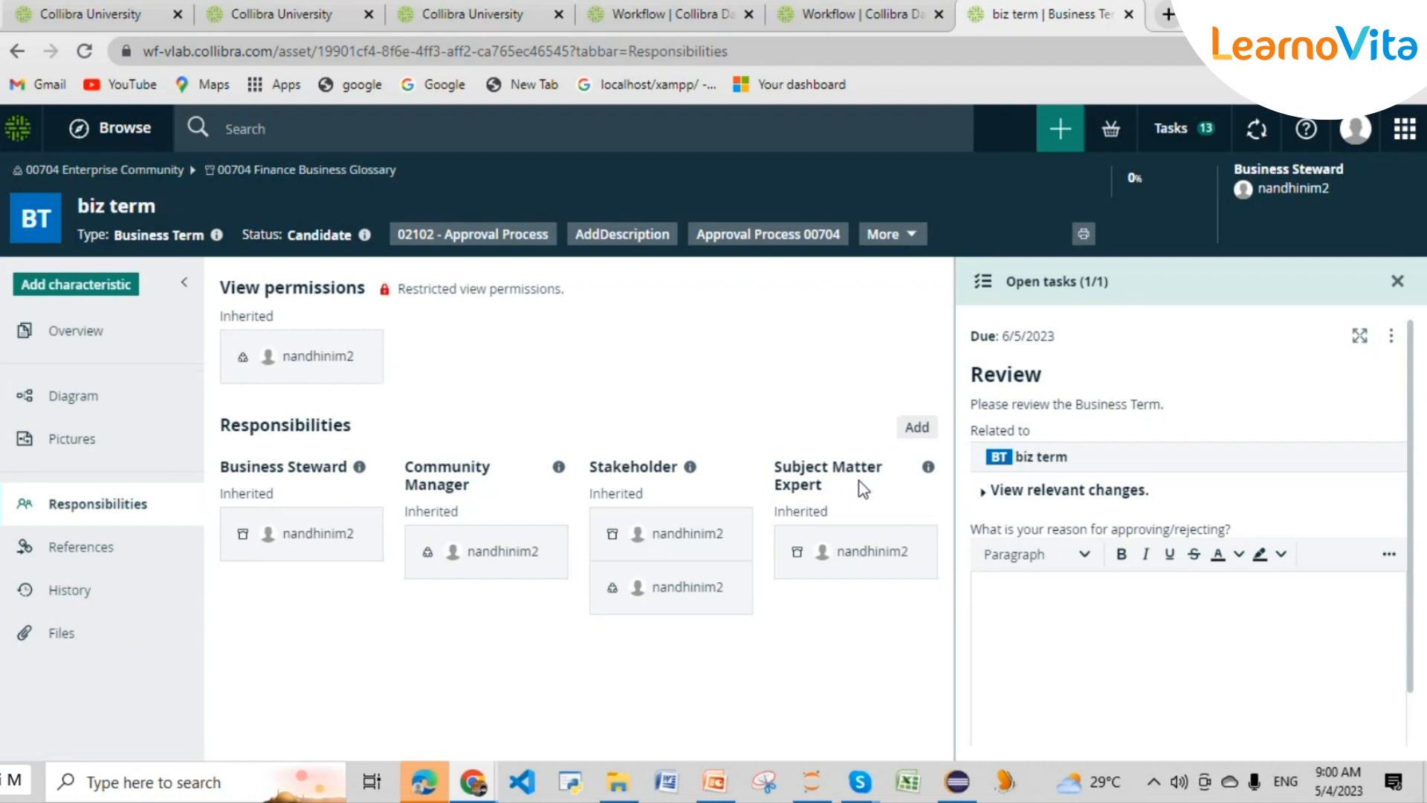
left_click_drag(1043, 380, 971, 383)
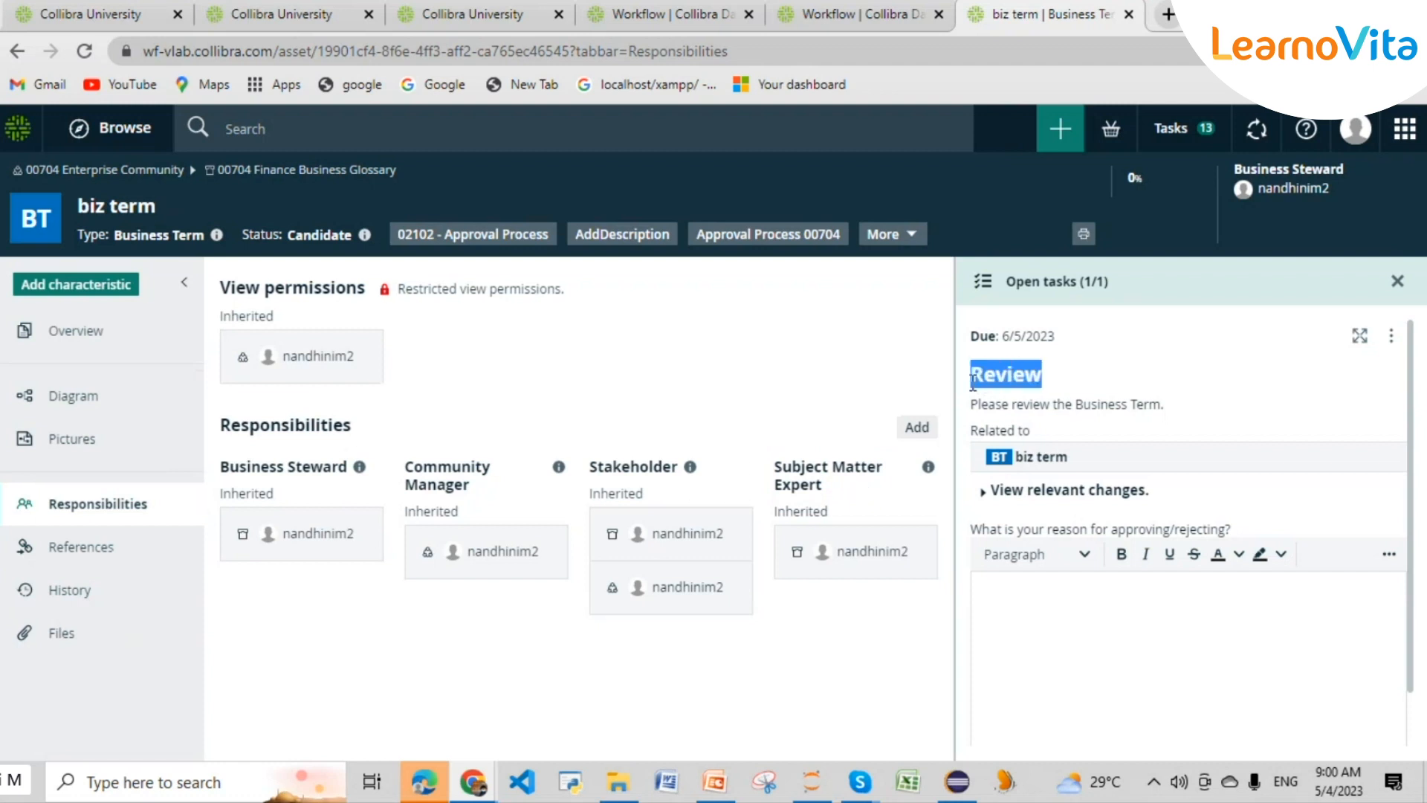
mouse_move(960, 789)
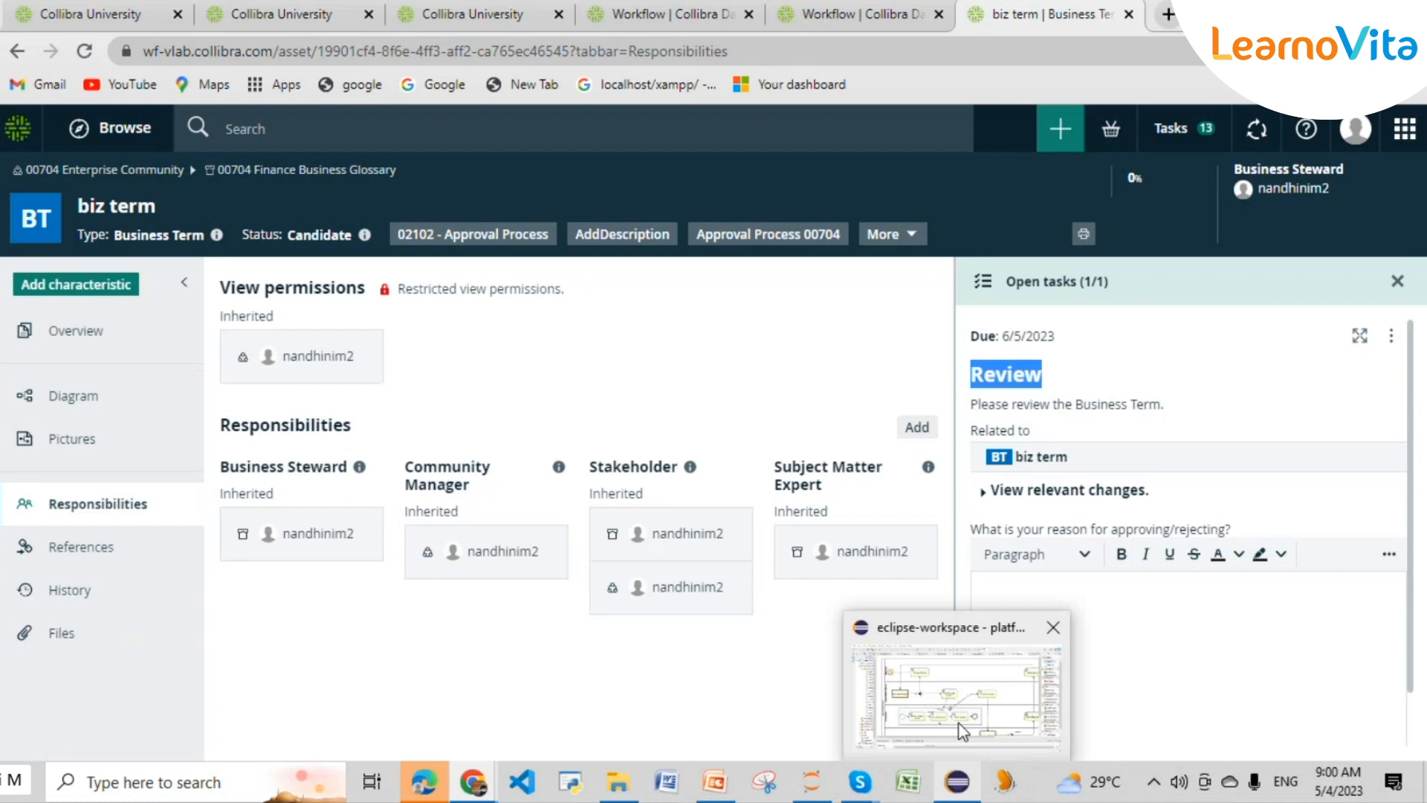
mouse_move(963, 732)
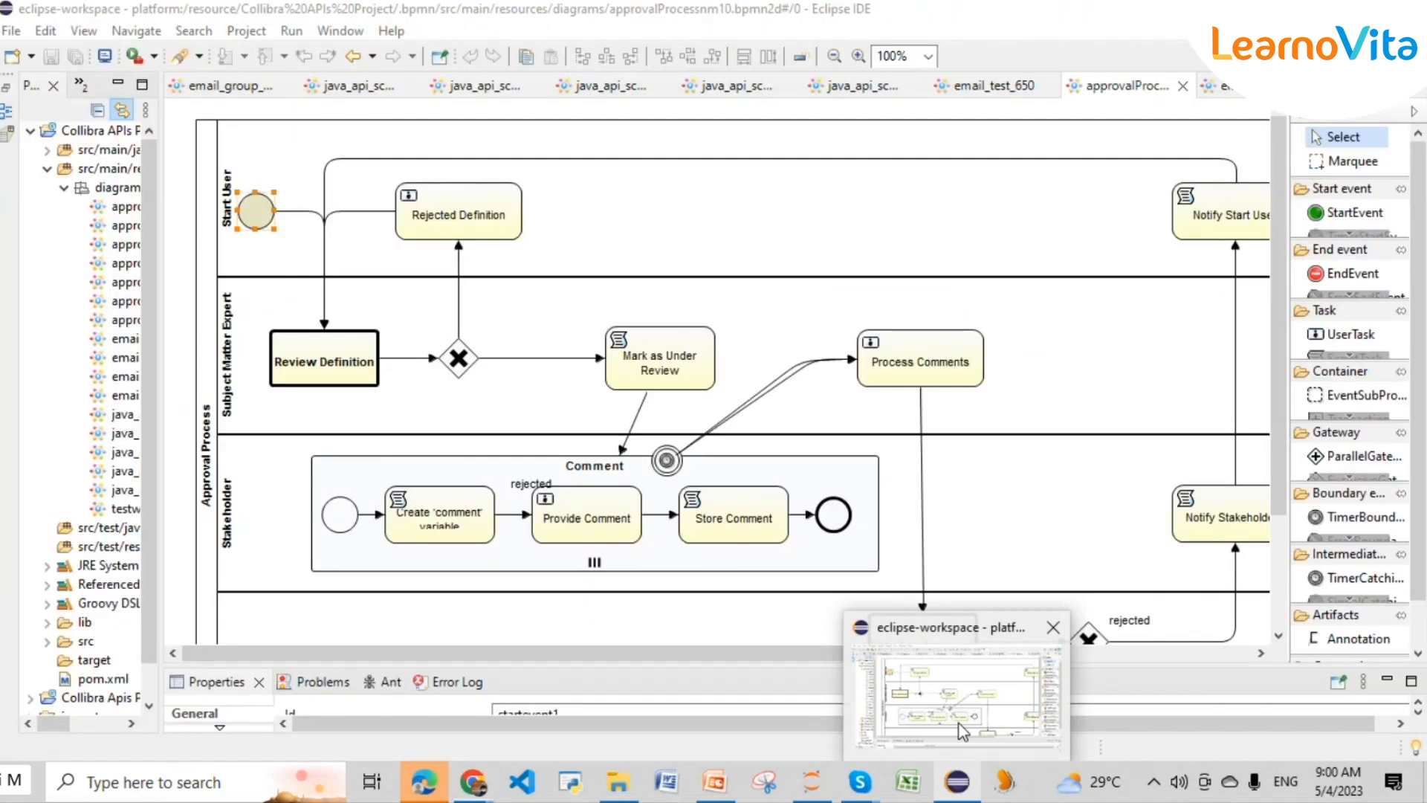
left_click(963, 732)
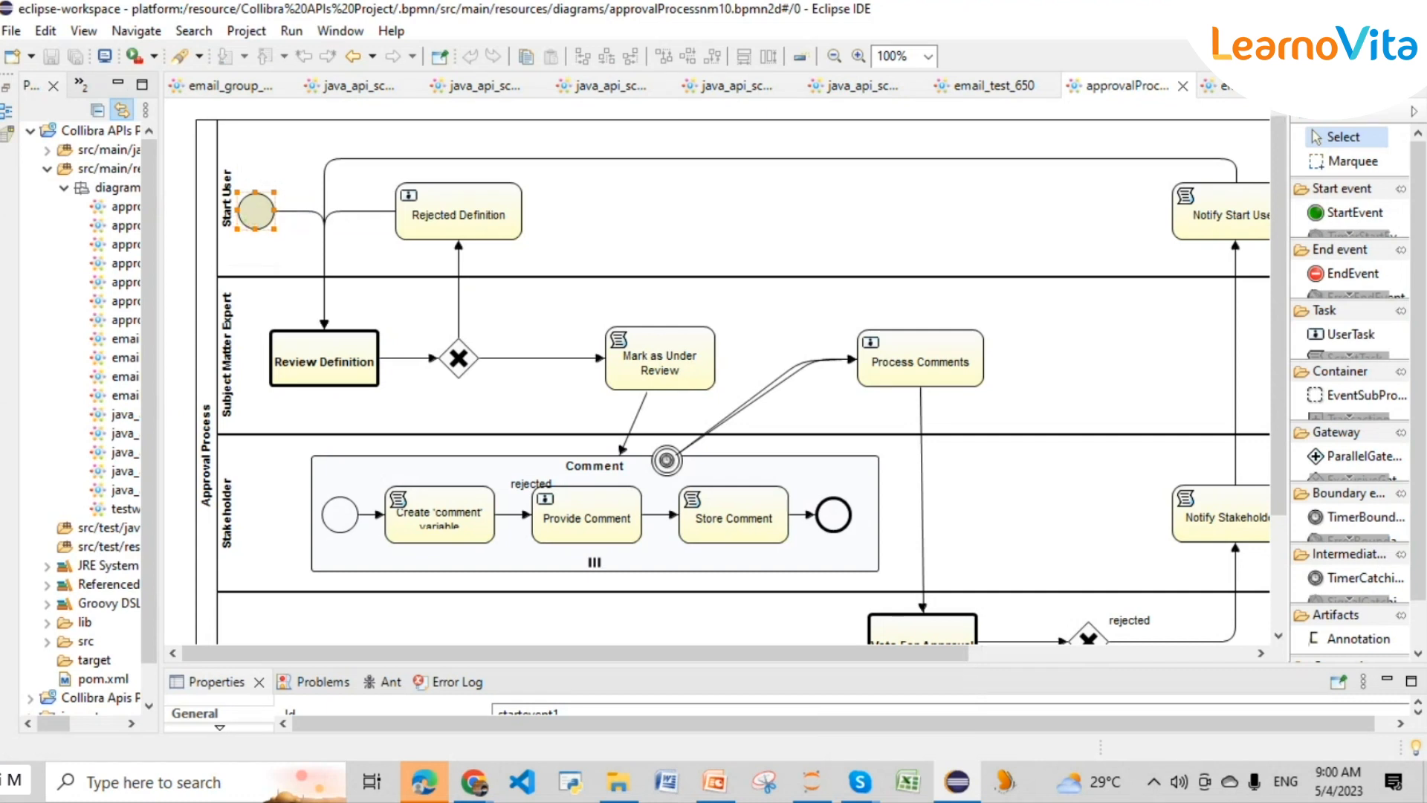
key("alt+Tab")
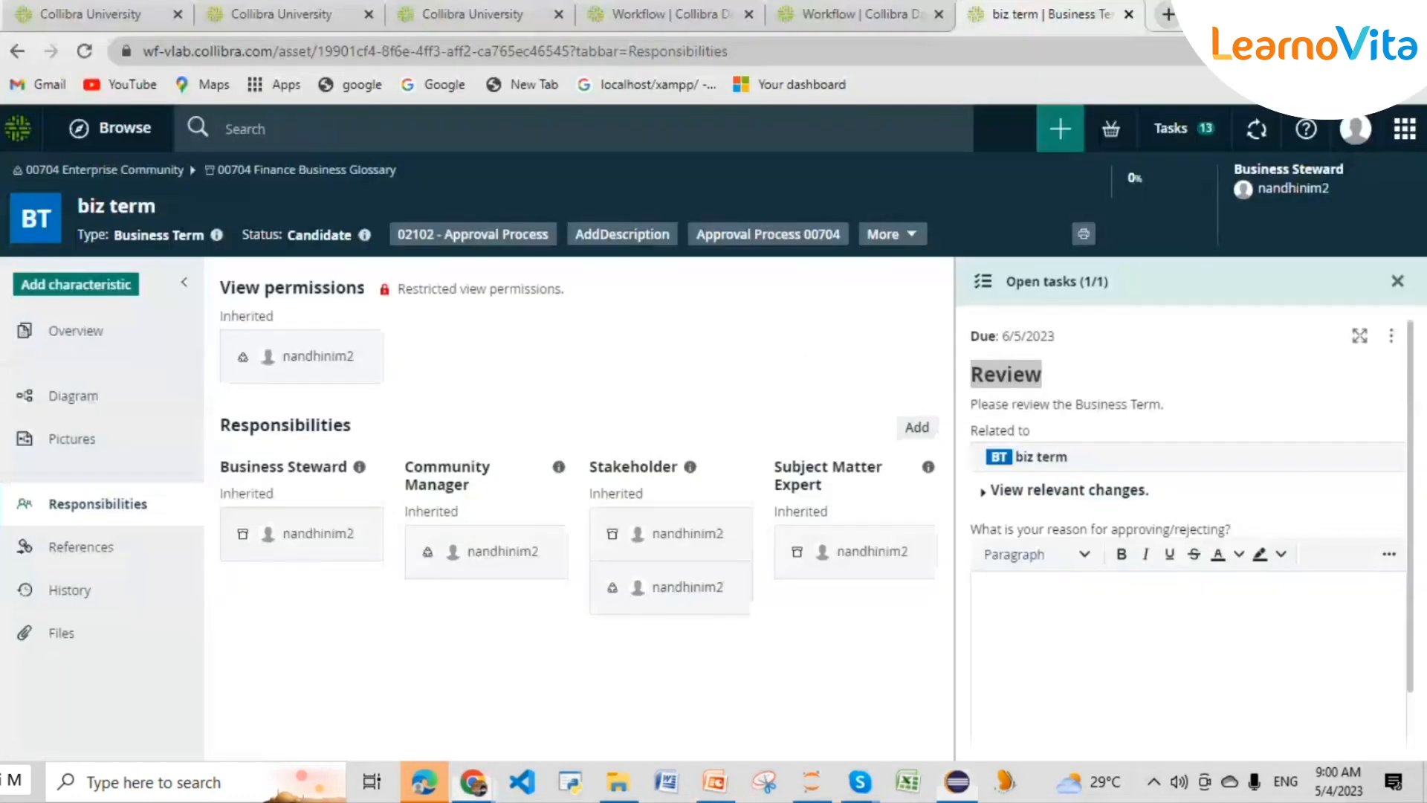
- Approve the Review task for biz term in Collibra with the reason "Reviewed by subject matter expert"
left_click(75, 330)
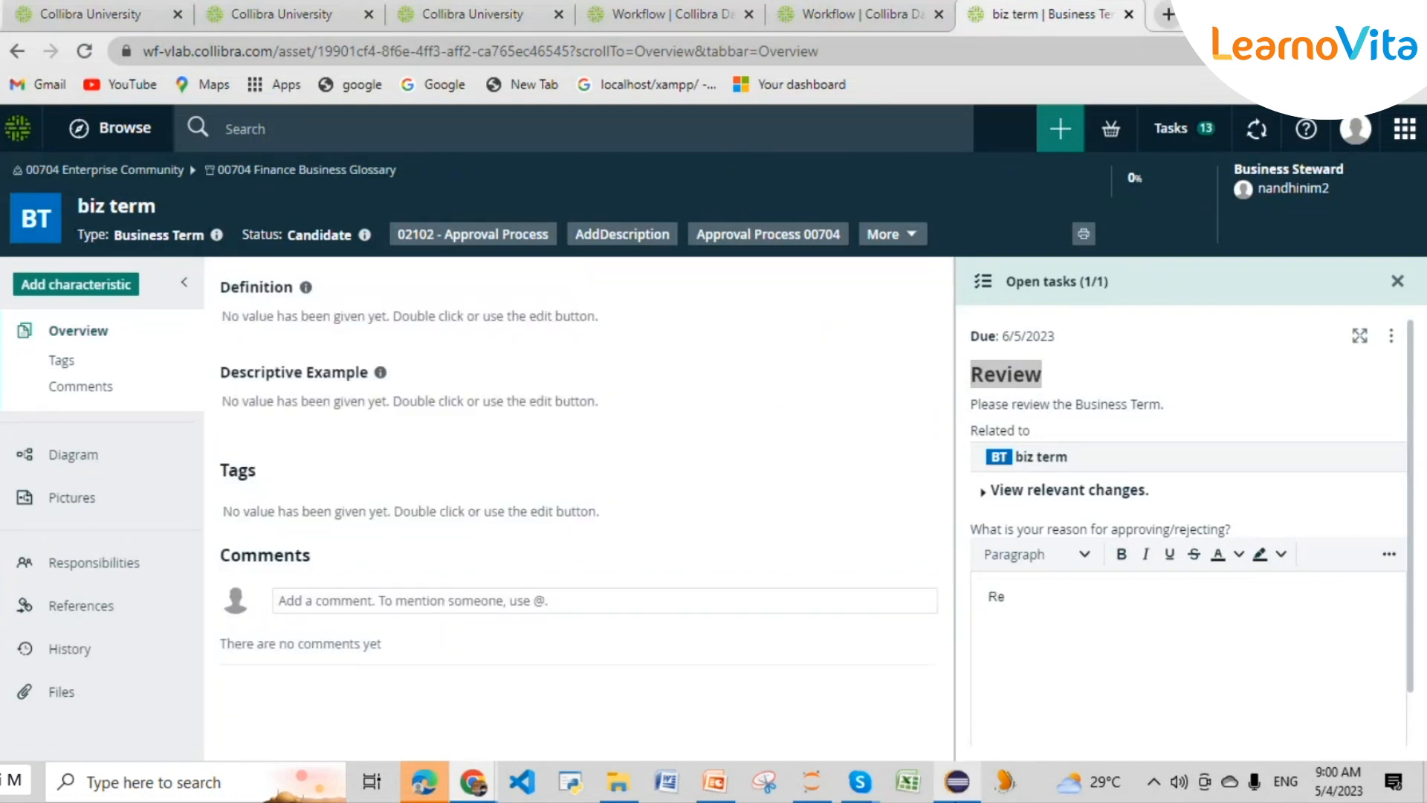
left_click(957, 781)
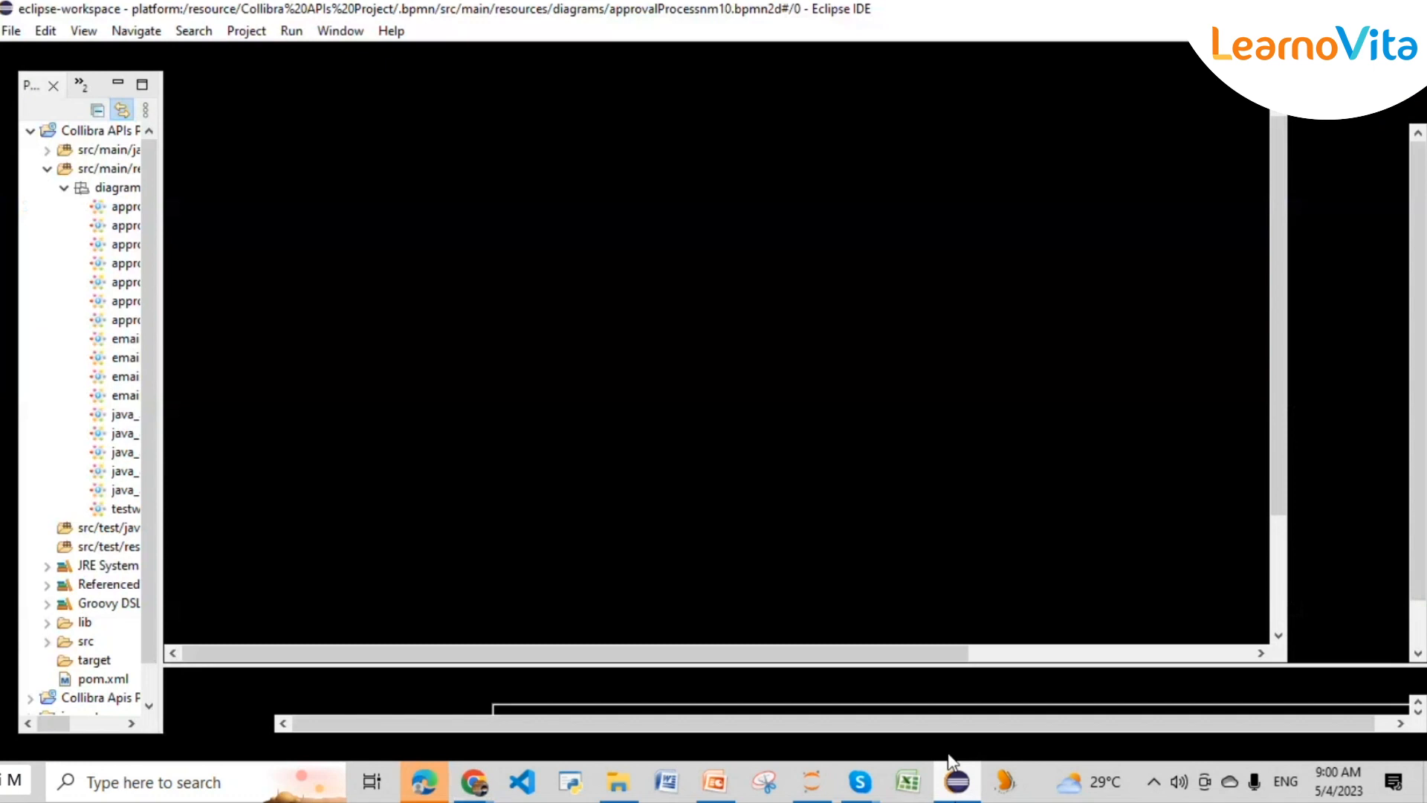
key("alt+Tab")
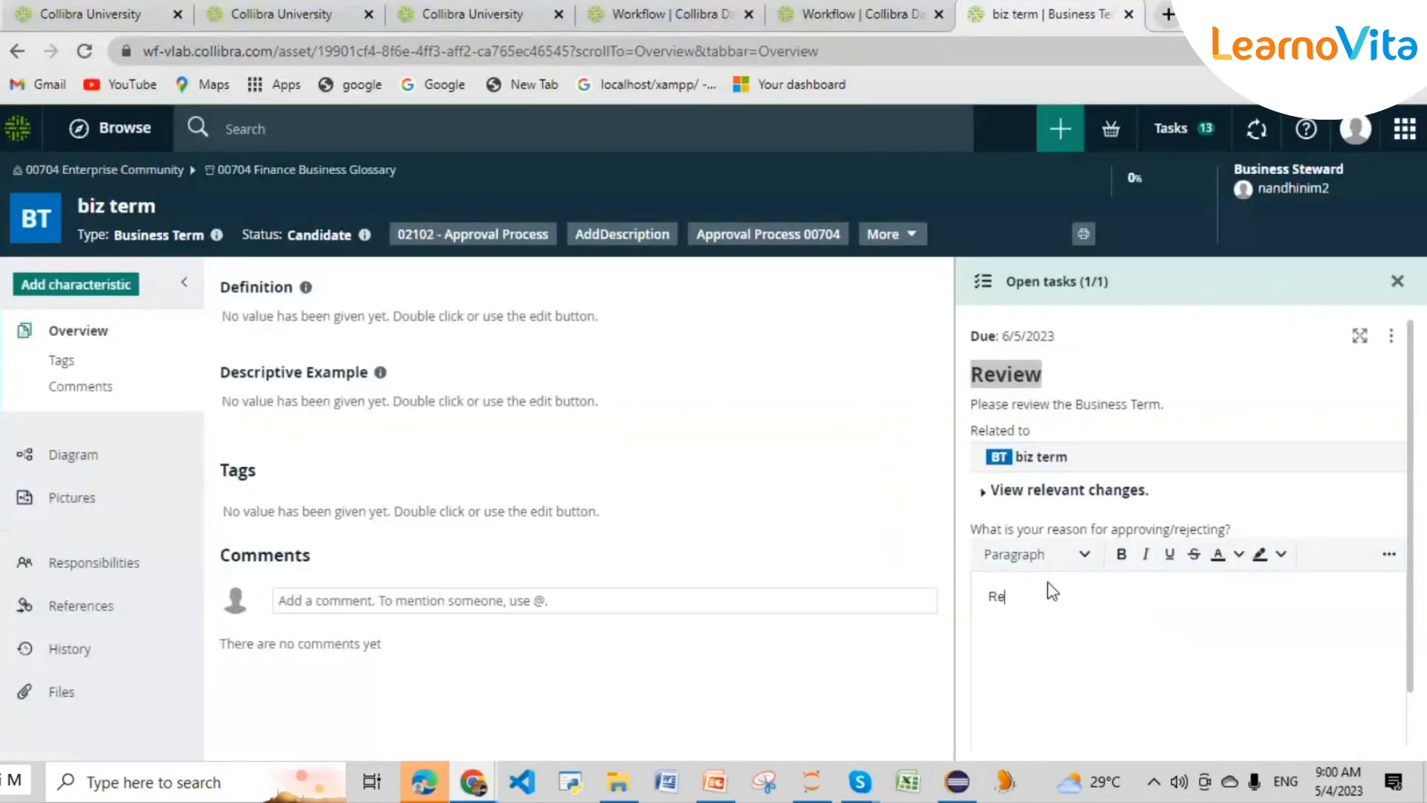
type("viewed by subject")
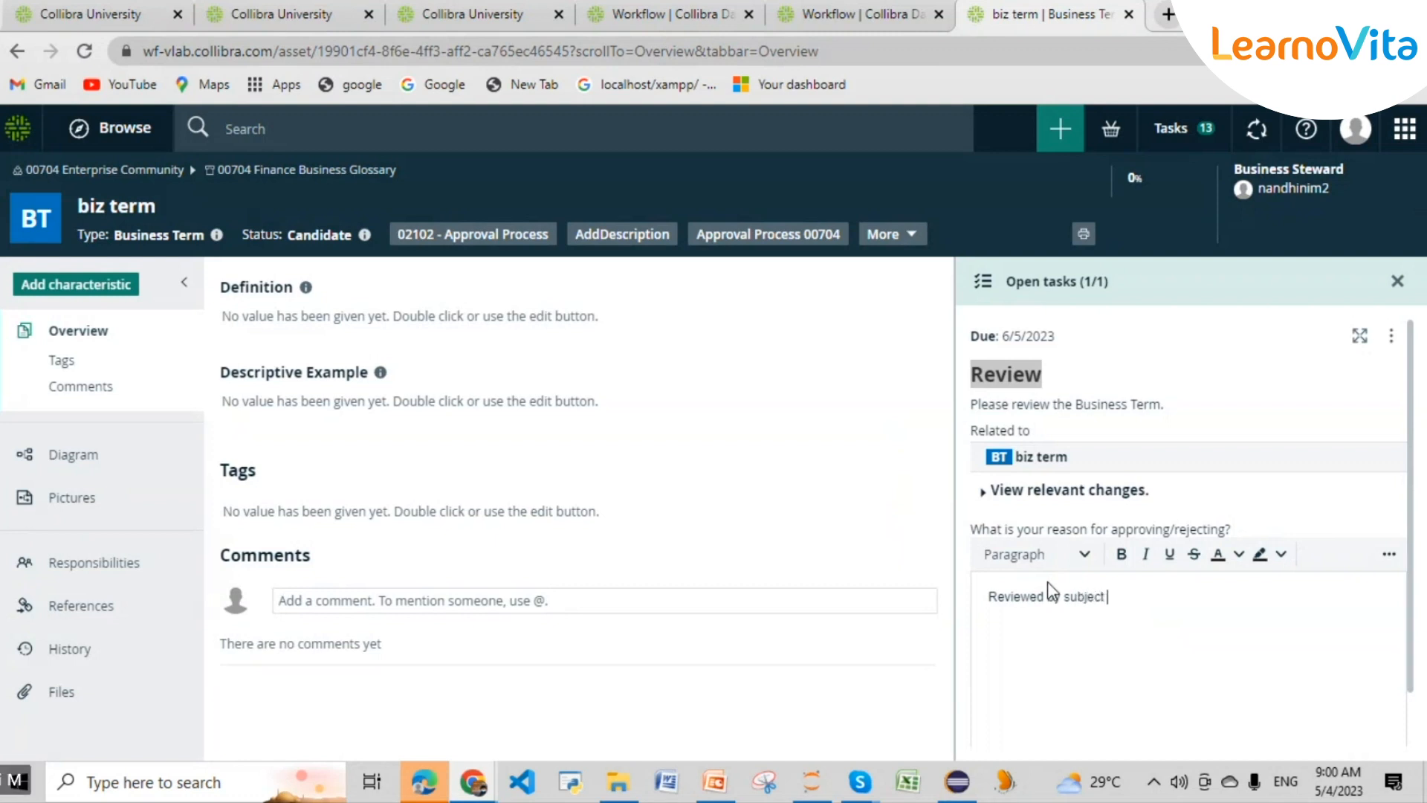
type(" matter ex")
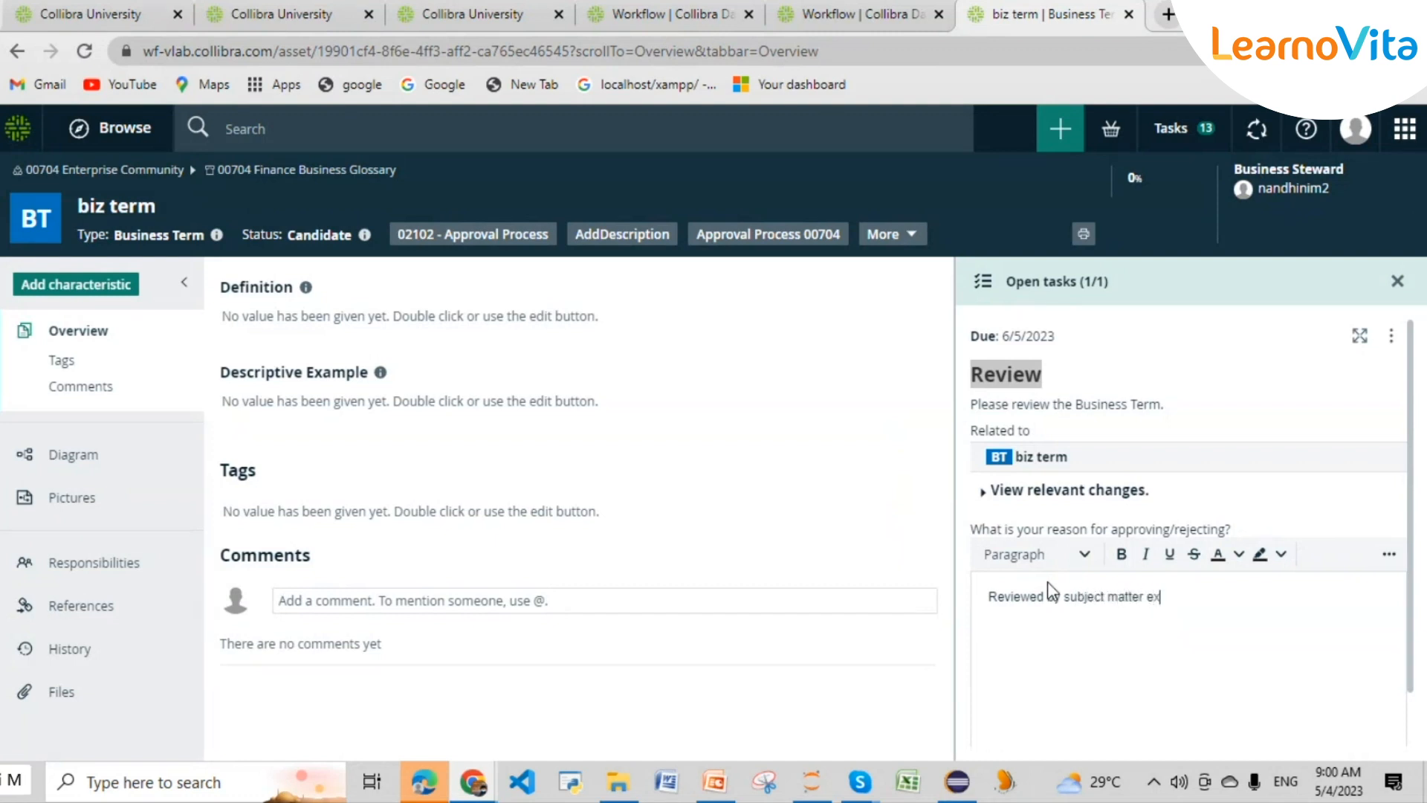
type("pert")
scroll(1046, 581, "down", 1)
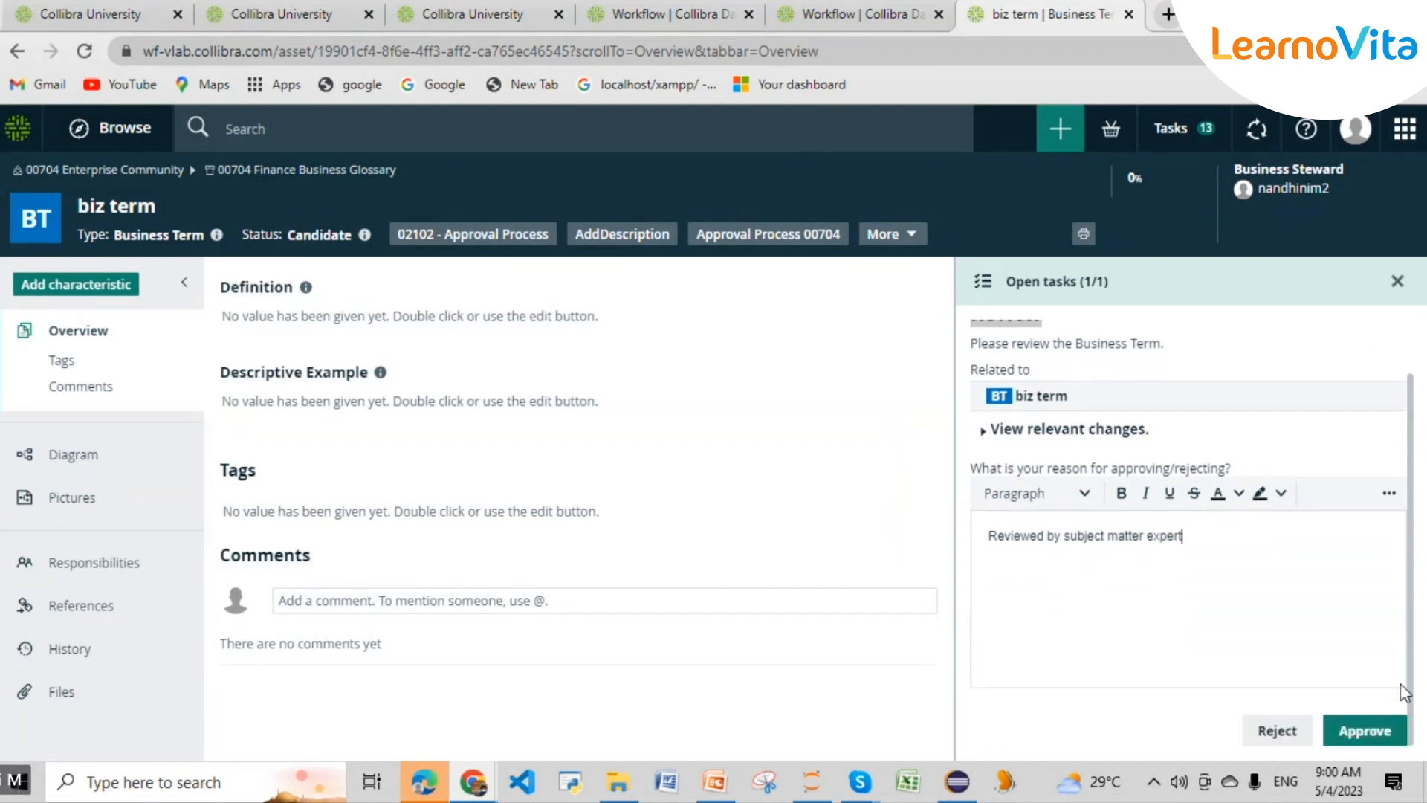
left_click(1368, 733)
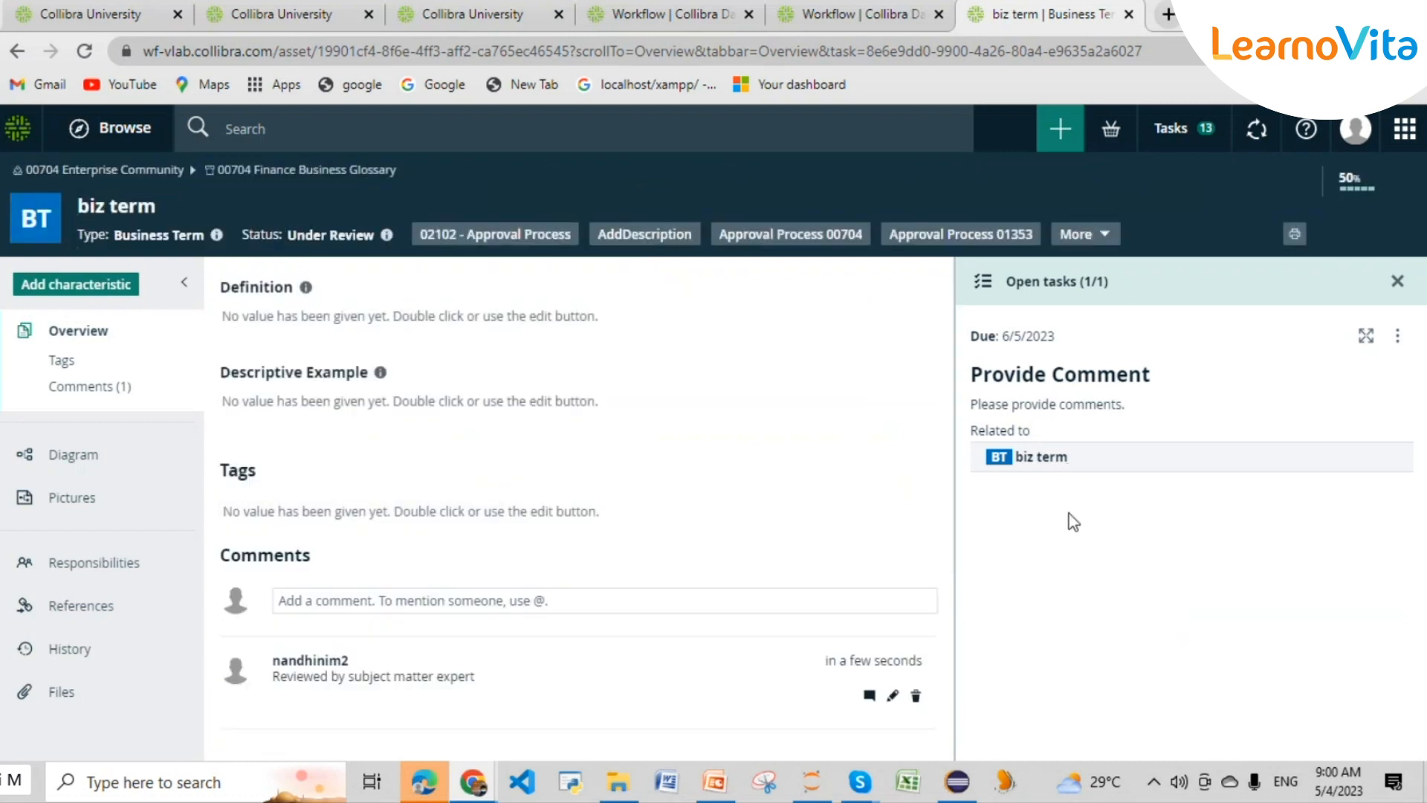
- Check biz term's available workflows and its status against the Mark as Under Review task in the Eclipse diagram
left_click(1089, 595)
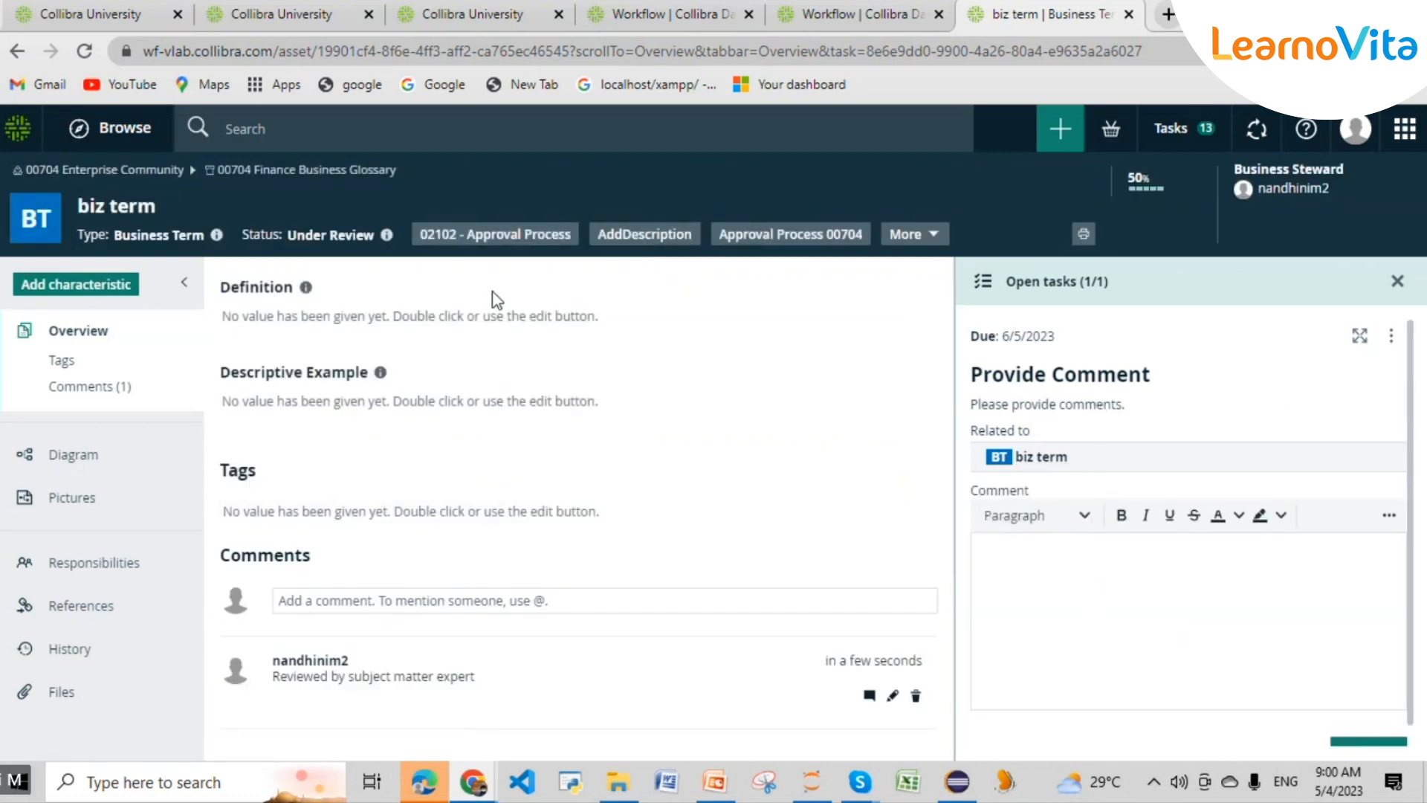
left_click(920, 236)
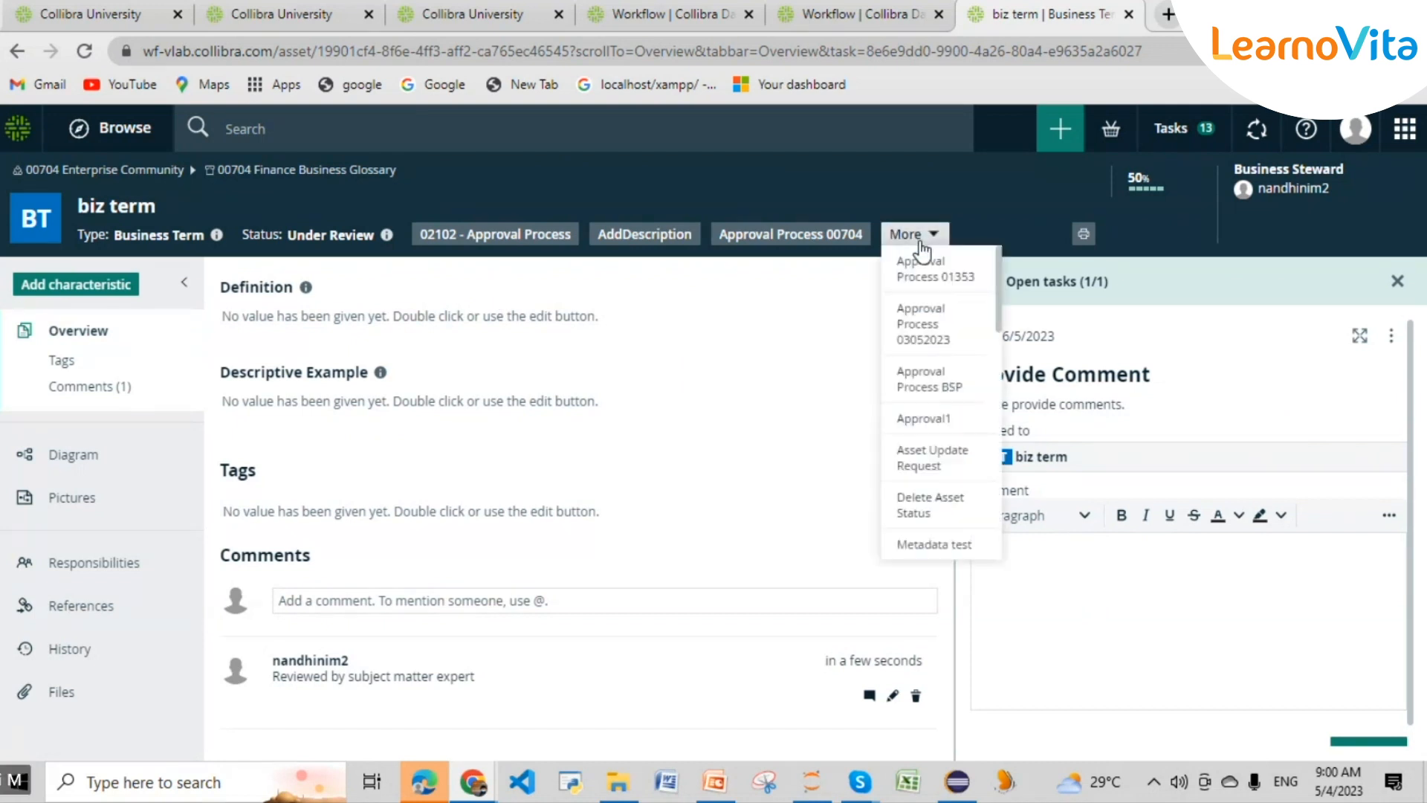
scroll(924, 485, "down", 5)
scroll(924, 485, "up", 5)
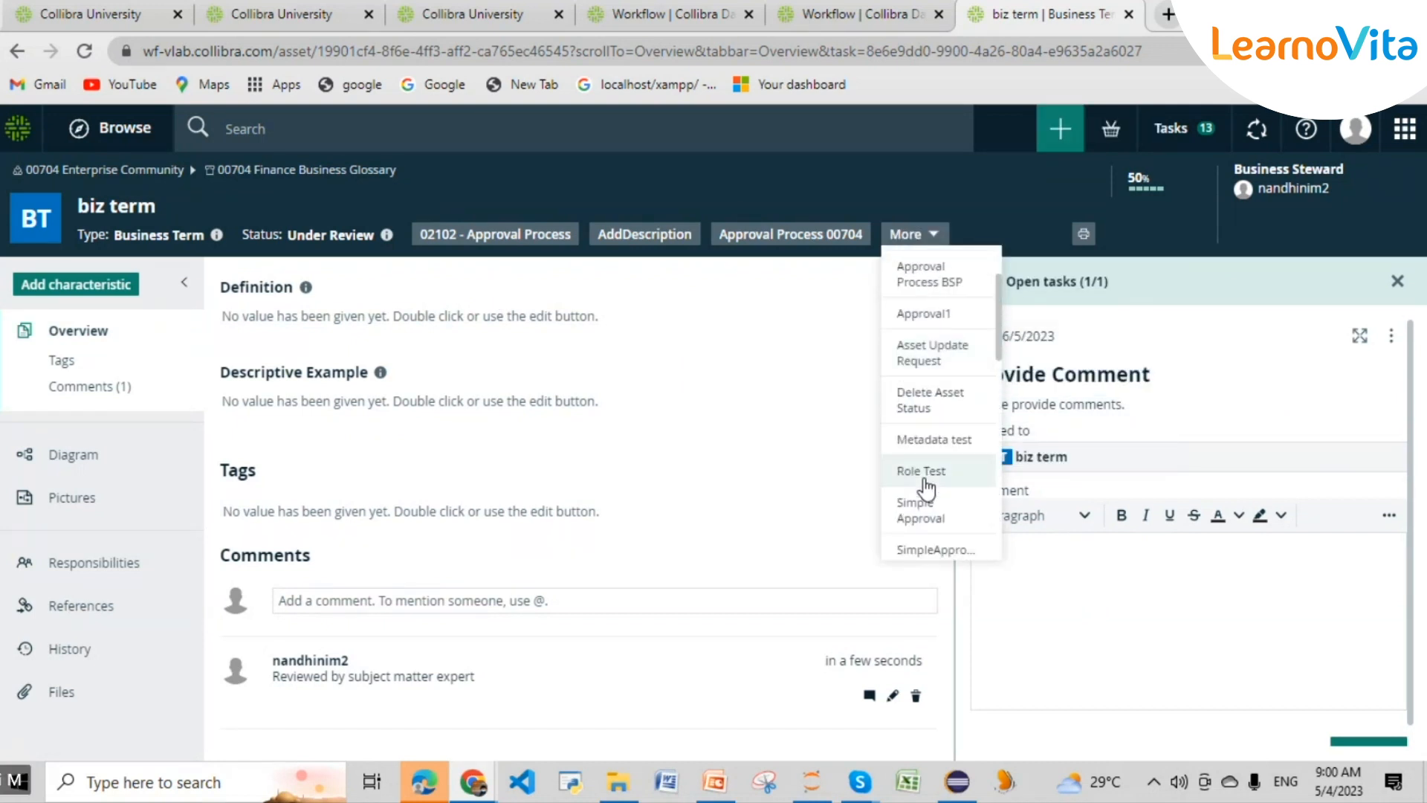
left_click(817, 366)
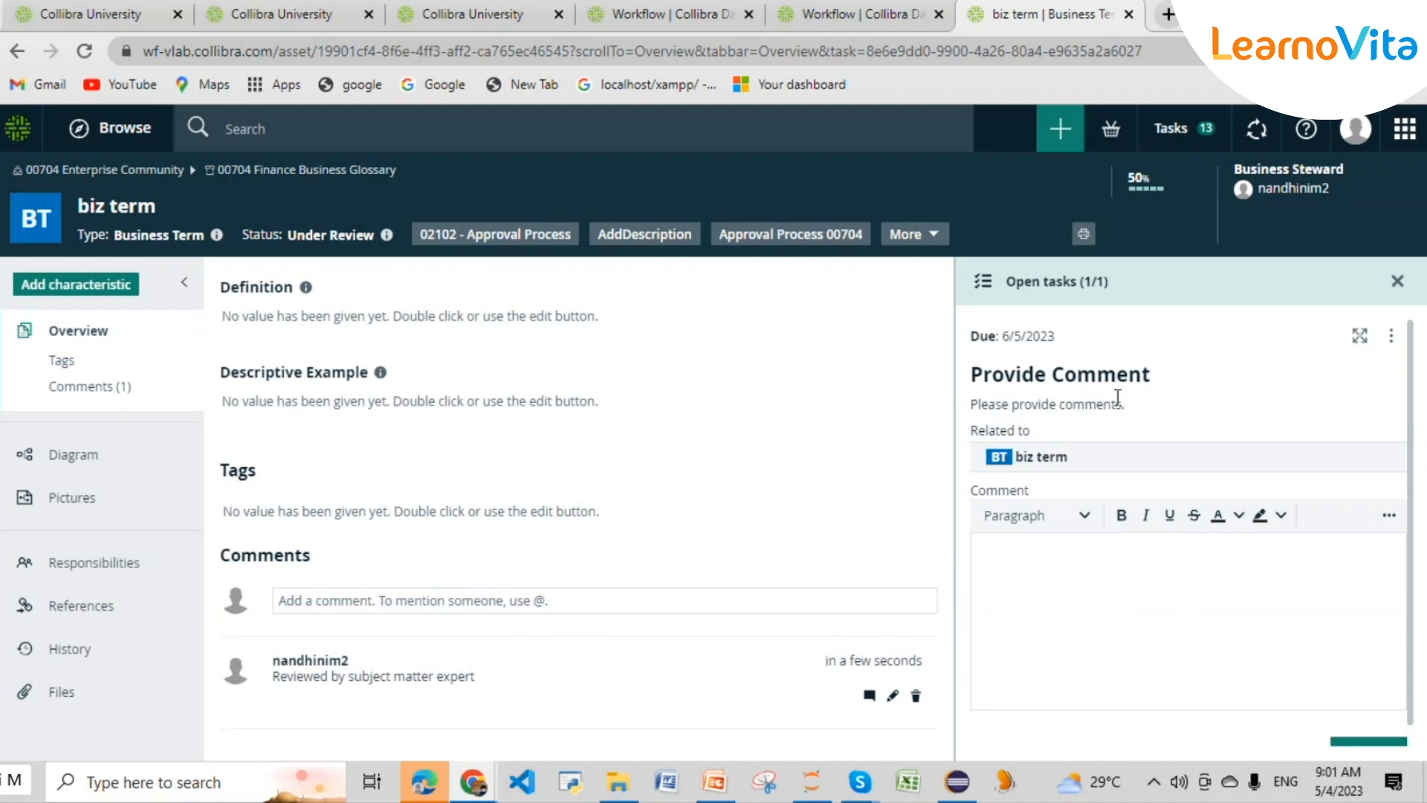
left_click(957, 781)
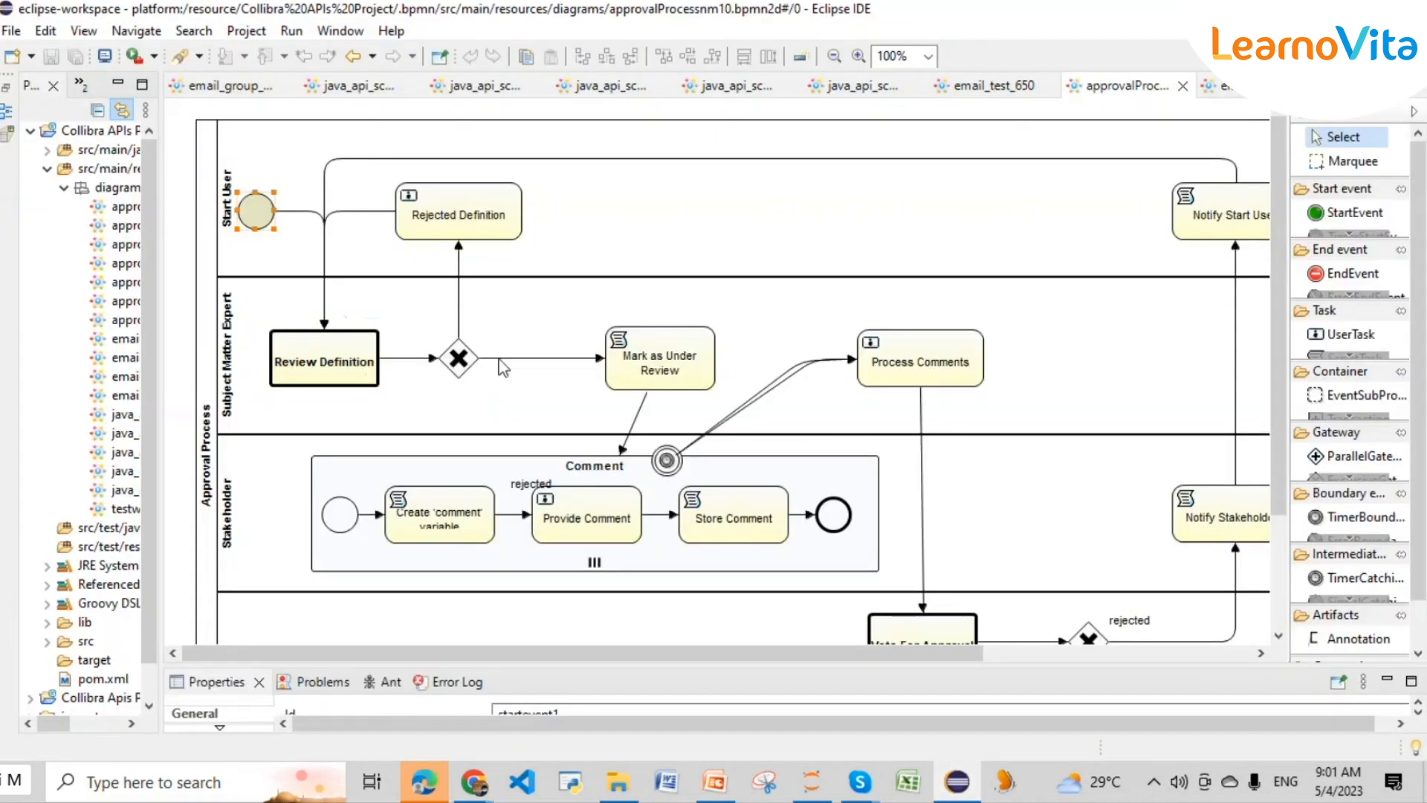
mouse_move(639, 359)
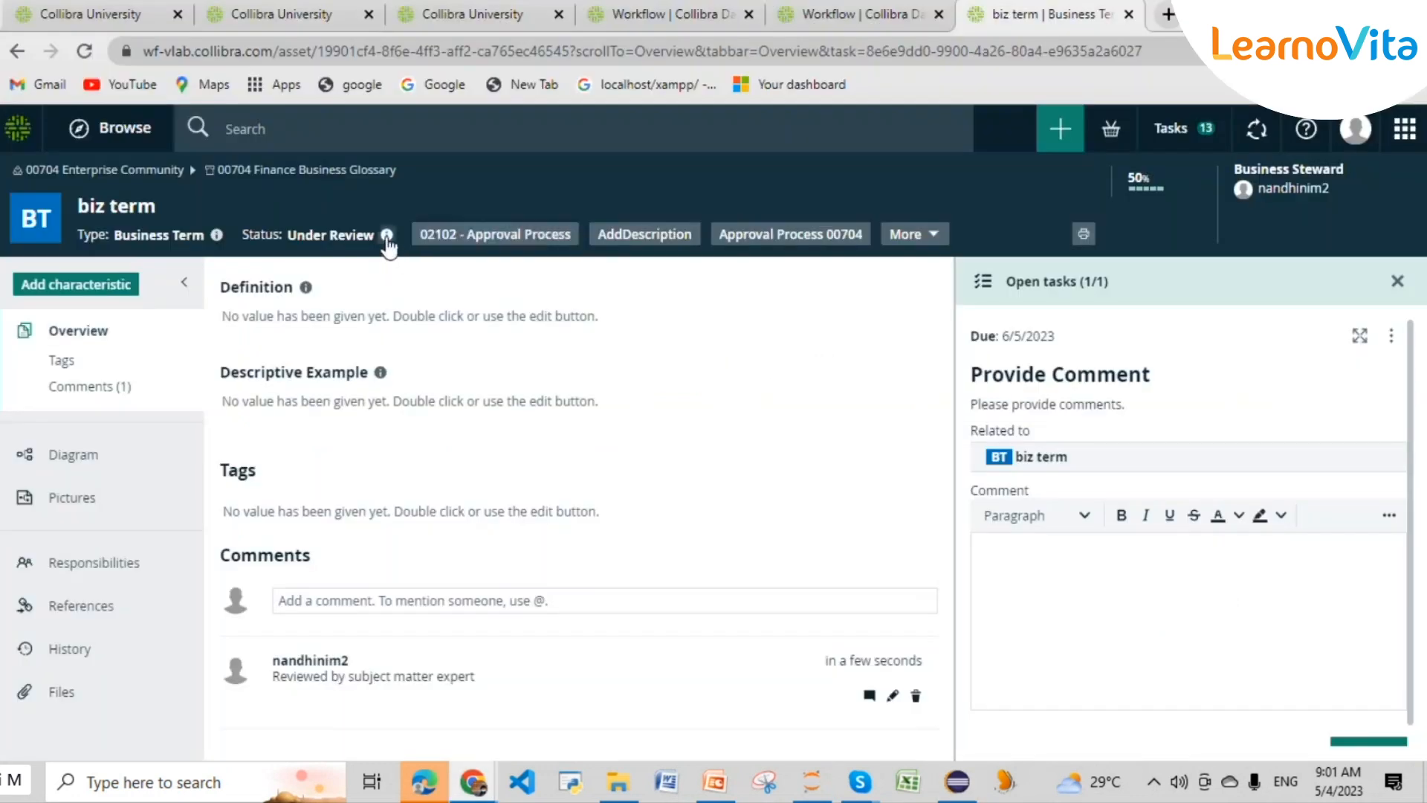
triple_click(376, 239)
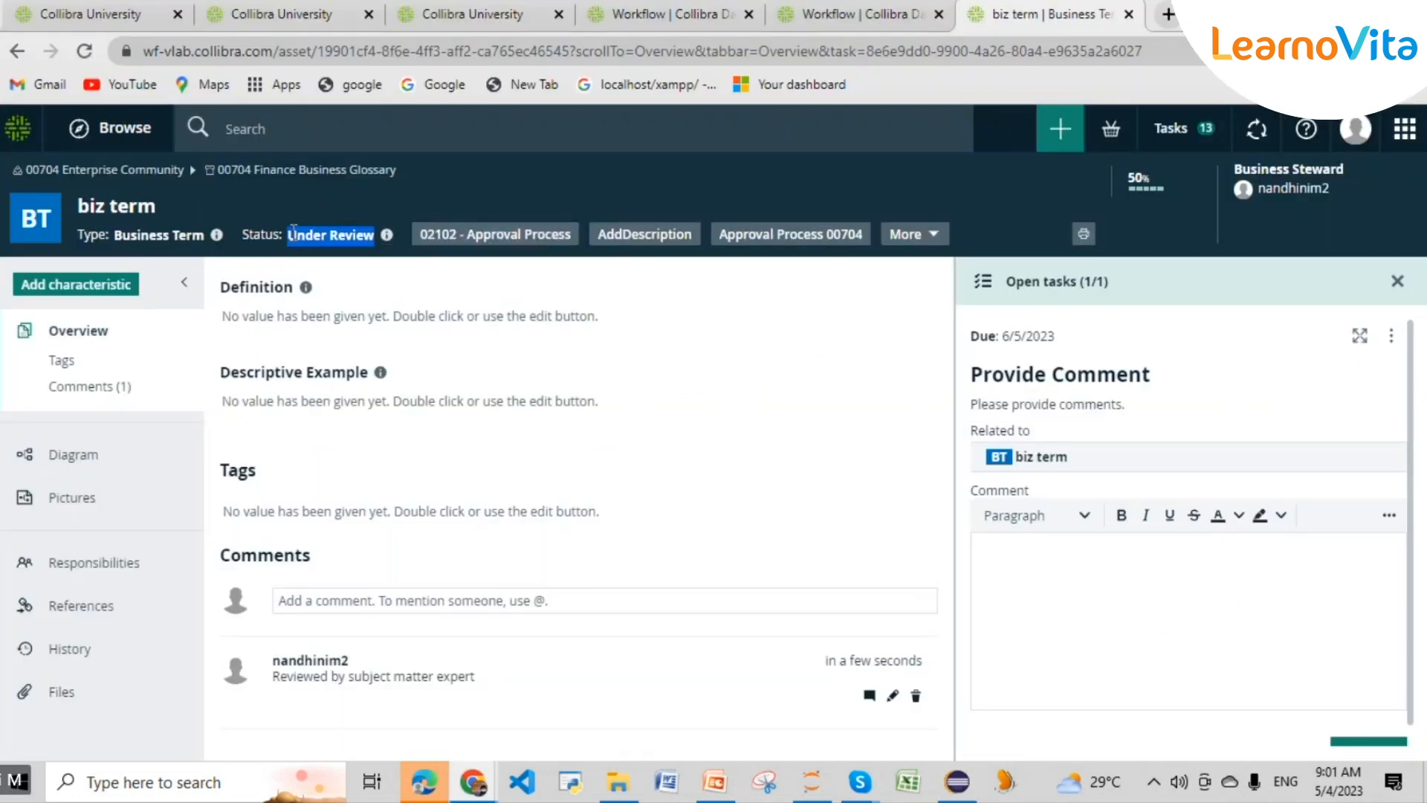
- Submit the Provide Comment task for biz term with the comment "comment provoded by stakeholder - good to go"
left_click(1083, 562)
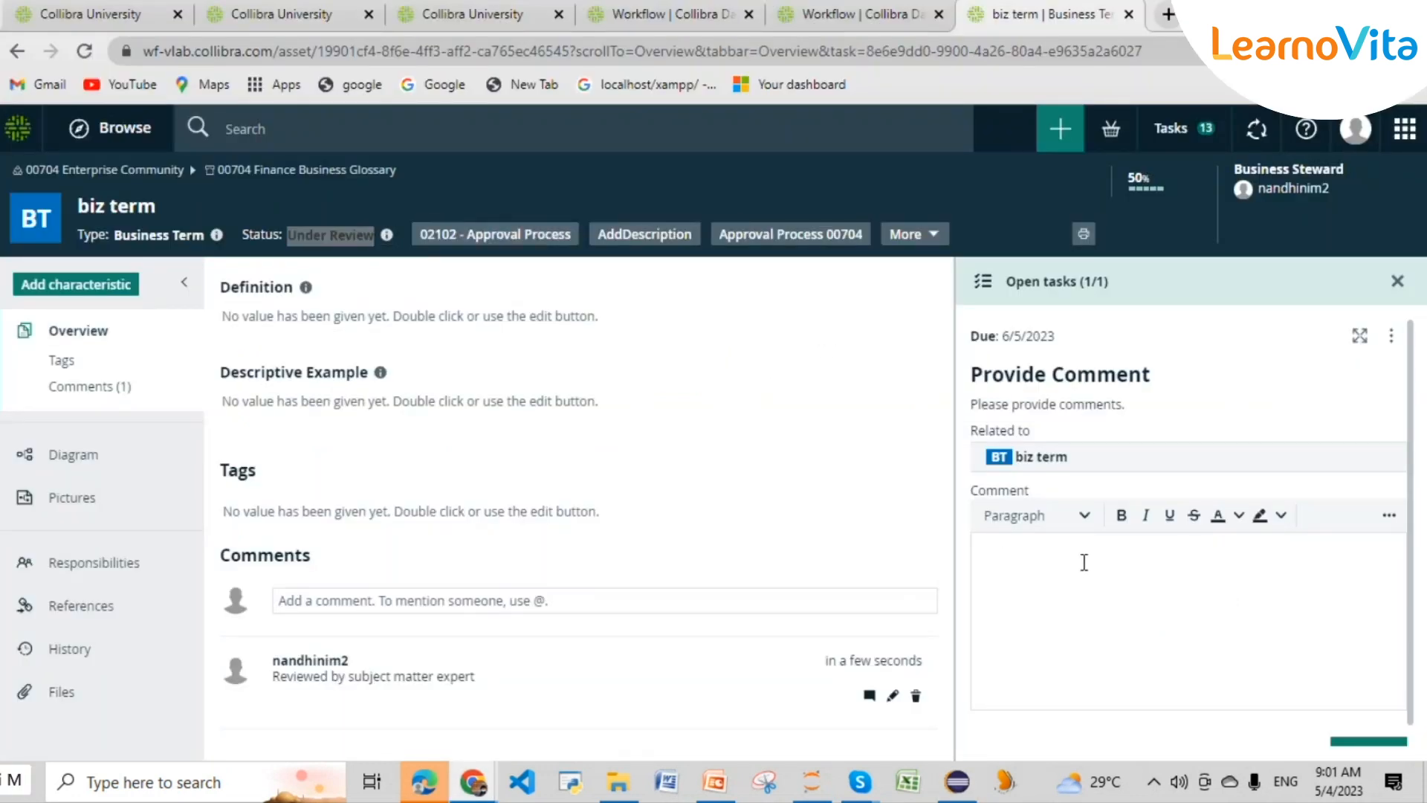
left_click(957, 782)
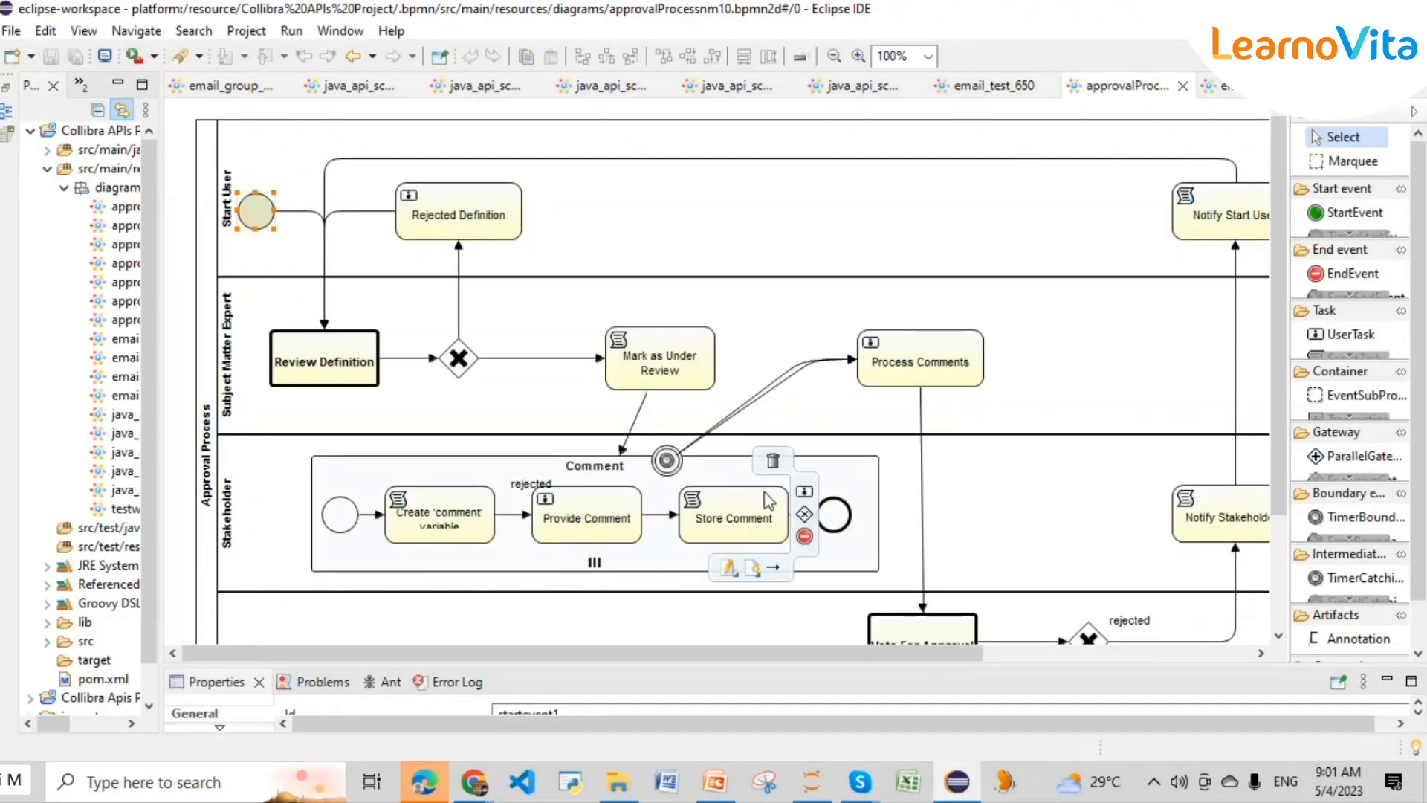
key("alt+Tab")
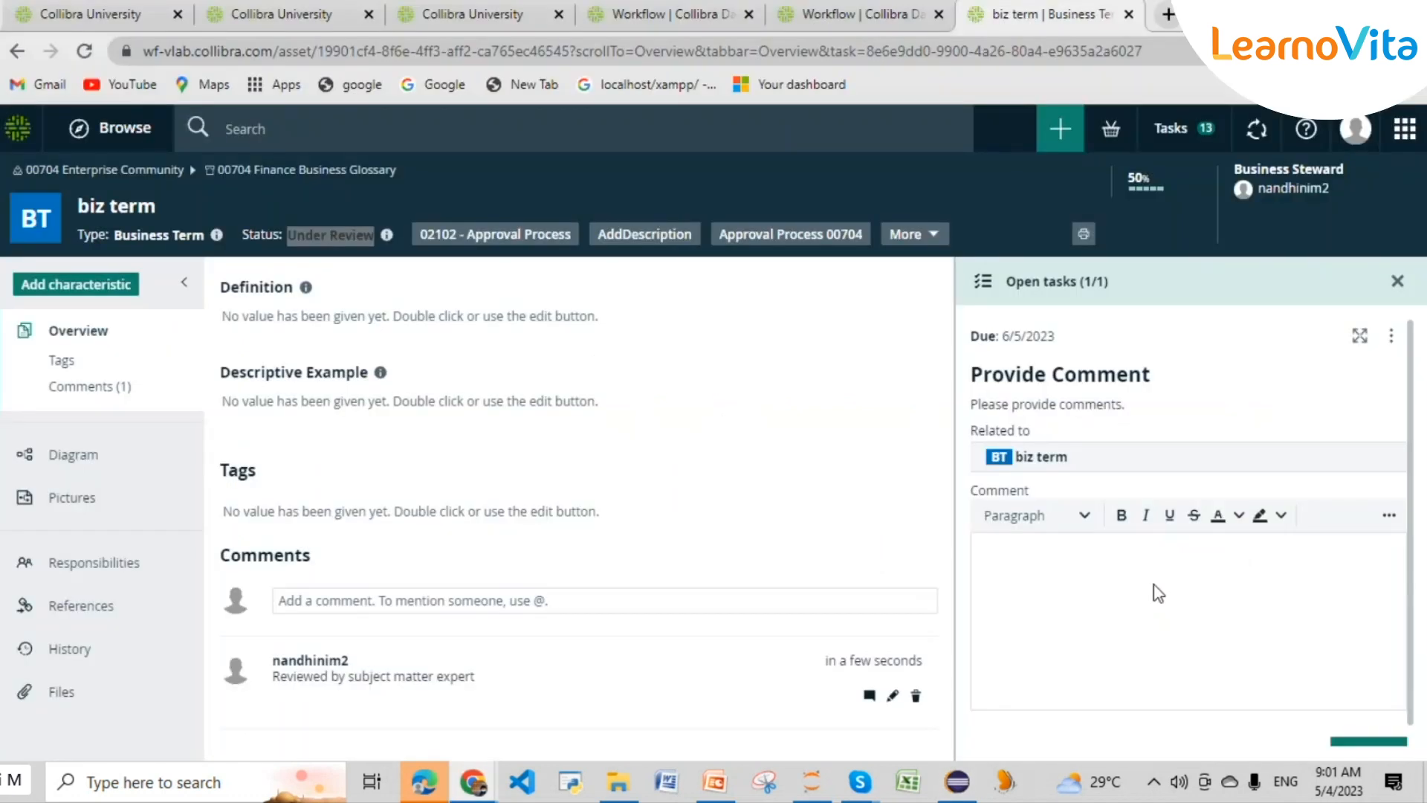
type("comment p")
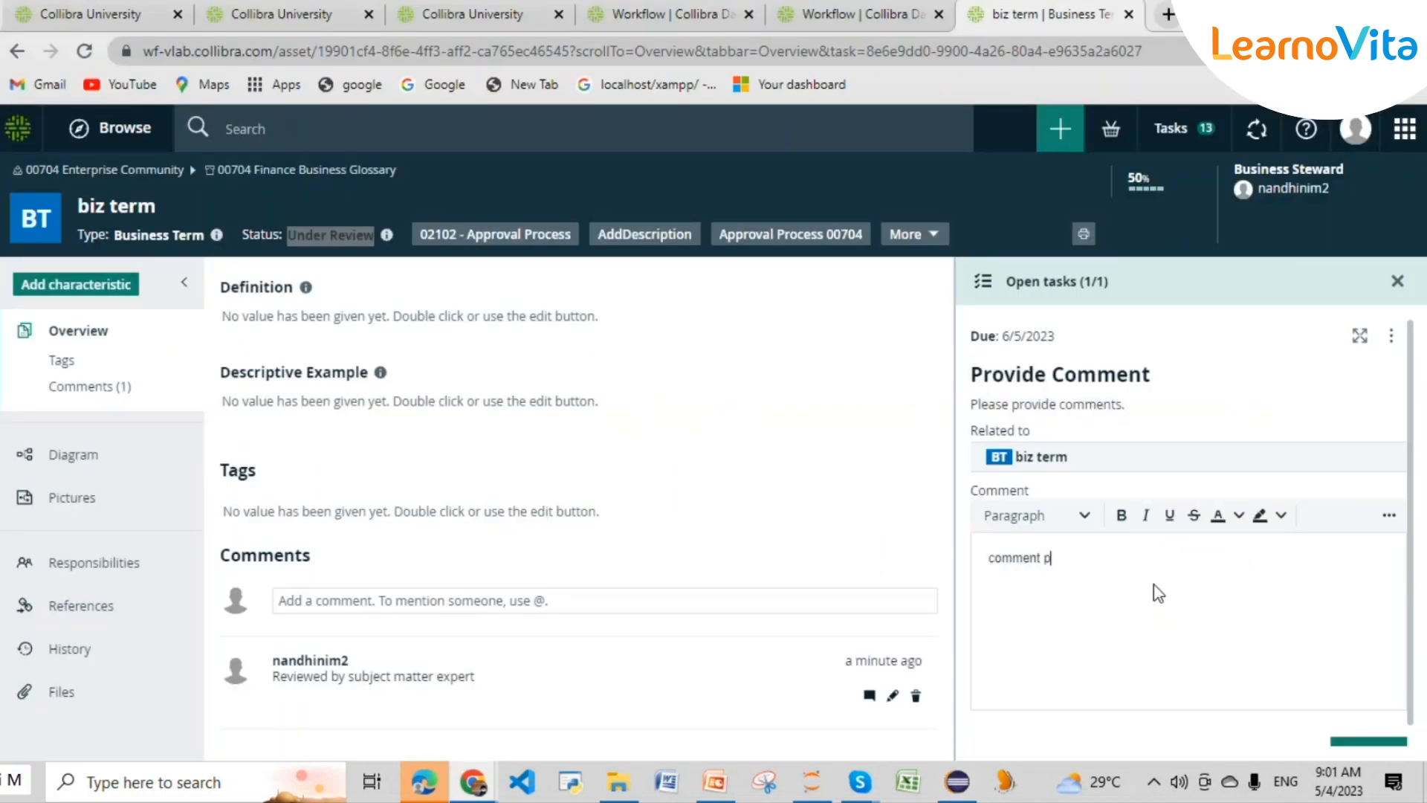
type("rovoded by ")
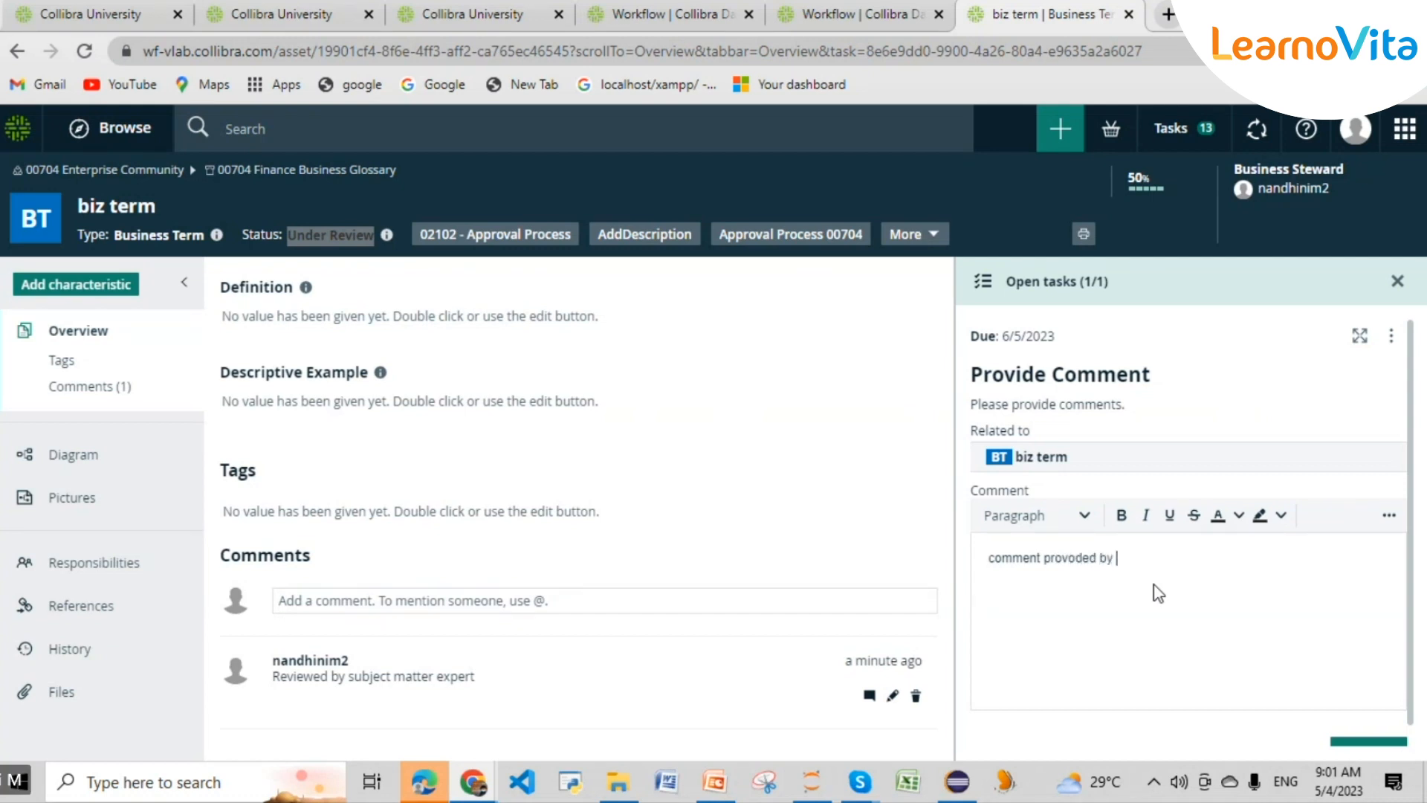
type("stag")
key("BackSpace")
type("keholder - good to ")
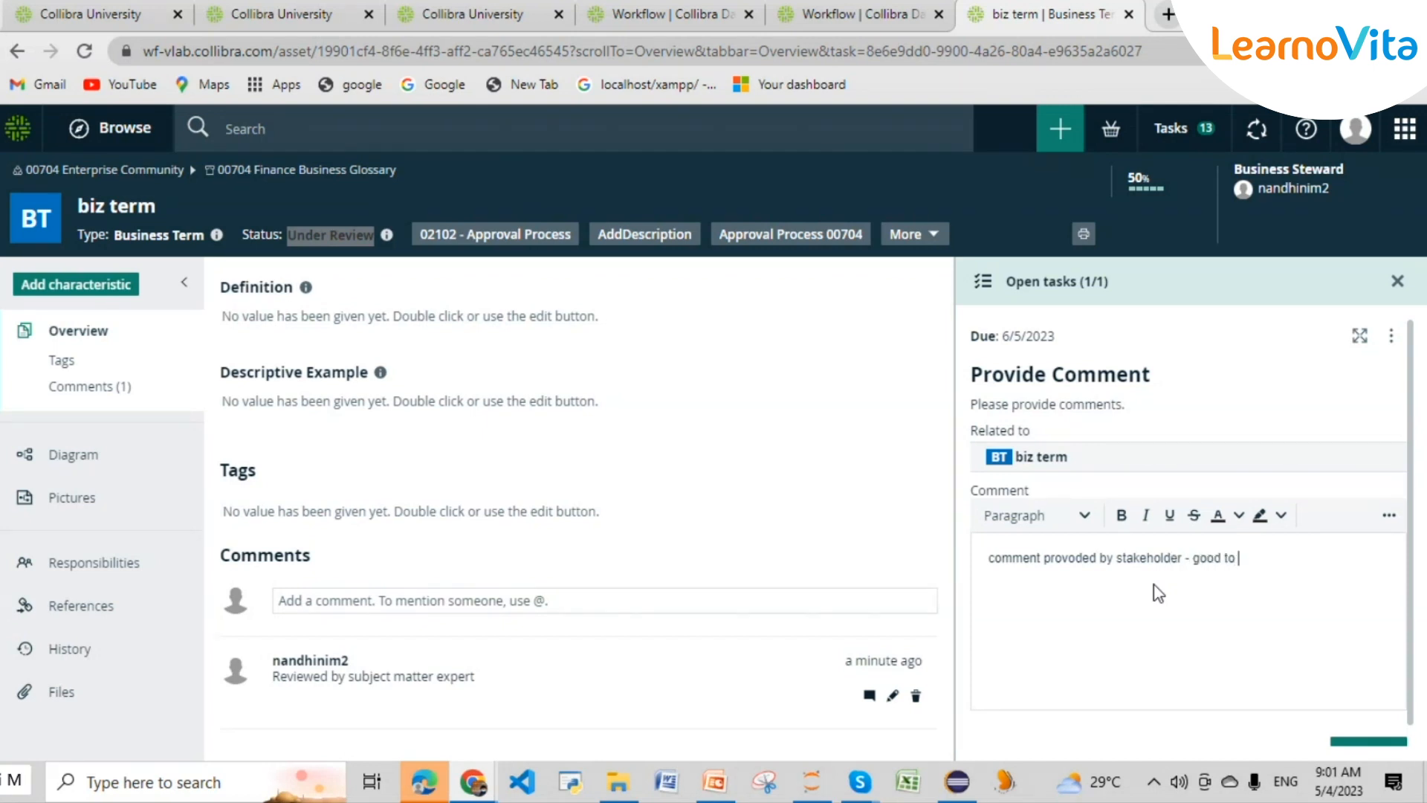
type("go")
scroll(1158, 592, "down", 1)
left_click(1355, 728)
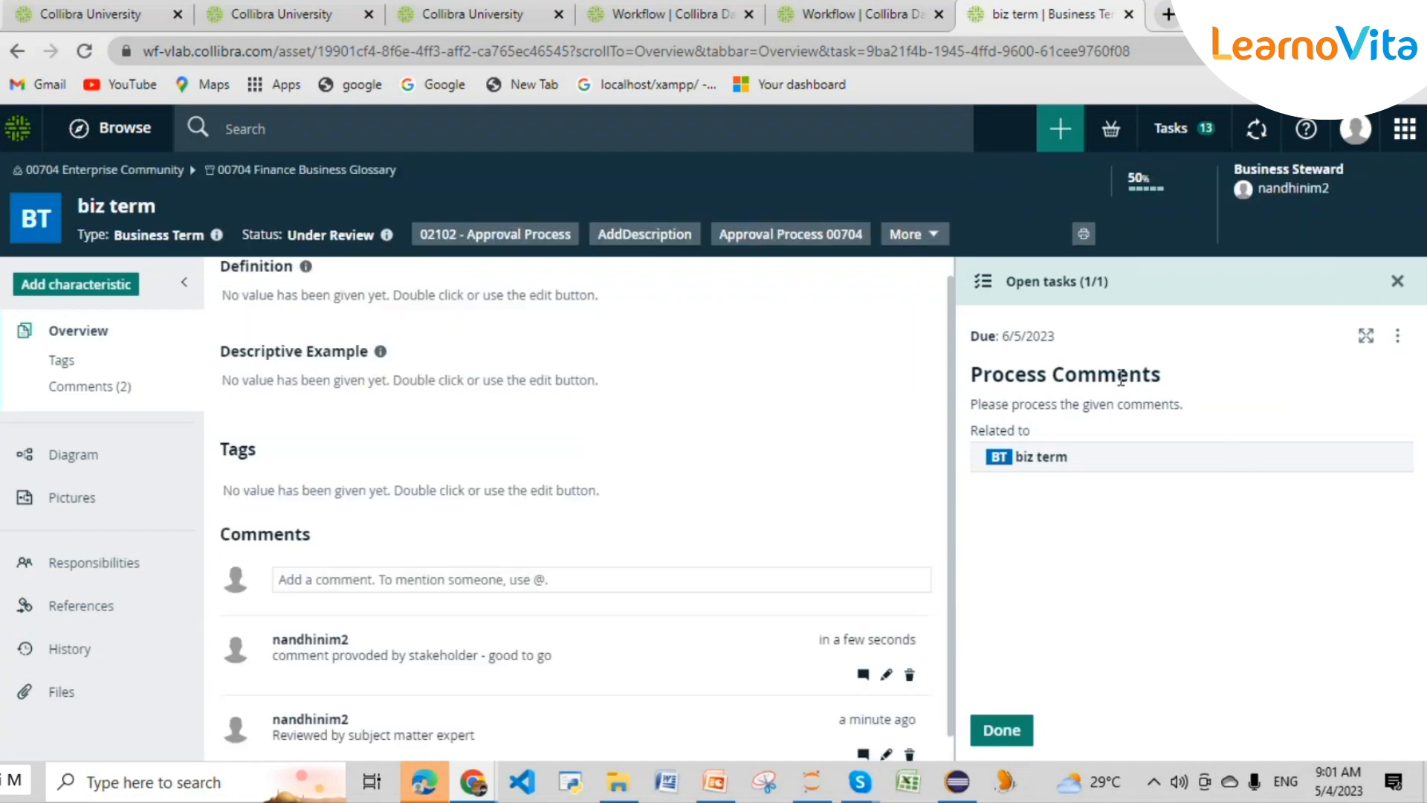
- Locate the Process Comments task in the Eclipse diagram and complete that open task for biz term in Collibra
left_click(957, 782)
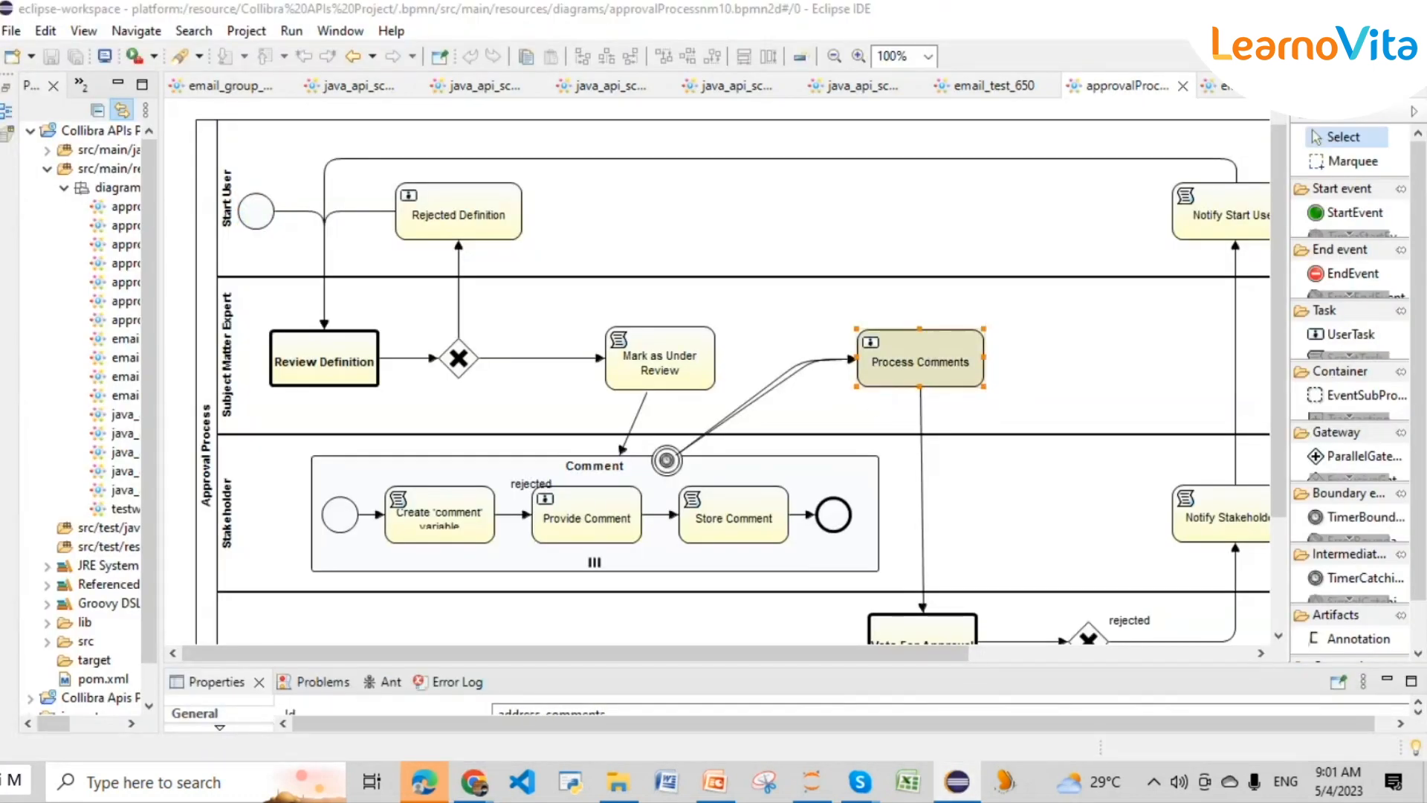
left_click(957, 783)
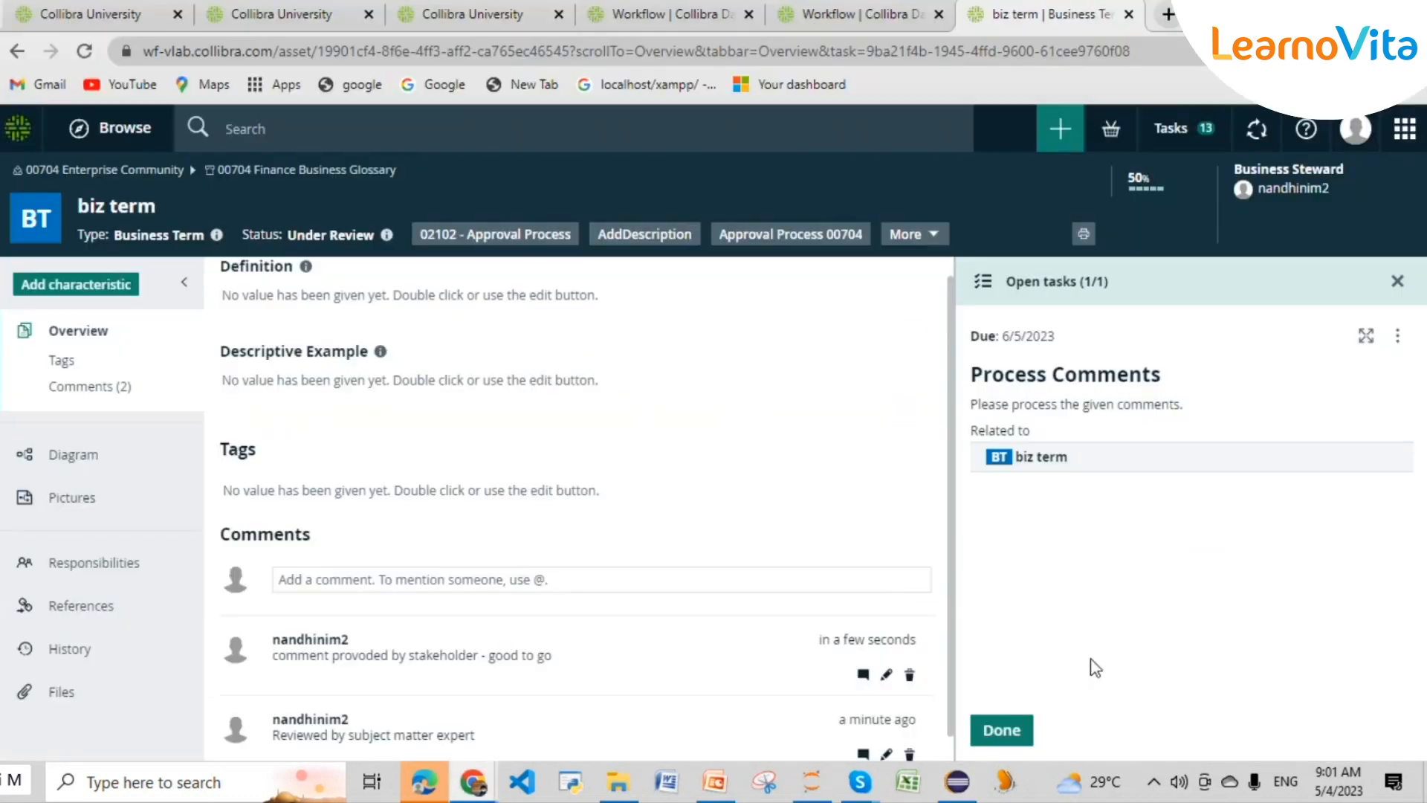
left_click(999, 731)
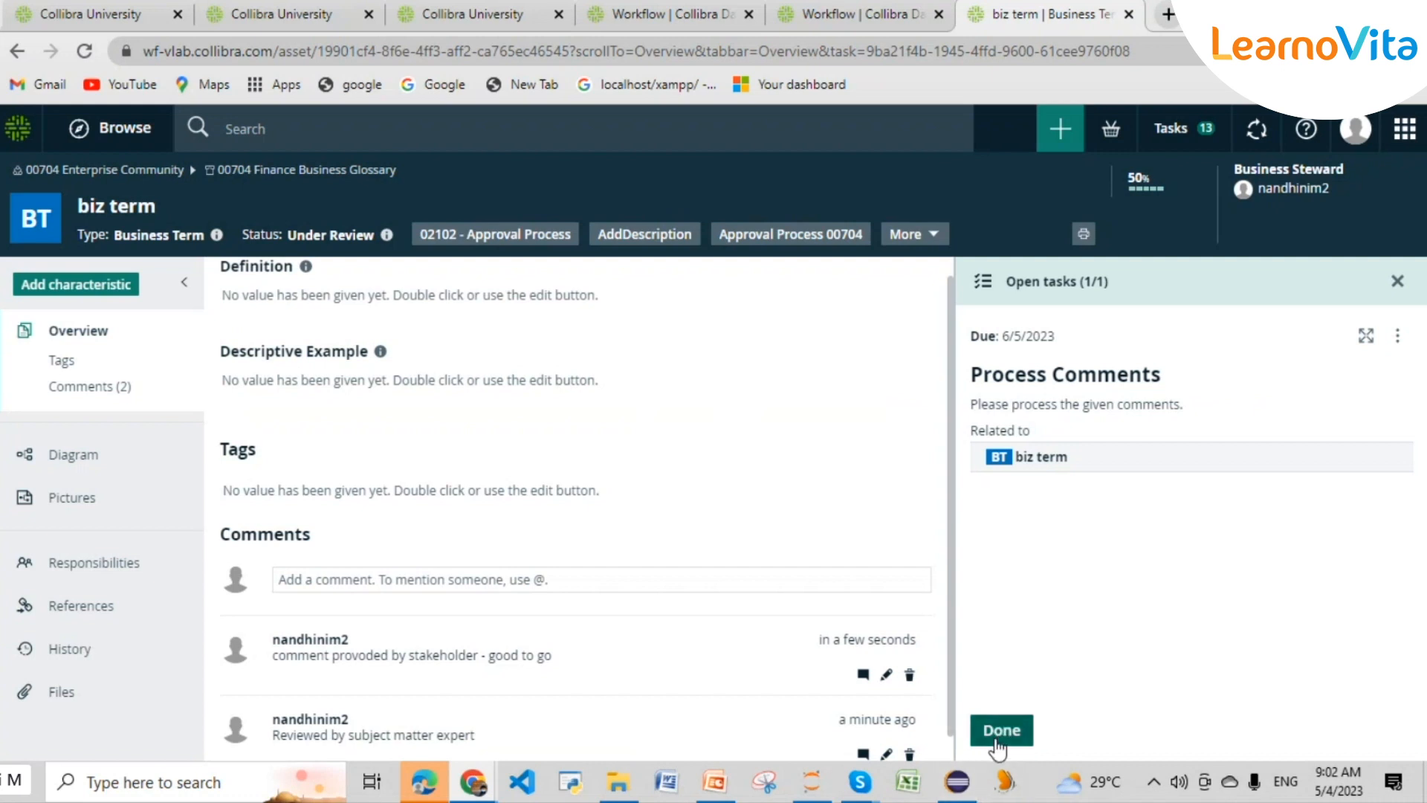
- Compare the open Approve task in Collibra with the Steward lane's Vote For Approval task in the Eclipse diagram
left_click(958, 782)
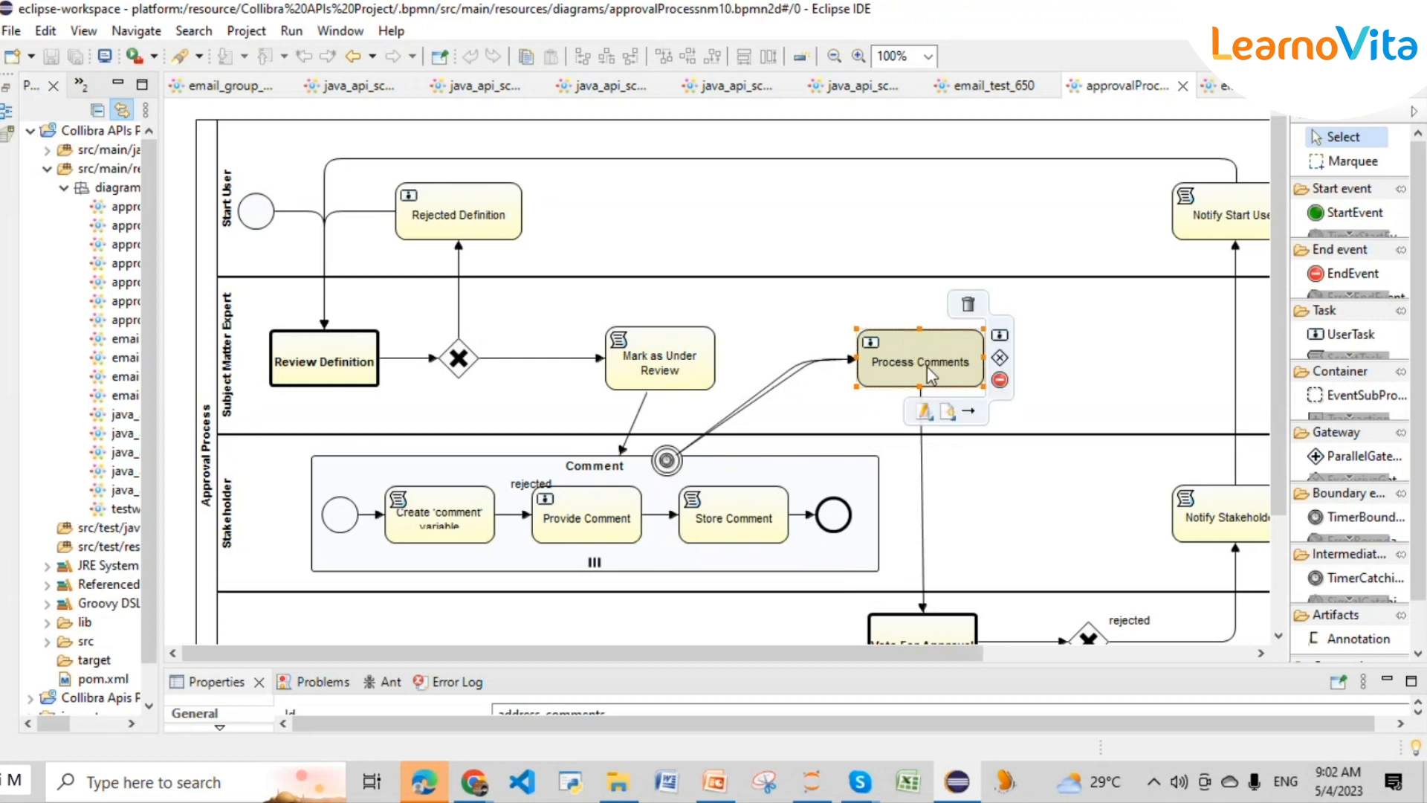
key("alt+Tab")
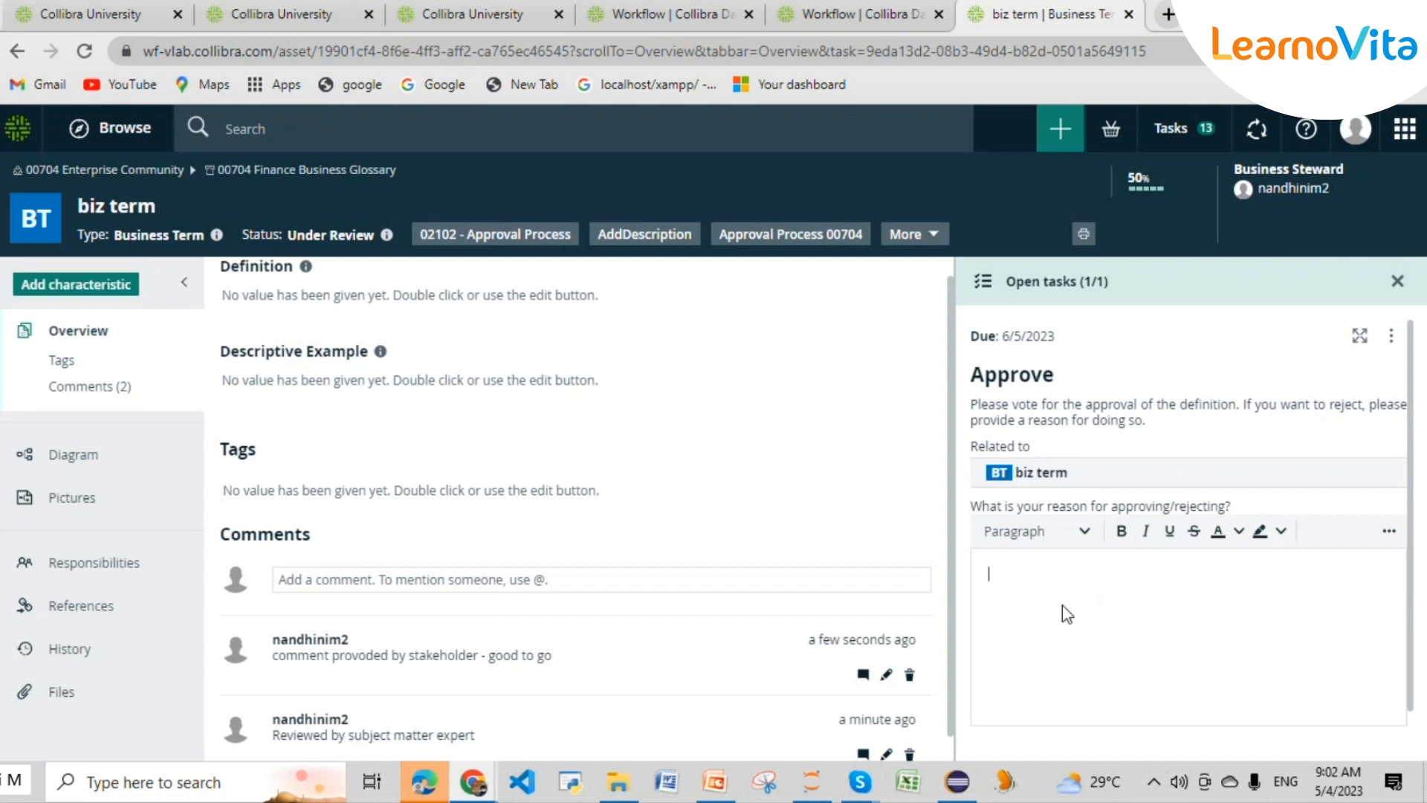
left_click(957, 782)
scroll(945, 450, "down", 4)
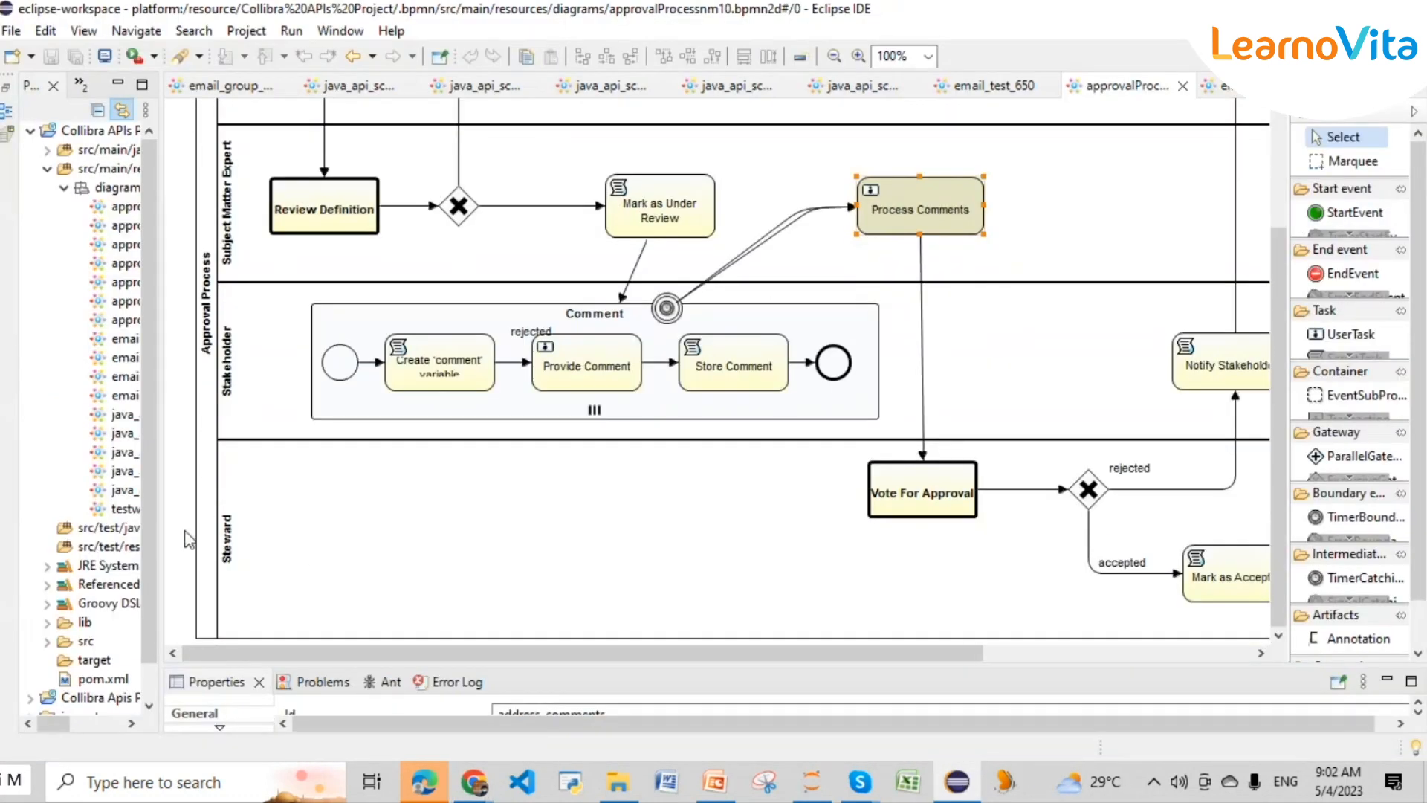
mouse_move(911, 501)
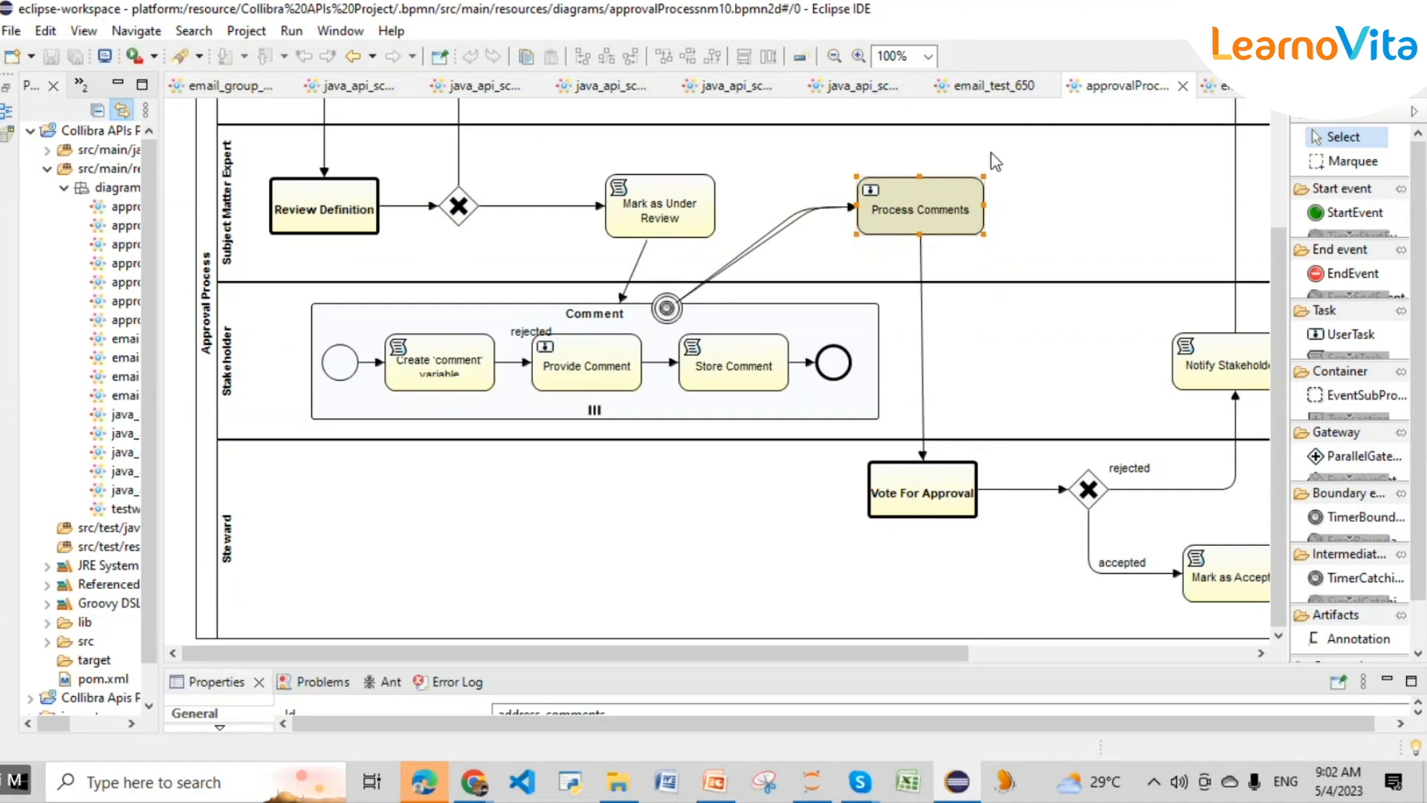
- Switch to Collibra, approve biz term's open Approve task with the reason "steward - approved", and review the asset's comments
key("alt+Tab")
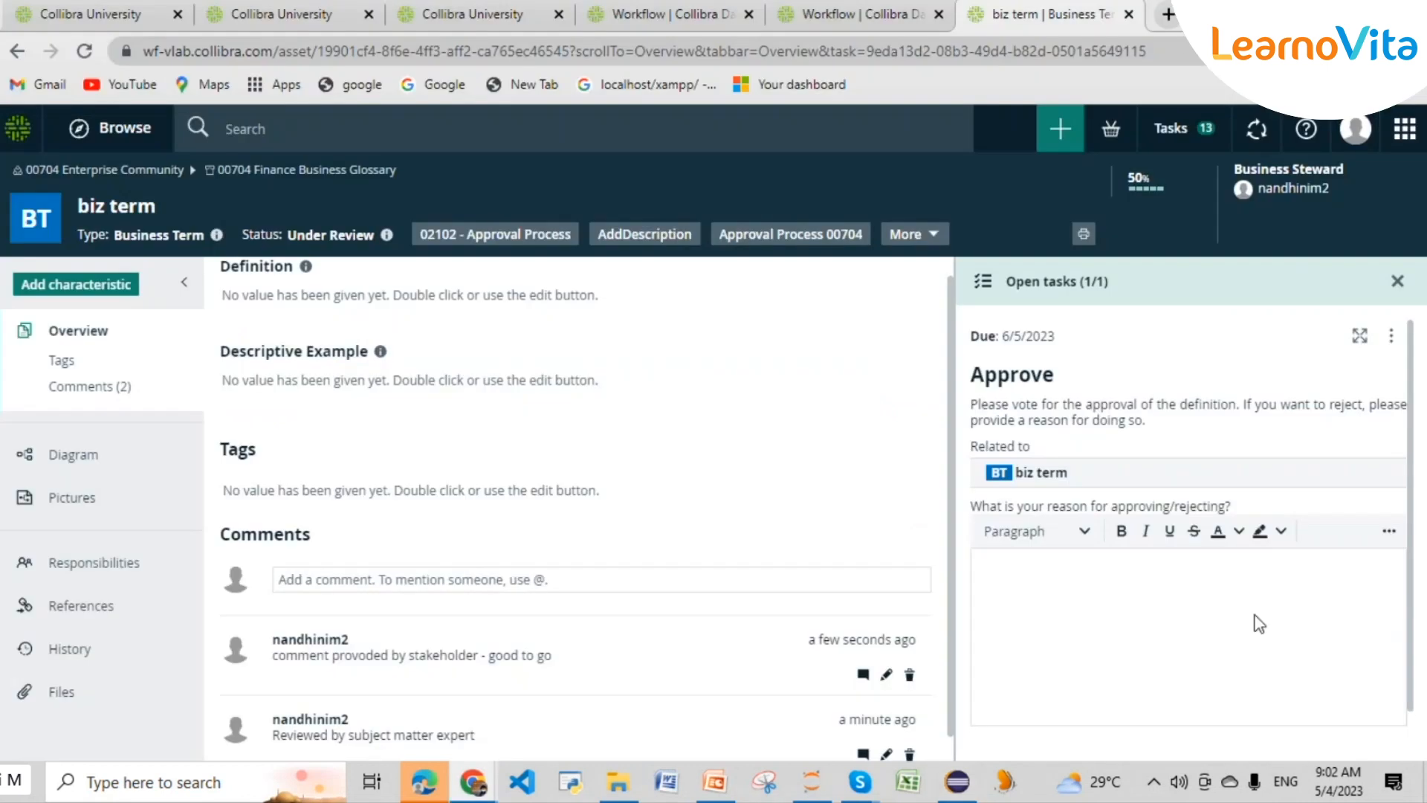
key("BackSpace")
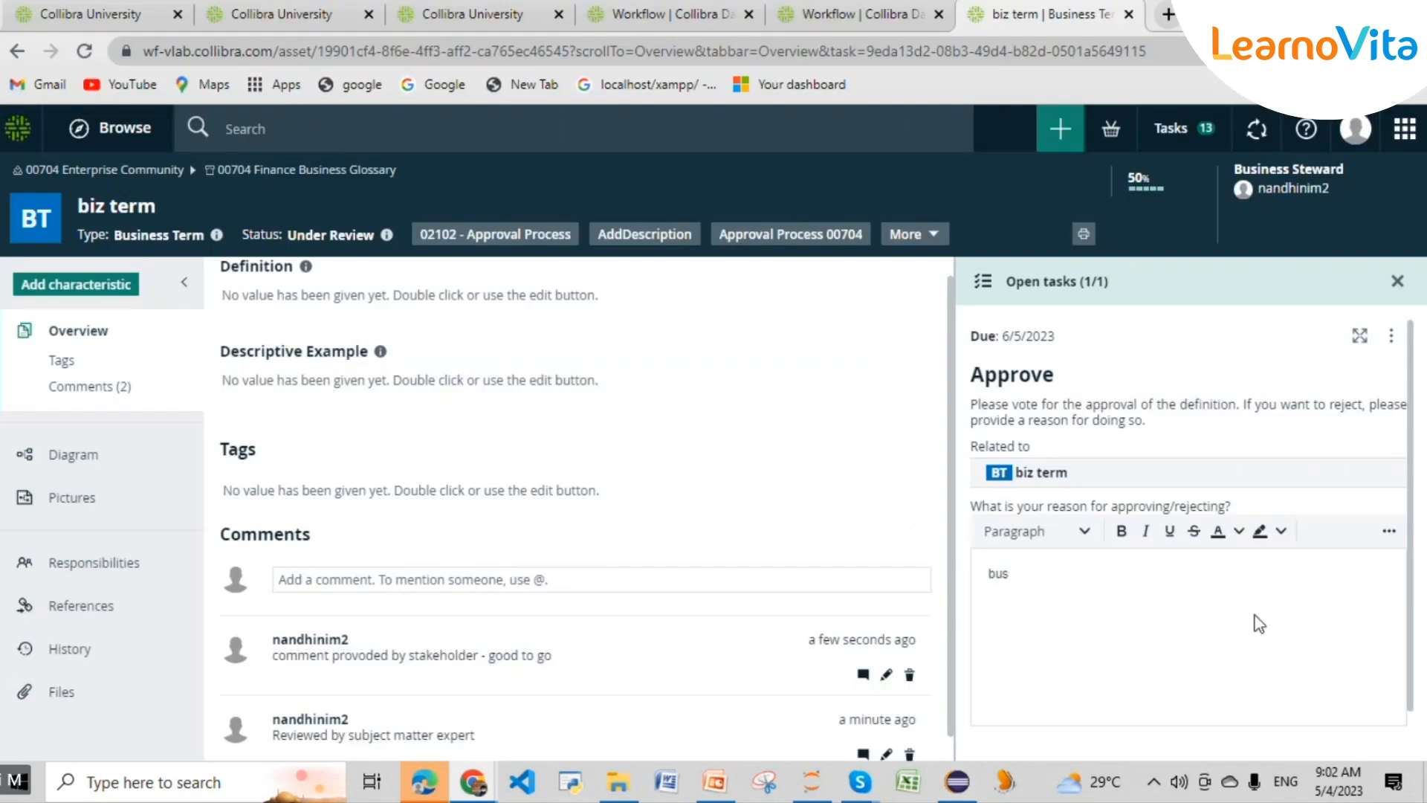
key("BackSpace")
key("BackSpace")
key("BackSpace")
type("steward - approved")
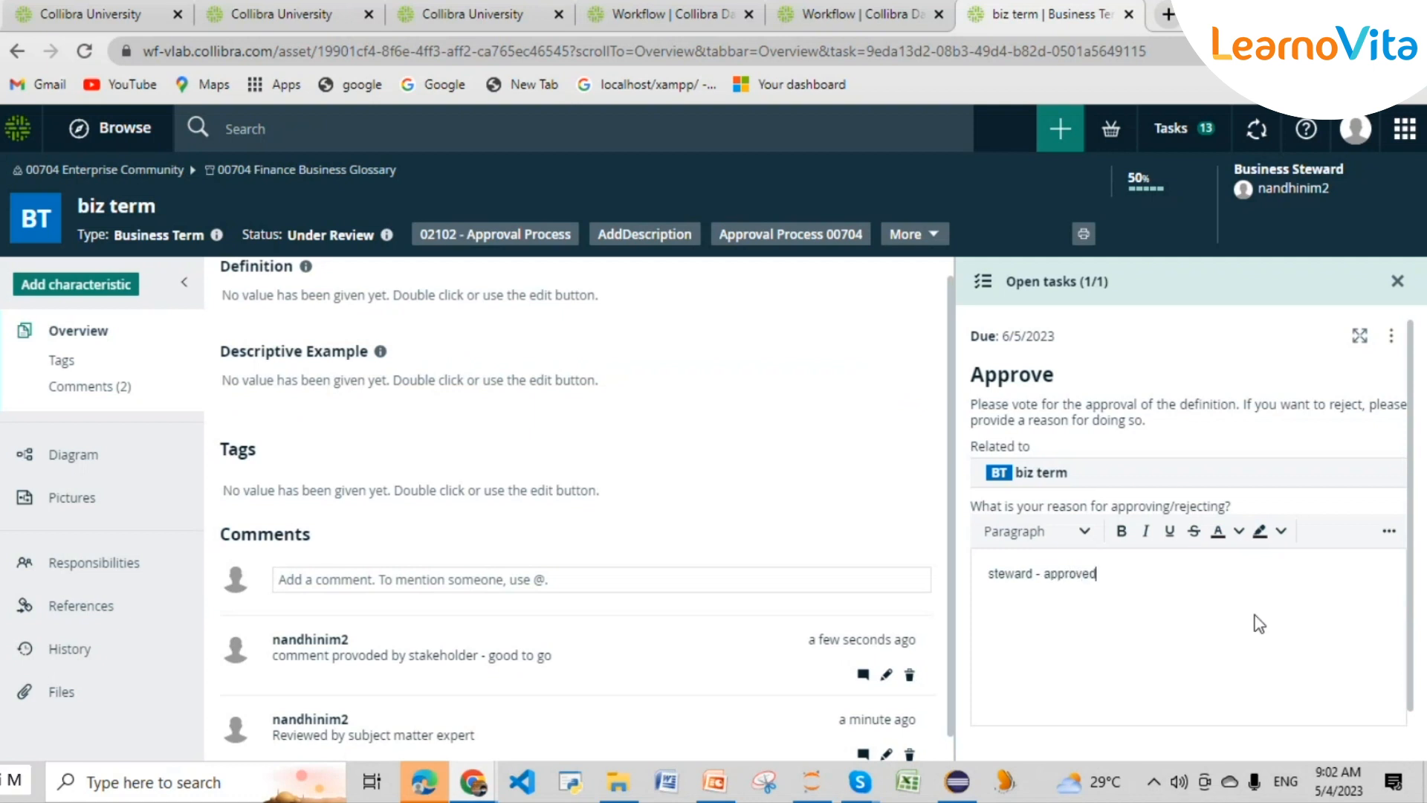
left_click(1349, 729)
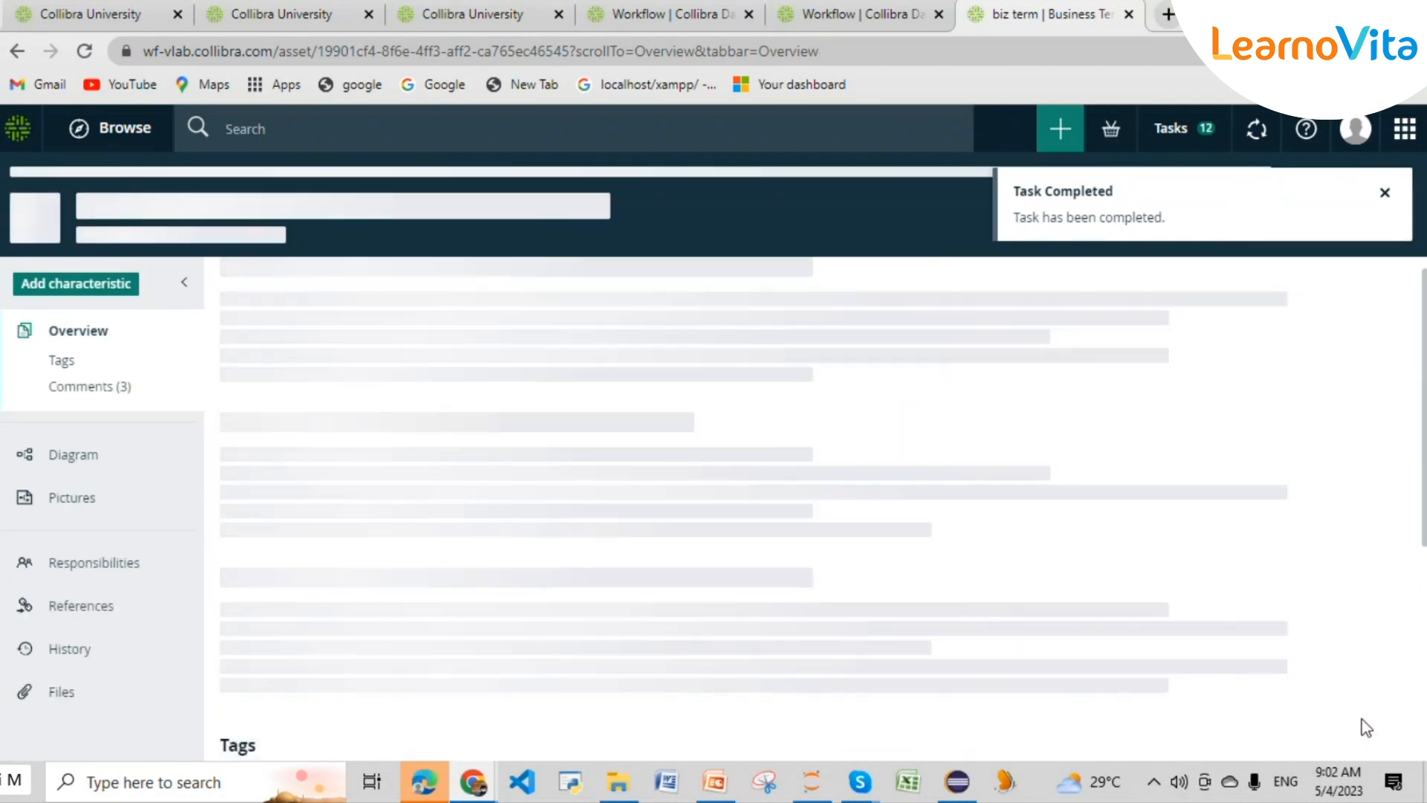
scroll(1031, 622, "down", 1)
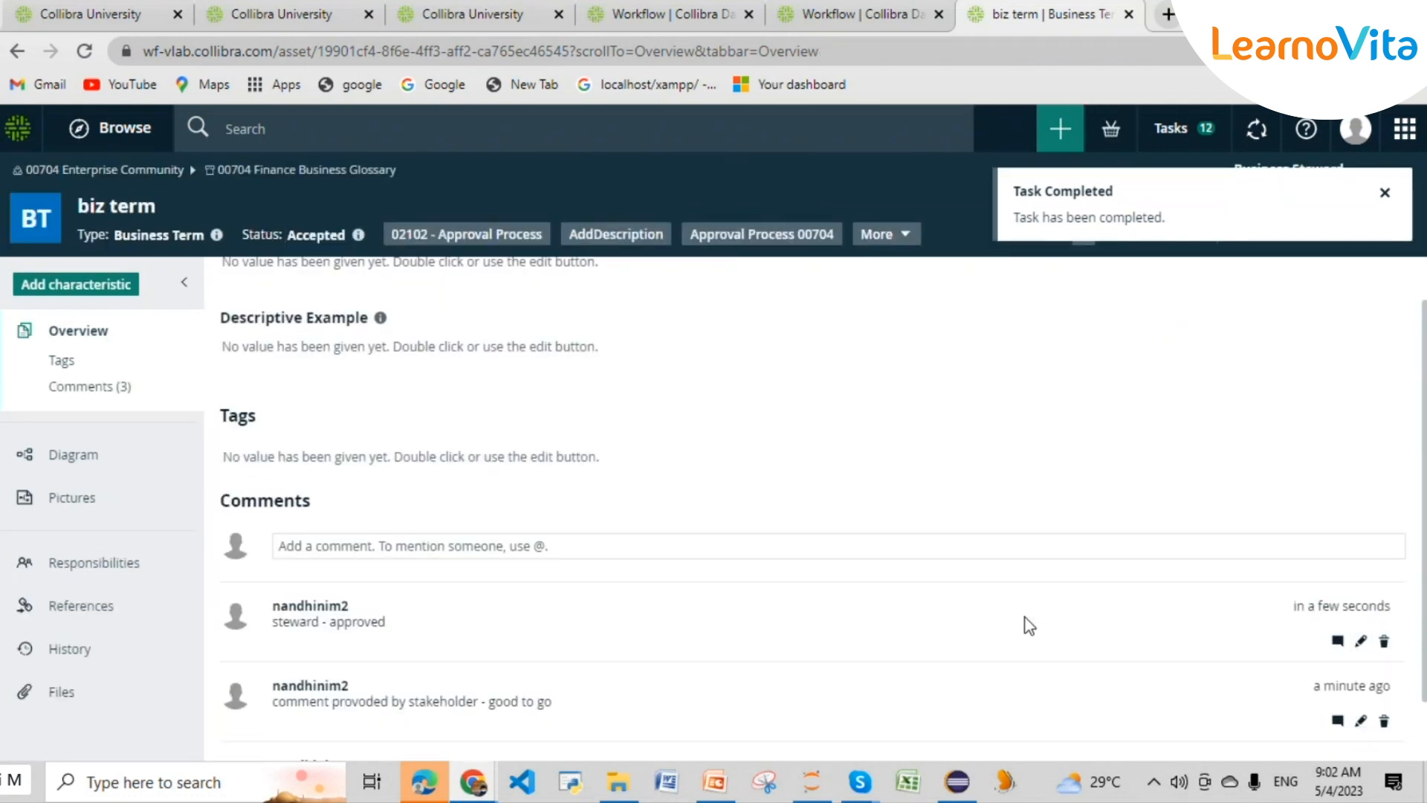
scroll(1030, 626, "up", 1)
scroll(524, 719, "down", 3)
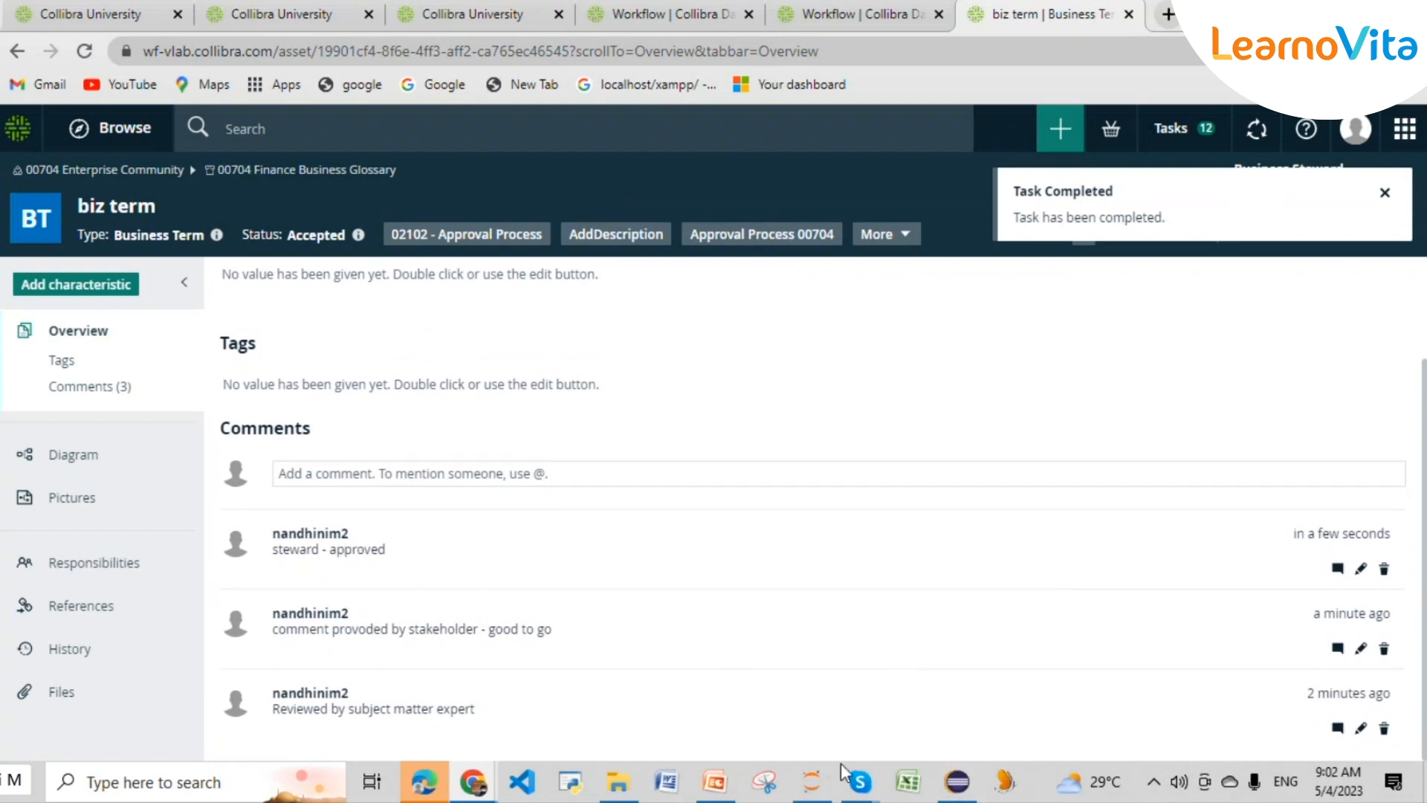
- Switch to Eclipse and trace the accepted path from Vote For Approval through Mark as Accepted and the notification tasks to the end event
left_click(957, 781)
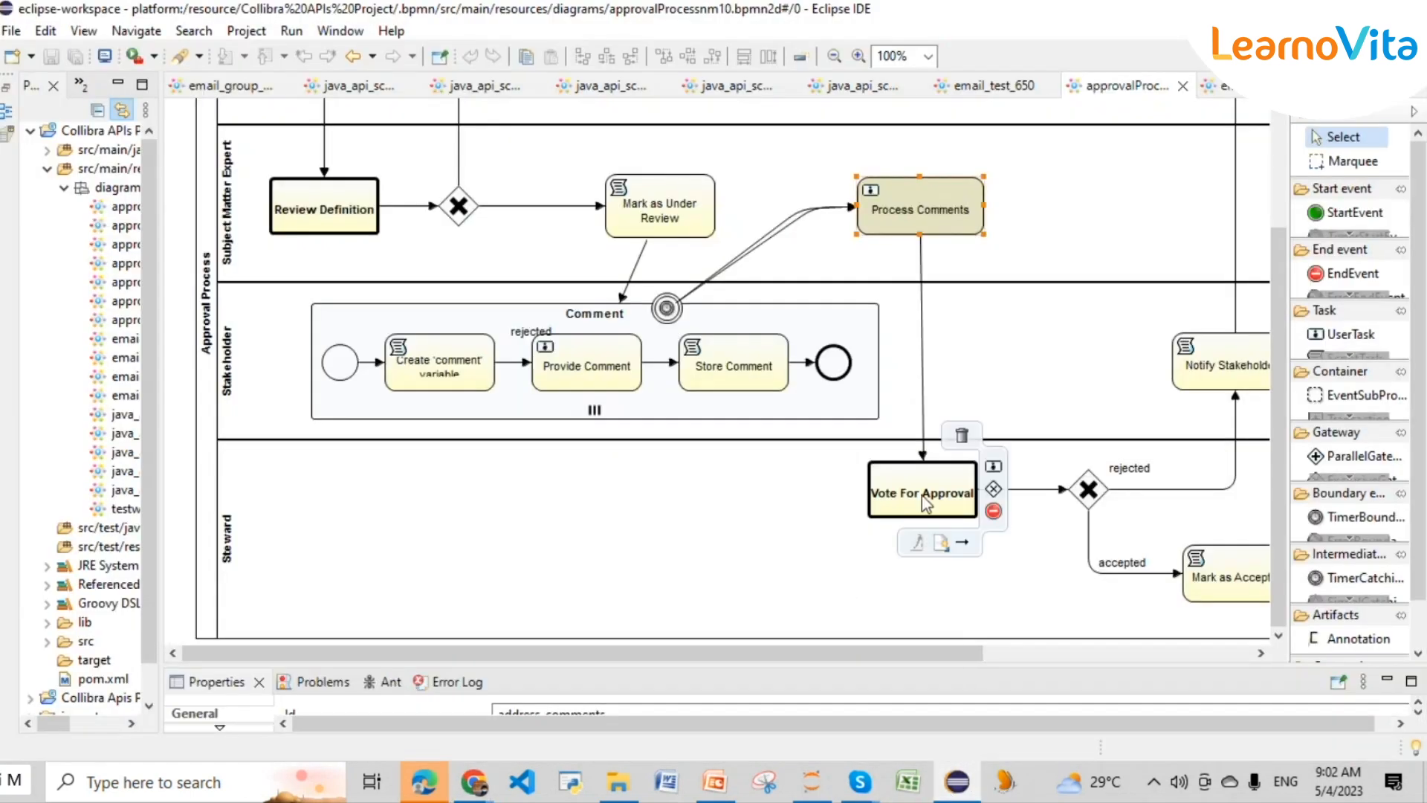
left_click_drag(899, 654, 1096, 654)
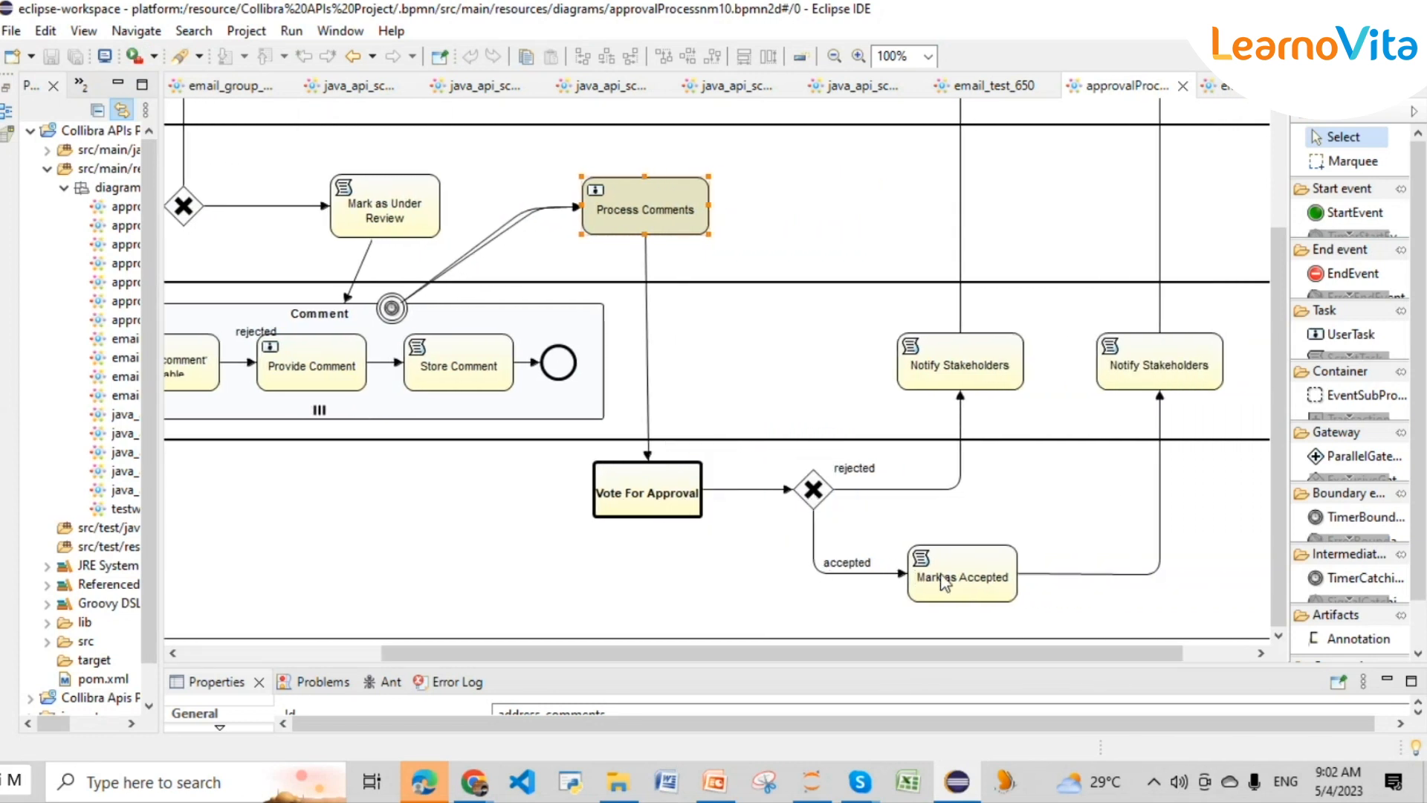
scroll(1068, 533, "up", 3)
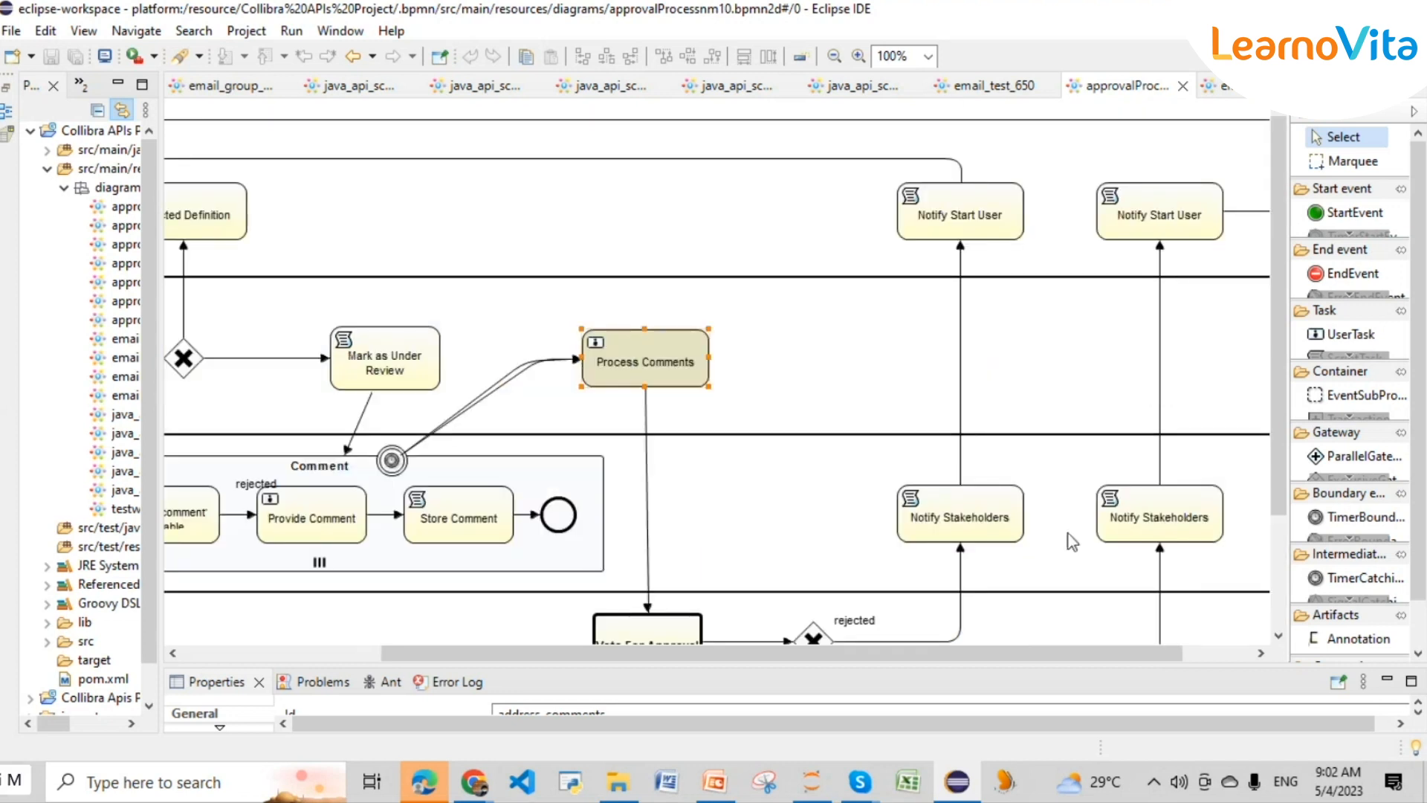
left_click_drag(1052, 652, 1119, 653)
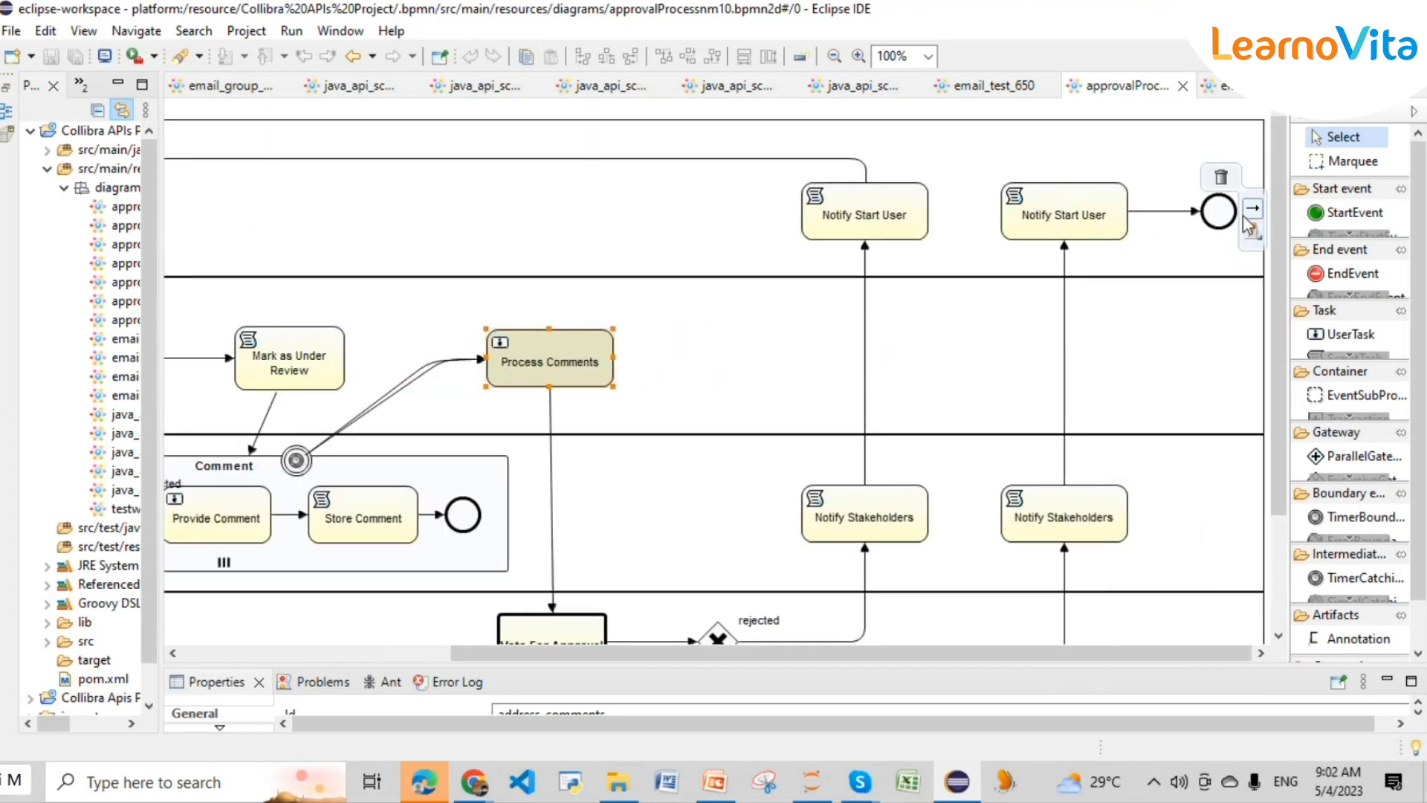
left_click_drag(1171, 660, 907, 656)
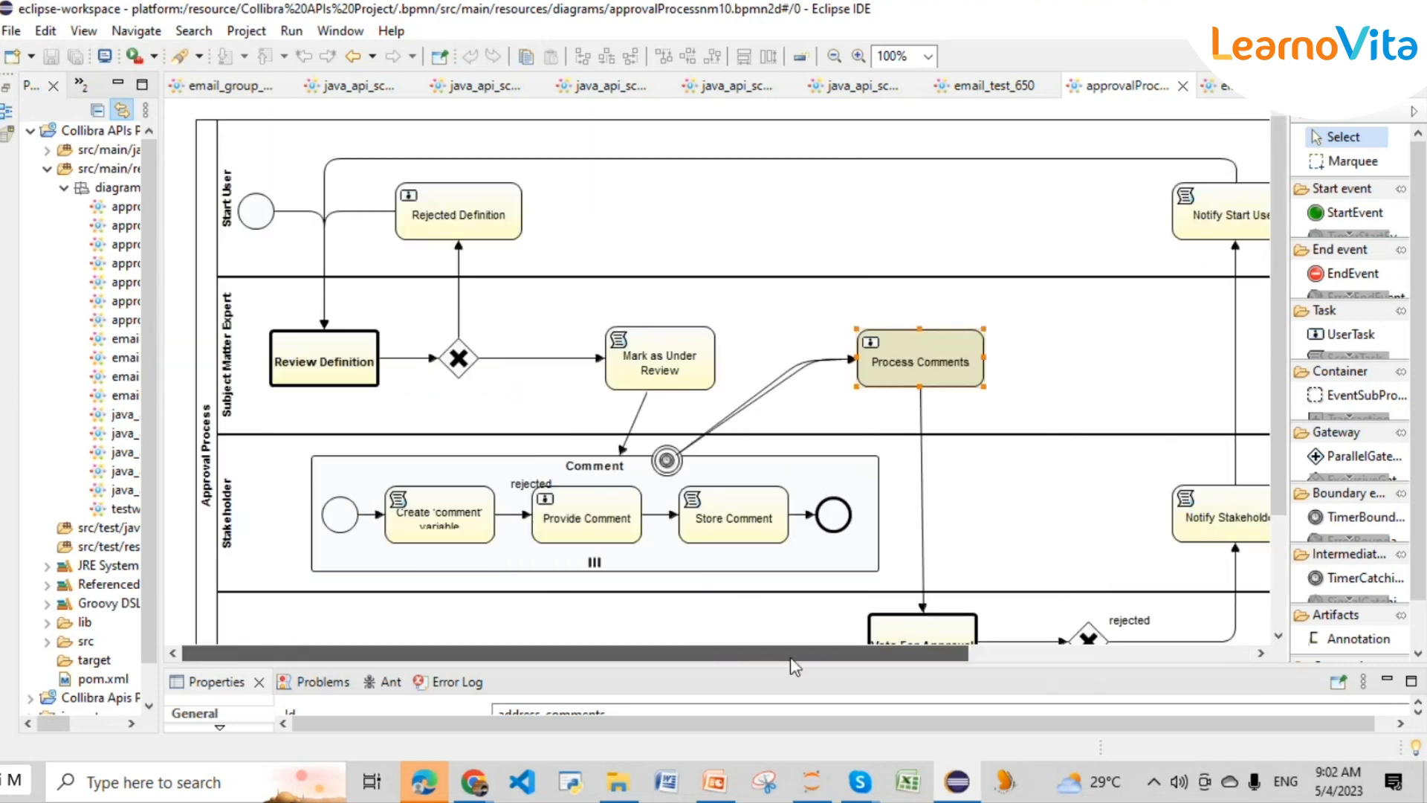
- Return to Collibra and check biz term's status against the diagram's Mark as Accepted task
left_click(957, 796)
left_click_drag(292, 235, 330, 242)
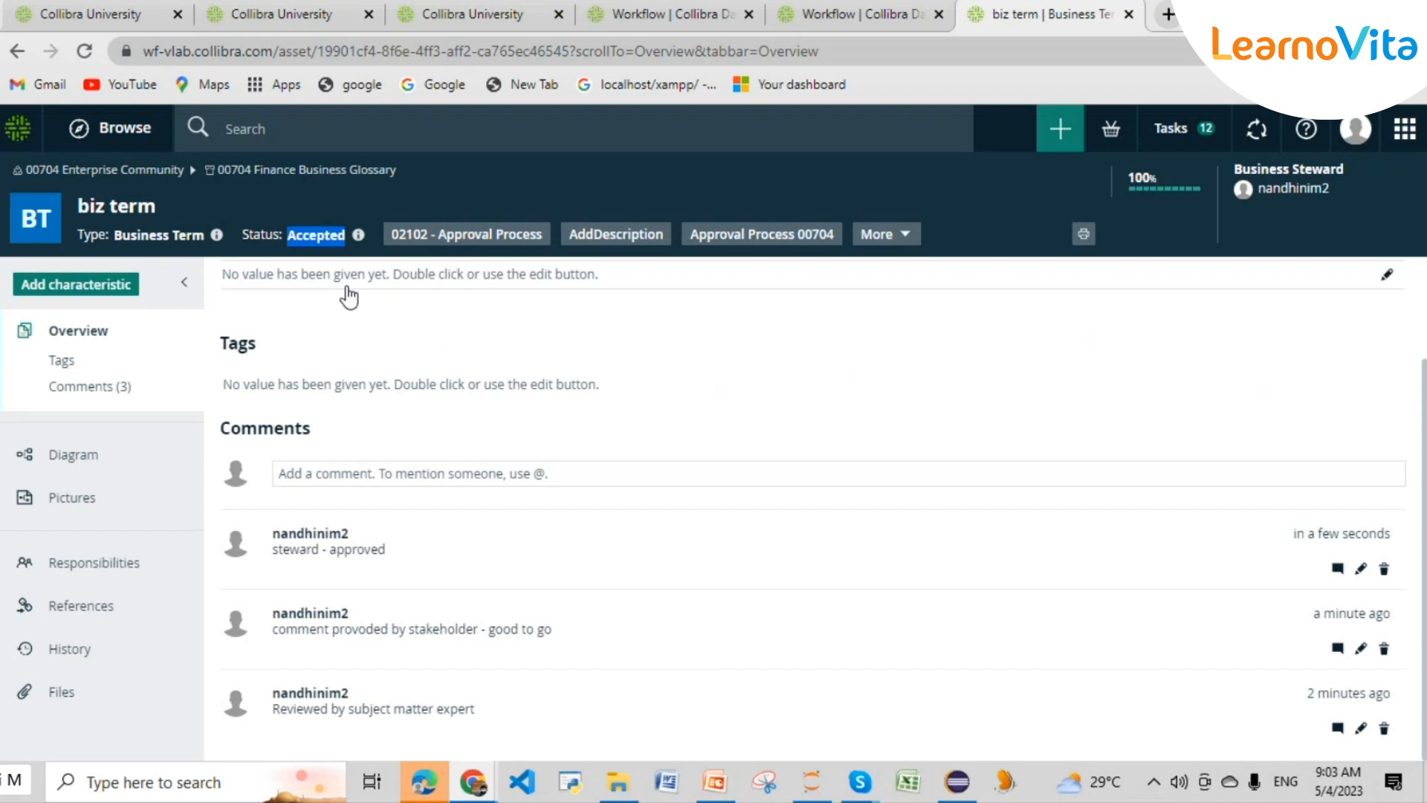
left_click(336, 173)
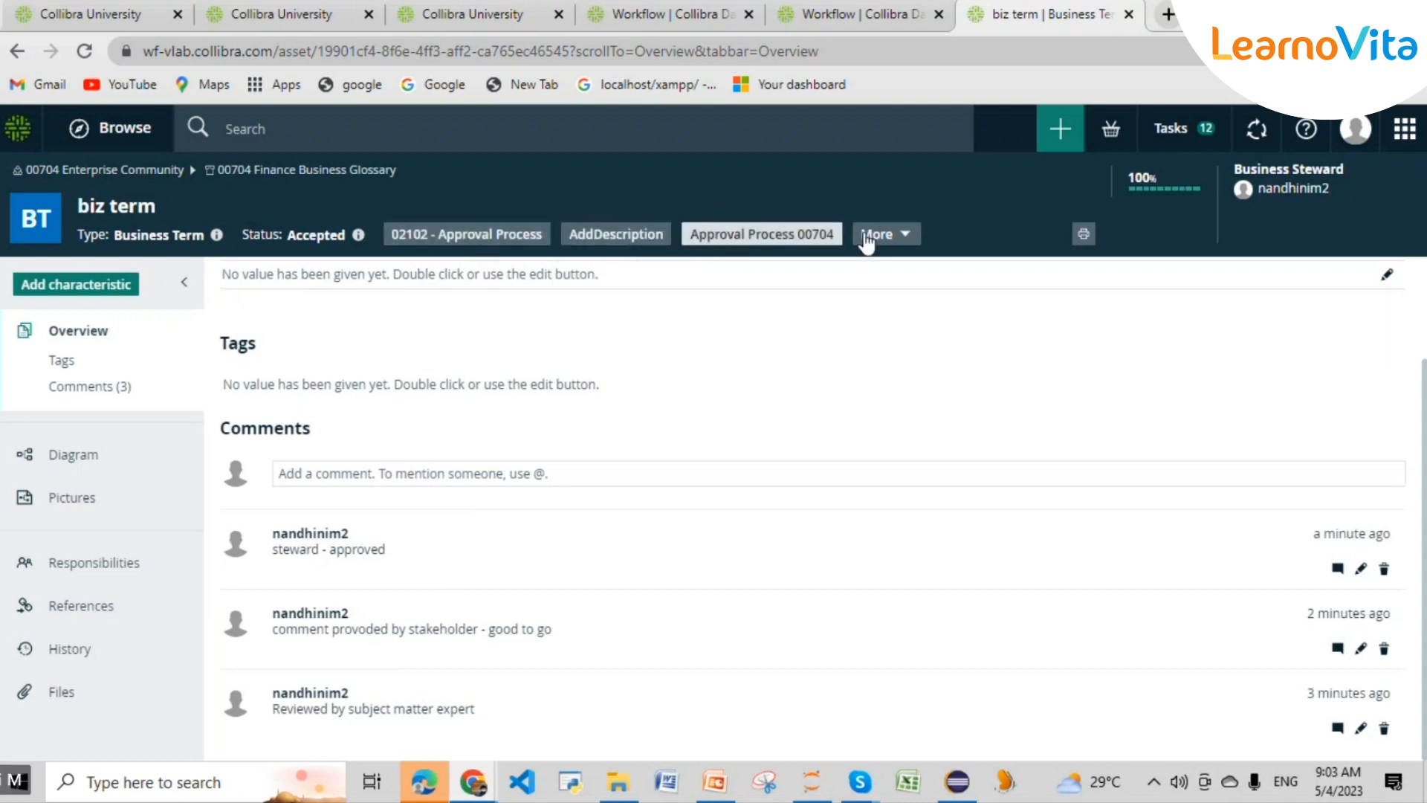
- Review the workflows available on biz term, reading the descriptions of 02102 - Approval Process, Approval Process 00704 and Approval Process nm10
mouse_move(559, 237)
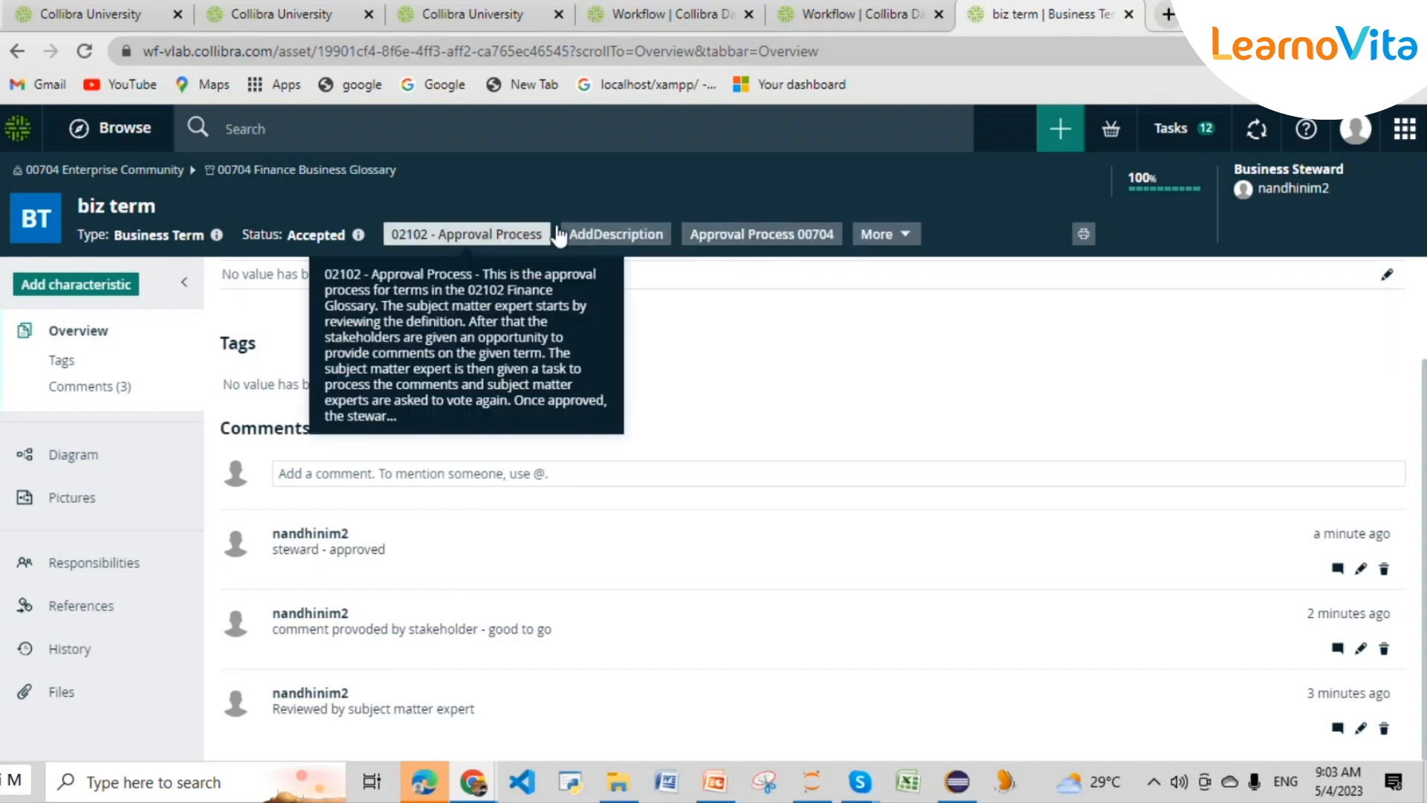
left_click(877, 234)
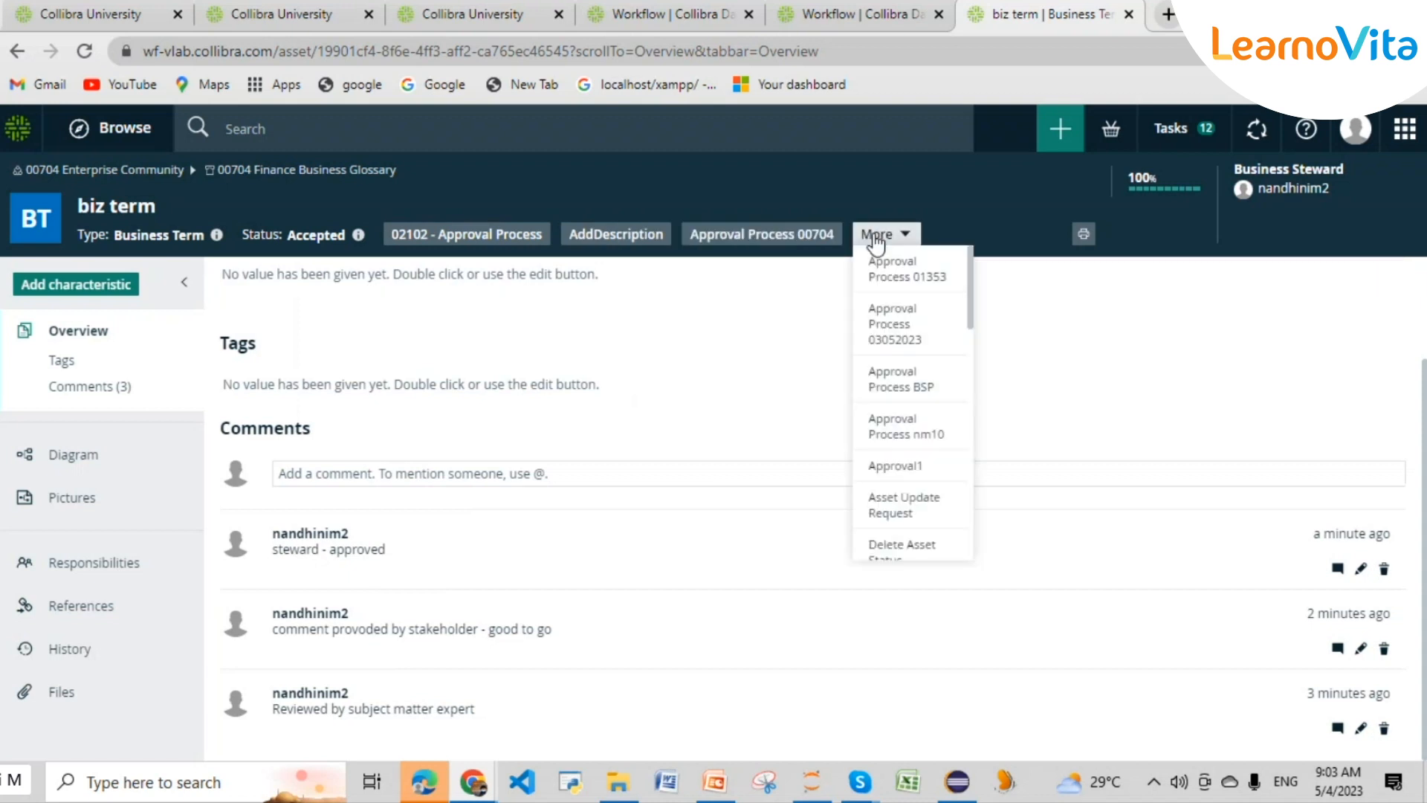
left_click(605, 342)
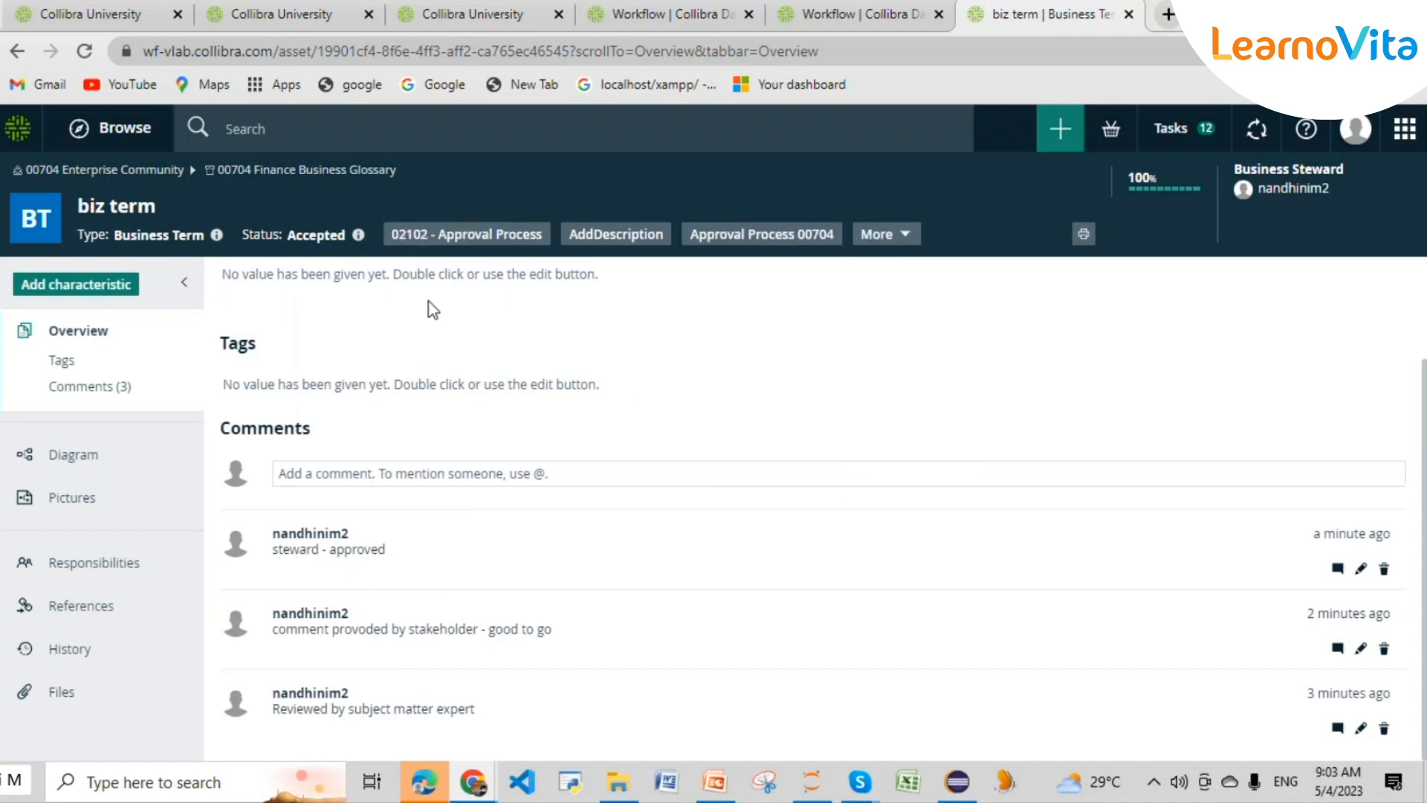
left_click(494, 240)
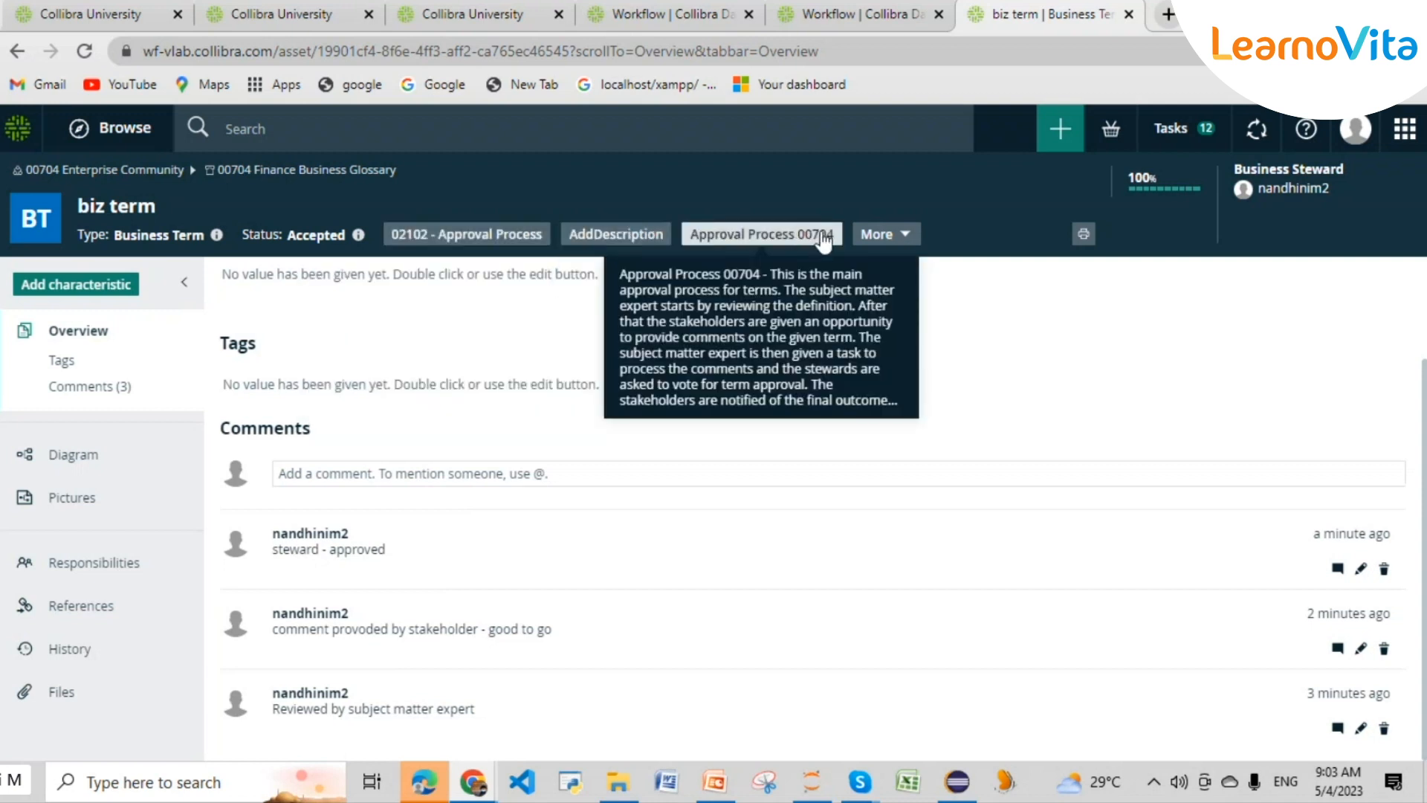
left_click(884, 234)
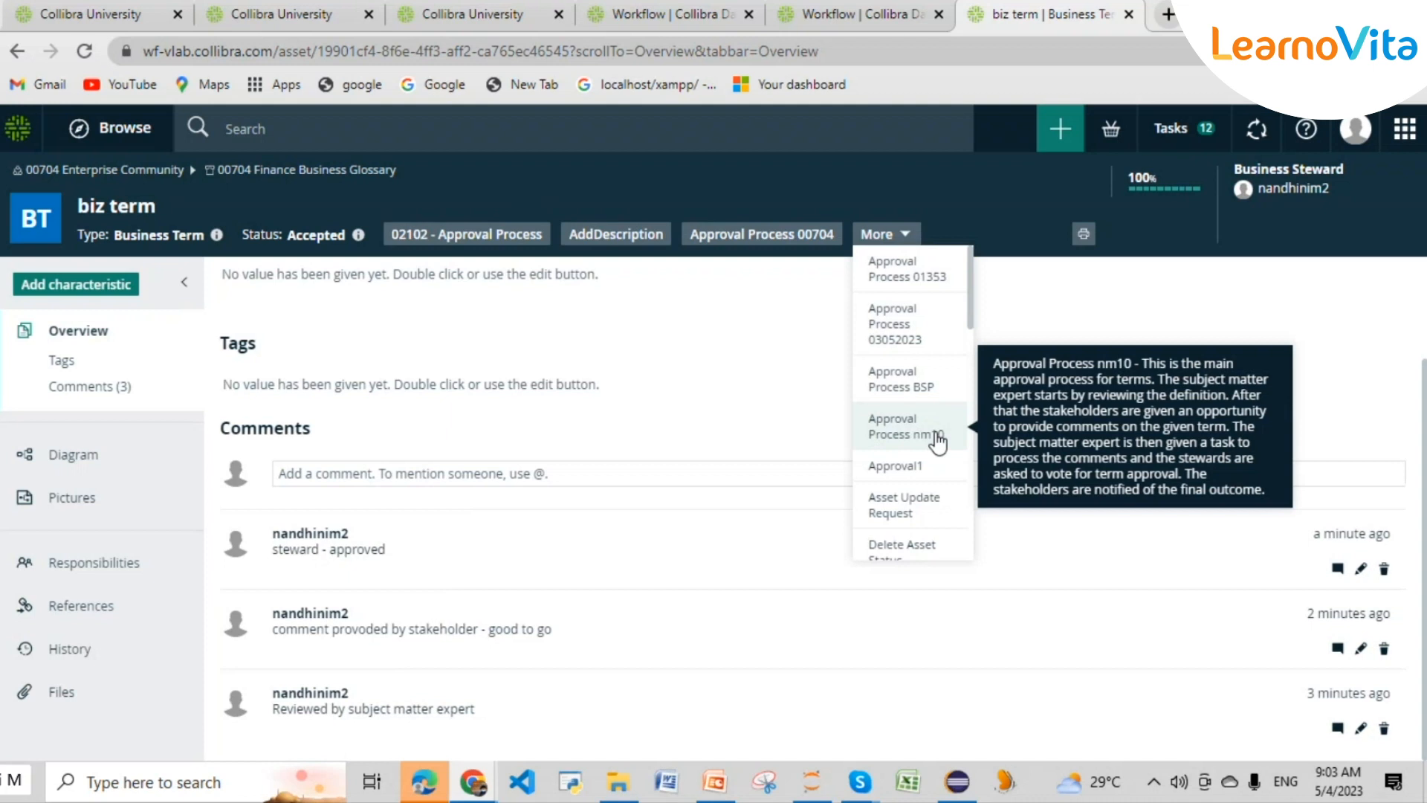
left_click(657, 395)
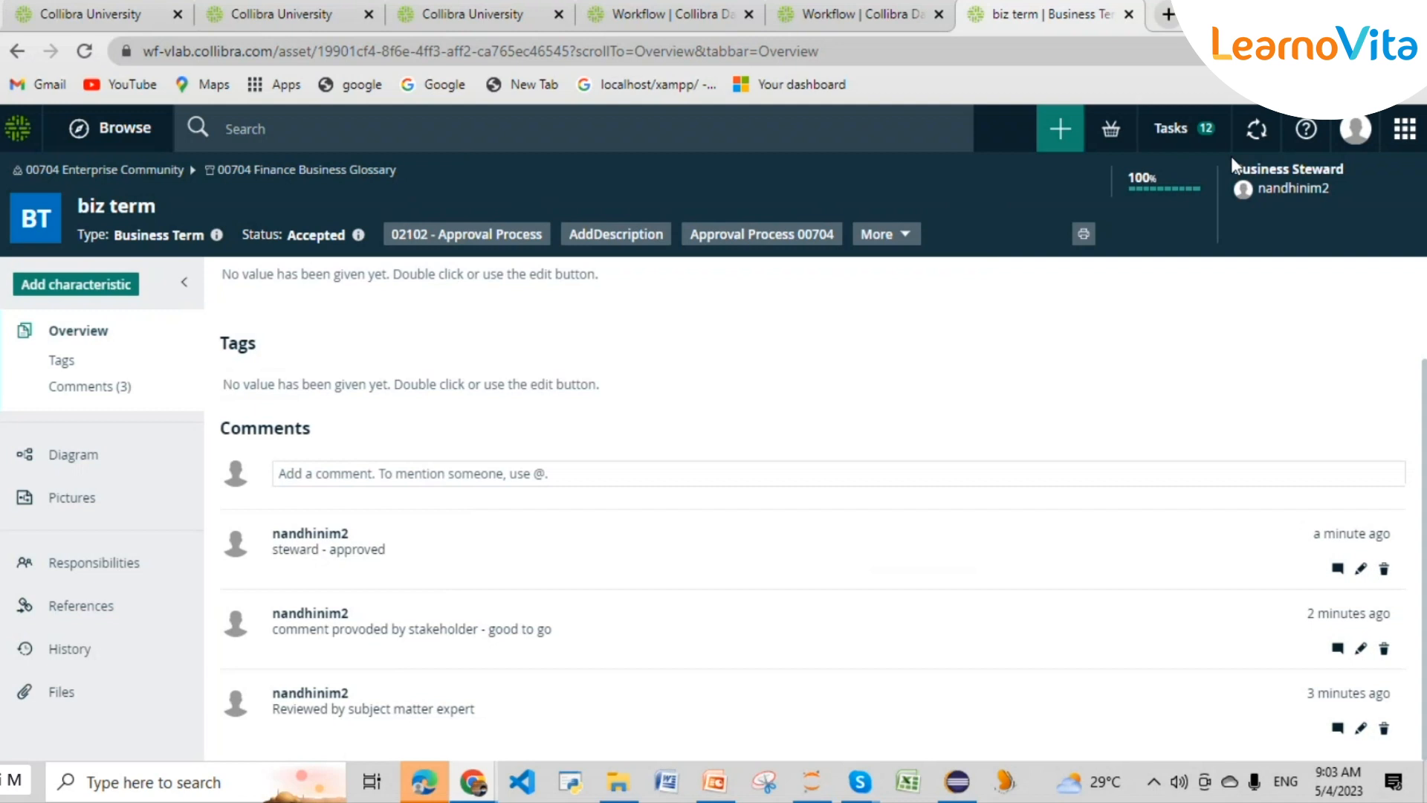
left_click(1404, 130)
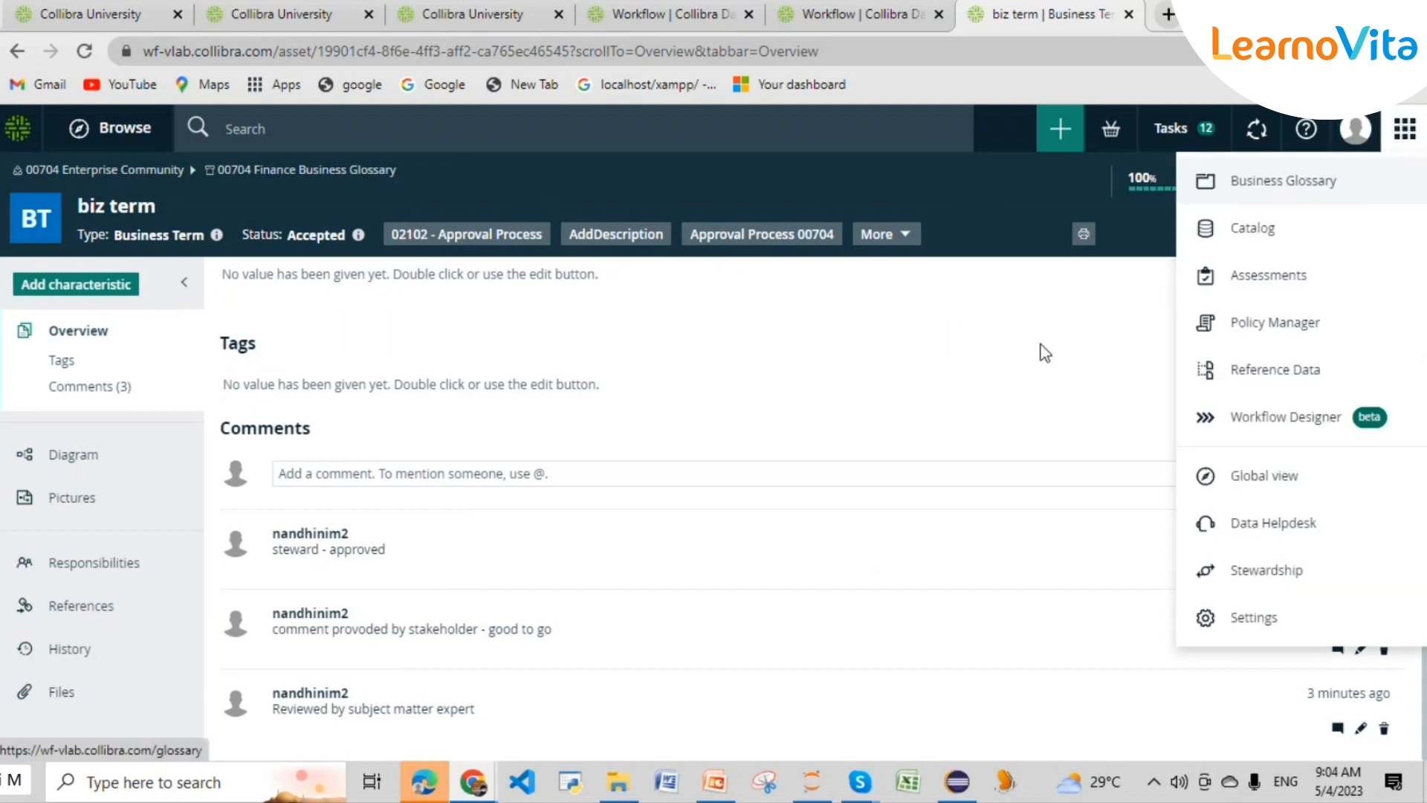
left_click(923, 352)
- Switch to Eclipse, select the Start User lane's start event and enlarge the properties area to inspect its general properties
left_click(959, 789)
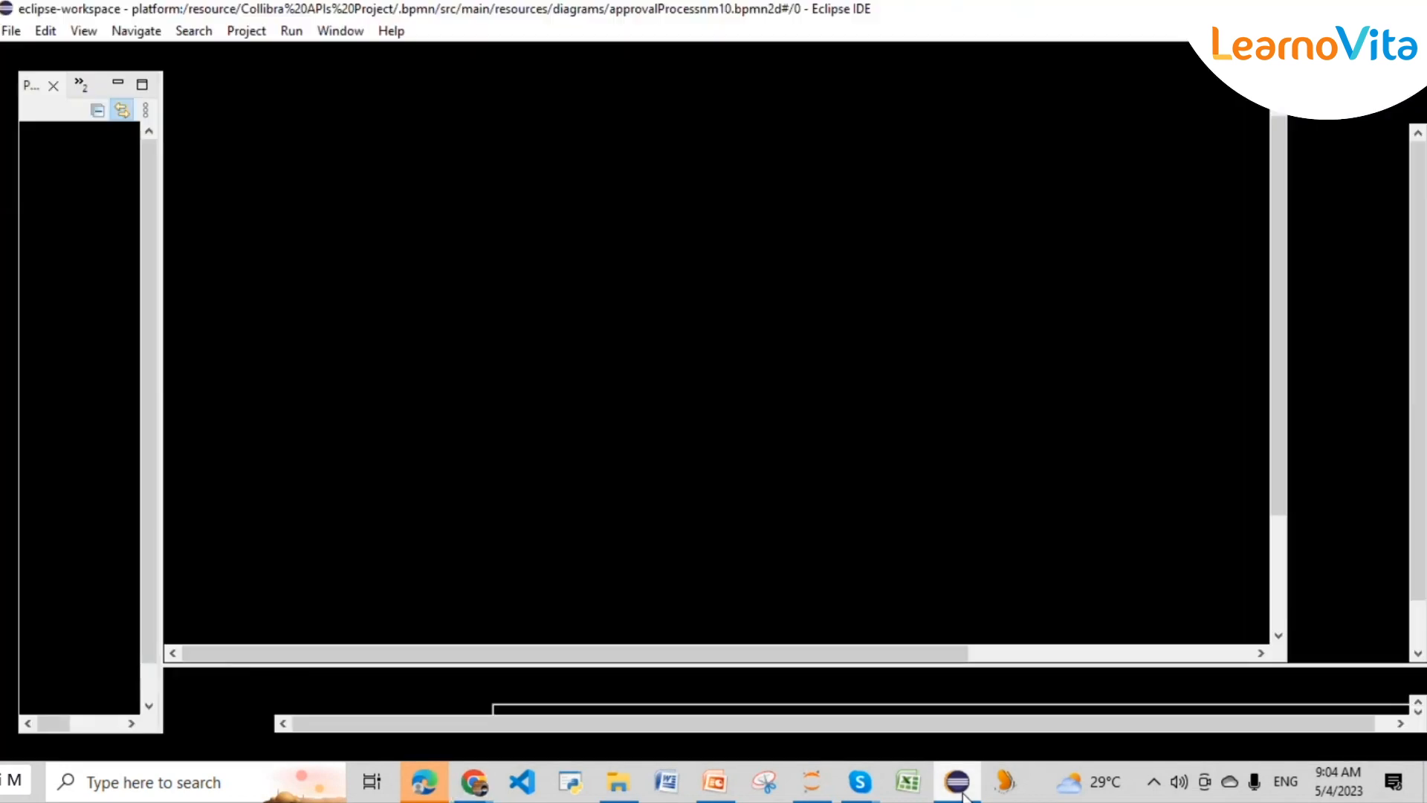
scroll(796, 463, "up", 3)
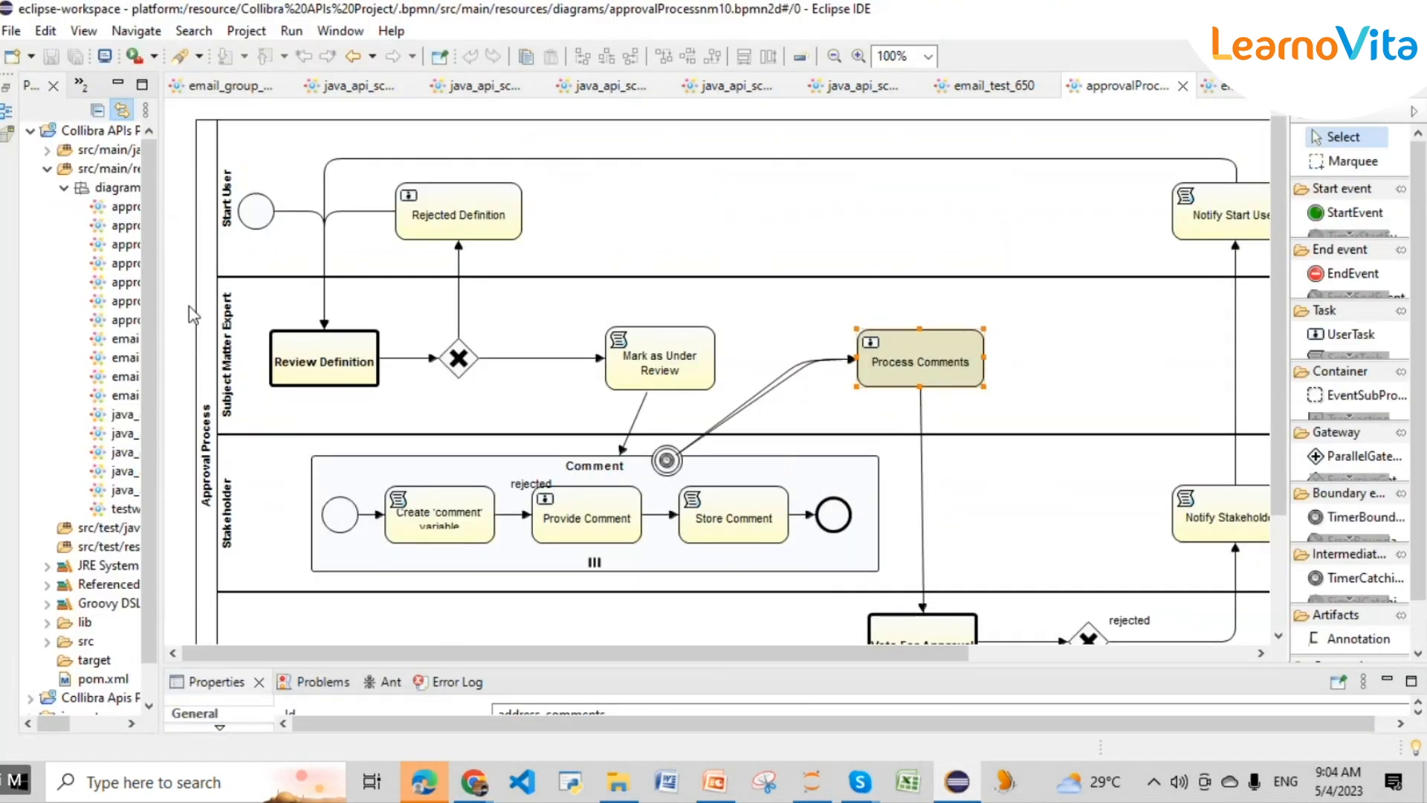
left_click(249, 217)
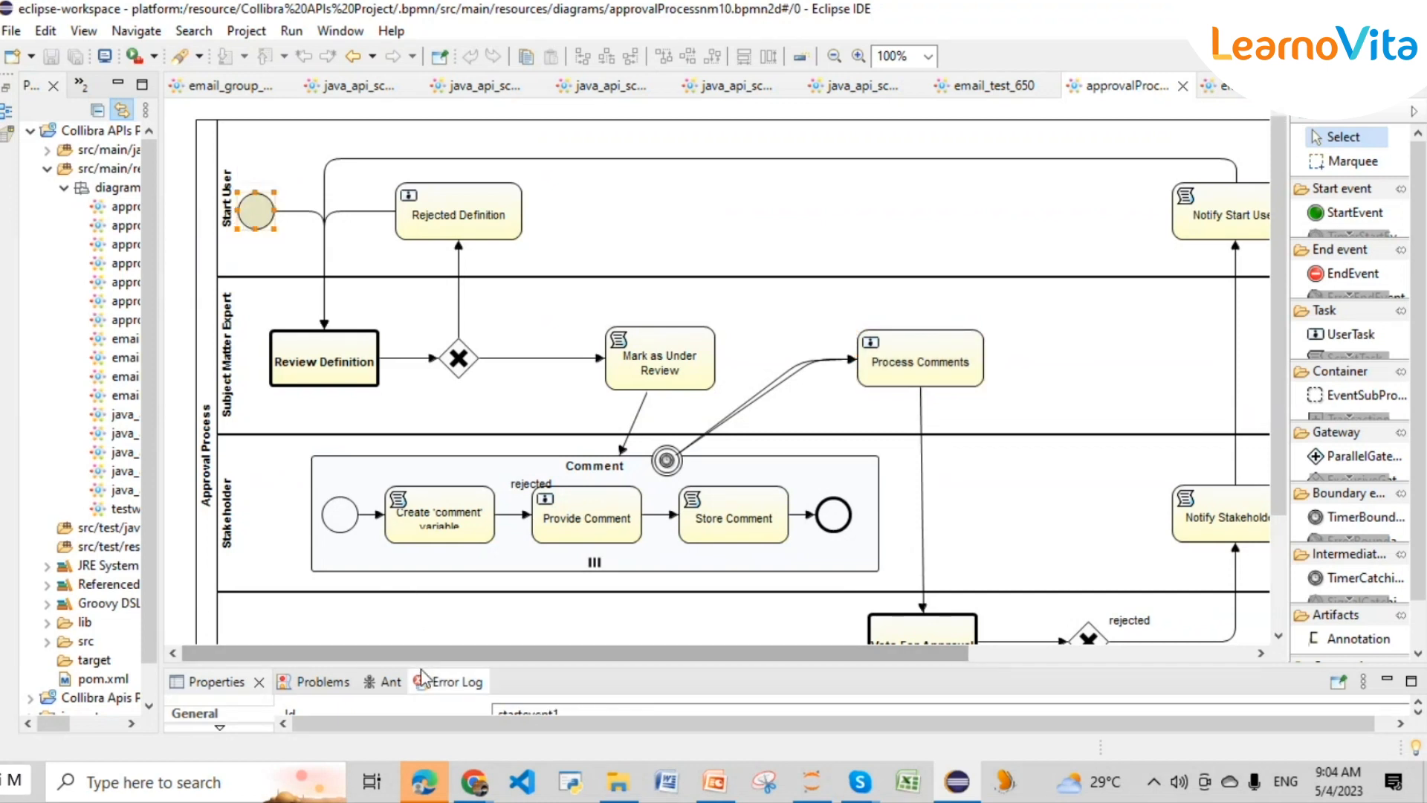
left_click_drag(420, 657, 431, 252)
mouse_move(256, 212)
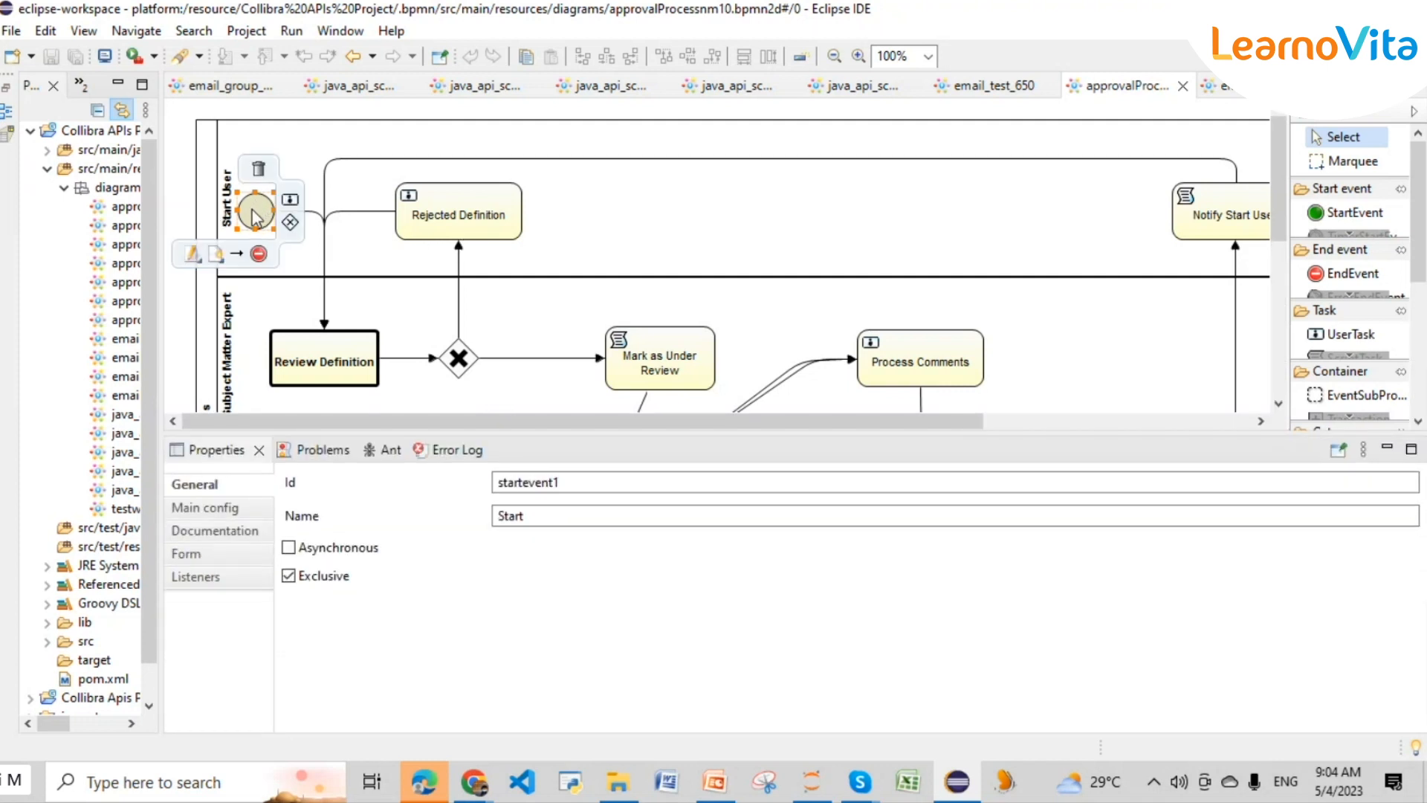
- Inspect the main configuration of the Process Comments task and of the start event, and shrink the properties area again
left_click(420, 205)
left_click(638, 346)
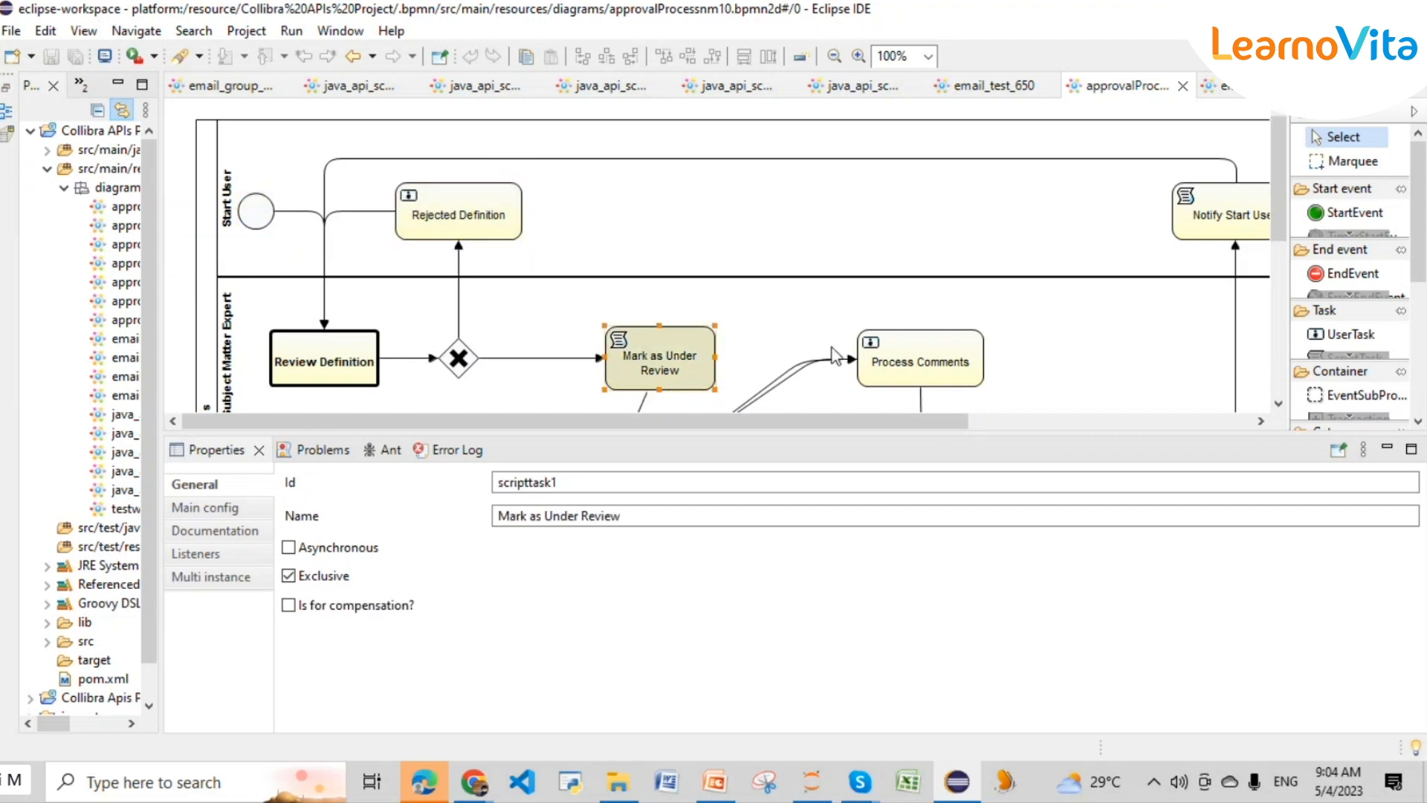
left_click(913, 365)
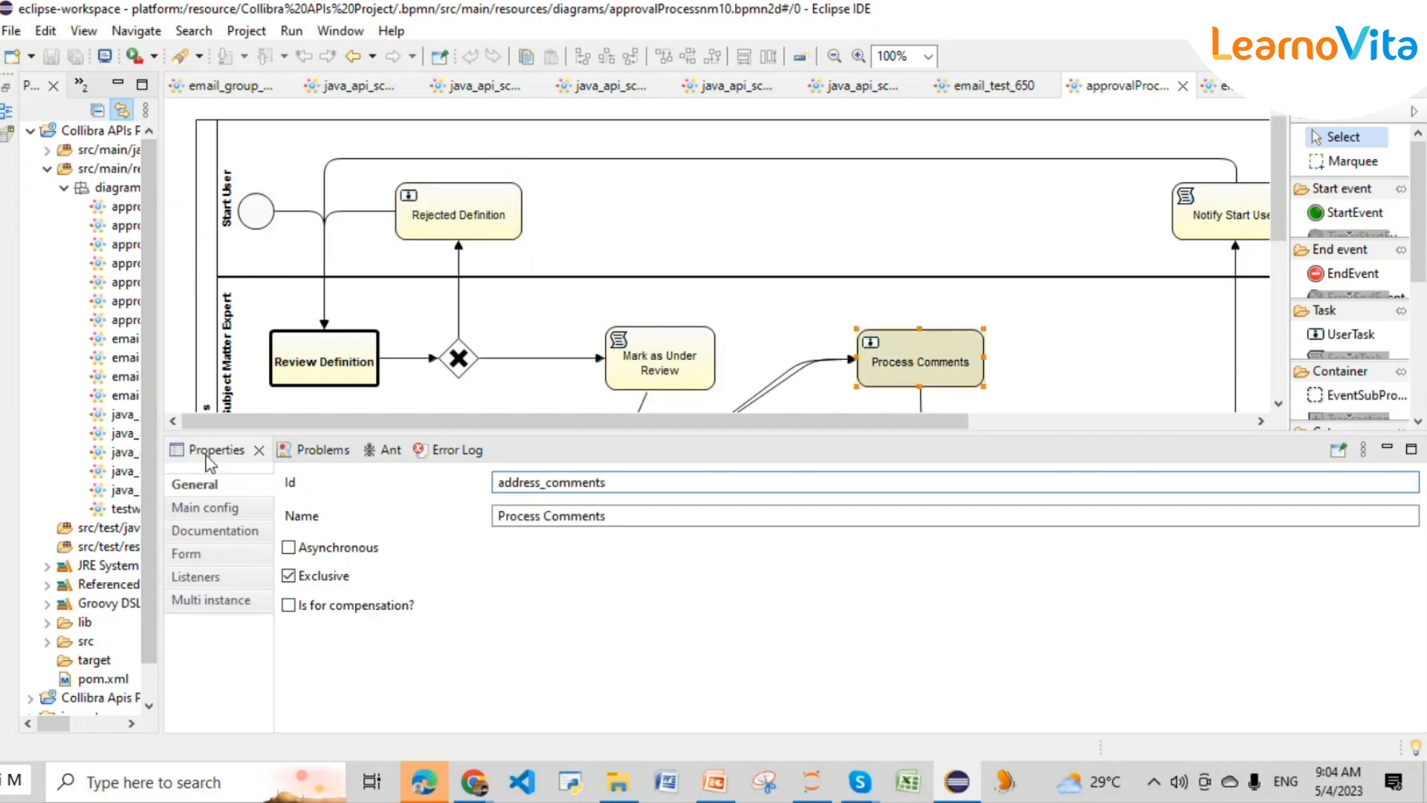
left_click(216, 509)
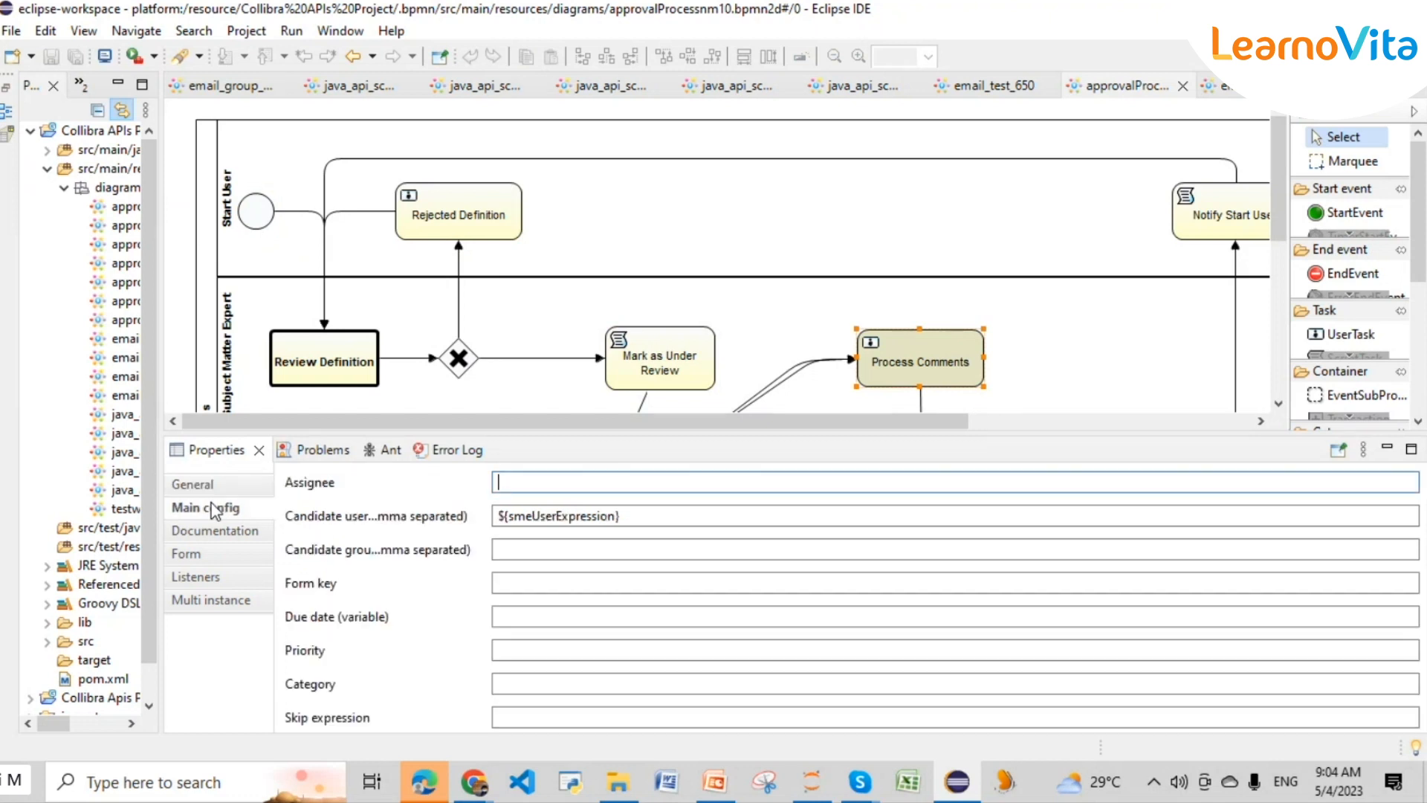
left_click(253, 219)
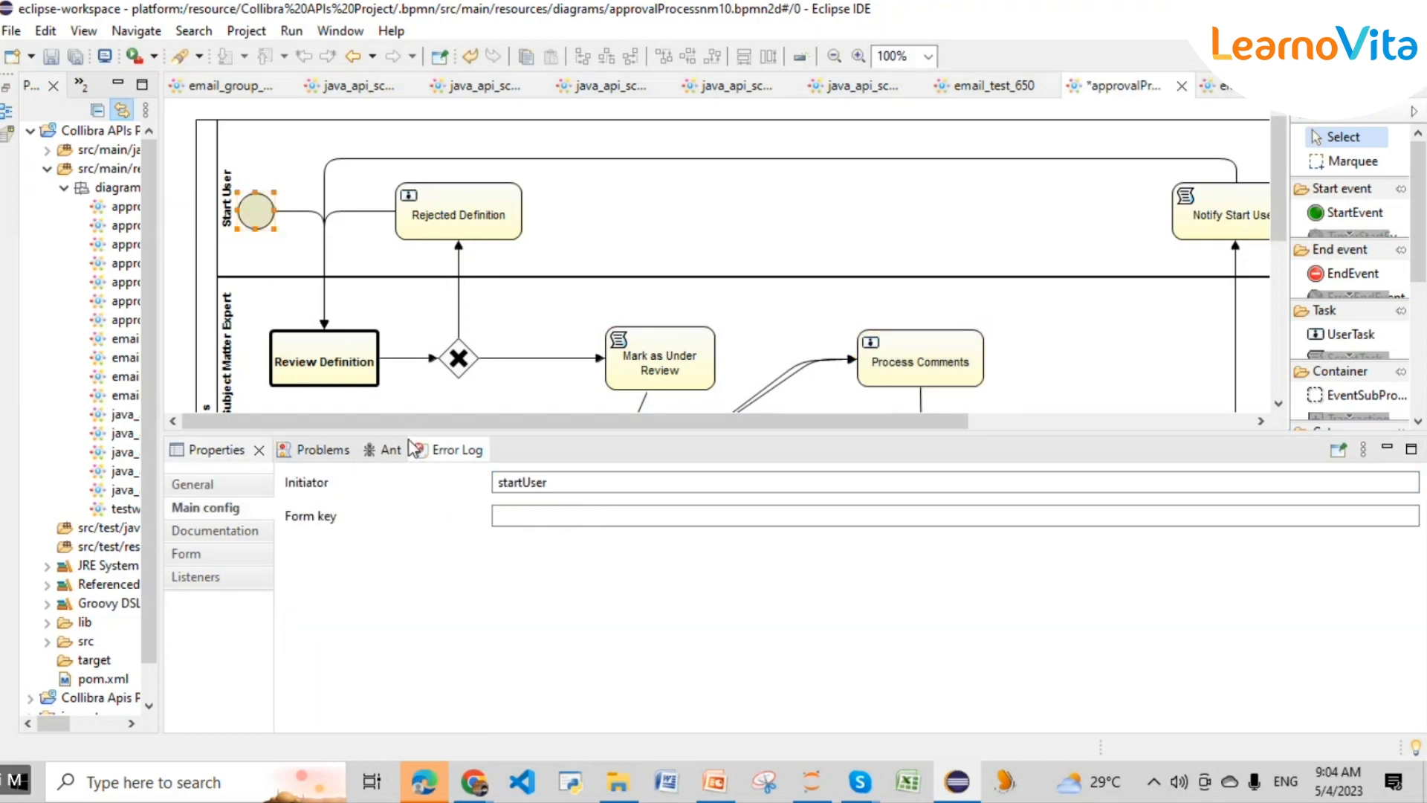
left_click_drag(408, 435, 372, 706)
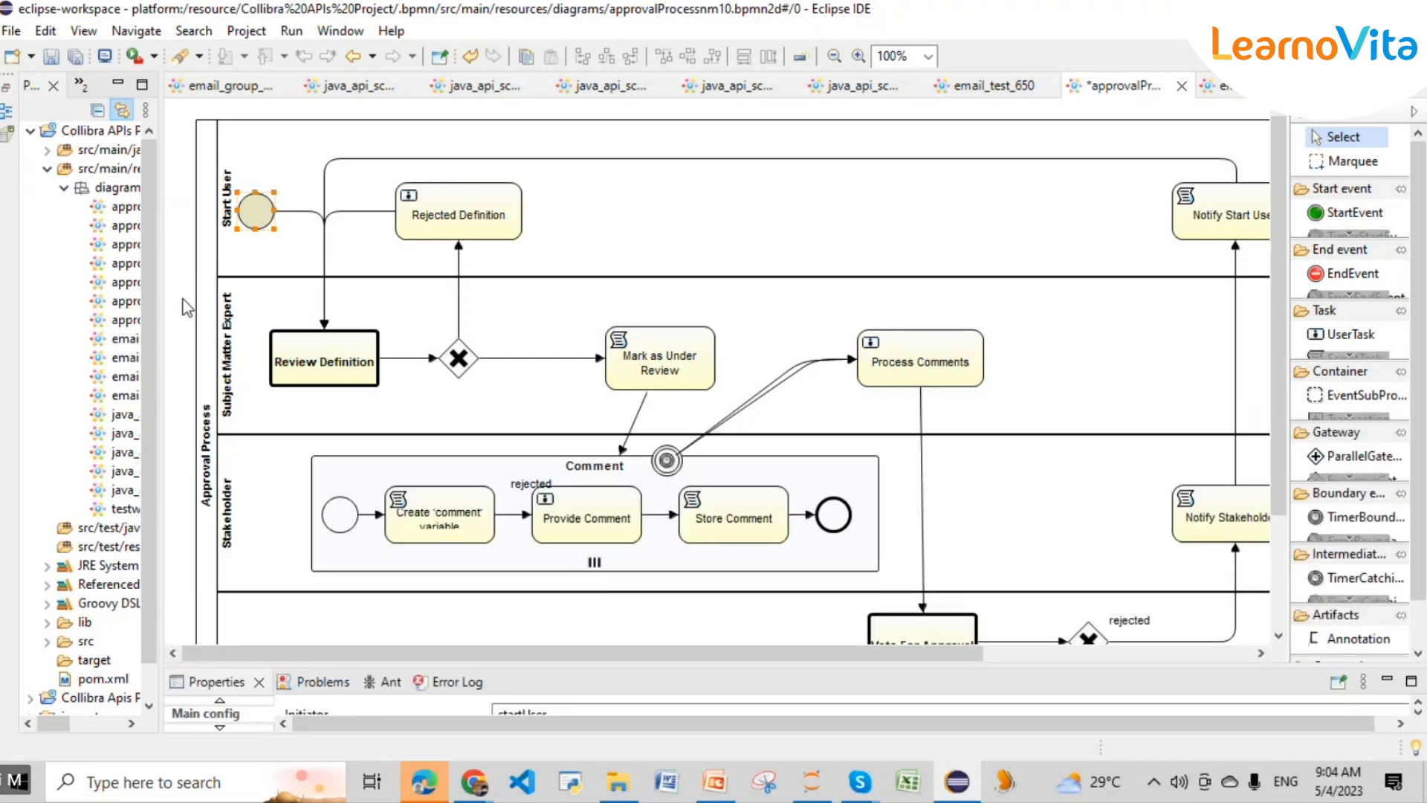
- Examine the form properties of the Start User lane's start event, widening the Id column to read the full identifiers
left_click(208, 408)
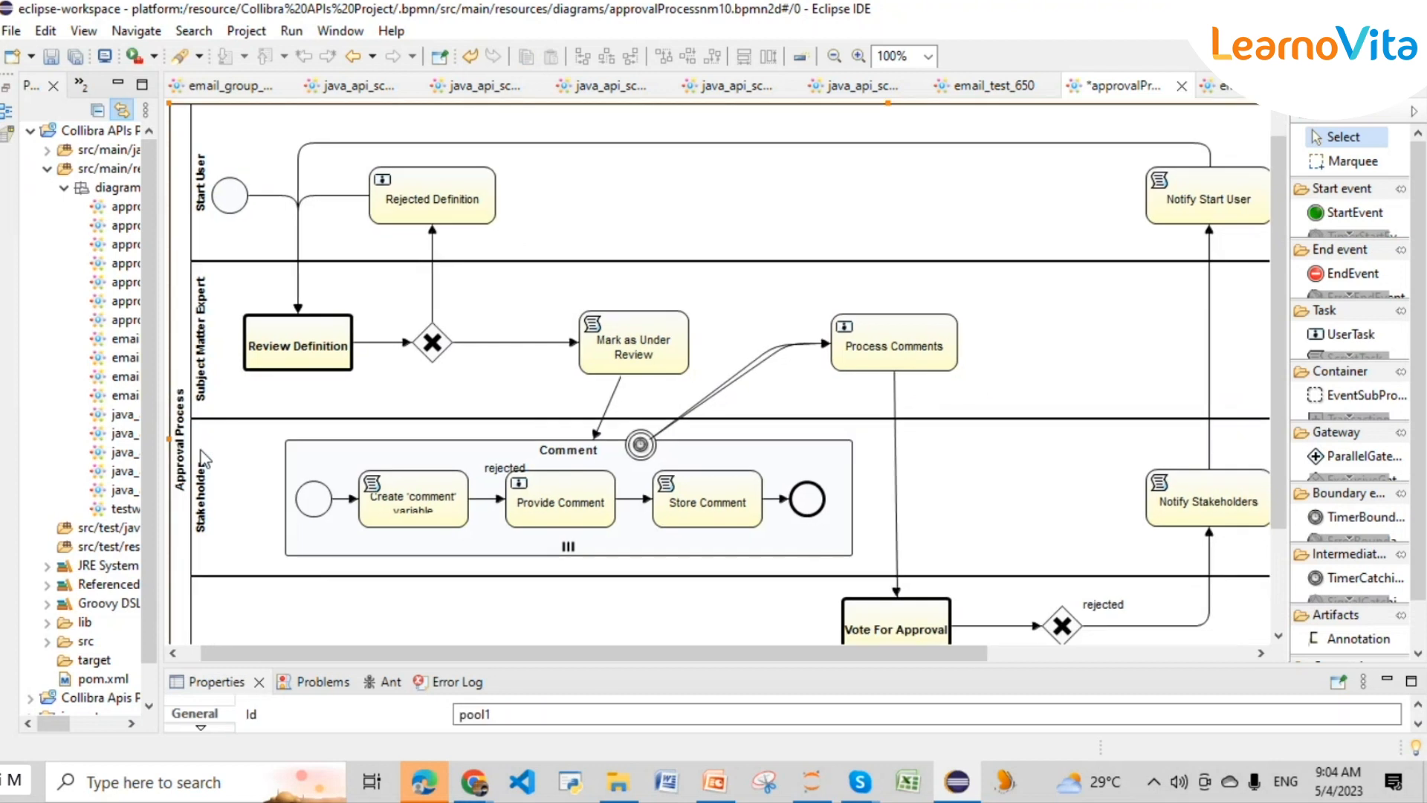
left_click_drag(299, 652, 236, 652)
left_click_drag(377, 664, 359, 421)
left_click(256, 195)
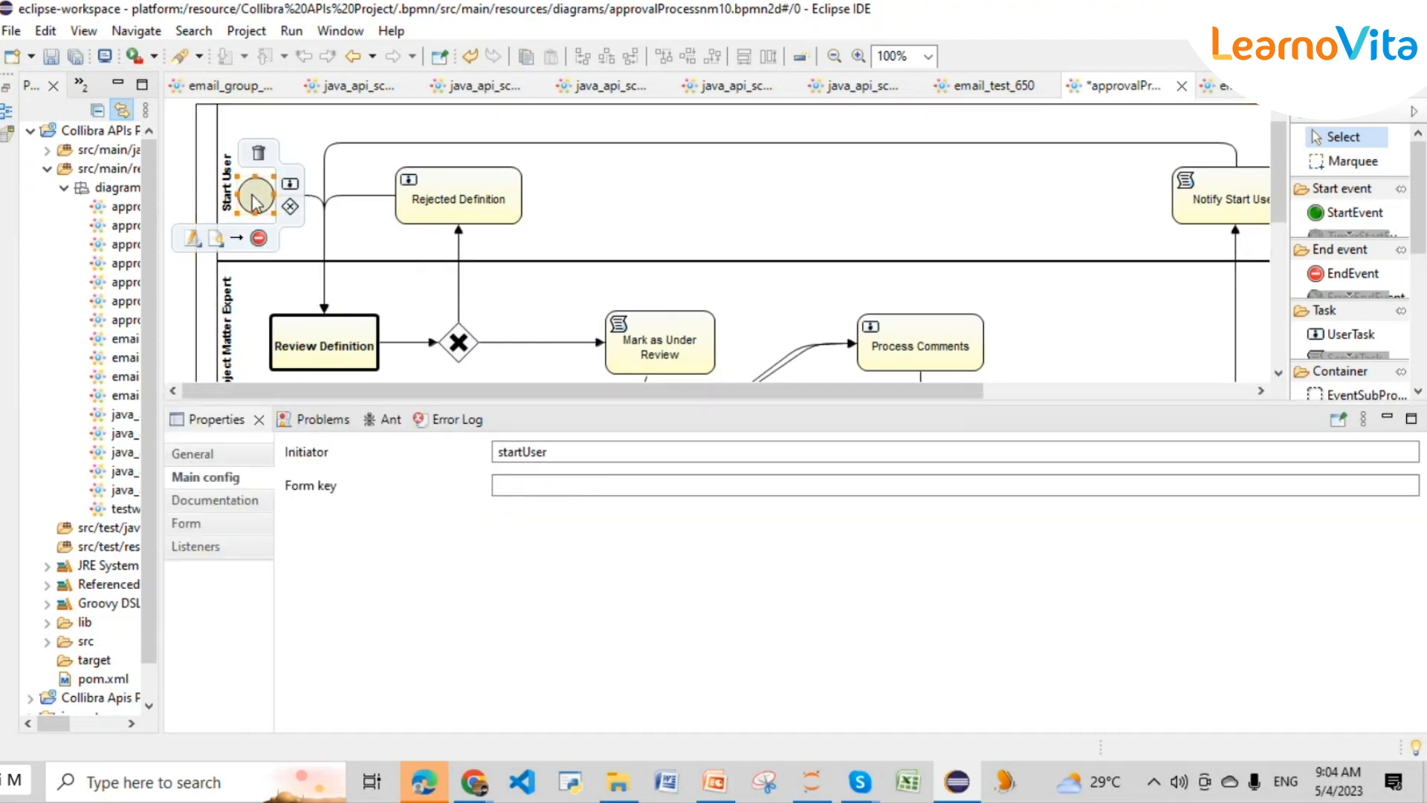
left_click(231, 526)
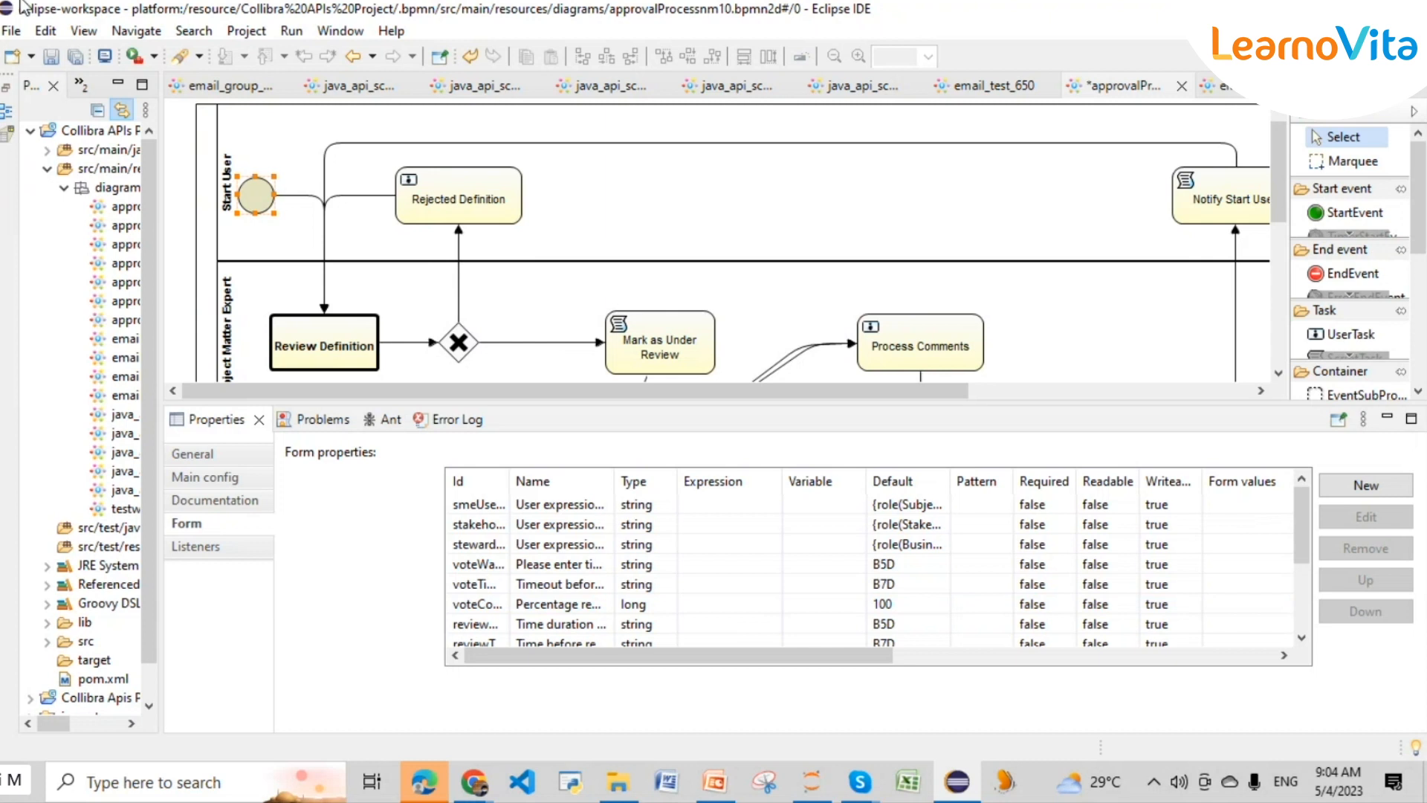
scroll(825, 533, "down", 2)
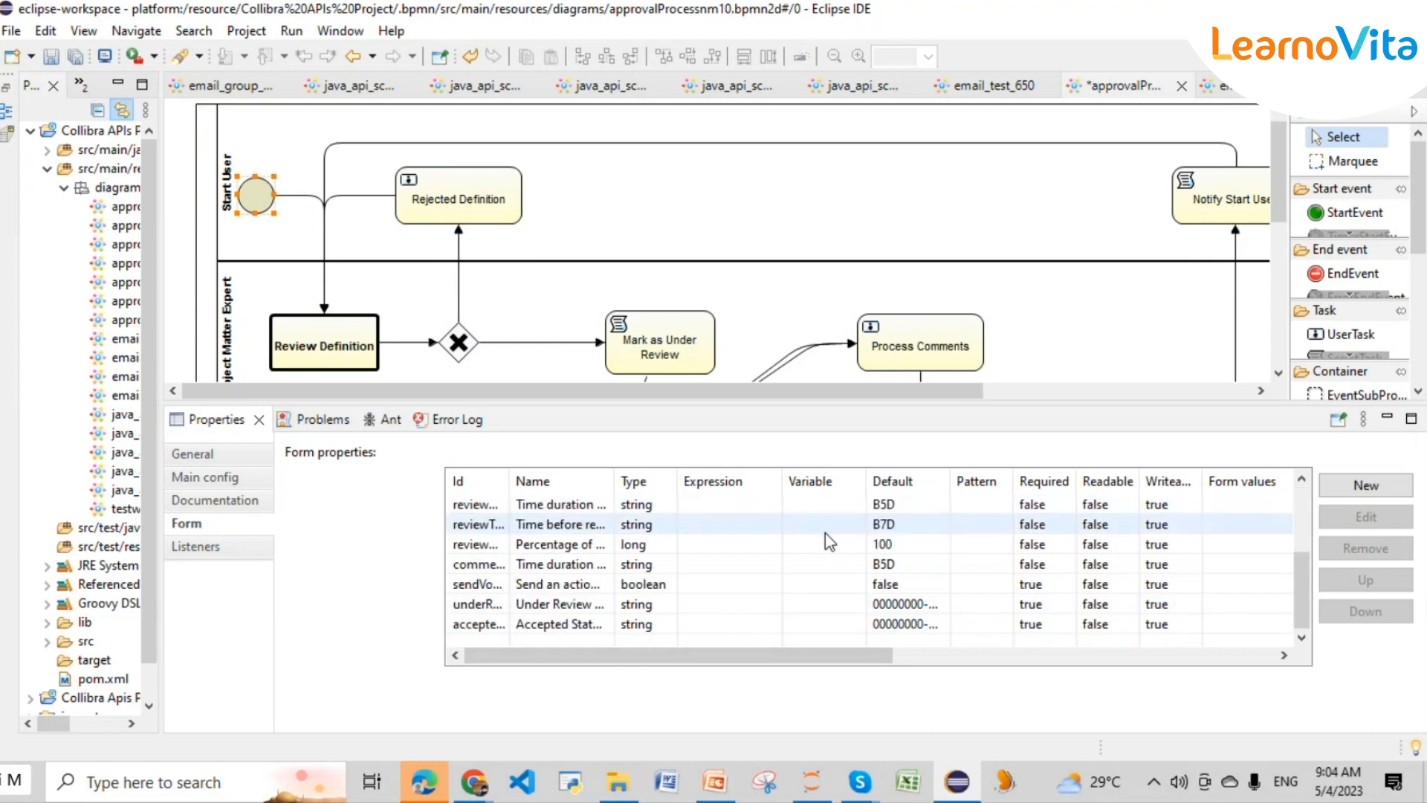
scroll(825, 533, "up", 2)
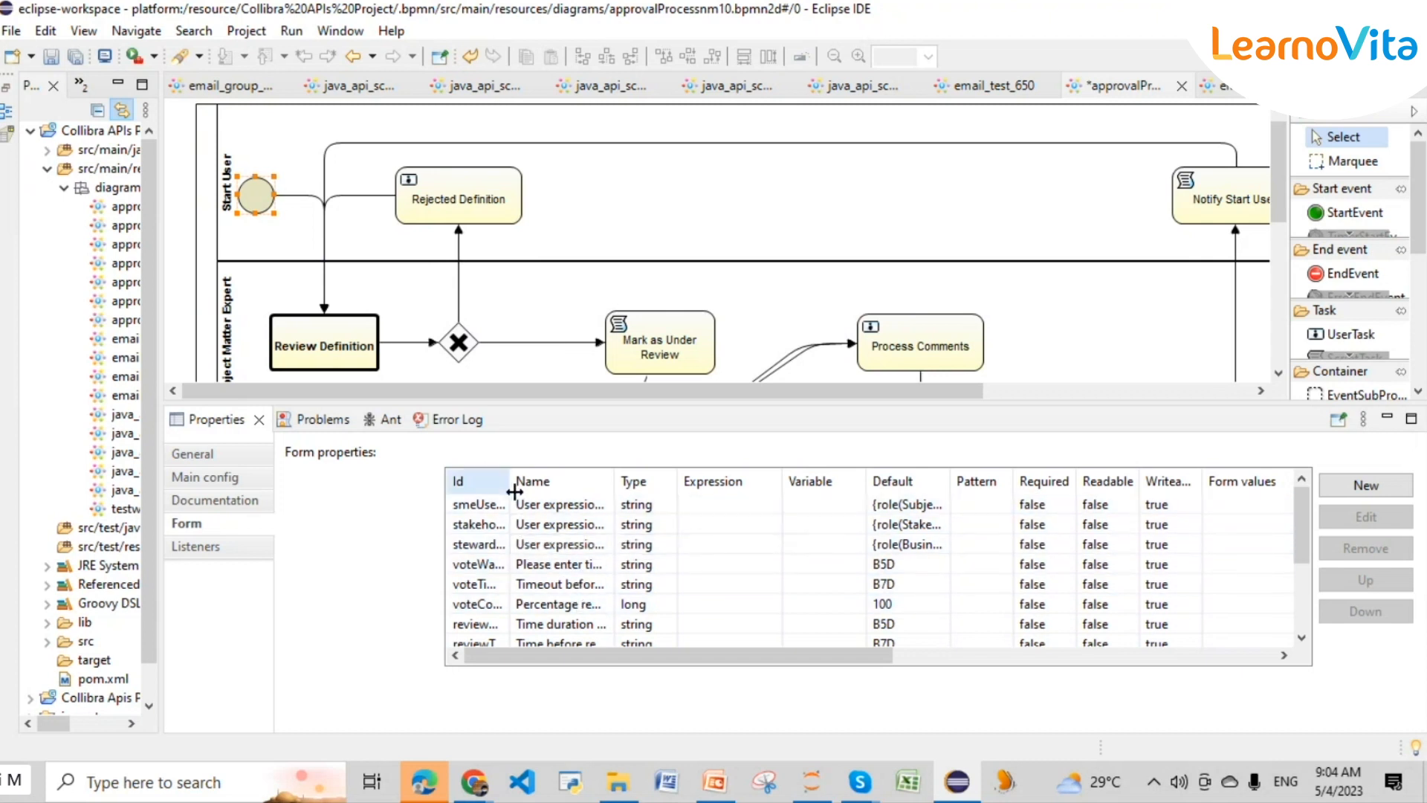
left_click_drag(509, 481, 630, 481)
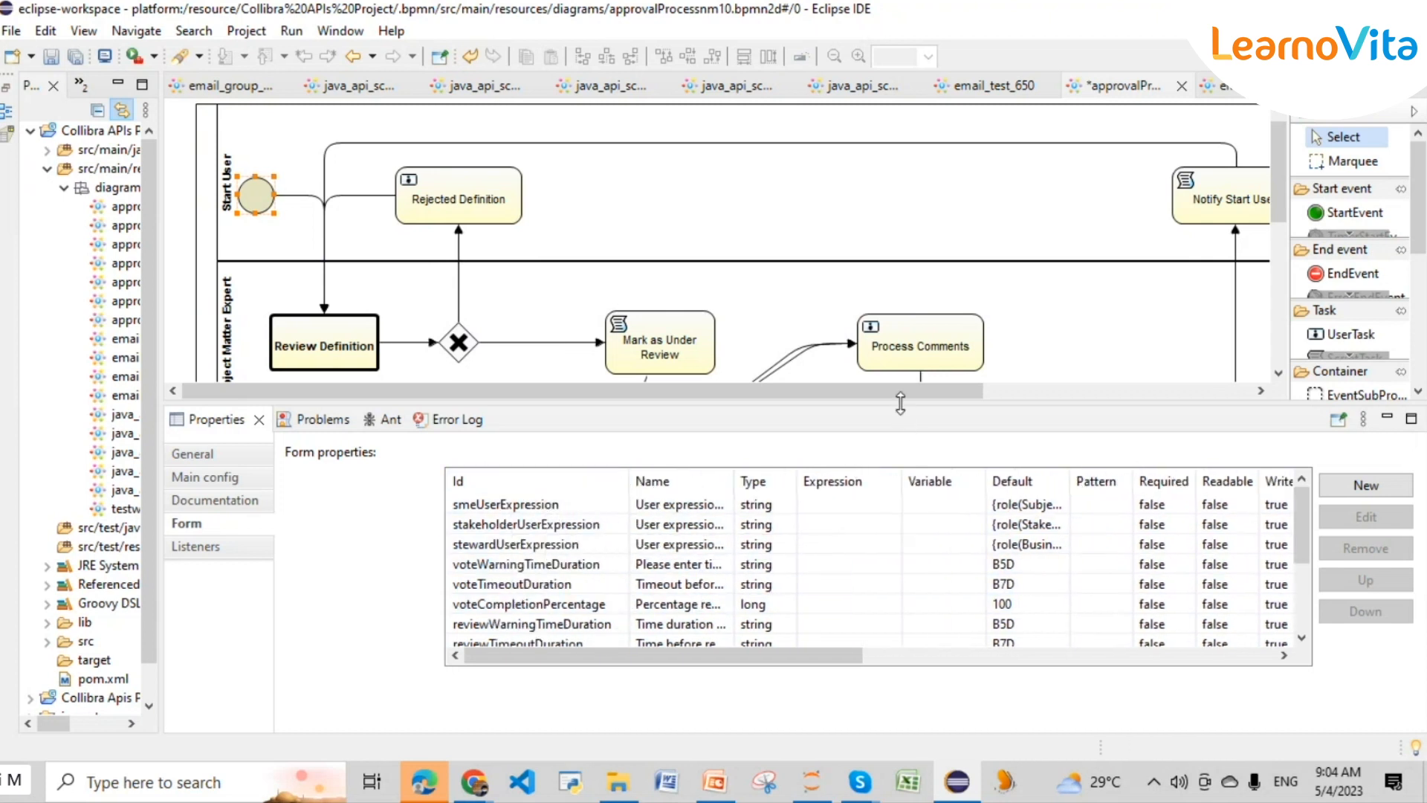
- Enlarge the properties area and examine the start event's form properties from smeUserExpression through acceptedStatusId
left_click_drag(920, 253, 881, 185)
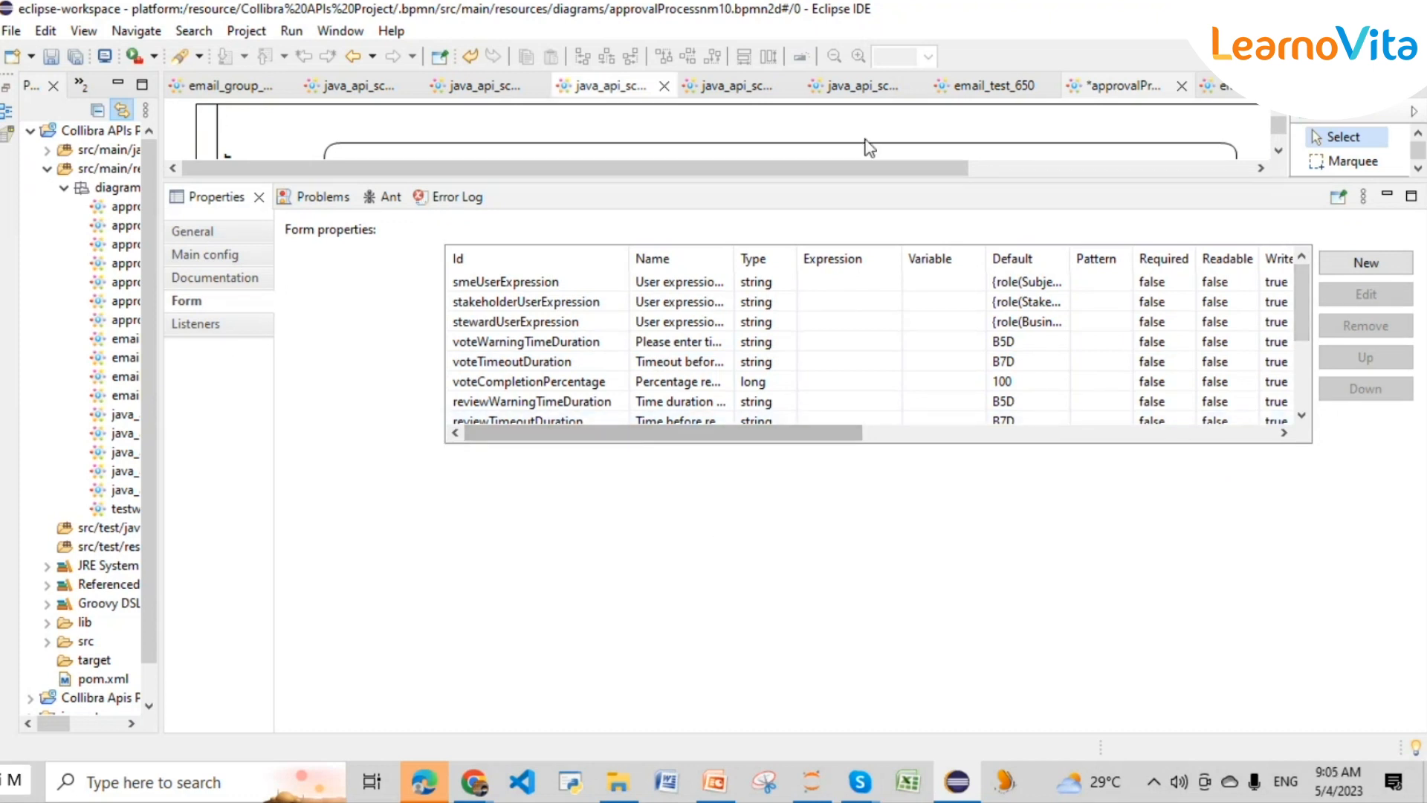
scroll(929, 321, "down", 2)
scroll(944, 338, "up", 2)
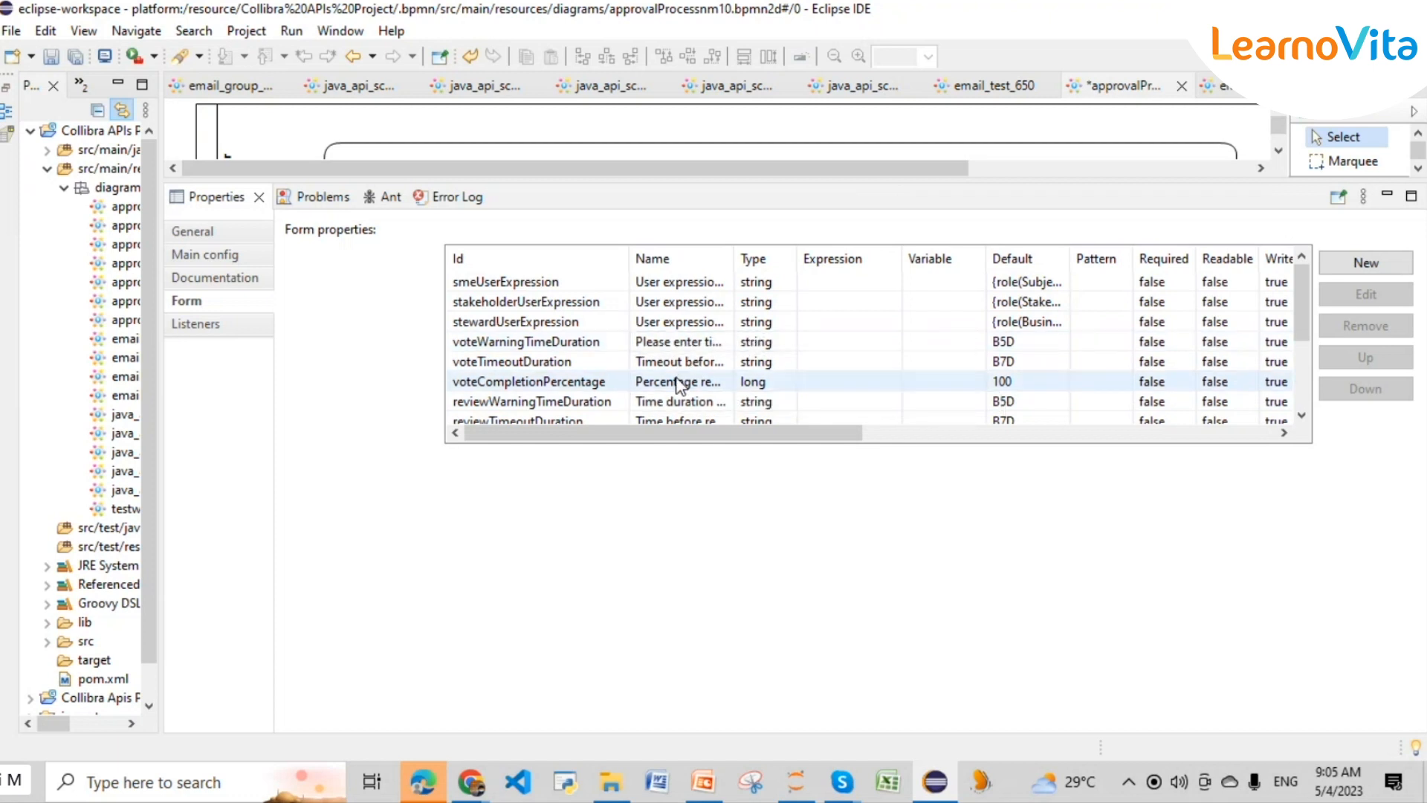
scroll(946, 360, "down", 2)
scroll(946, 359, "up", 2)
scroll(613, 318, "down", 2)
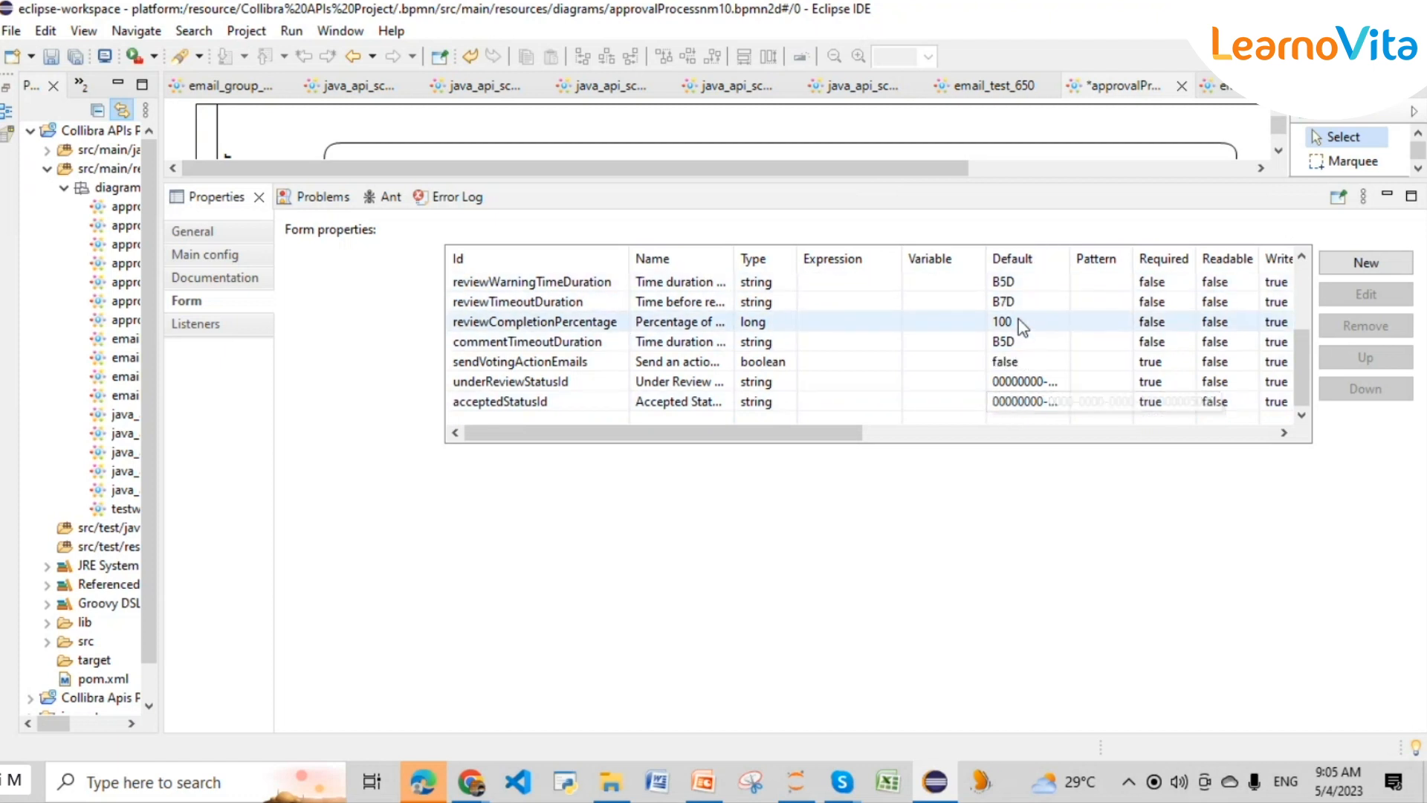
scroll(703, 363, "up", 2)
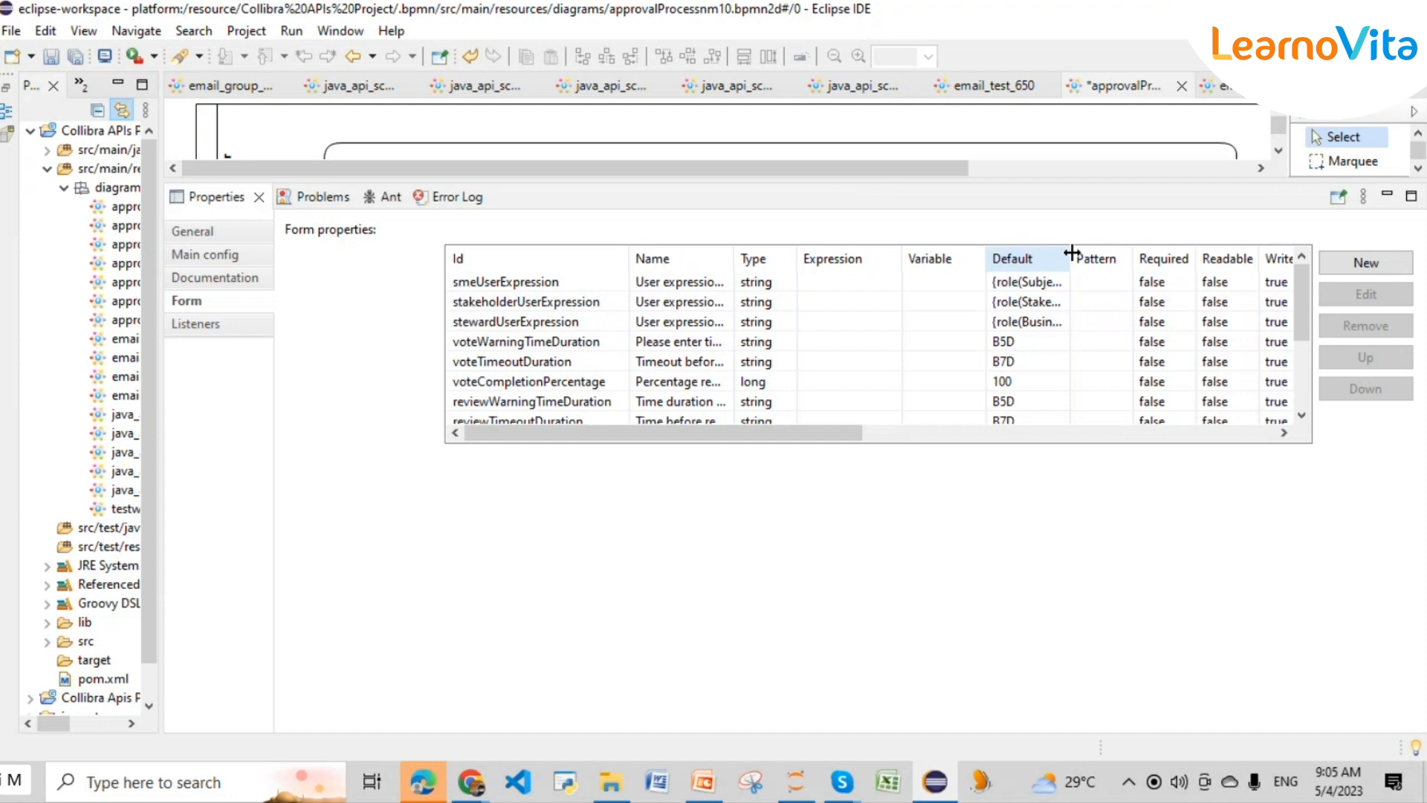
- Widen the Default and Name columns of the form properties and examine the full names, default values and Required, Readable and Writeable settings
left_click_drag(1072, 252, 1213, 251)
left_click_drag(734, 255, 1048, 254)
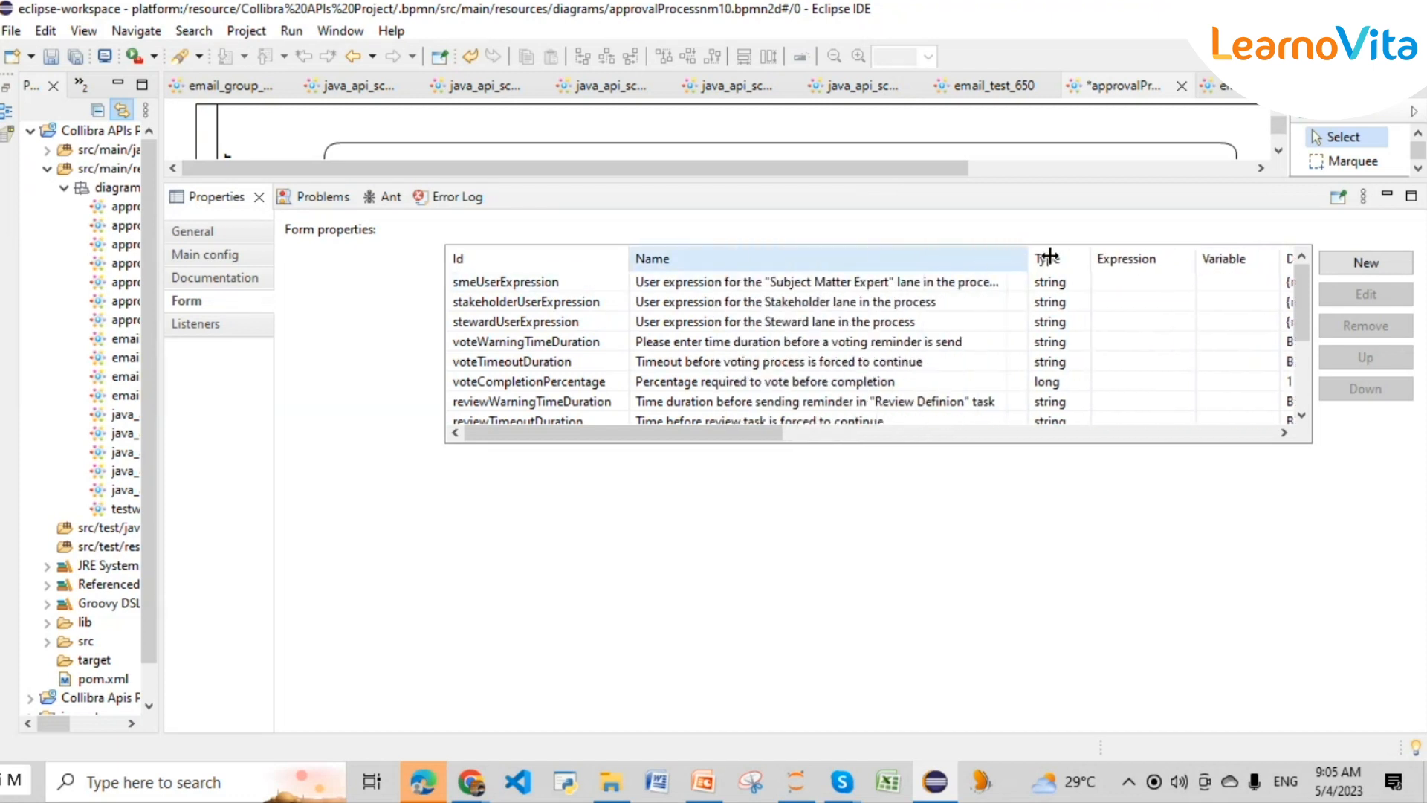
left_click_drag(639, 255, 642, 254)
left_click_drag(662, 431, 930, 442)
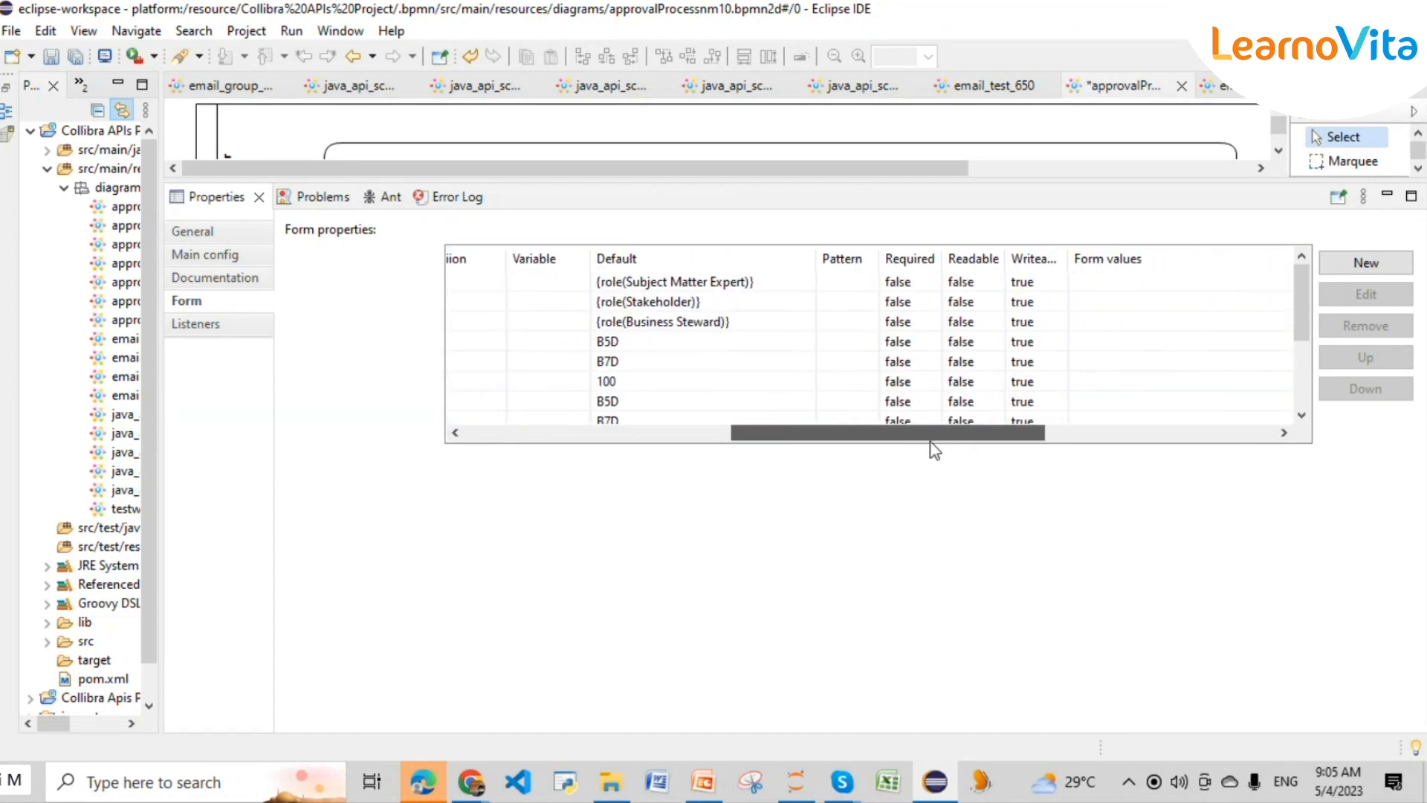
scroll(965, 404, "down", 3)
scroll(965, 405, "up", 3)
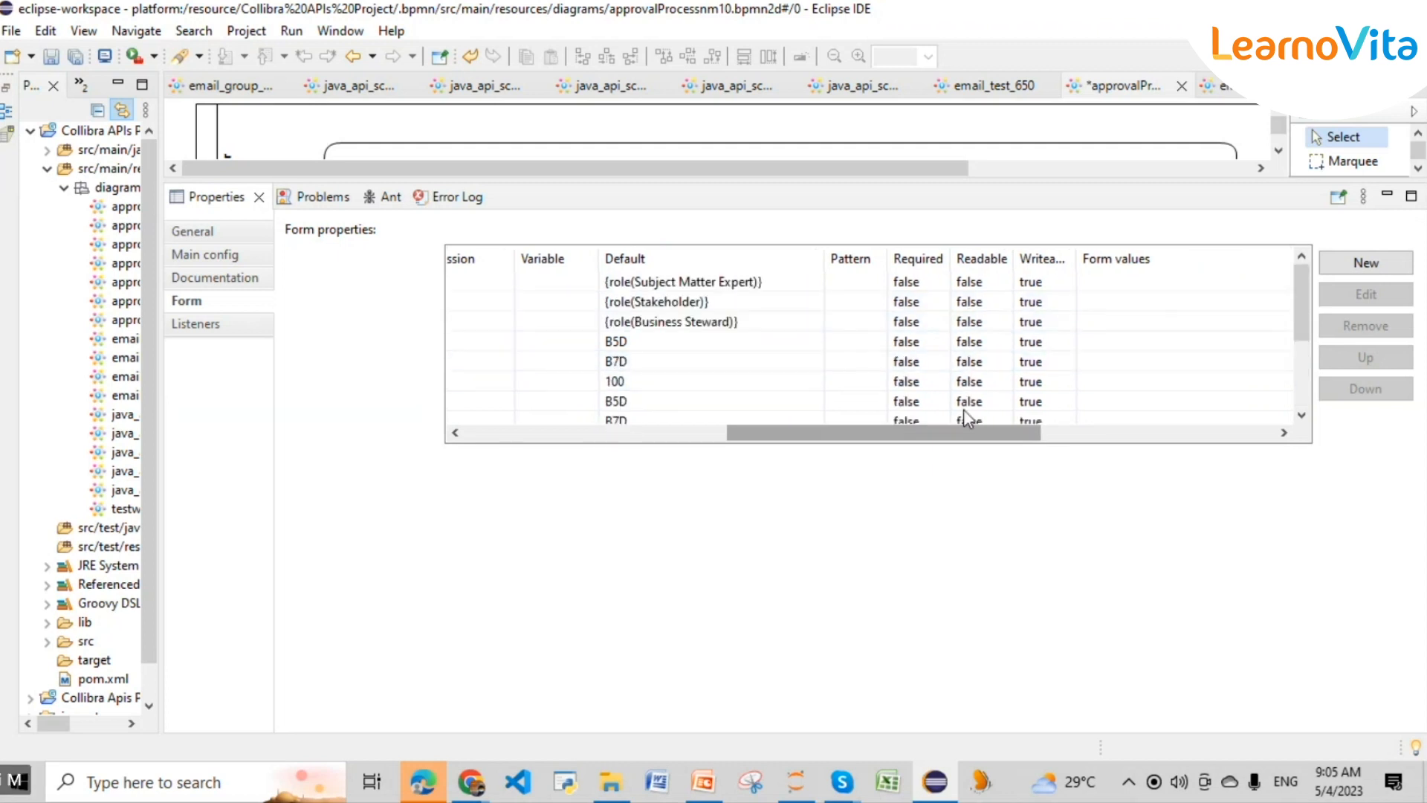
- Switch to Collibra, start the Approval Process nm10 workflow on biz term and review the asset's comments beside the open Review task
left_click(935, 786)
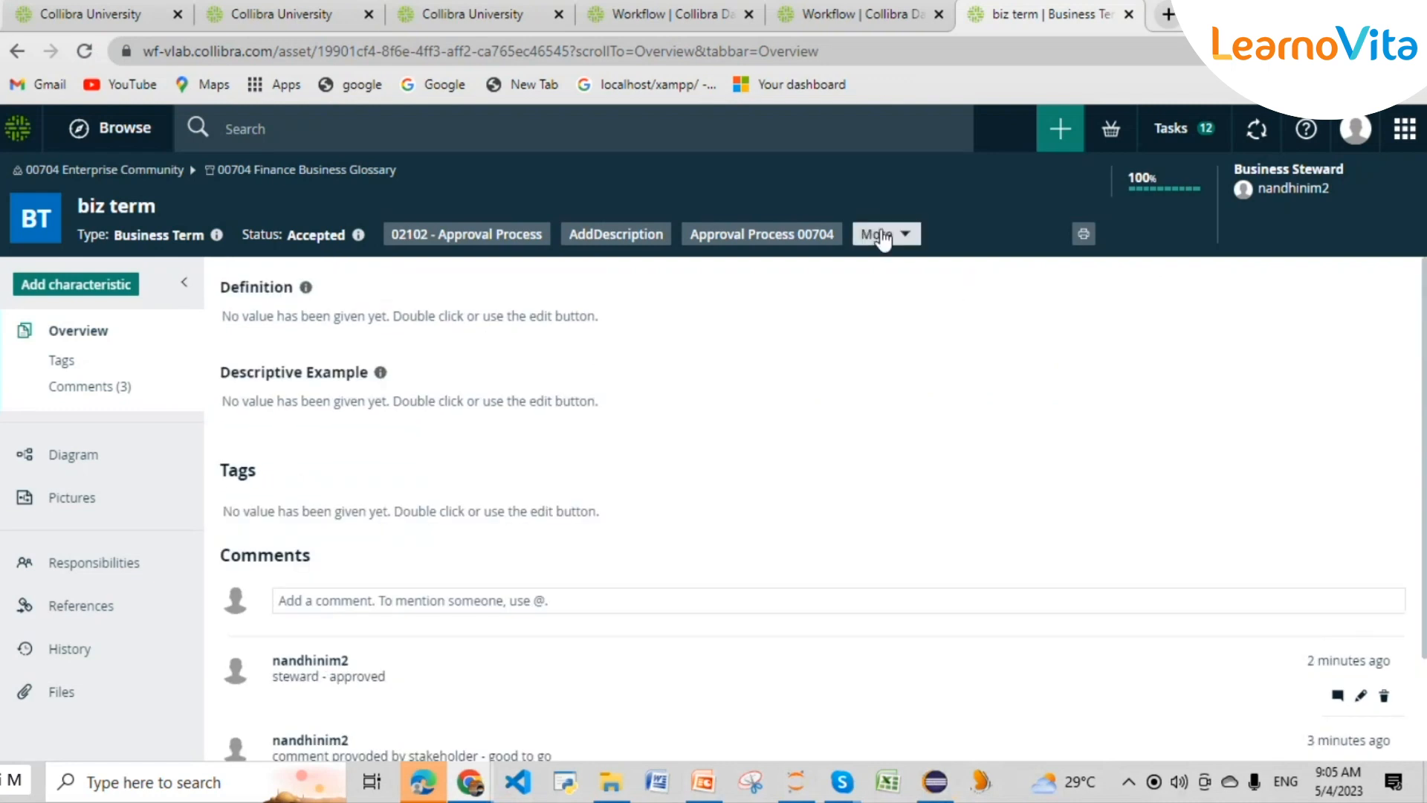
left_click(884, 233)
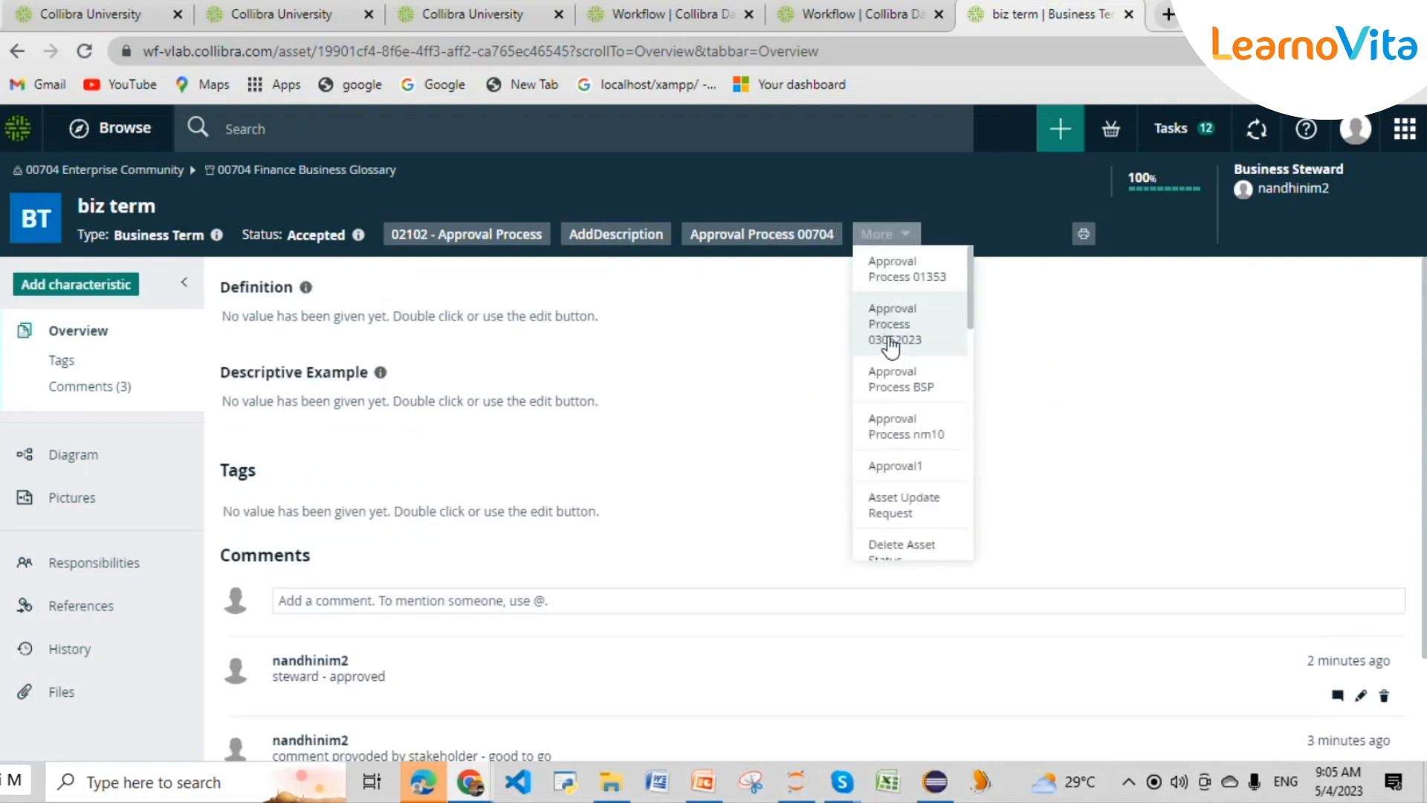
left_click(908, 430)
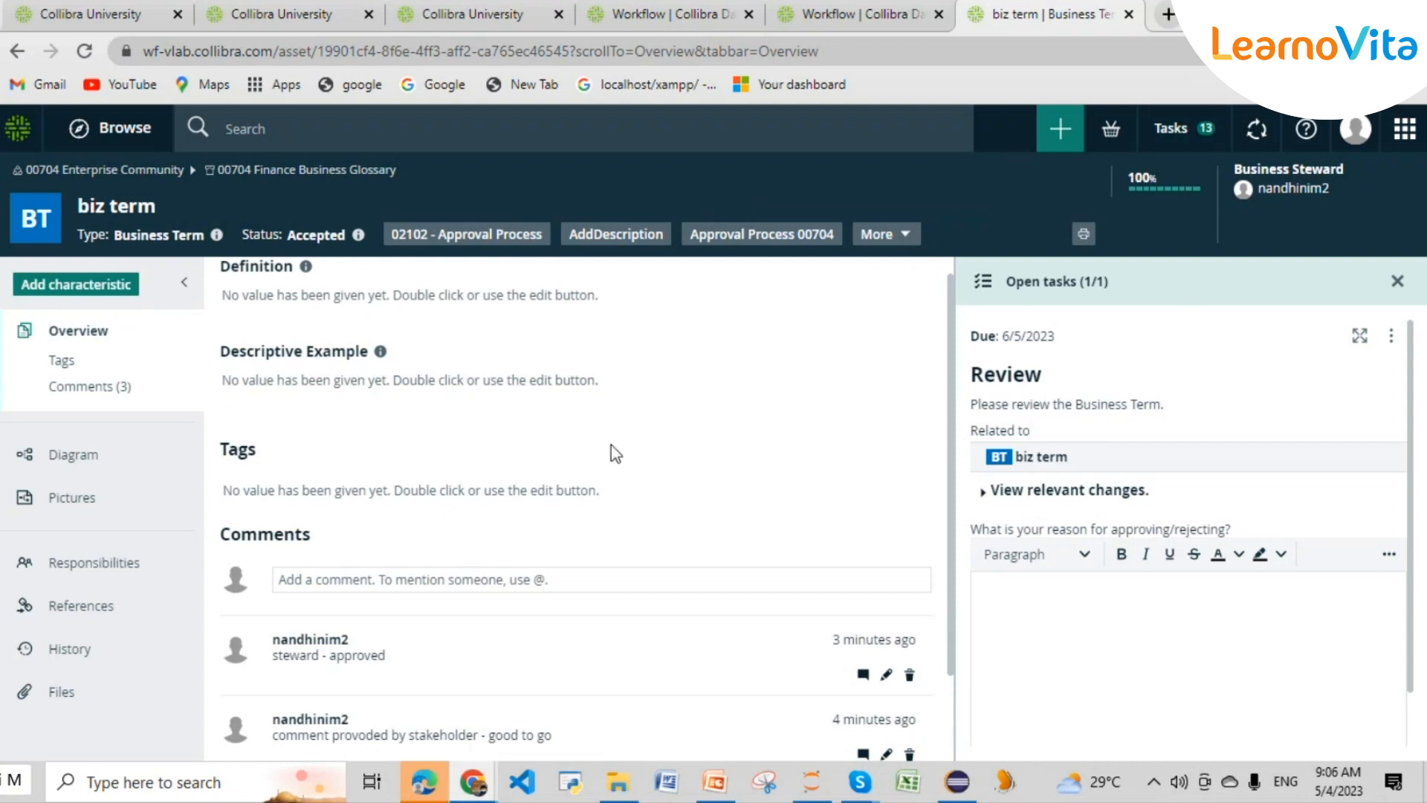
scroll(611, 446, "down", 2)
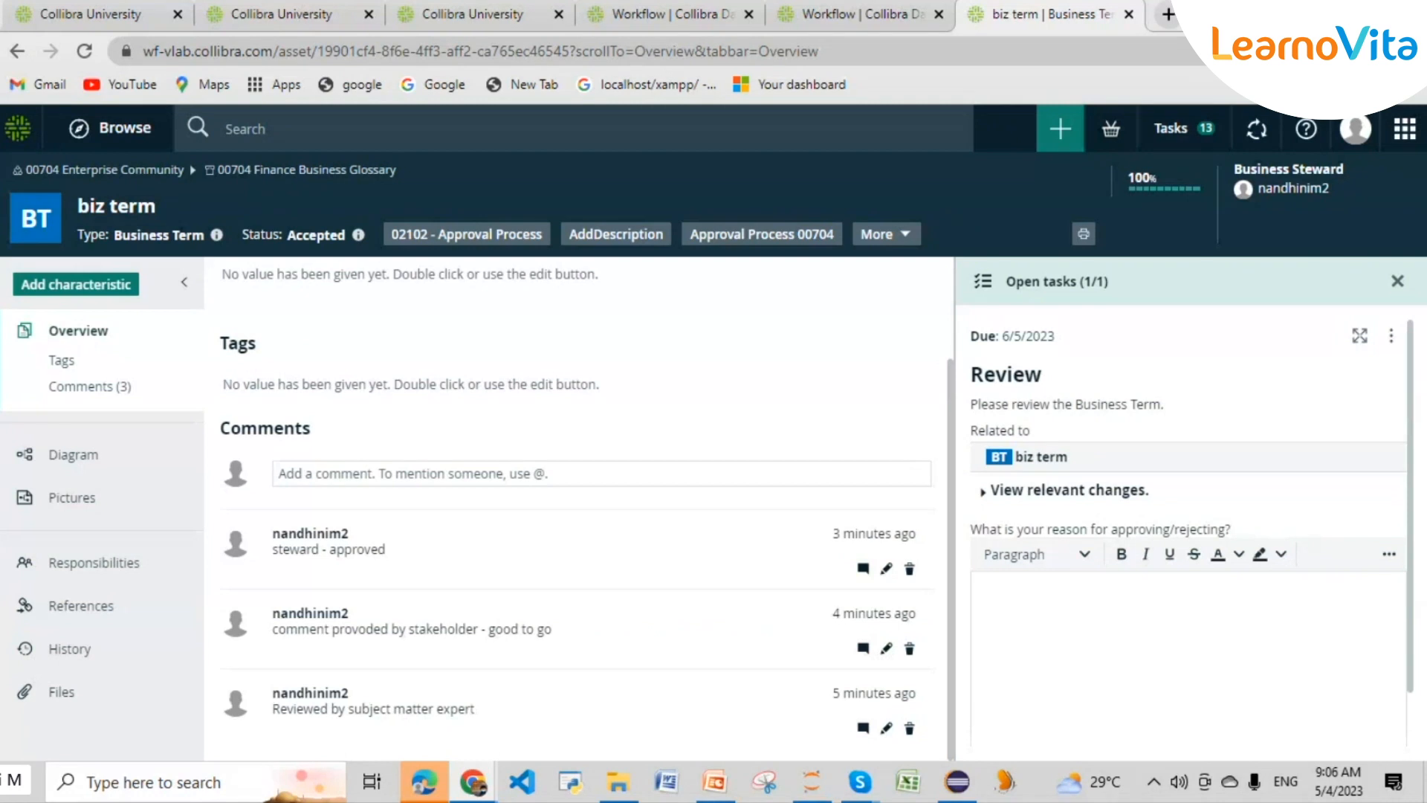
- Minimize the Collibra browser window, switch back to Eclipse and look over the start event's form property defaults again
left_click(1306, 11)
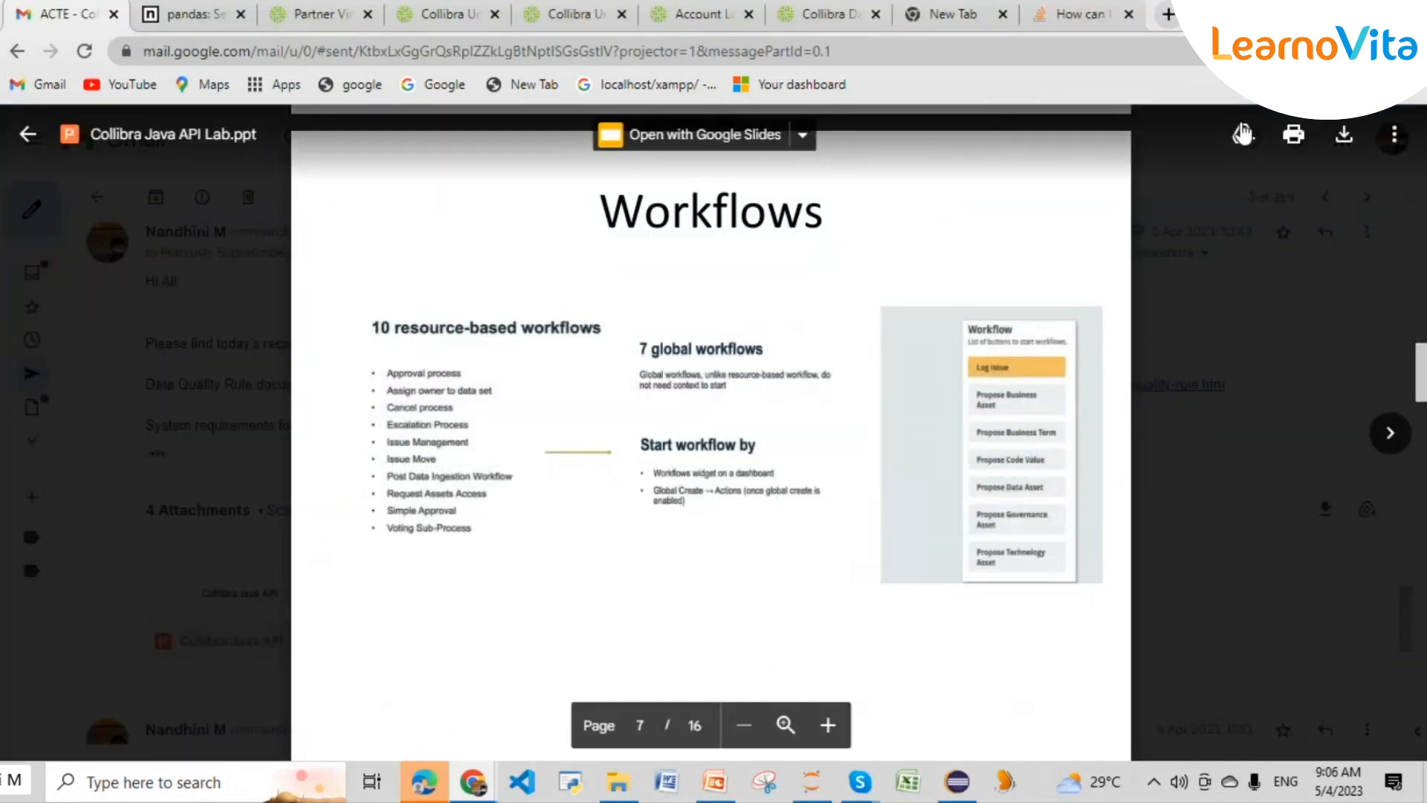
left_click(957, 781)
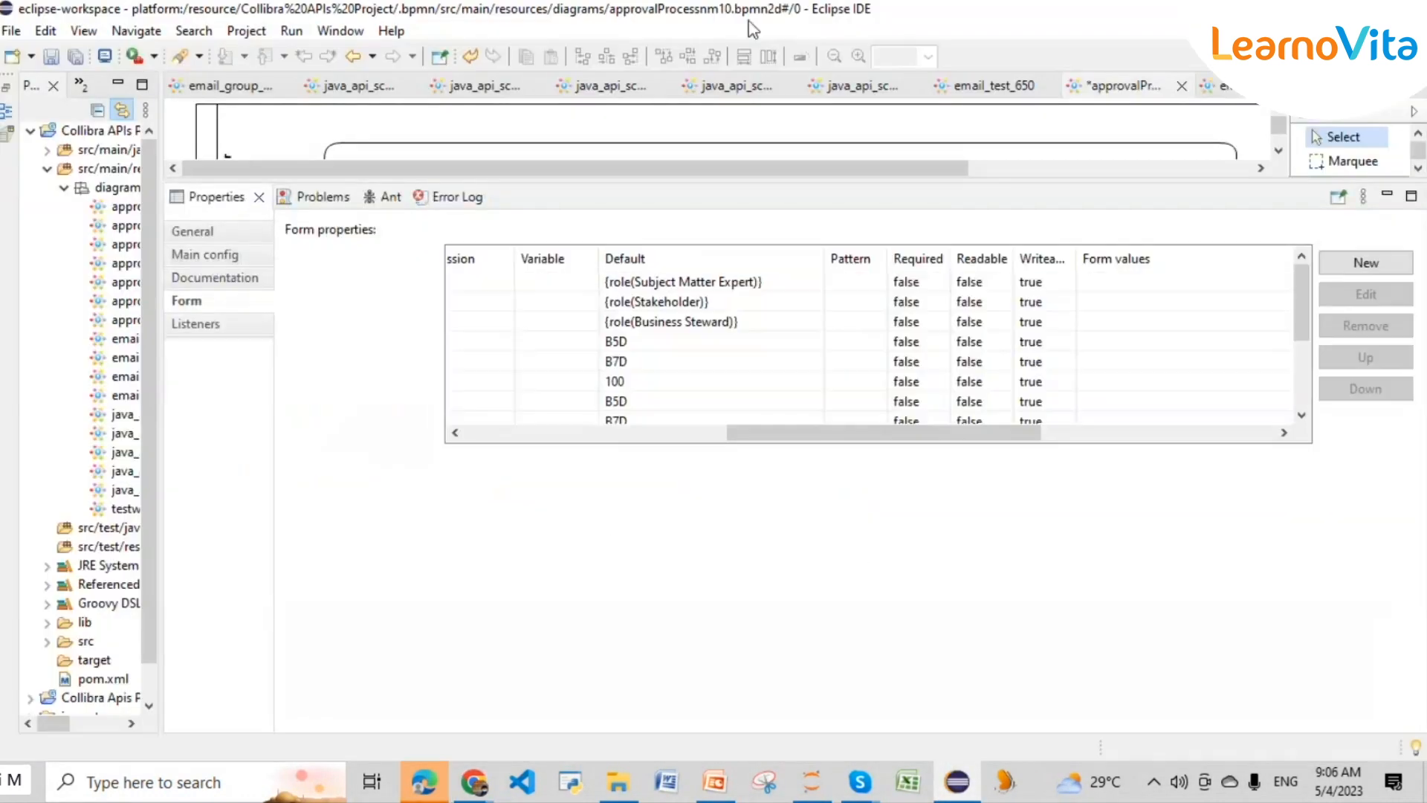
left_click_drag(789, 432, 742, 434)
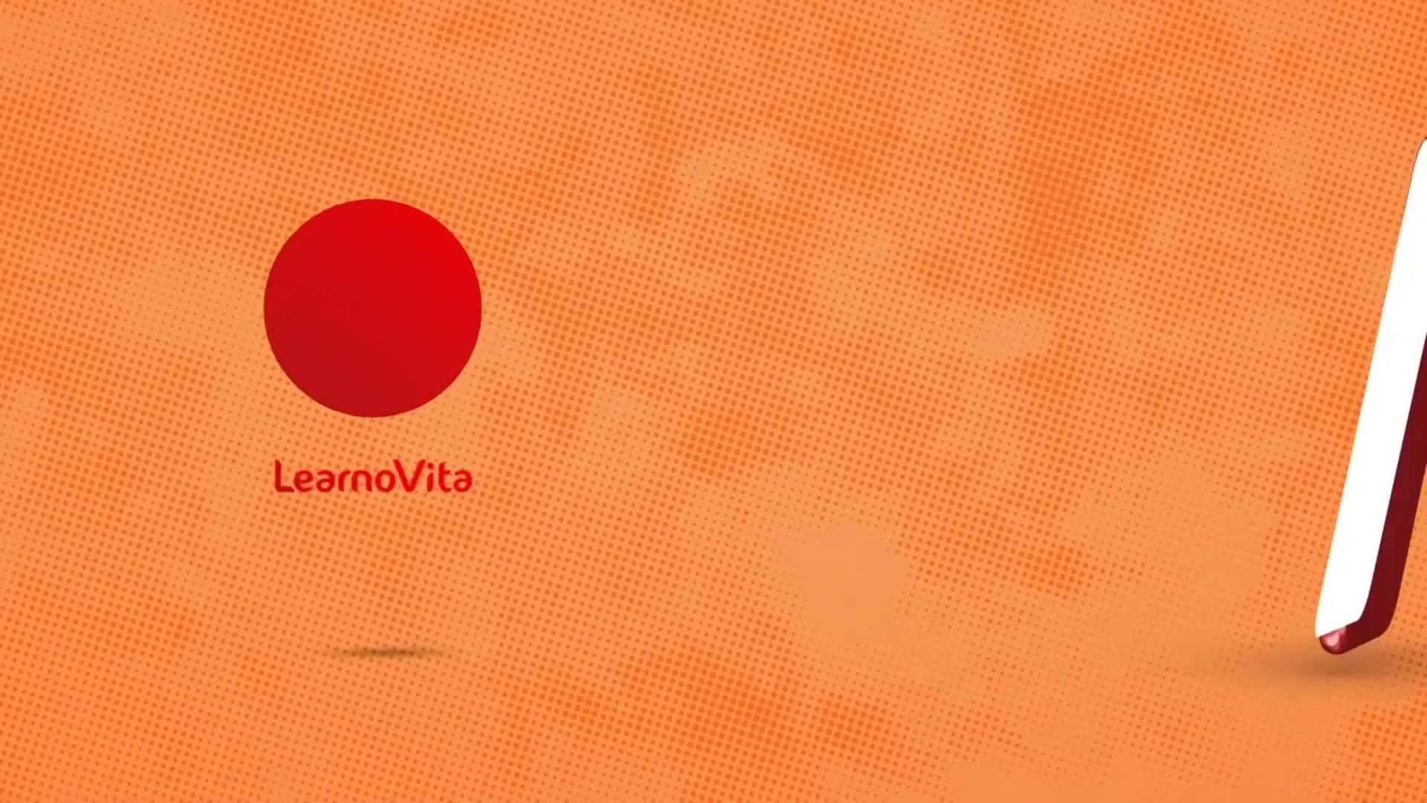